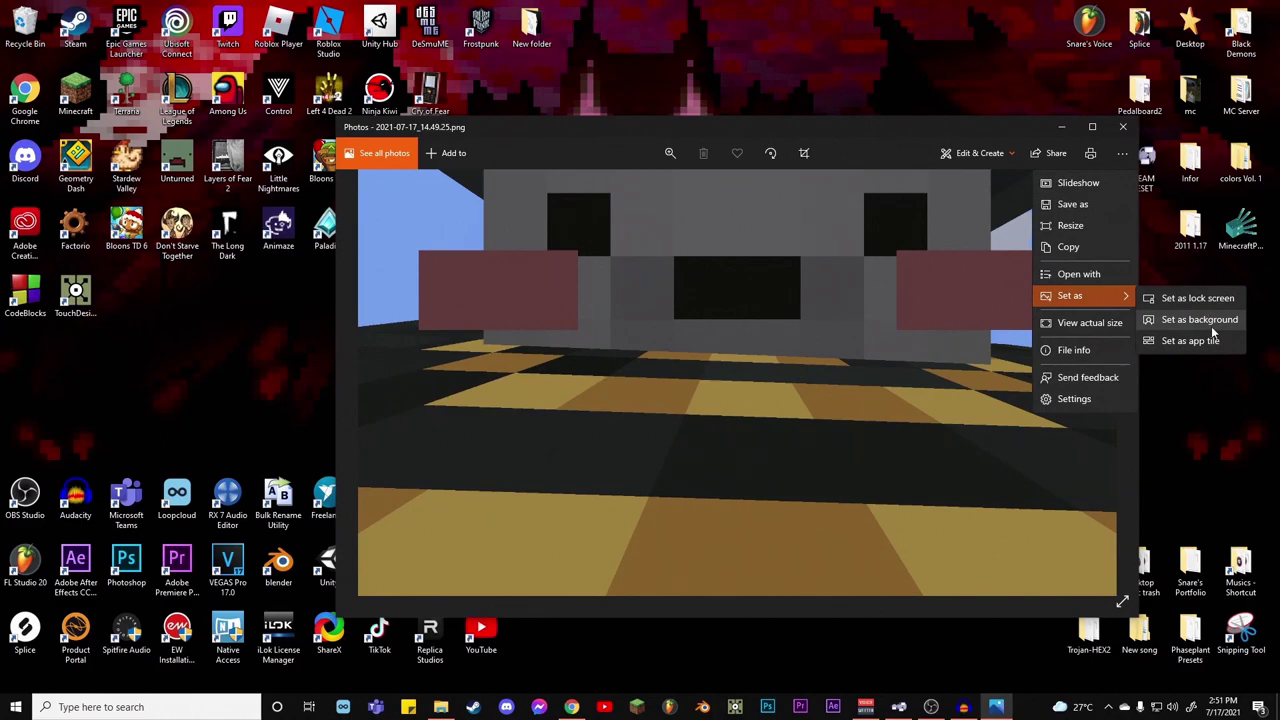
Set the screenshot 2021-07-17_14.49.25.png as the desktop background and close the image viewer
click(1205, 322)
click(1122, 126)
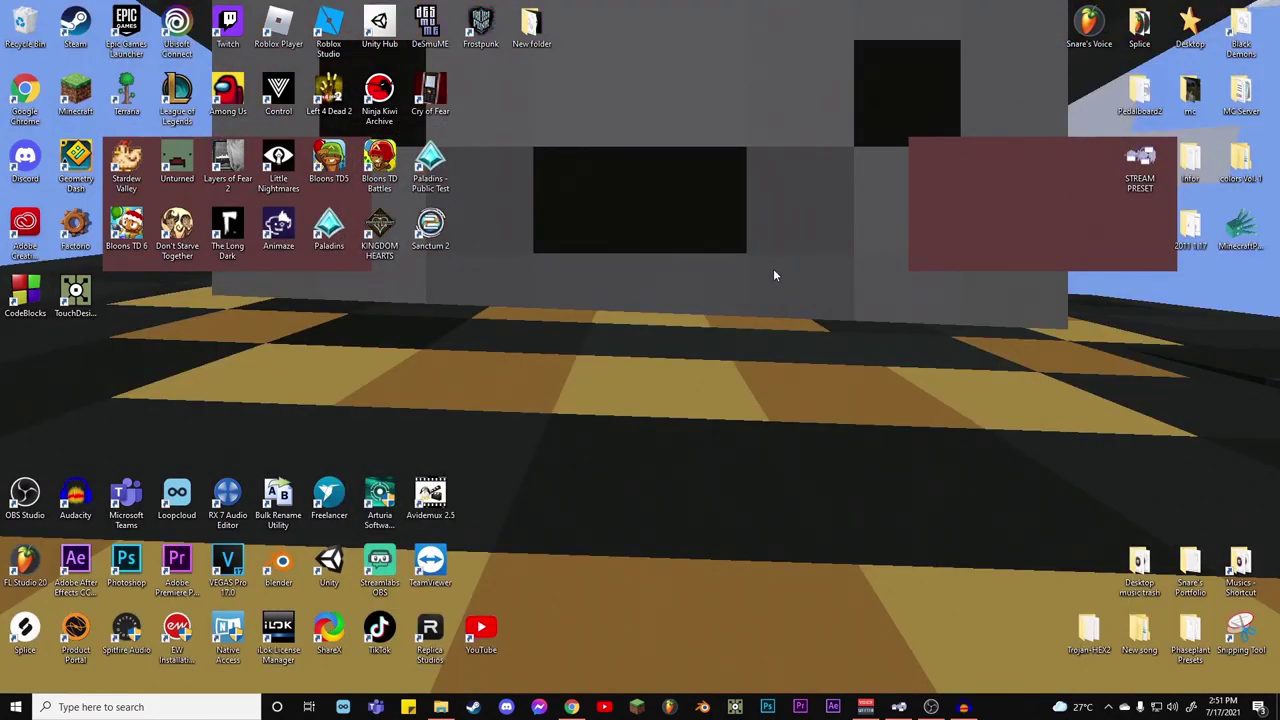
Set the Minecraft screenshot 2021-07-17_14.49.56 from the screenshots folder as the desktop background and minimize the folder window
click(441, 707)
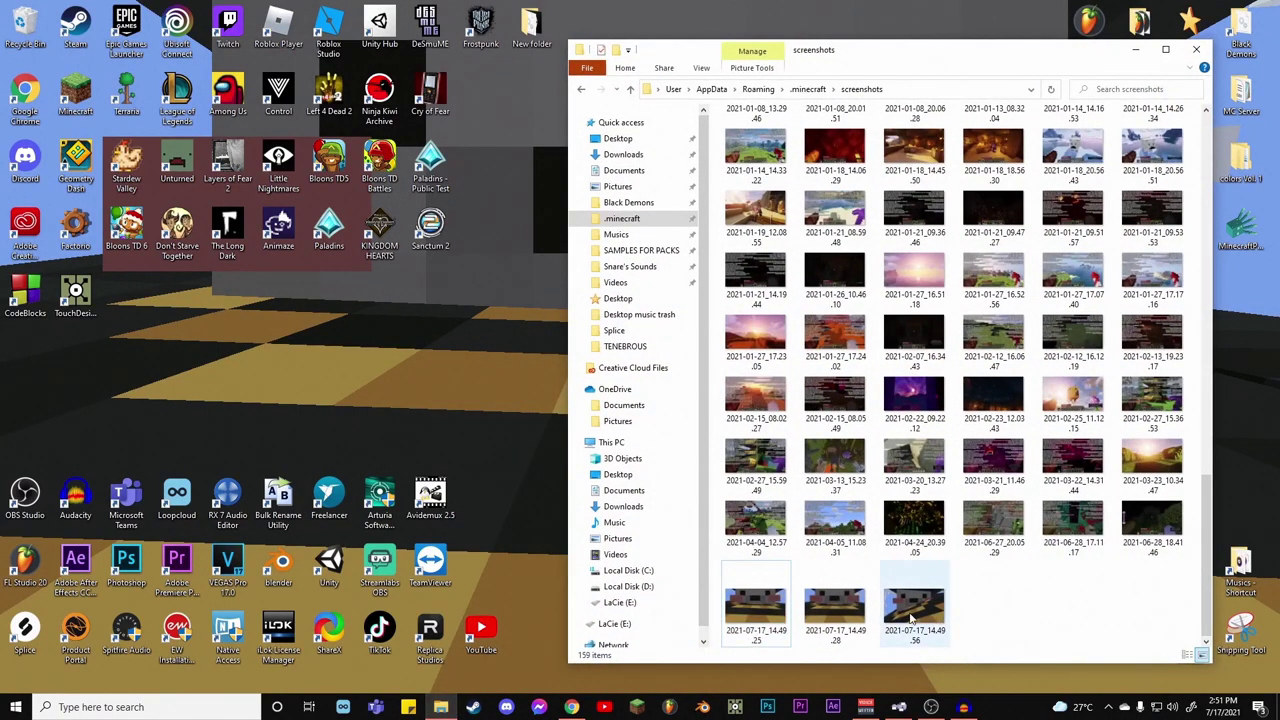
right_click(847, 592)
click(922, 610)
right_click(922, 610)
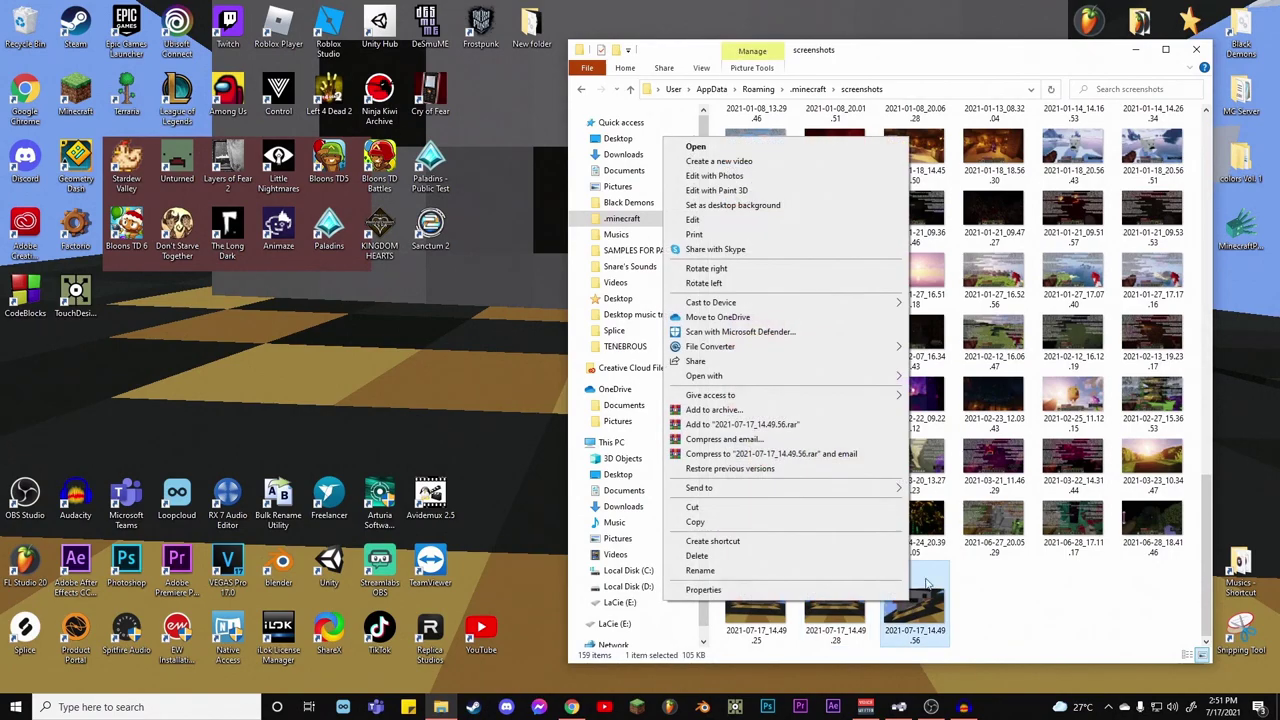
click(713, 207)
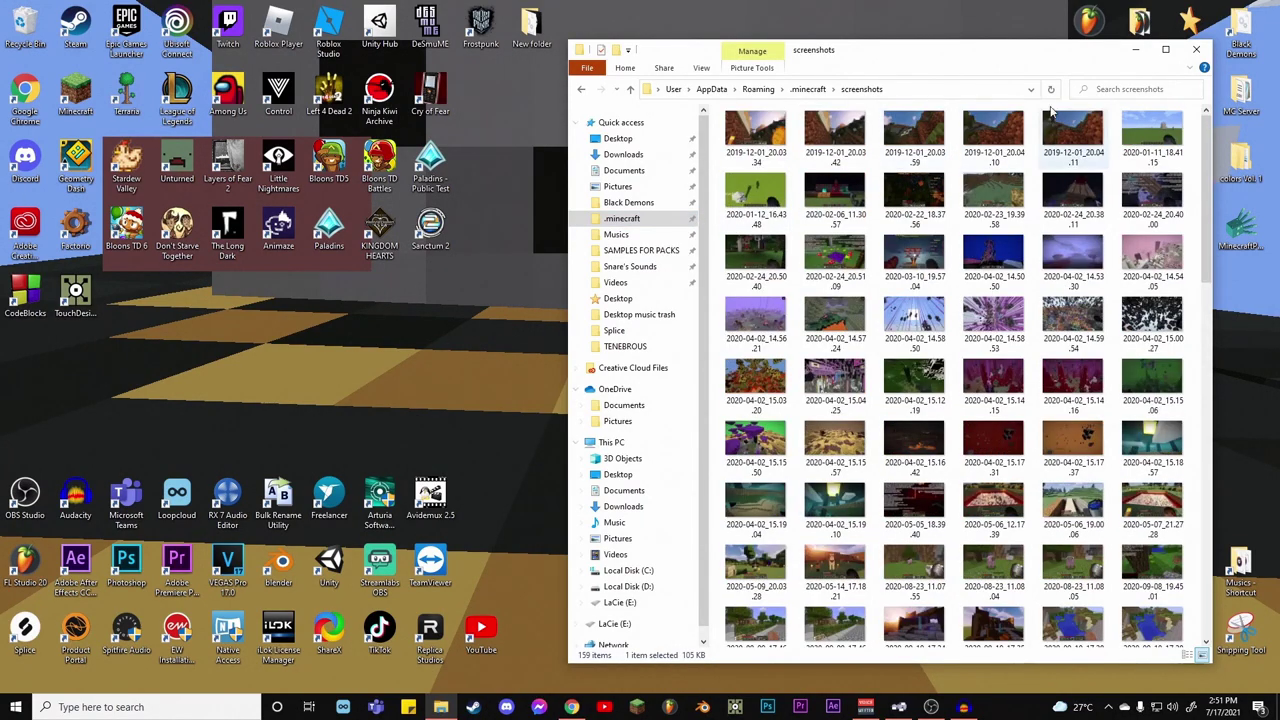
click(1136, 49)
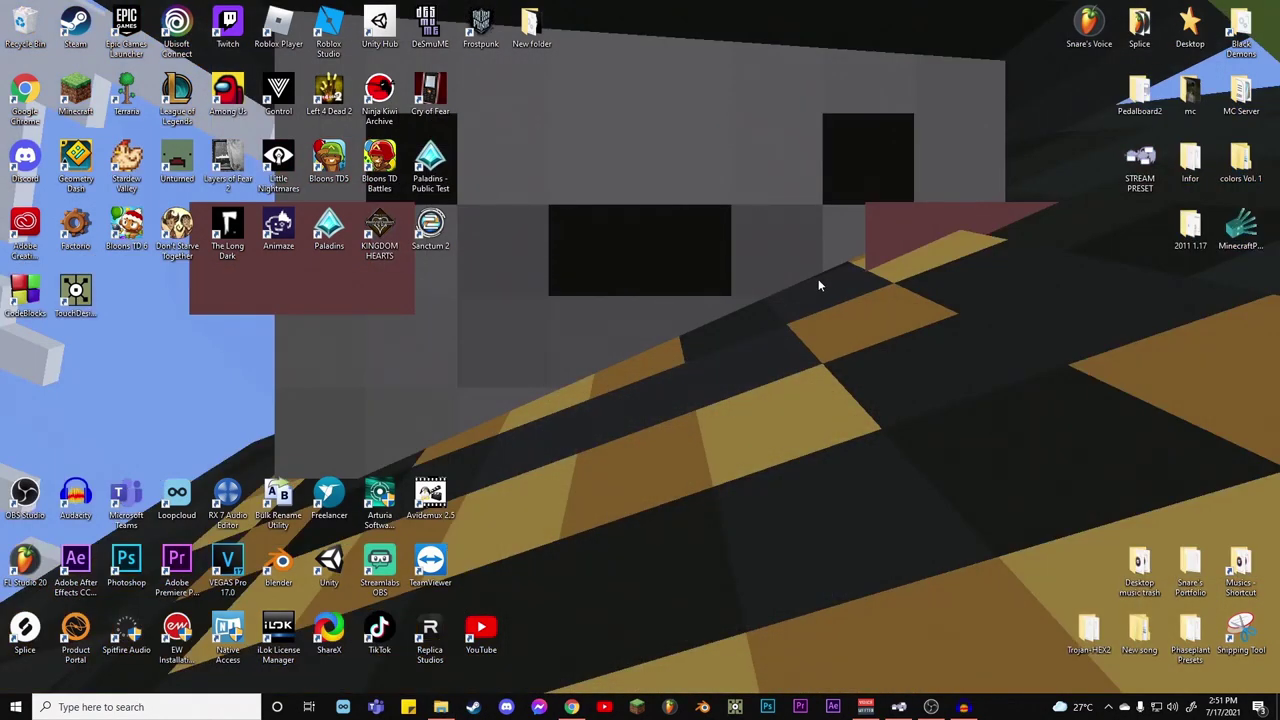
click(447, 708)
scroll(970, 380, down, 5)
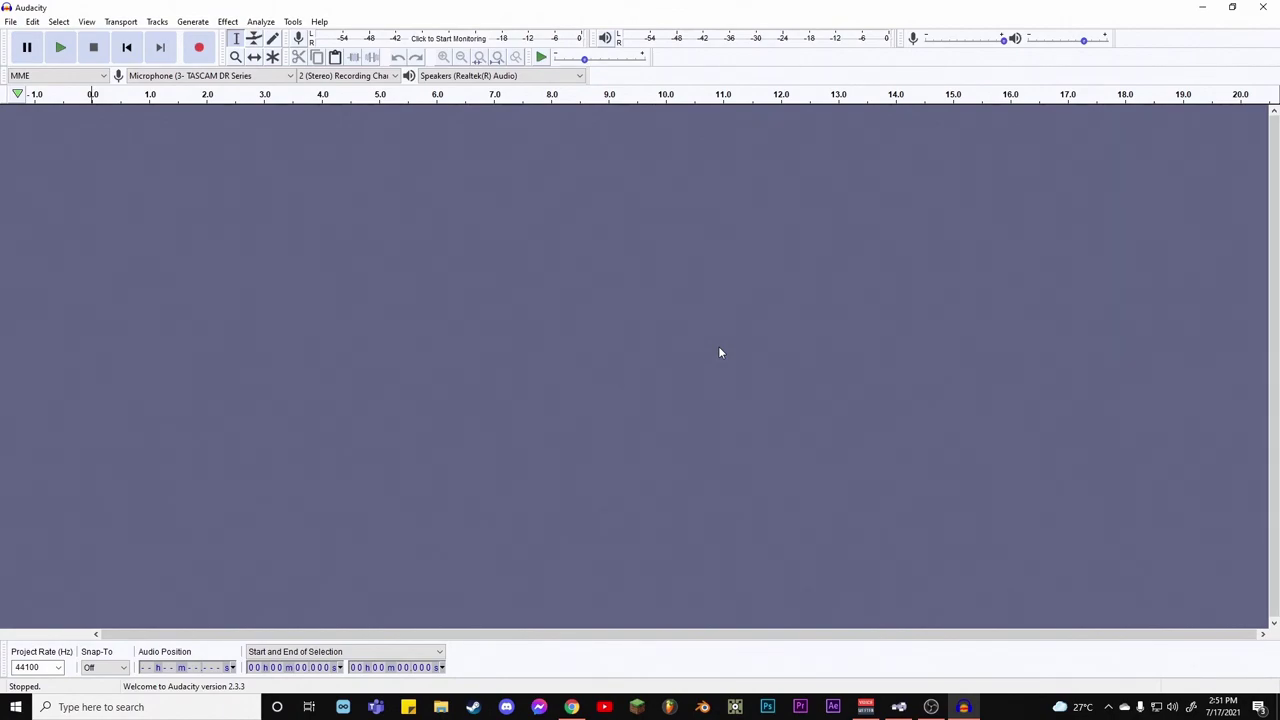
Switch to the "Currently workin on" document in Chrome and examine the unchecked sounds in the Bewitchment Sound Design list
click(572, 707)
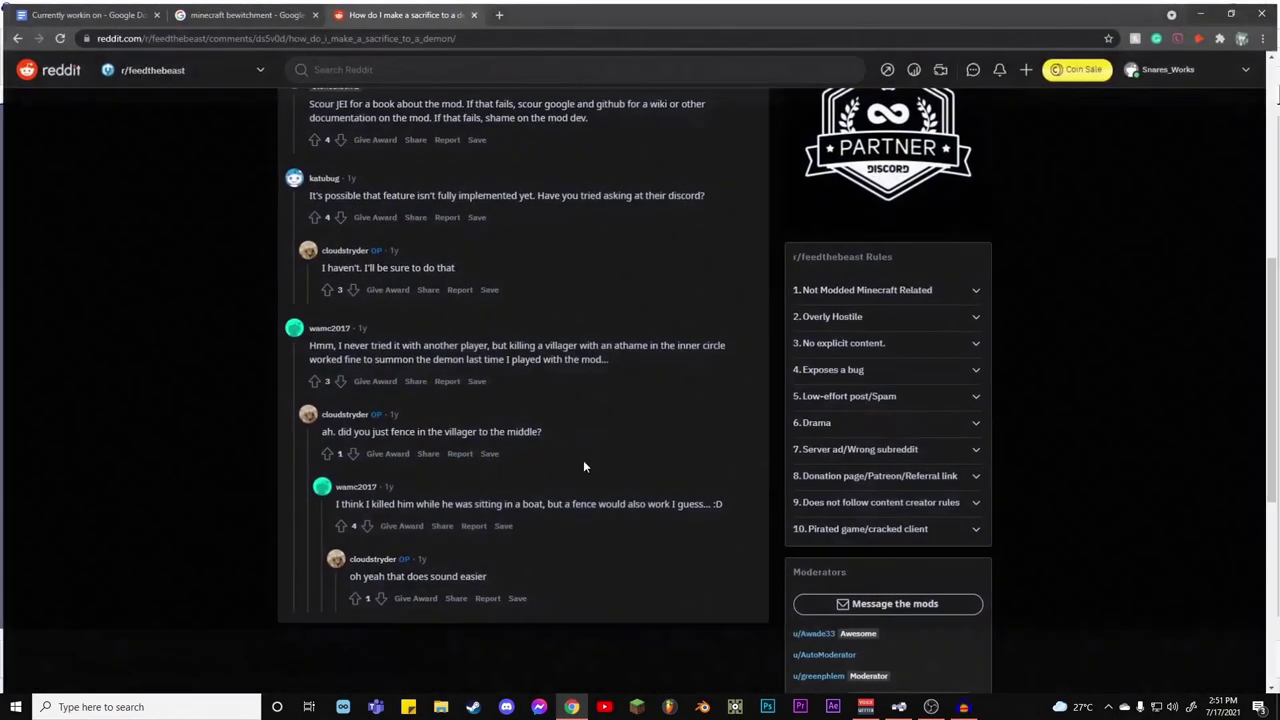
click(240, 11)
click(98, 10)
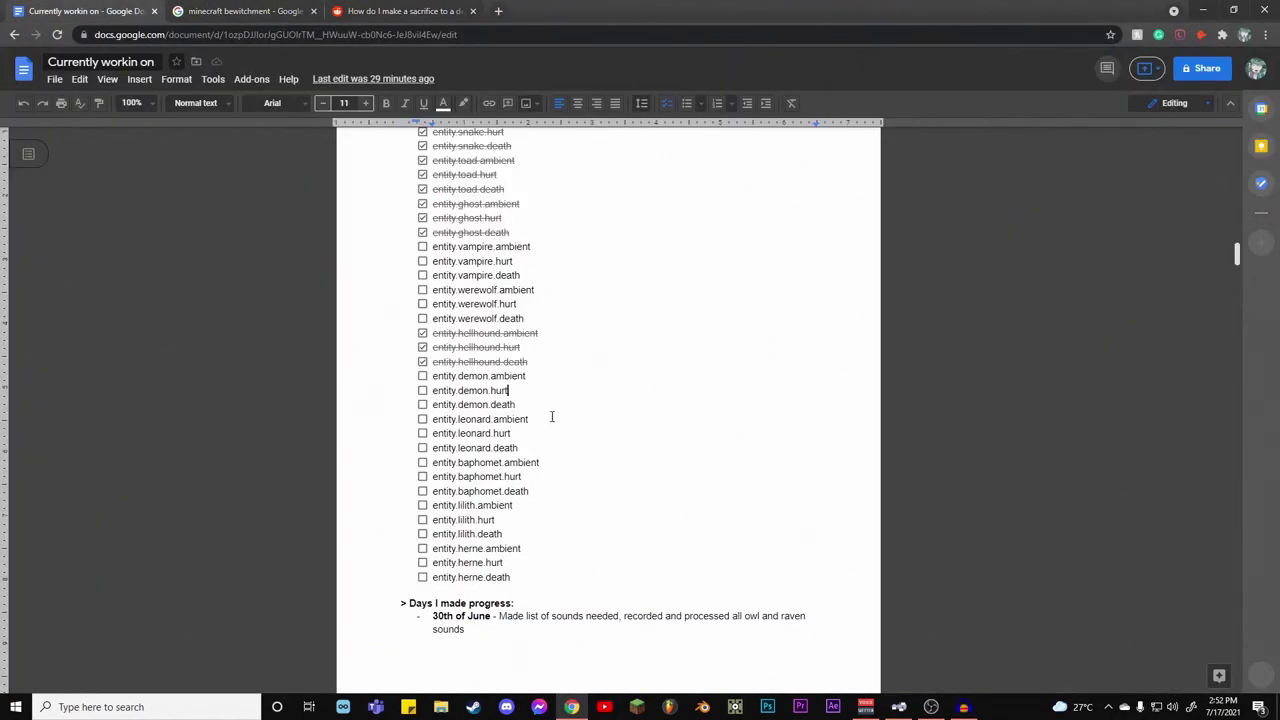
scroll(551, 416, up, 4)
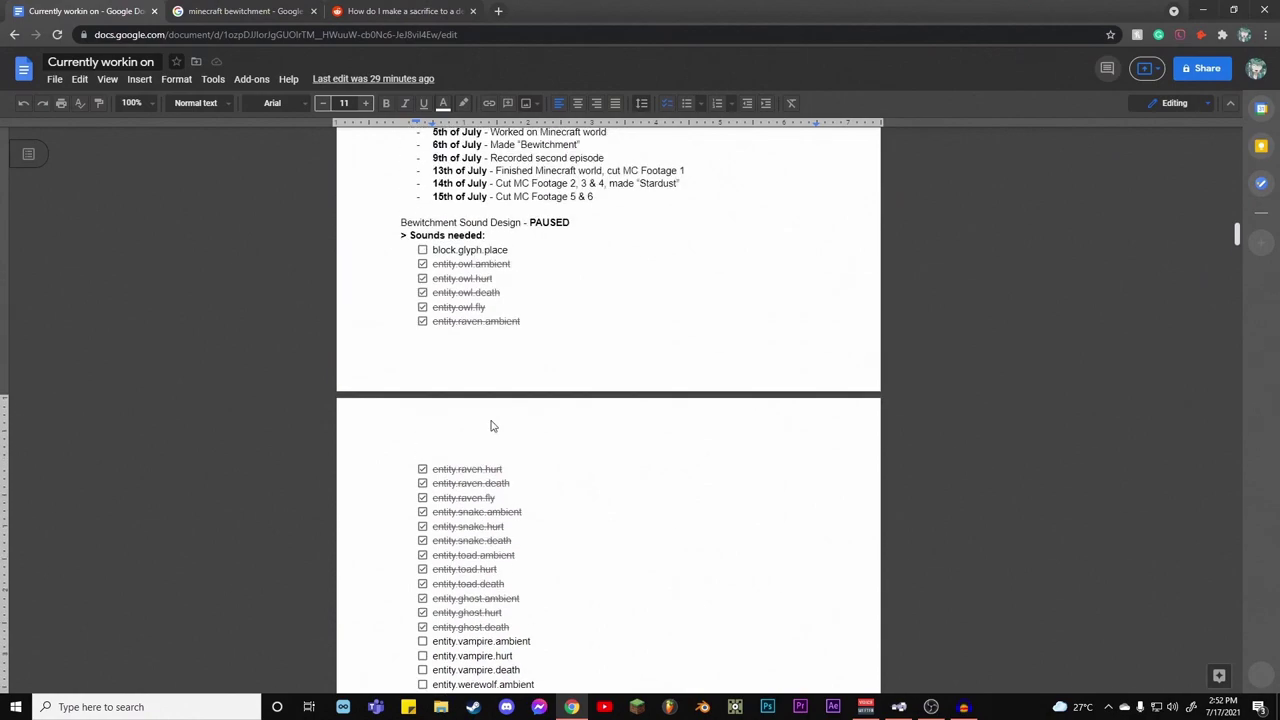
scroll(491, 423, up, 1)
scroll(491, 423, down, 2)
scroll(446, 423, up, 1)
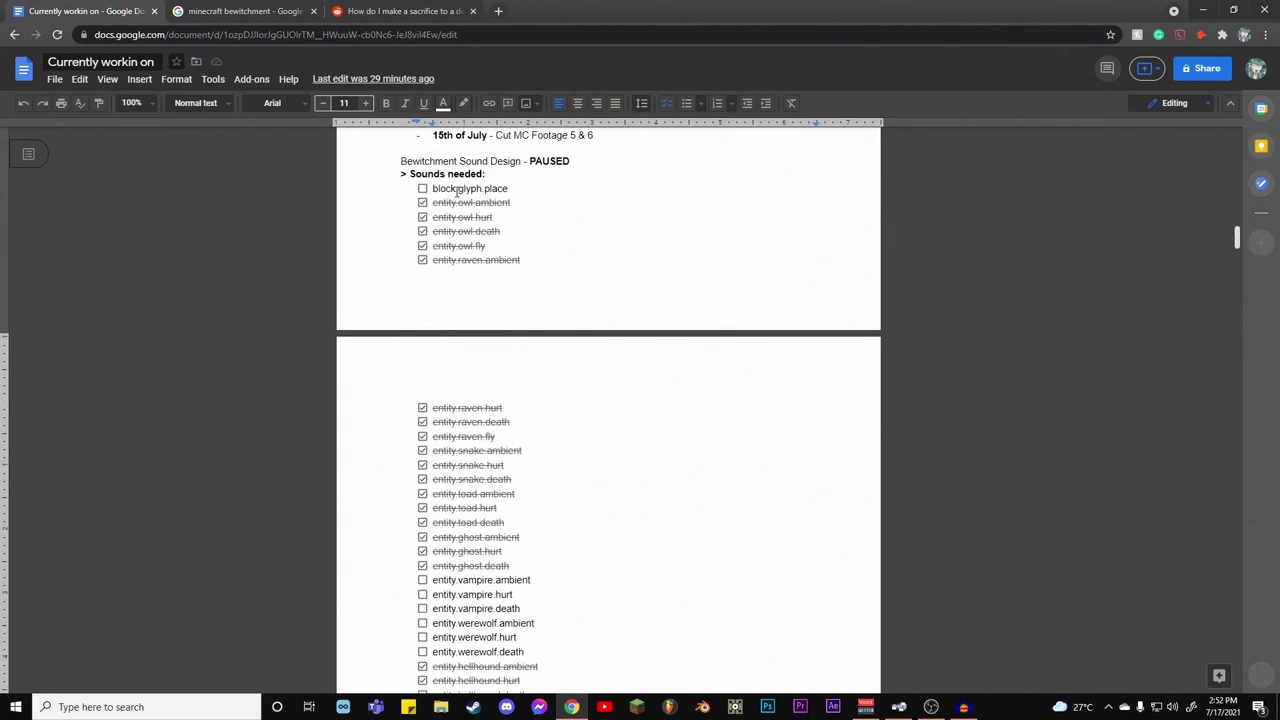
scroll(431, 185, up, 1)
drag(435, 256, 515, 255)
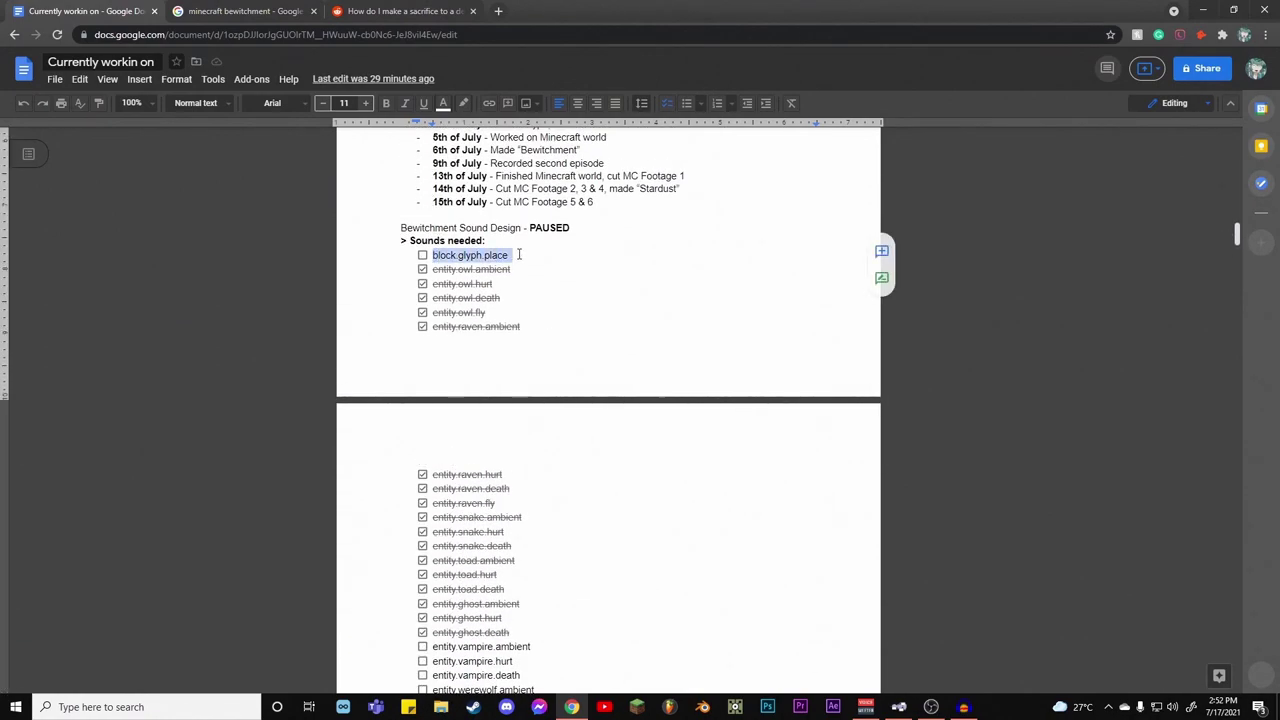
click(515, 255)
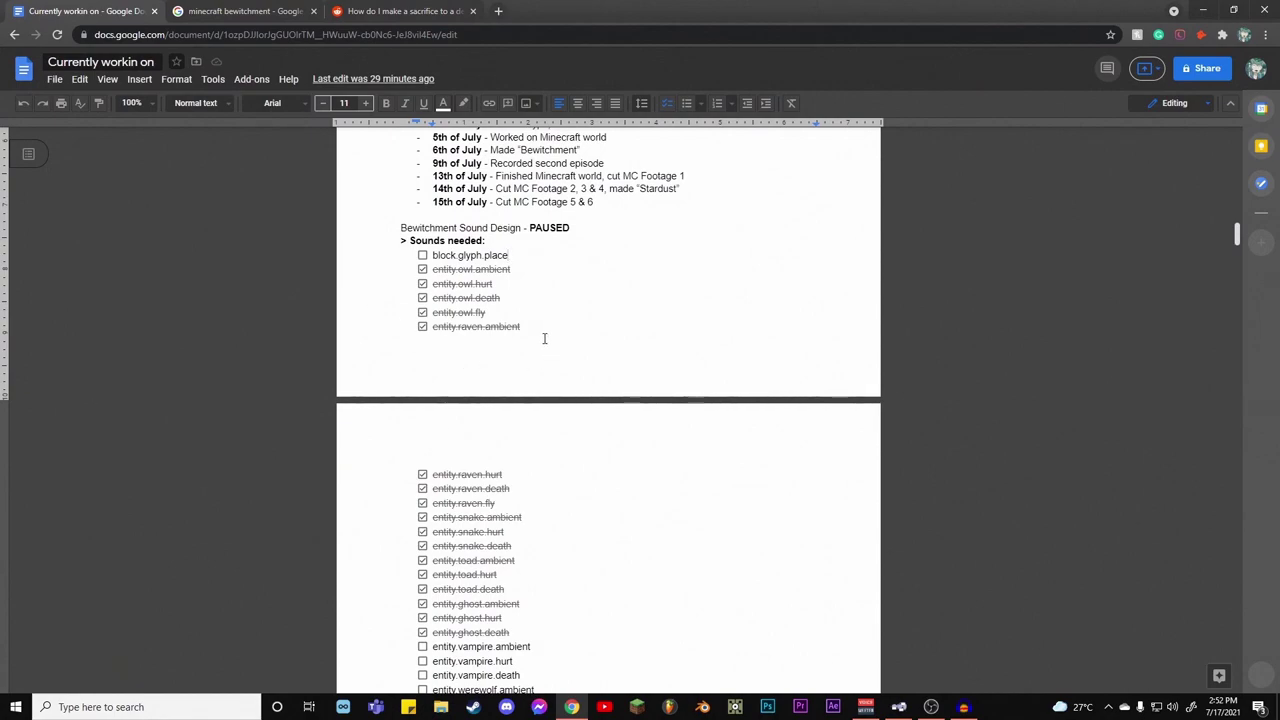
scroll(544, 338, down, 4)
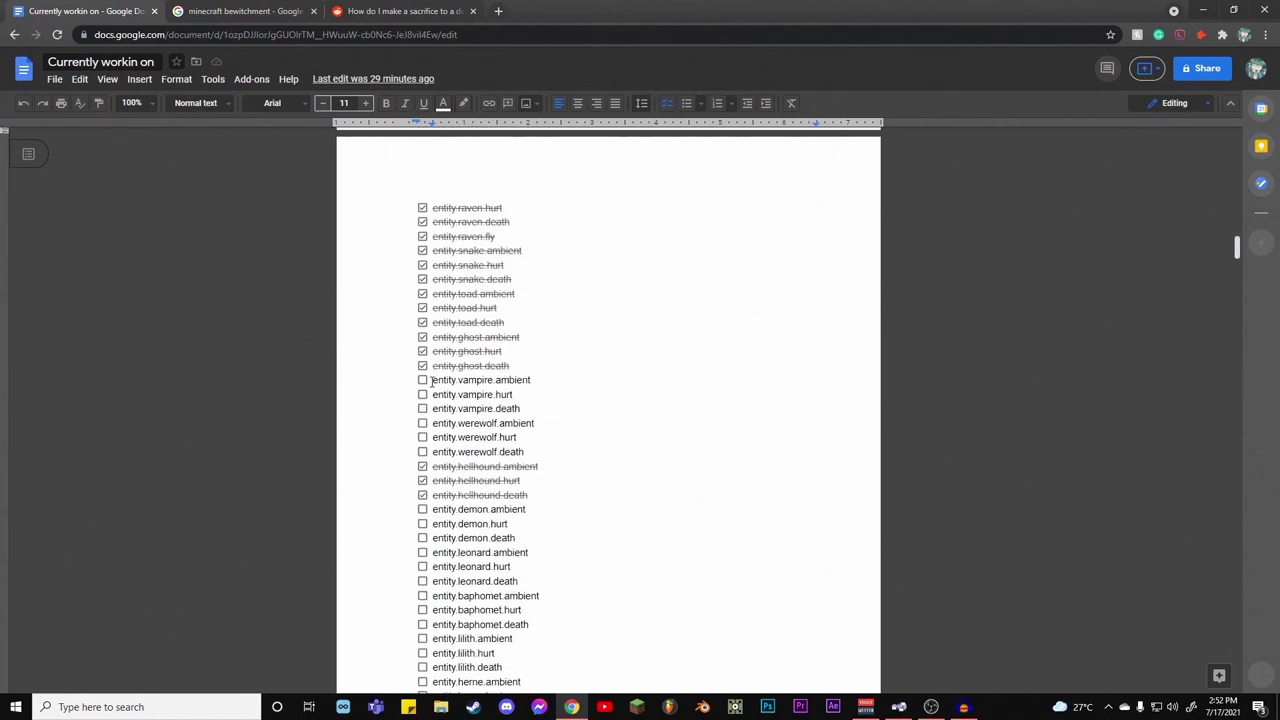
drag(432, 381, 540, 452)
click(538, 452)
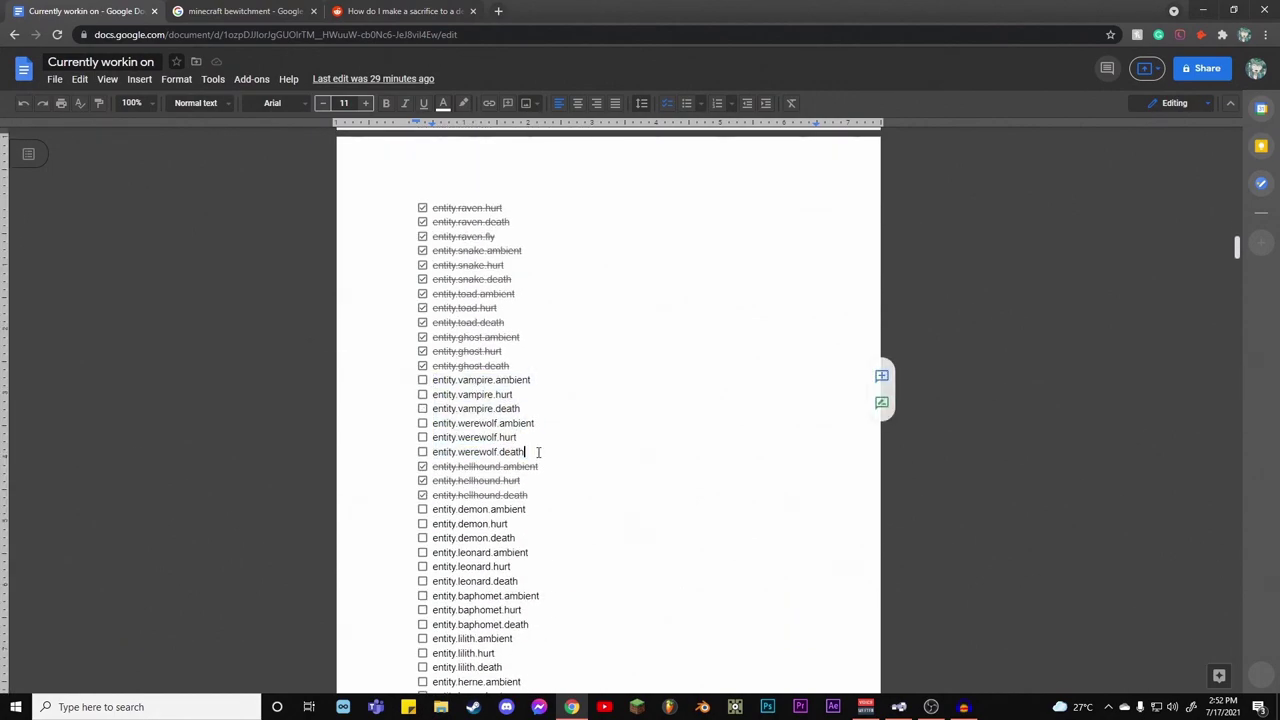
scroll(538, 452, down, 2)
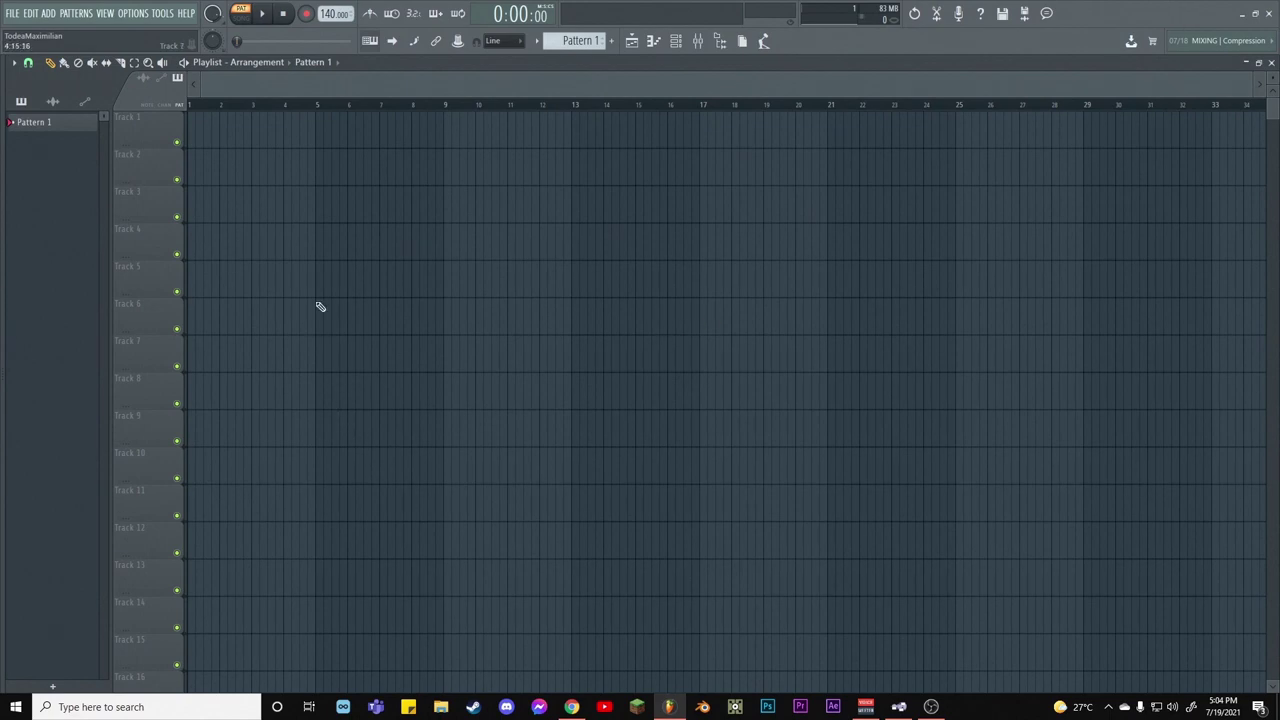
In FL Studio, place Vocal Animal Recording 2 SAMPLES - STEM from the Vocal Sounds folder at the start of Track 1
key(alt+F8)
click(100, 441)
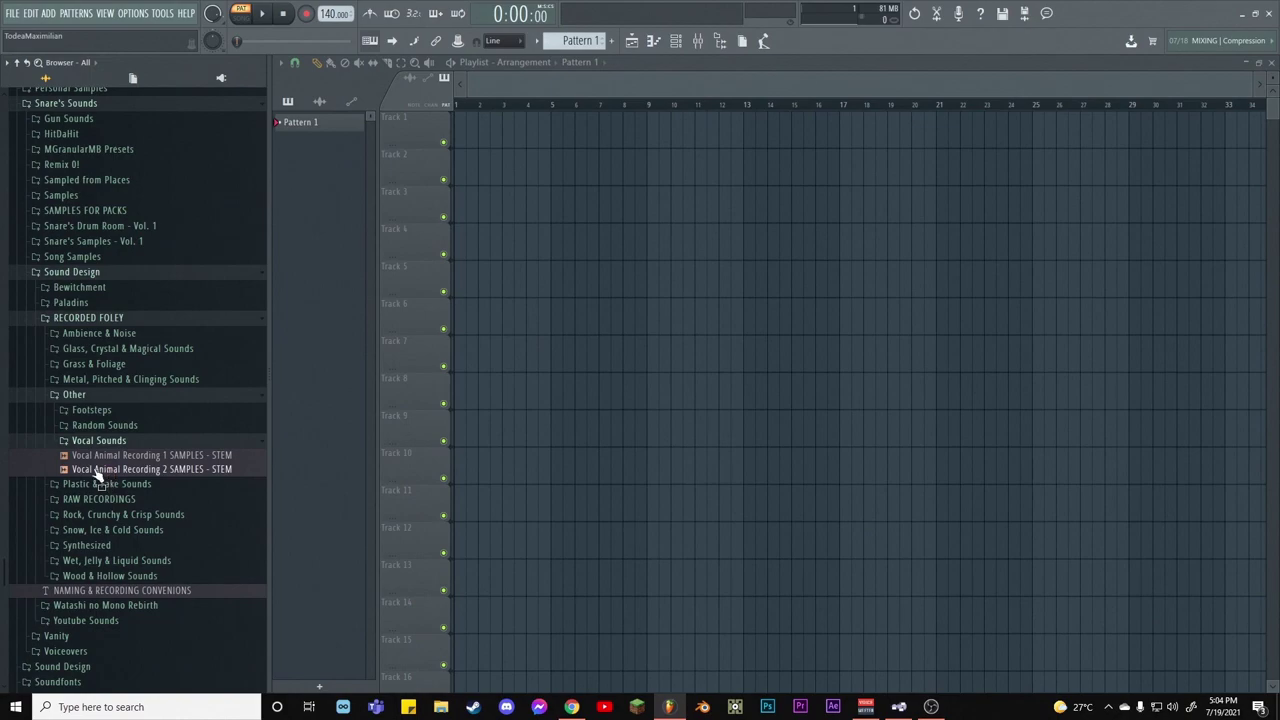
click(93, 469)
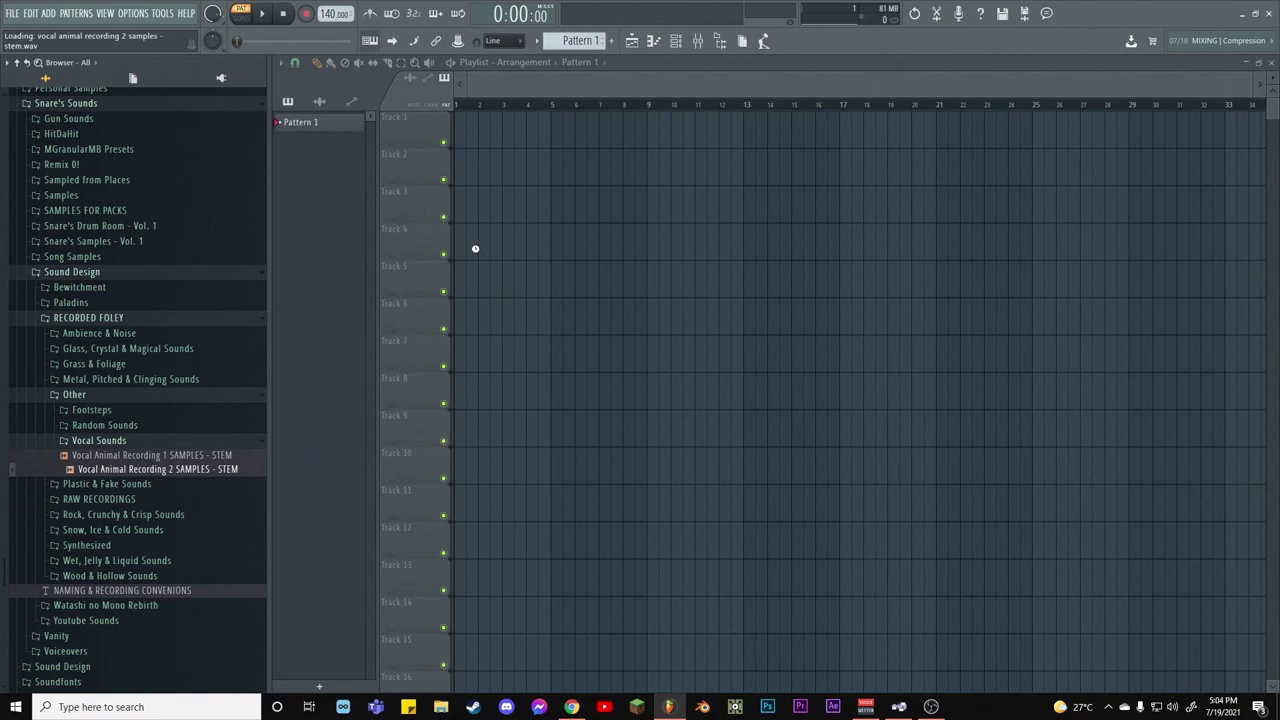
drag(475, 248, 187, 117)
scroll(230, 160, down, 3)
right_click(231, 214)
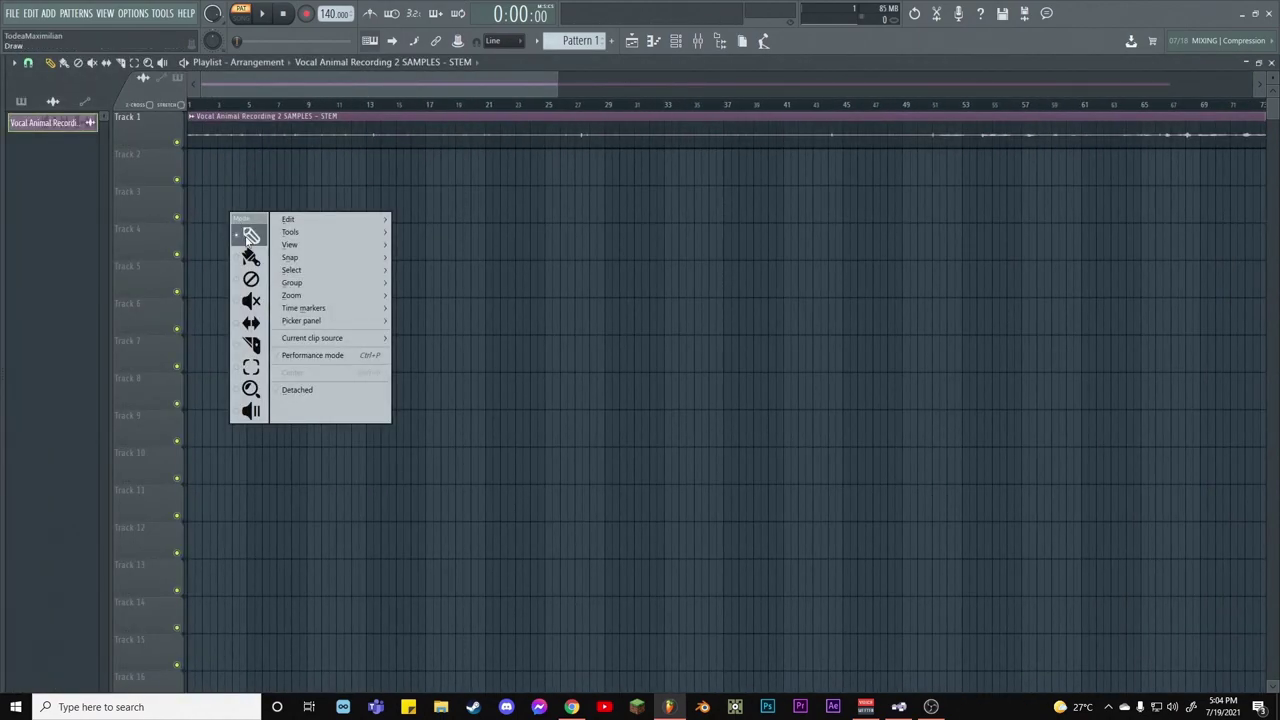
click(247, 230)
scroll(303, 104, down, 4)
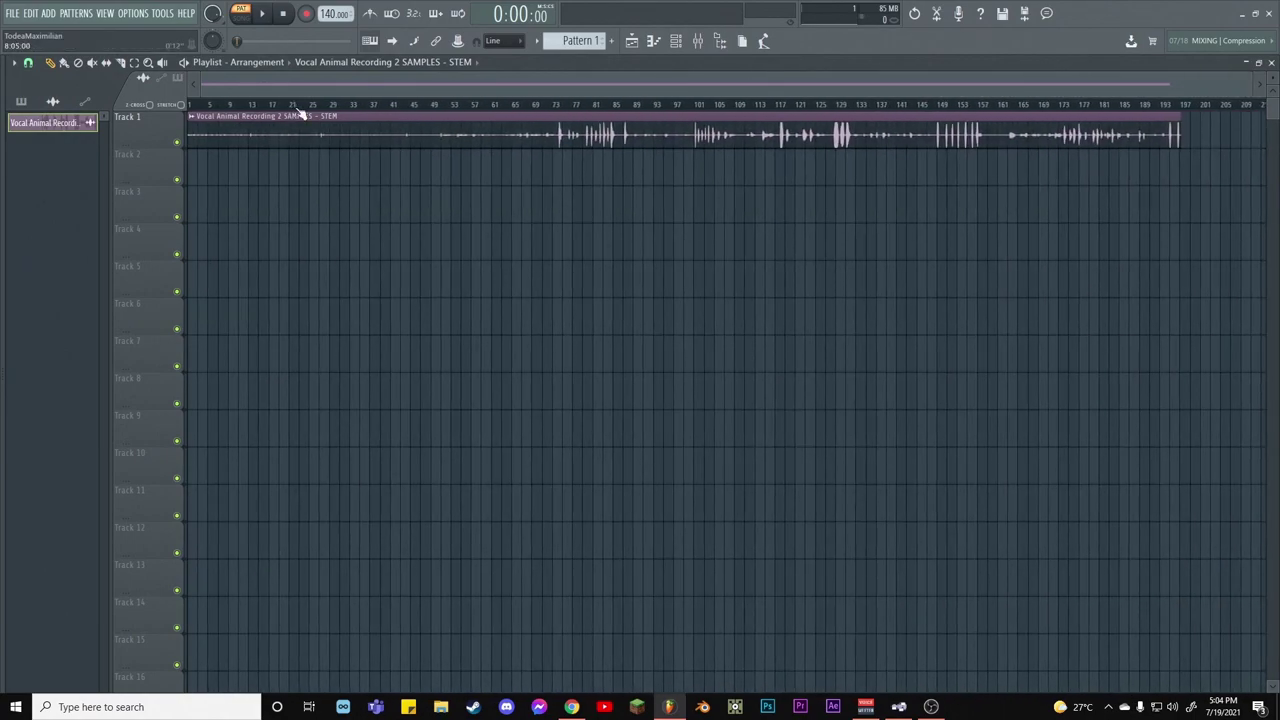
right_click(674, 450)
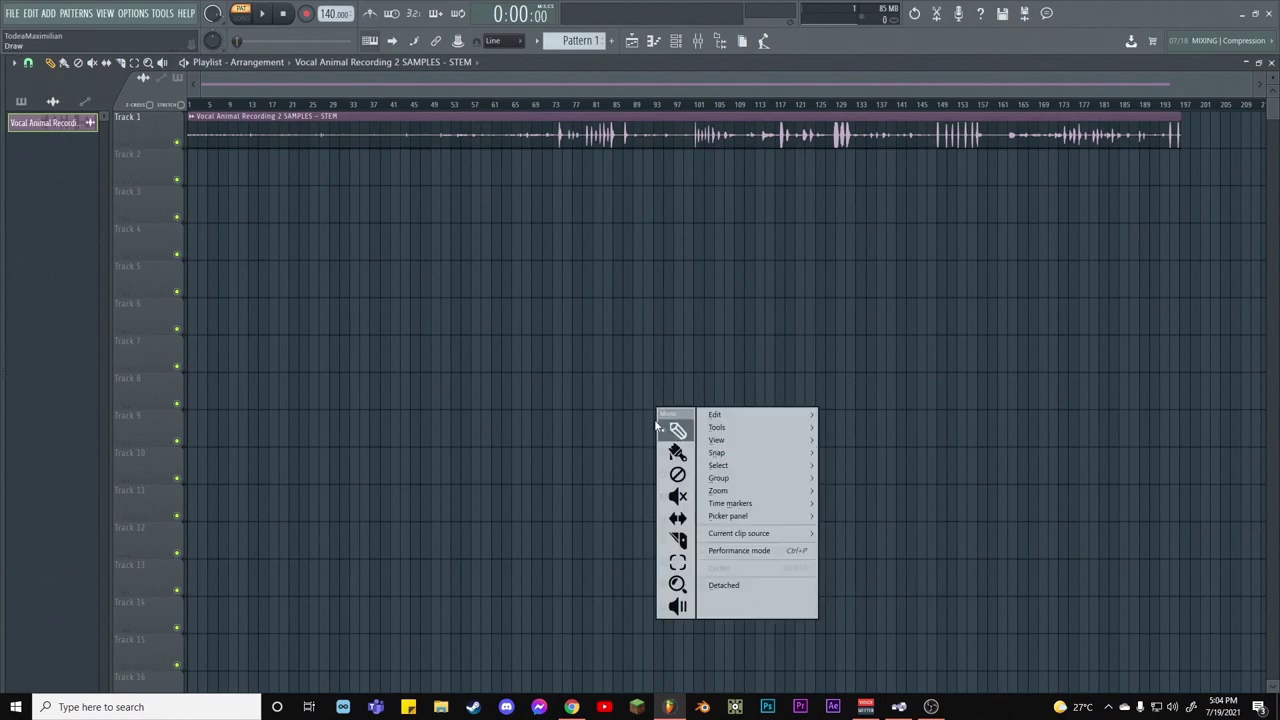
click(672, 428)
right_click(660, 425)
right_click(633, 285)
click(645, 298)
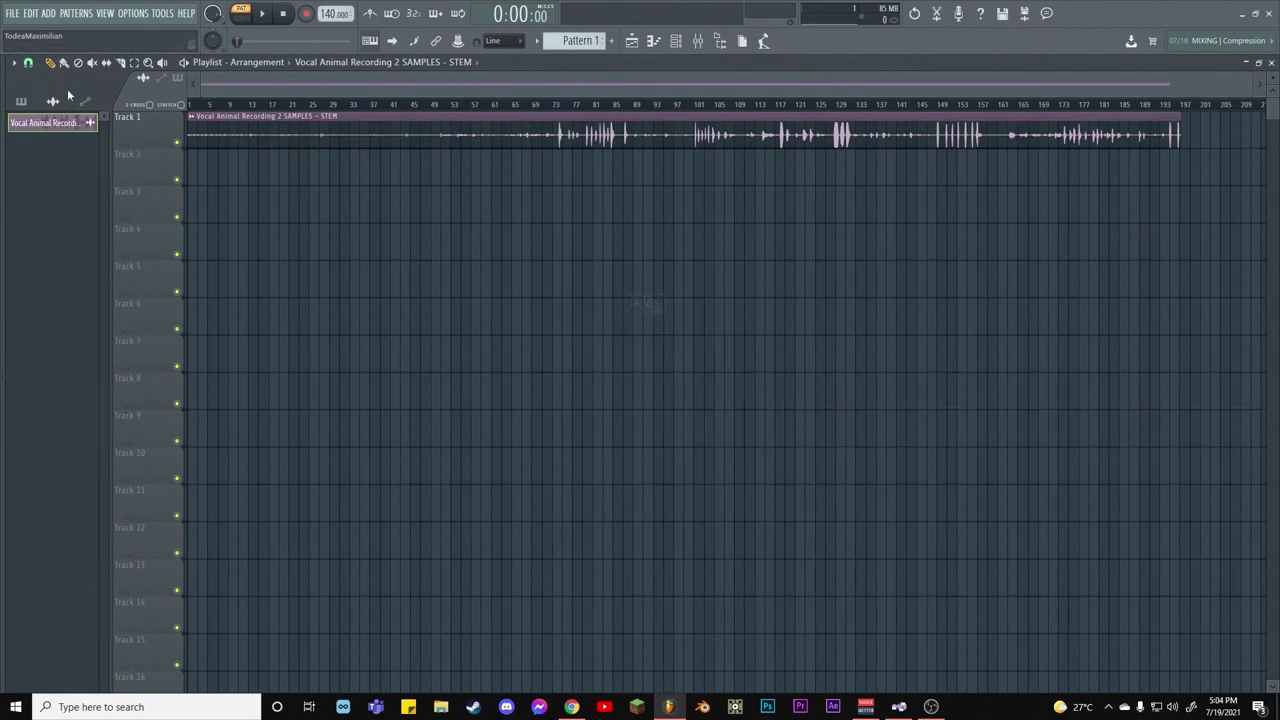
Spread the five vocal clips along Track 1 so that they start two beats apart, leaving gaps between them
scroll(197, 108, up, 2)
scroll(197, 108, up, 5)
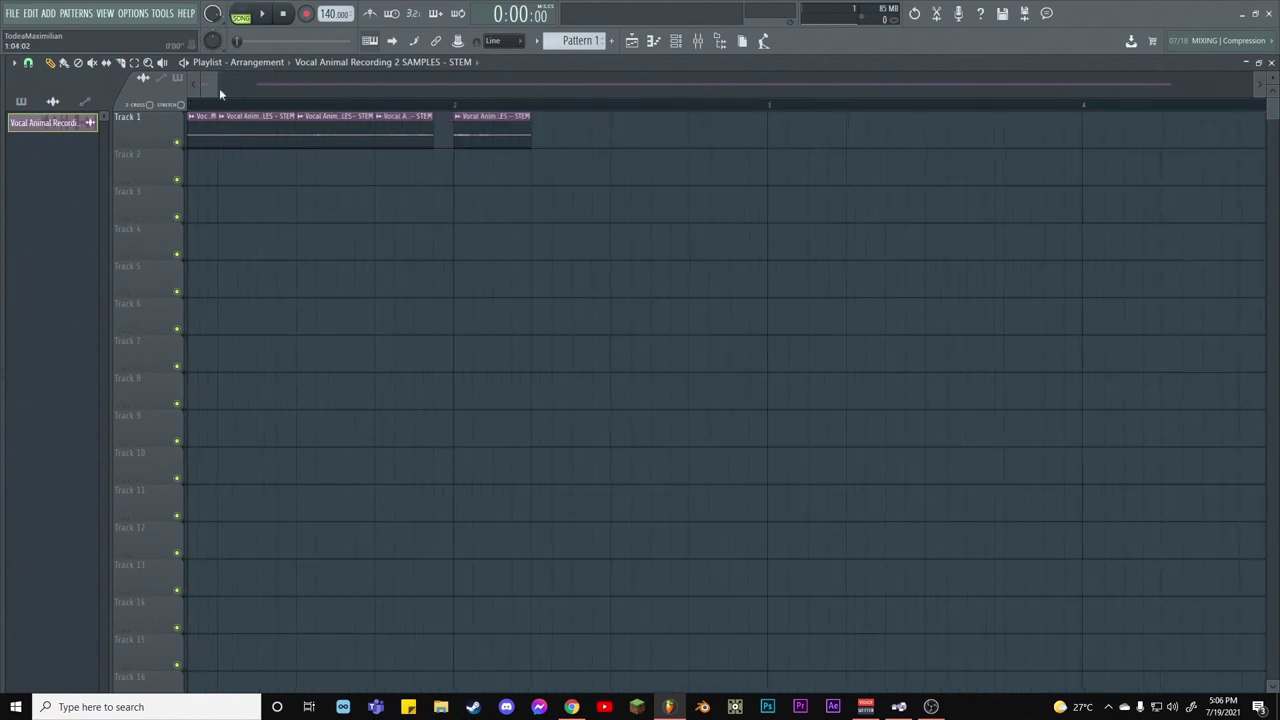
scroll(215, 115, left, 1)
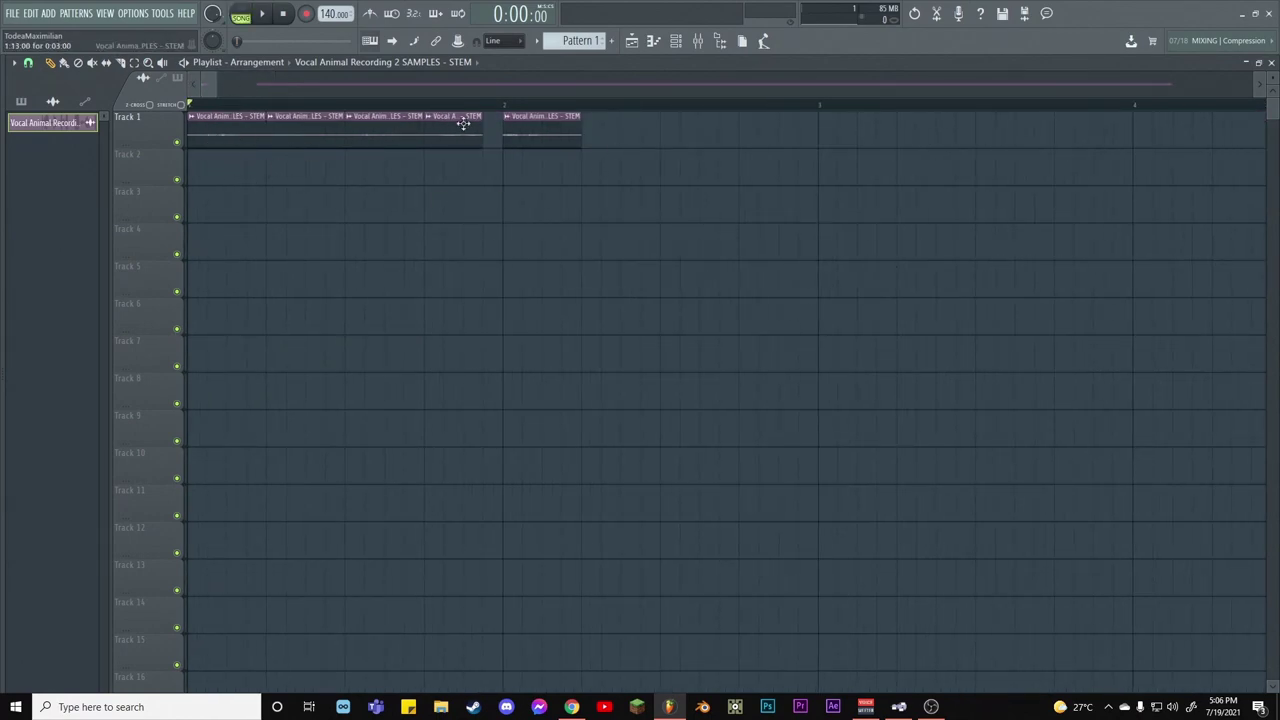
drag(530, 136, 610, 134)
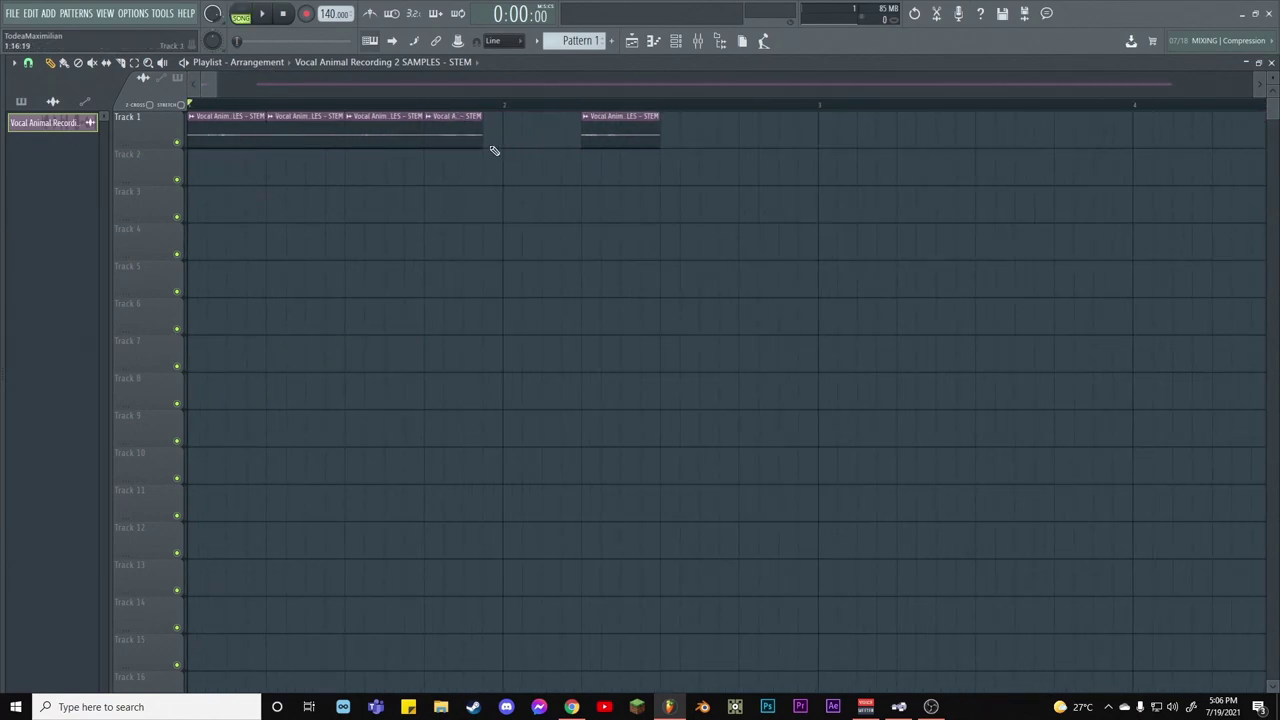
drag(478, 139, 547, 139)
drag(367, 140, 452, 134)
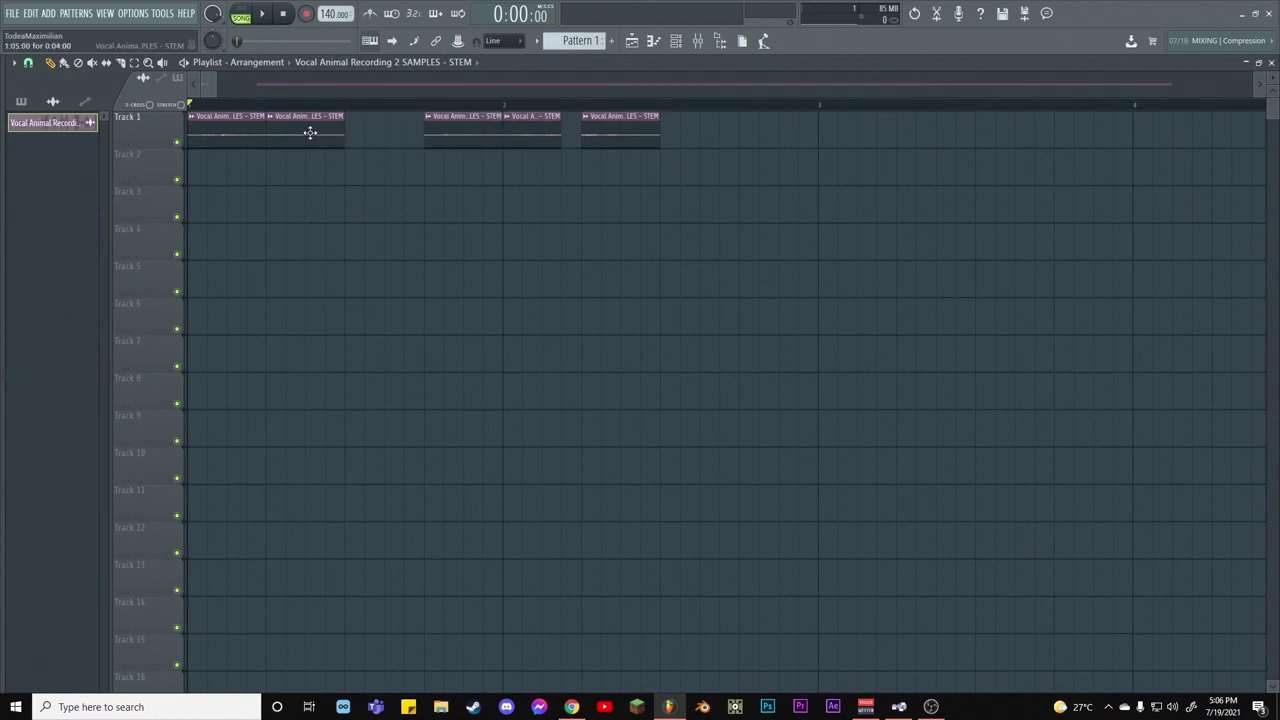
drag(310, 133, 386, 135)
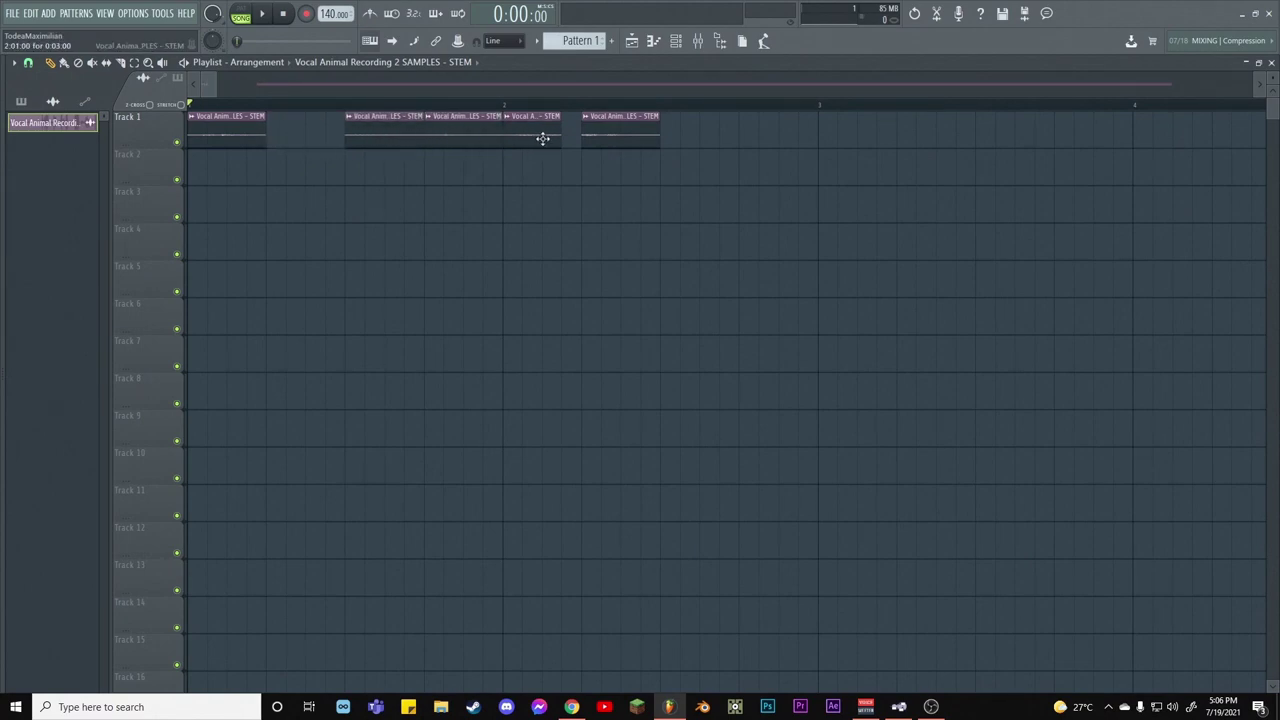
drag(620, 139, 777, 136)
drag(548, 134, 704, 134)
drag(503, 133, 557, 134)
Play the spaced vocal clips through the OTT, Slice EQ and iZotope Trash 2 effects on mixer Insert 1, and stop playback
key(F9)
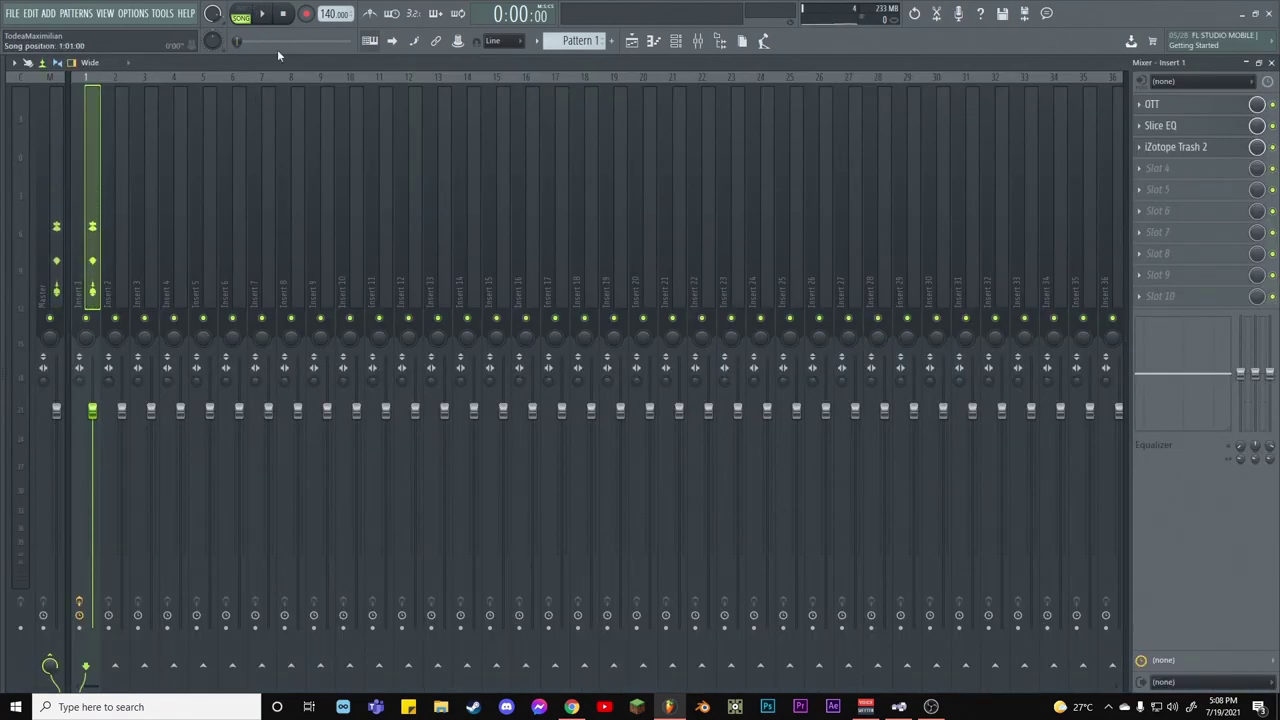
click(268, 14)
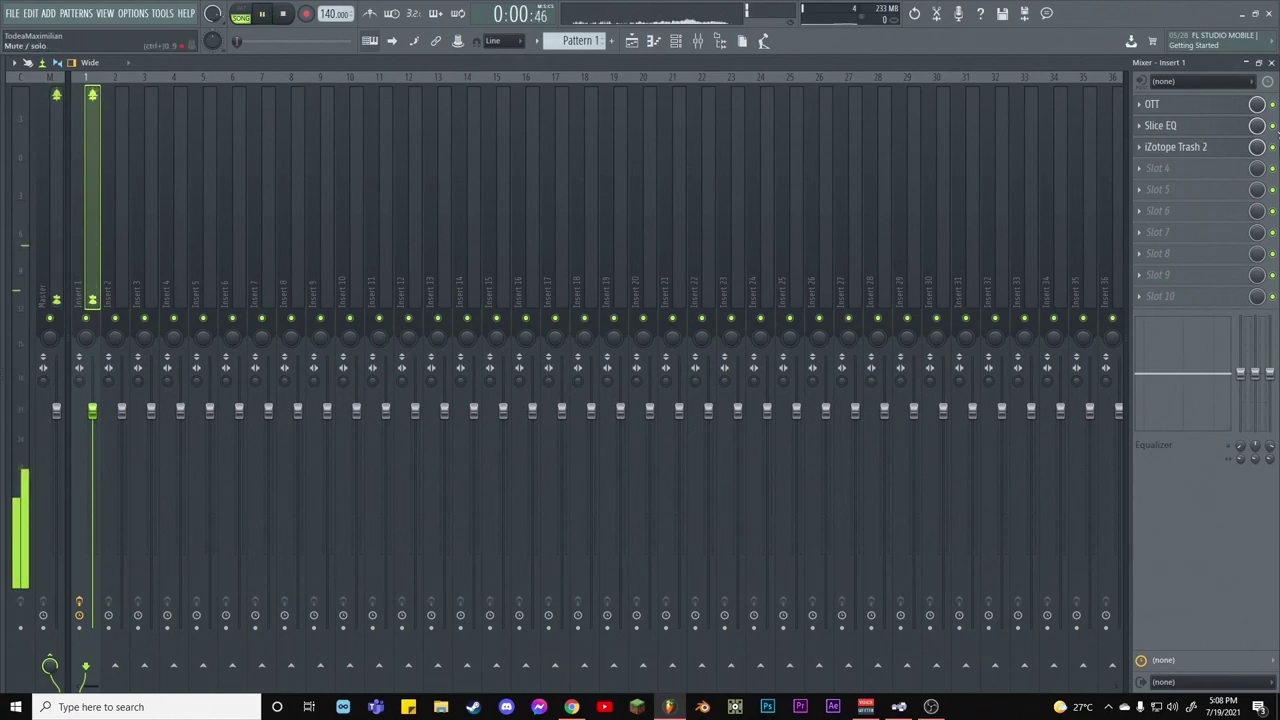
key(F9)
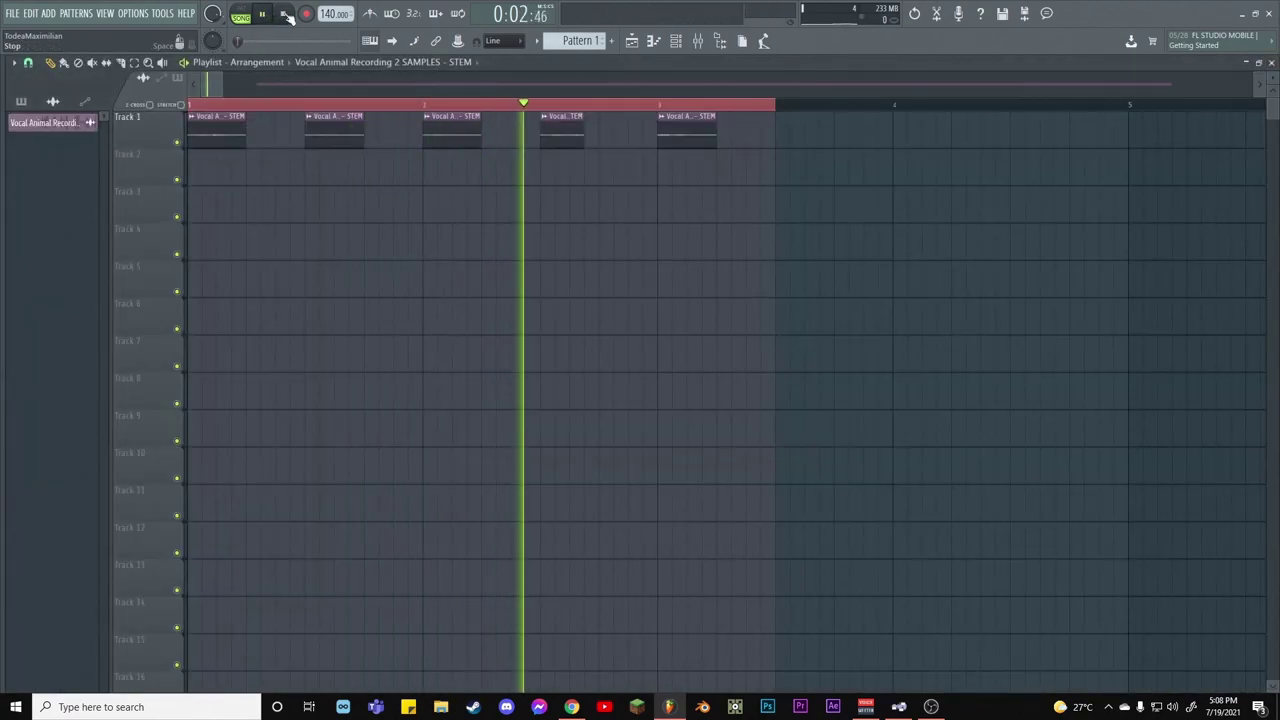
key(space)
Bypass OTT, Slice EQ and iZotope Trash 2 on mixer Insert 1 and play the clips without effects
click(704, 41)
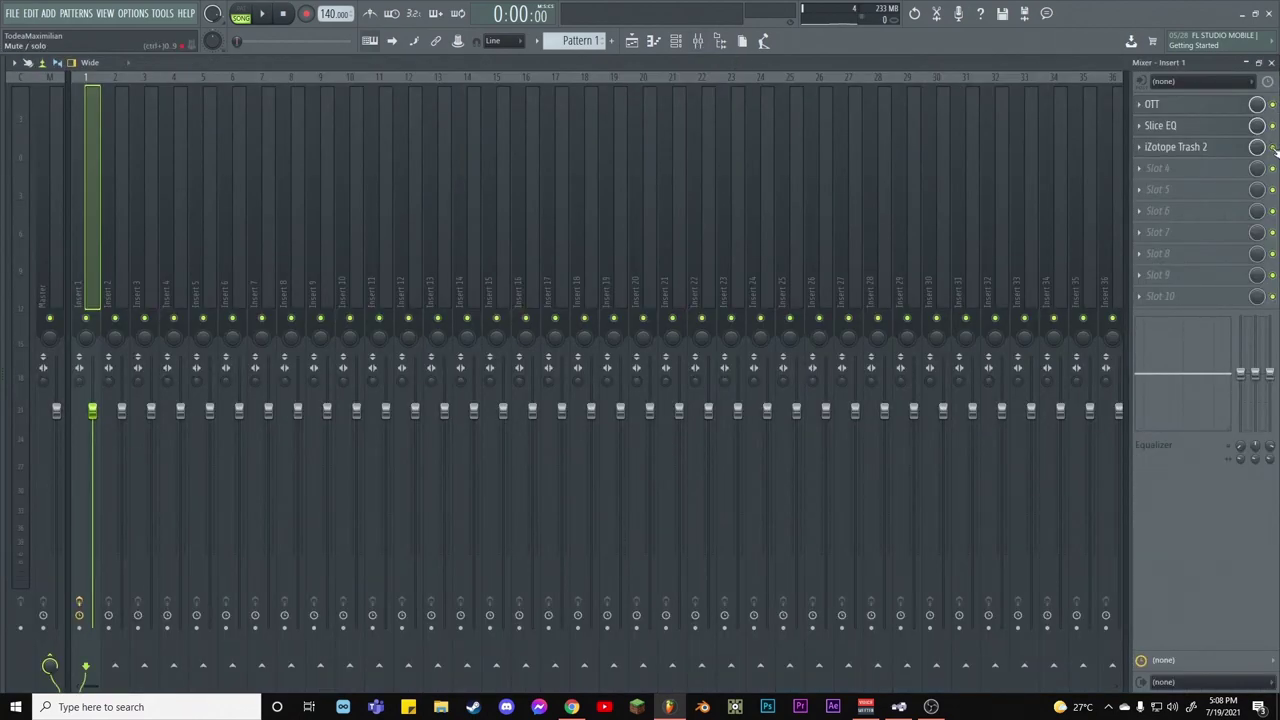
click(268, 17)
click(283, 13)
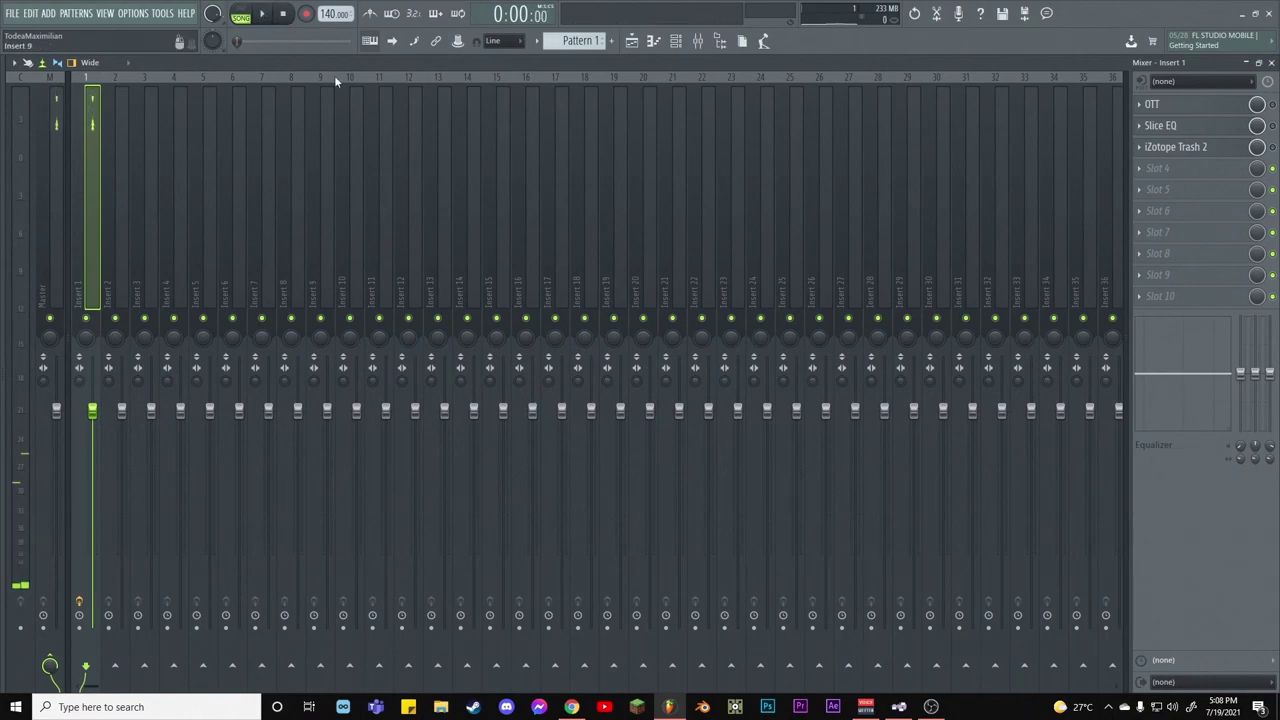
Enable only OTT on Insert 1, inspect its compressor settings, and play the clips through it
click(1250, 110)
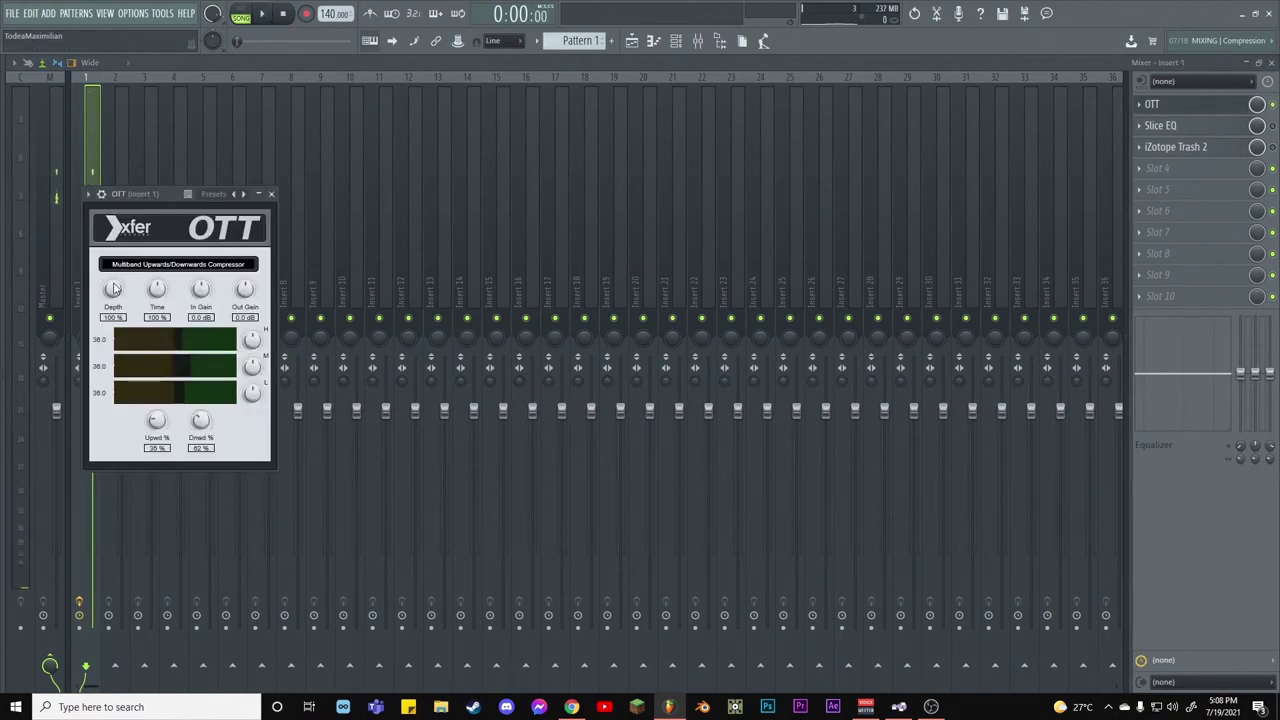
click(271, 195)
click(268, 17)
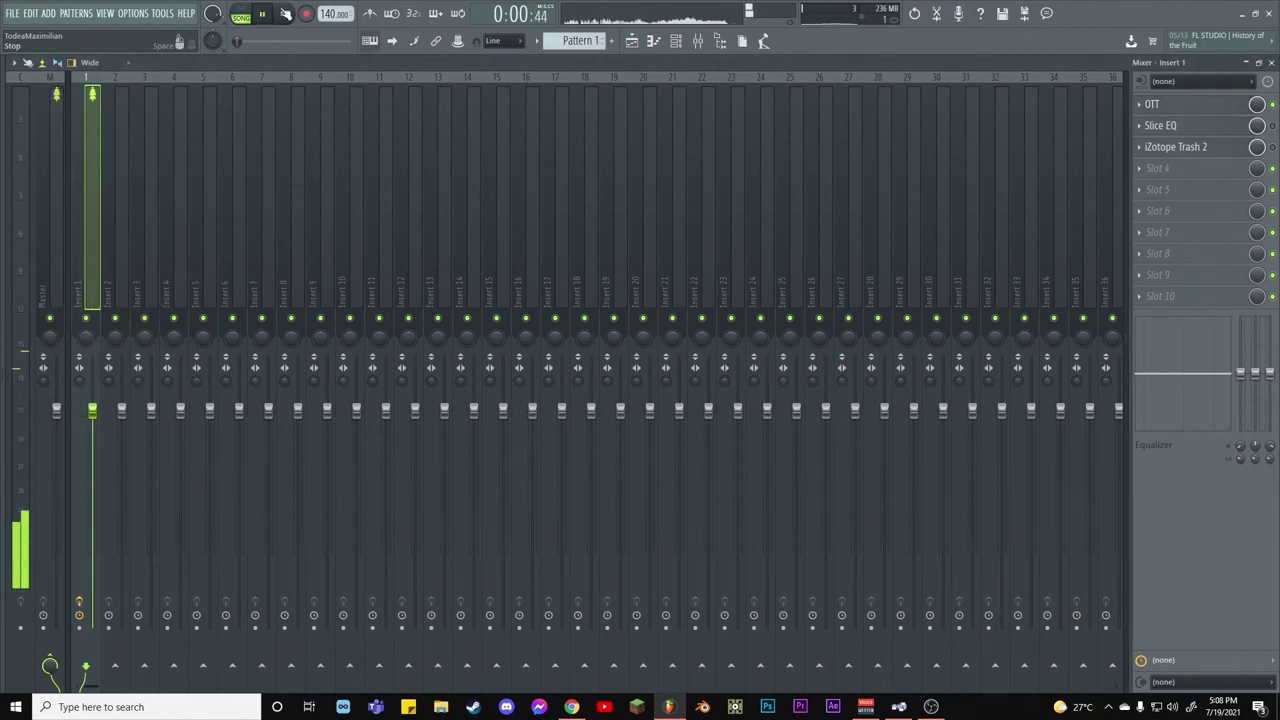
Enable Slice EQ after OTT on Insert 1, inspect its EQ curve, and play the clips through both effects
click(1220, 127)
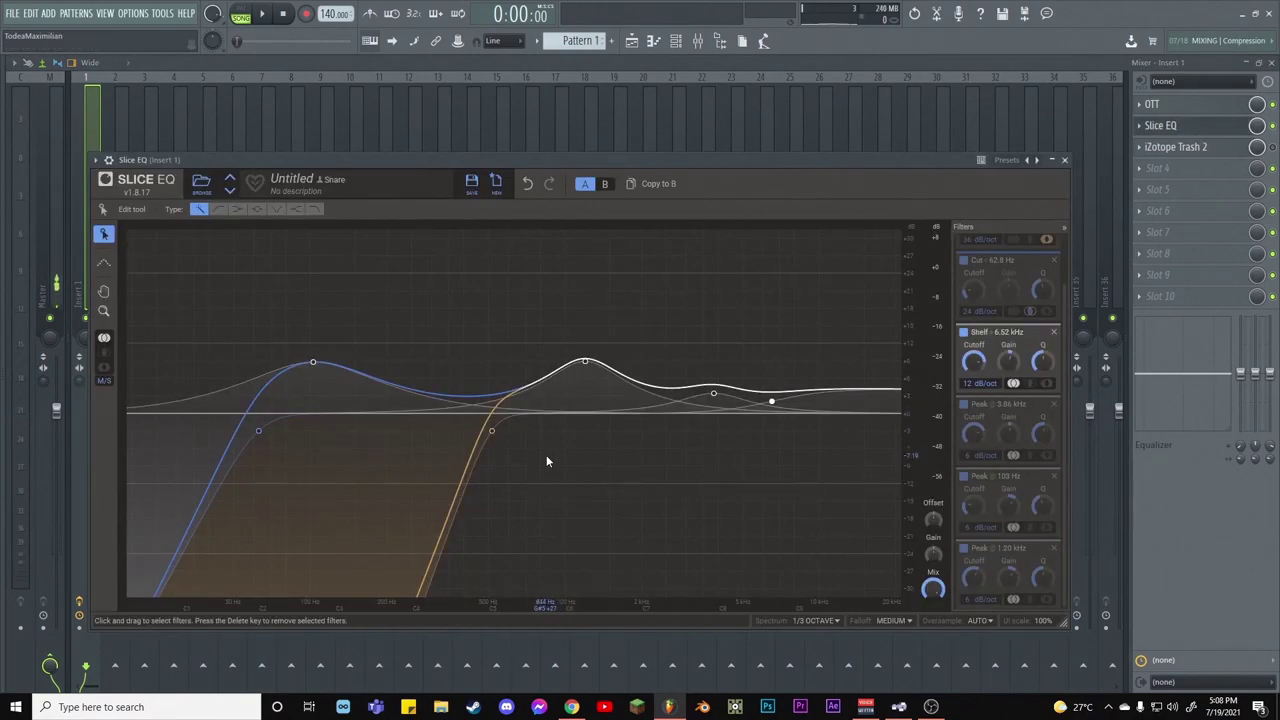
click(264, 16)
click(1220, 126)
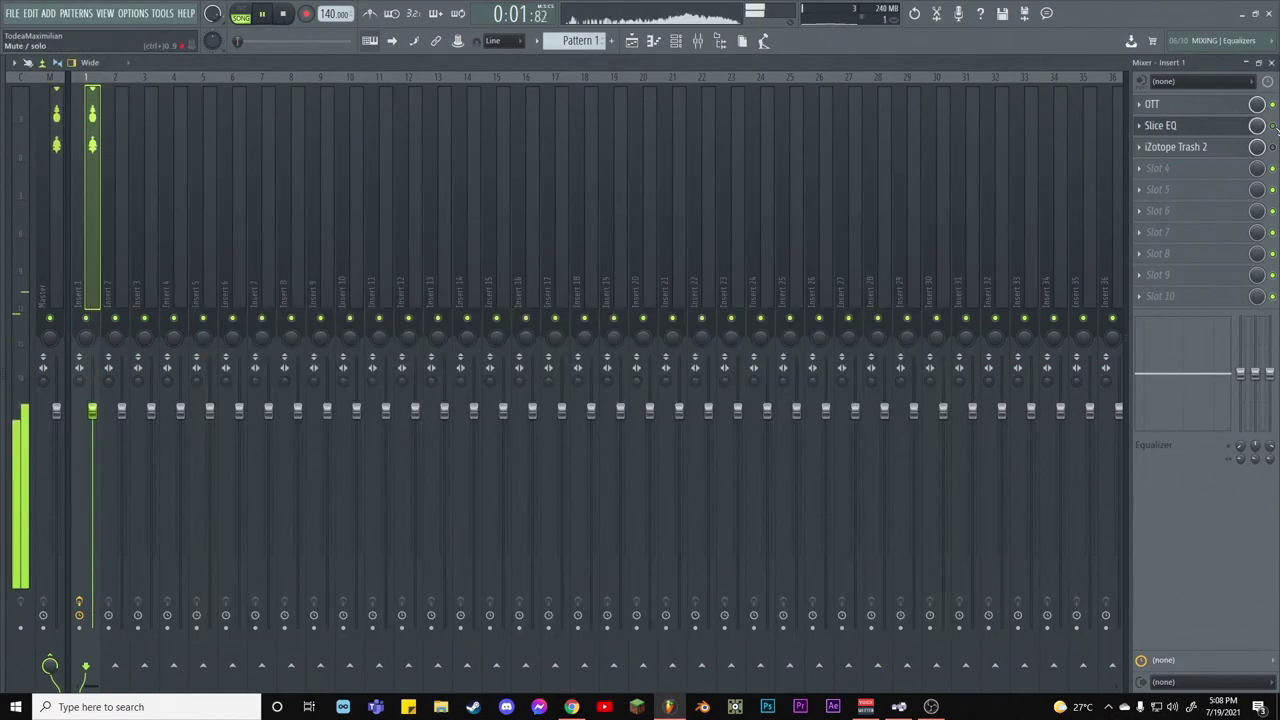
Open Slice EQ on Insert 1 and play the clips while switching the 6.52 kHz shelf, 103 Hz peak and 1.20 kHz peak off and on
click(1220, 126)
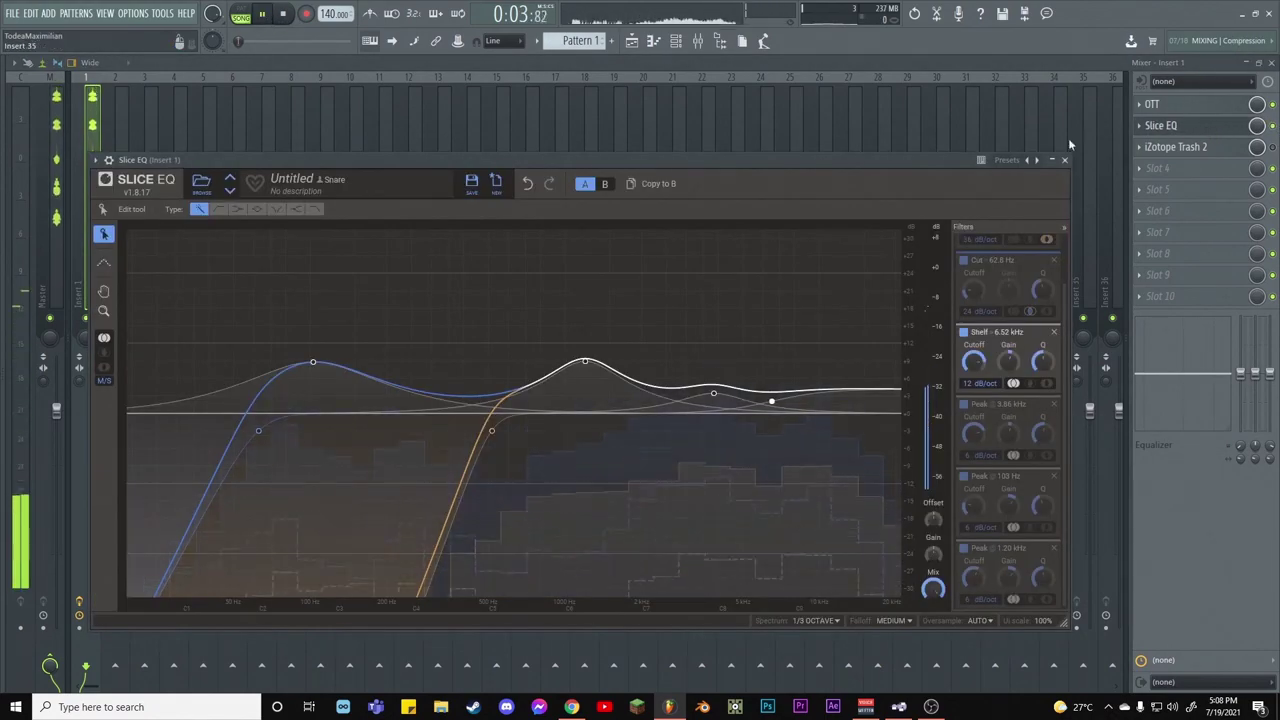
key(space)
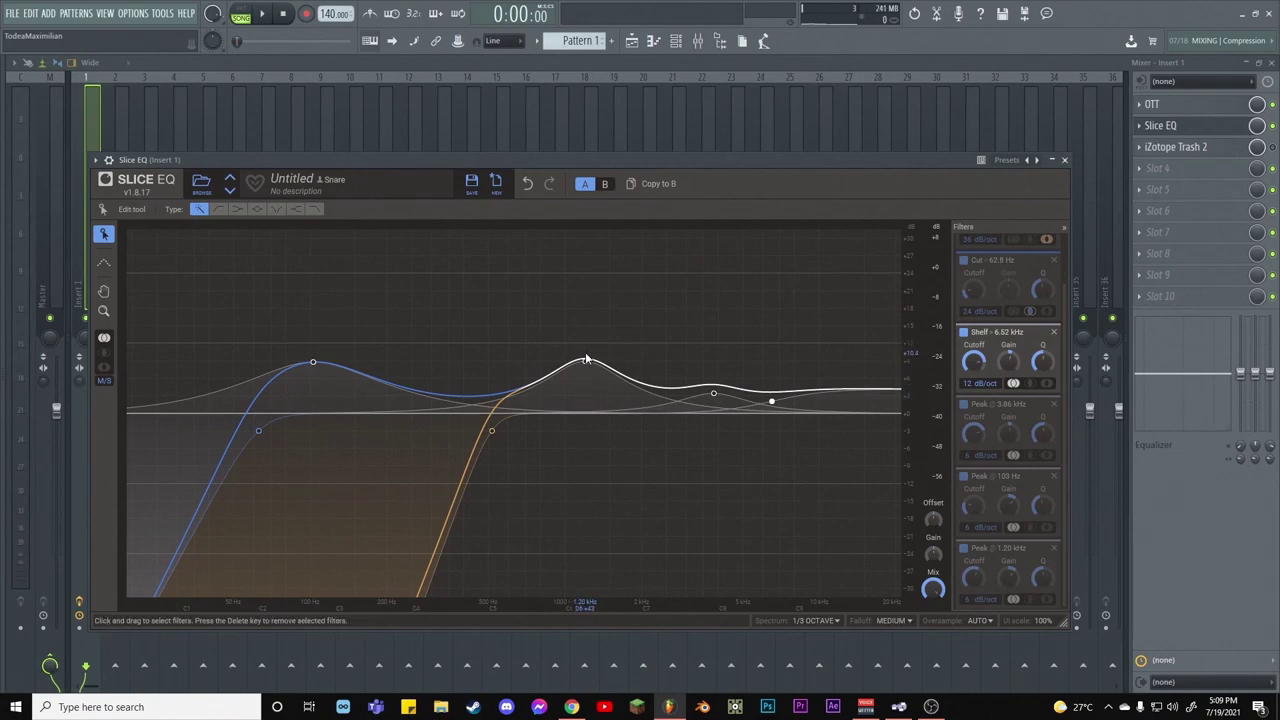
click(267, 13)
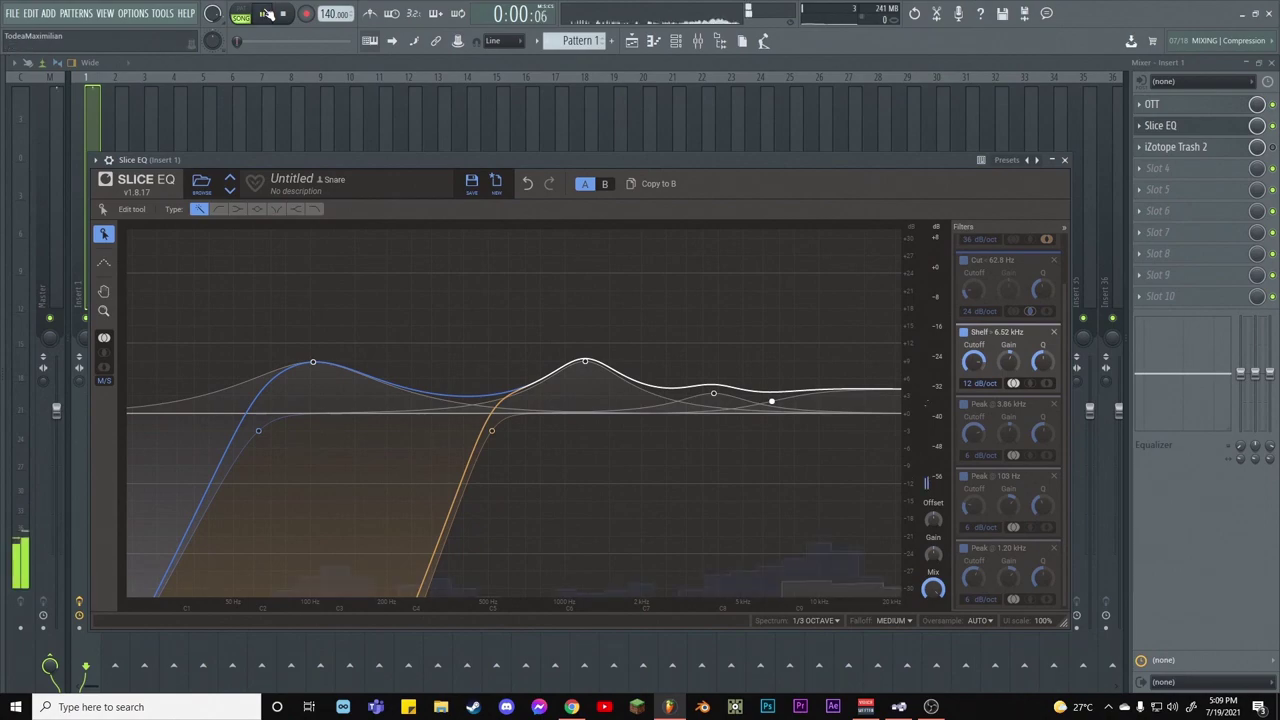
click(964, 333)
click(964, 335)
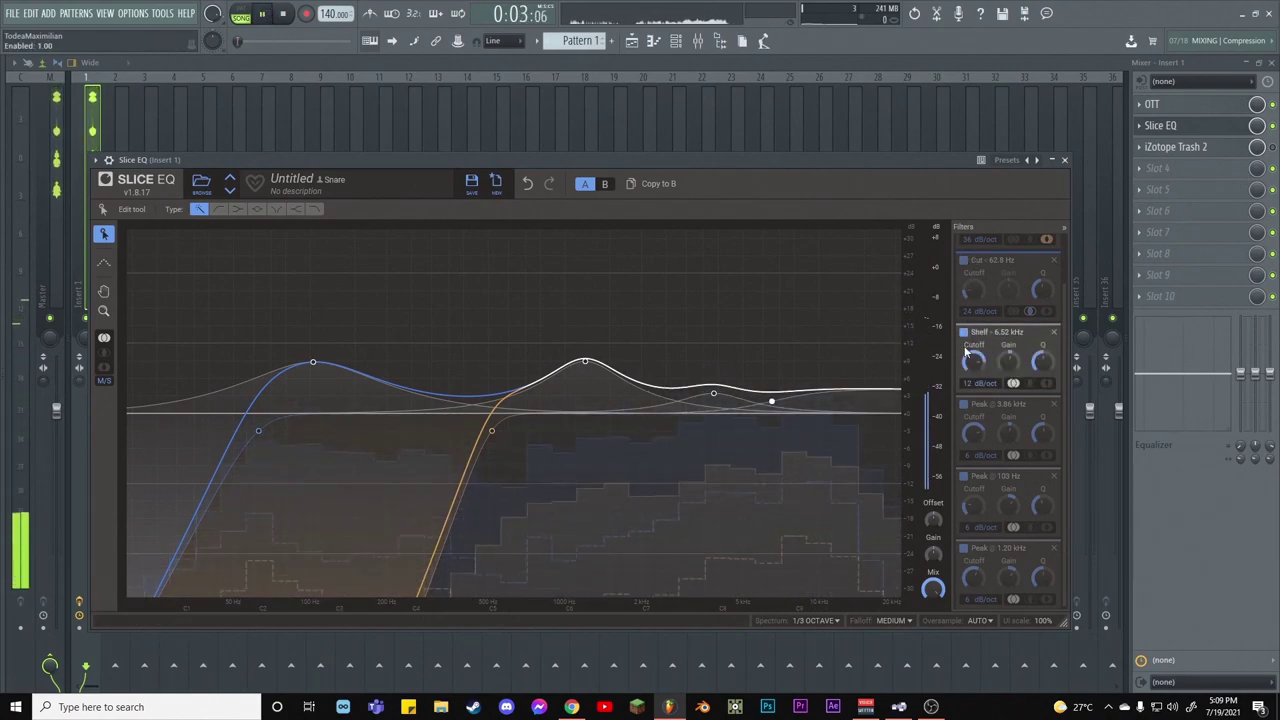
click(964, 477)
click(964, 477)
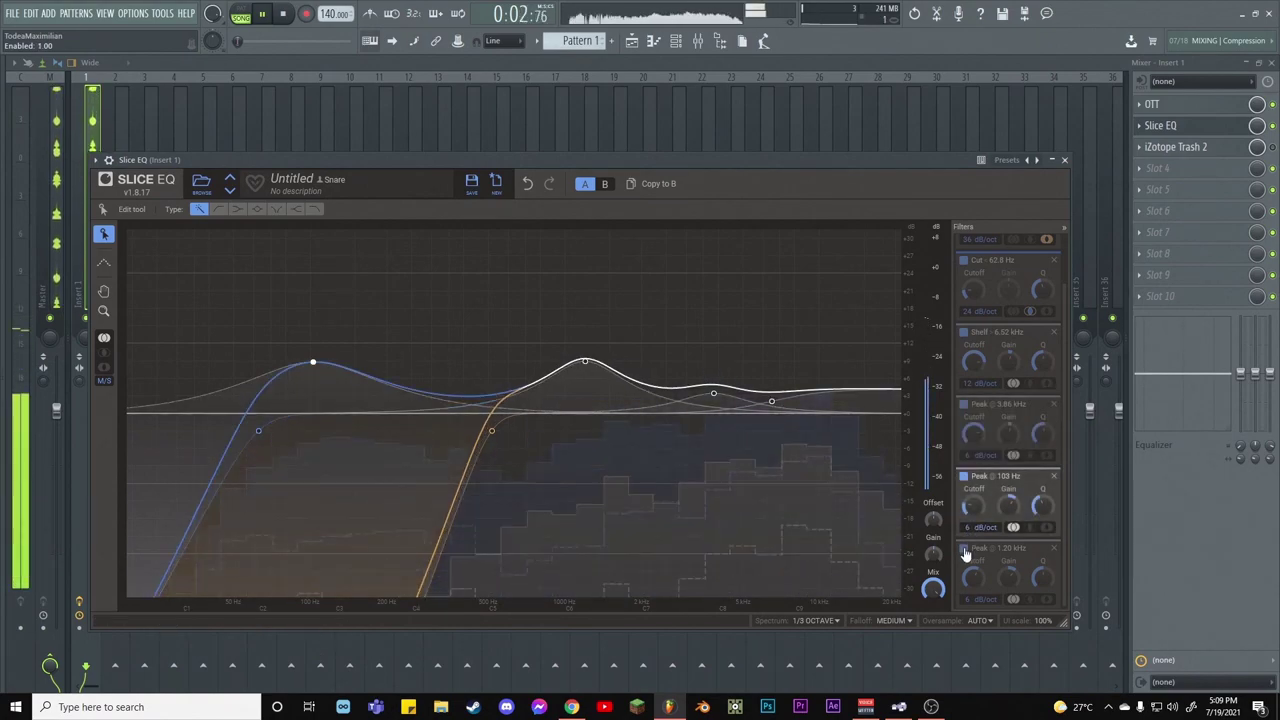
click(965, 550)
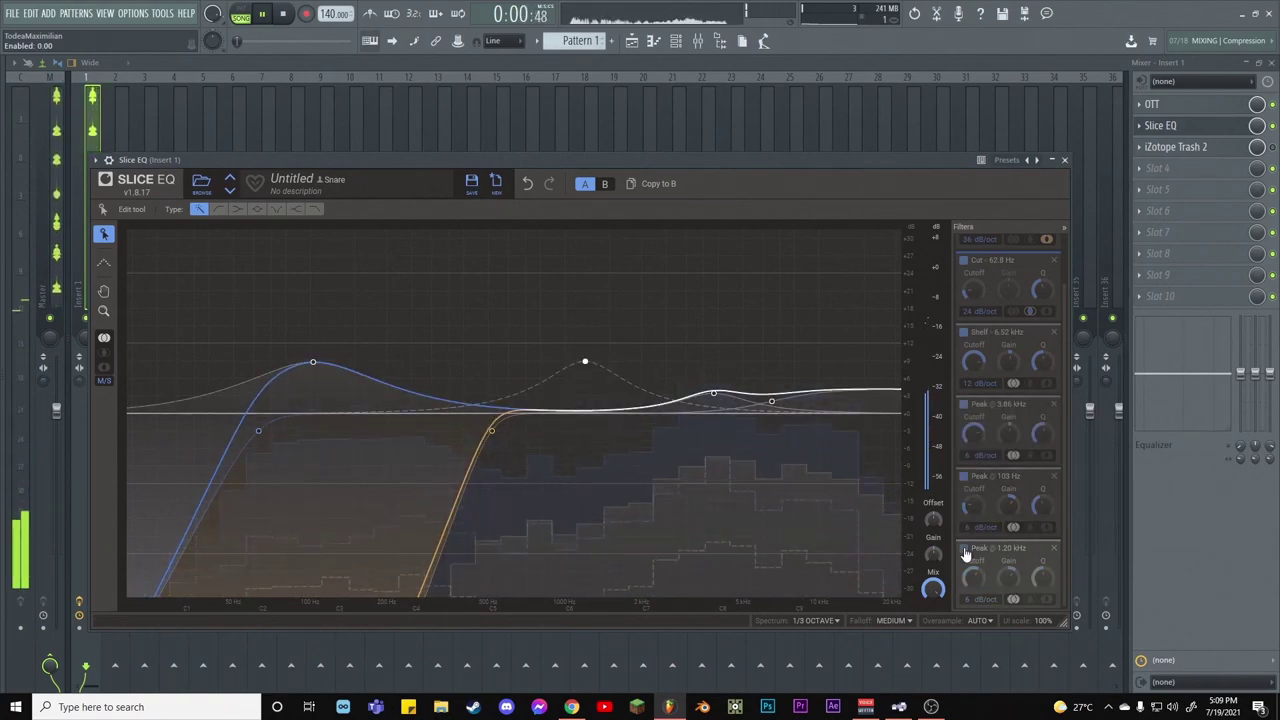
click(965, 550)
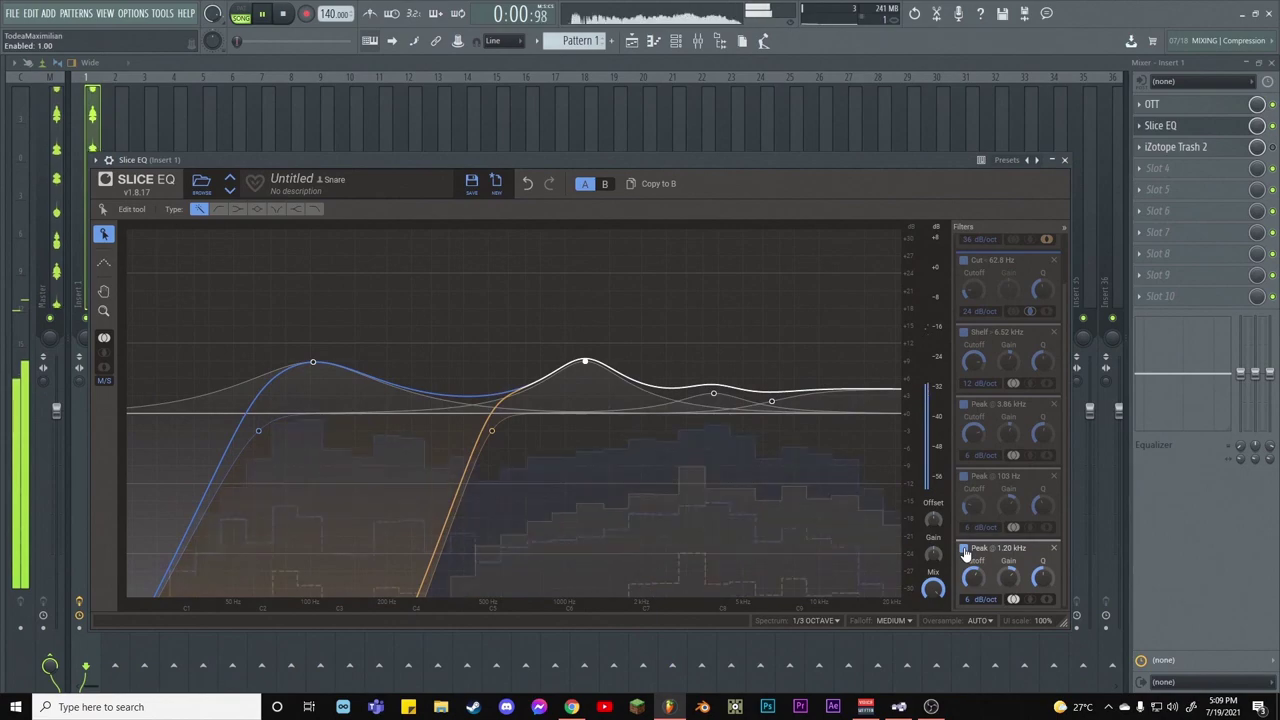
click(285, 17)
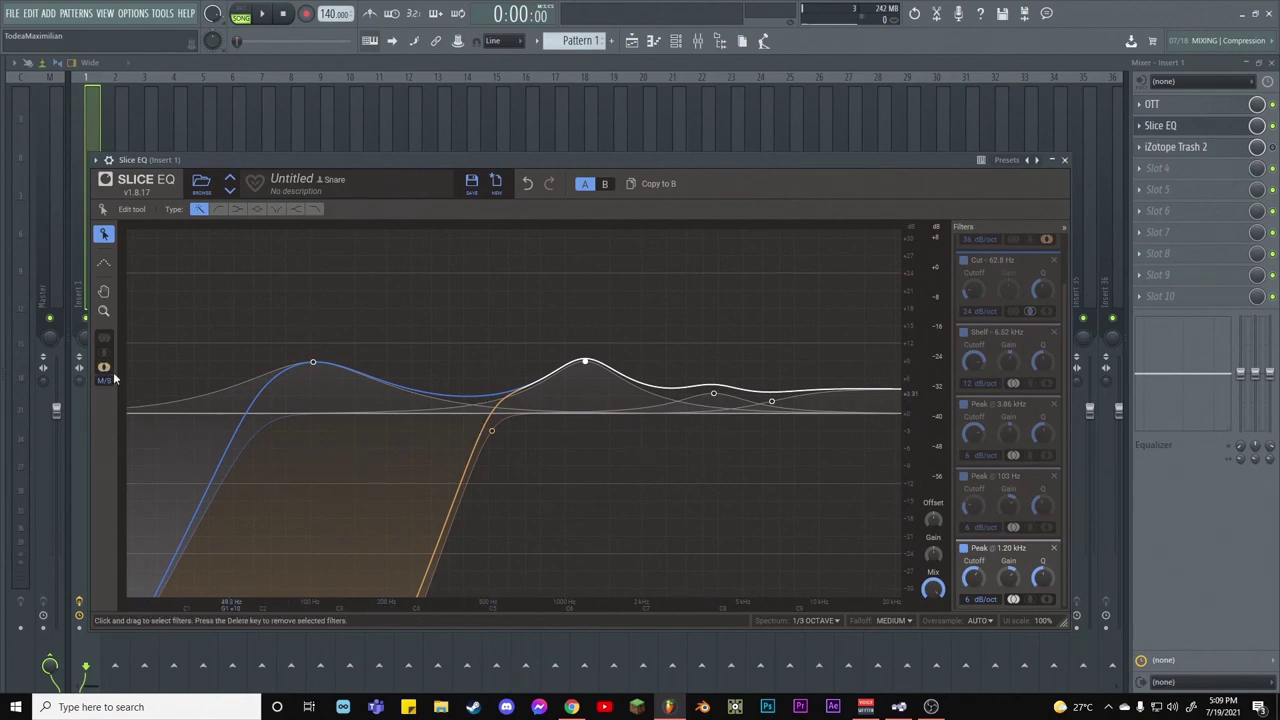
Review Slice EQ's stereo and mid/side channel modes and its list of filters, and close the plugin
click(104, 340)
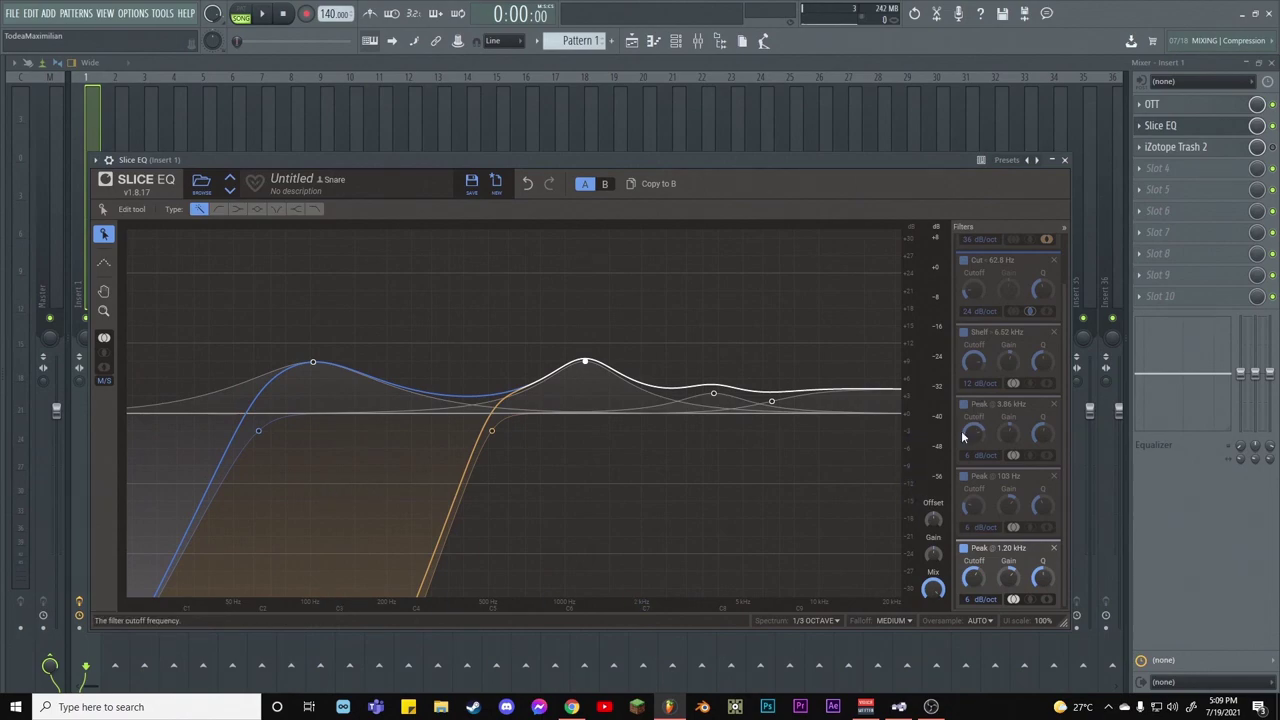
scroll(1068, 400, down, 1)
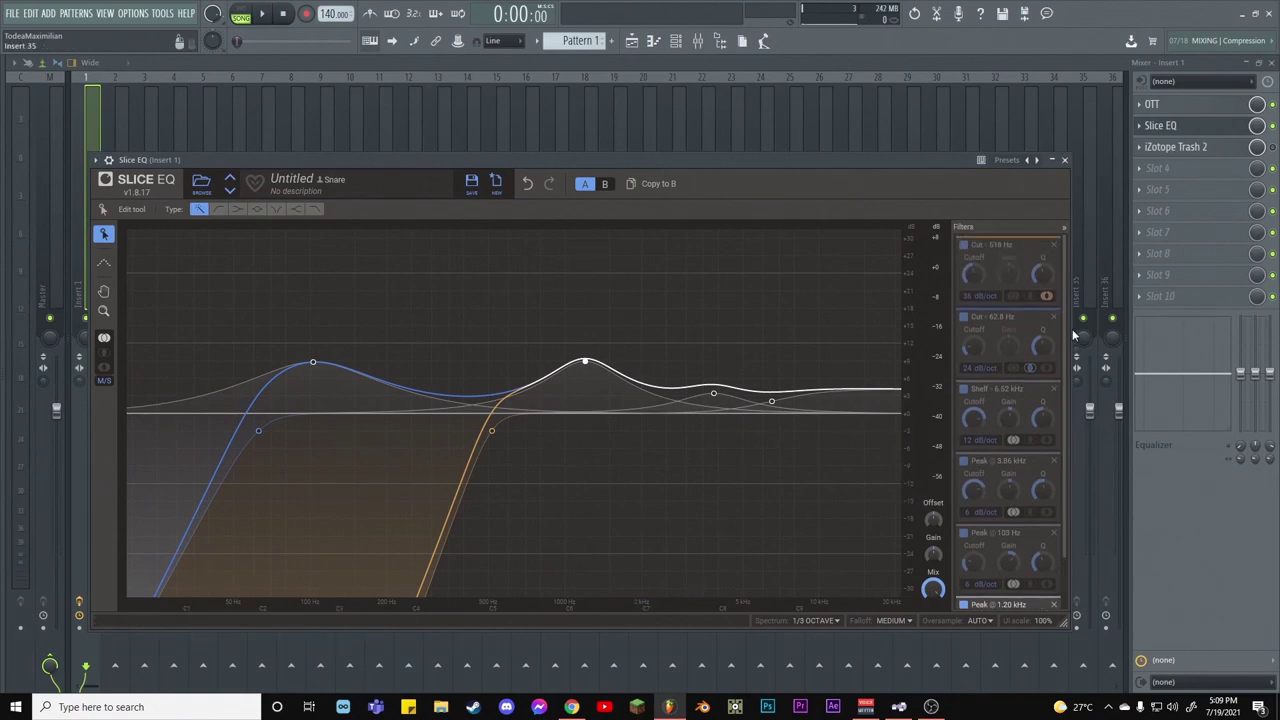
click(1064, 160)
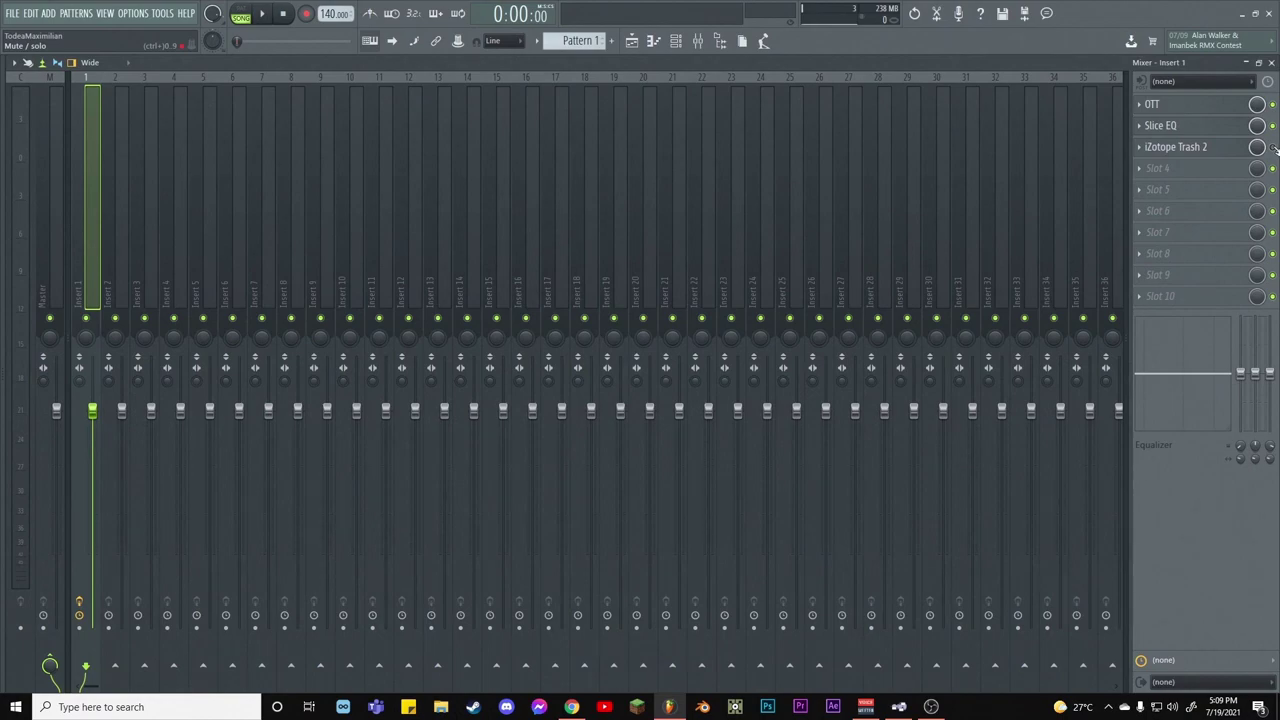
Enable iZotope Trash 2 on Insert 1, show its Trash distortion module and play the clips through it
click(1143, 155)
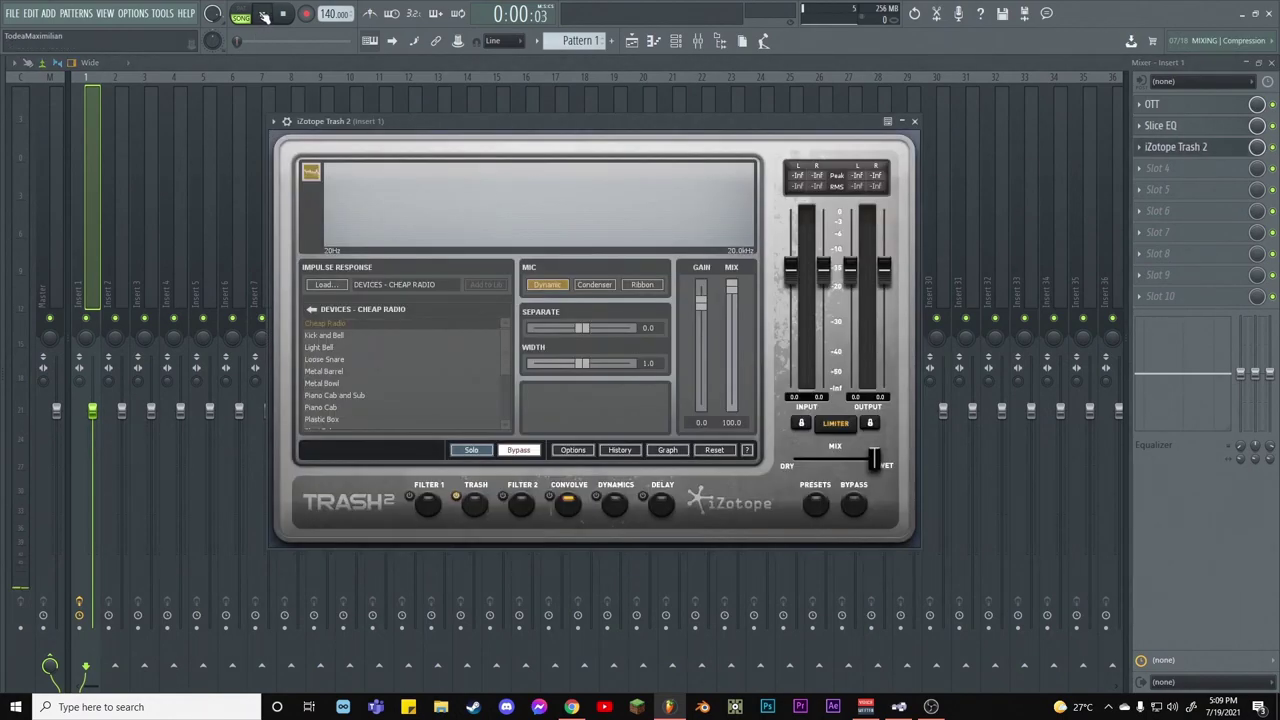
key(space)
click(479, 510)
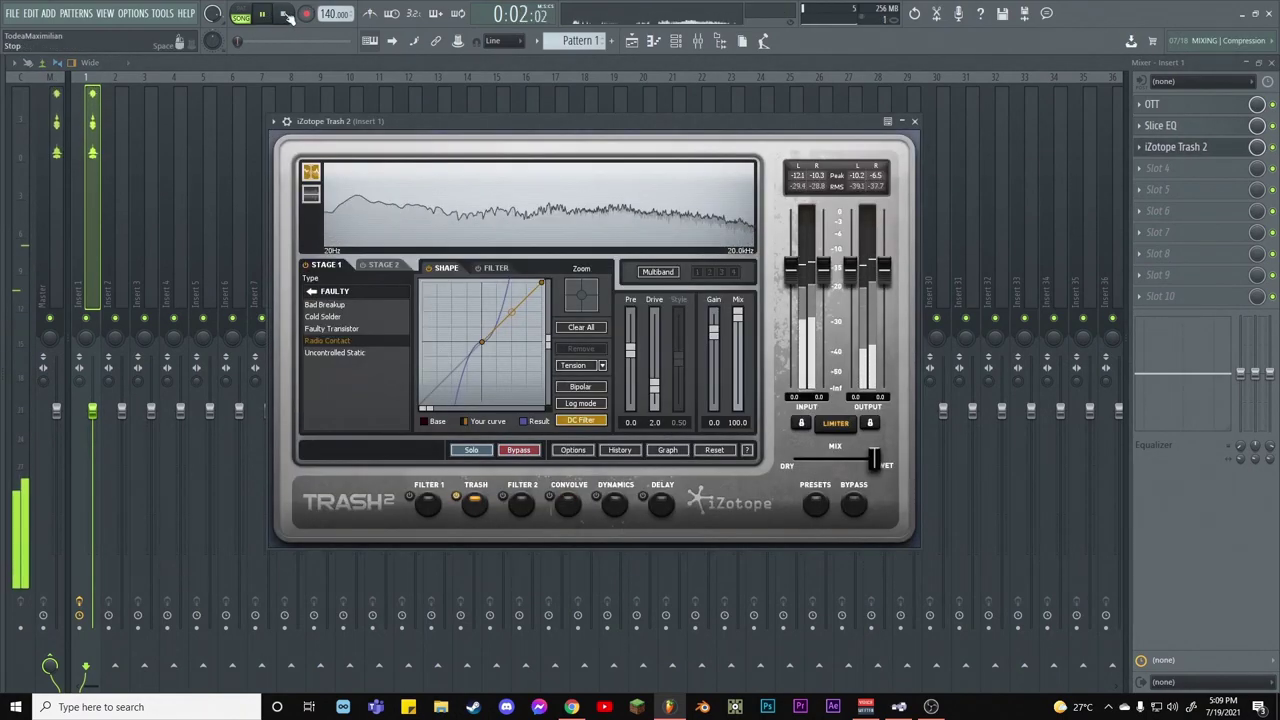
click(287, 17)
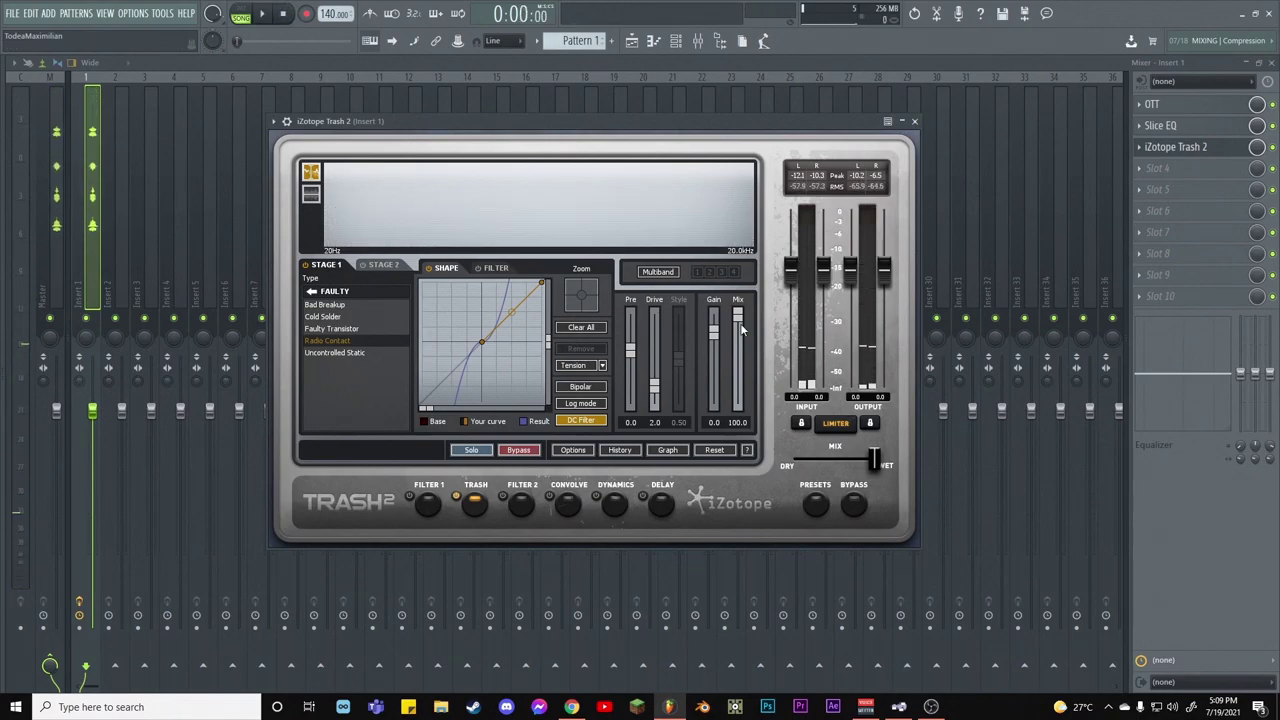
Lower the Trash module's Stage 1 mix to 61.9 and play the clips with the reduced distortion
drag(738, 313, 738, 347)
key(space)
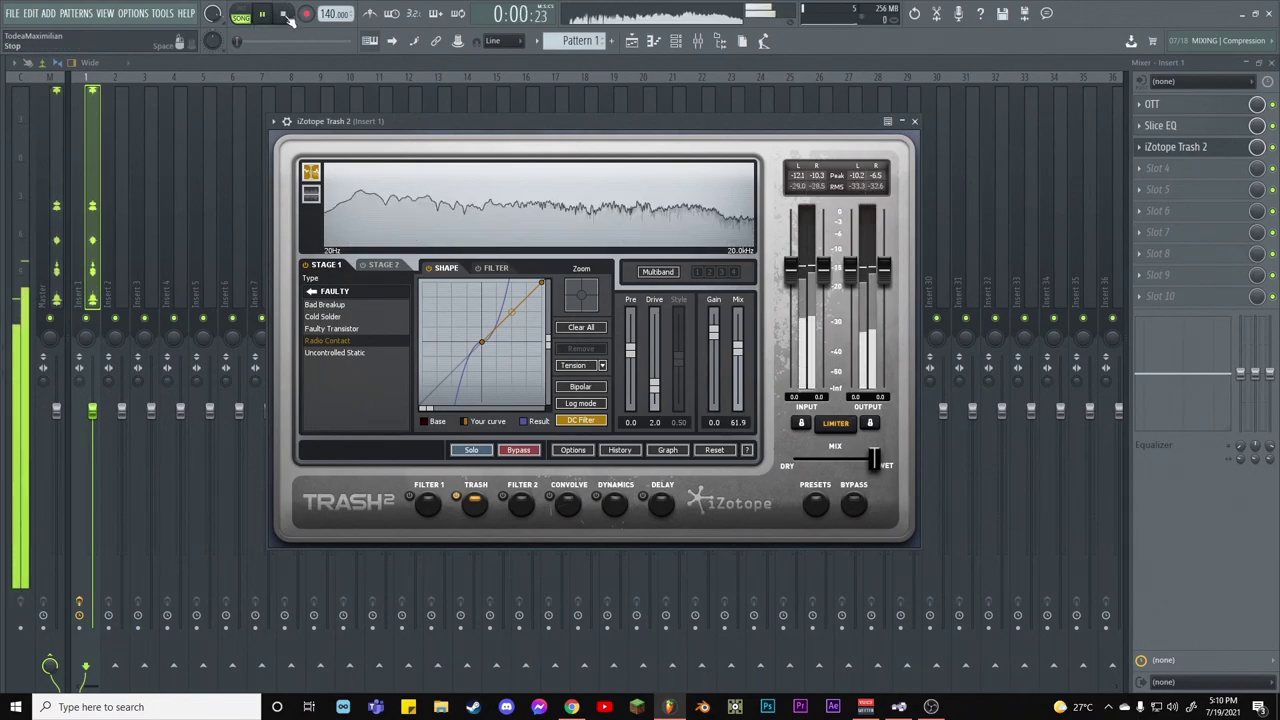
click(287, 17)
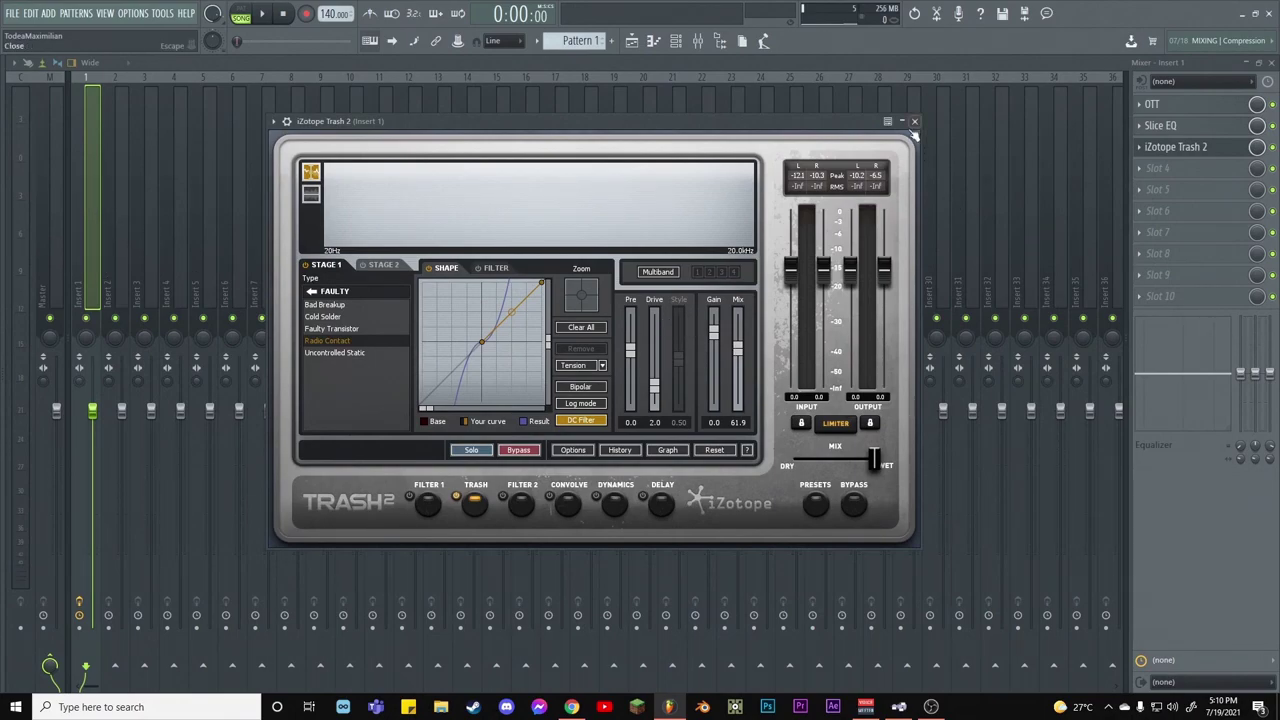
Inspect the impulse response settings of the Convolve module in iZotope Trash 2, and close the plugin and the mixer
click(568, 505)
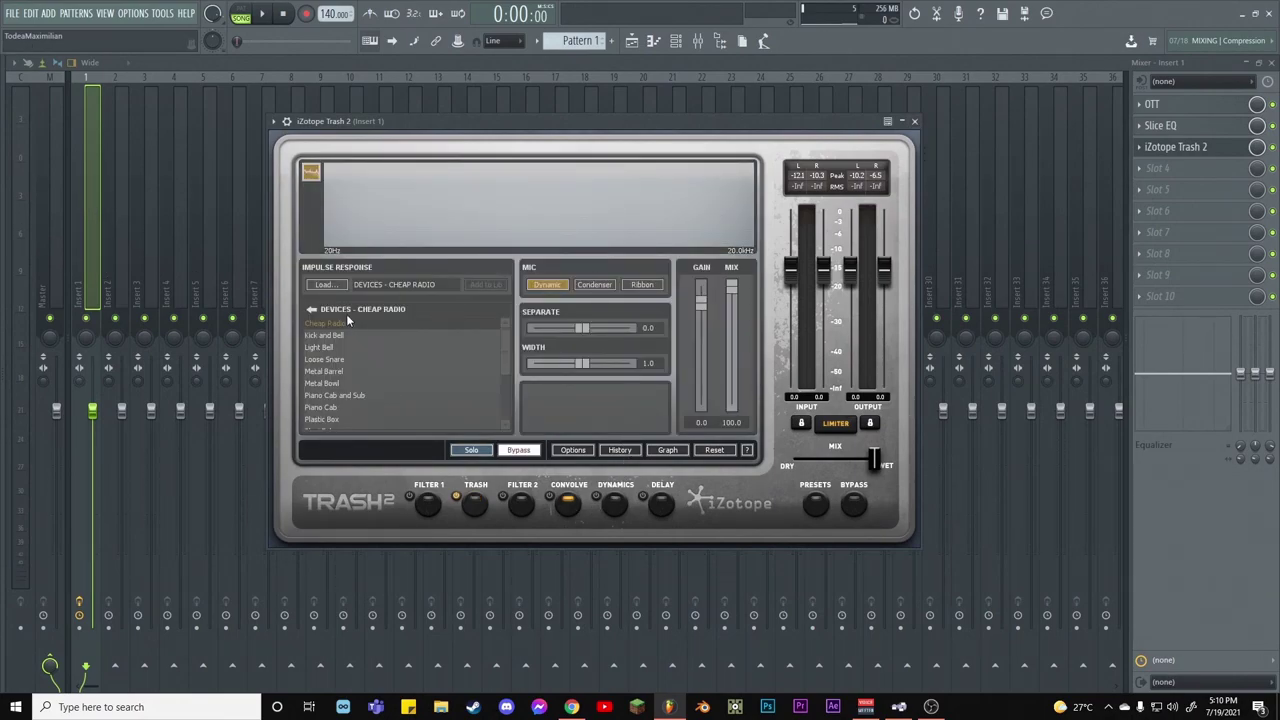
click(914, 121)
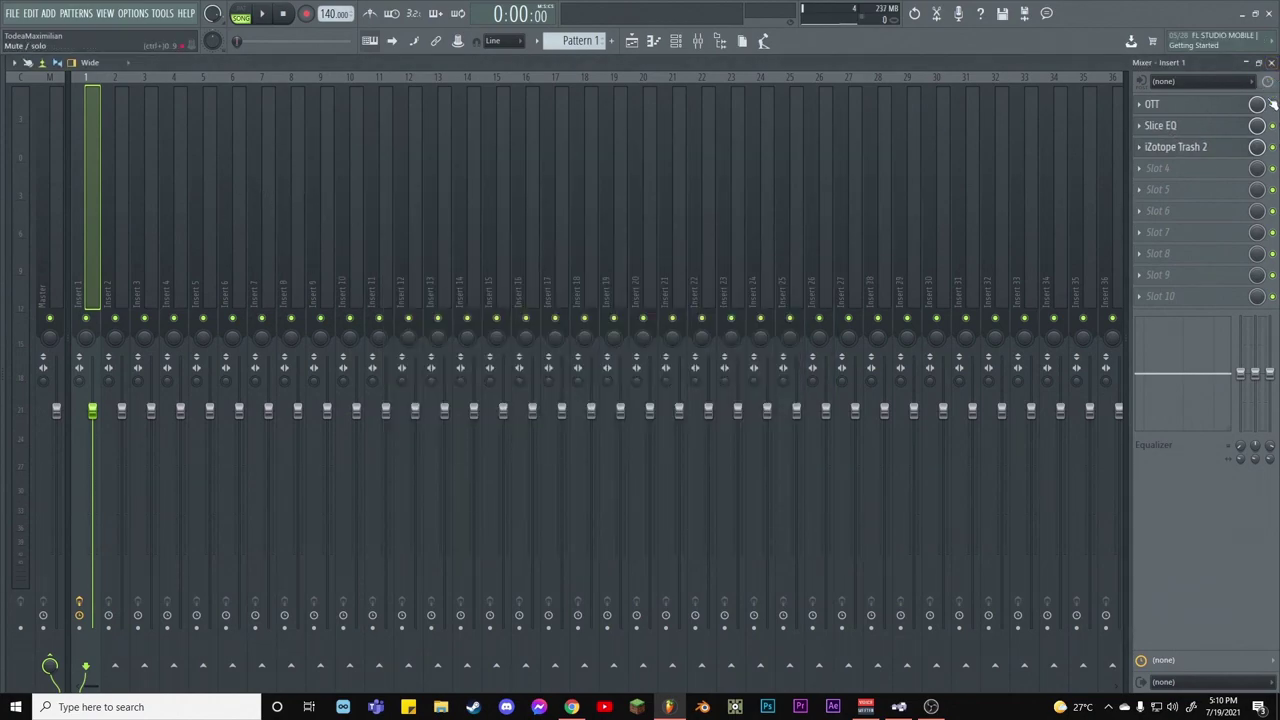
click(1271, 62)
Add a second, separate copy of the Vocal Animal Recording 2 SAMPLES - STEM recording to the playlist
right_click(643, 306)
click(654, 318)
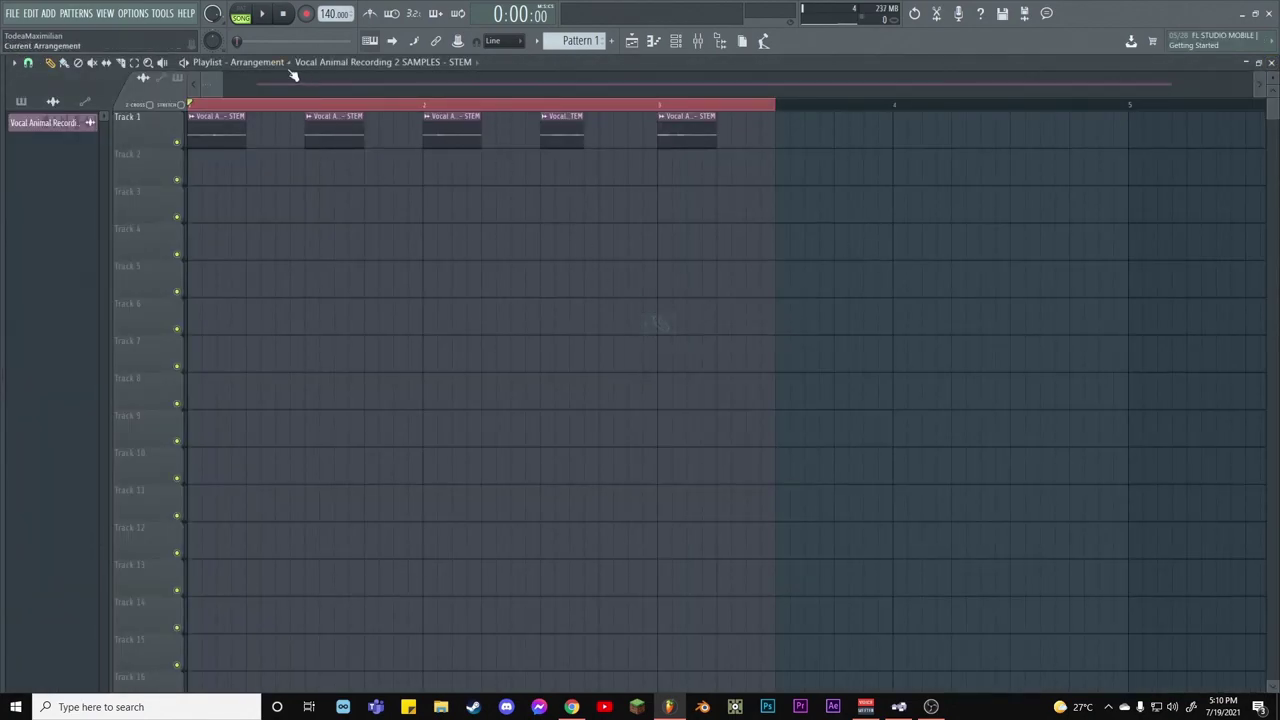
key(alt+F8)
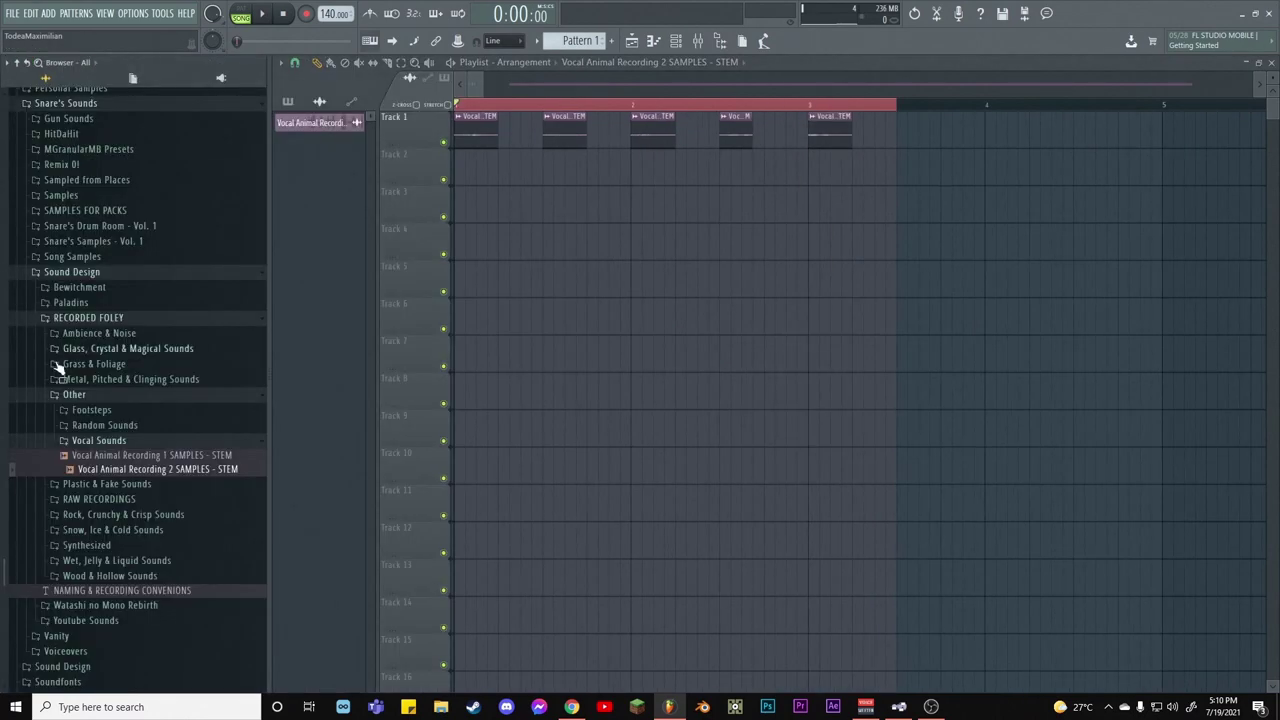
key(alt+F8)
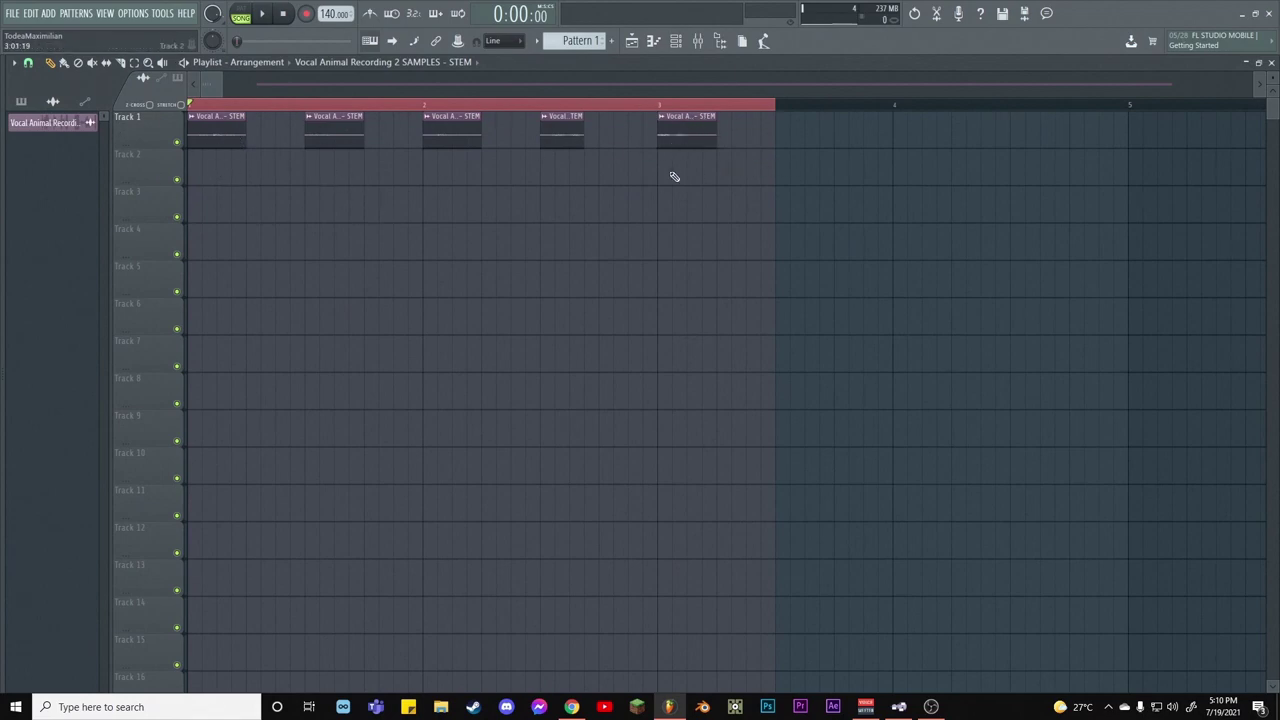
scroll(705, 108, down, 8)
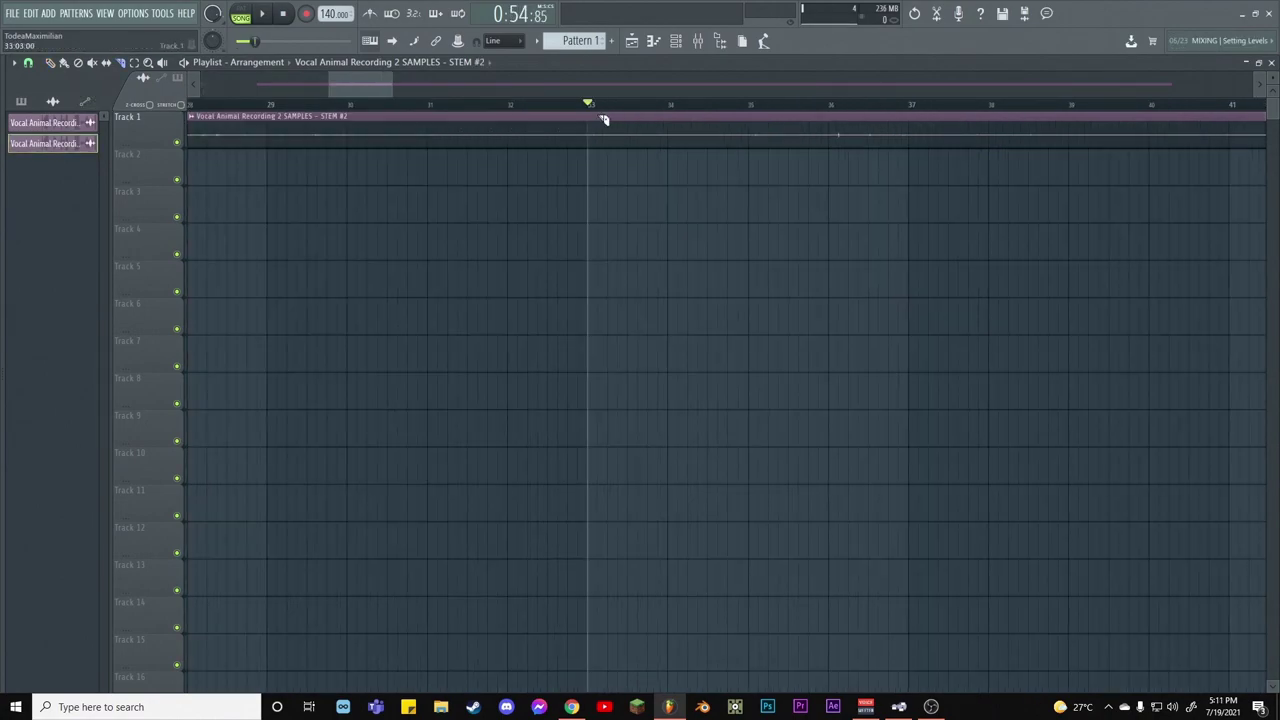
Audition the newly added recording from around bar 33 and move its full clip to Track 2, starting at bar 1
key(space)
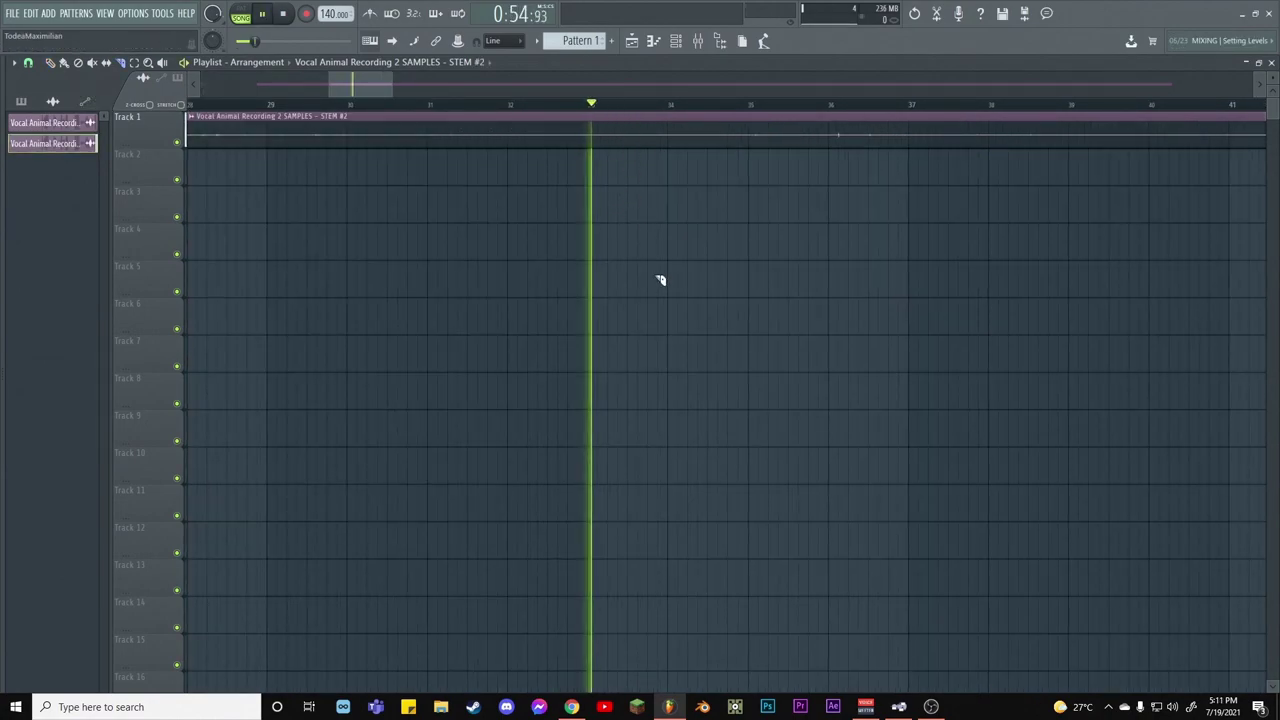
key(space)
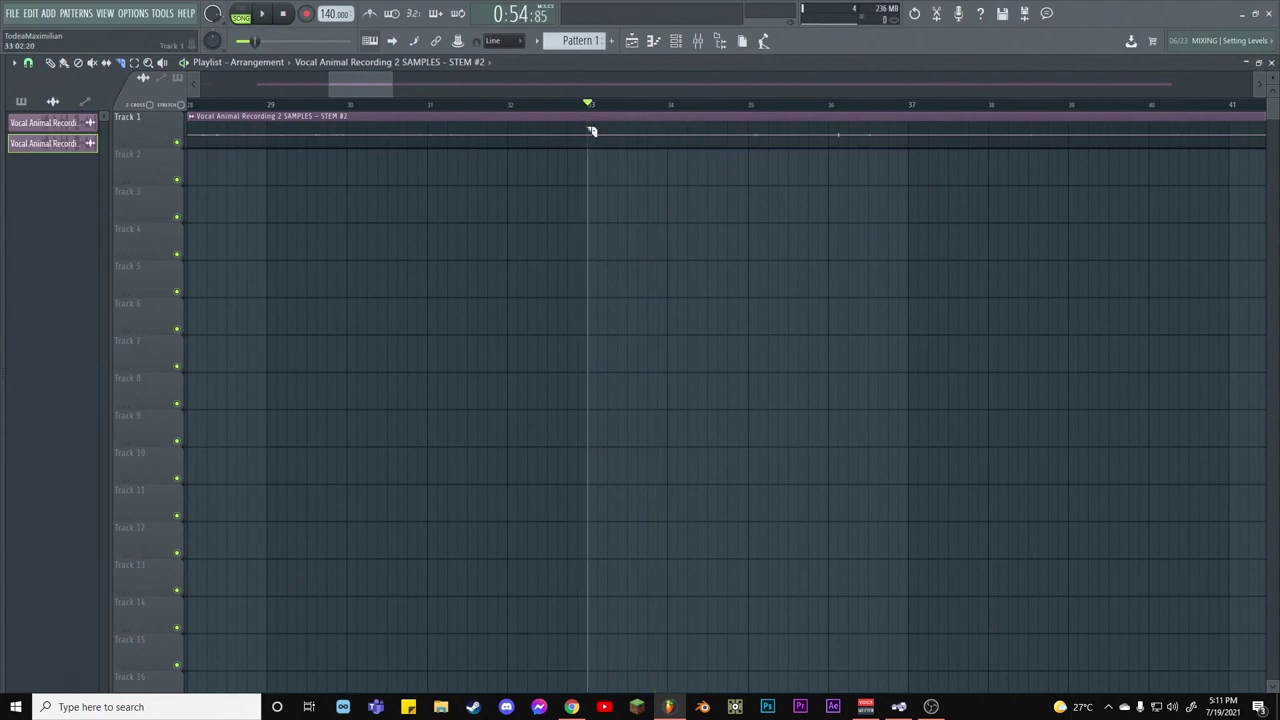
right_click(591, 117)
click(603, 186)
scroll(571, 106, down, 5)
right_click(469, 142)
drag(617, 129, 233, 178)
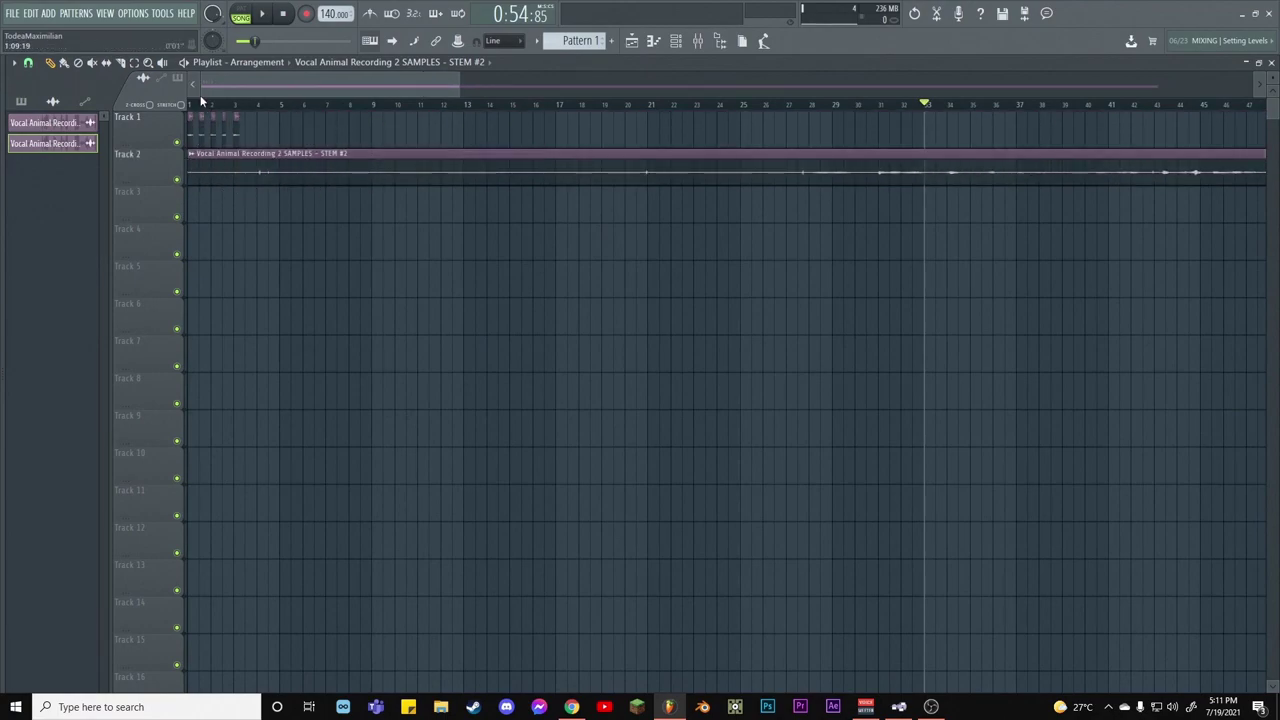
Check the target mixer track in the channel settings of the Track 1 slices and the Track 2 recording, and view the clip's Make unique option
scroll(210, 108, up, 3)
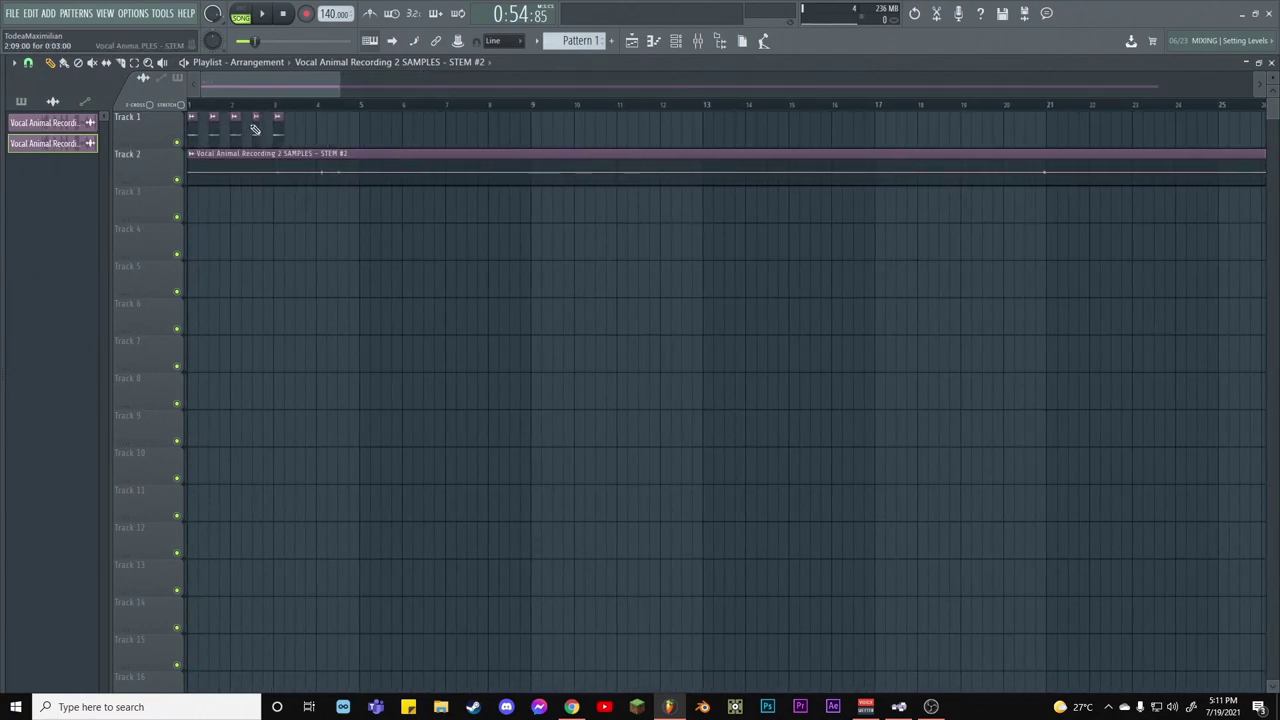
double_click(193, 123)
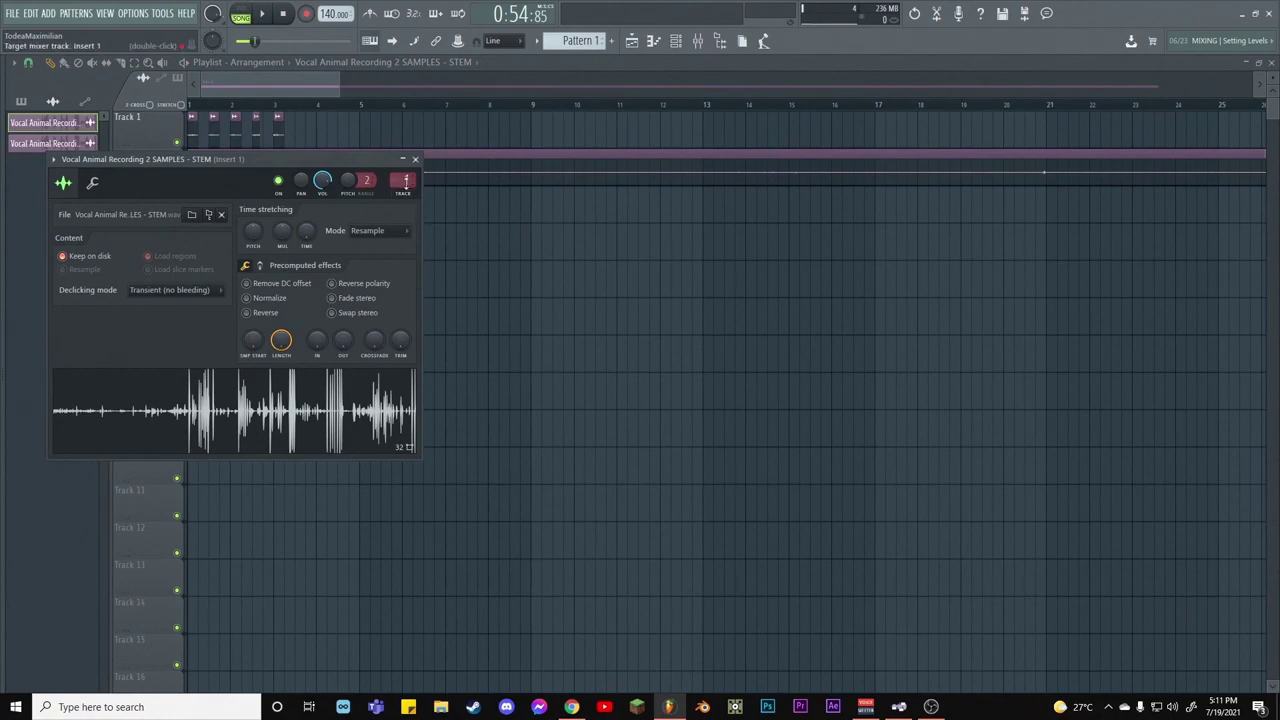
click(415, 160)
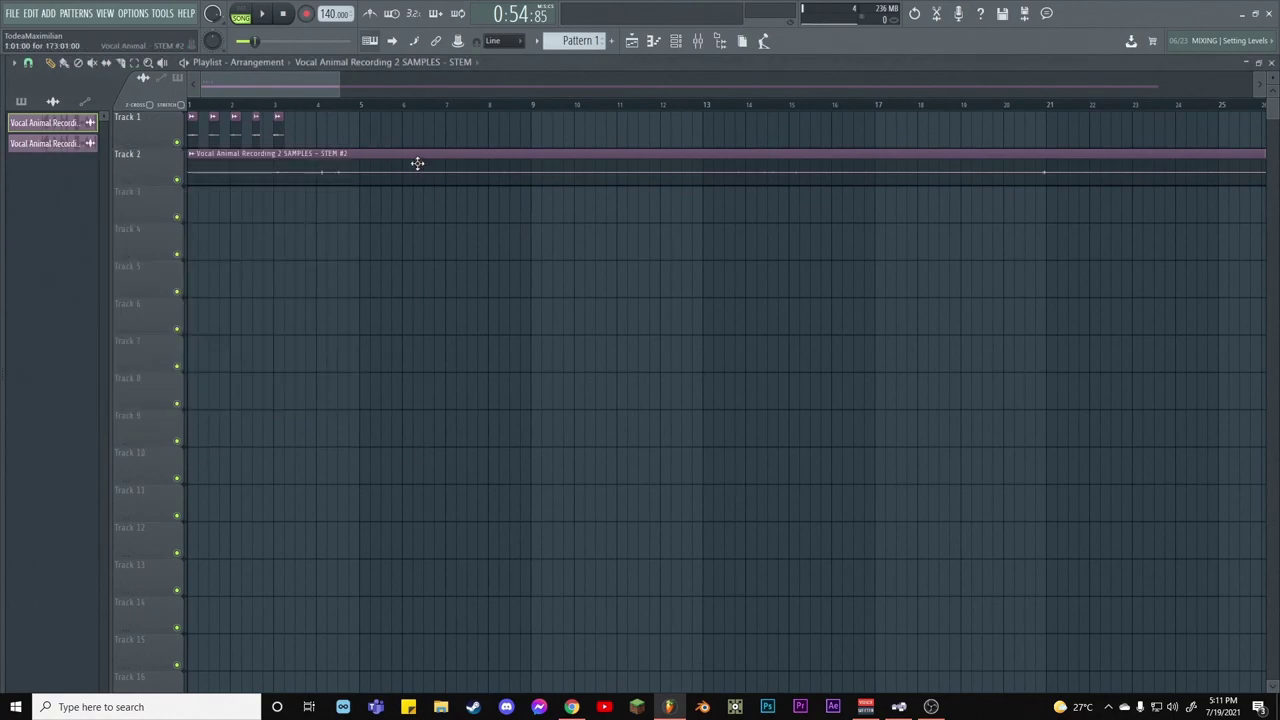
click(192, 155)
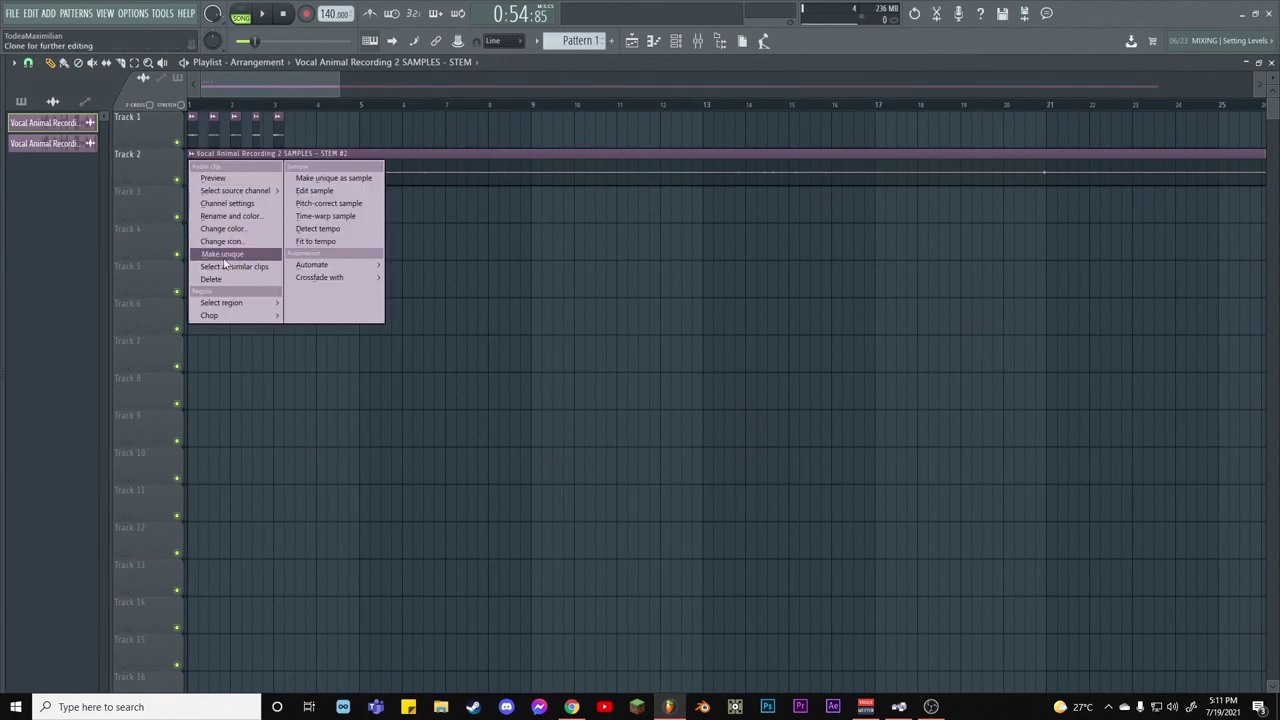
click(565, 261)
double_click(366, 172)
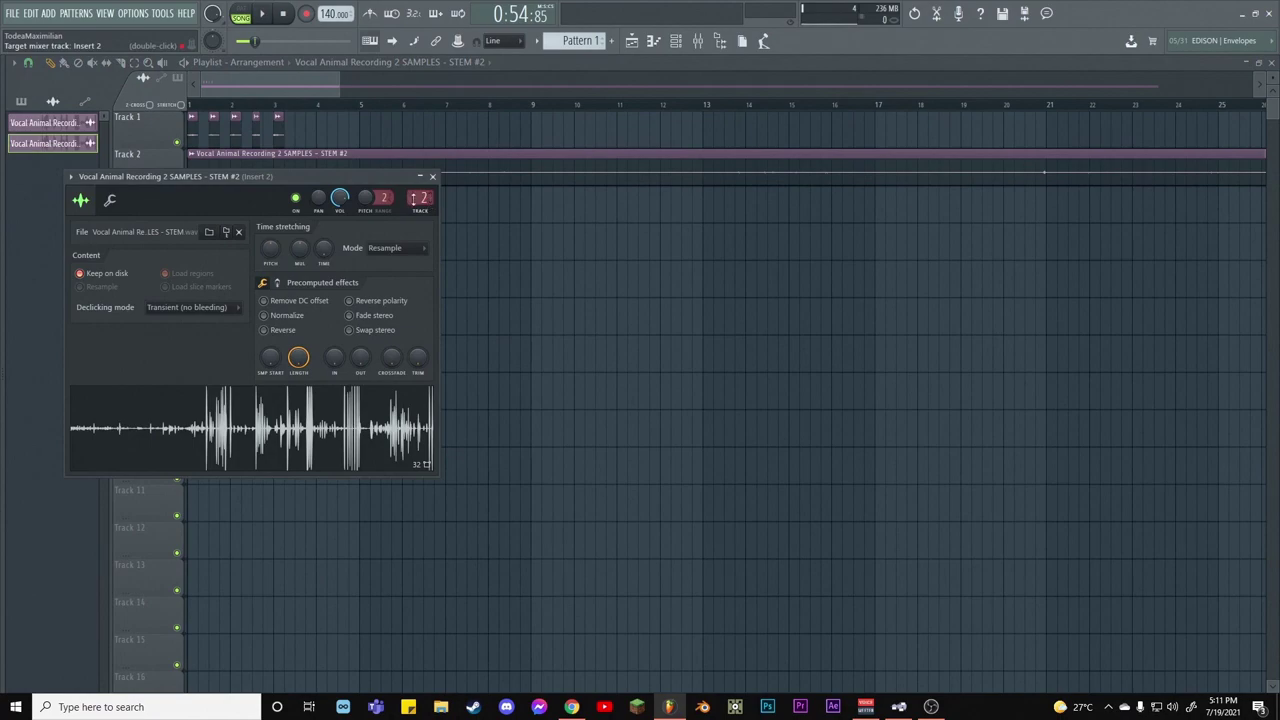
click(432, 176)
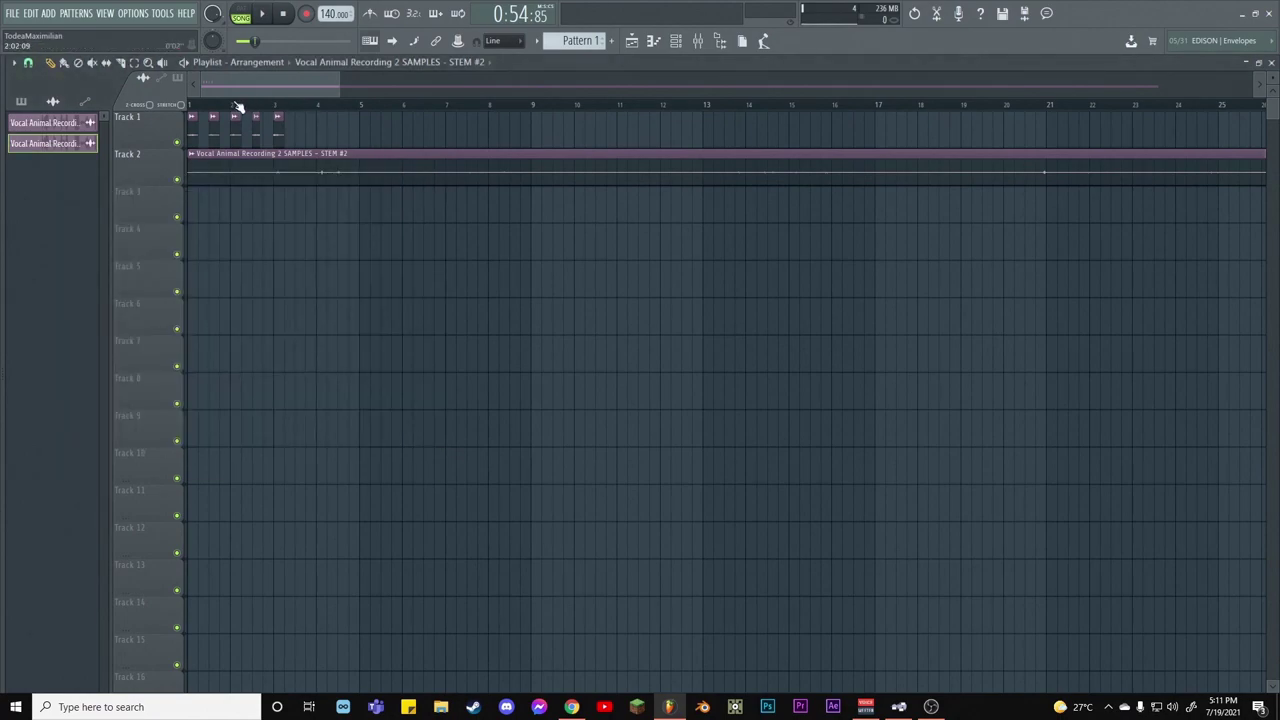
Look over the slices on Track 1 and the full recording on Track 2, and return the playhead to the start
scroll(239, 107, up, 2)
scroll(334, 80, left, 1)
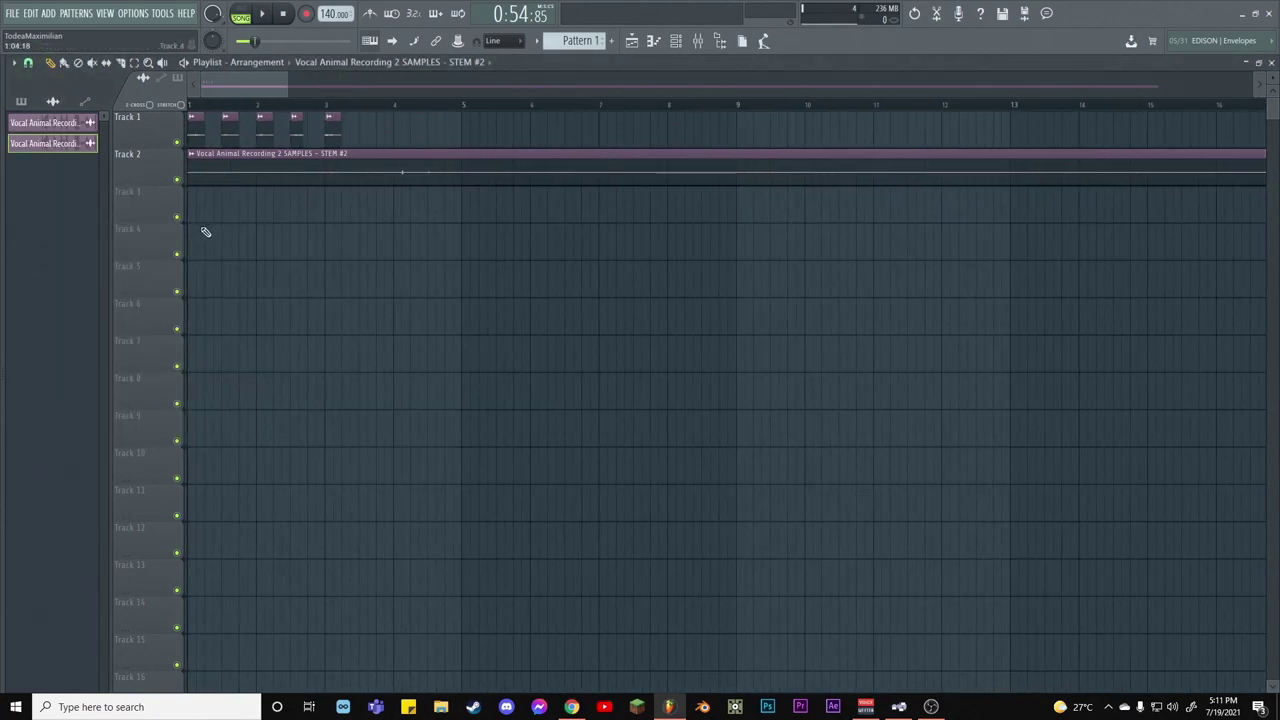
scroll(414, 114, down, 3)
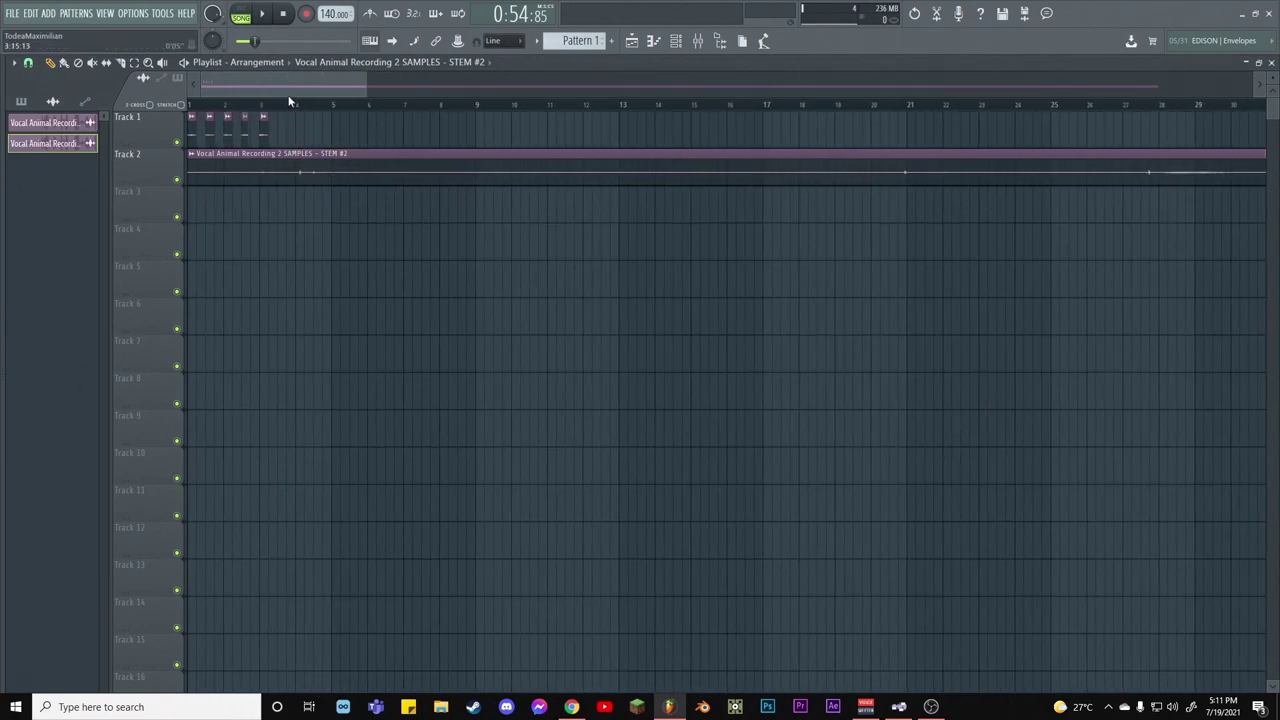
scroll(243, 84, up, 3)
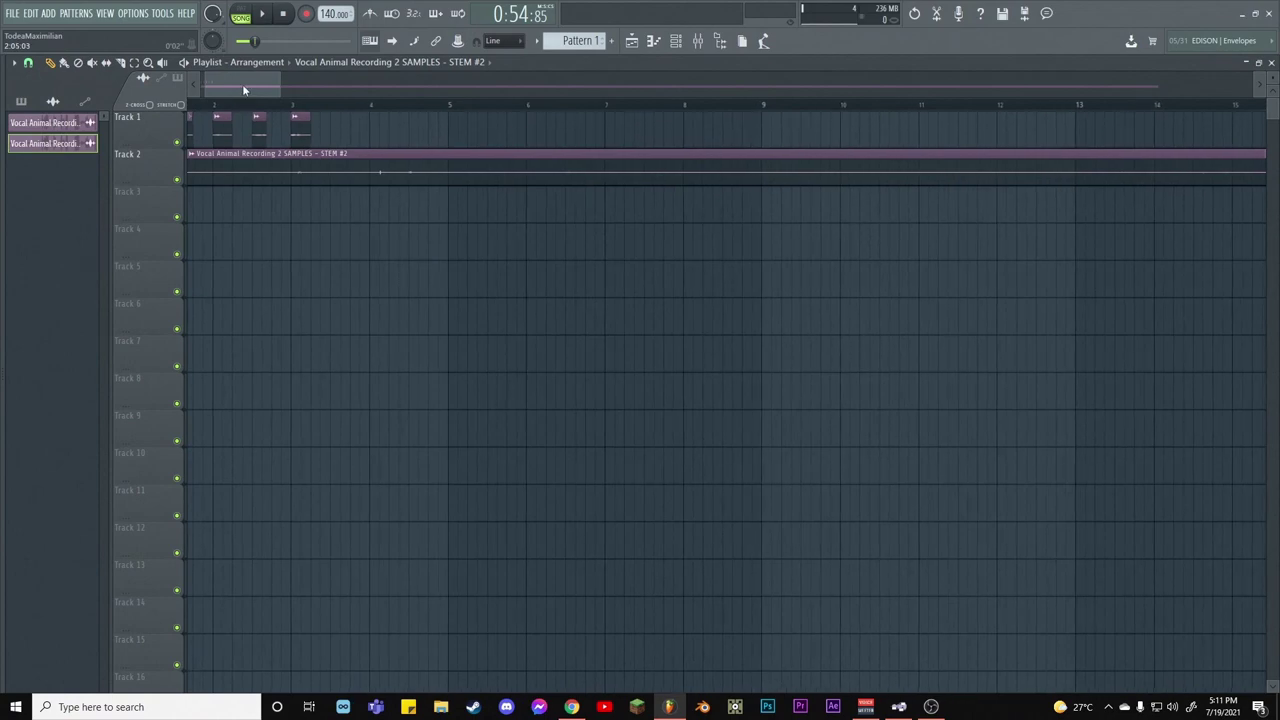
click(285, 16)
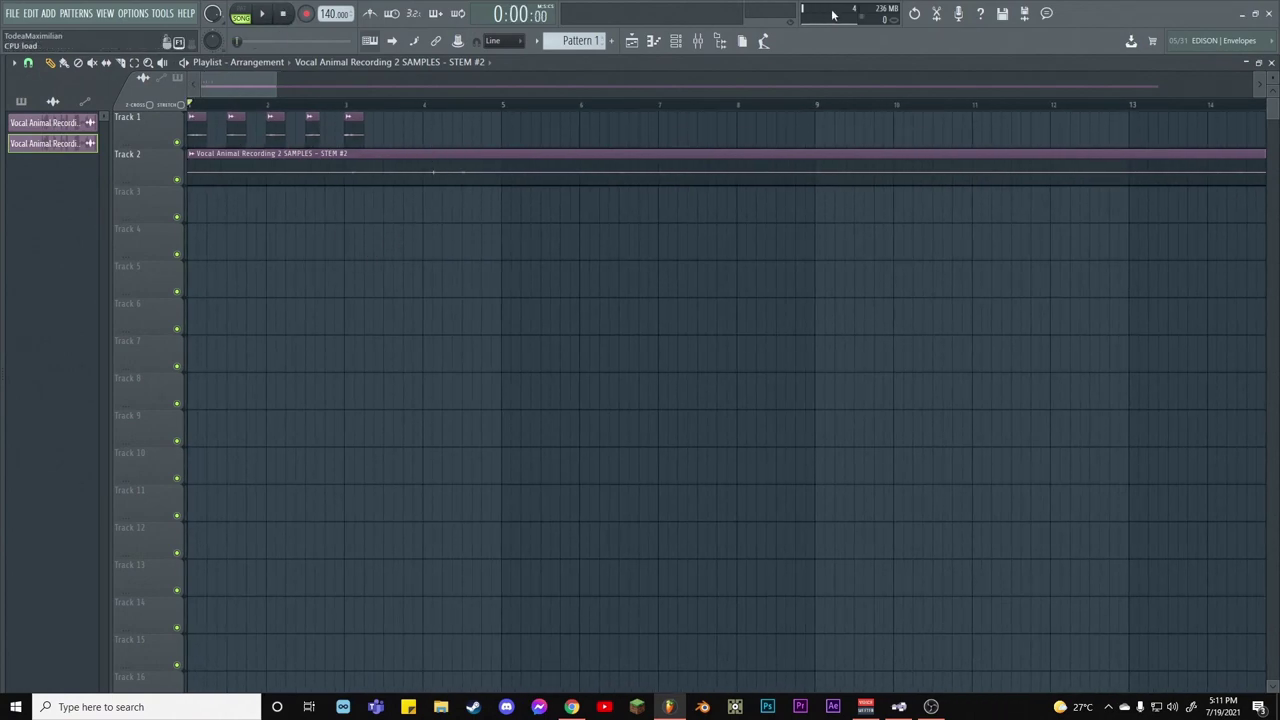
Check the channel settings of the Track 2 recording and switch the playlist to the Slice tool
double_click(339, 179)
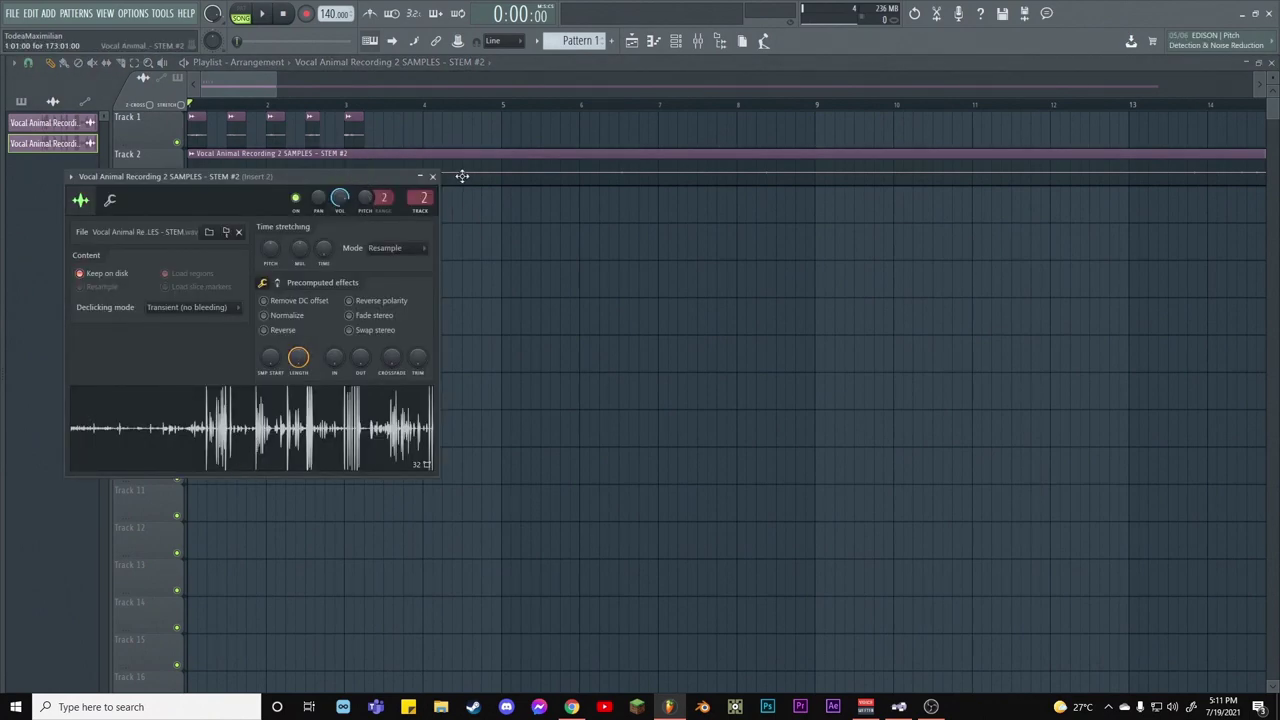
click(432, 178)
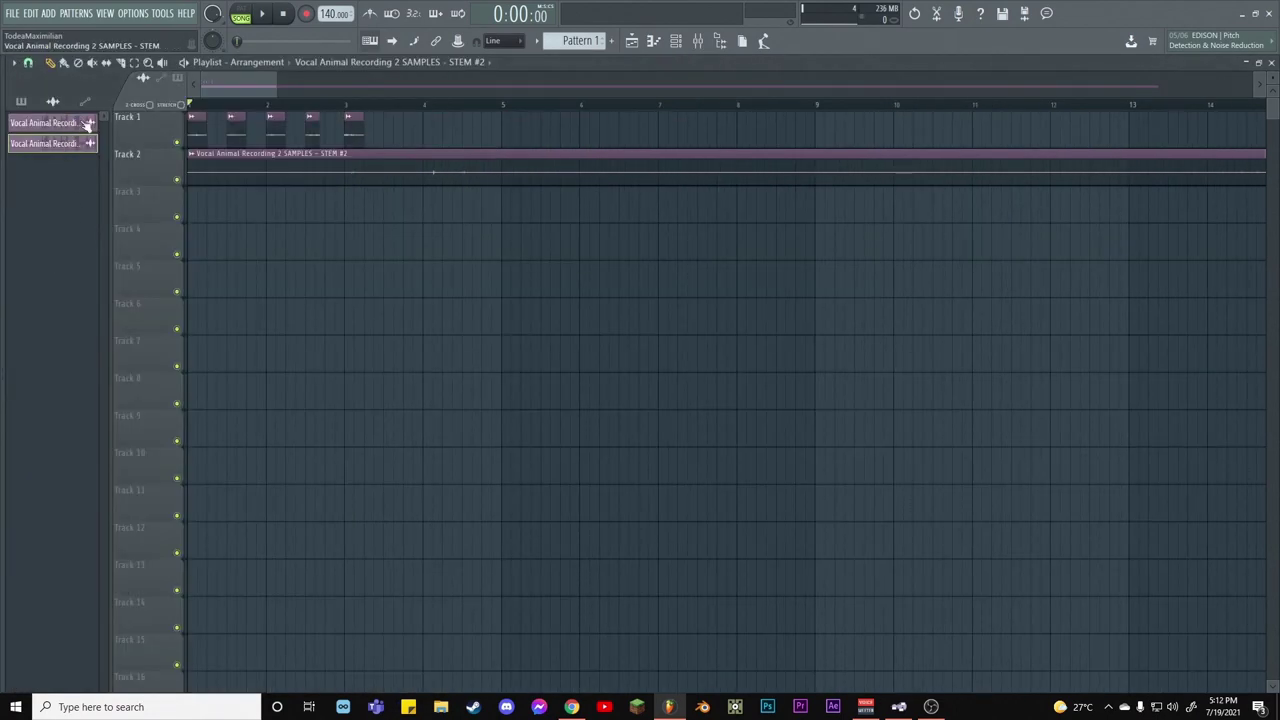
scroll(310, 100, up, 3)
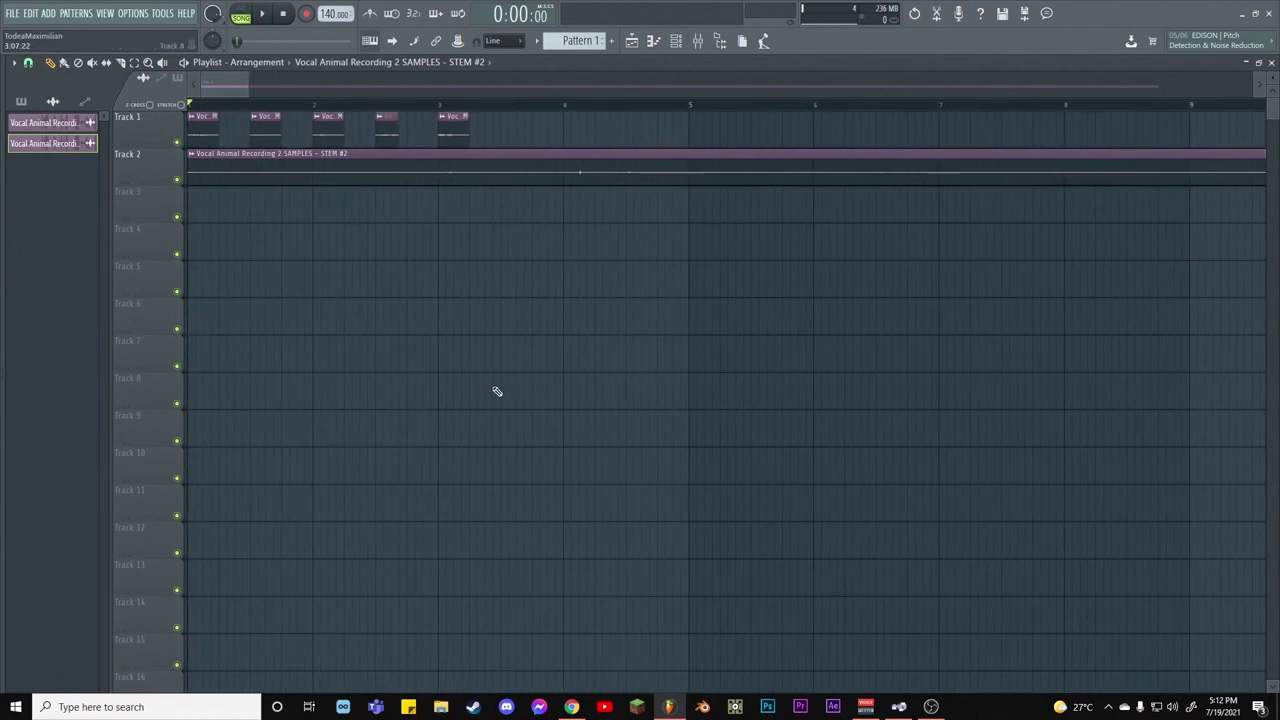
double_click(175, 284)
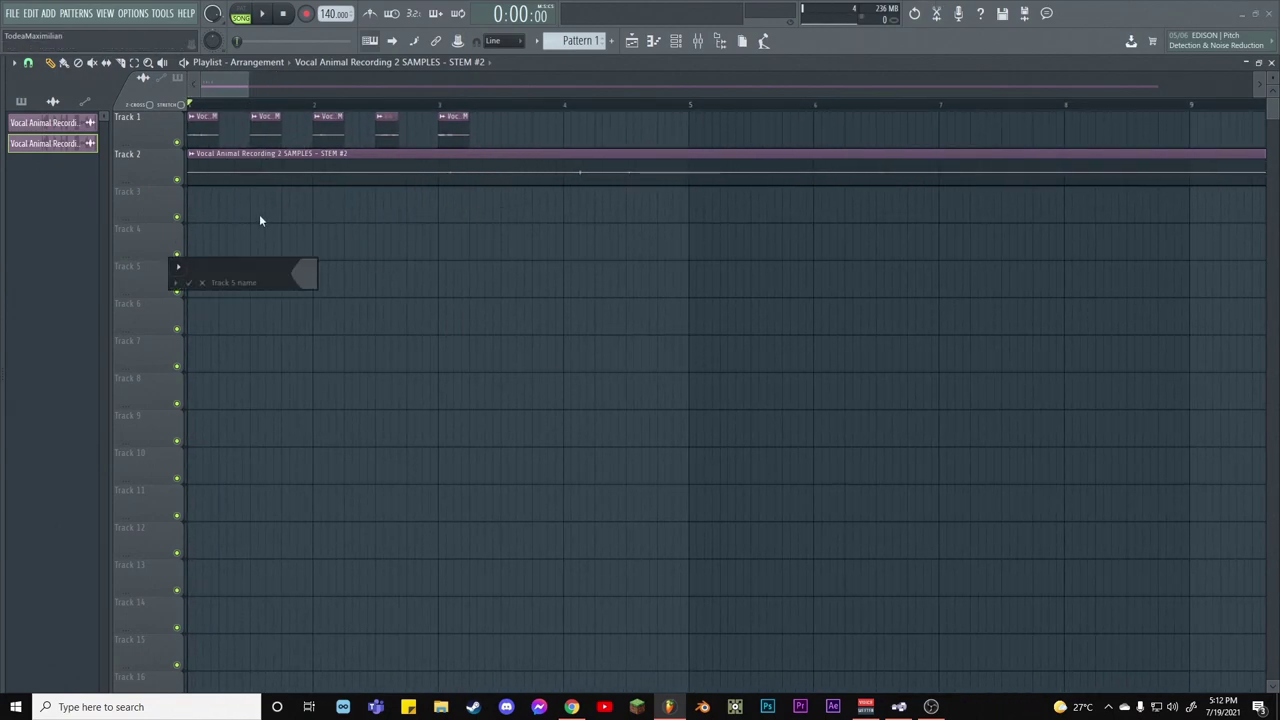
right_click(313, 201)
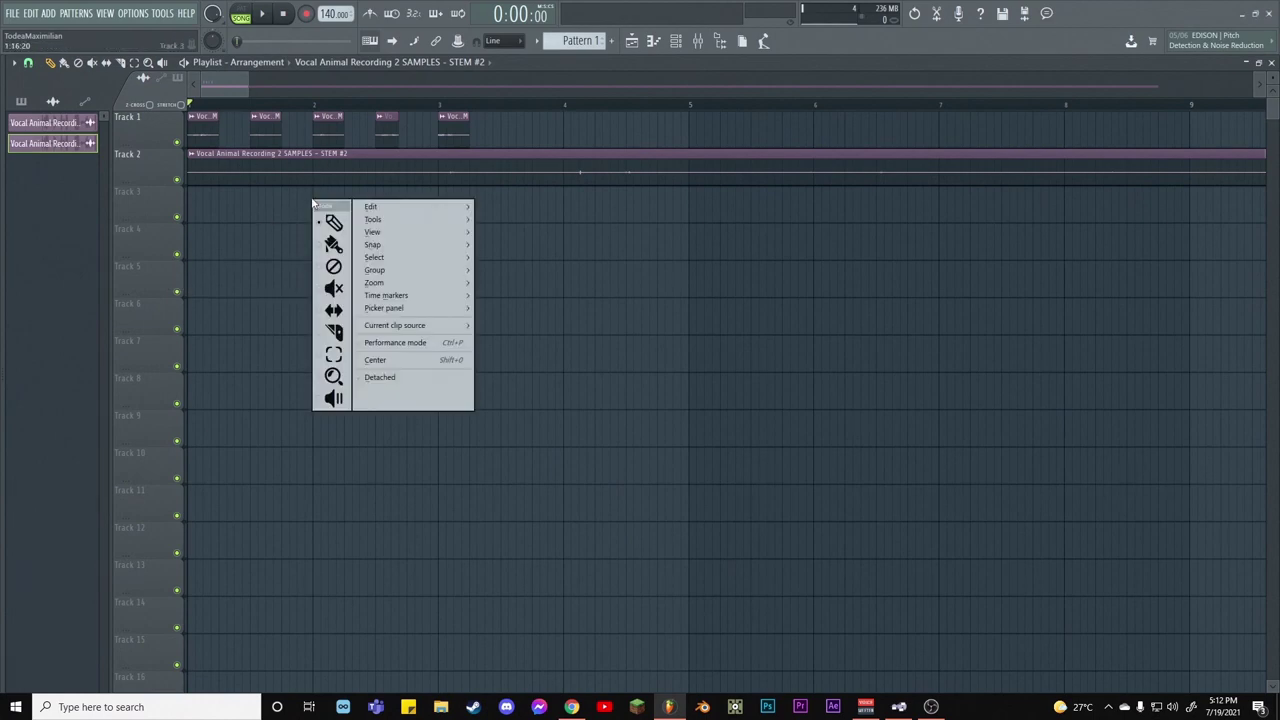
click(337, 337)
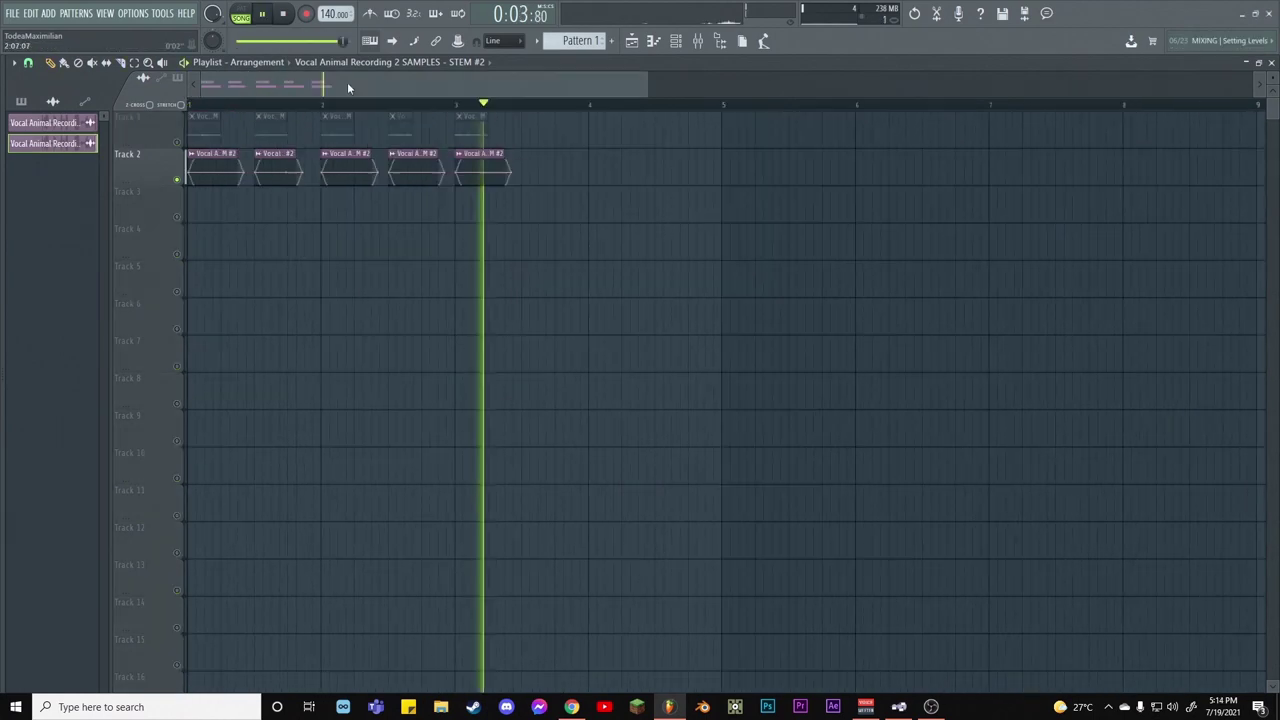
Stop playback and view the declicking mode options in the Track 2 slices' channel settings, keeping Smooth (bleeding)
key(space)
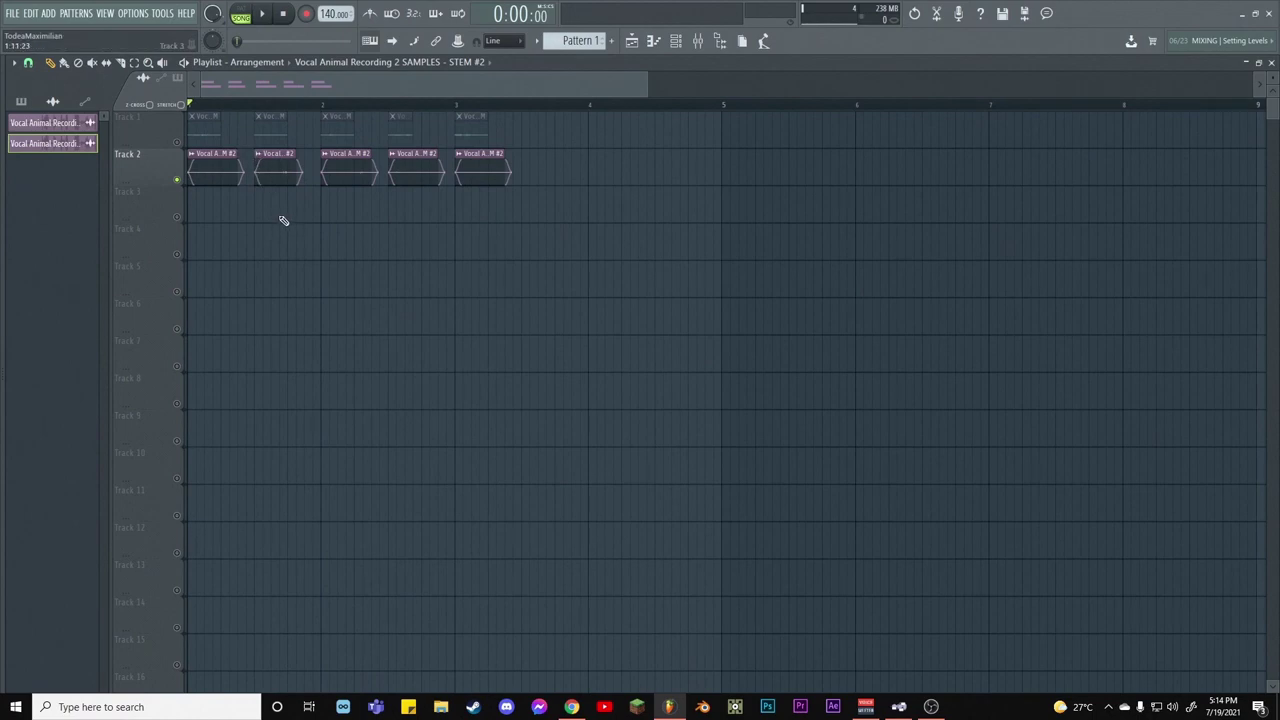
scroll(206, 106, up, 4)
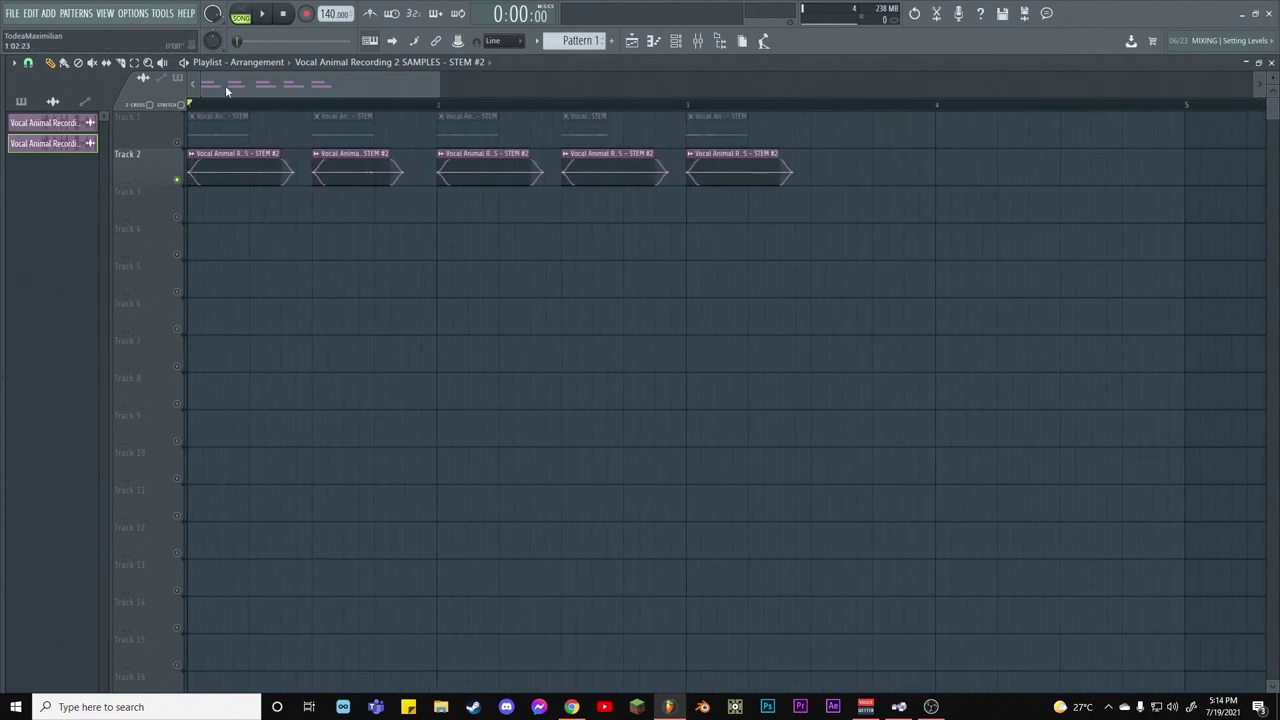
double_click(203, 181)
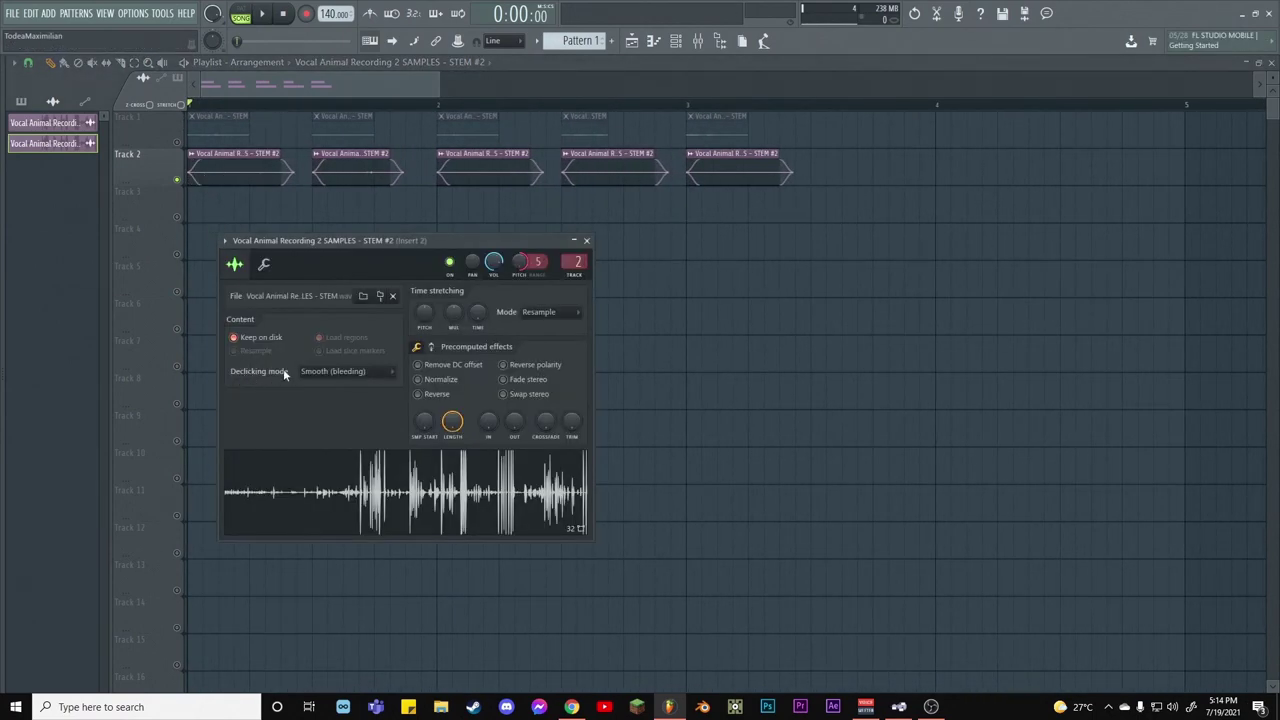
click(325, 371)
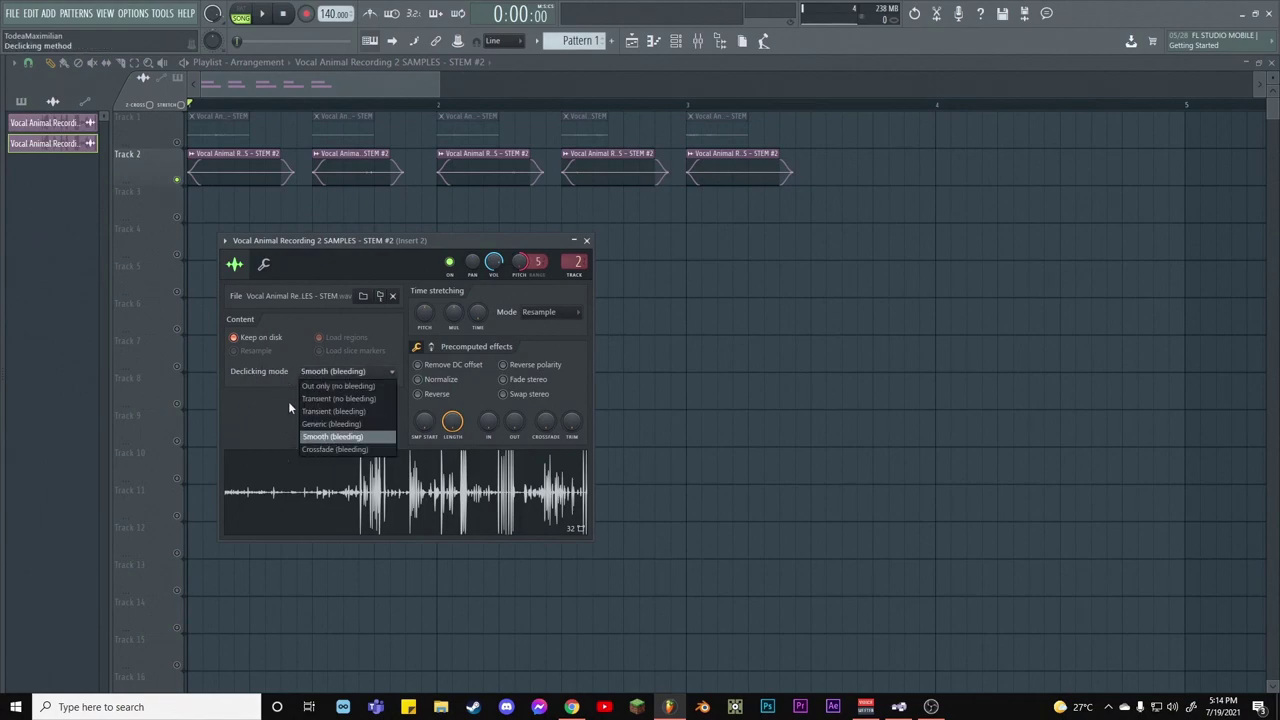
click(268, 427)
click(588, 241)
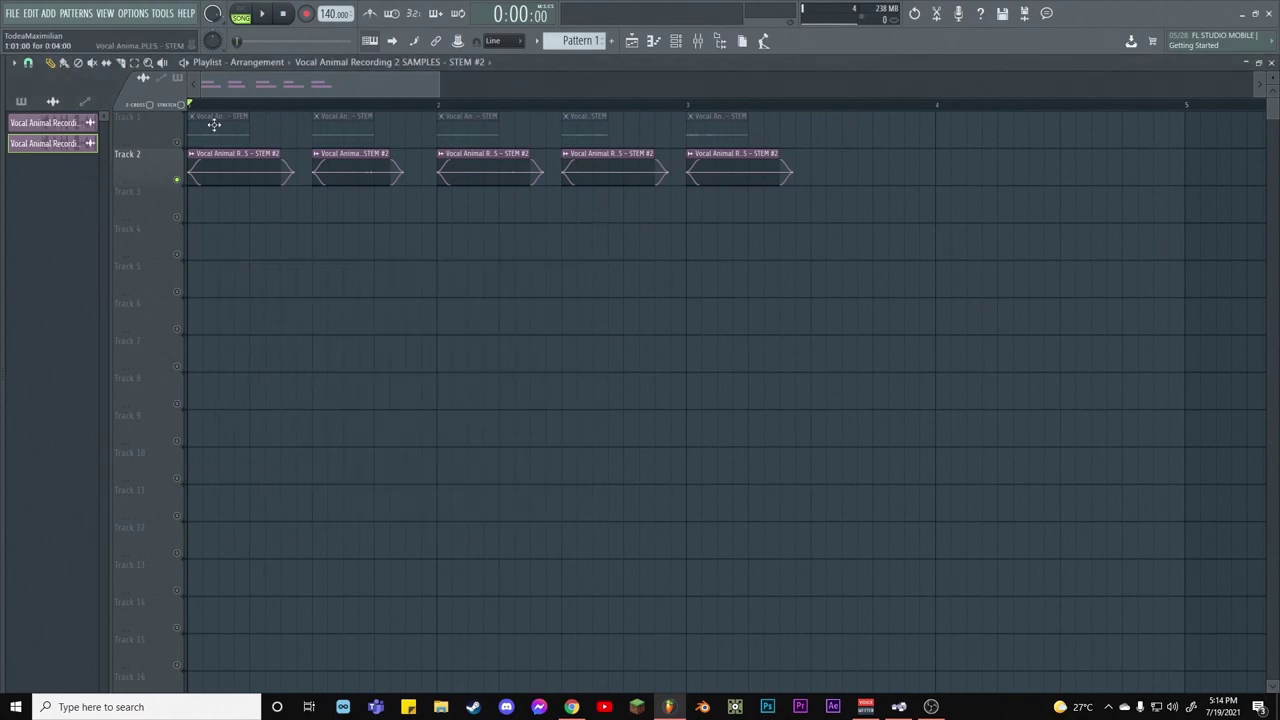
Recheck the Track 2 slices' channel settings and turn the muted playlist tracks back on
scroll(209, 120, up, 4)
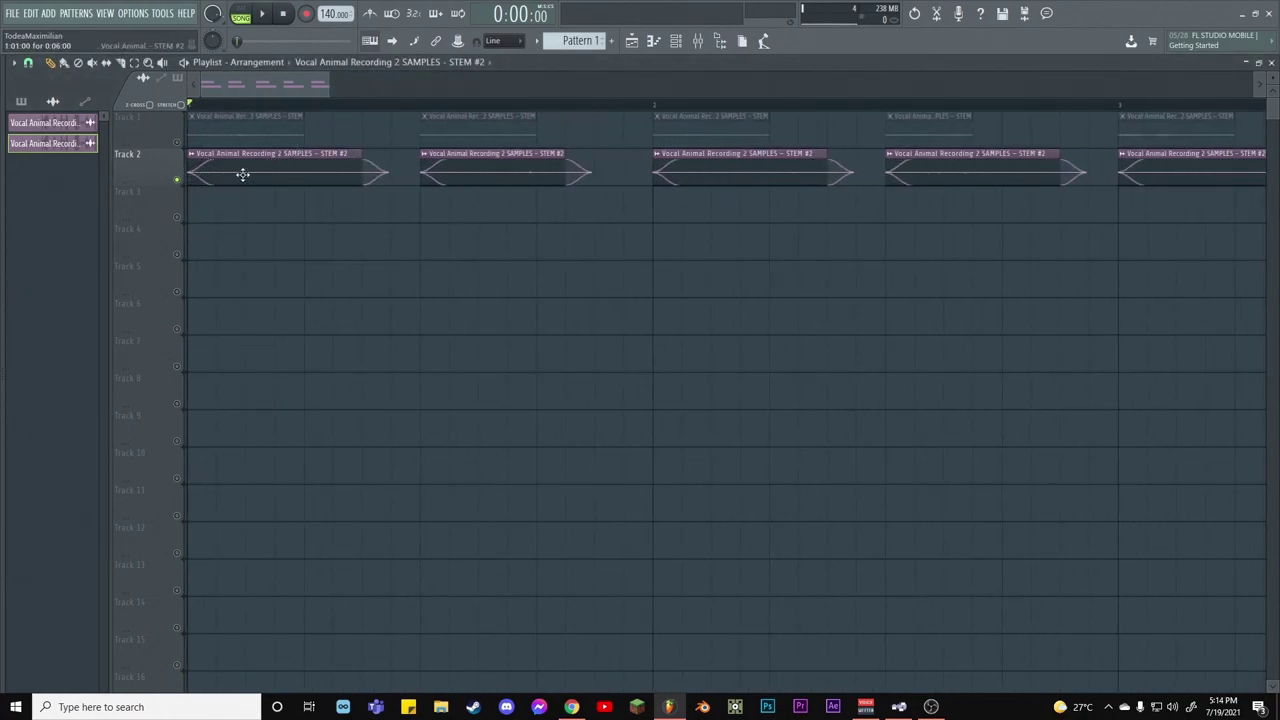
double_click(243, 175)
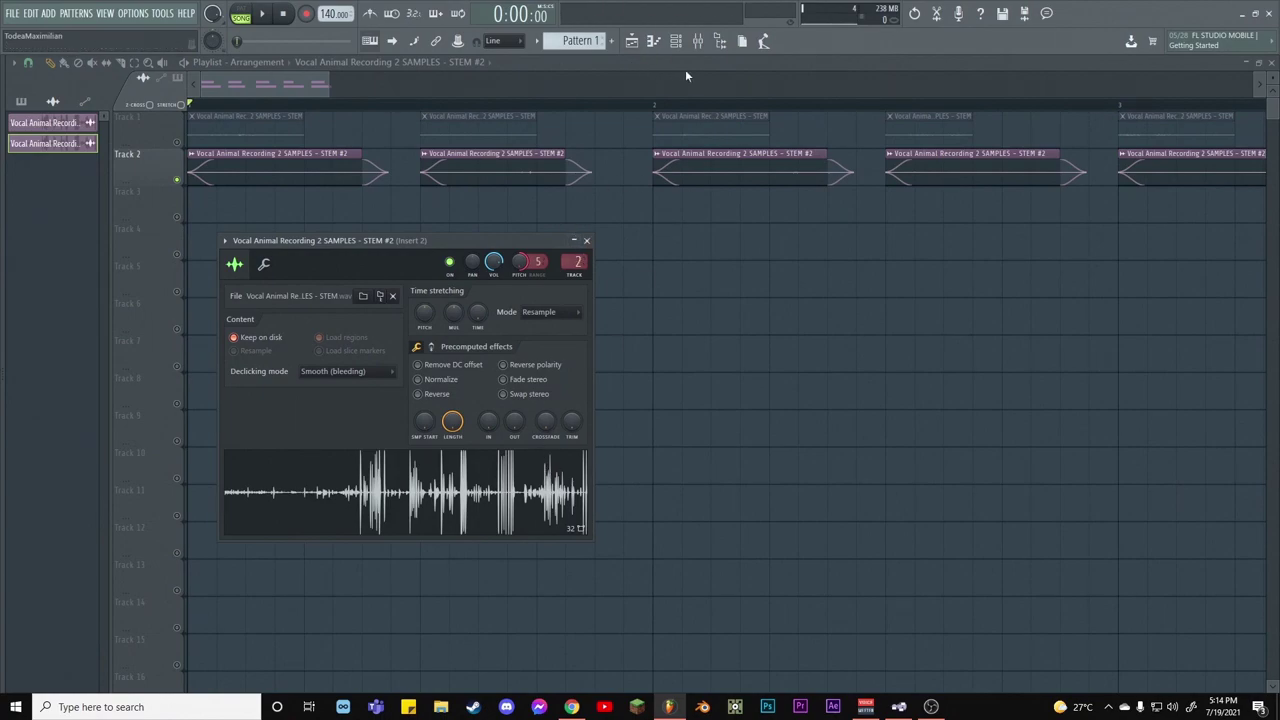
click(587, 243)
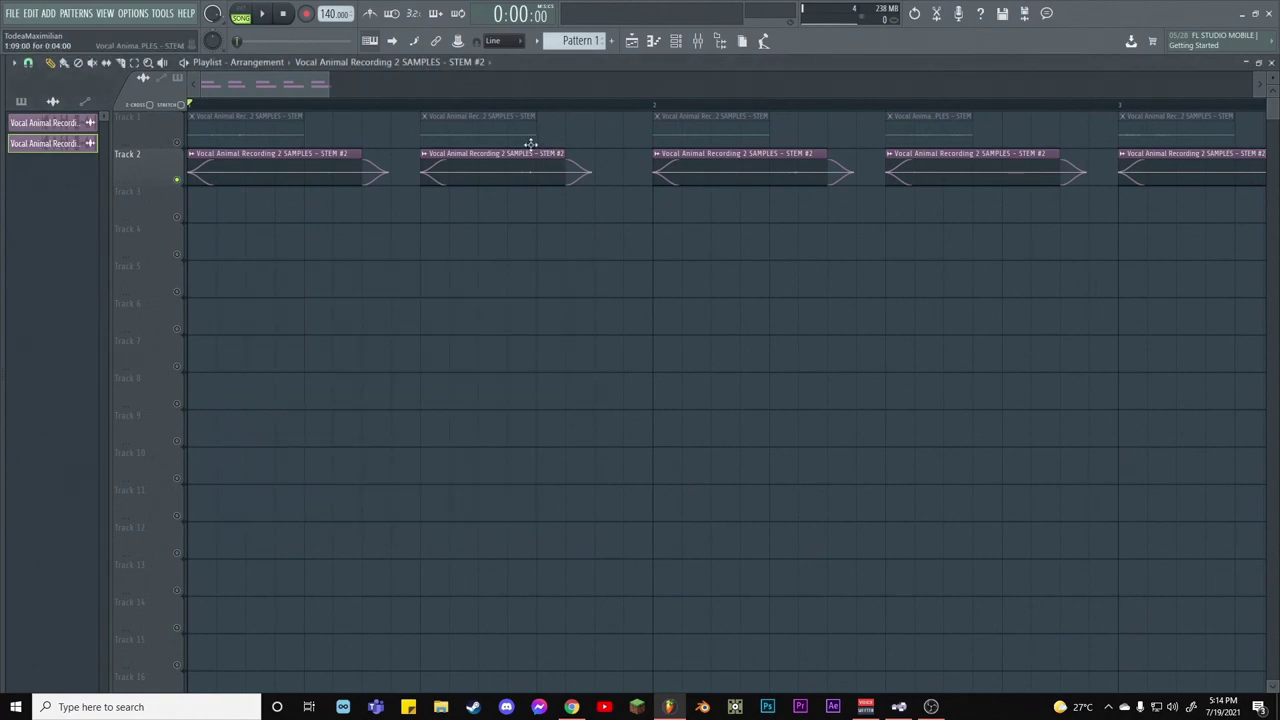
scroll(450, 108, down, 2)
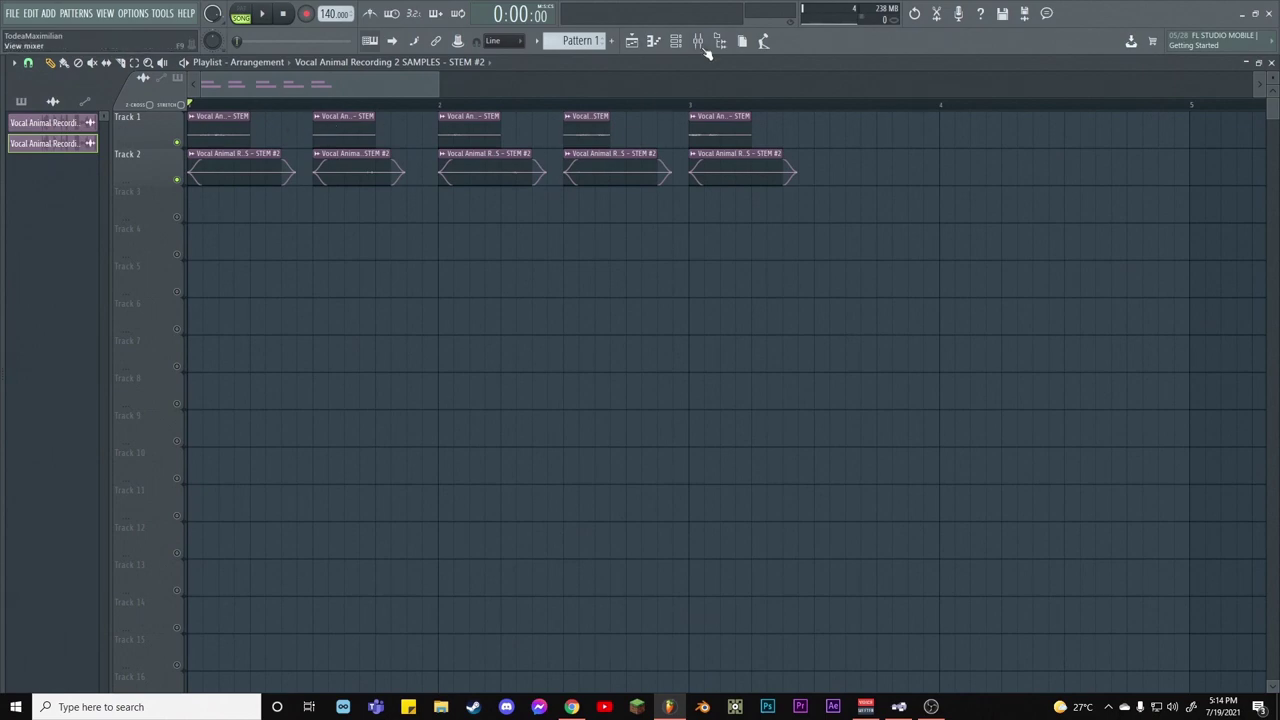
Open Slice EQ on mixer Insert 2 and audition its 1.06 kHz, 12.7 kHz and 3.65 kHz peaks by bypassing and re-enabling each
click(701, 45)
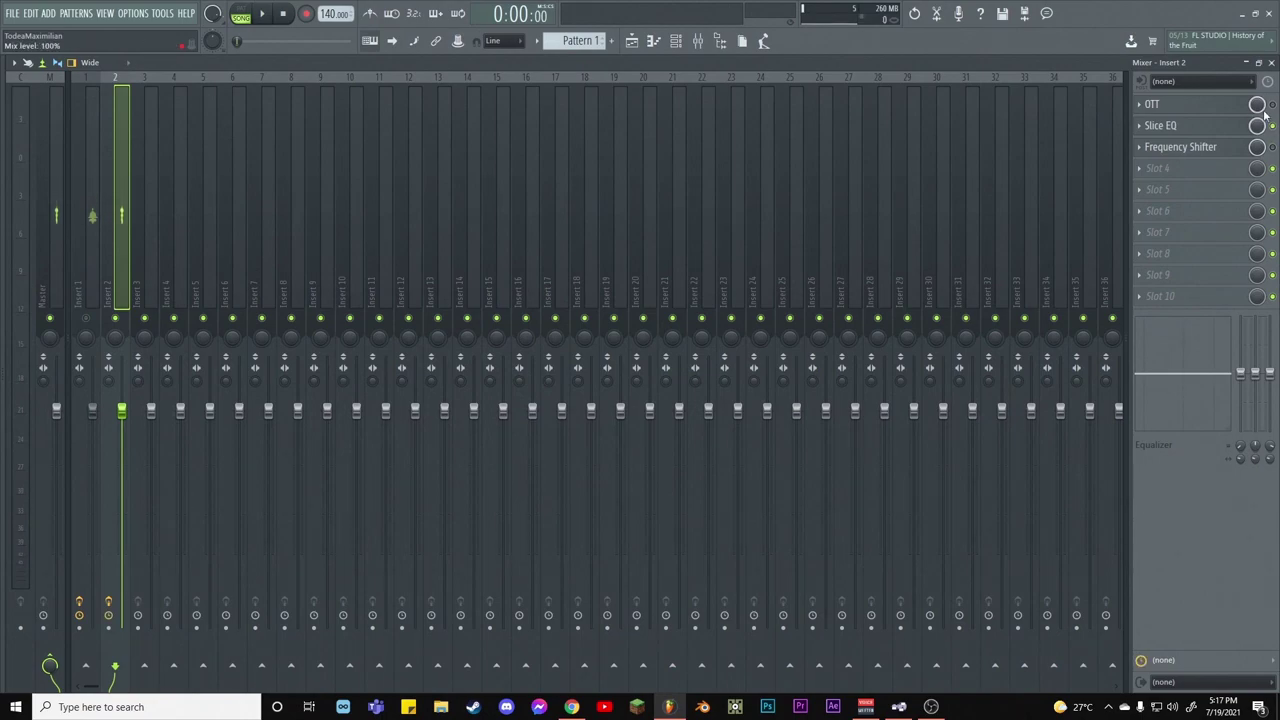
click(1160, 125)
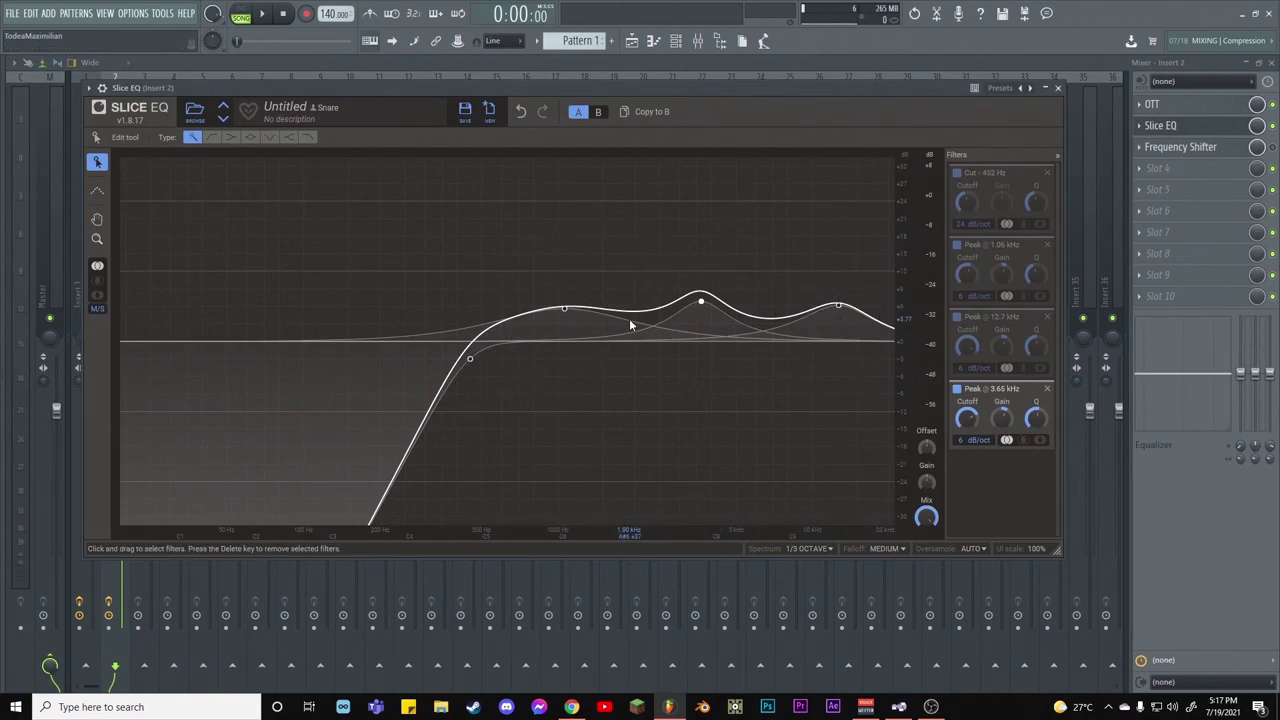
key(space)
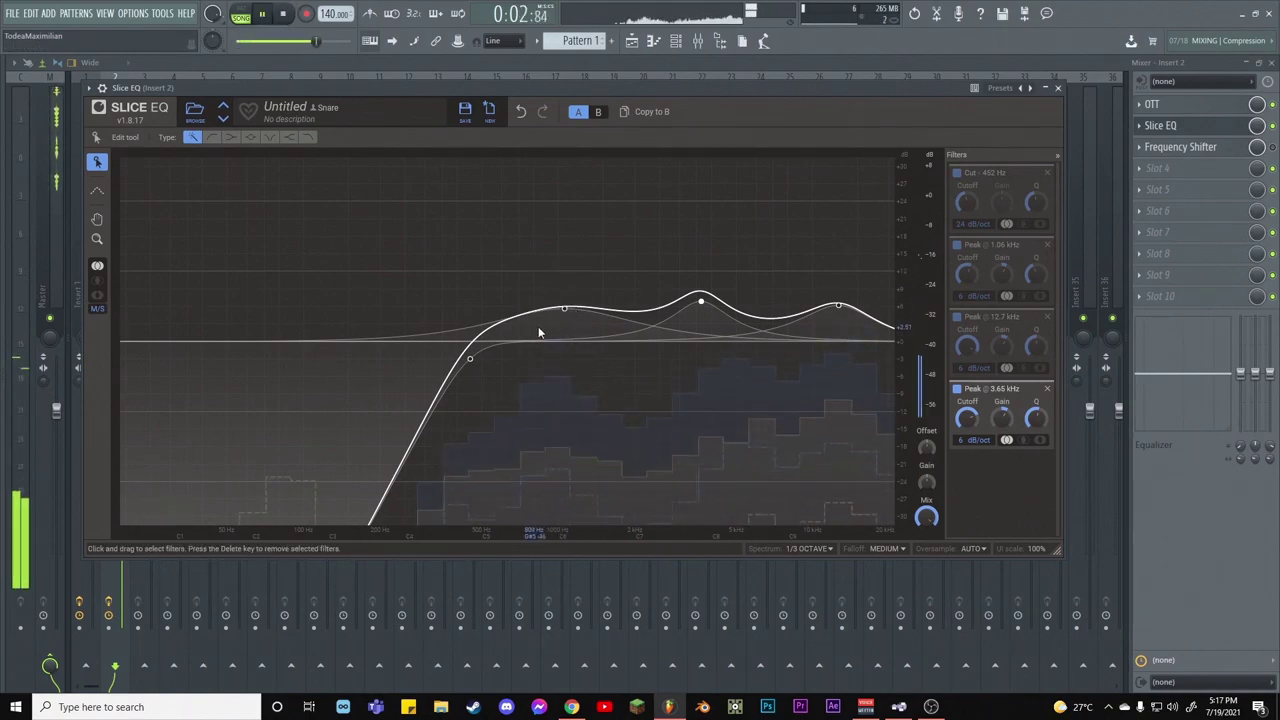
click(957, 246)
click(957, 246)
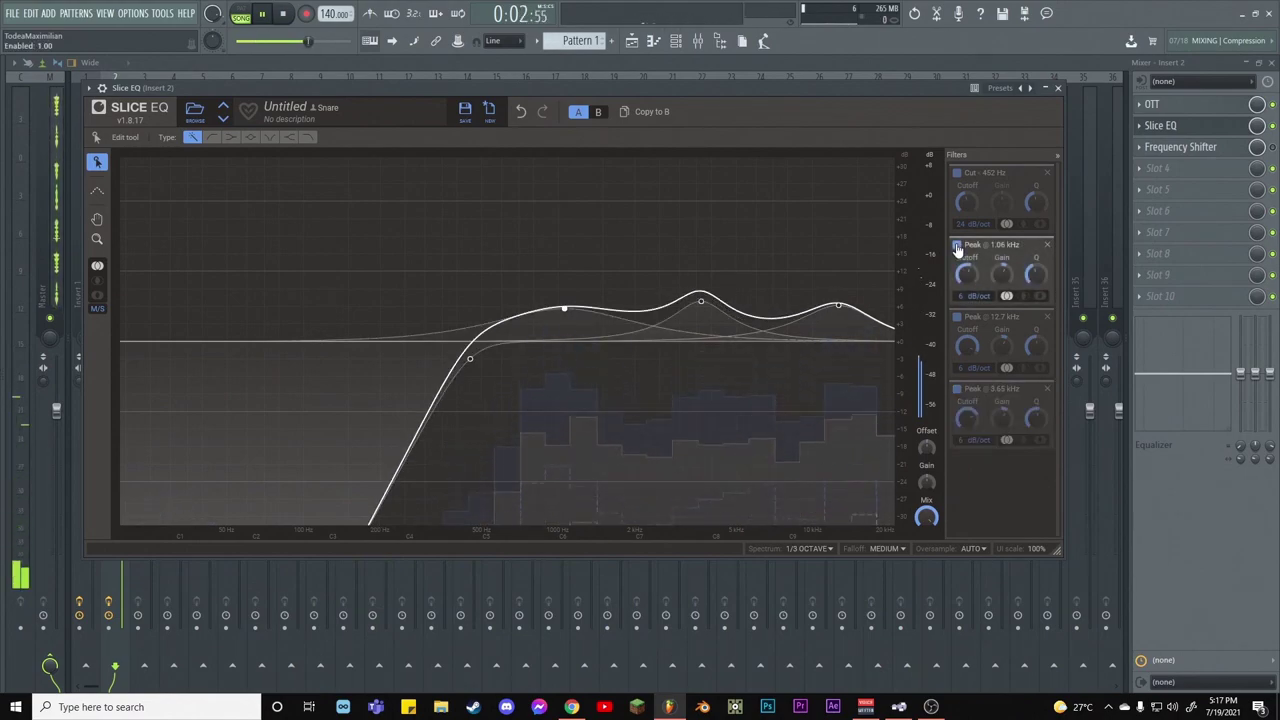
click(957, 317)
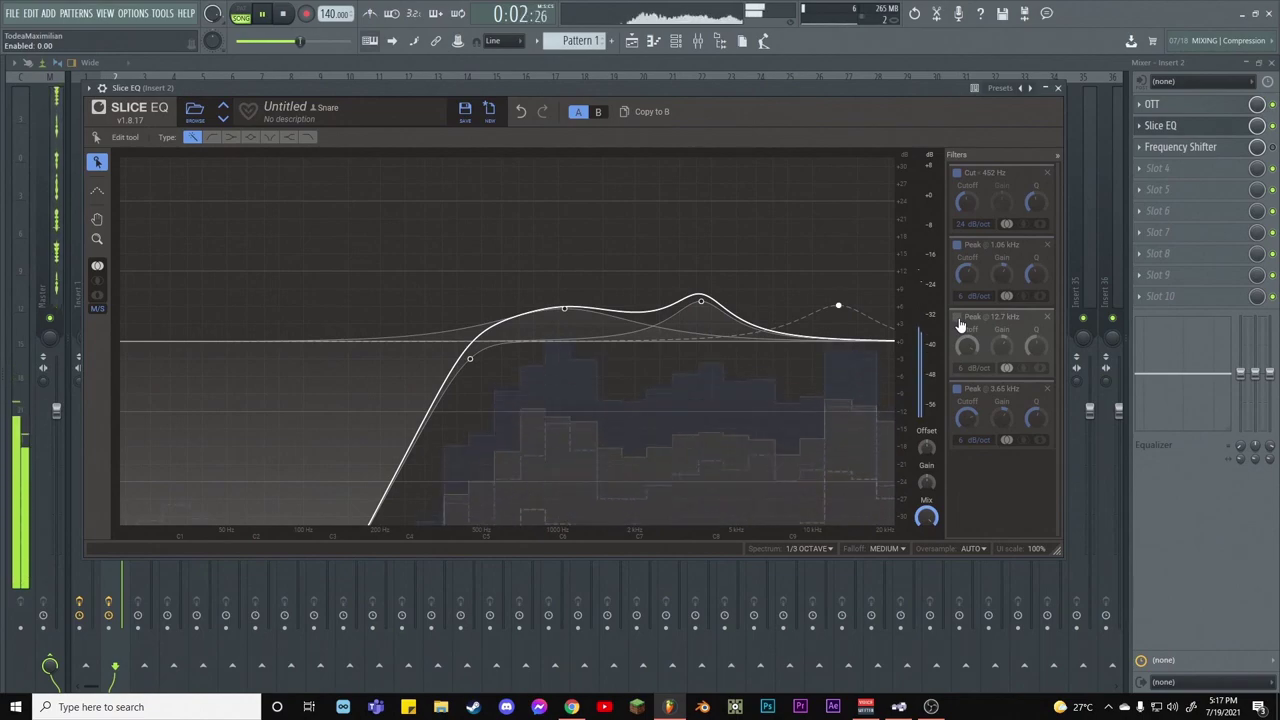
click(958, 318)
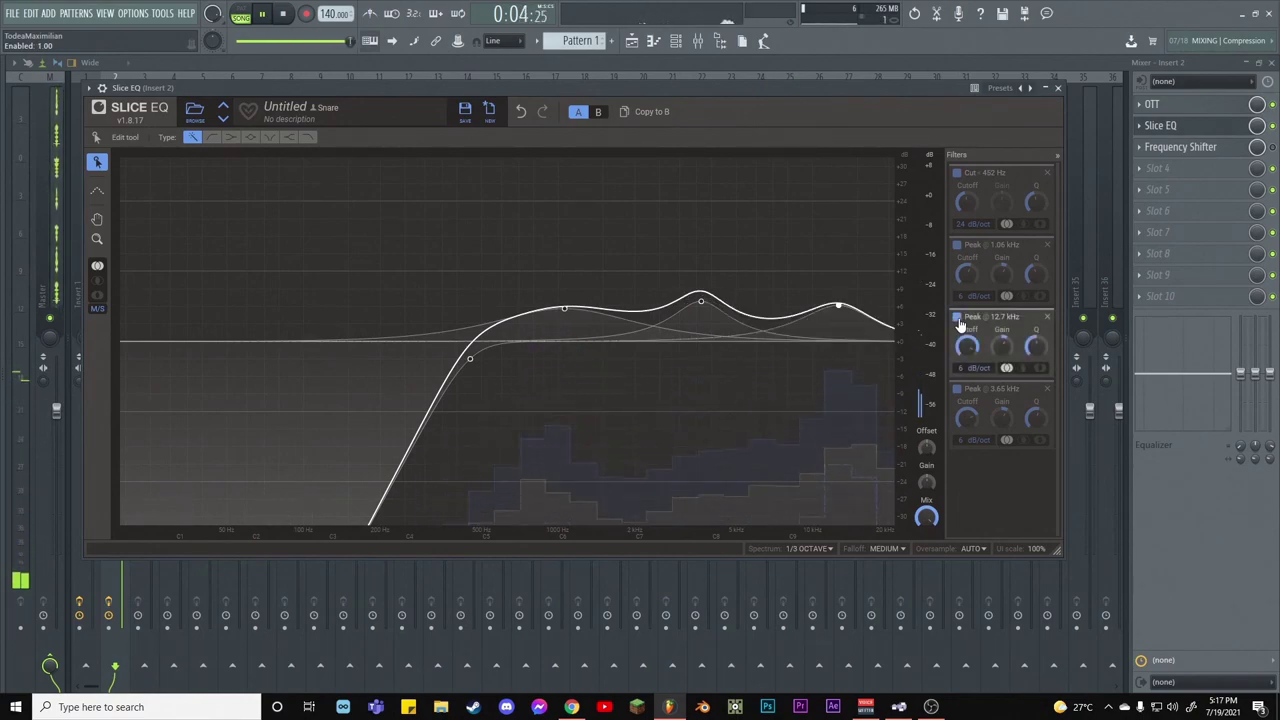
click(957, 389)
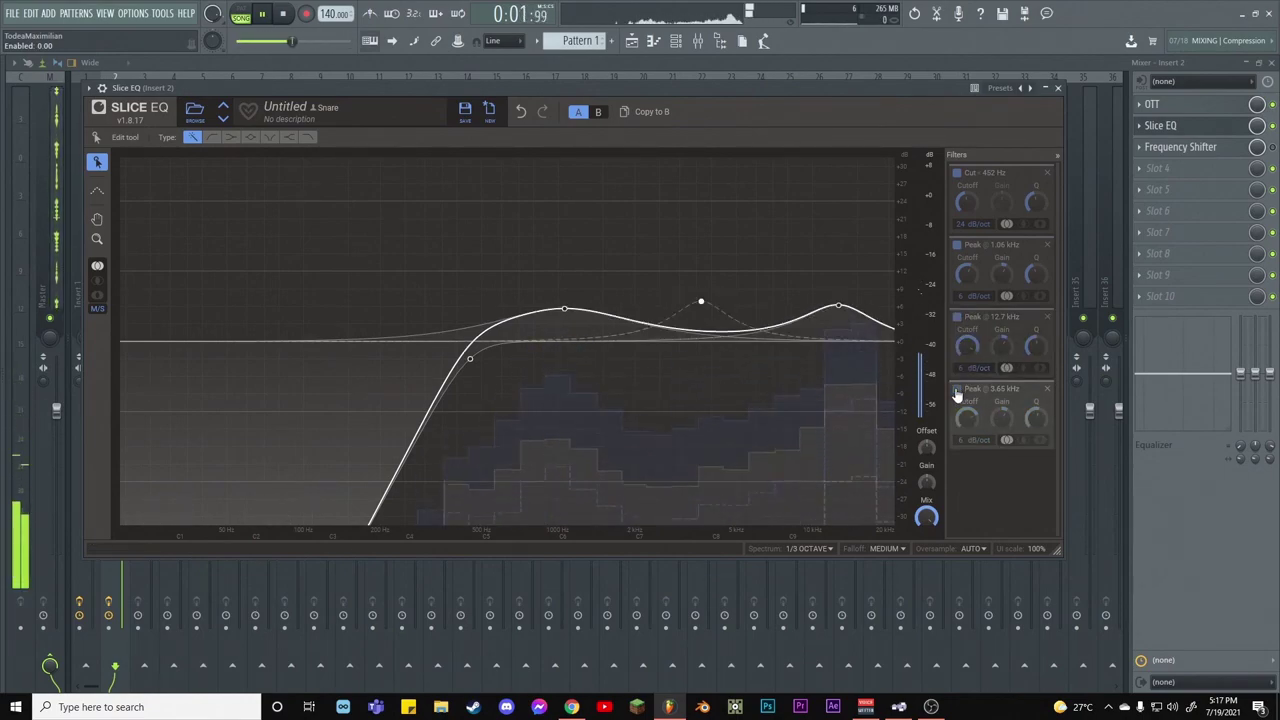
click(957, 391)
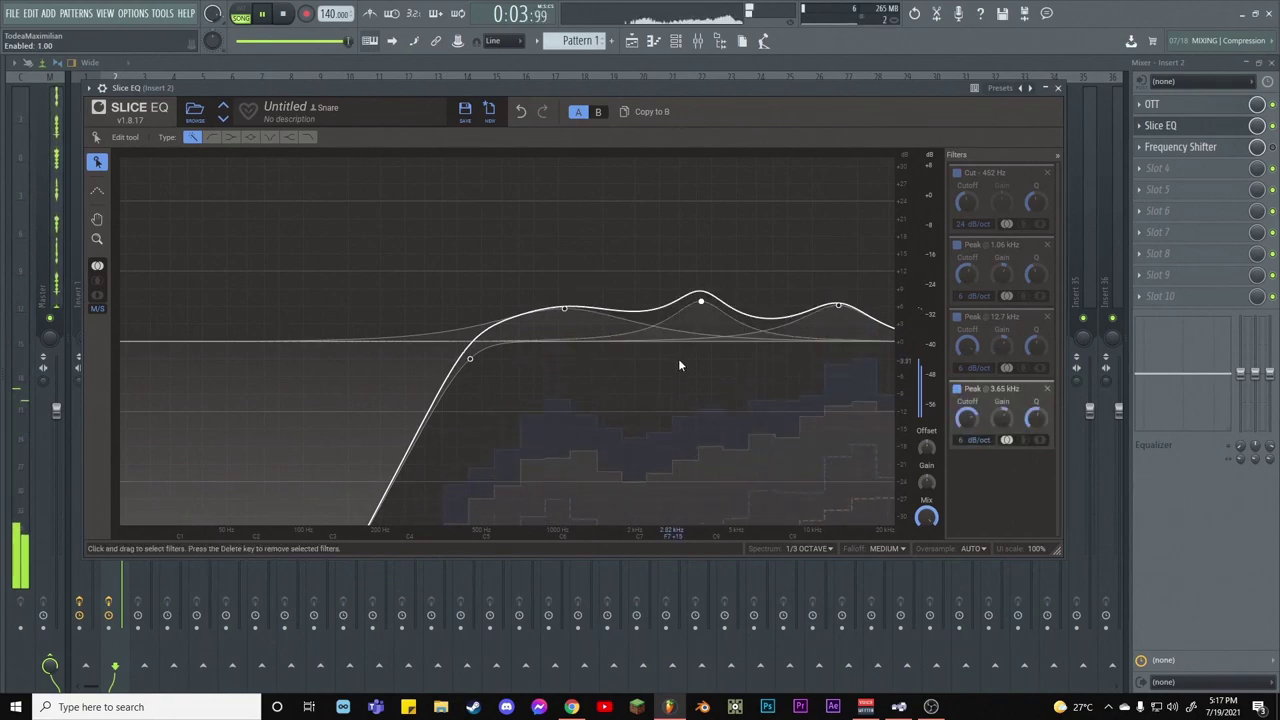
click(1062, 88)
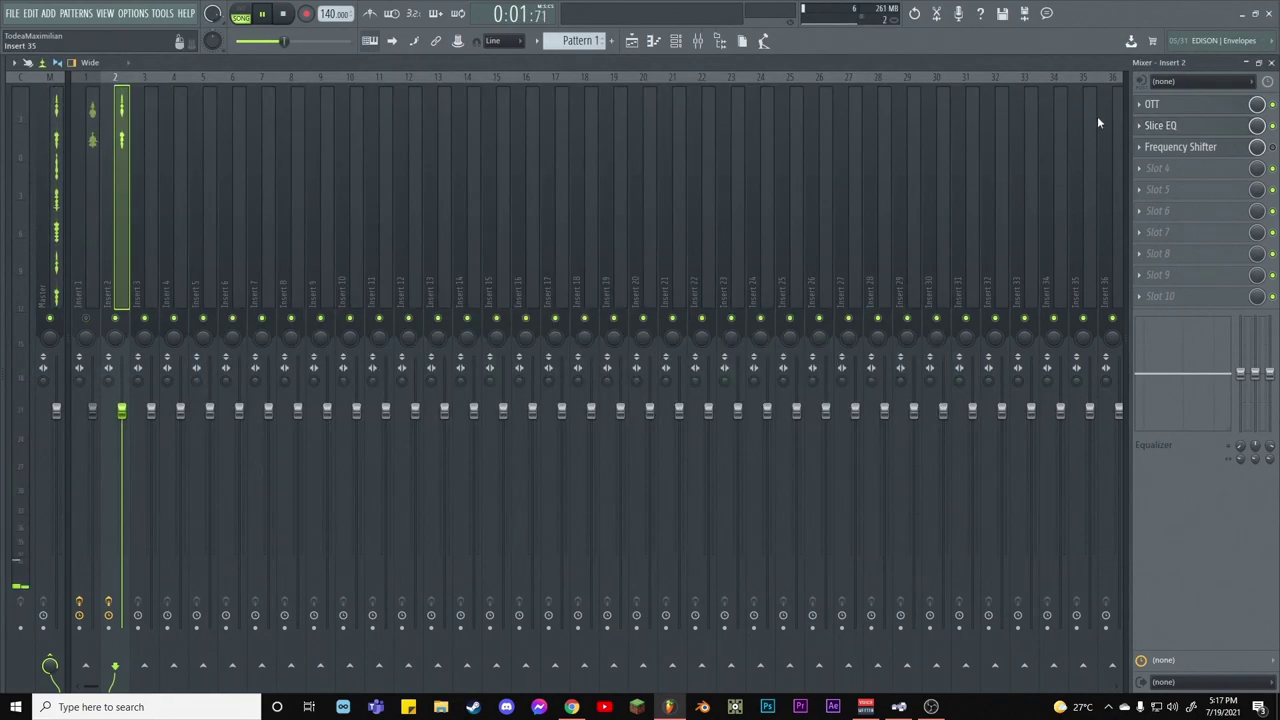
Try a −1.41 kHz shift in the Frequency Shifter on Insert 2, bypass the effect again and stop playback
click(1218, 149)
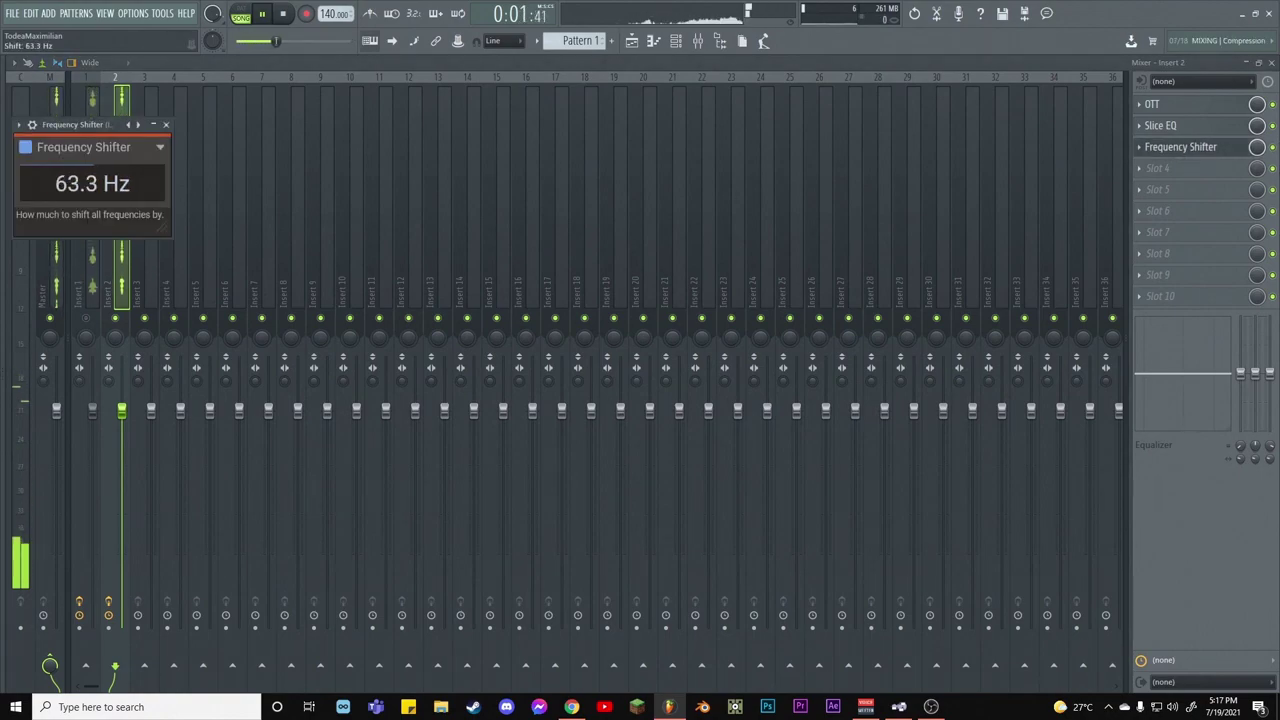
mouse_move(92, 183)
mouse_down()
mouse_move(92, 200)
mouse_move(92, 155)
mouse_move(92, 195)
mouse_up()
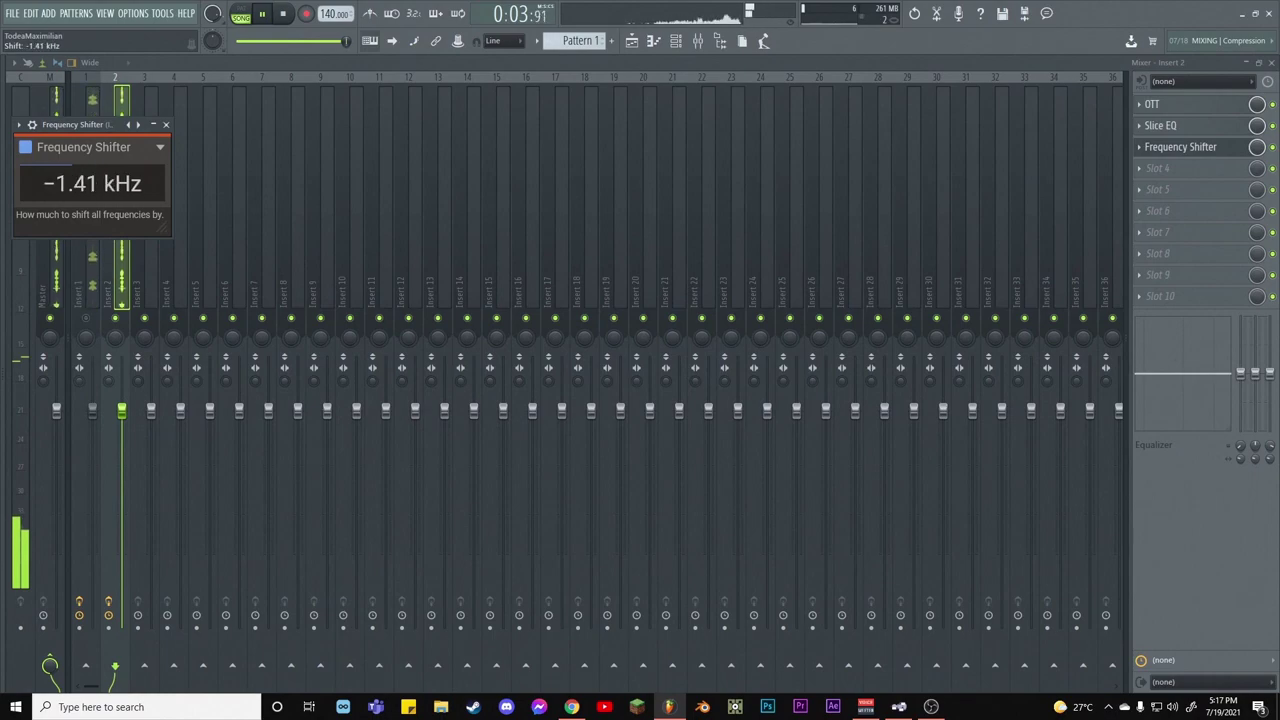
click(167, 125)
key(space)
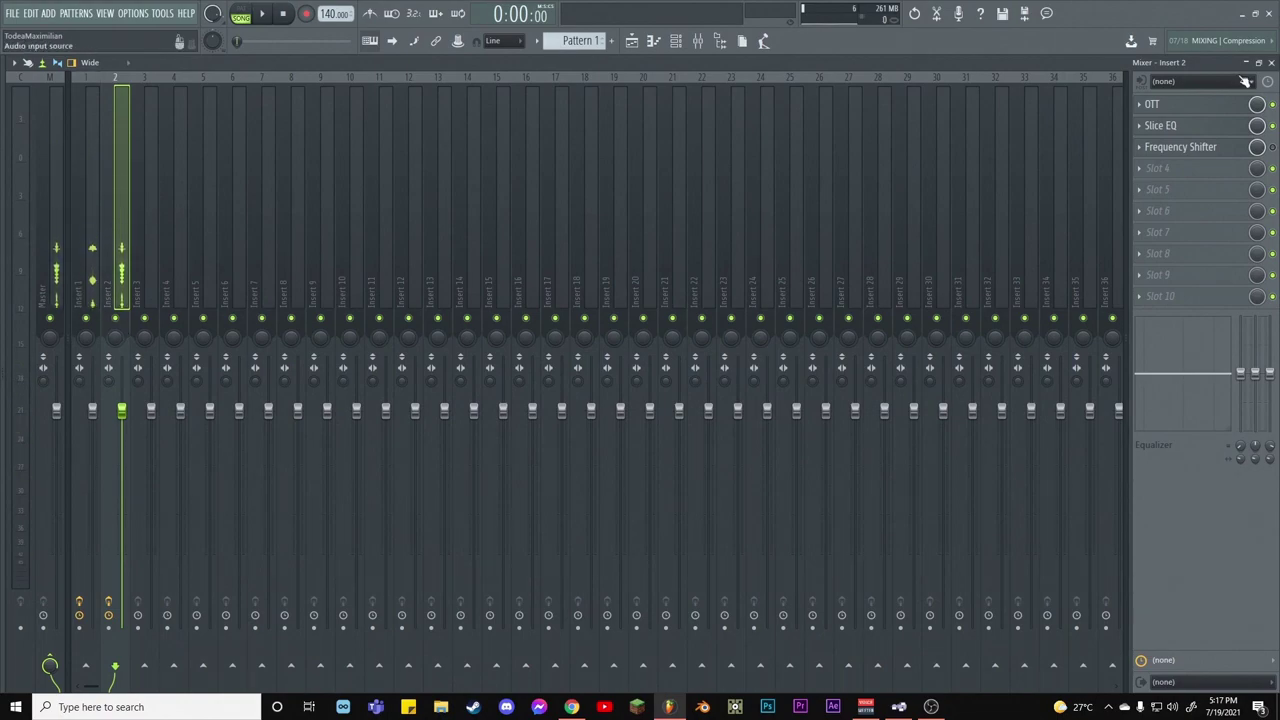
Play the layered Track 1 and Track 2 slices together and watch the levels of Insert 1 and Insert 2 in the mixer
click(1271, 62)
right_click(310, 254)
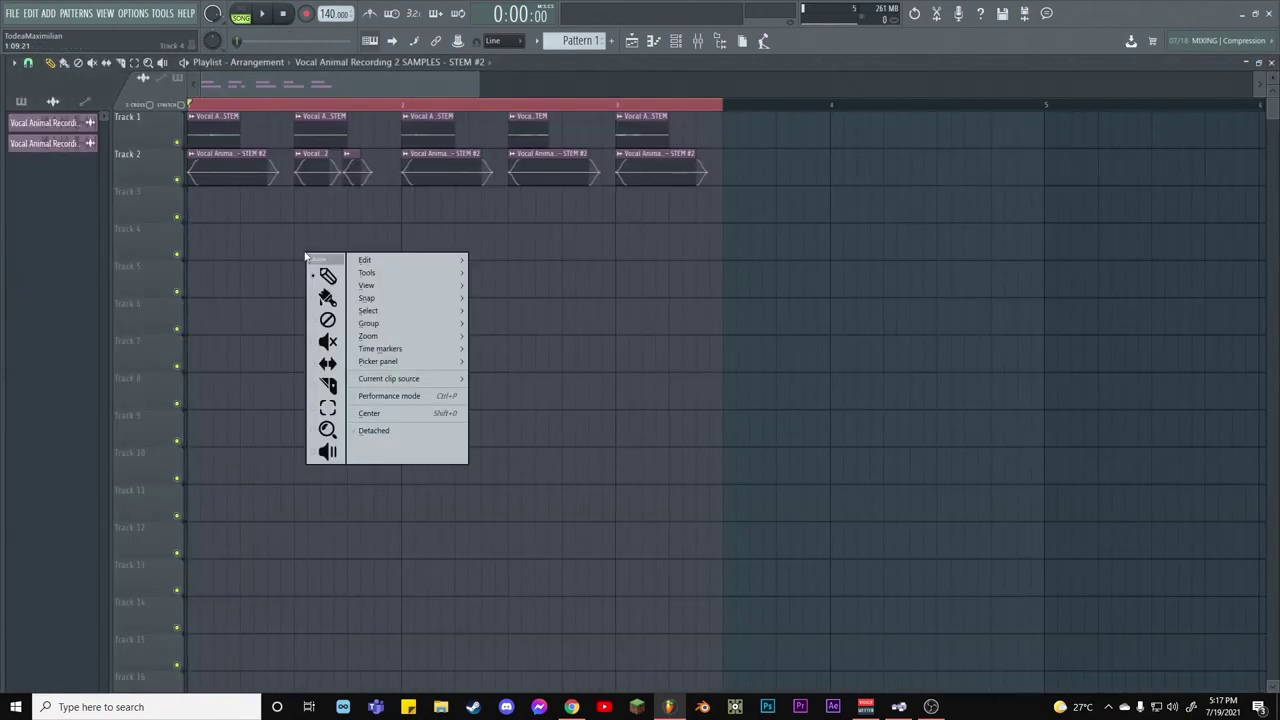
click(323, 276)
key(space)
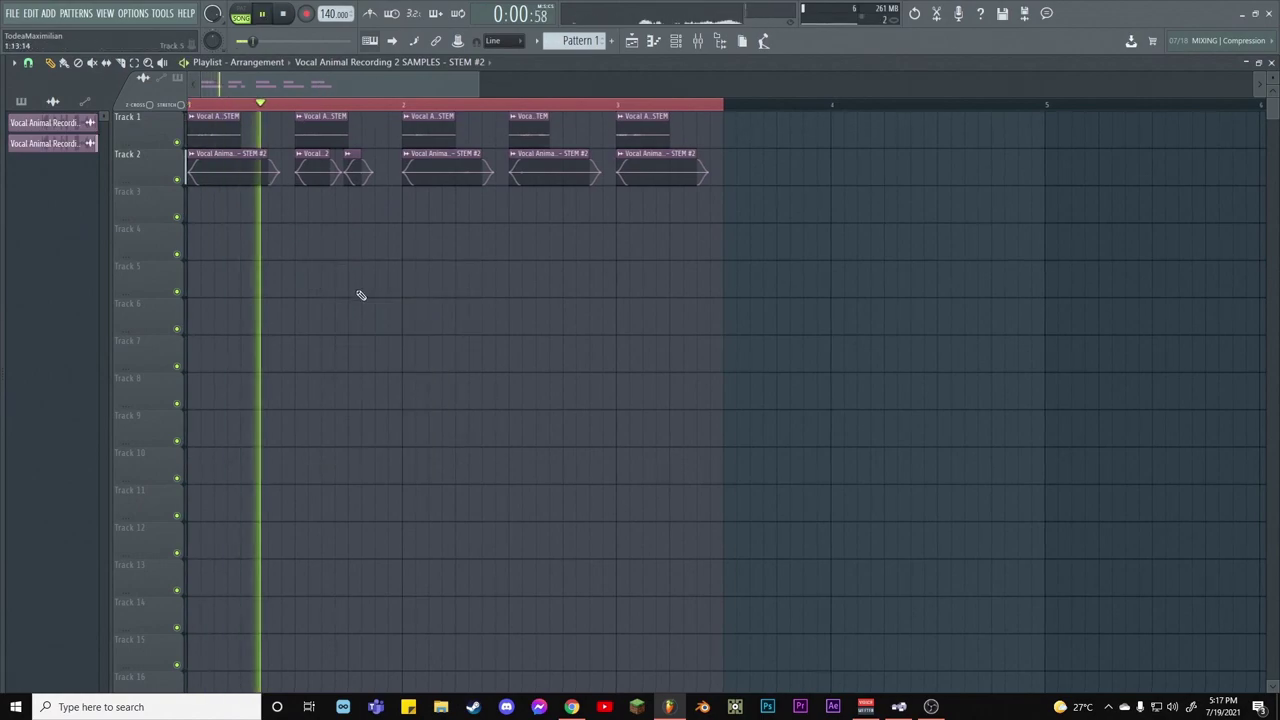
click(699, 41)
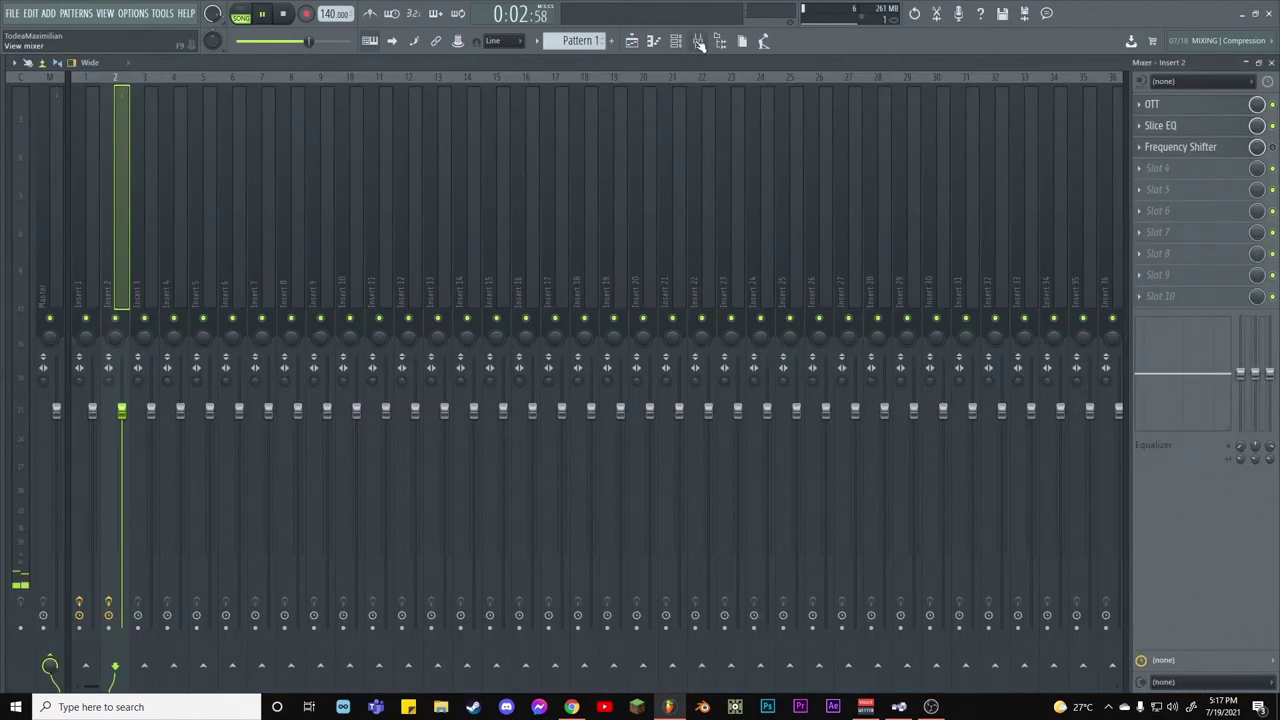
mouse_move(121, 410)
mouse_down()
mouse_move(121, 477)
mouse_move(121, 410)
mouse_up()
key(space)
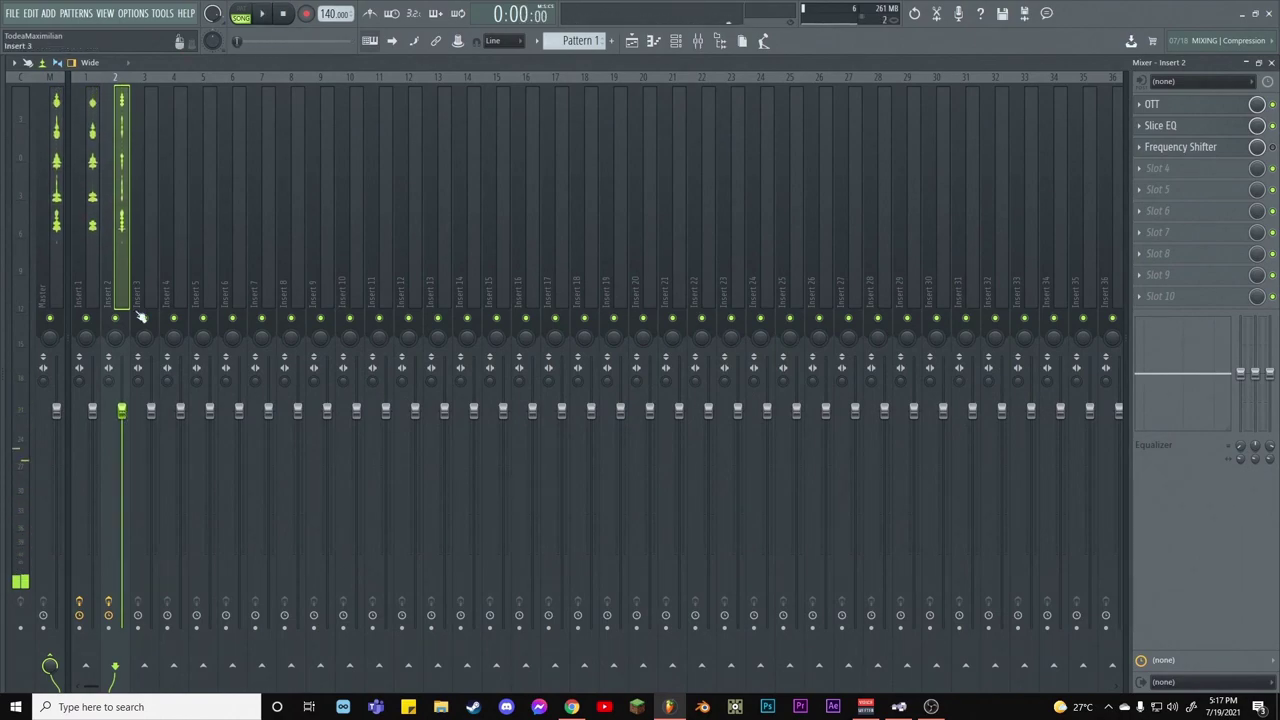
click(1271, 62)
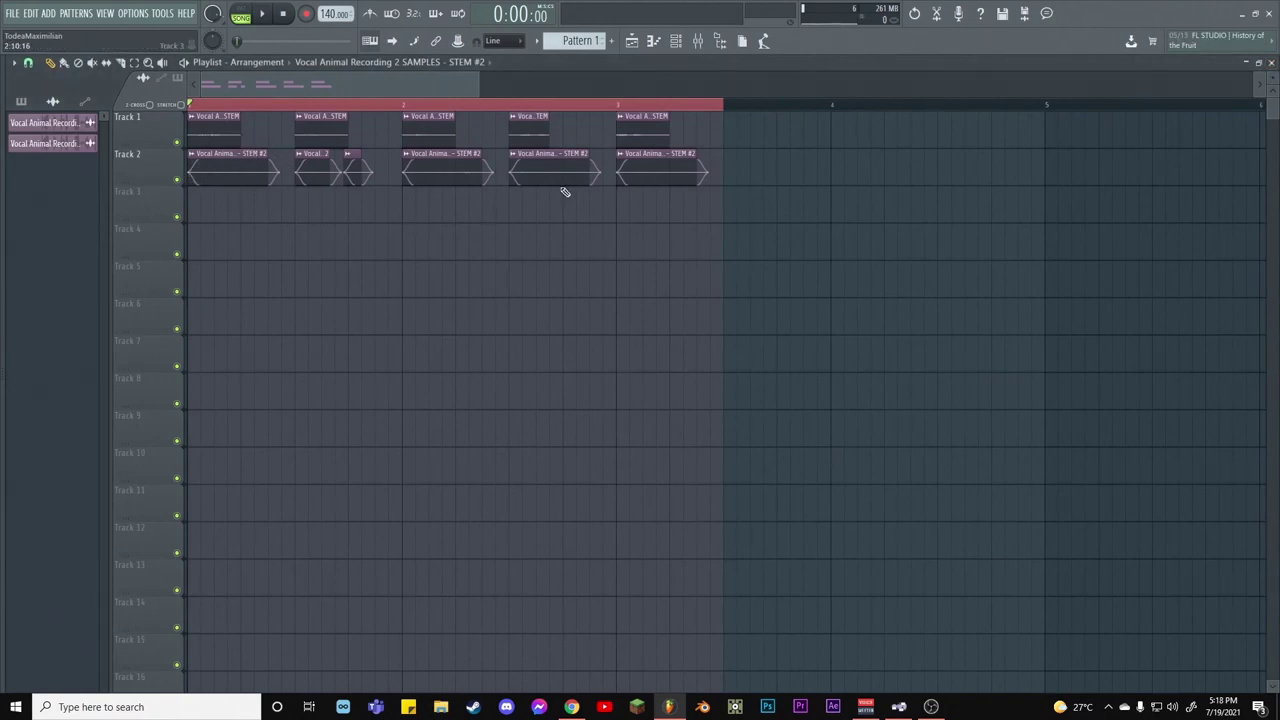
Review the channel settings of the first Track 2 slice and look closely at the slices on both tracks
double_click(208, 168)
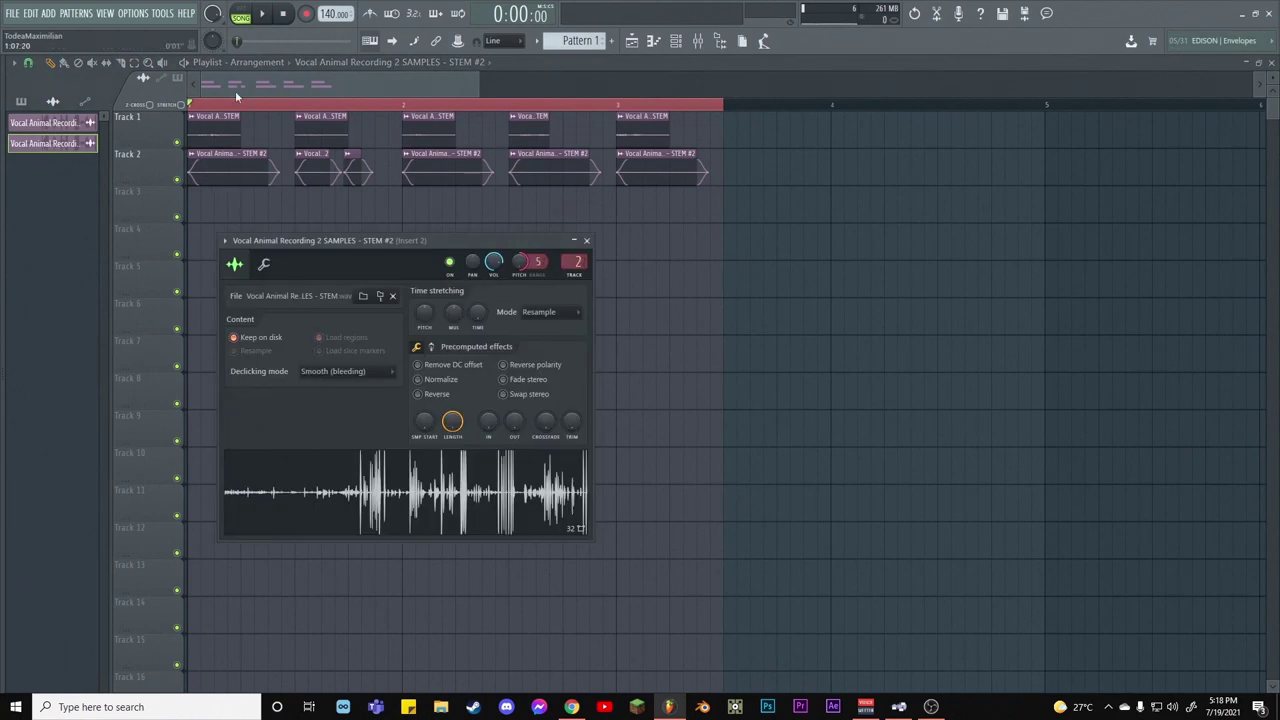
click(586, 240)
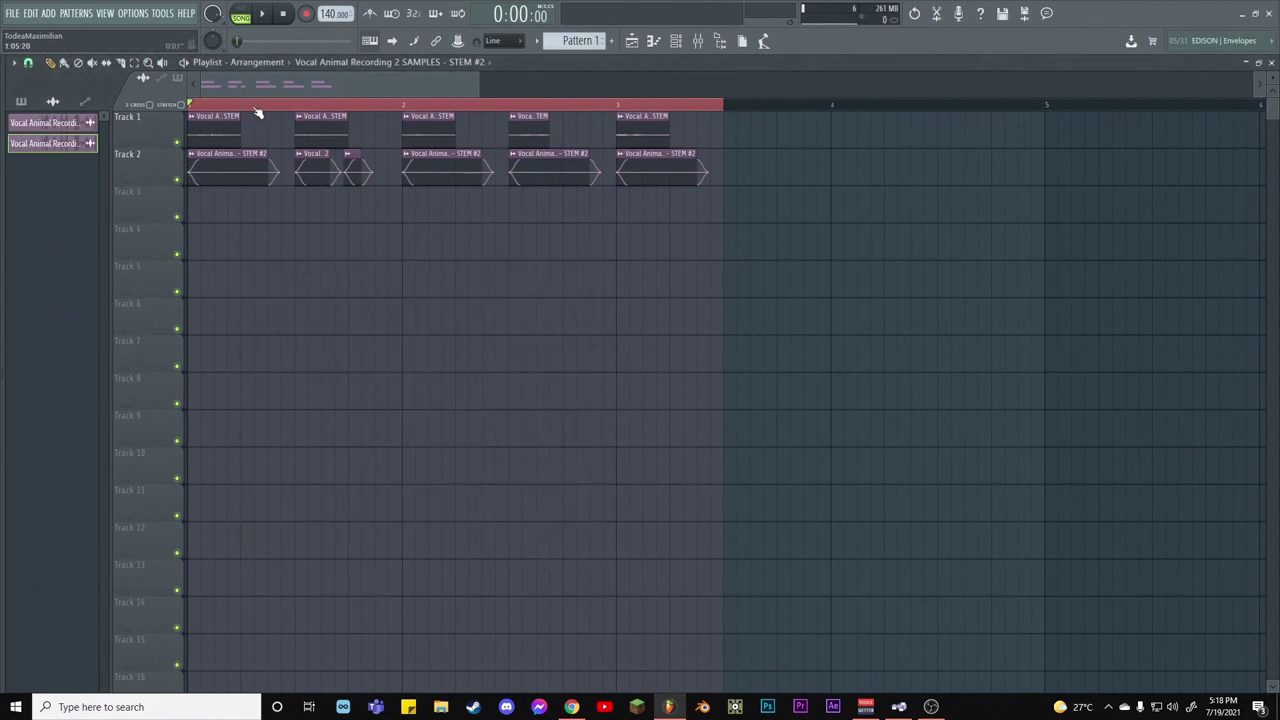
scroll(257, 113, up, 3)
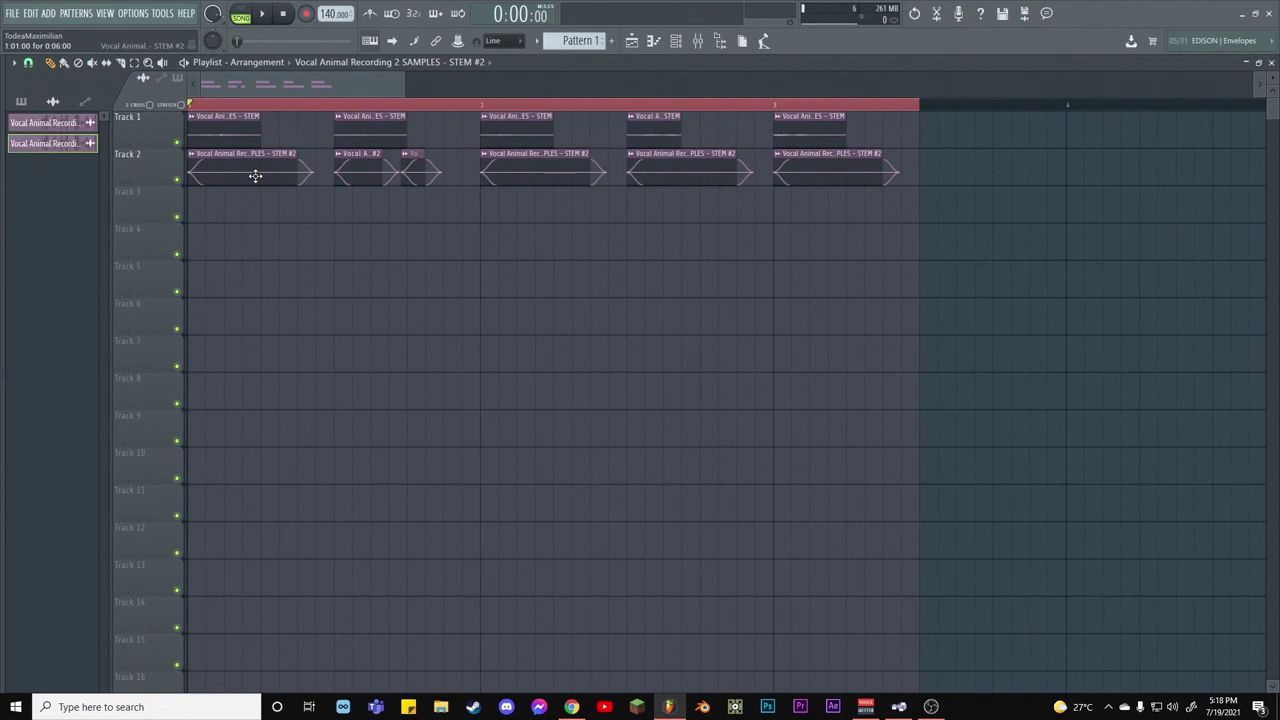
Shorten the first Track 2 slice to a length of 0:04:00 and play the layered slices to audition the cut
double_click(256, 176)
click(586, 240)
drag(292, 176, 260, 178)
key(ctrl+z)
key(space)
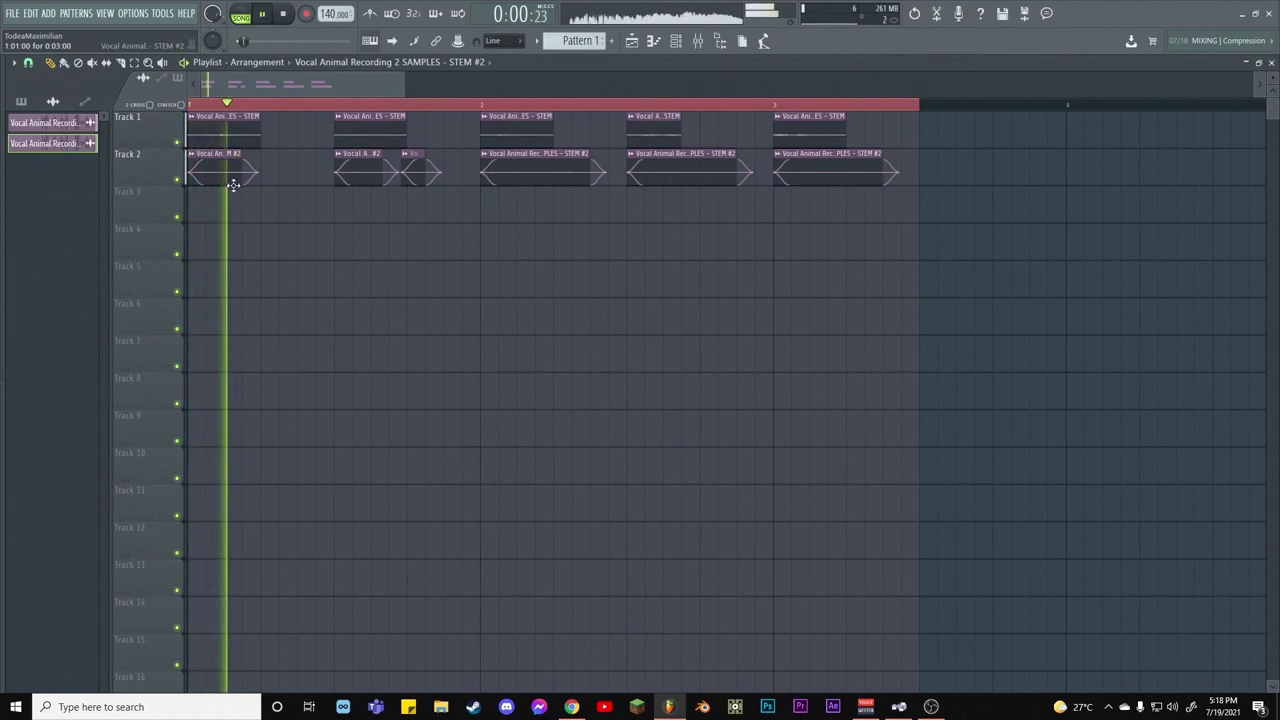
key(space)
key(space)
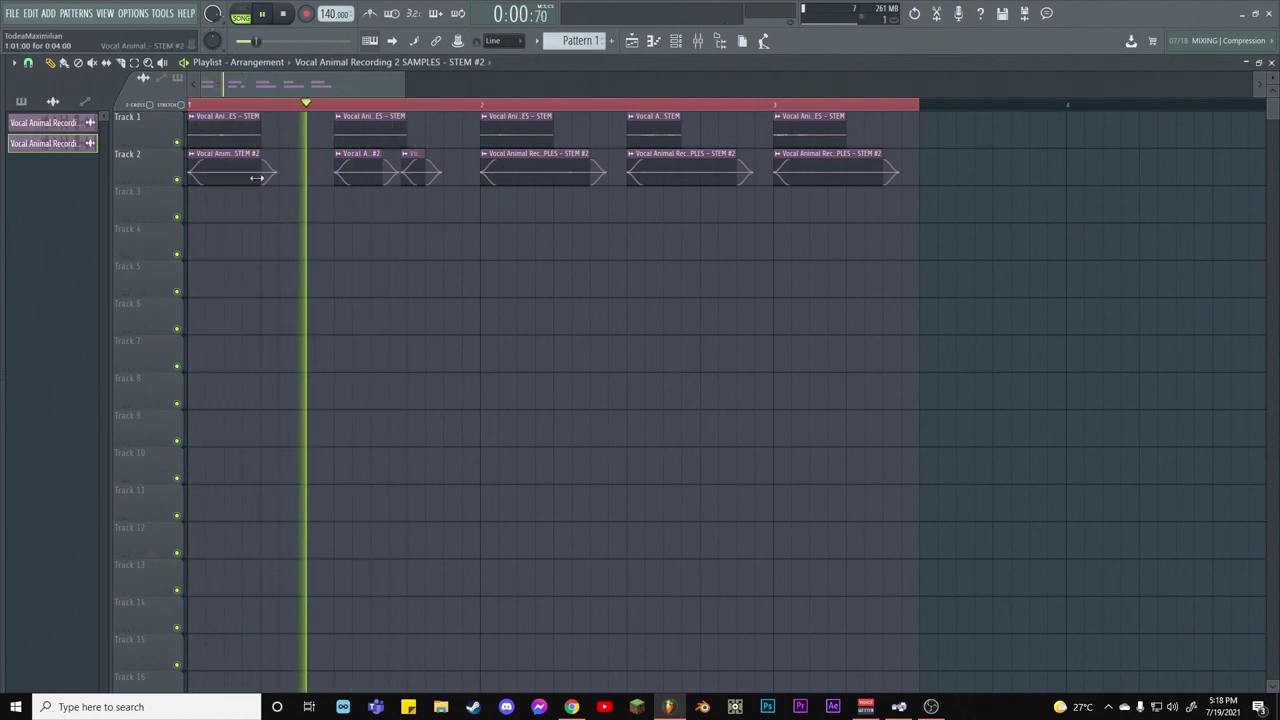
key(space)
key(space)
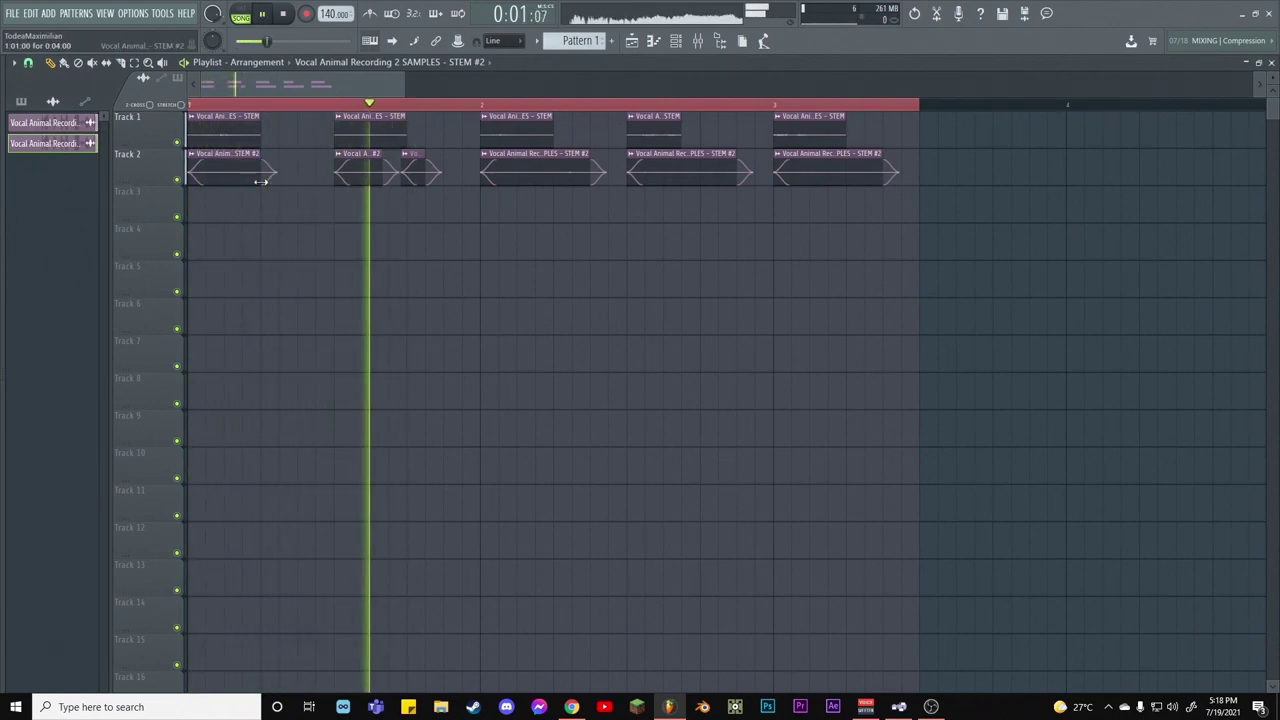
key(space)
Shorten the first Track 1 slice to 0:03:00 and set its channel's declicking mode to Smooth (bleeding)
drag(256, 132, 243, 137)
double_click(226, 133)
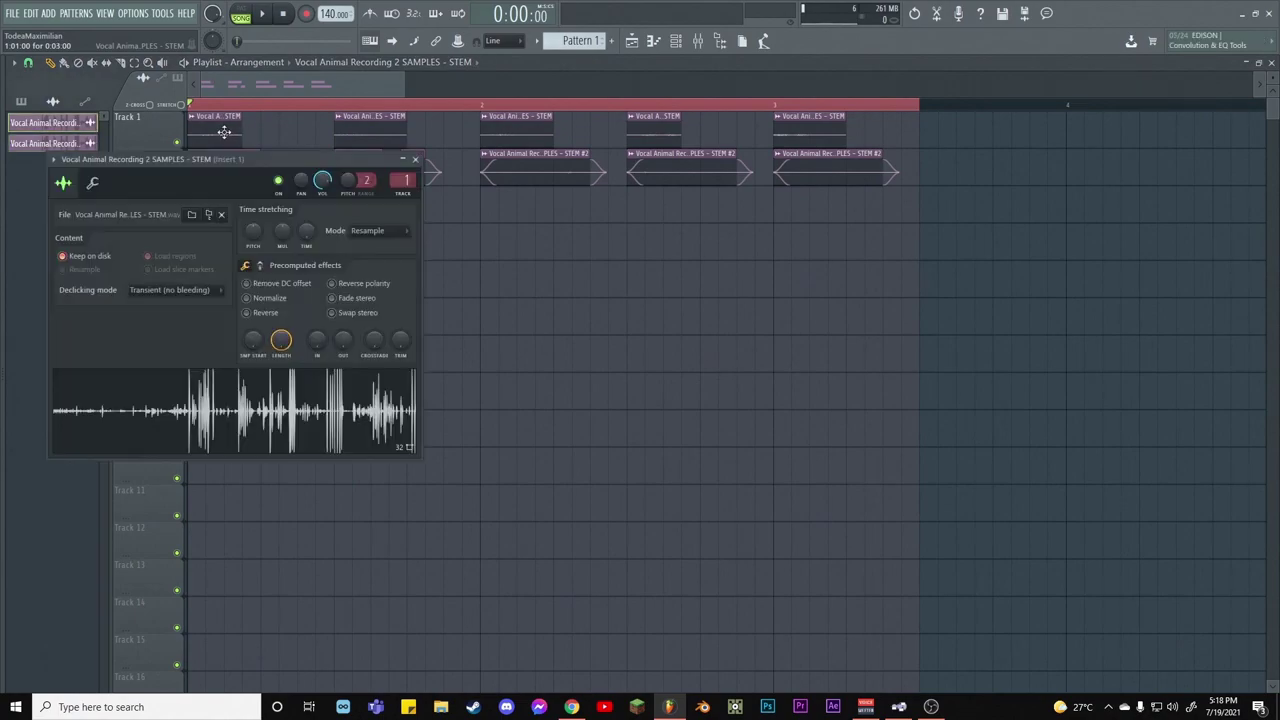
click(214, 289)
click(147, 355)
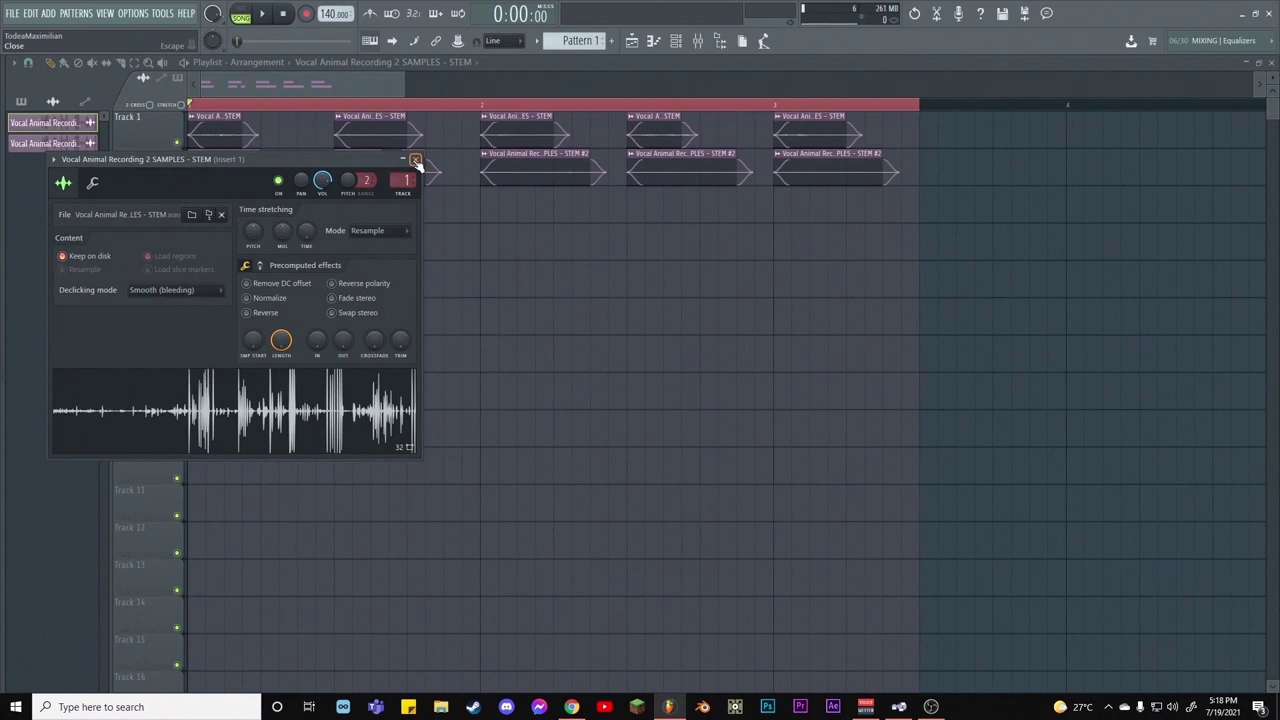
click(416, 162)
Play the trimmed slices on Track 1 and Track 2 together and check Insert 1 in the mixer
key(space)
key(F9)
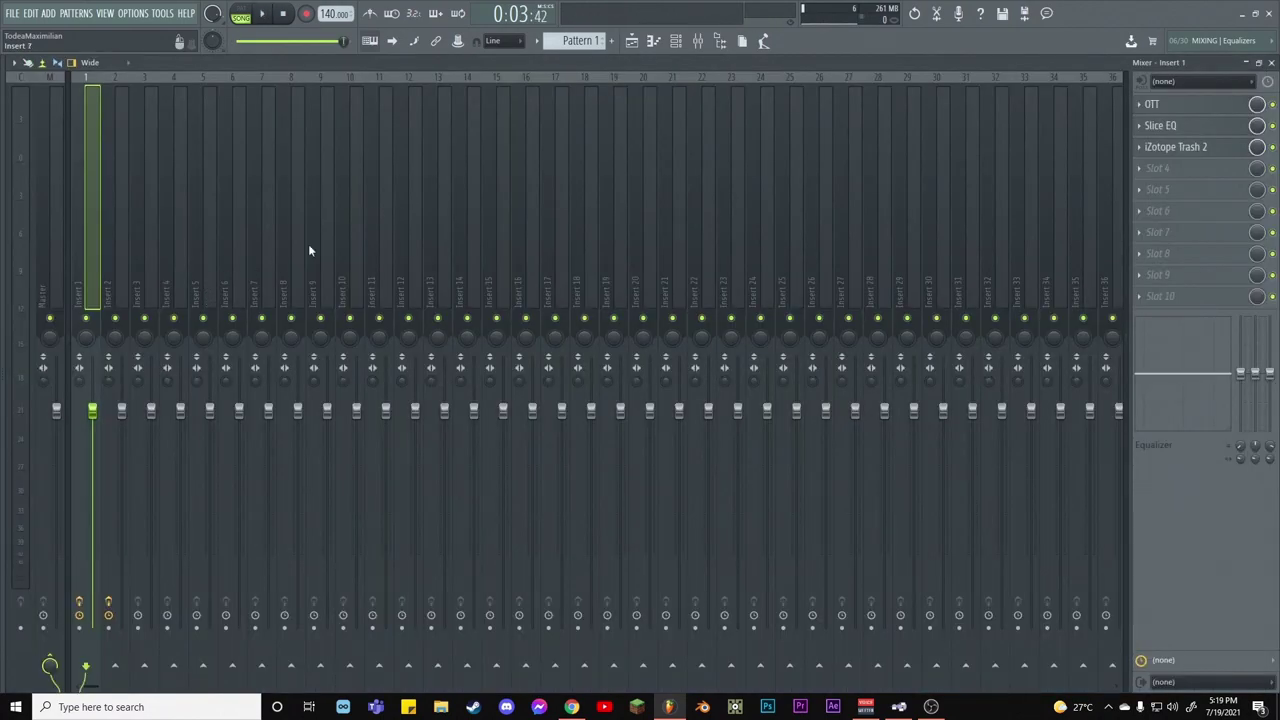
key(F9)
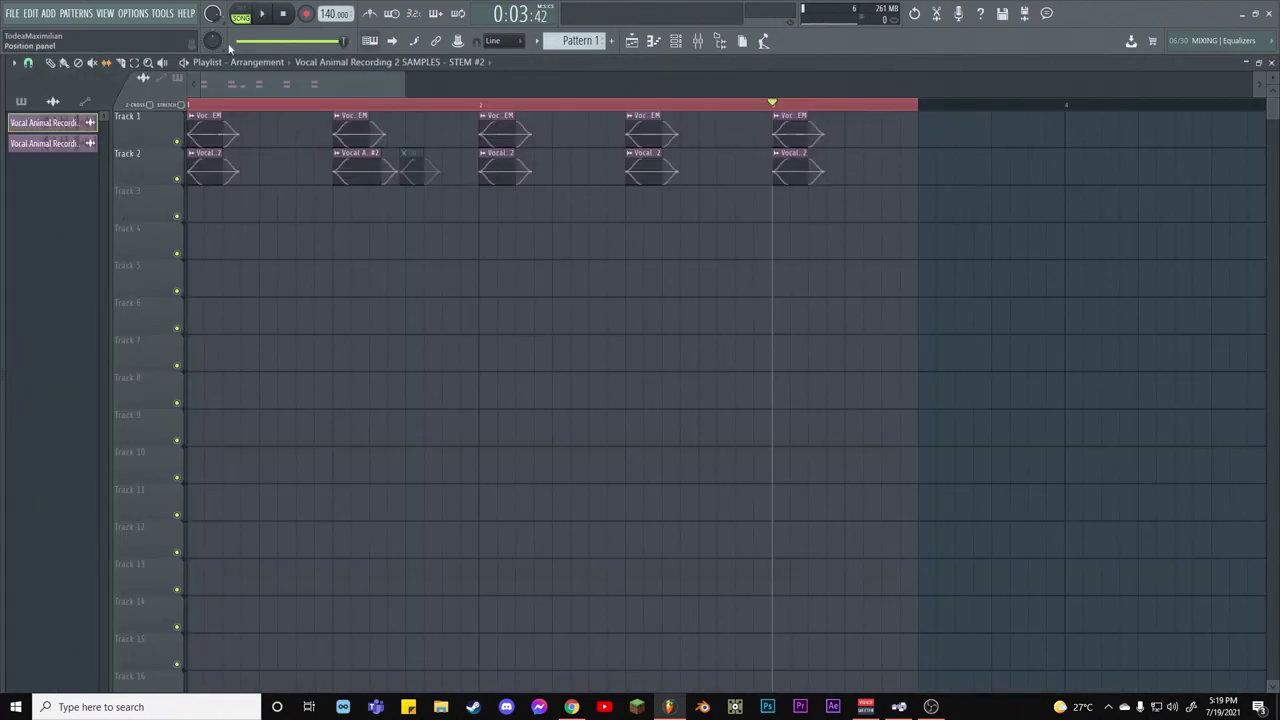
click(283, 13)
key(space)
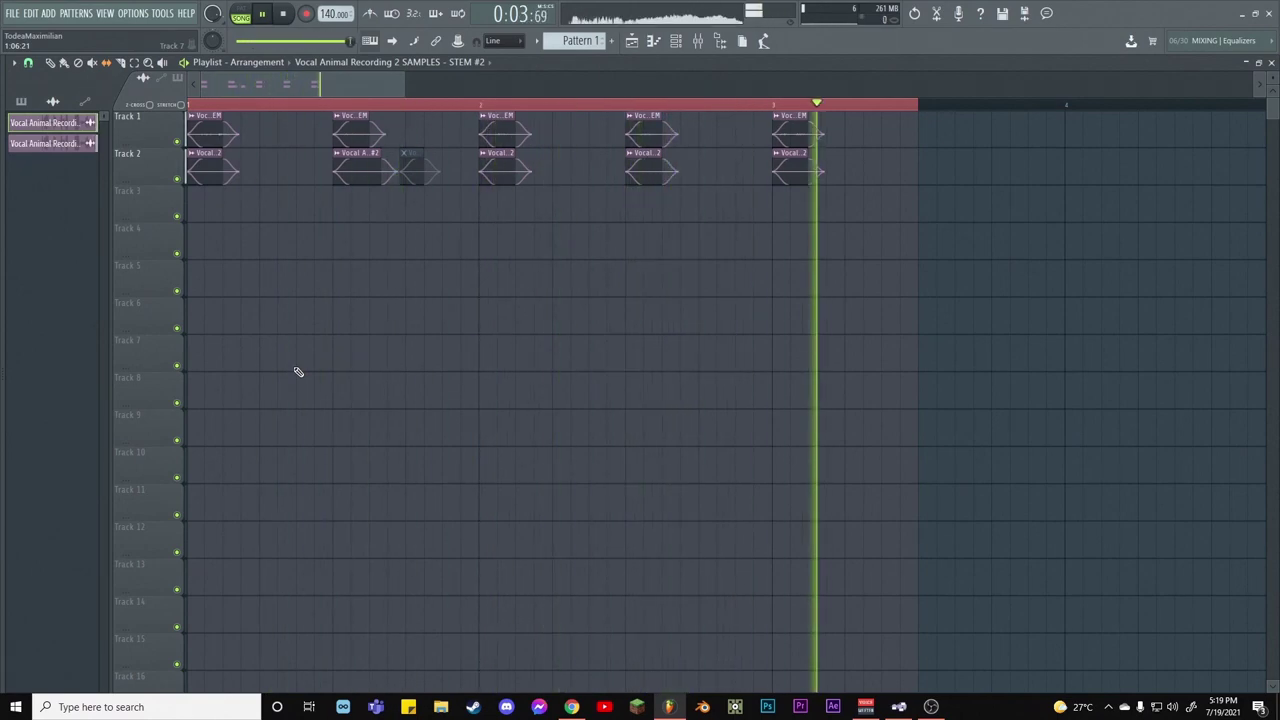
key(space)
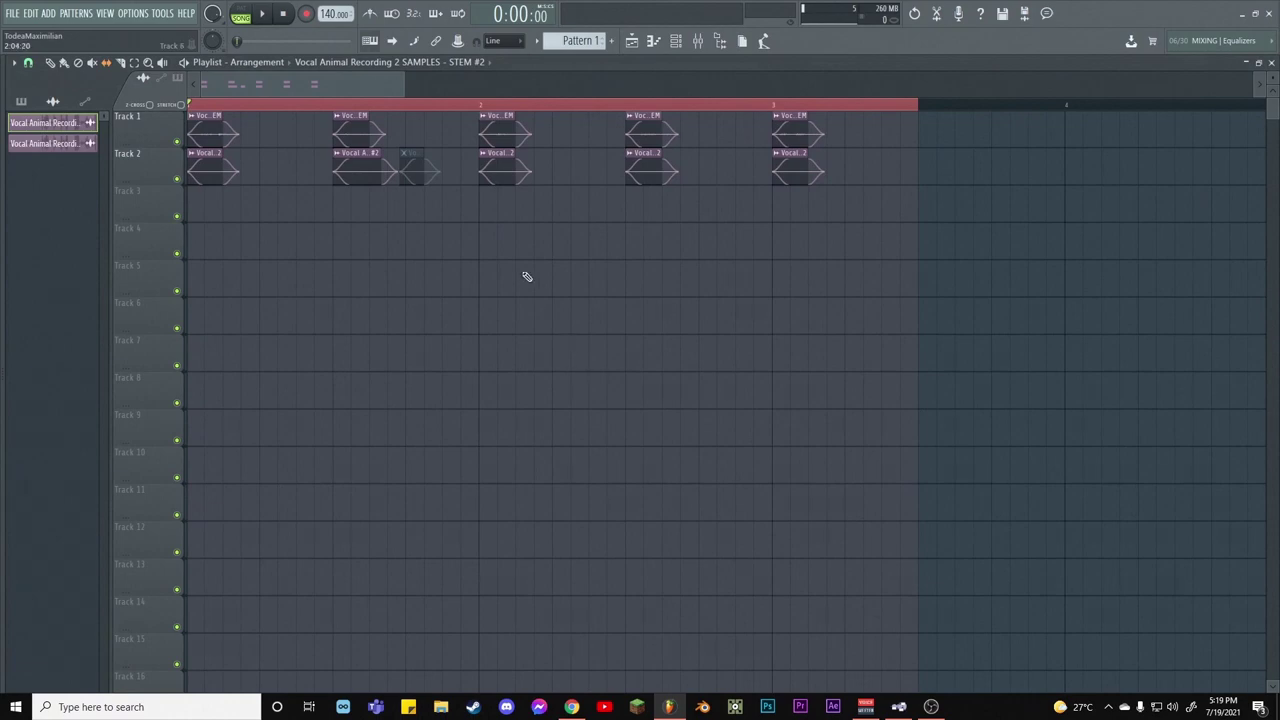
Browse to the Chalk Brick SAMPLES 1 folder under Rock, Crunchy & Crisp Sounds and find its Texture samples
mouse_move(24, 400)
mouse_move(183, 445)
mouse_move(3, 420)
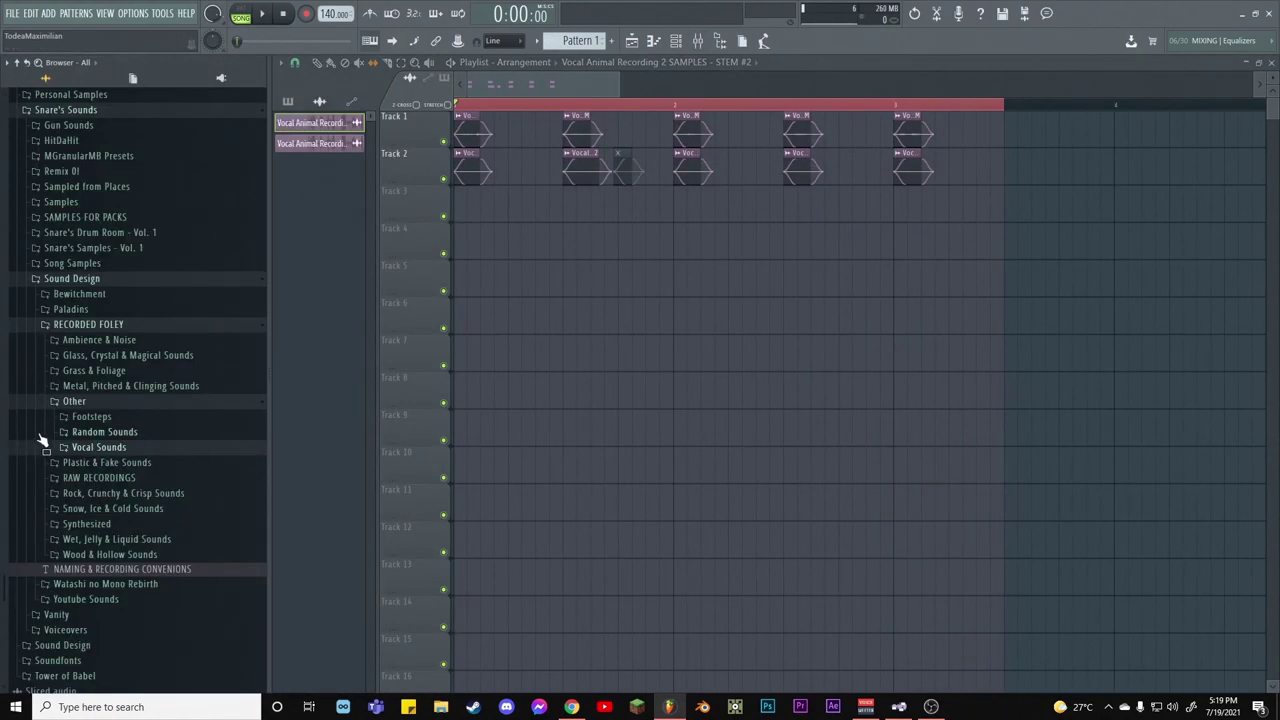
click(90, 495)
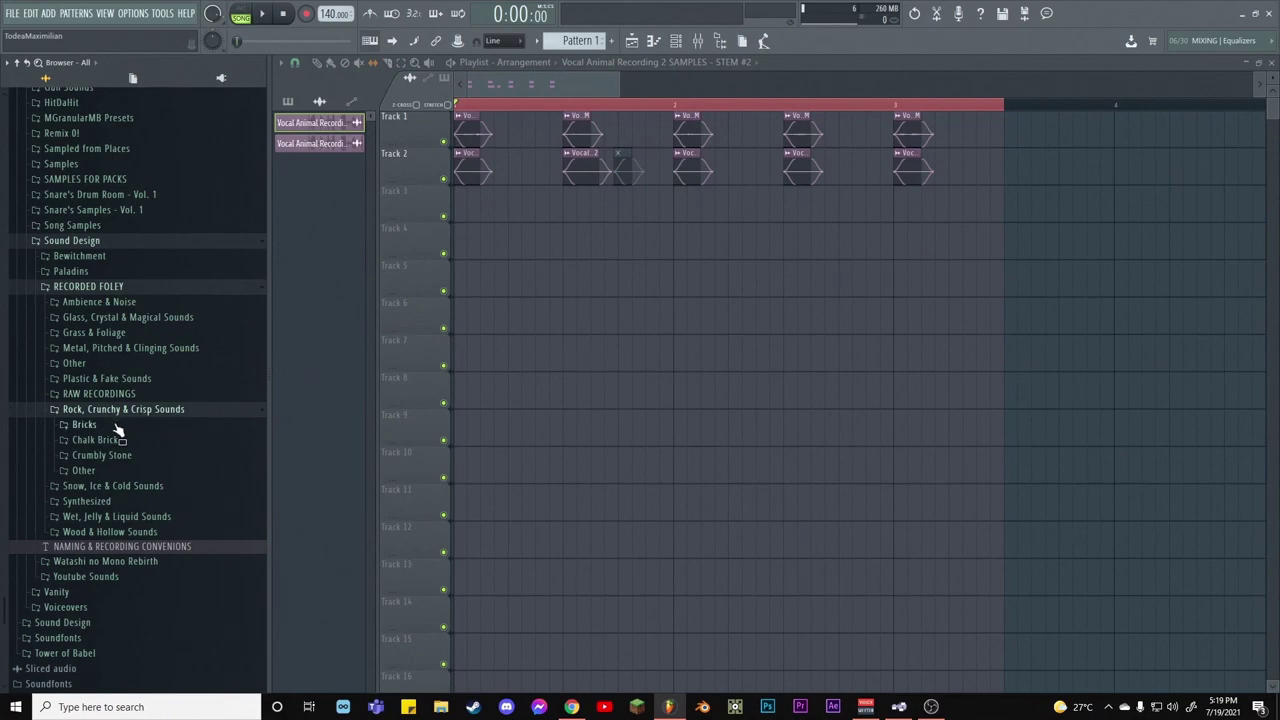
click(110, 441)
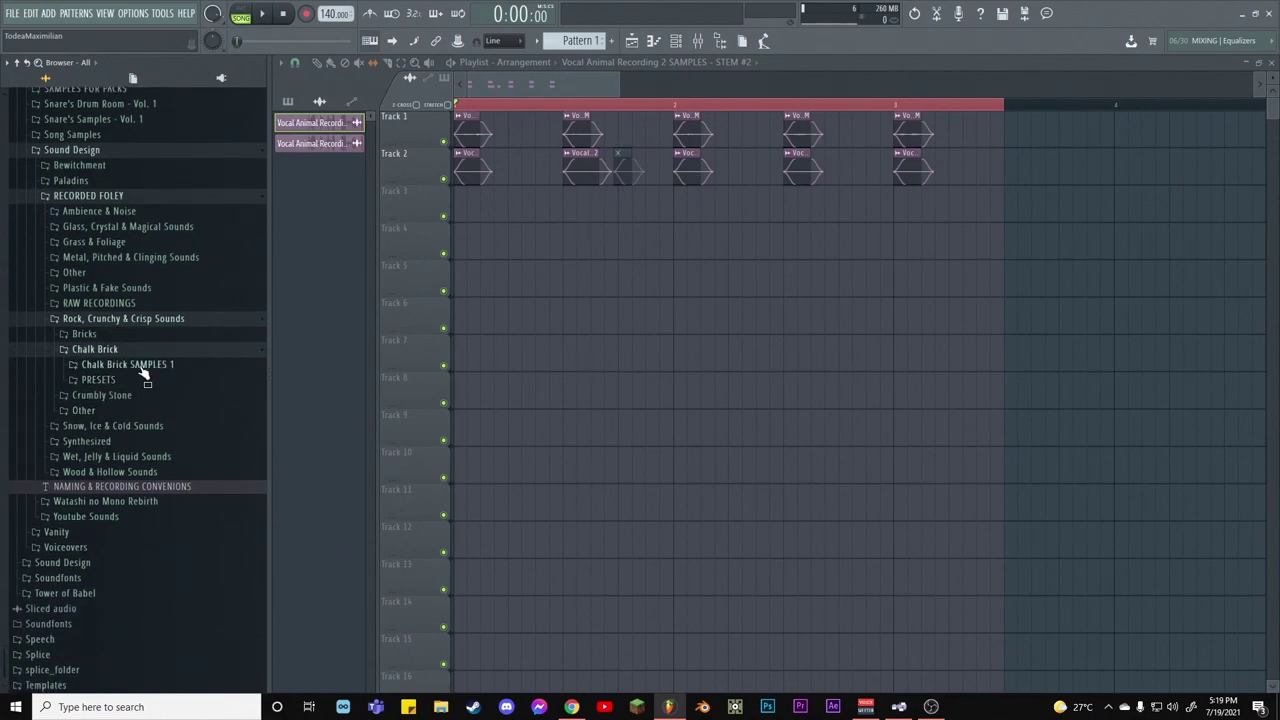
click(141, 366)
scroll(135, 381, down, 10)
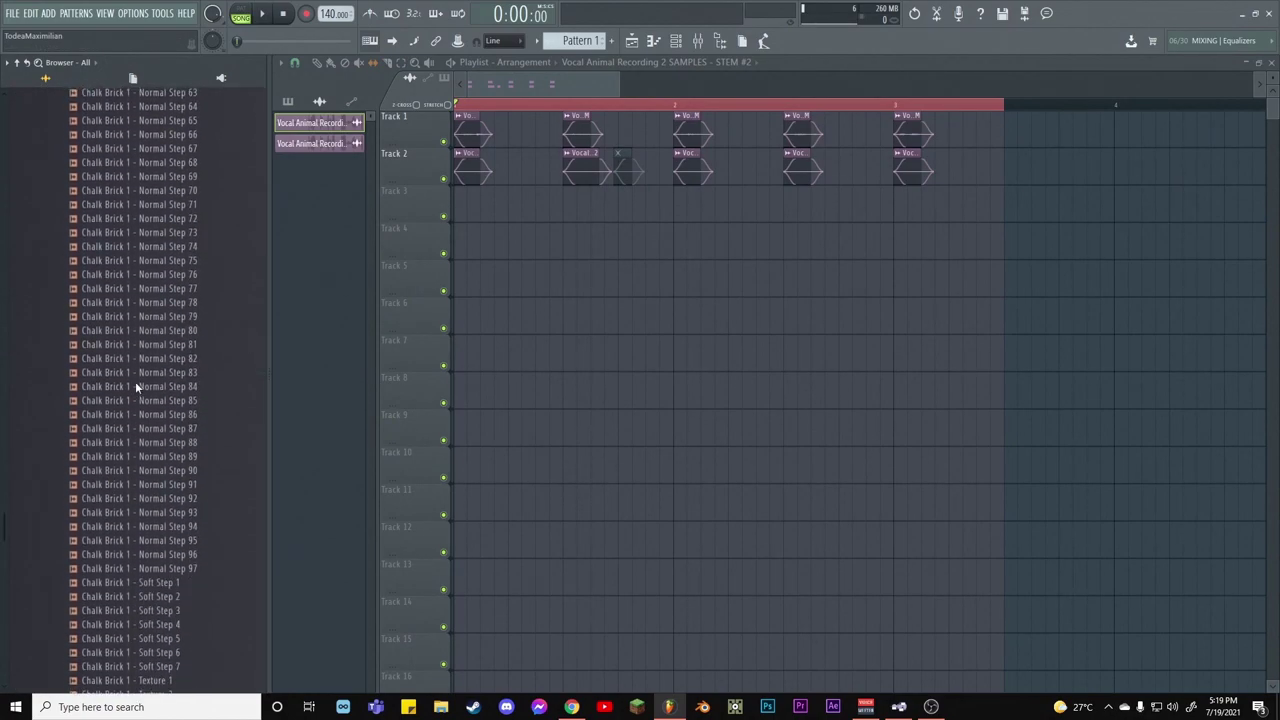
scroll(135, 381, up, 4)
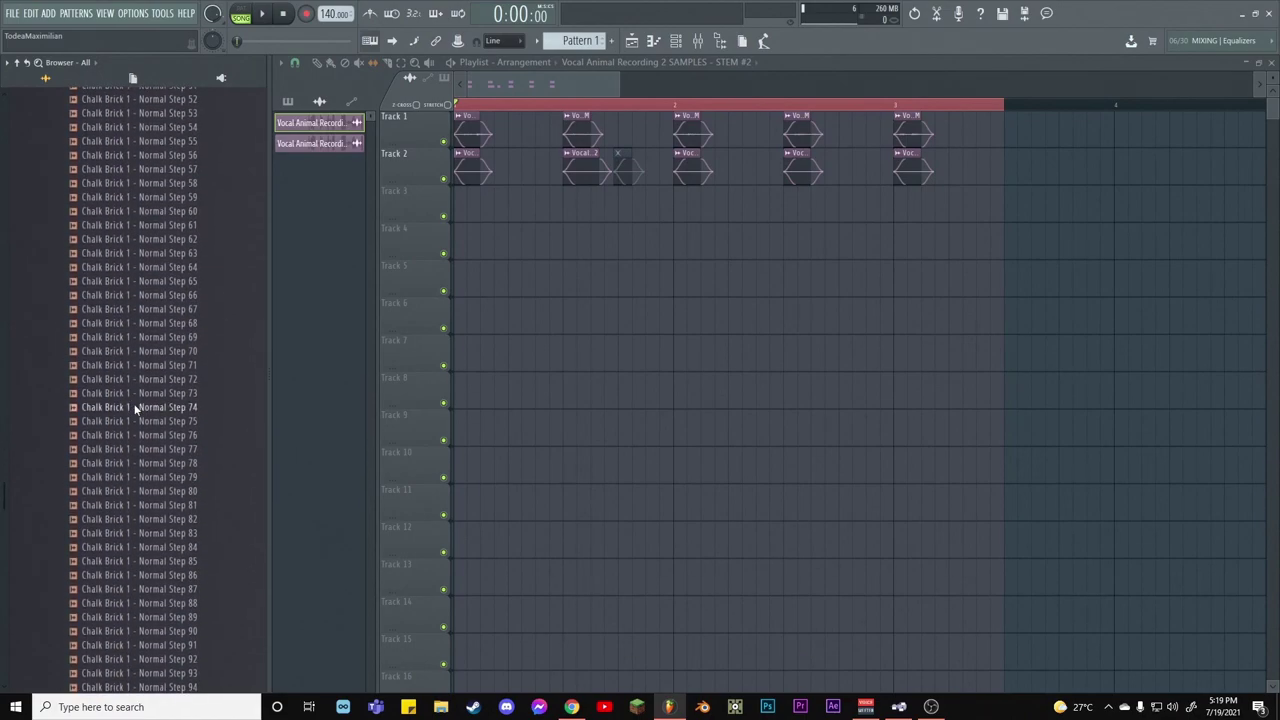
scroll(135, 408, down, 12)
scroll(138, 330, down, 4)
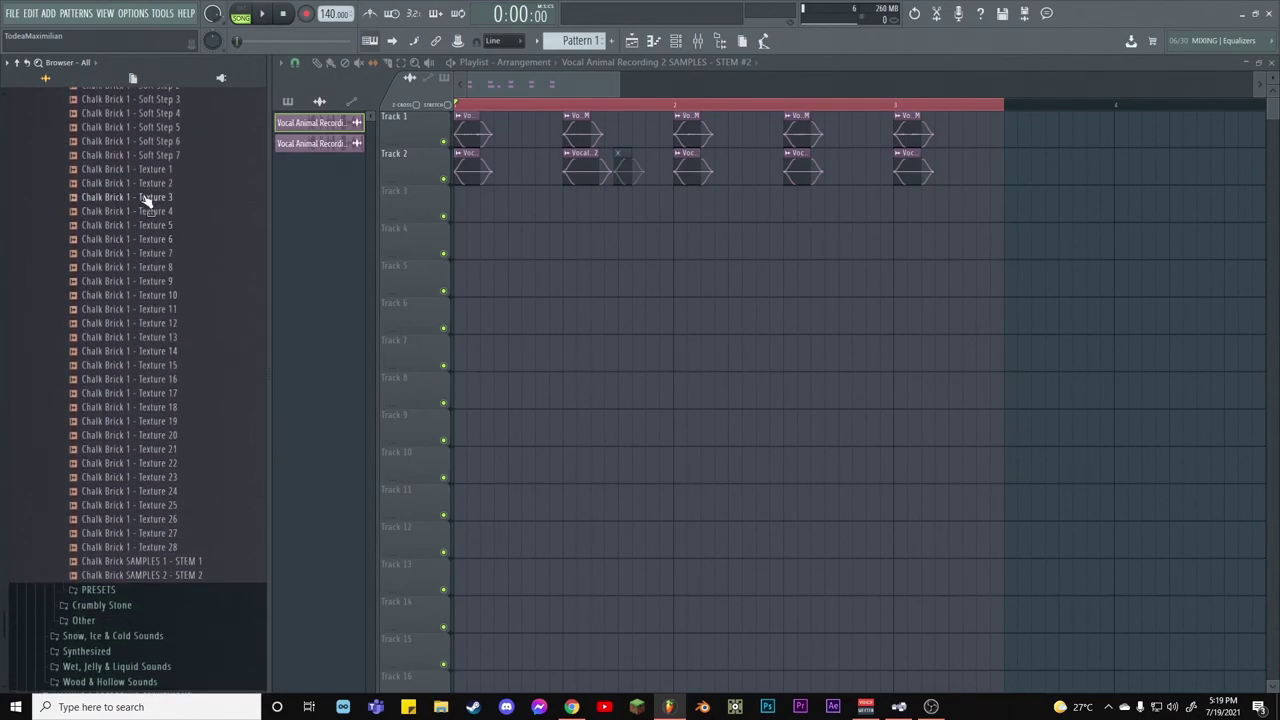
Audition the samples Chalk Brick 1 - Texture 1 to 6 and place Texture 6 at the start of Track 3
click(145, 169)
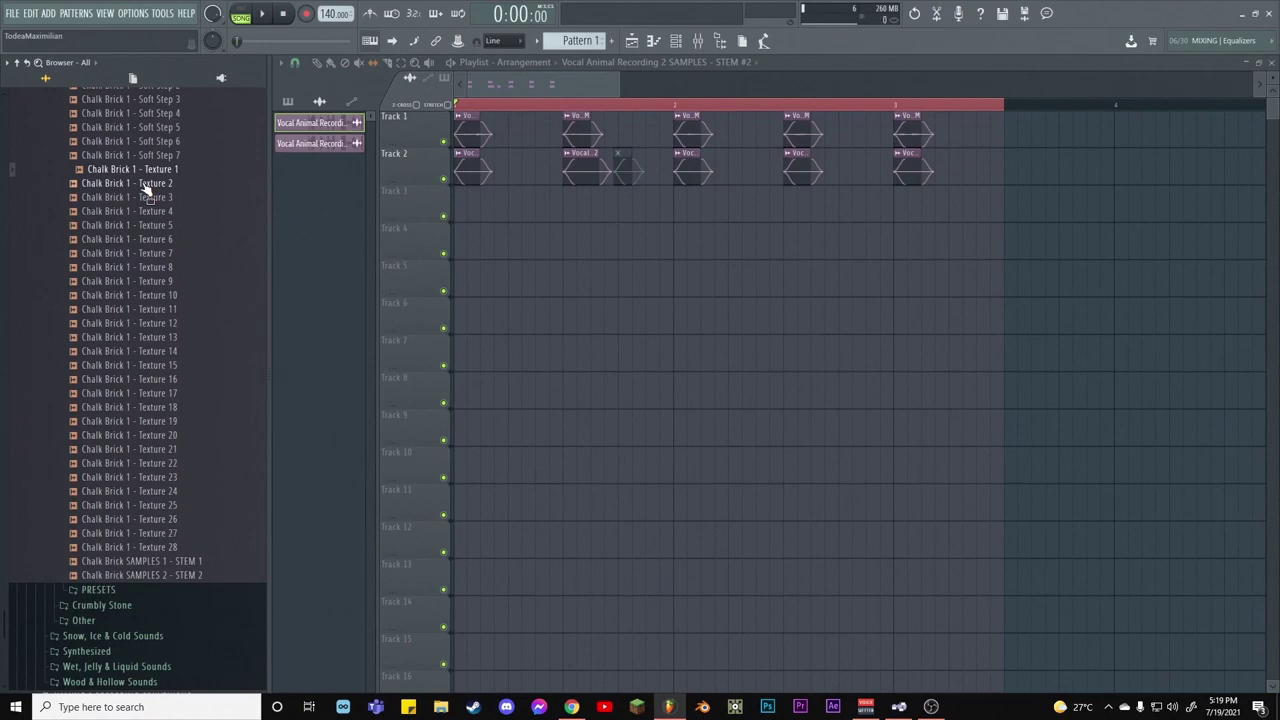
click(145, 184)
click(145, 198)
click(147, 211)
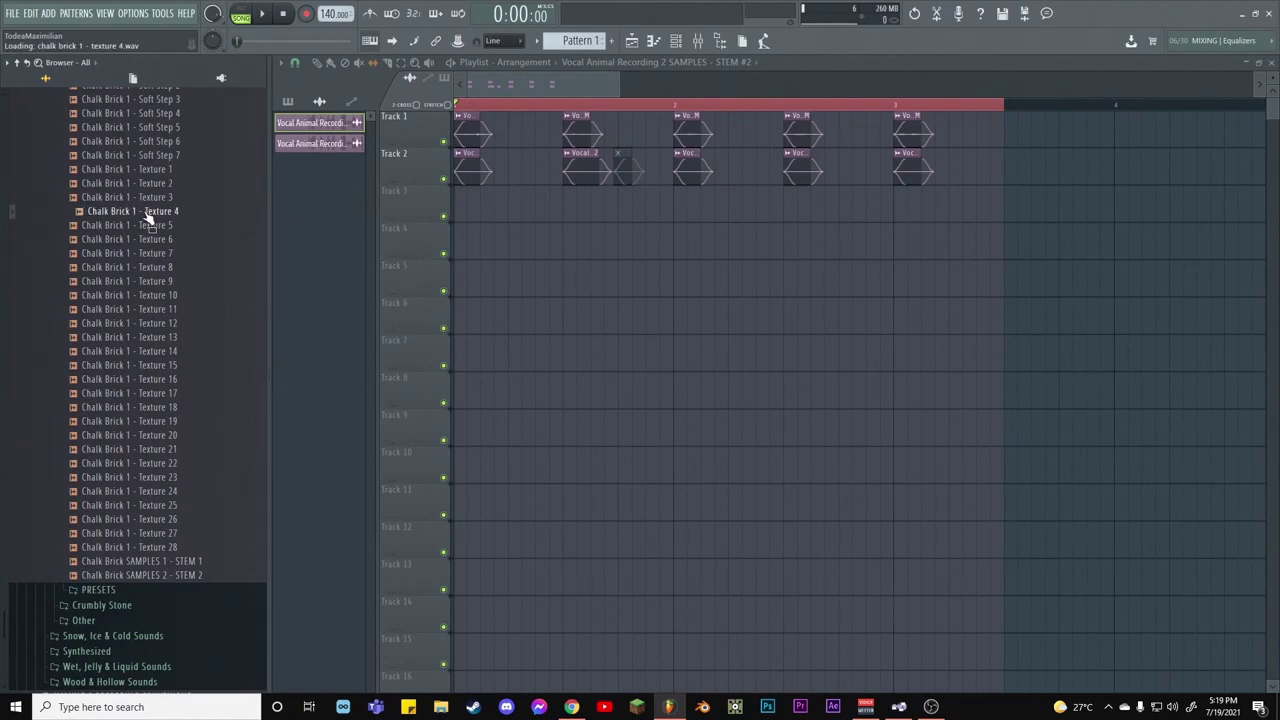
click(145, 225)
click(145, 239)
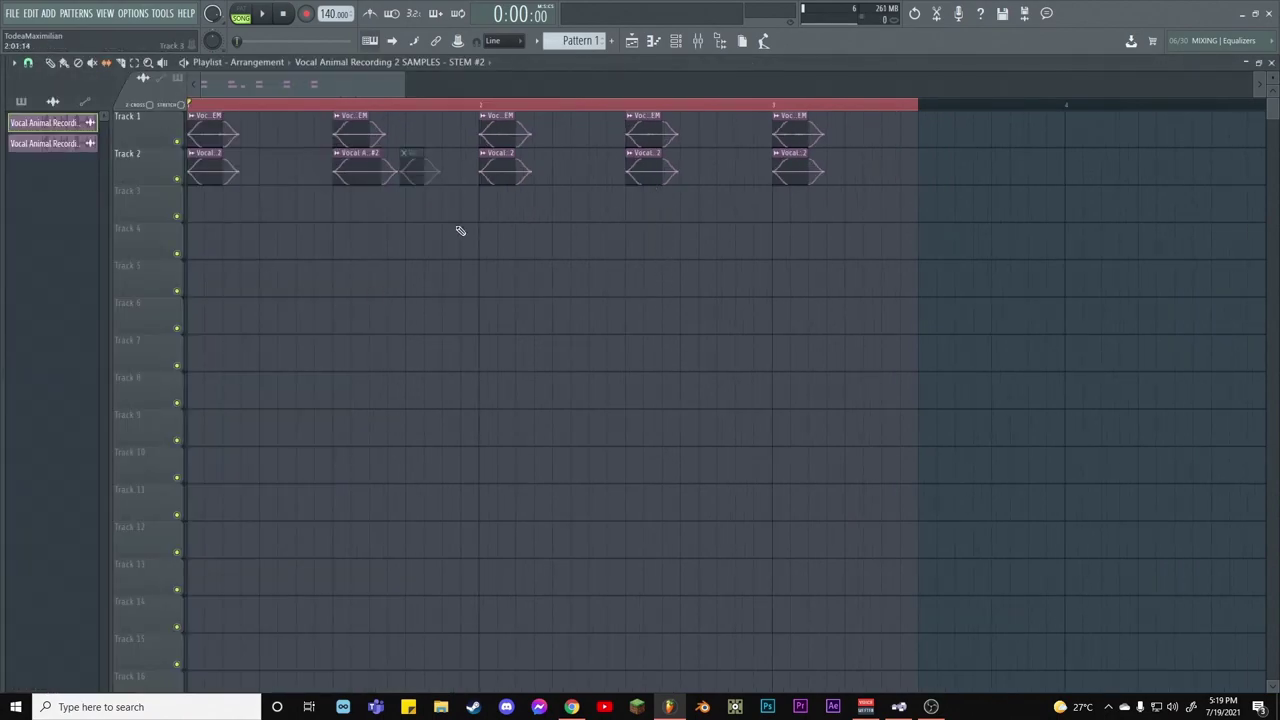
mouse_move(10, 250)
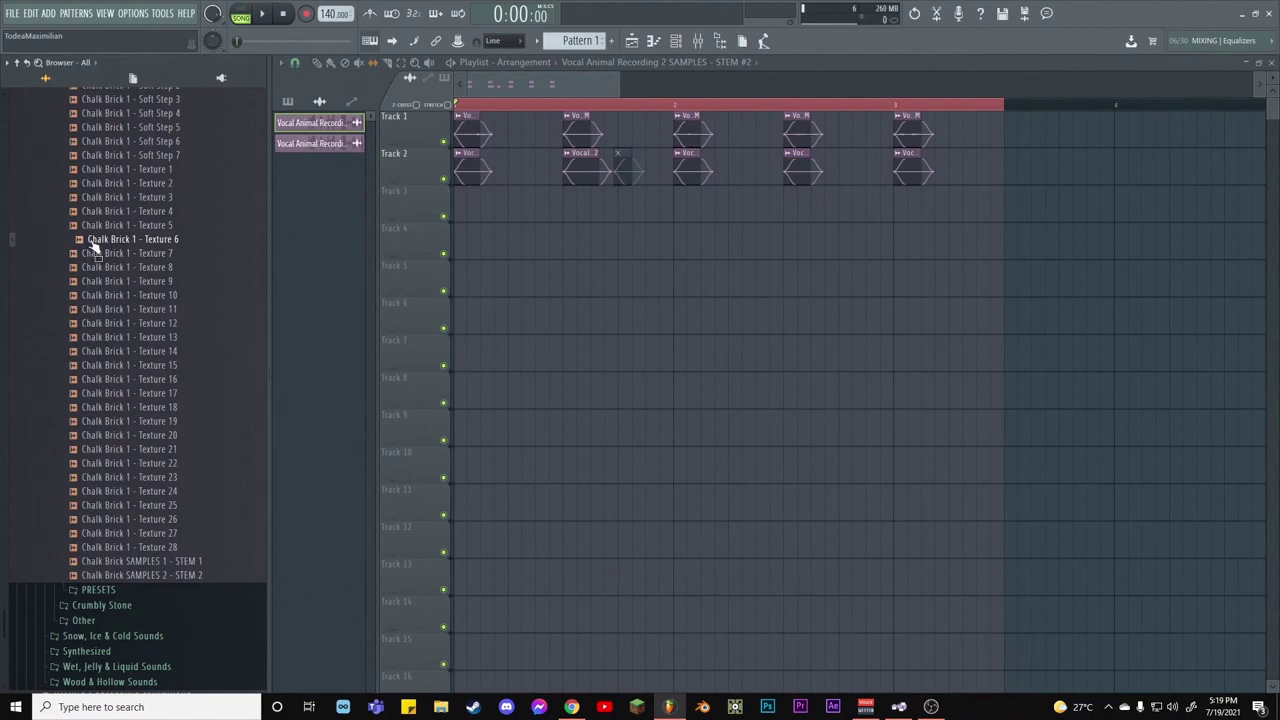
drag(95, 243, 230, 207)
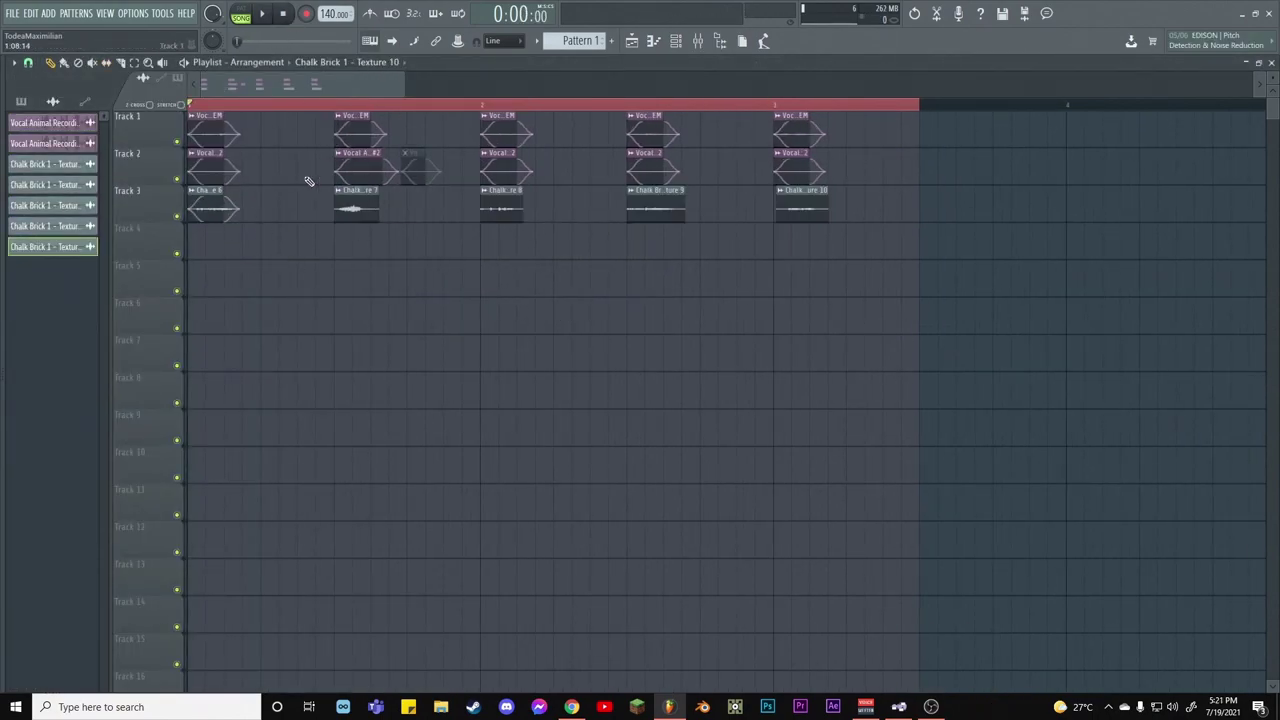
Review the channels' mixer assignments in the channel rack and the effect chains of Insert 2 and Insert 1
click(687, 54)
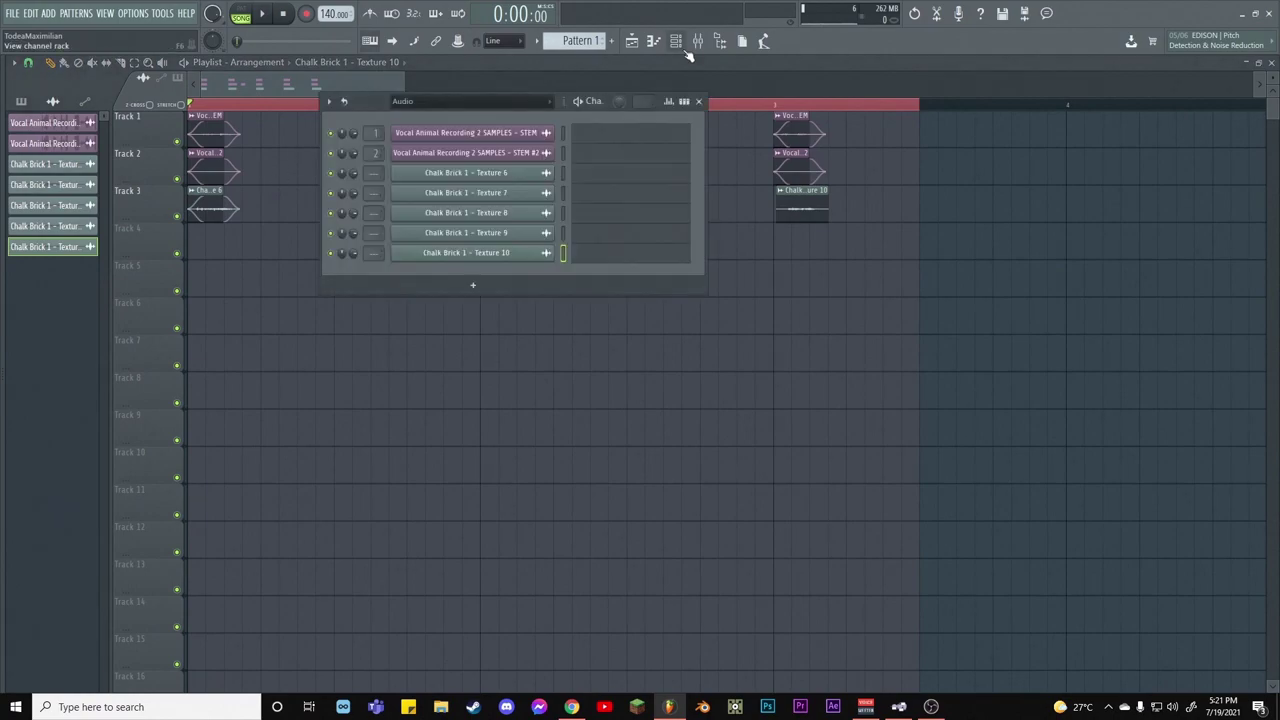
click(675, 41)
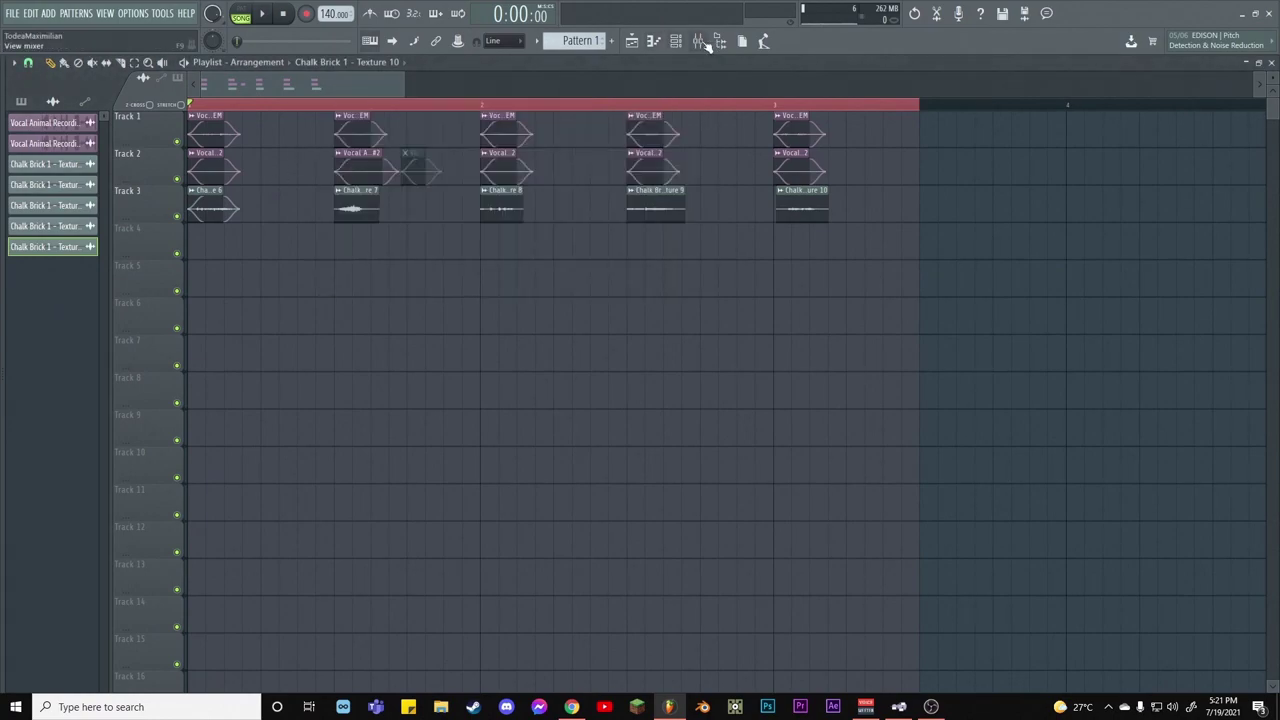
click(700, 42)
click(103, 259)
click(118, 254)
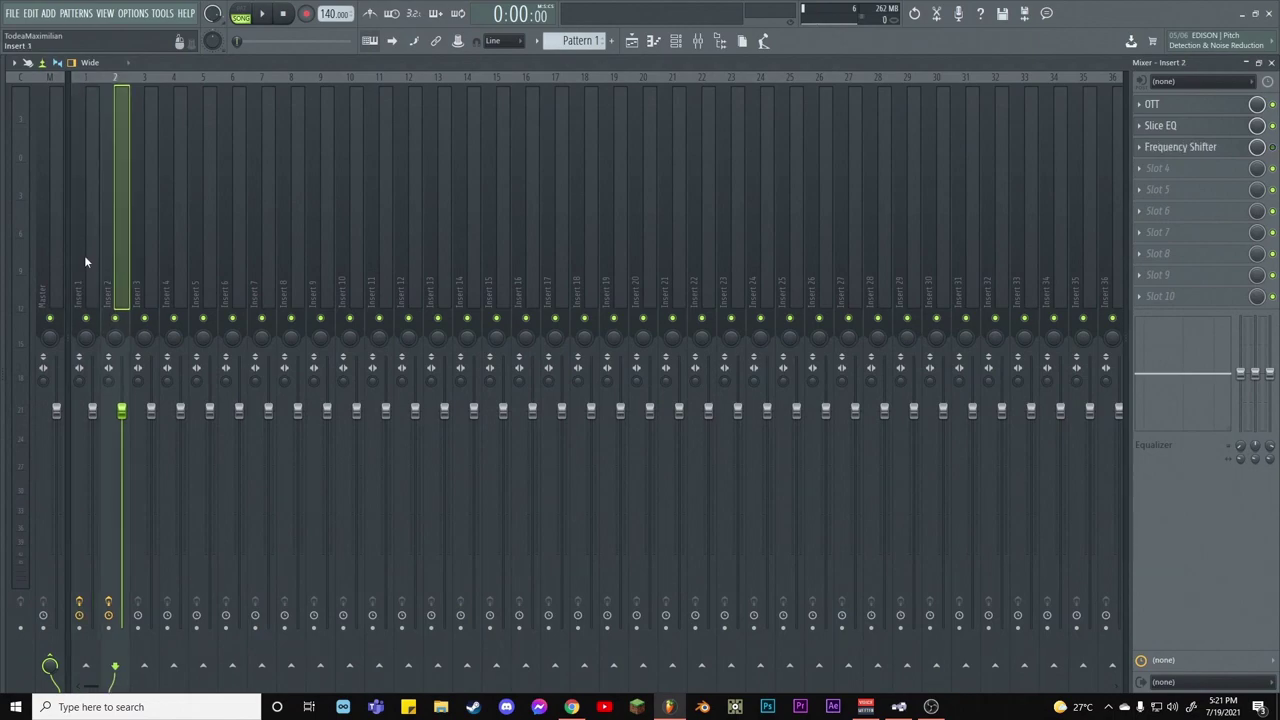
click(86, 256)
click(1271, 62)
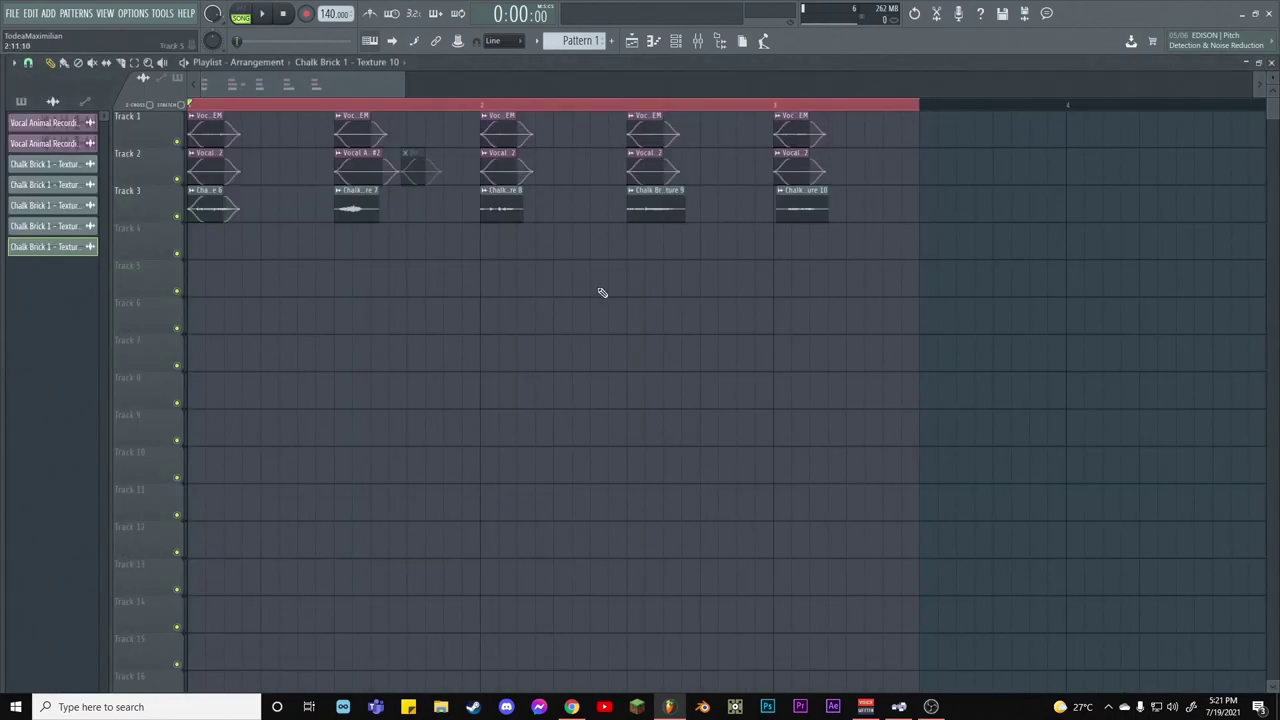
Check the Chalk Brick 1 - Texture 8 clip's channel settings, and review Slice EQ and OTT on mixer Insert 3
double_click(516, 214)
click(484, 229)
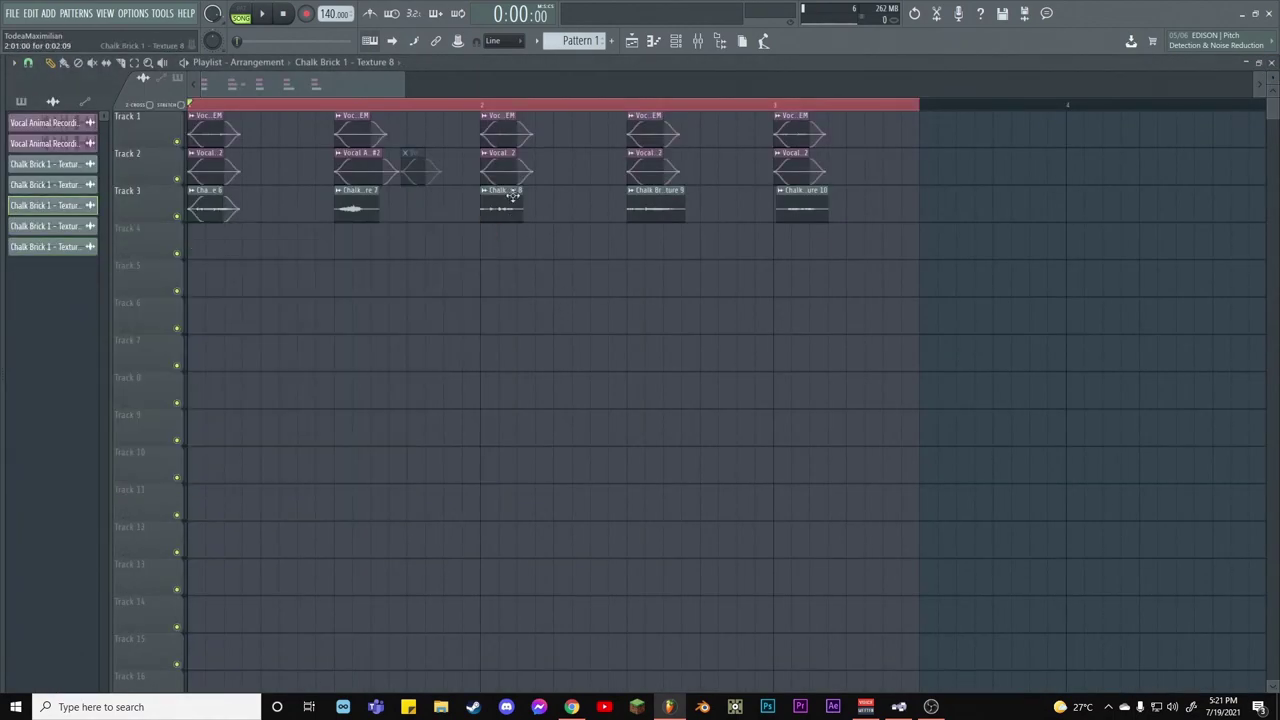
click(676, 41)
key(F9)
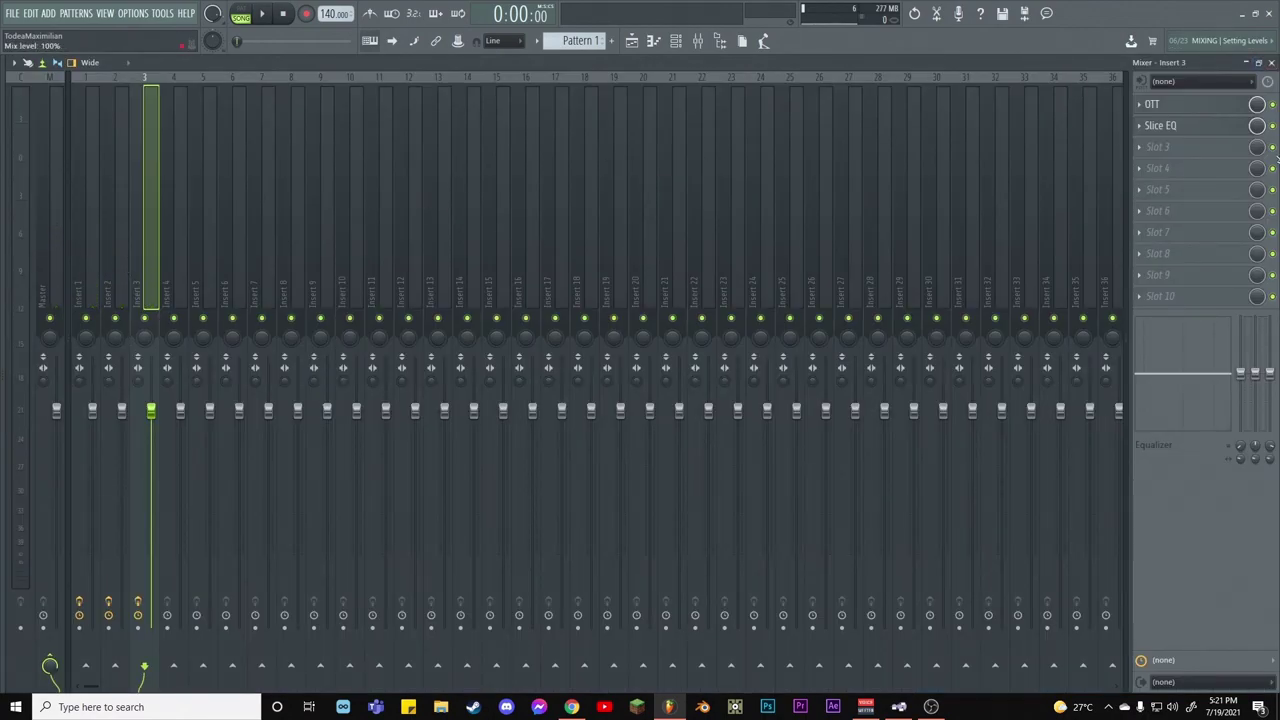
click(1222, 128)
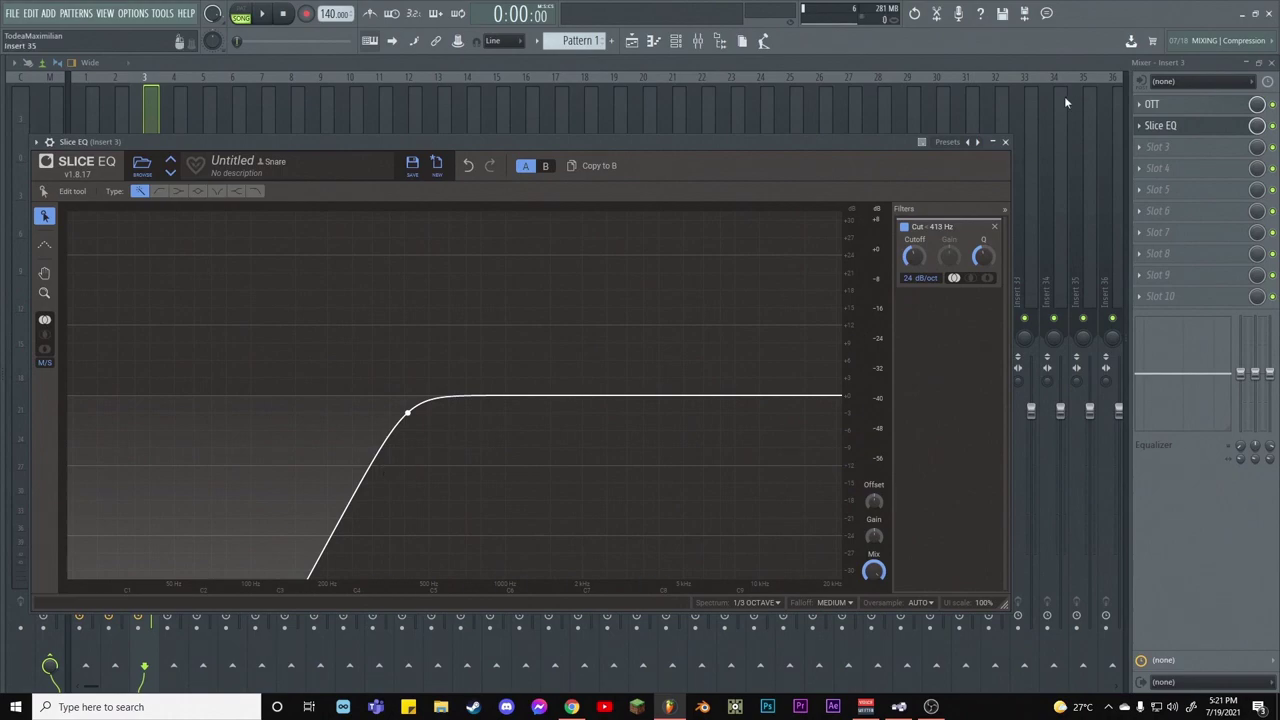
click(1008, 143)
click(1152, 104)
click(200, 126)
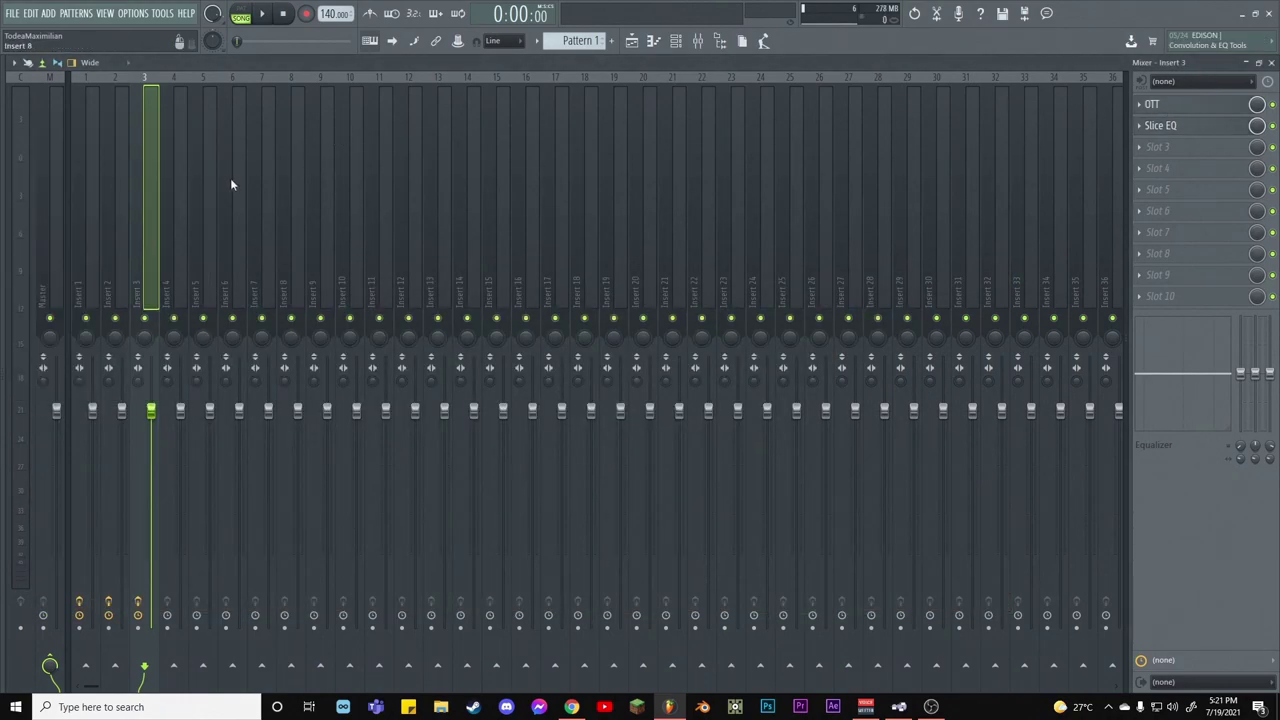
Review the effects on Insert 2 and Insert 1, and play the three layered tracks while watching their mixer levels
click(112, 160)
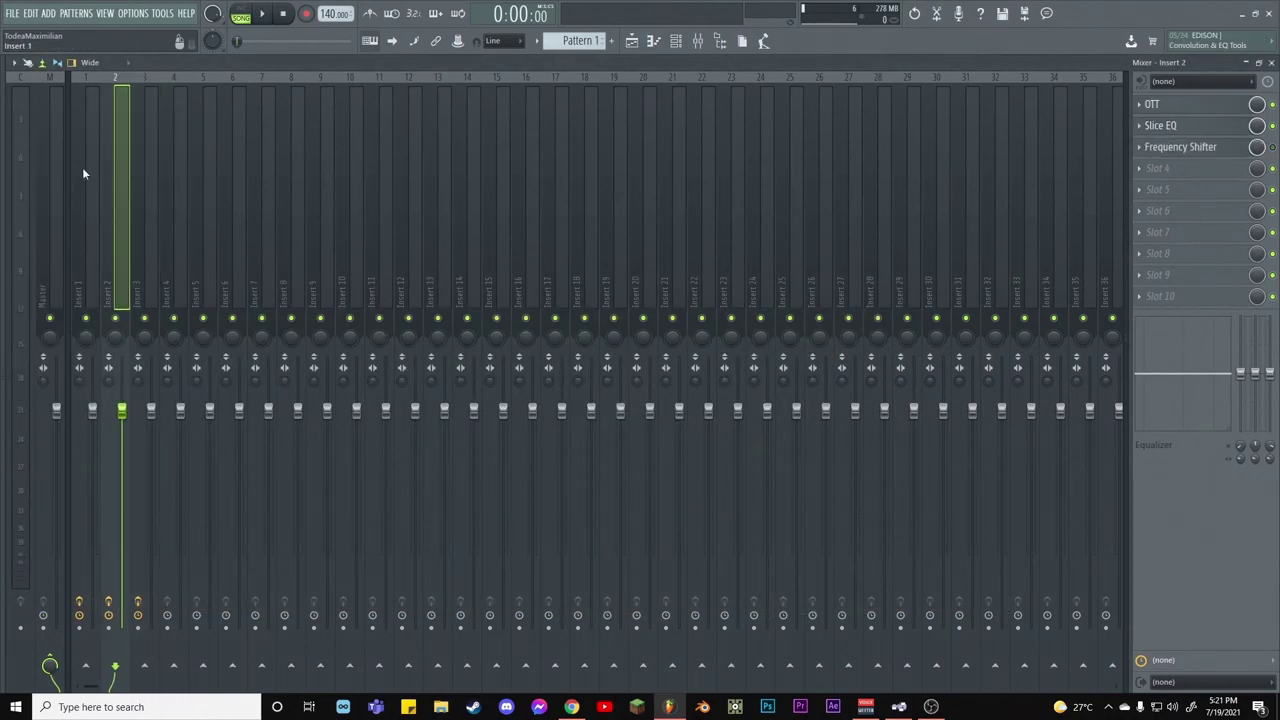
click(82, 167)
click(267, 14)
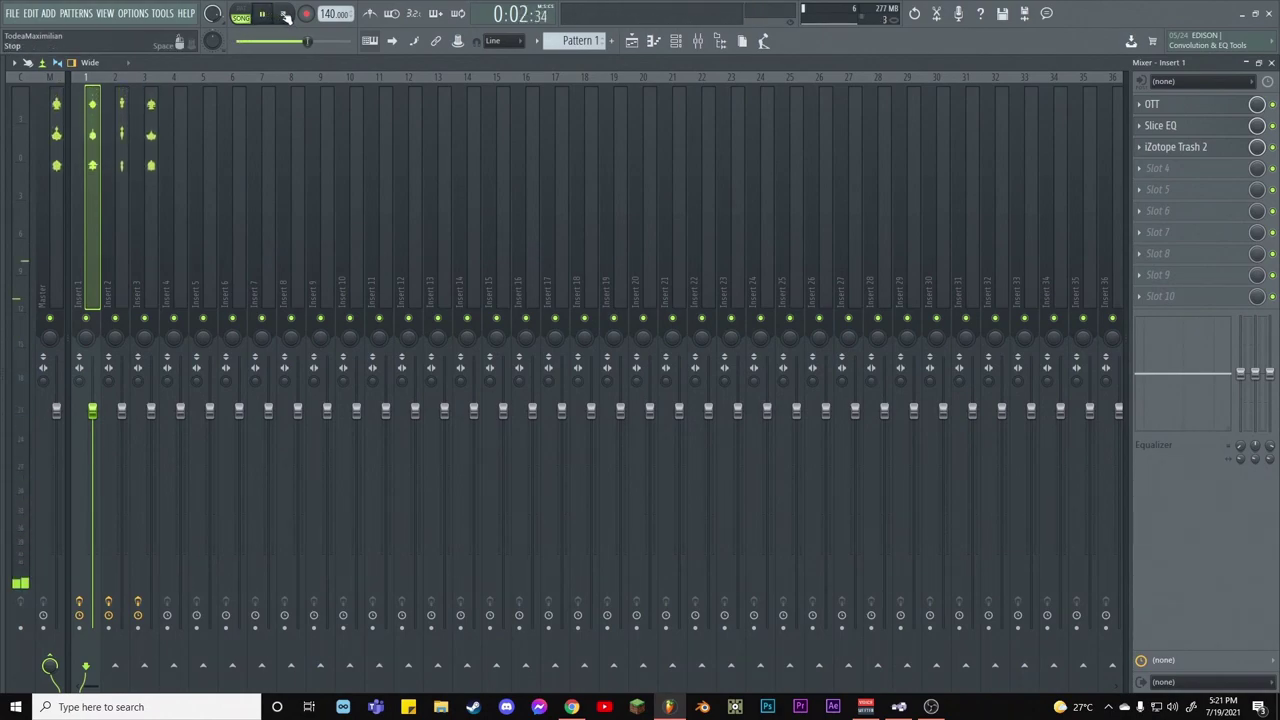
click(284, 15)
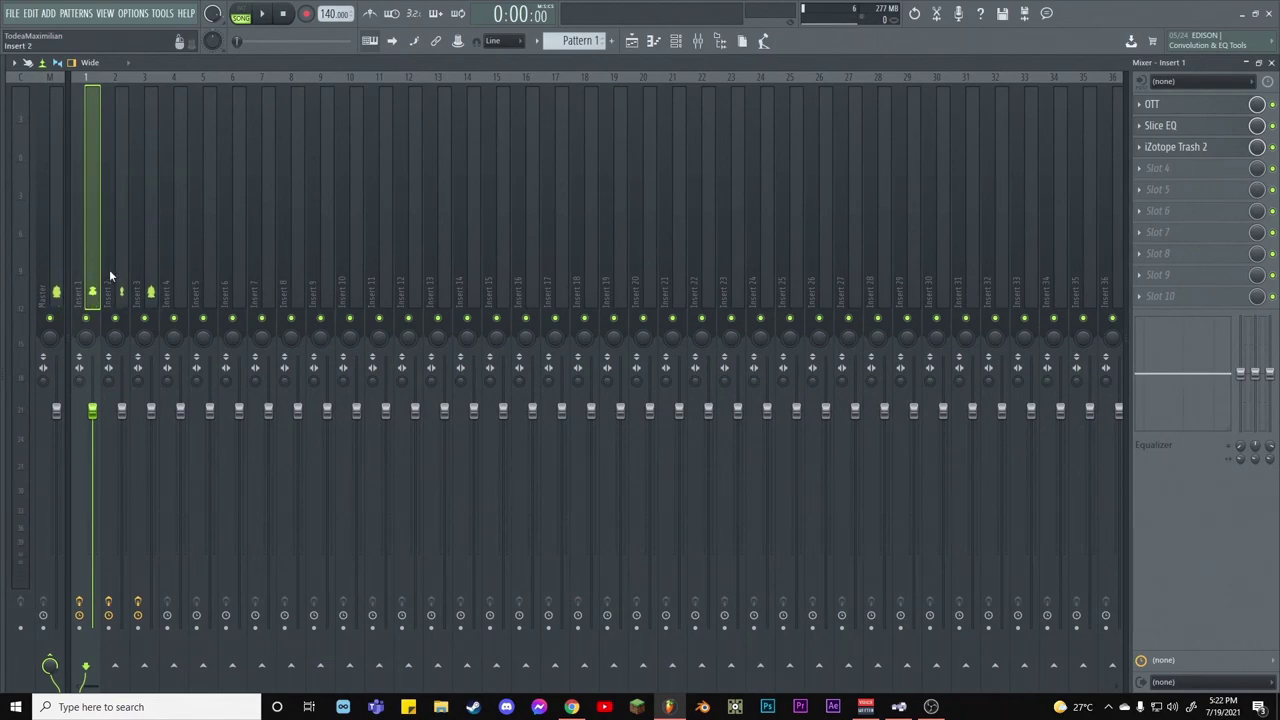
Examine the Maximus settings on mixer Insert 4 and the routing of Insert 3 and Insert 2 into it
drag(120, 266, 143, 266)
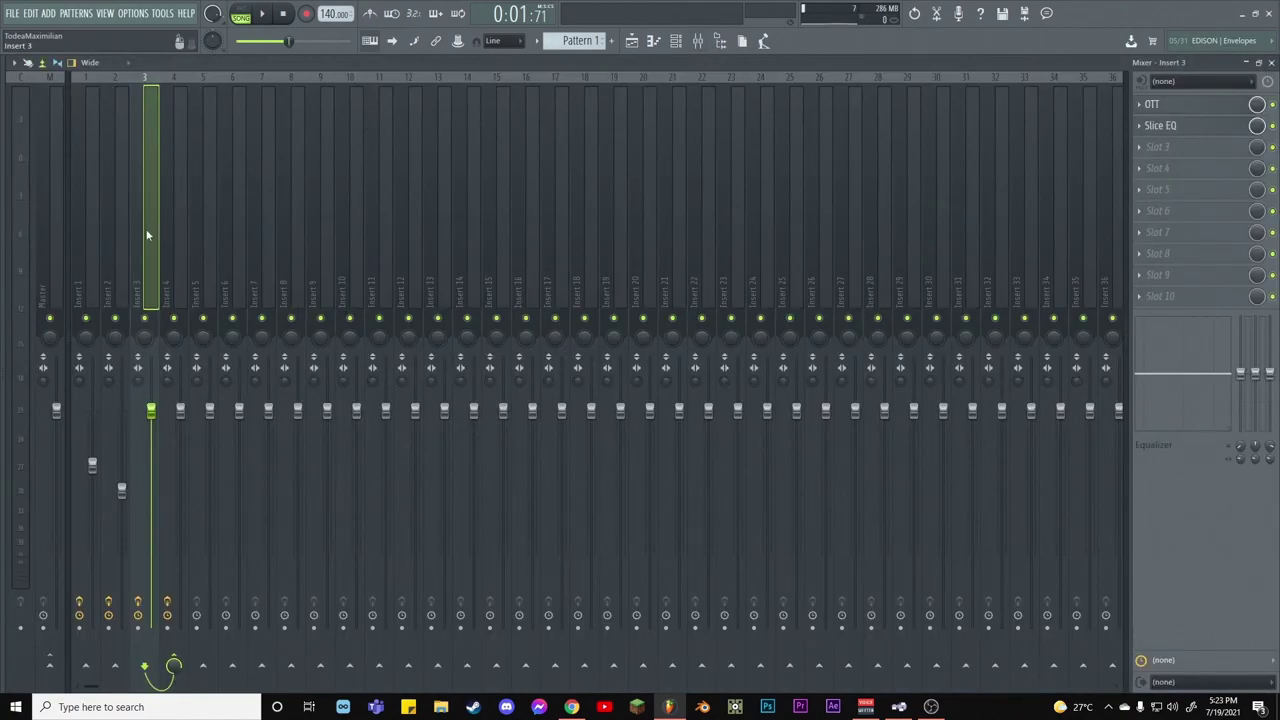
click(180, 229)
click(1162, 104)
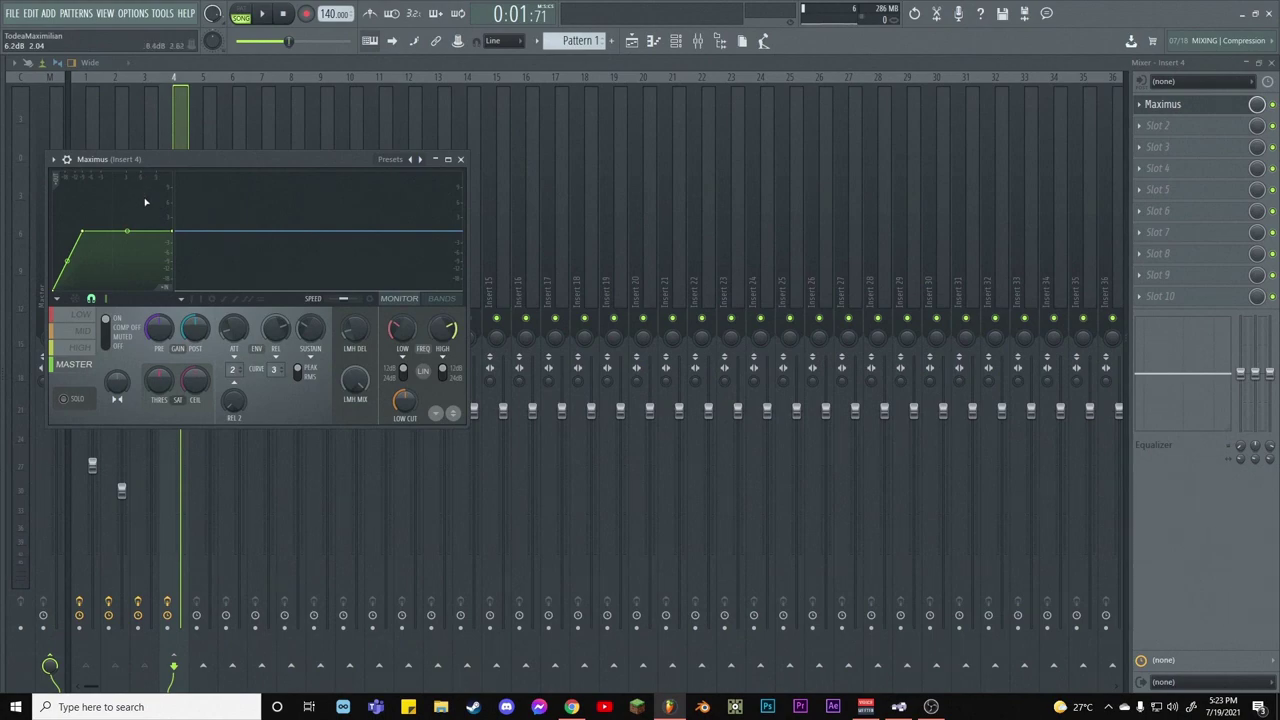
drag(268, 159, 636, 170)
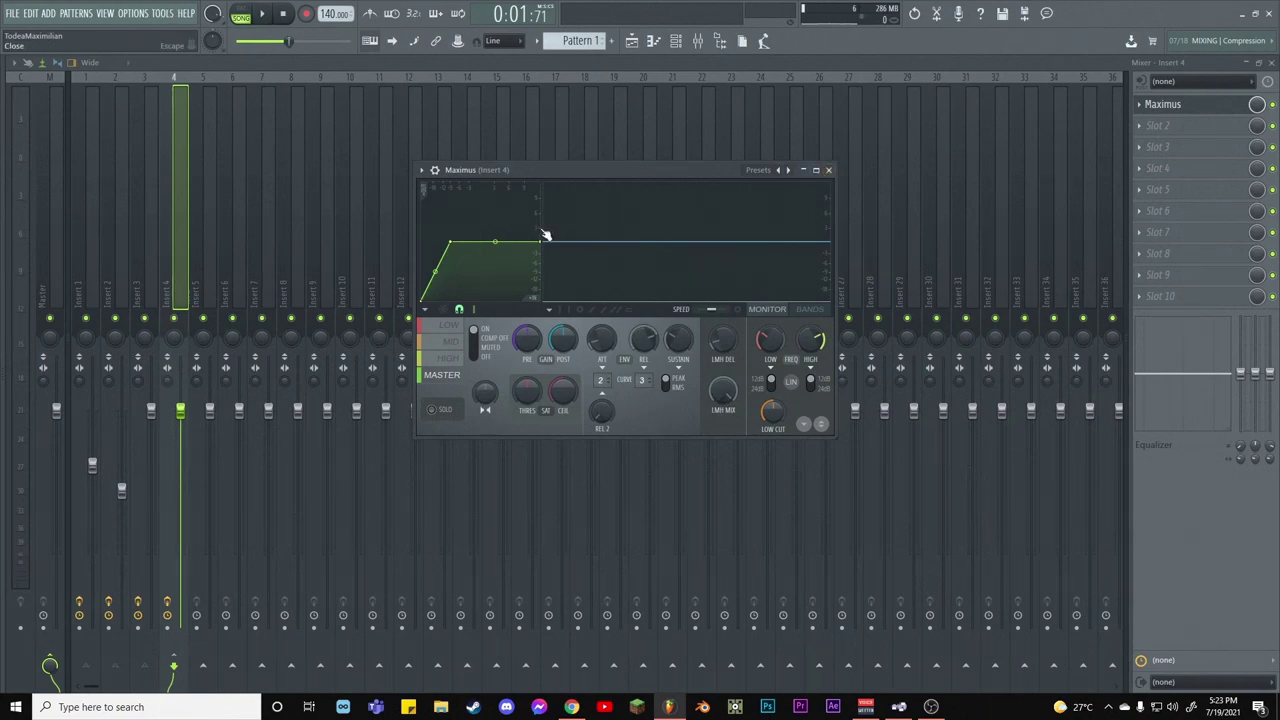
click(829, 170)
click(141, 268)
click(112, 267)
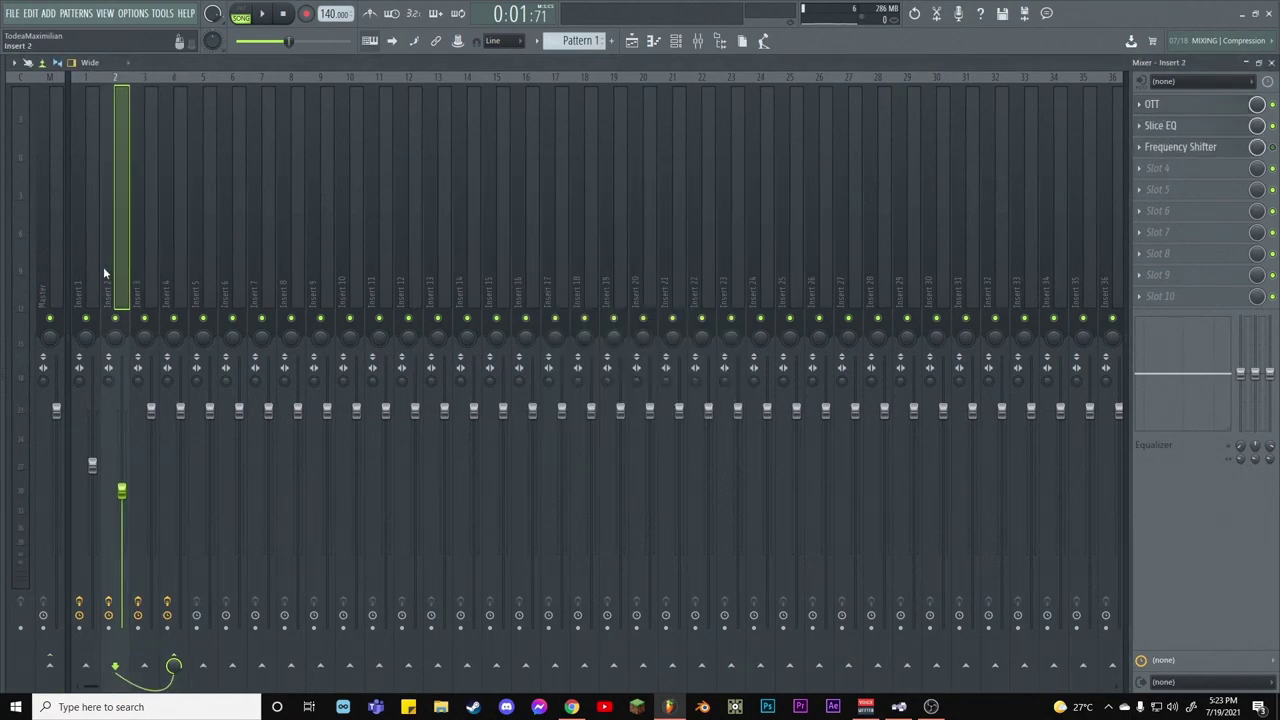
Play the layered tracks while soloing mixer Insert 2 and Insert 1 in turn, and stop with all inserts unmuted
click(89, 285)
click(105, 272)
click(263, 14)
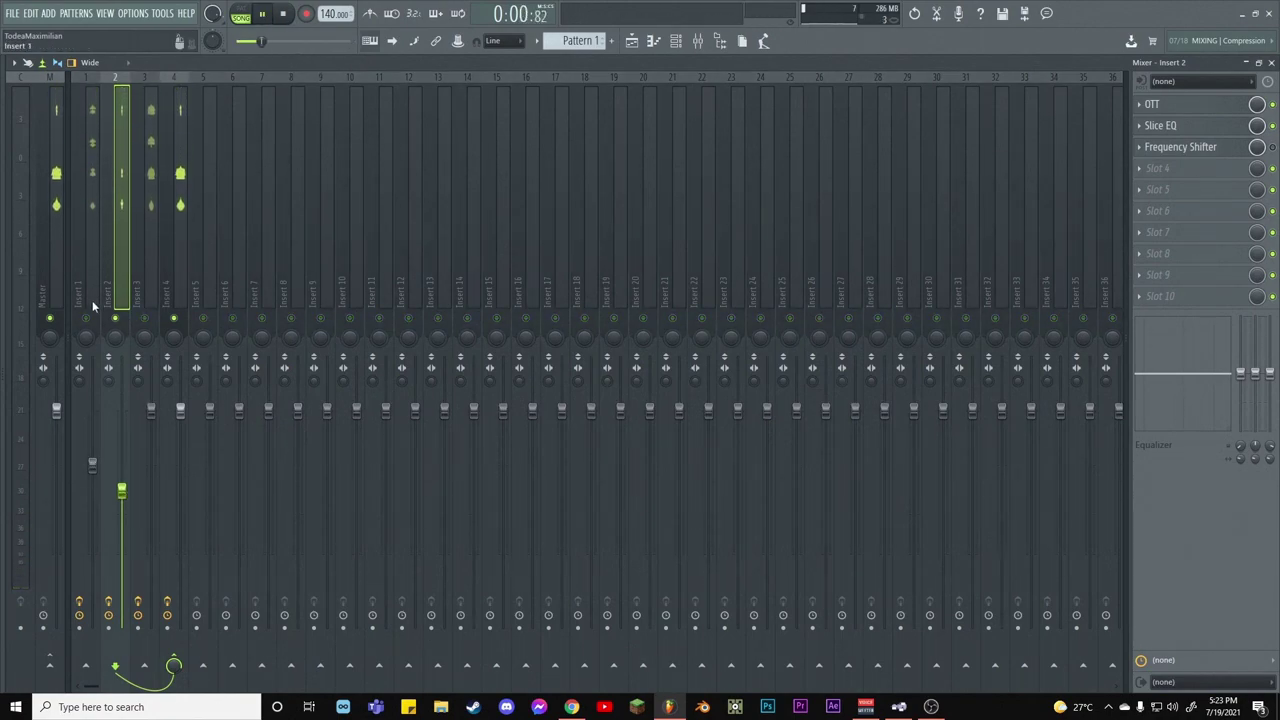
click(86, 318)
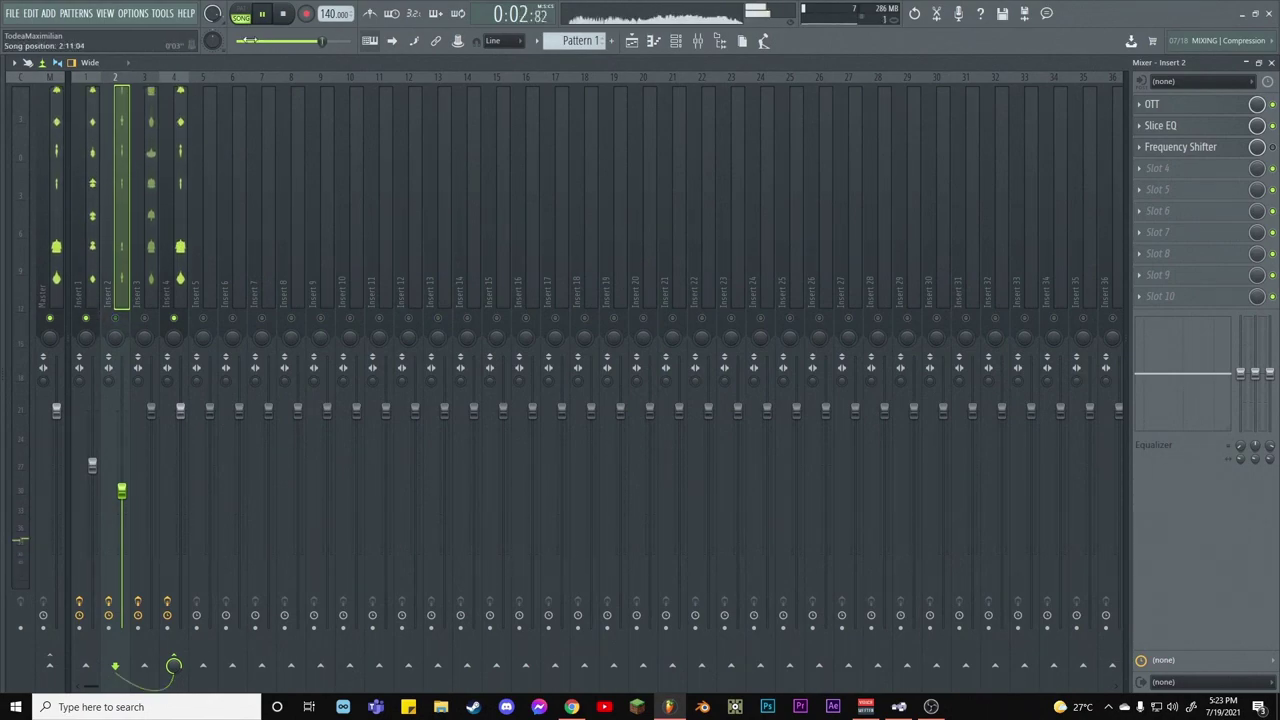
key(space)
right_click(115, 318)
Review the effect chains on Insert 1, Insert 2 and Insert 3, check Maximus on Insert 4, and close the mixer
click(94, 257)
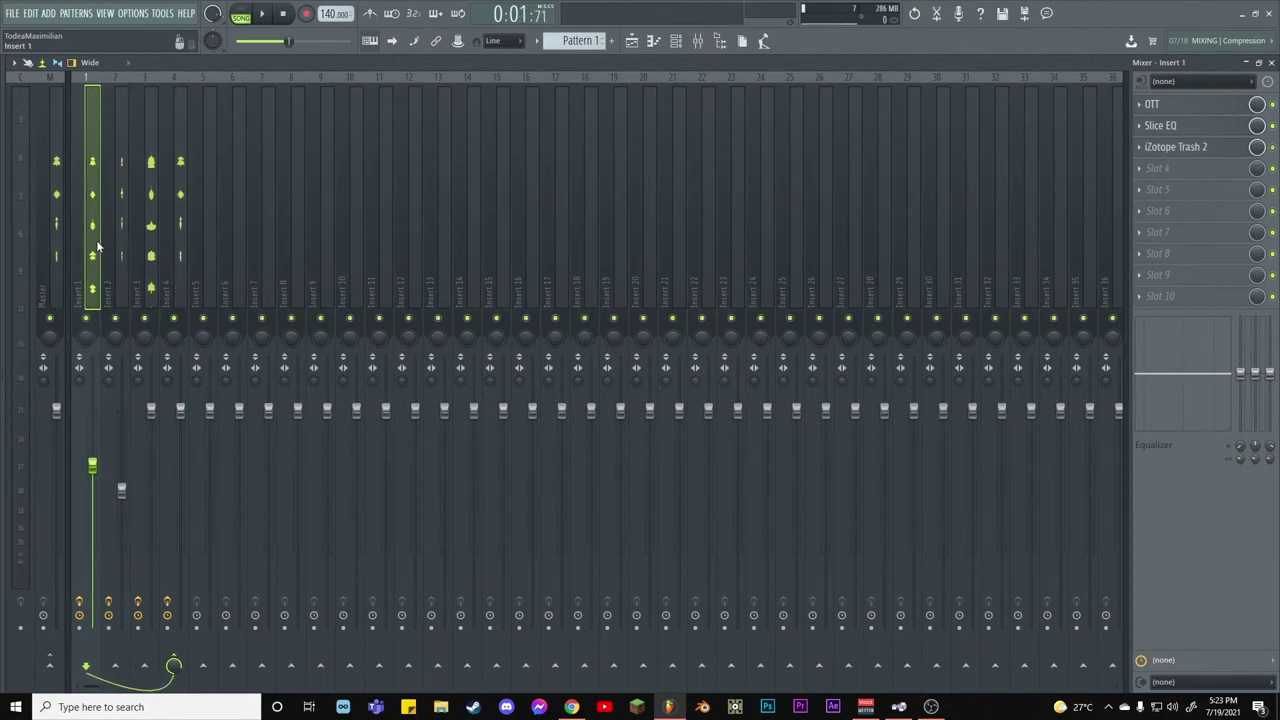
click(124, 175)
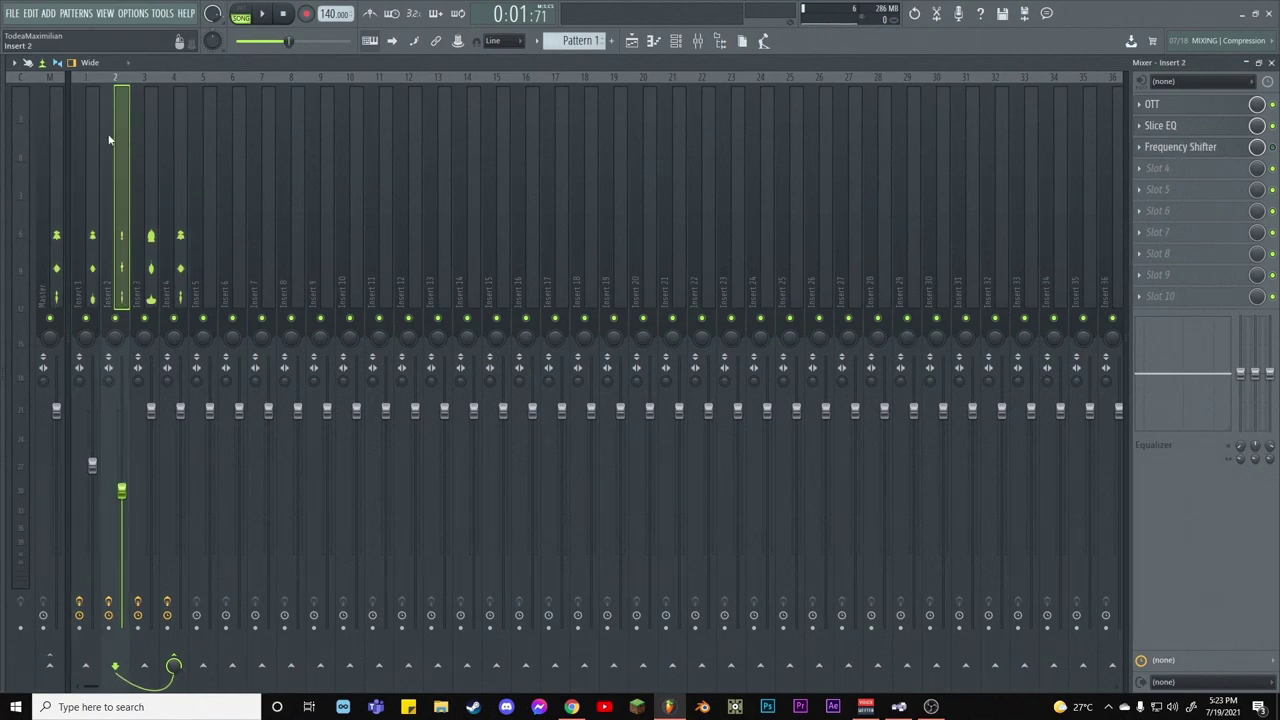
click(145, 161)
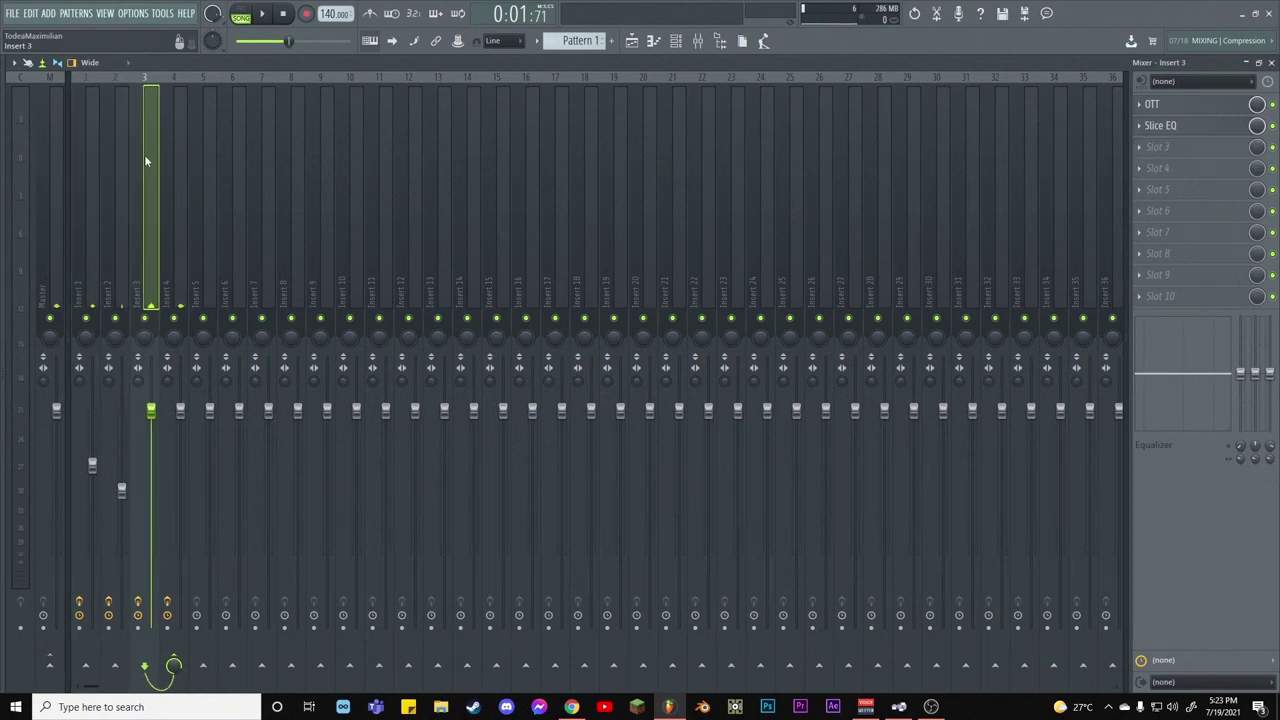
click(174, 206)
click(1180, 104)
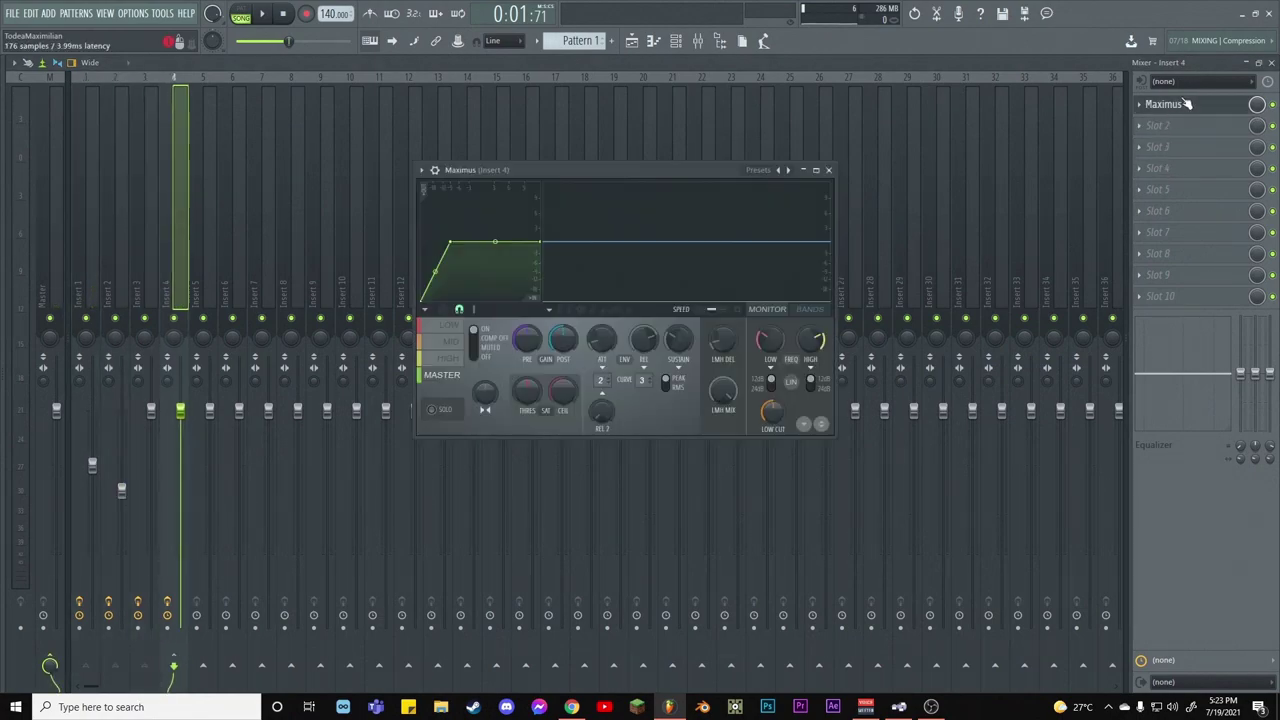
click(1186, 104)
click(1271, 62)
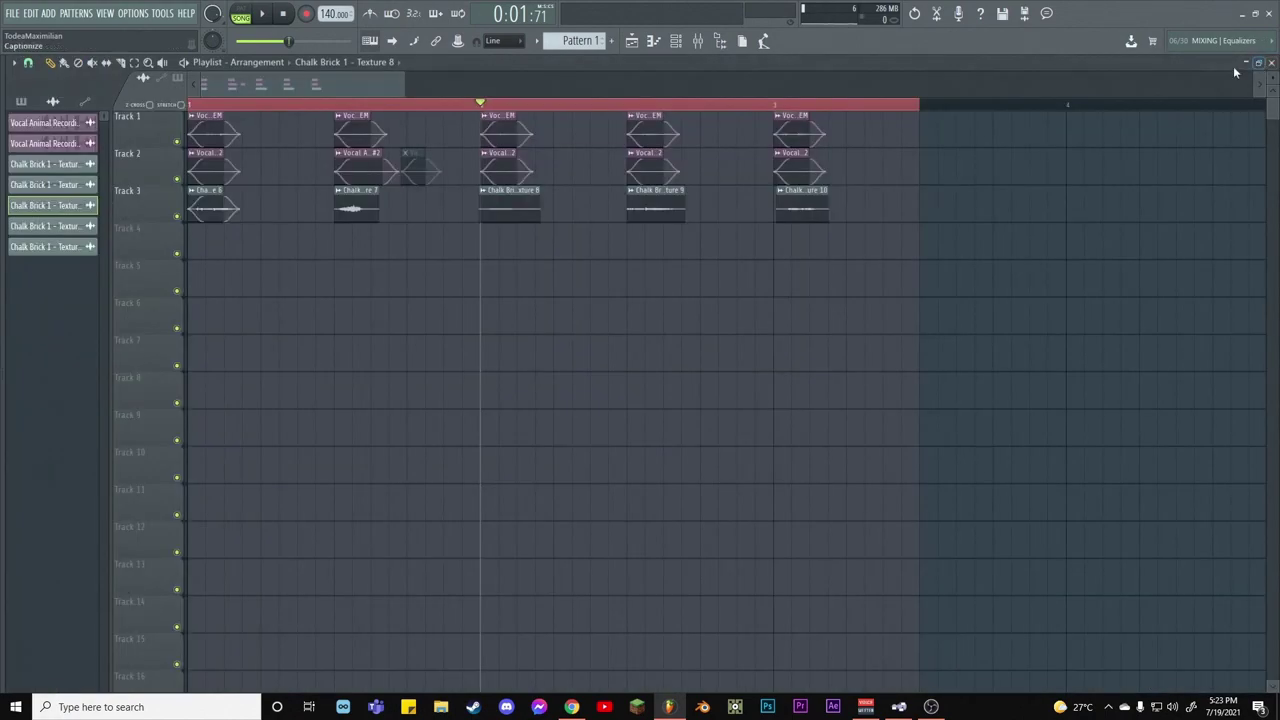
Load Edison into effect slot 10 of mixer Insert 4
scroll(503, 110, down, 5)
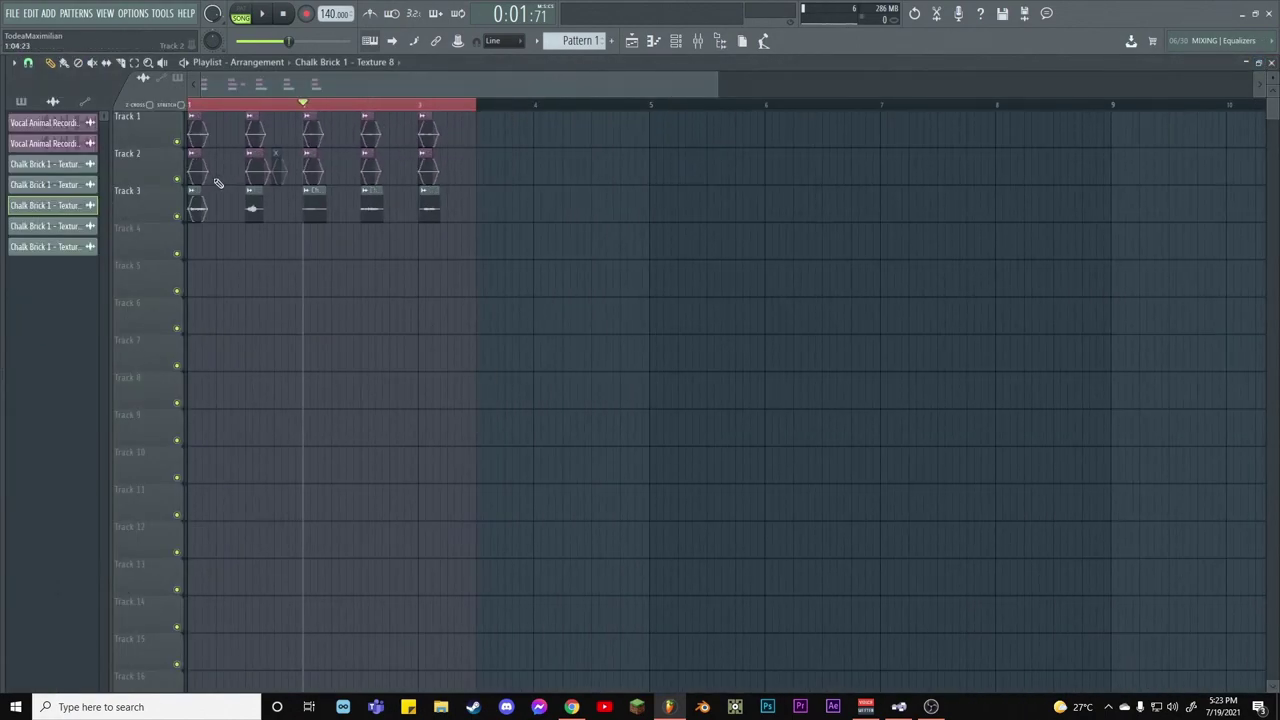
click(703, 43)
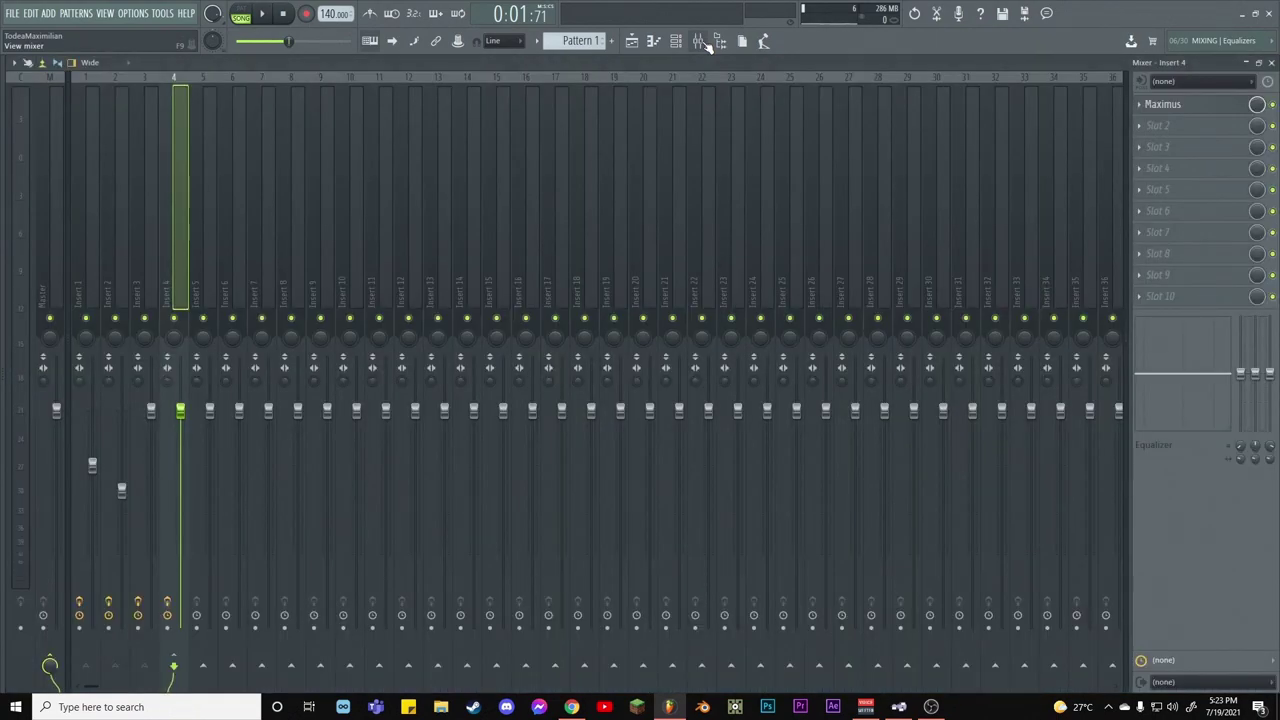
click(703, 43)
click(698, 41)
click(1160, 297)
mouse_move(1093, 333)
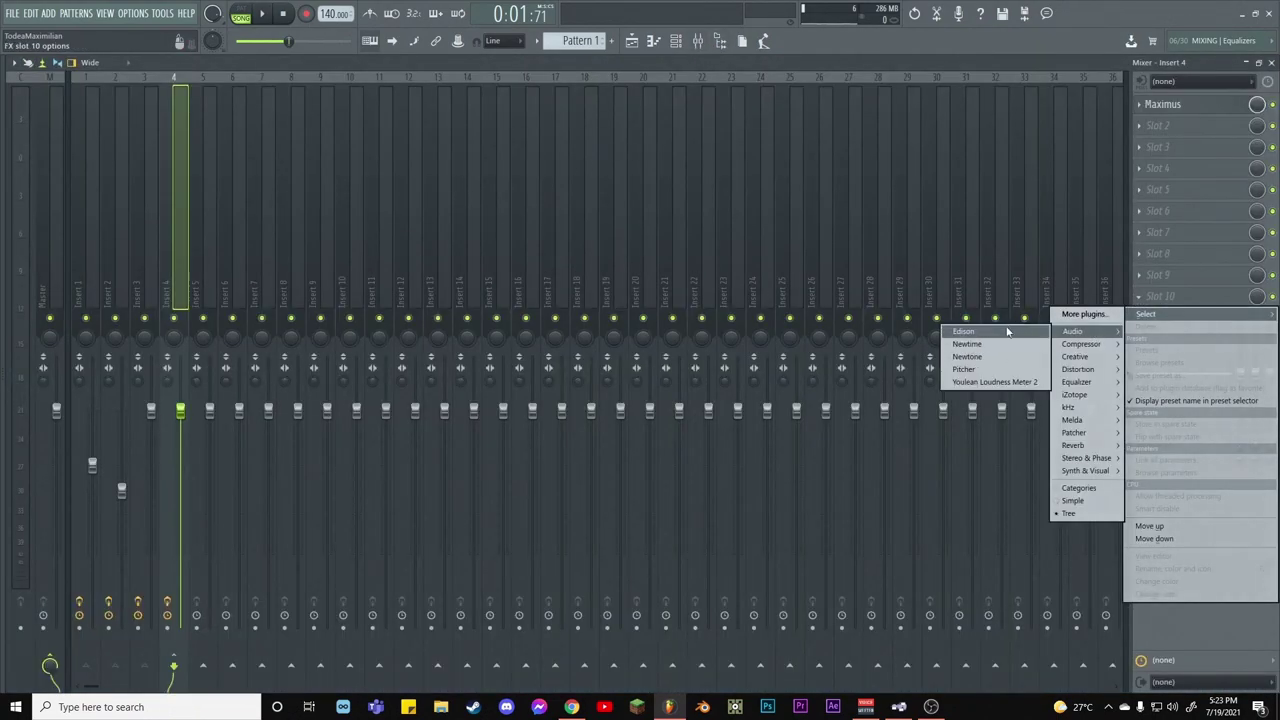
click(1000, 336)
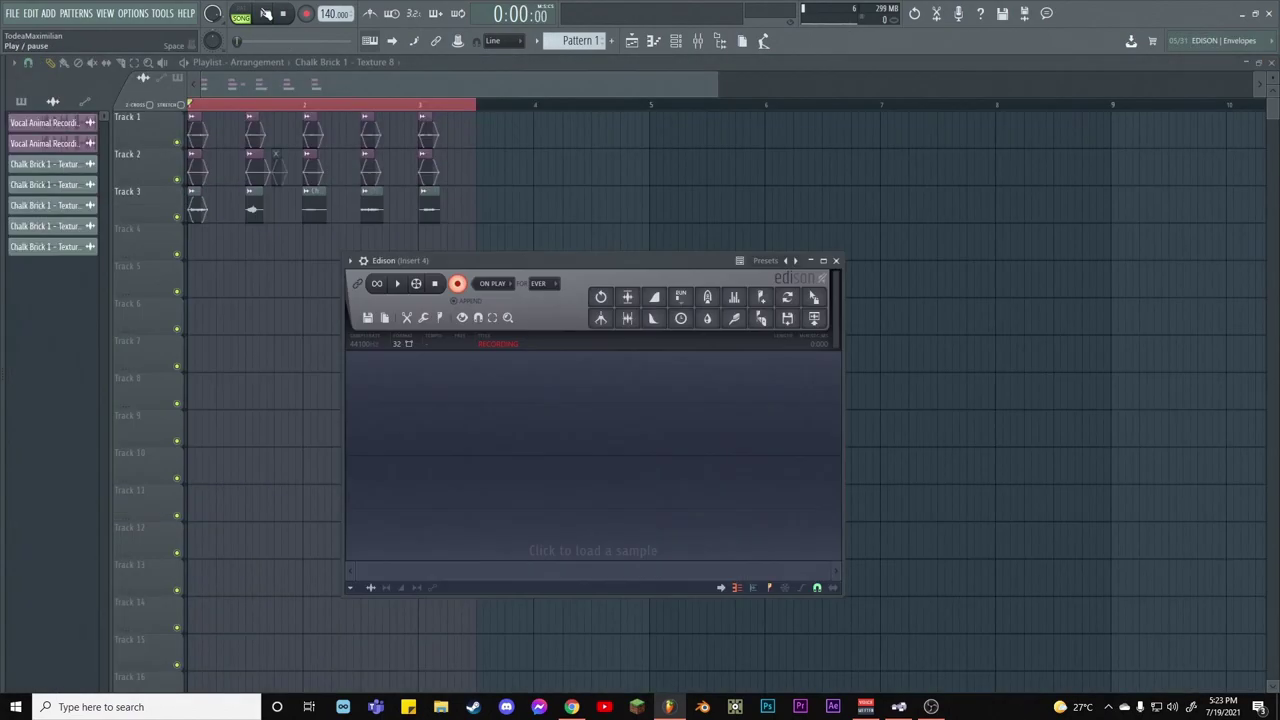
Record one pass of the layered sounds into Edison and delete the tail after the fifth sound, from 3.842 to 4.411
click(266, 13)
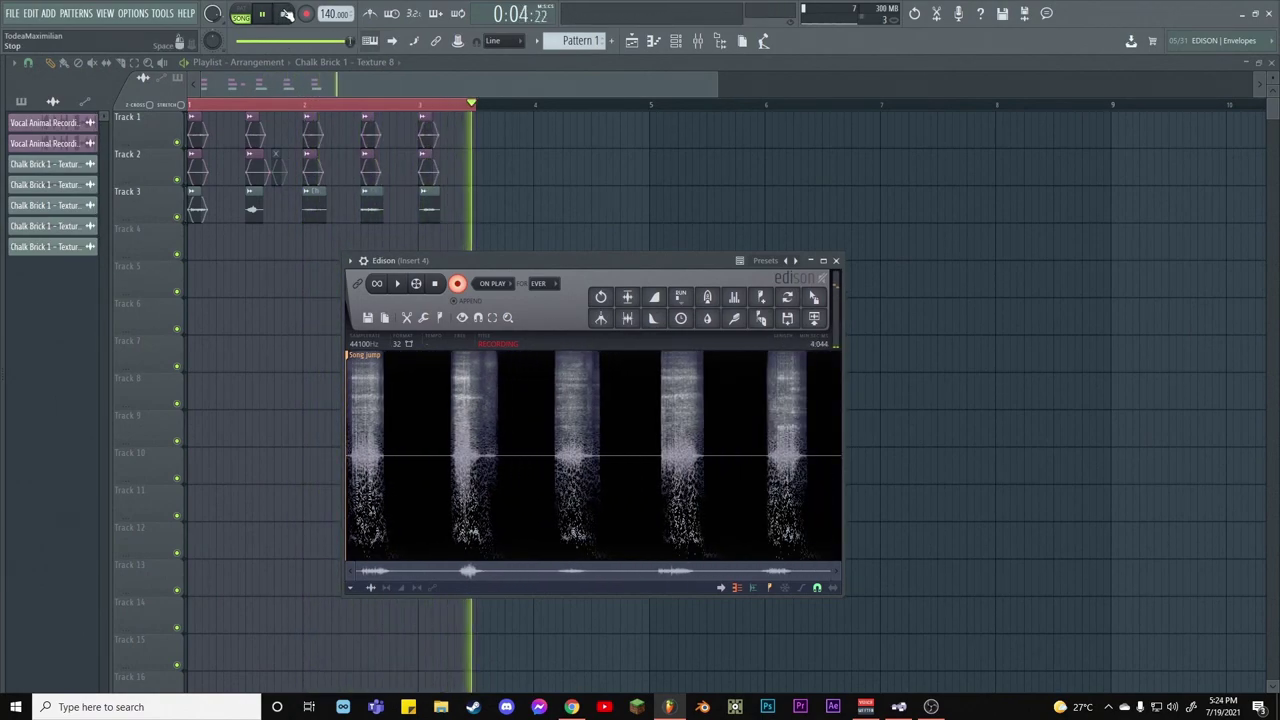
click(285, 13)
click(458, 283)
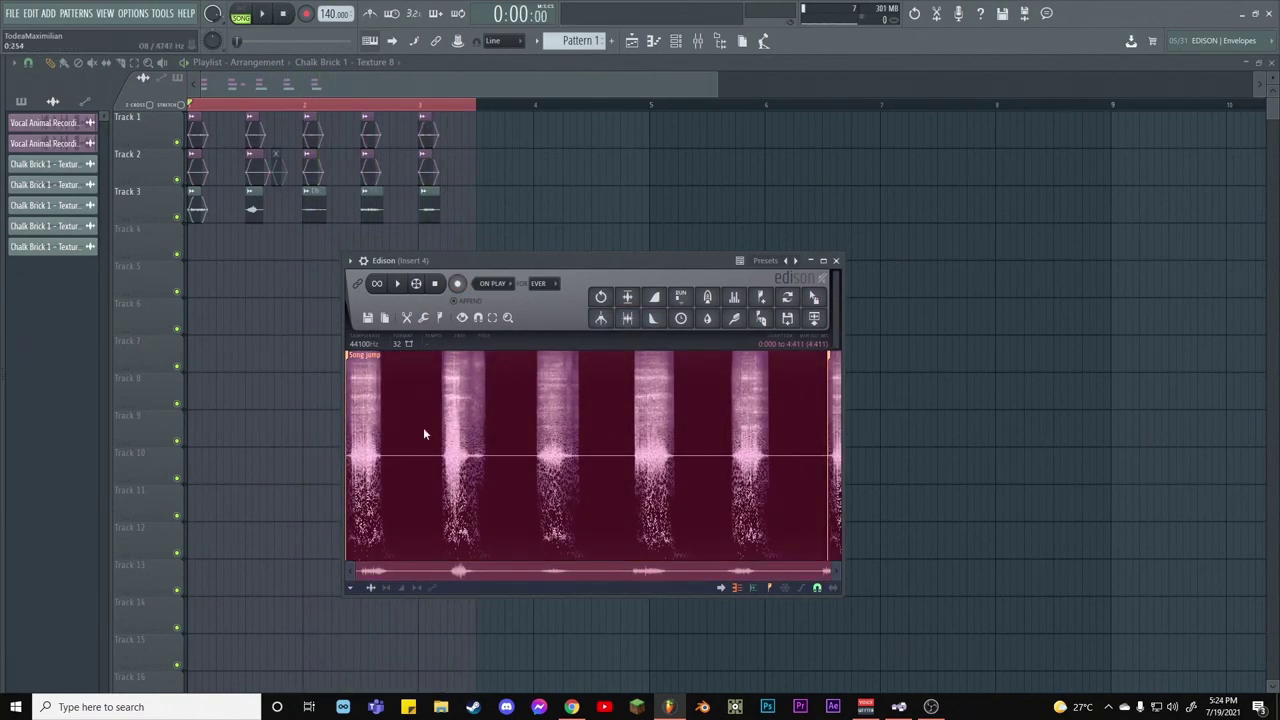
drag(777, 448, 1243, 452)
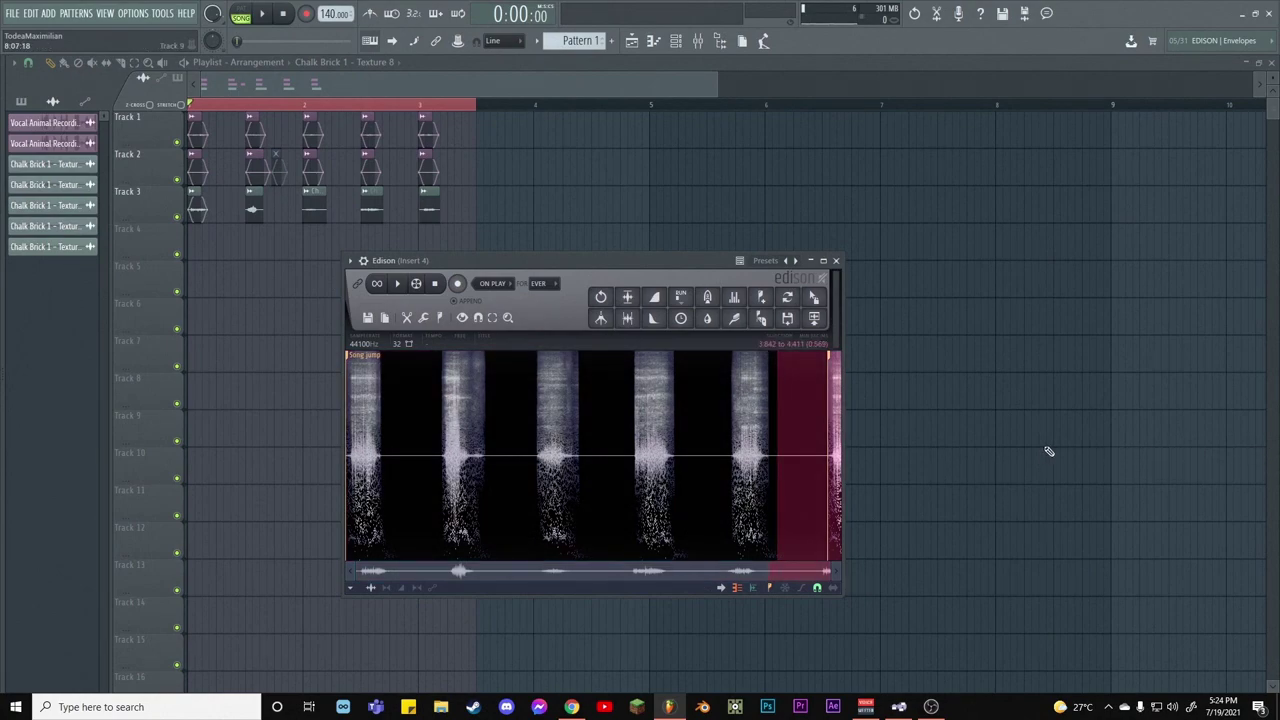
key(Delete)
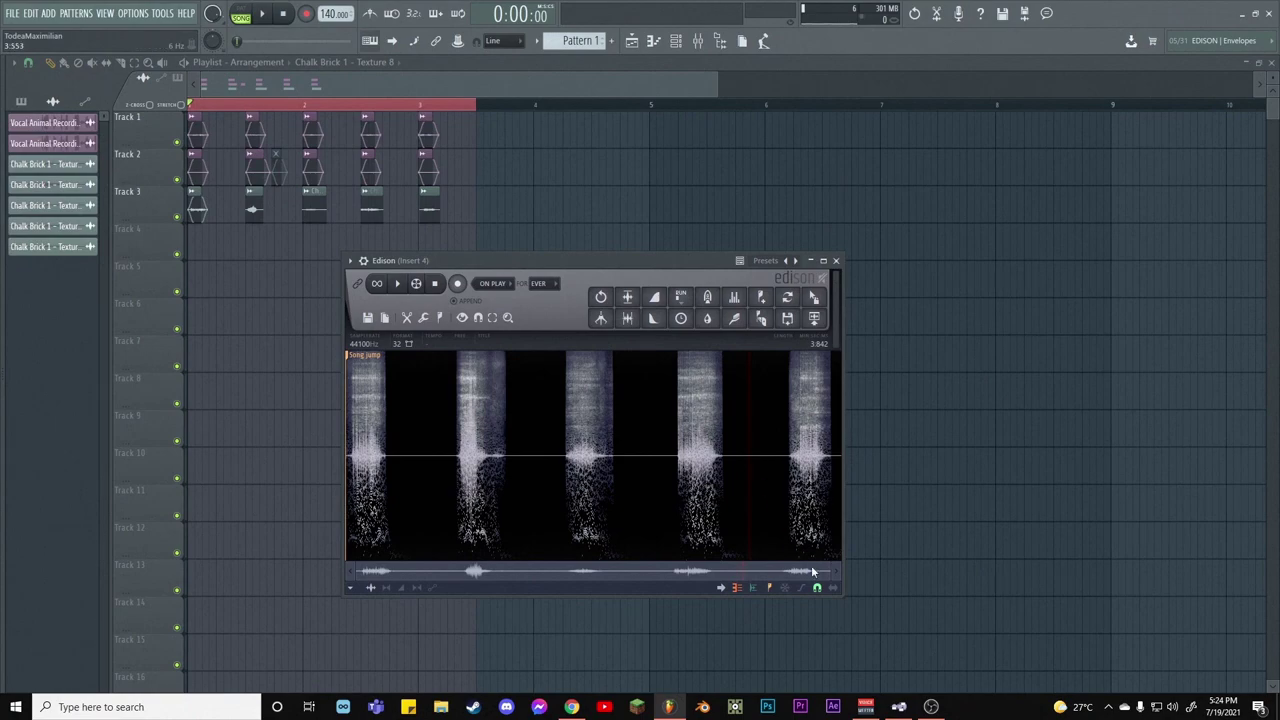
click(755, 500)
Select the recorded sounds individually in Edison, starting with 0.000 to 0.319, and place all five as clips on Track 1 from bar 4
drag(828, 576, 325, 487)
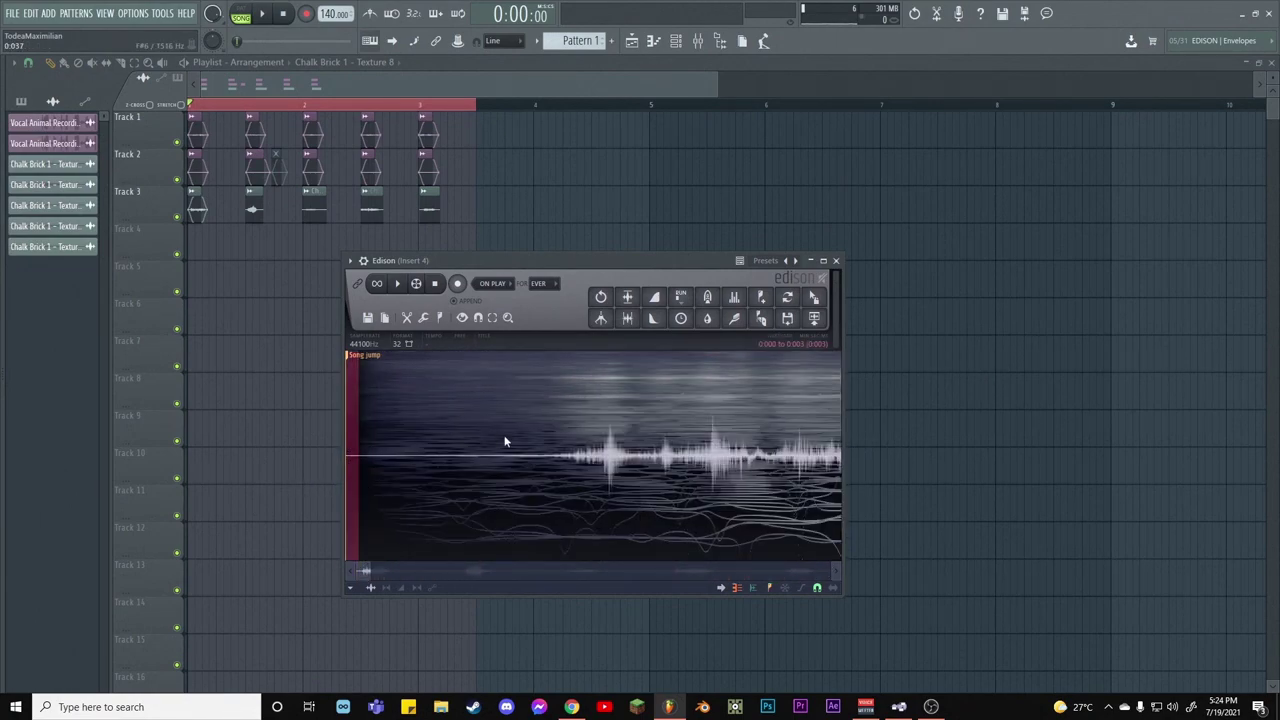
double_click(591, 454)
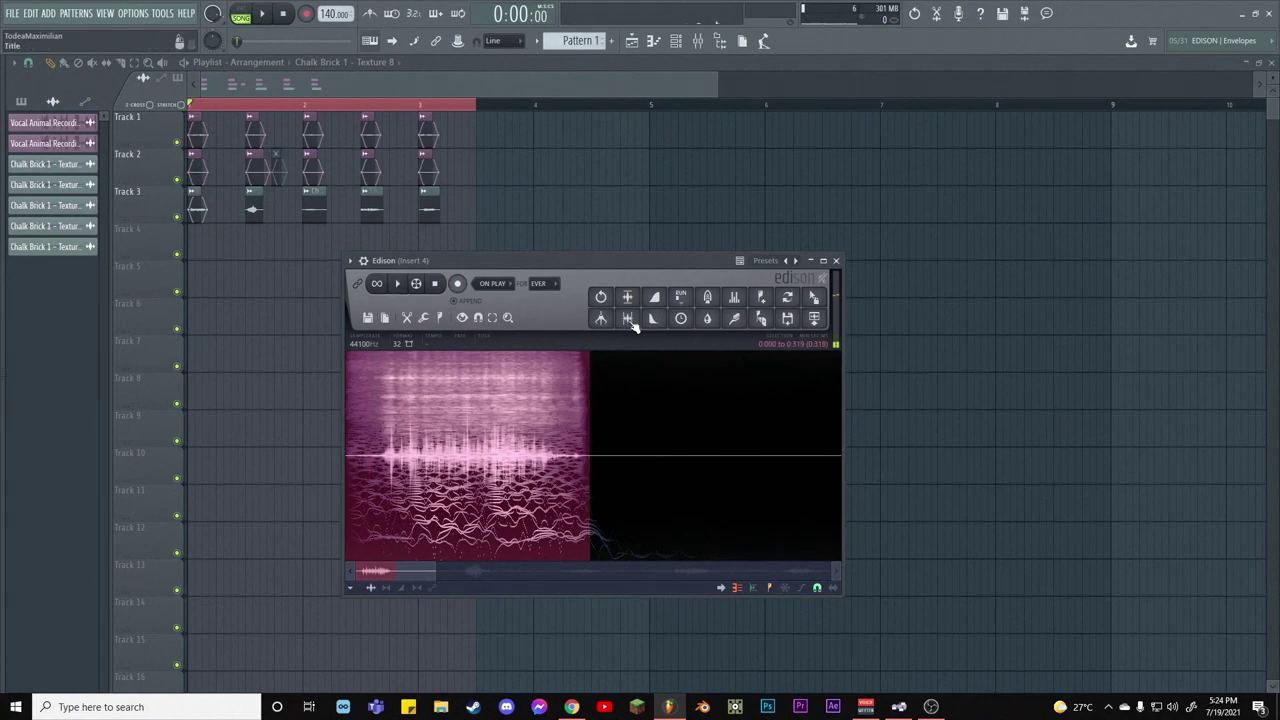
drag(814, 297, 541, 132)
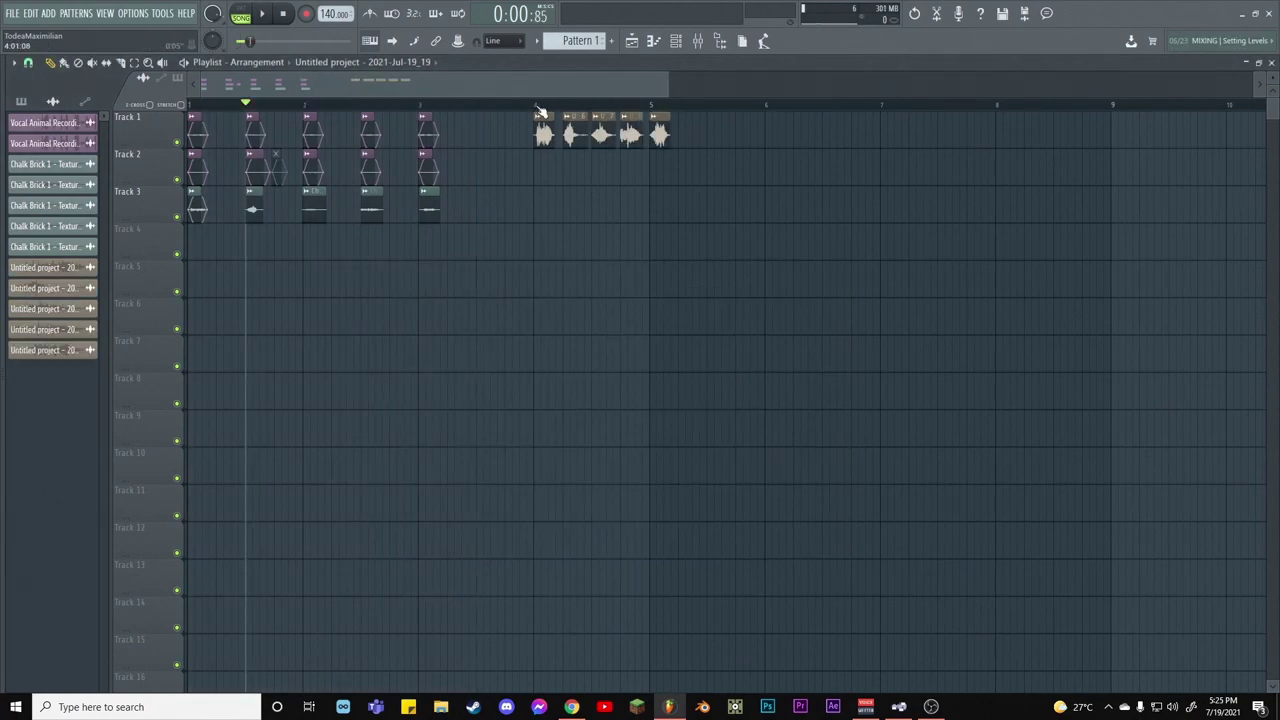
Mark a time selection from bar 4 over the five rendered clips on Track 1 and play them
drag(534, 105, 687, 118)
scroll(597, 106, up, 2)
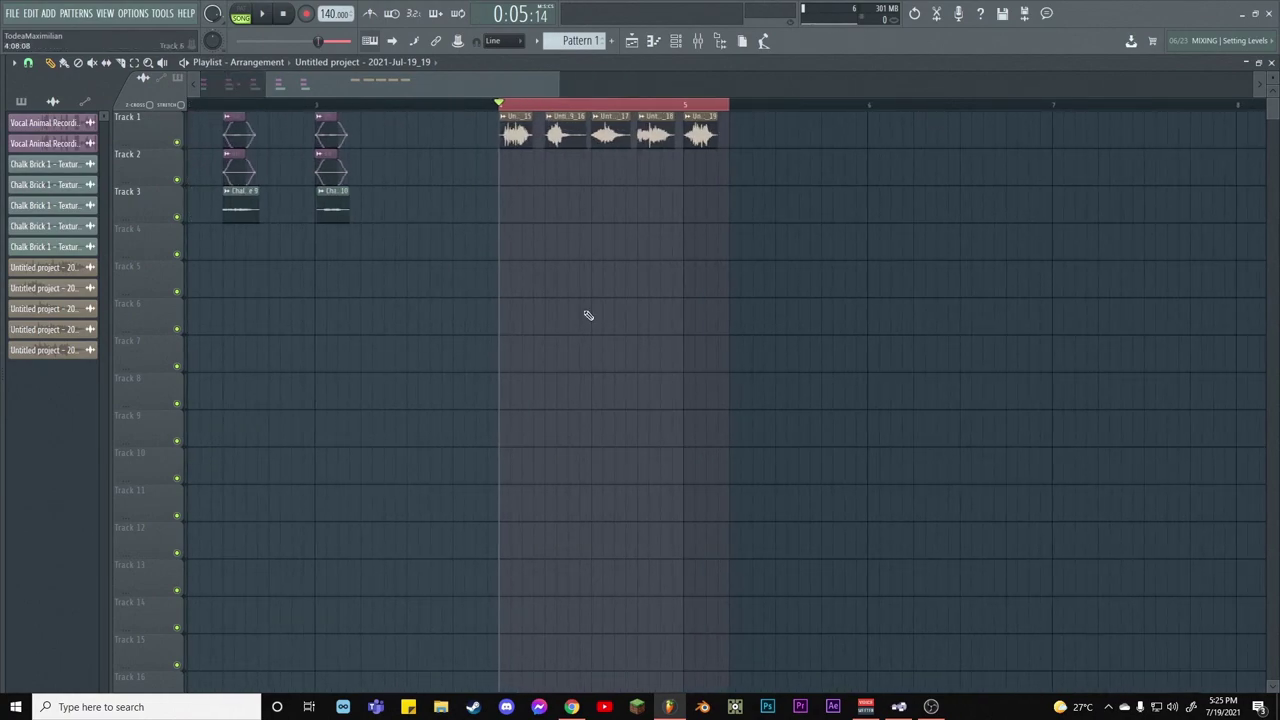
key(space)
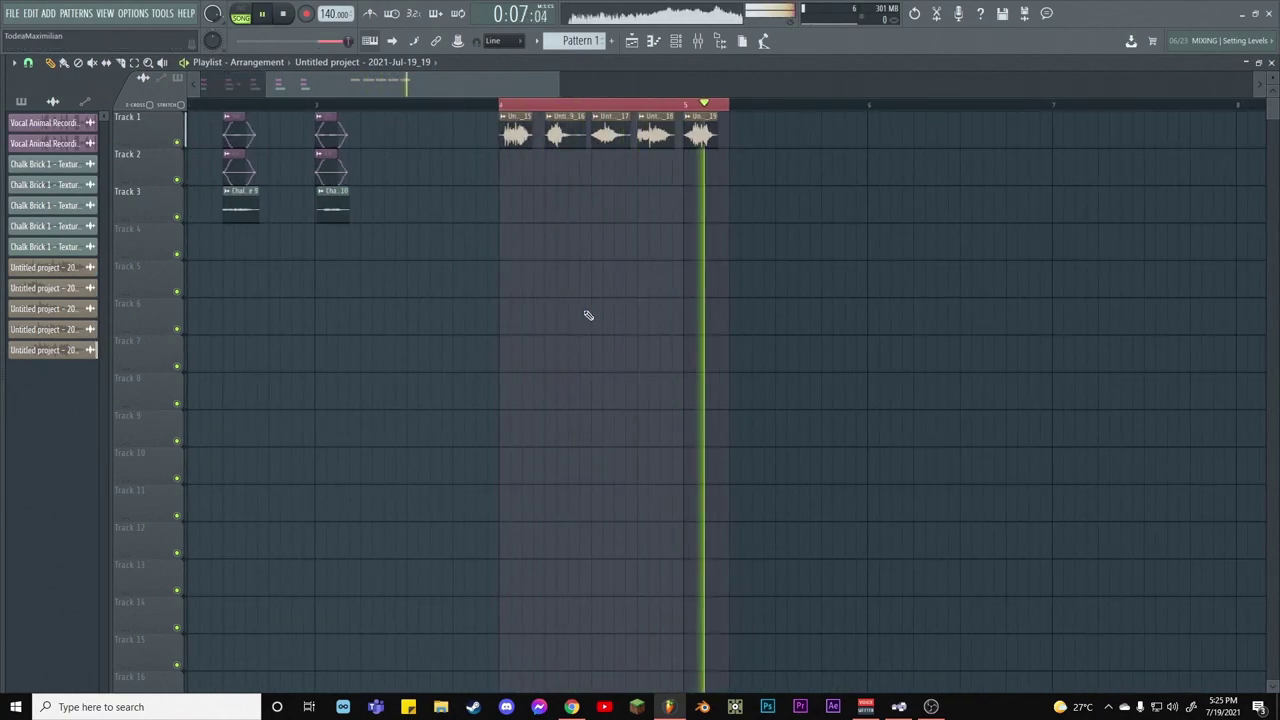
key(space)
Try a quick fade-out of about 32% on the first rendered clip
double_click(512, 136)
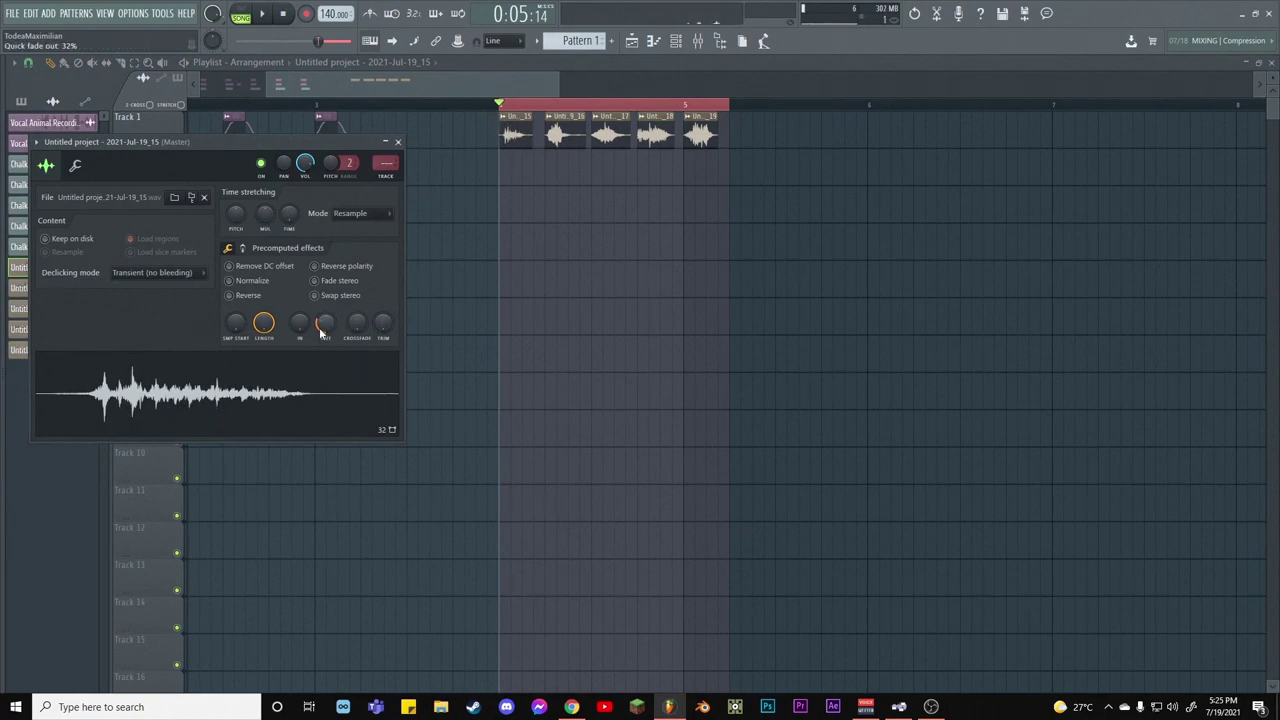
drag(323, 330, 330, 300)
click(400, 143)
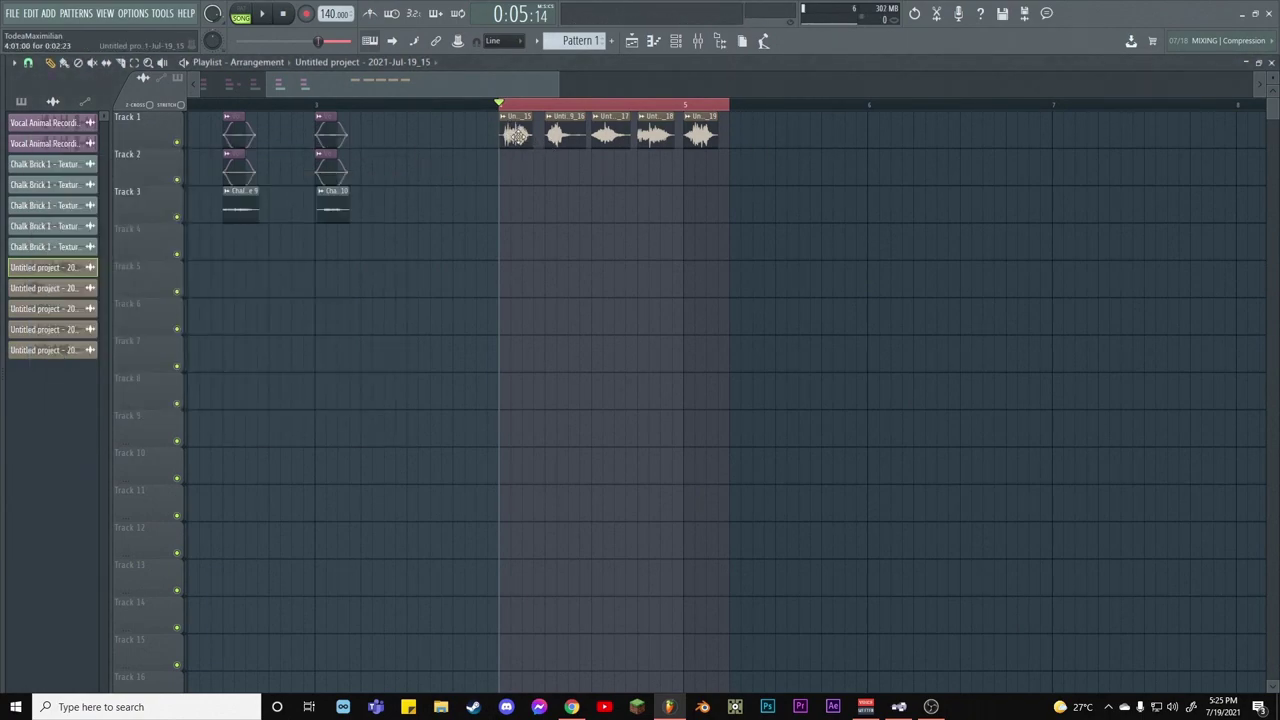
Place the Vocal Animal Recording 2 SAMPLES stem on Track 2 from bar 9
key(alt+F8)
key(alt+F8)
drag(686, 143, 491, 126)
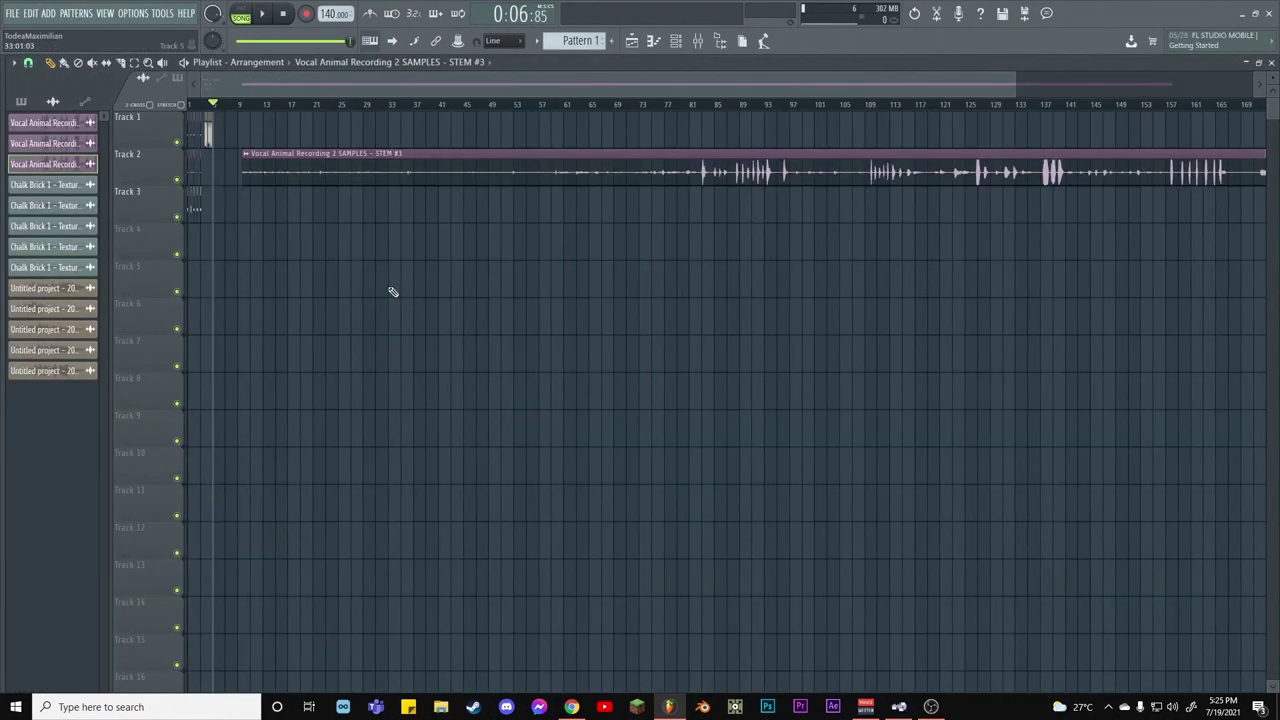
click(608, 107)
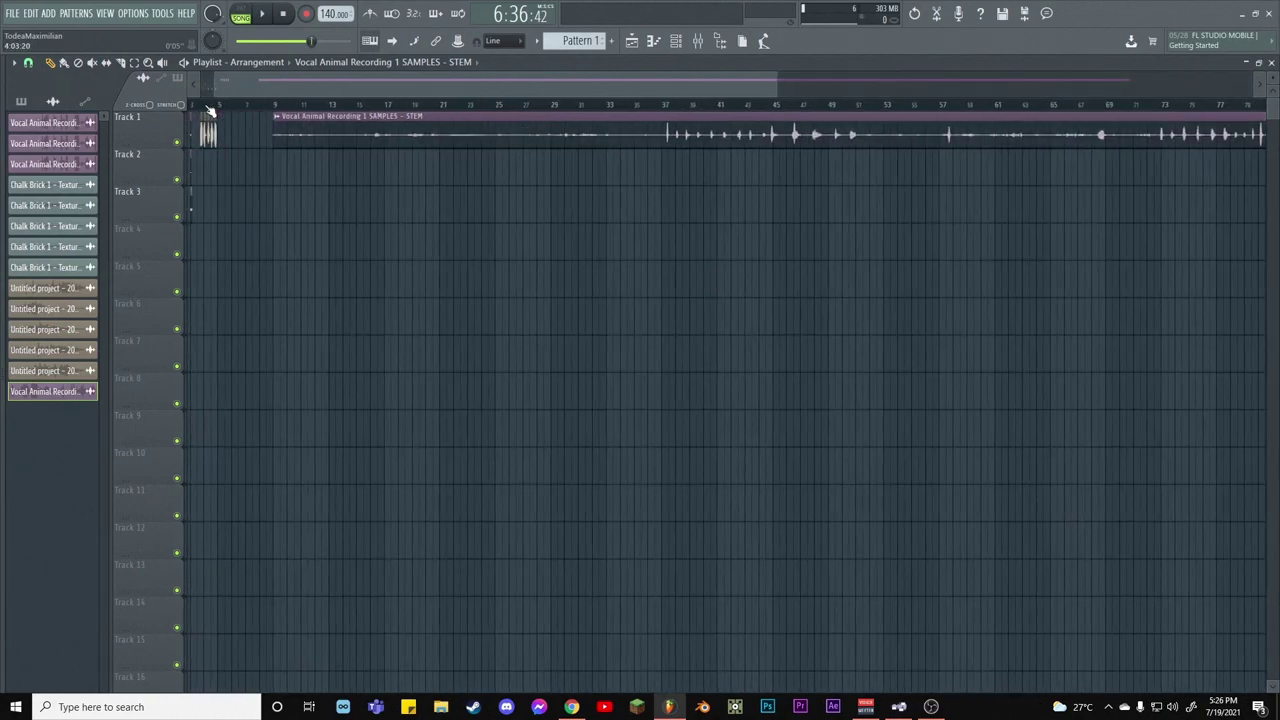
Put the Vocal Animal Recording 1 SAMPLES stem on Track 1 starting at bar 6 and set the playhead to its start
scroll(210, 110, up, 3)
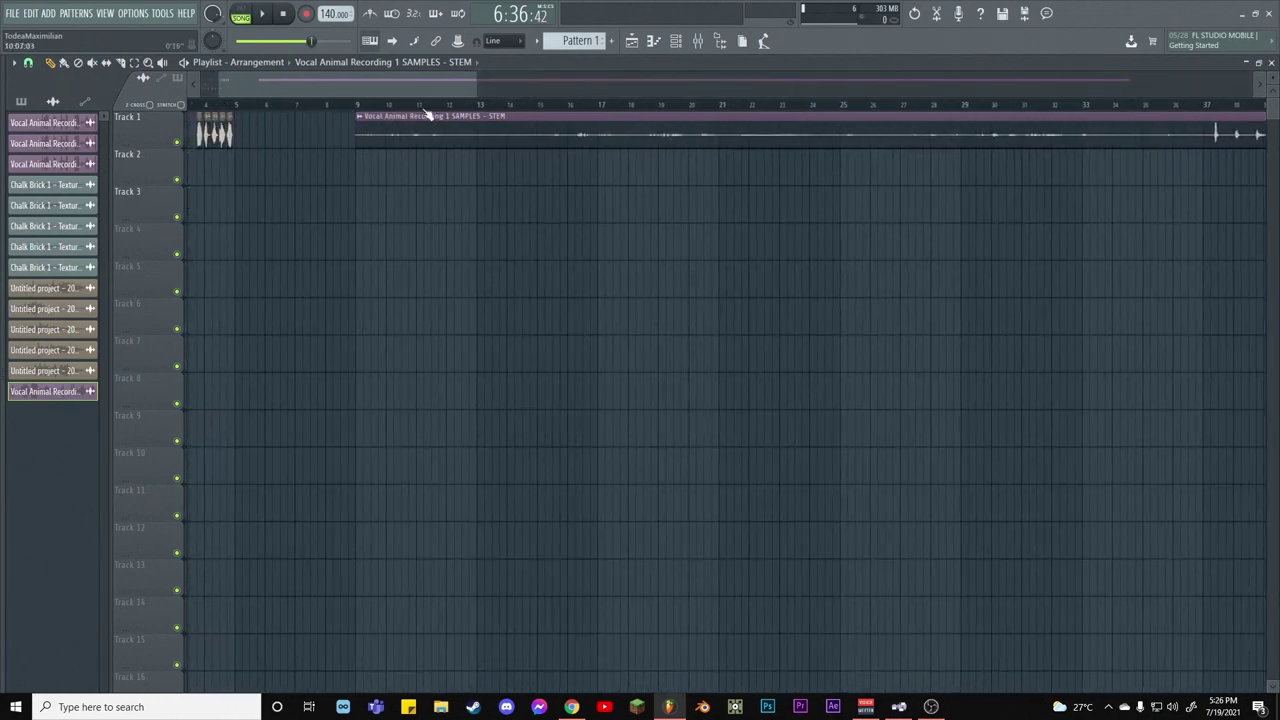
click(358, 106)
drag(360, 116, 270, 116)
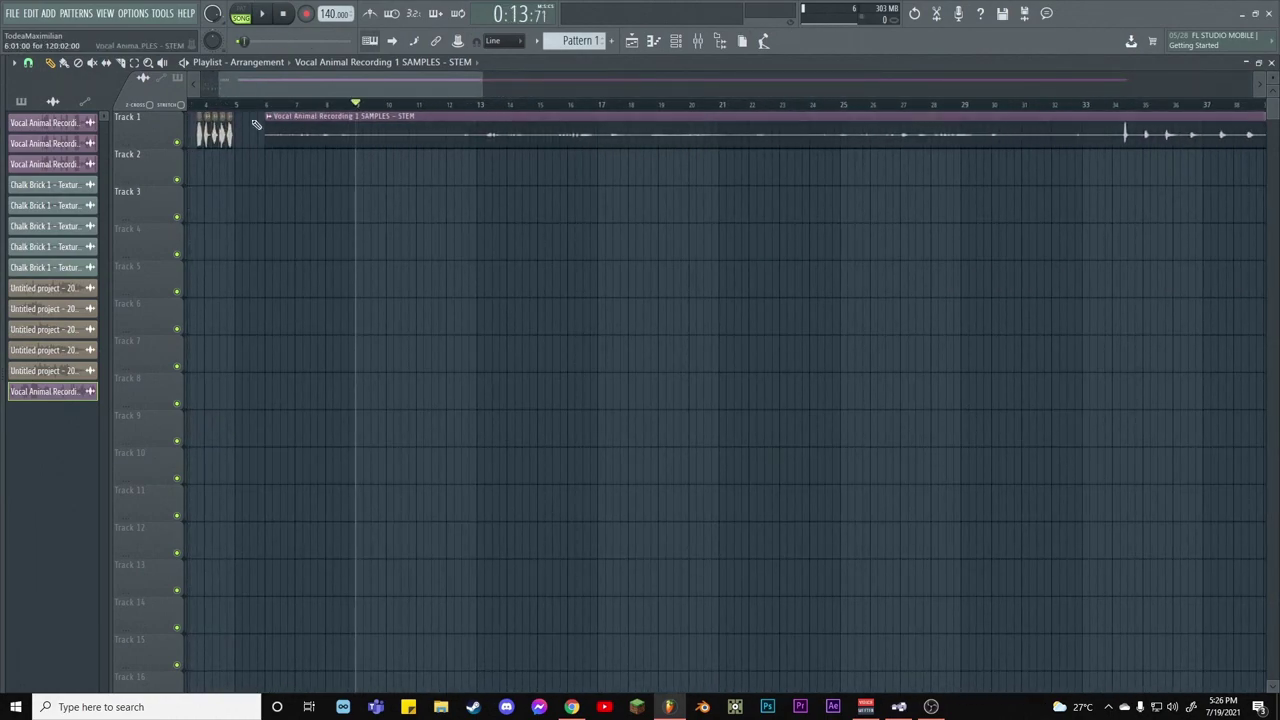
key(alt+F8)
key(alt+F8)
click(266, 106)
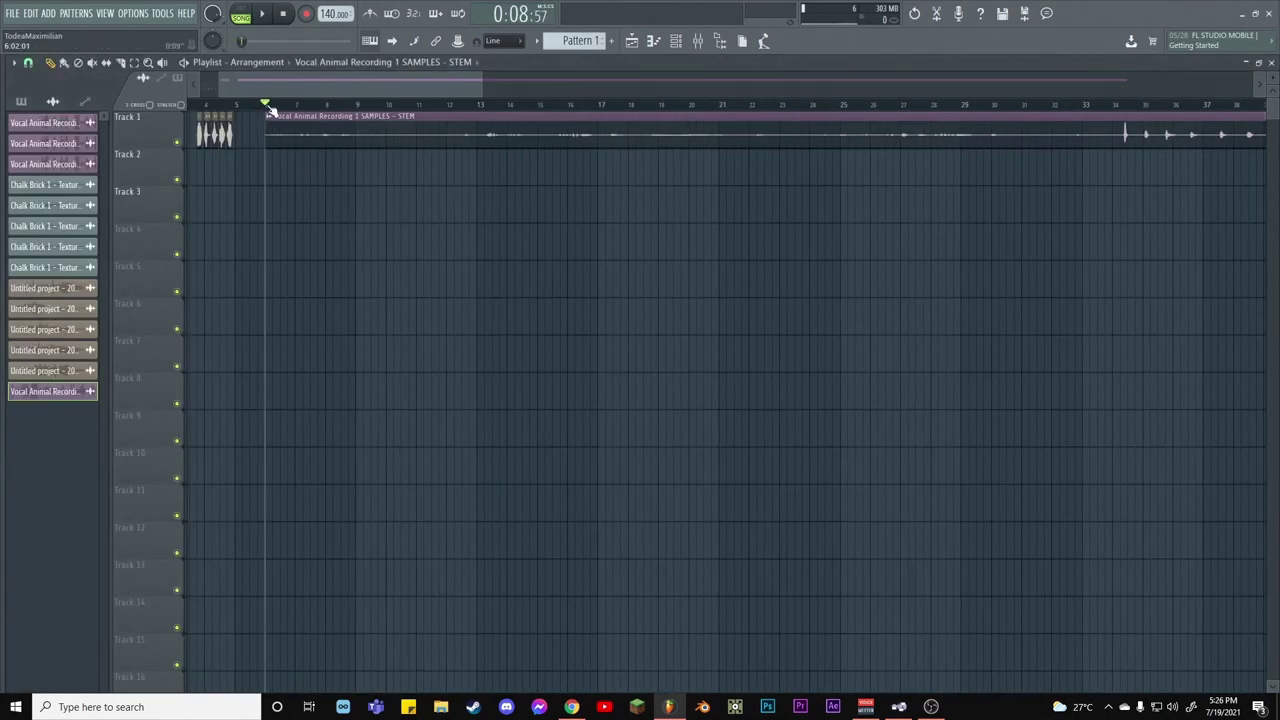
Audition the Vocal Animal Recording 1 SAMPLES stem from its start and from the louder sounds around bar 34
scroll(268, 108, up, 3)
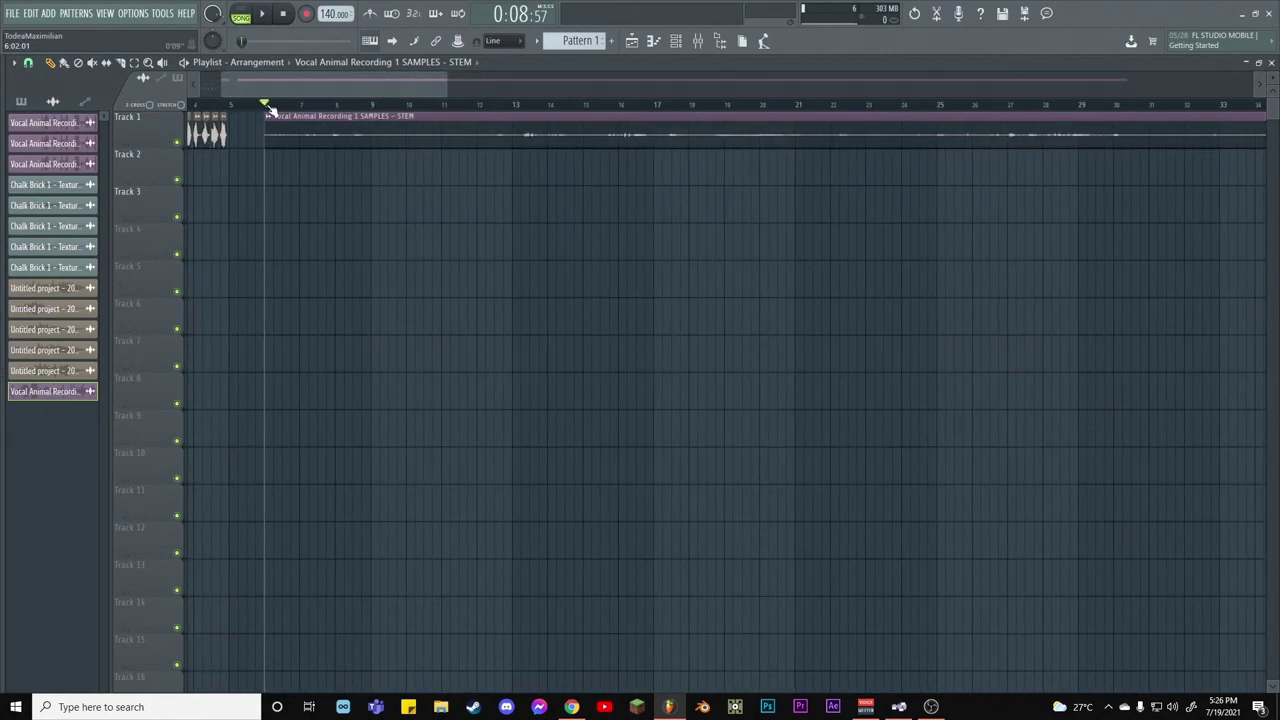
scroll(268, 108, down, 8)
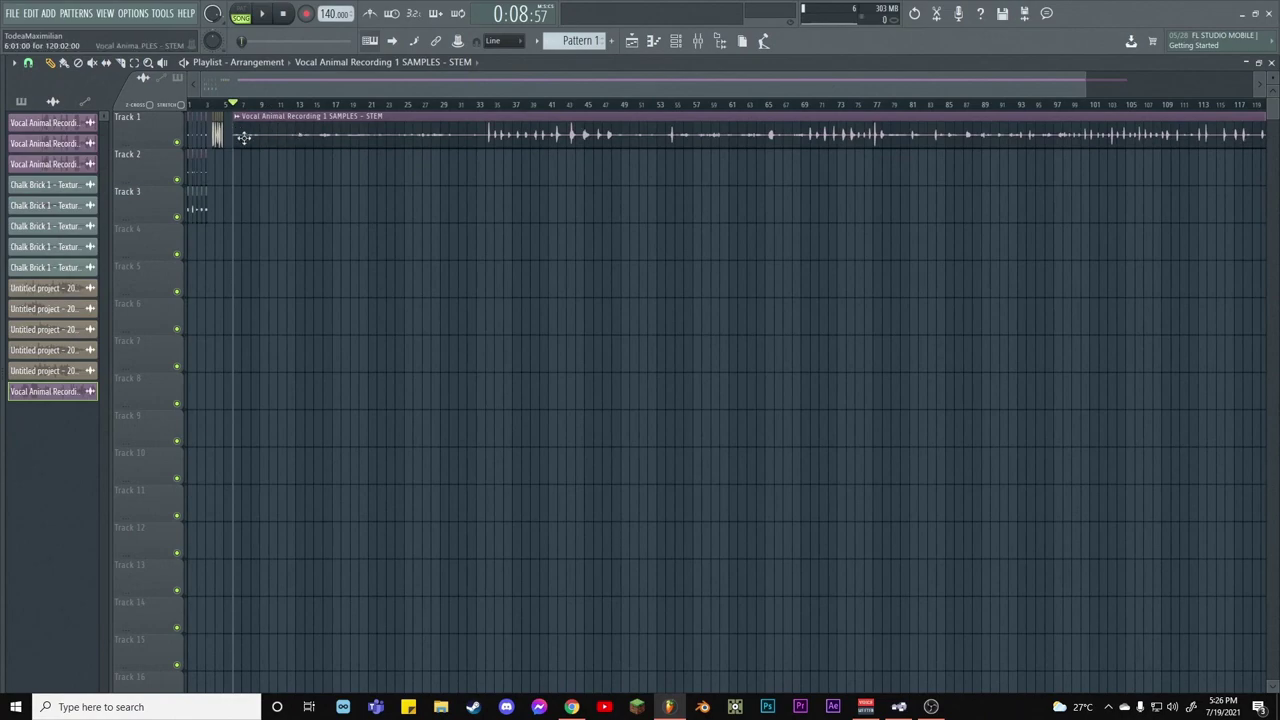
scroll(236, 106, up, 8)
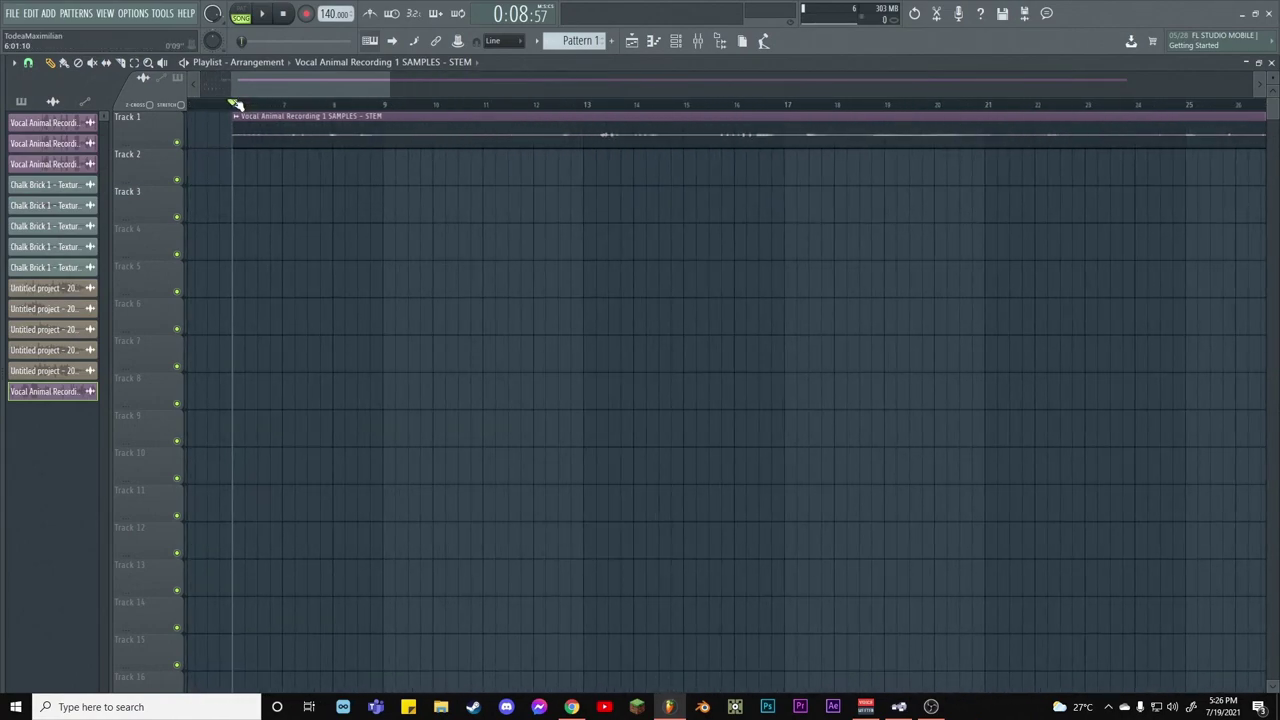
scroll(236, 106, up, 2)
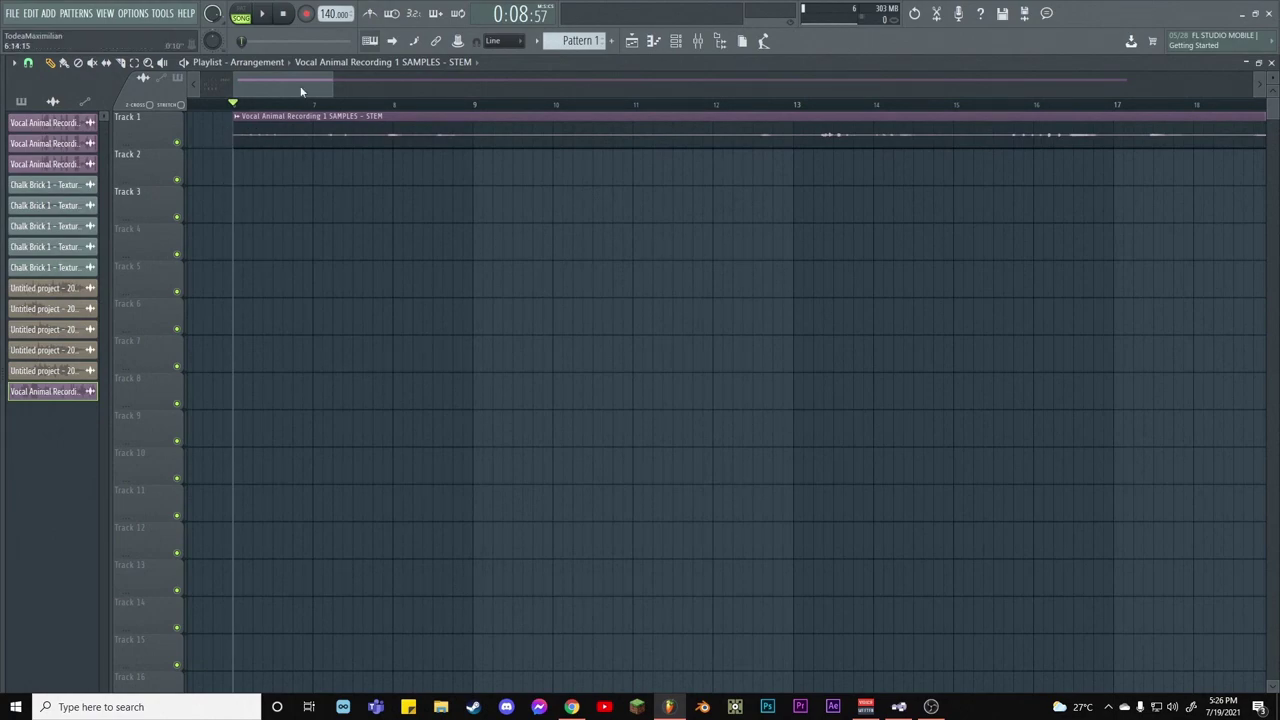
right_click(278, 311)
click(296, 303)
scroll(286, 105, down, 3)
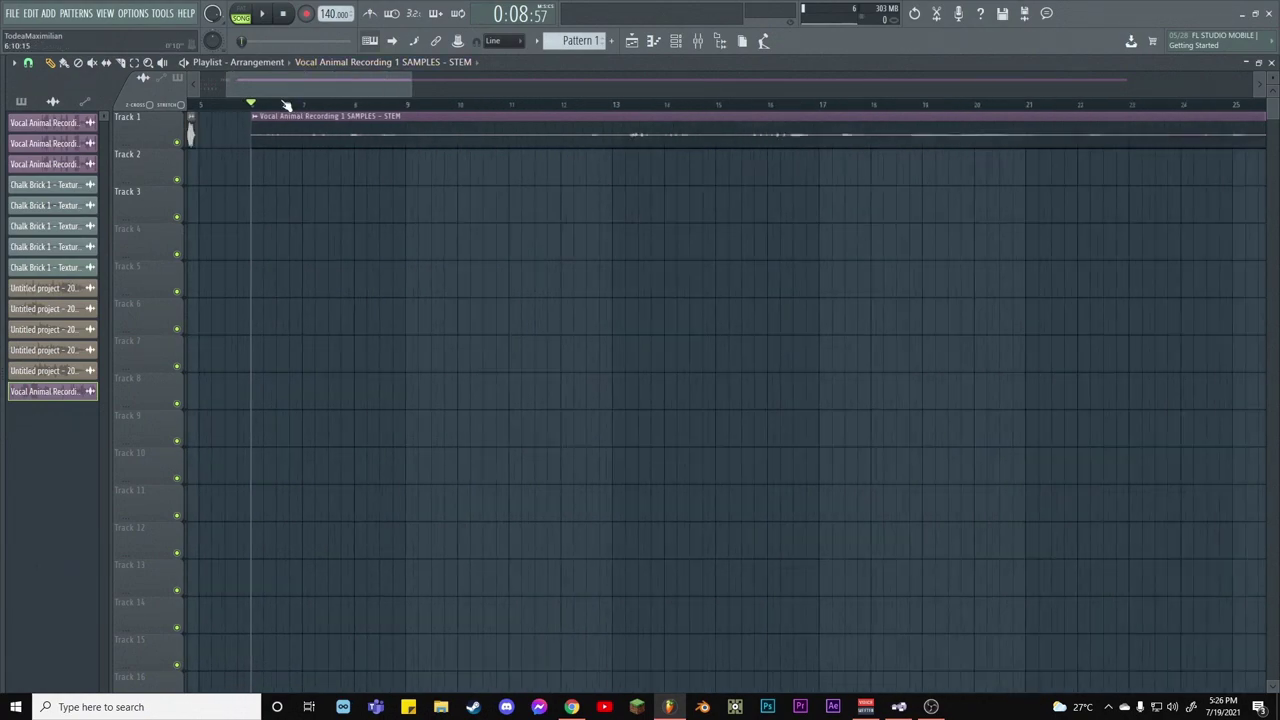
click(274, 15)
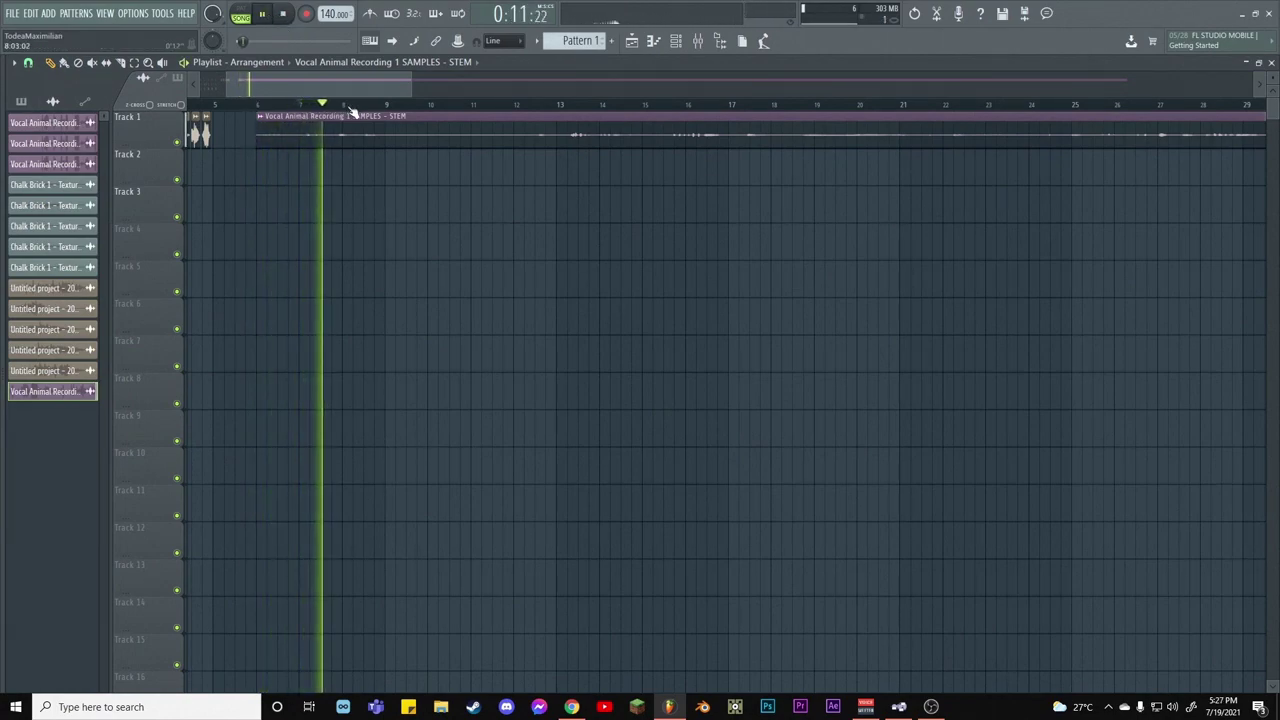
click(541, 106)
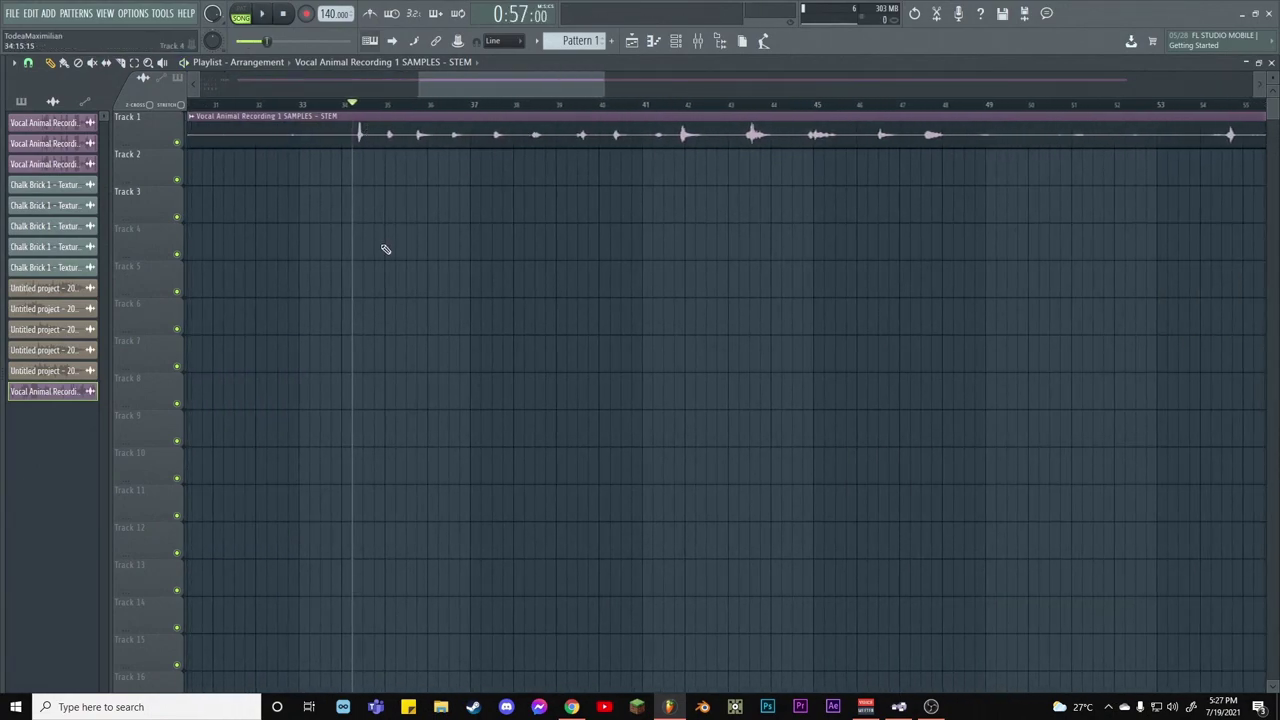
key(space)
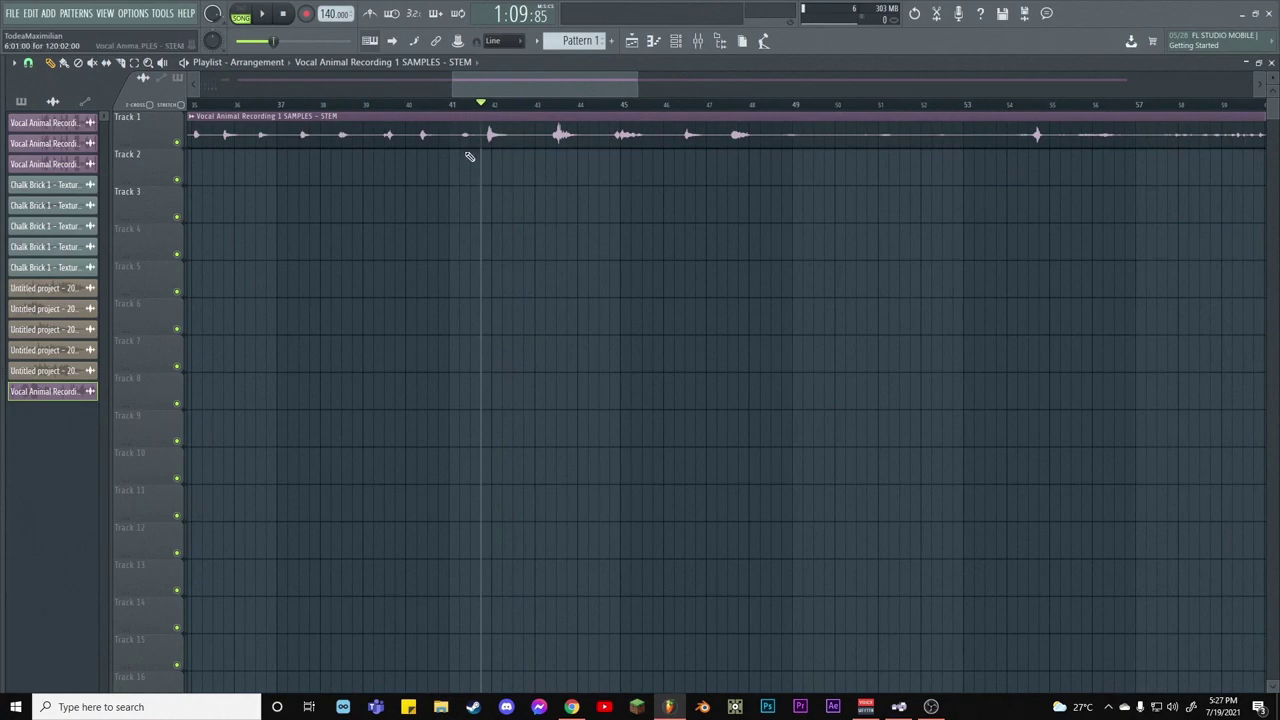
Audition the sounds in the Vocal Animal Recording 1 SAMPLES stem between about bars 43 and 49
click(545, 106)
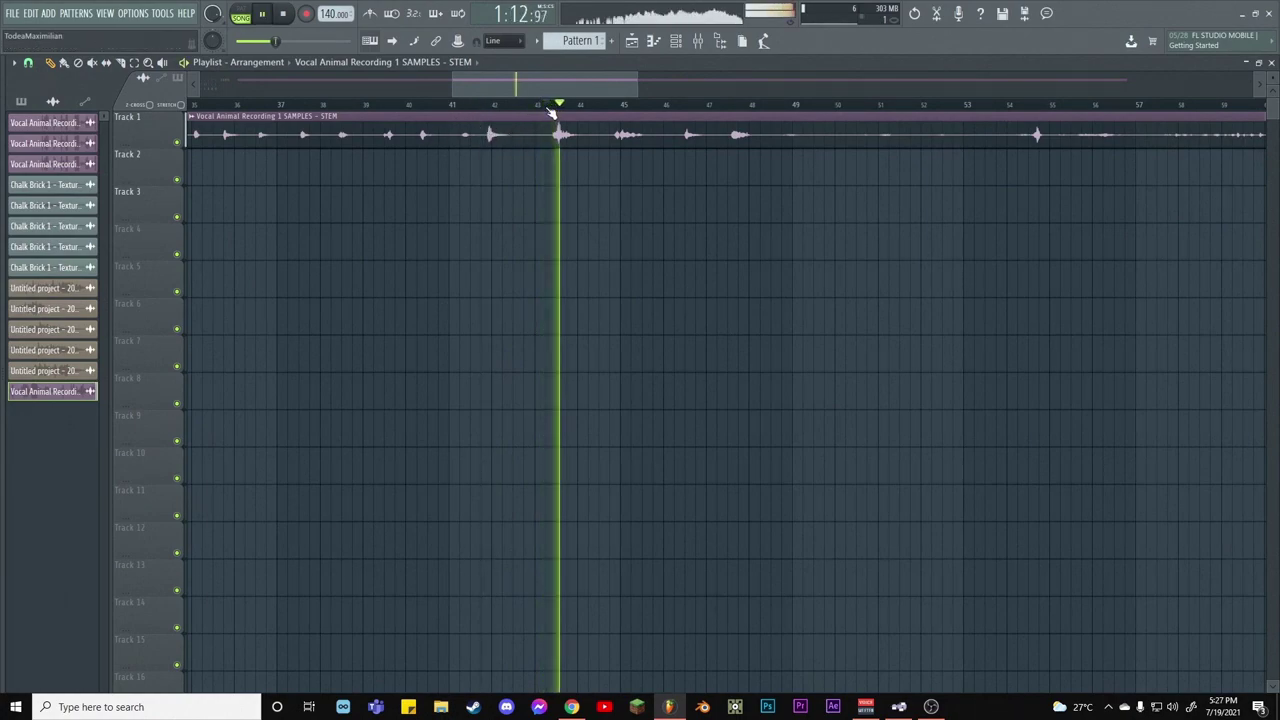
click(608, 106)
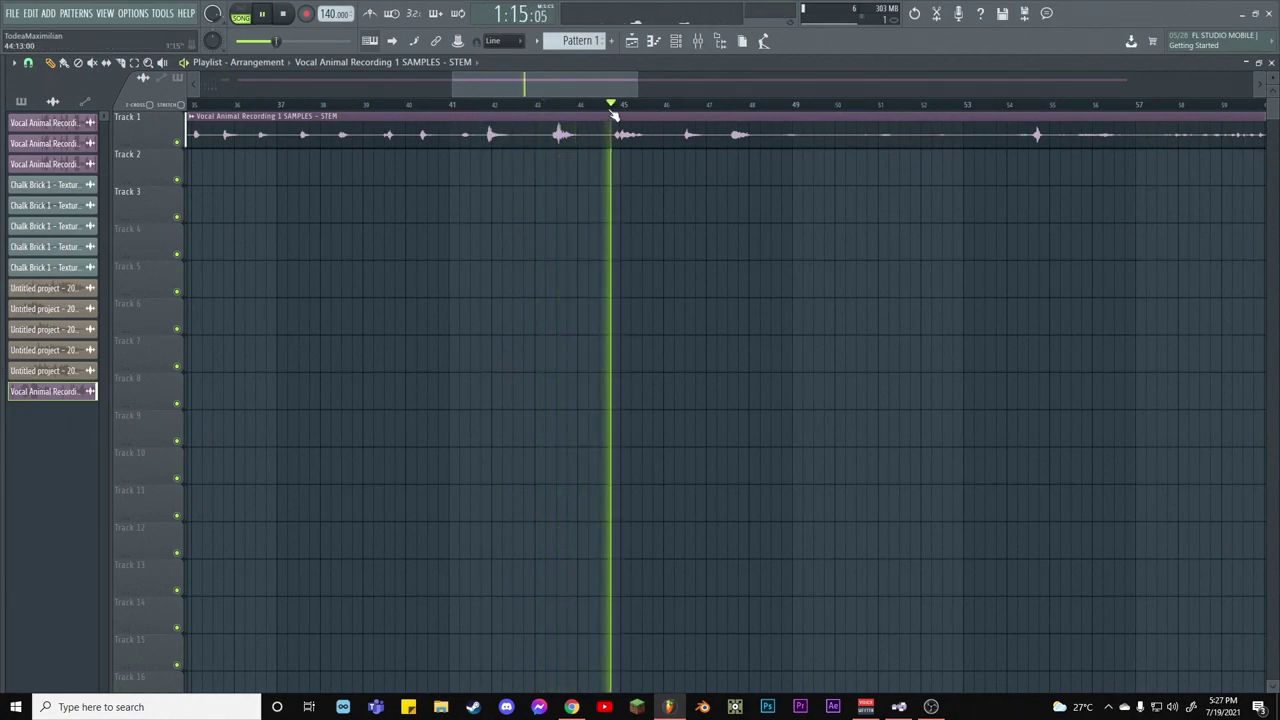
click(676, 106)
click(729, 106)
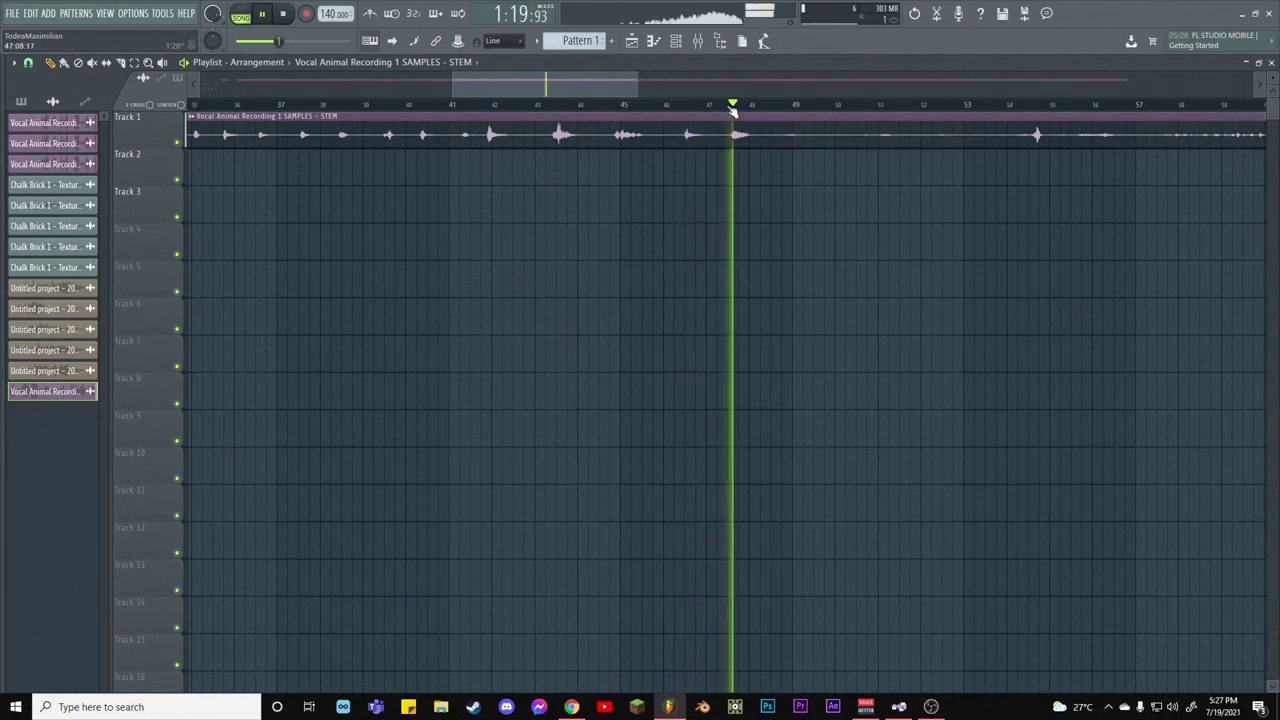
key(space)
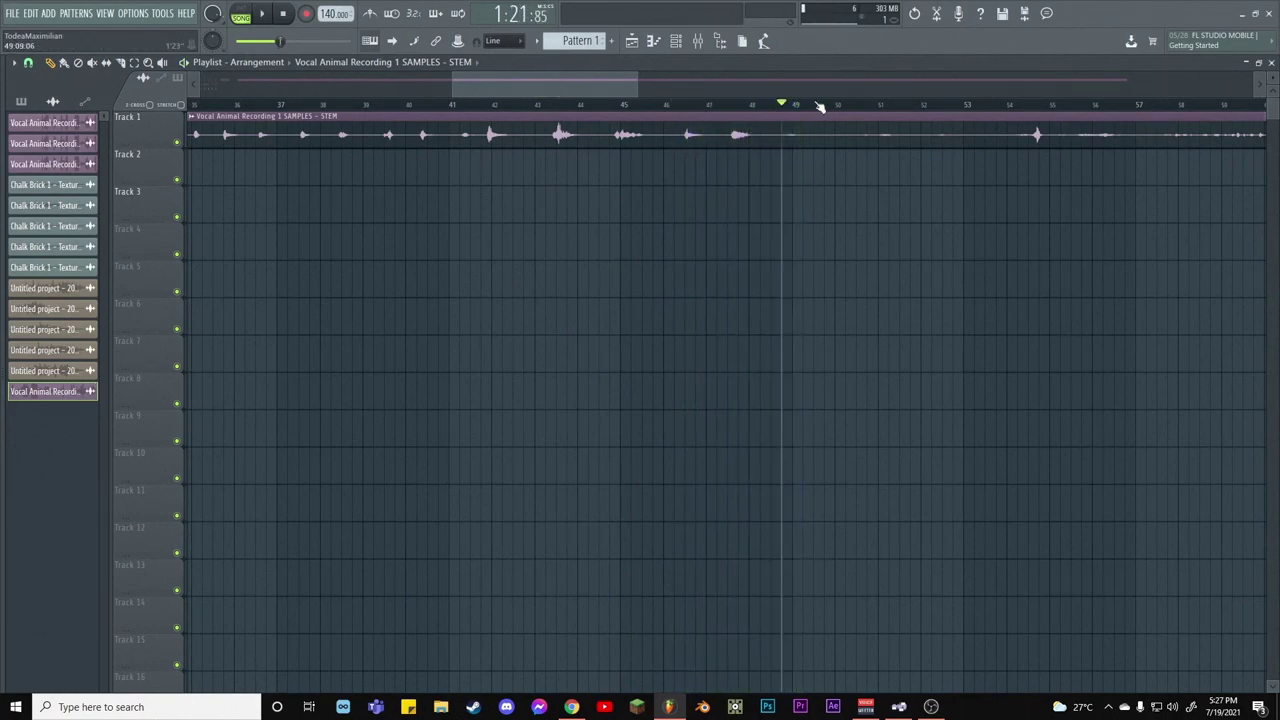
Slice the Vocal Animal Recording 1 SAMPLES stem in the quiet gap between bars 48 and 49, and return to the Draw tool
scroll(818, 106, down, 3)
right_click(829, 177)
click(849, 306)
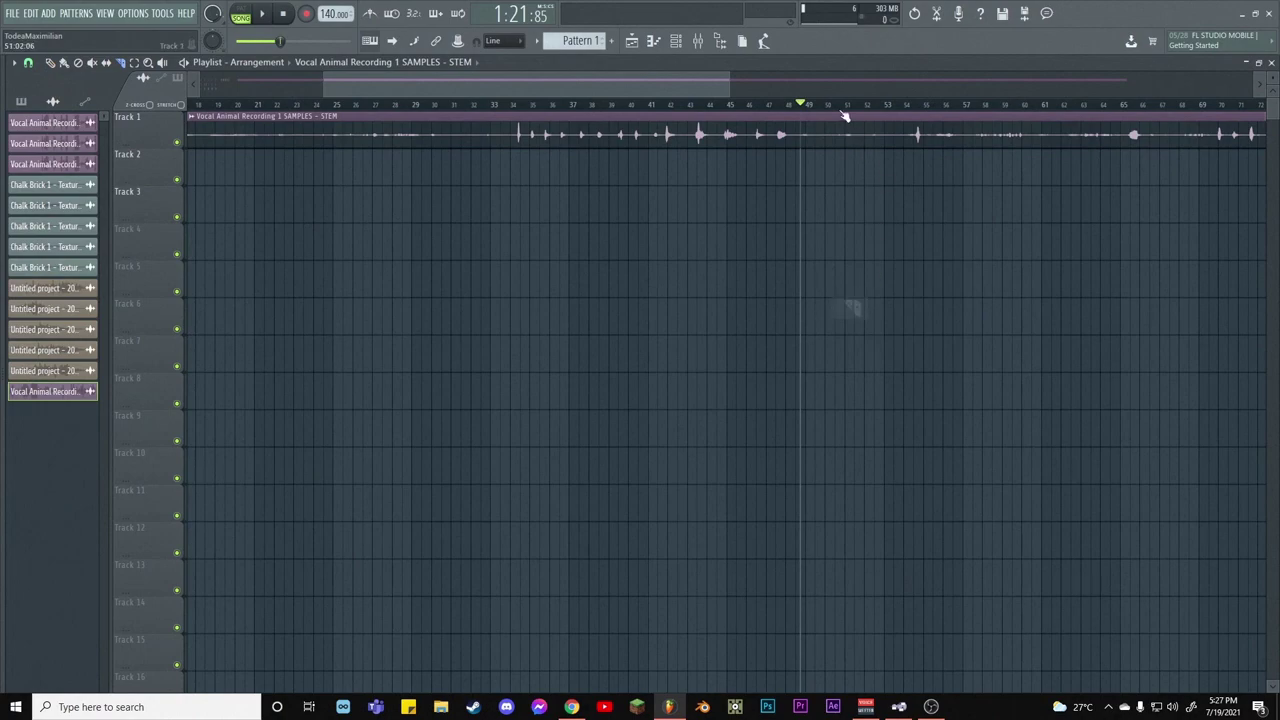
scroll(842, 111, up, 2)
scroll(842, 111, up, 2)
drag(719, 131, 712, 135)
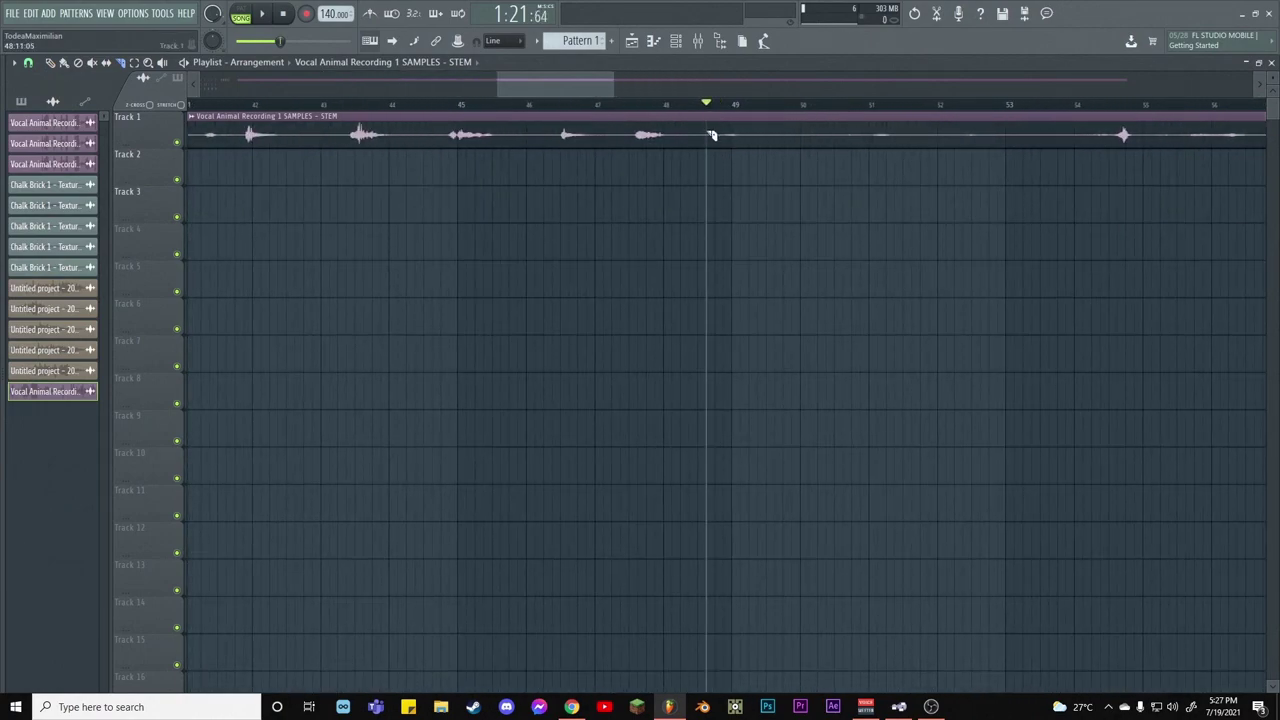
right_click(696, 178)
click(712, 200)
scroll(780, 106, down, 2)
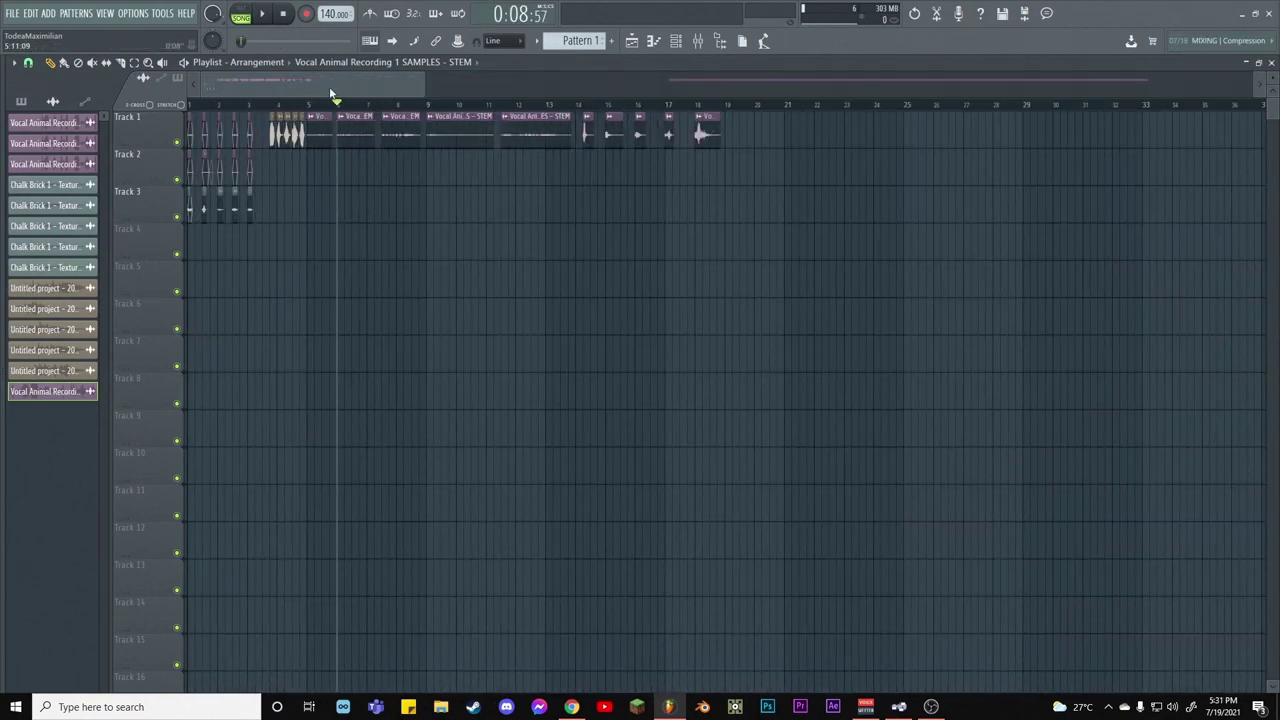
Set the playhead to the first cut Vocal Animal Recording 1 clip at bar 5 and check its channel settings
scroll(333, 110, up, 2)
click(290, 106)
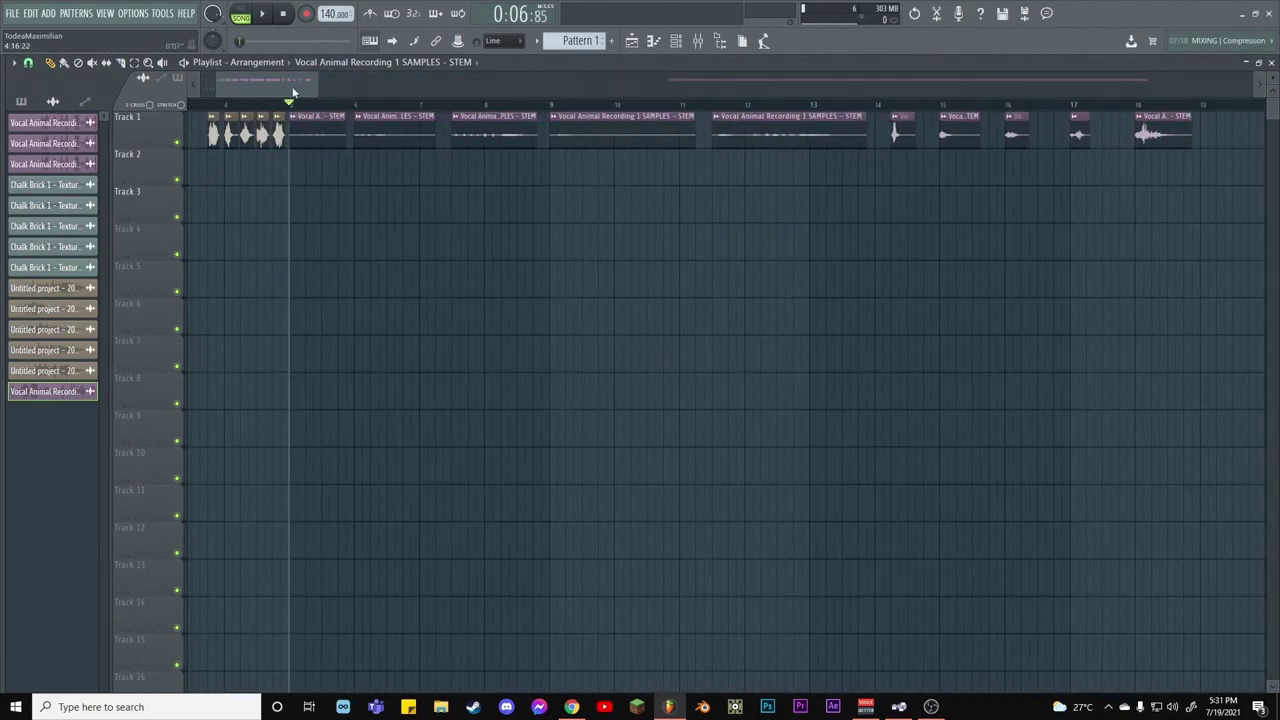
scroll(309, 108, right, 1)
scroll(309, 108, down, 3)
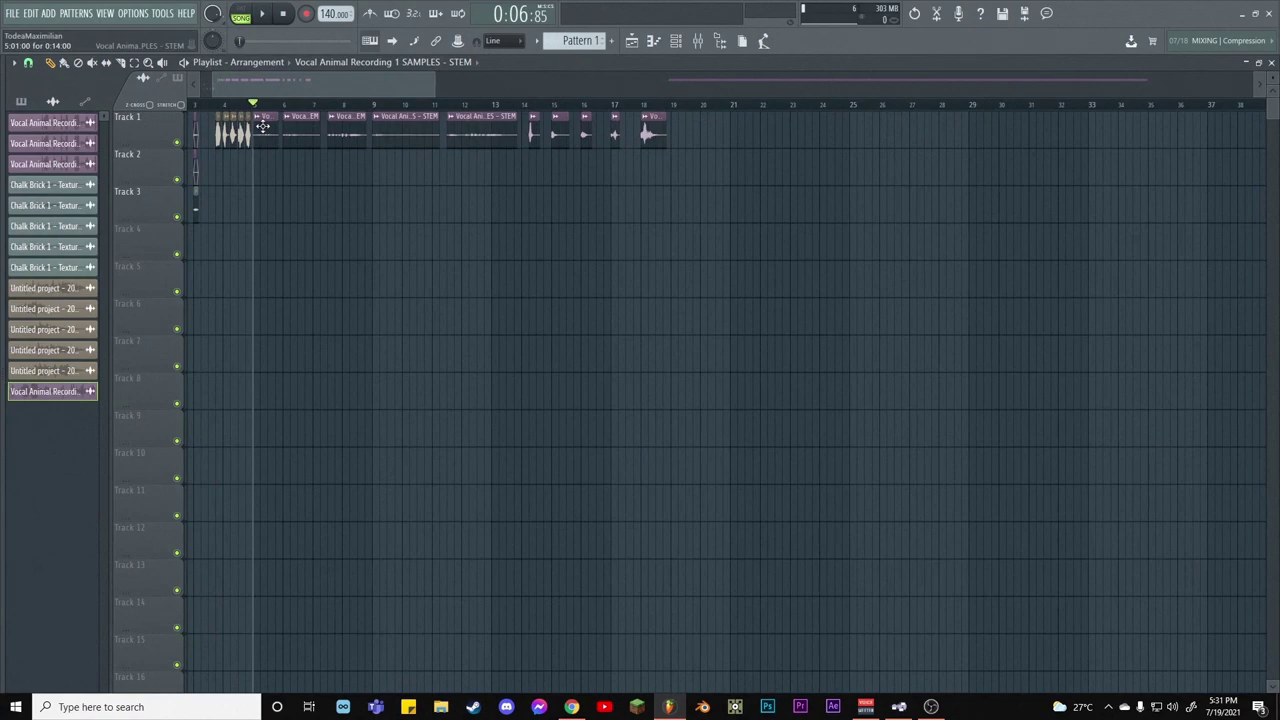
double_click(262, 126)
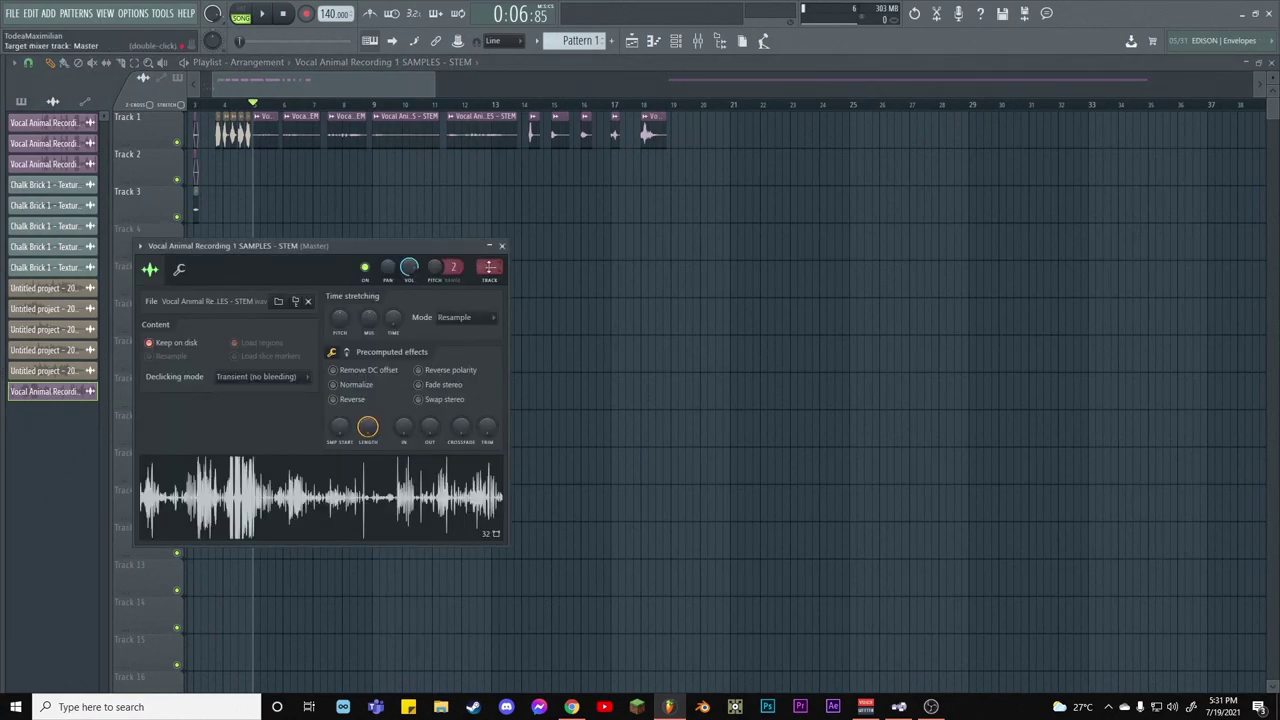
click(502, 245)
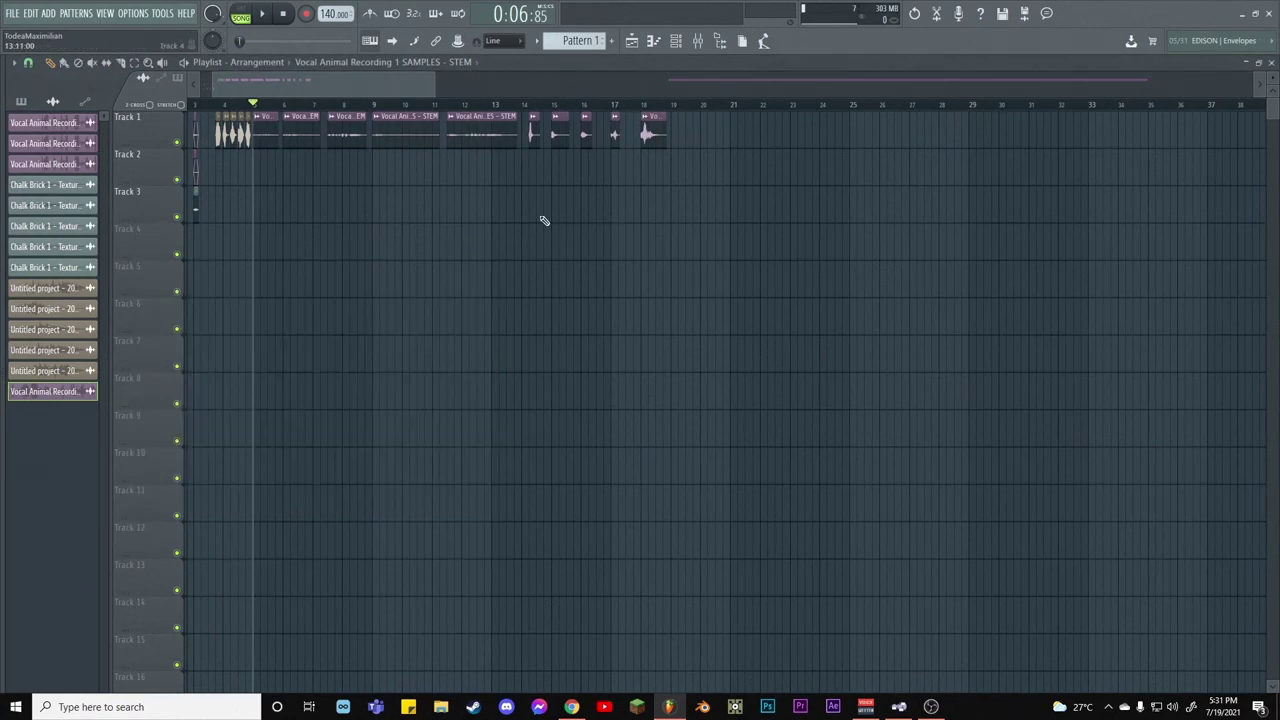
click(699, 41)
click(699, 41)
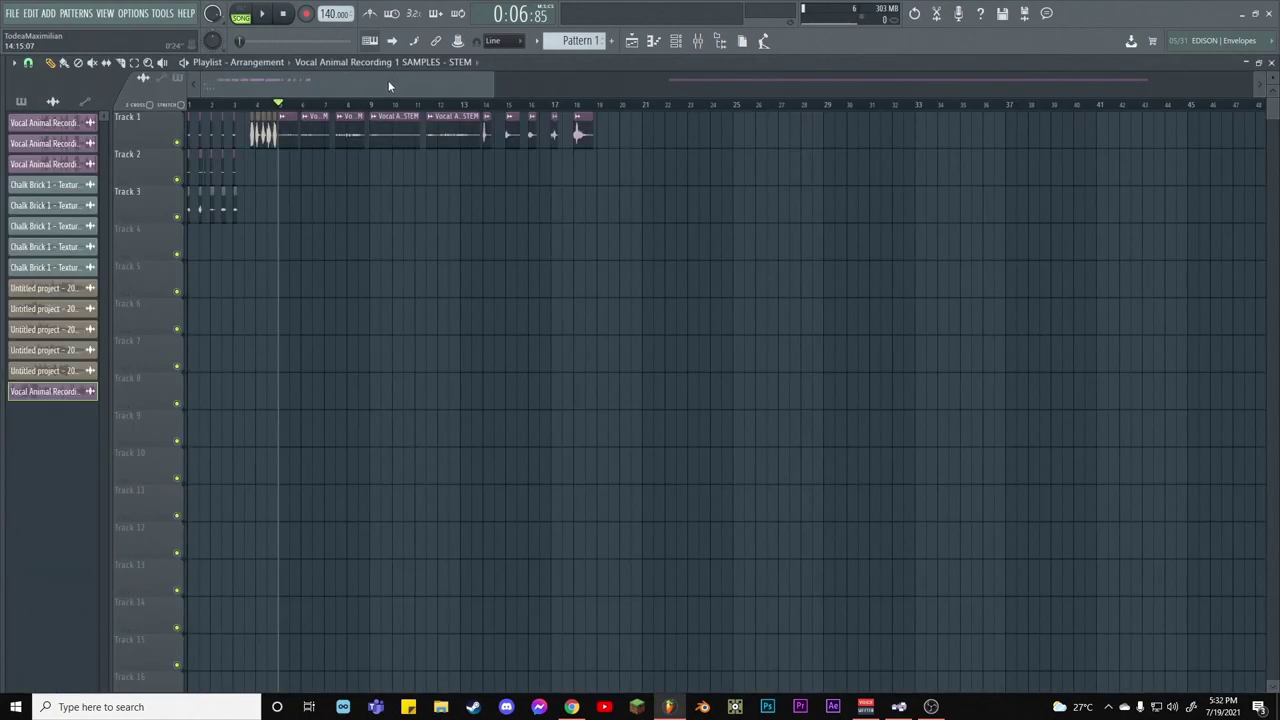
Move the five rendered clips on Track 1 earlier to about bar 3, directly behind the layered slices
scroll(285, 112, up, 3)
scroll(343, 128, up, 2)
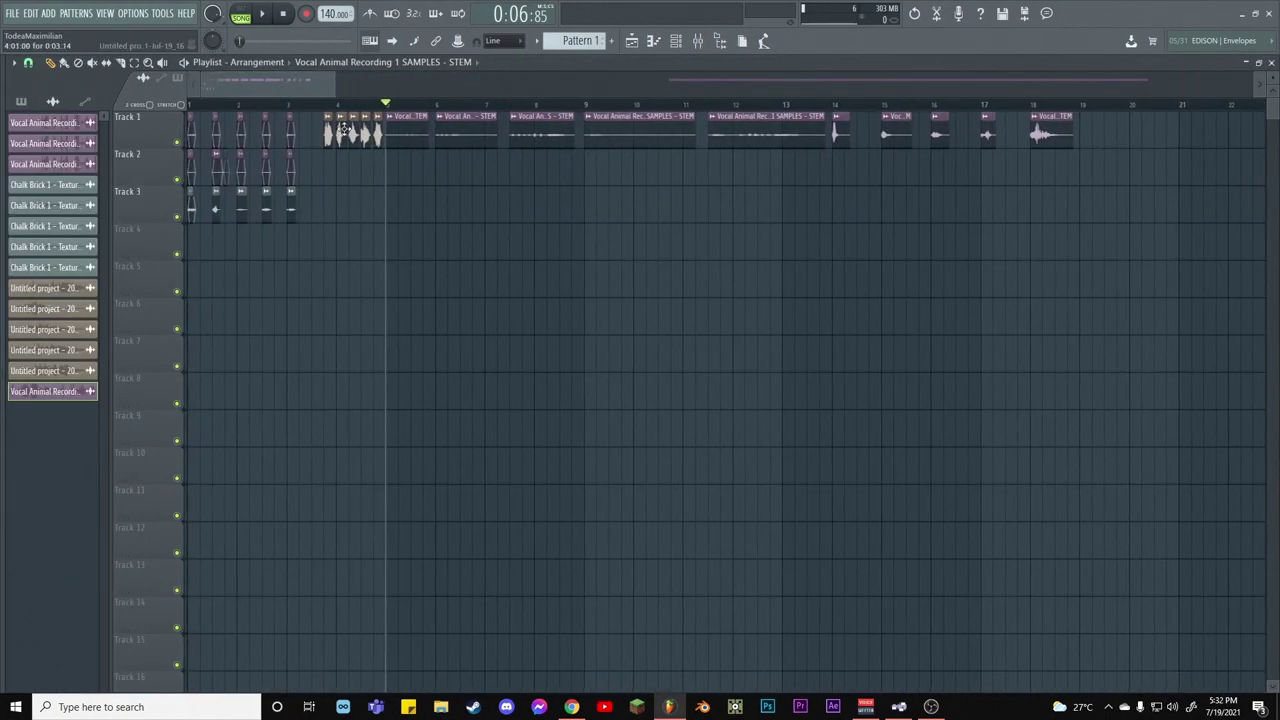
drag(378, 133, 303, 123)
click(398, 218)
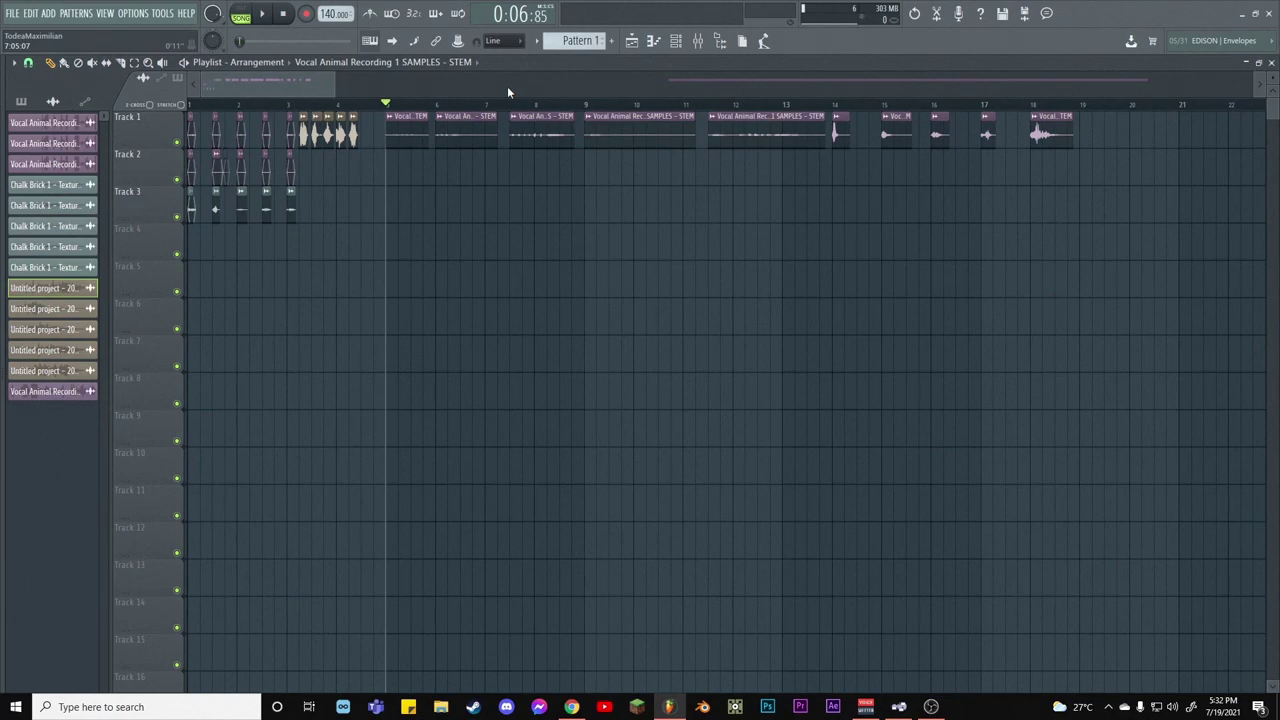
Select the time range from bar 5 to bar 24 across the cut Vocal Animal Recording 1 clips
drag(387, 116, 1083, 157)
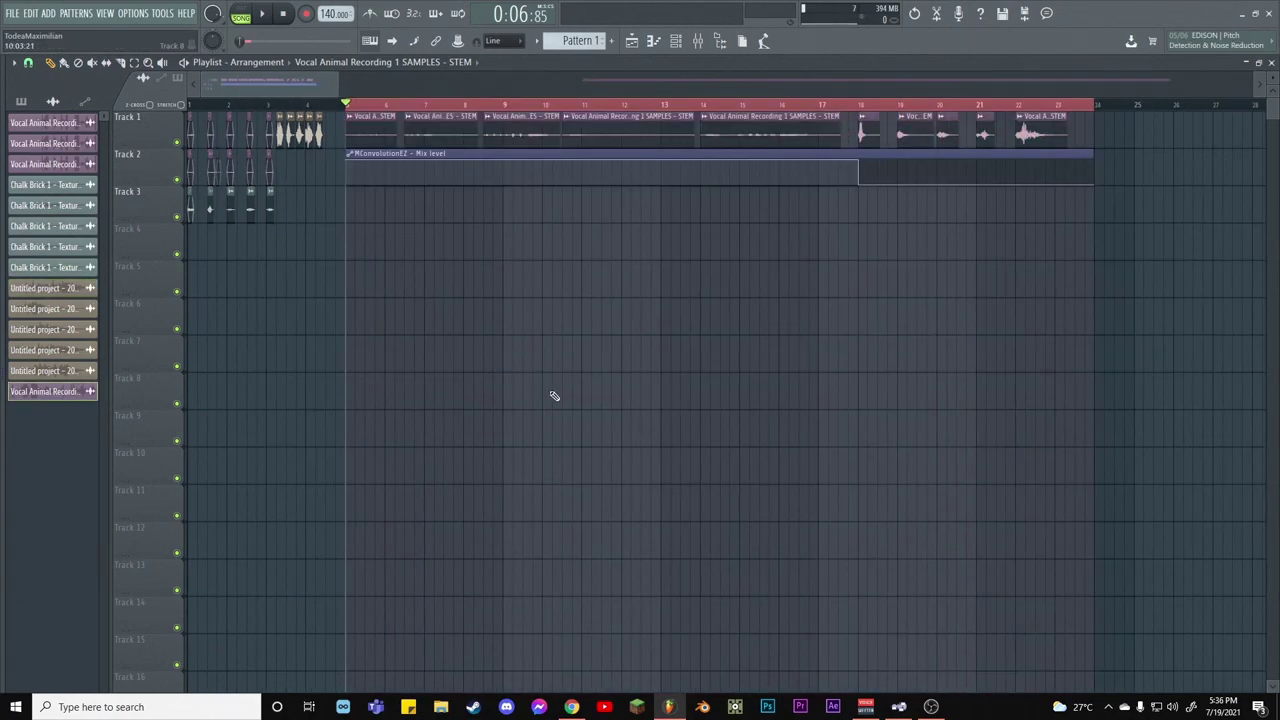
right_click(631, 417)
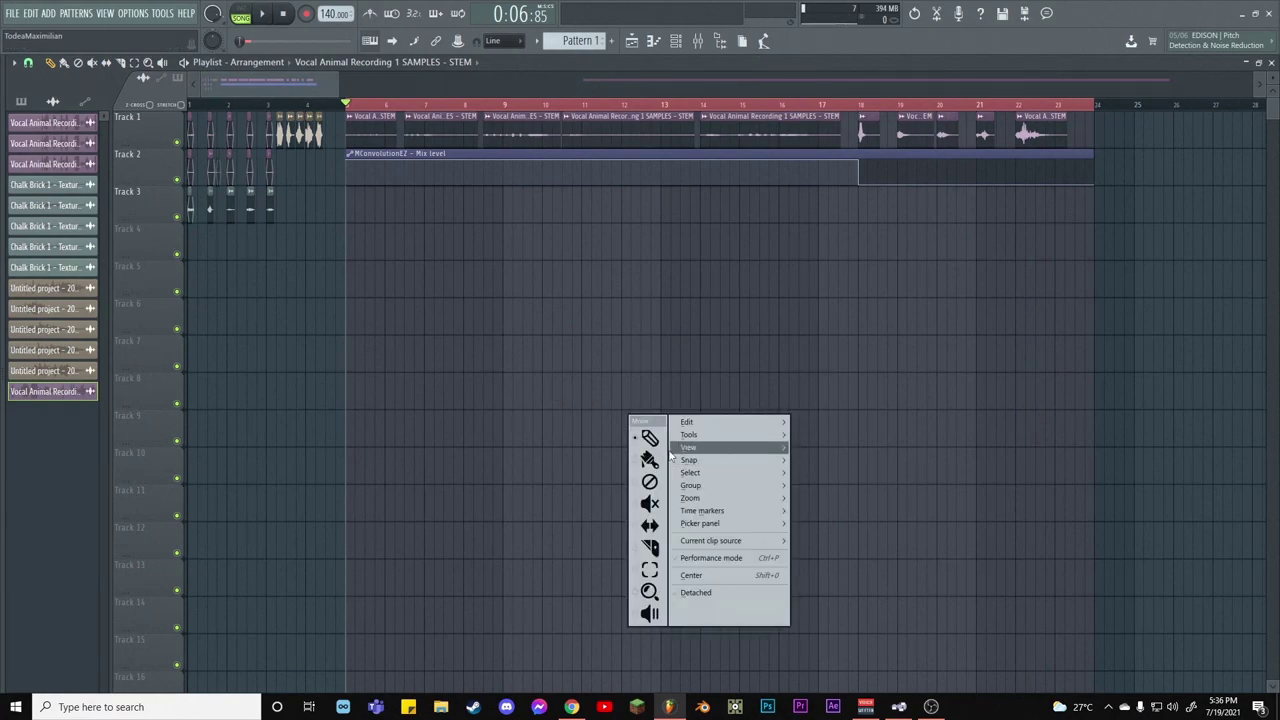
click(680, 443)
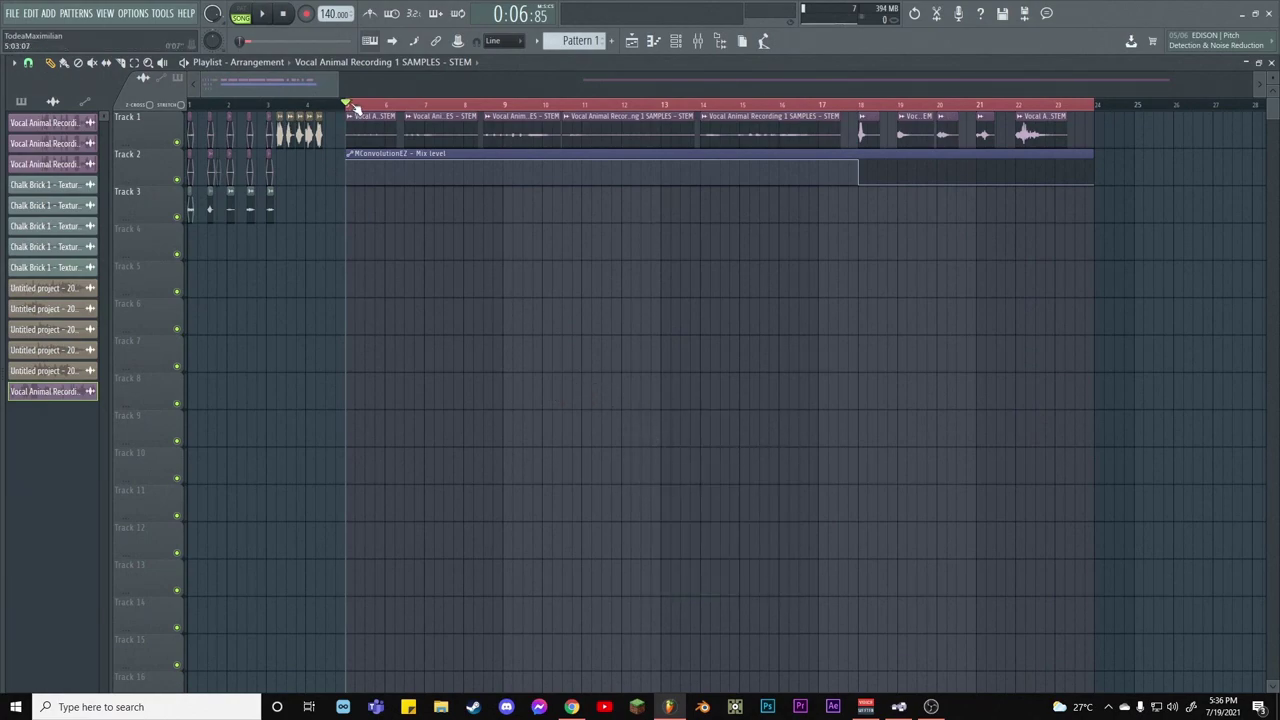
Examine the cut vocal clips, their channel's pitch and mixer routing, and the MConvolutionEZ mix level automation beneath them
scroll(346, 106, up, 1)
scroll(355, 106, down, 2)
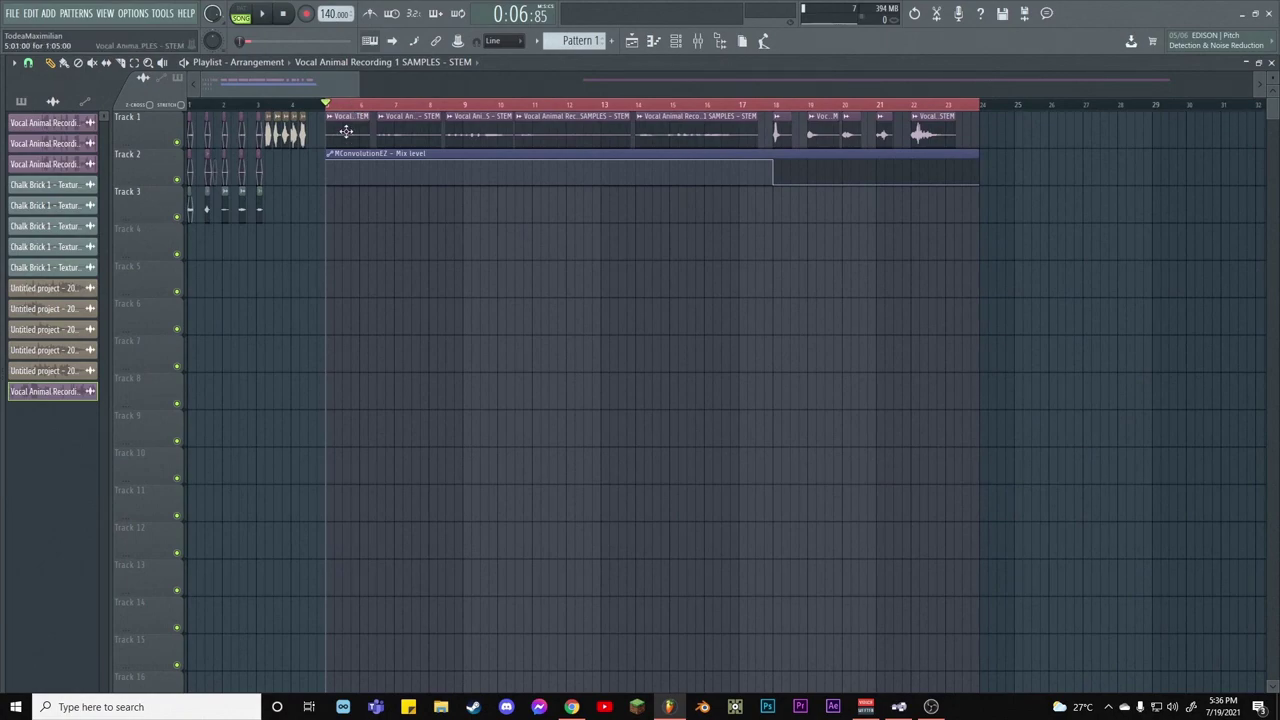
double_click(350, 117)
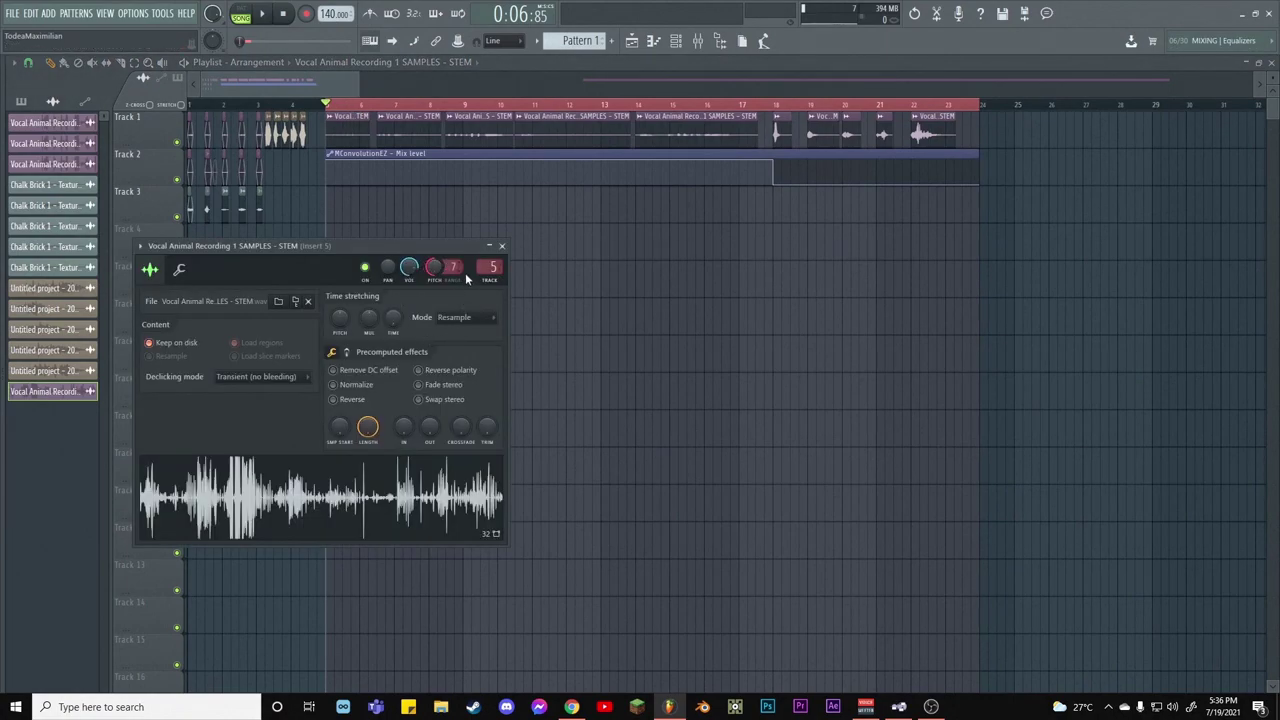
click(502, 246)
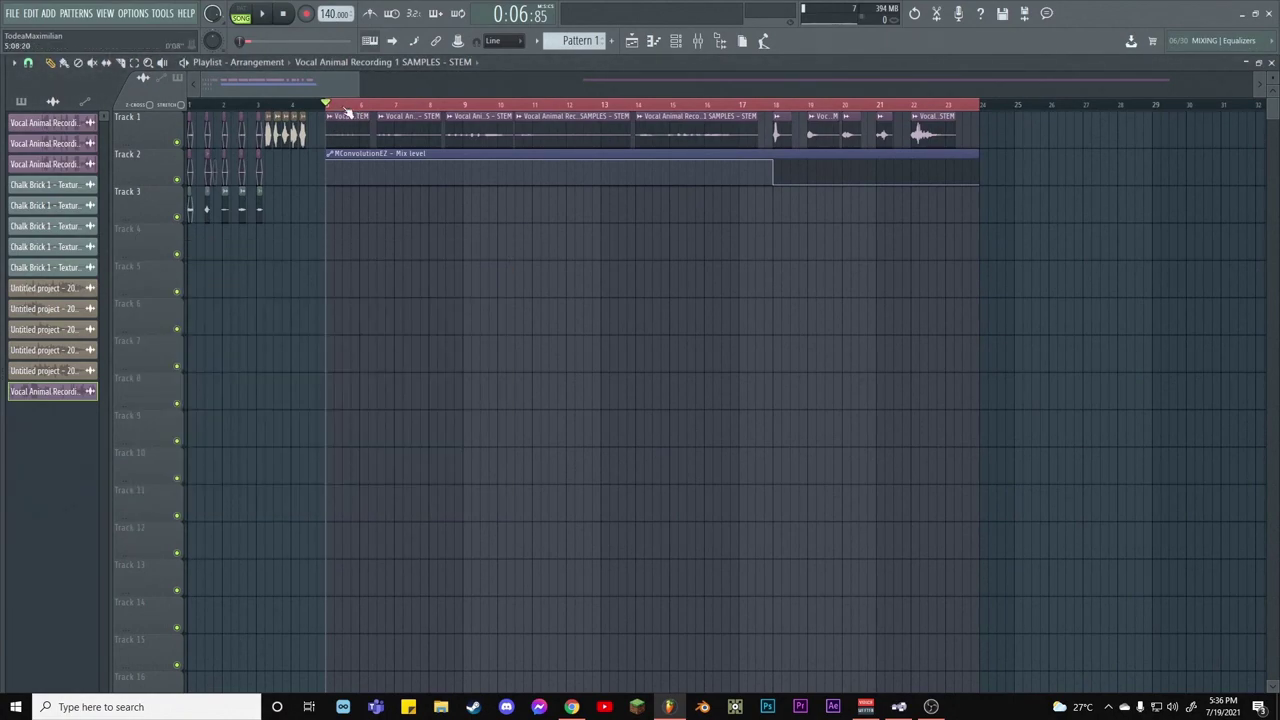
scroll(355, 111, up, 2)
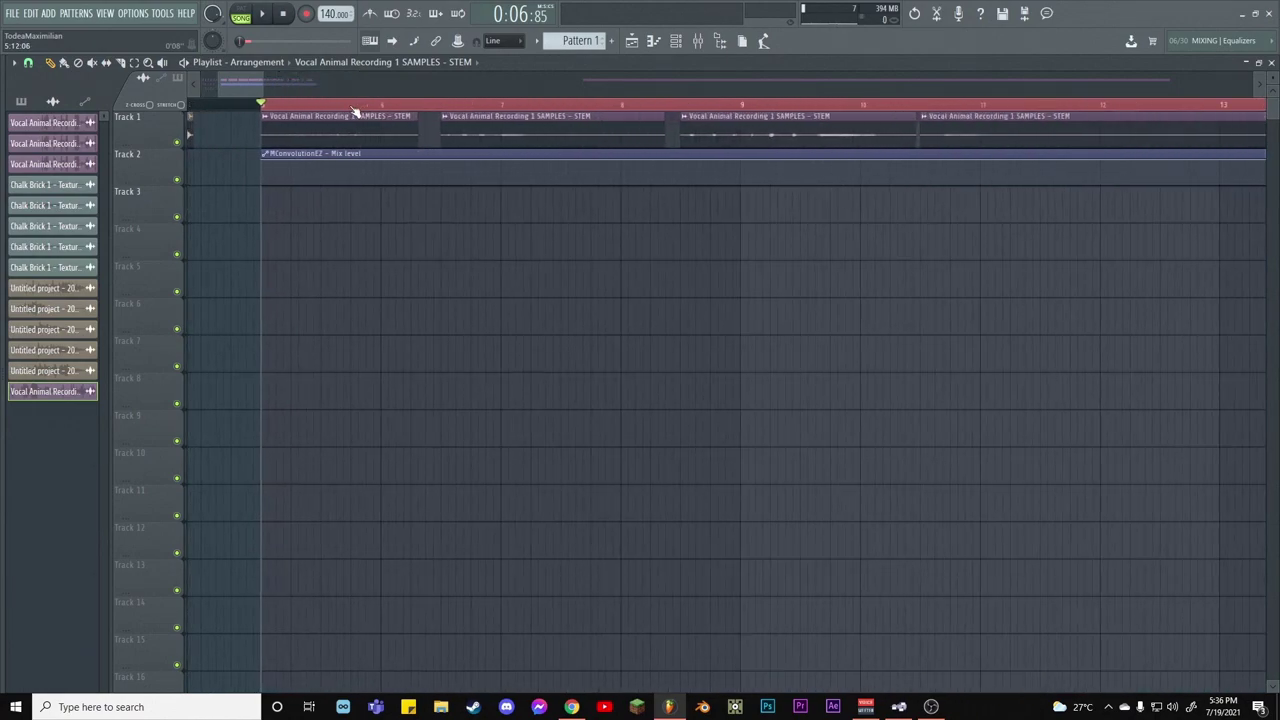
scroll(355, 111, down, 2)
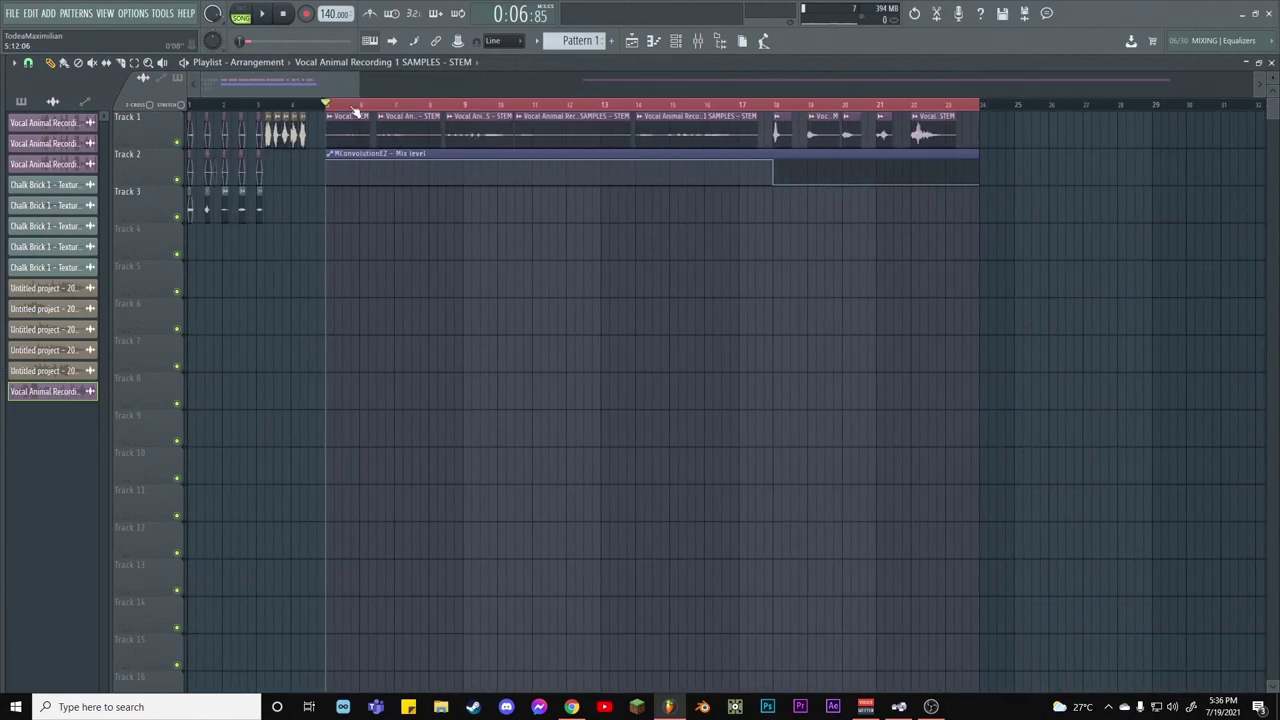
scroll(355, 111, up, 3)
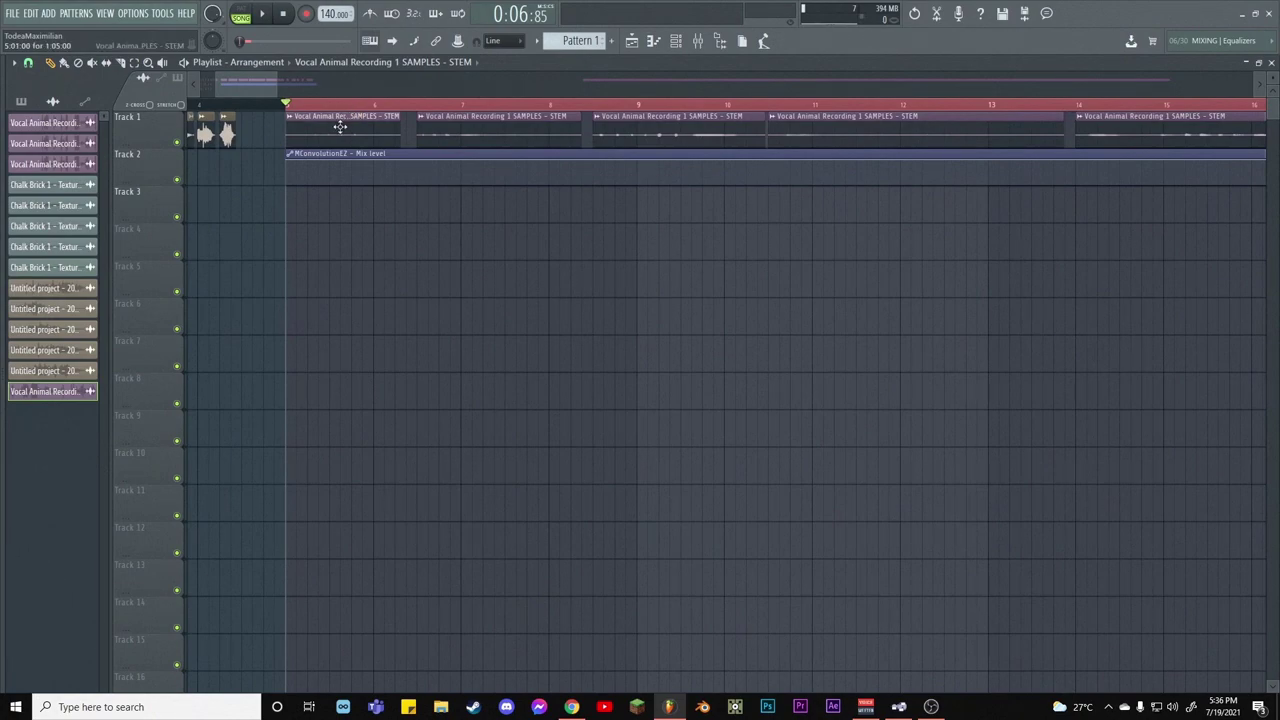
double_click(338, 130)
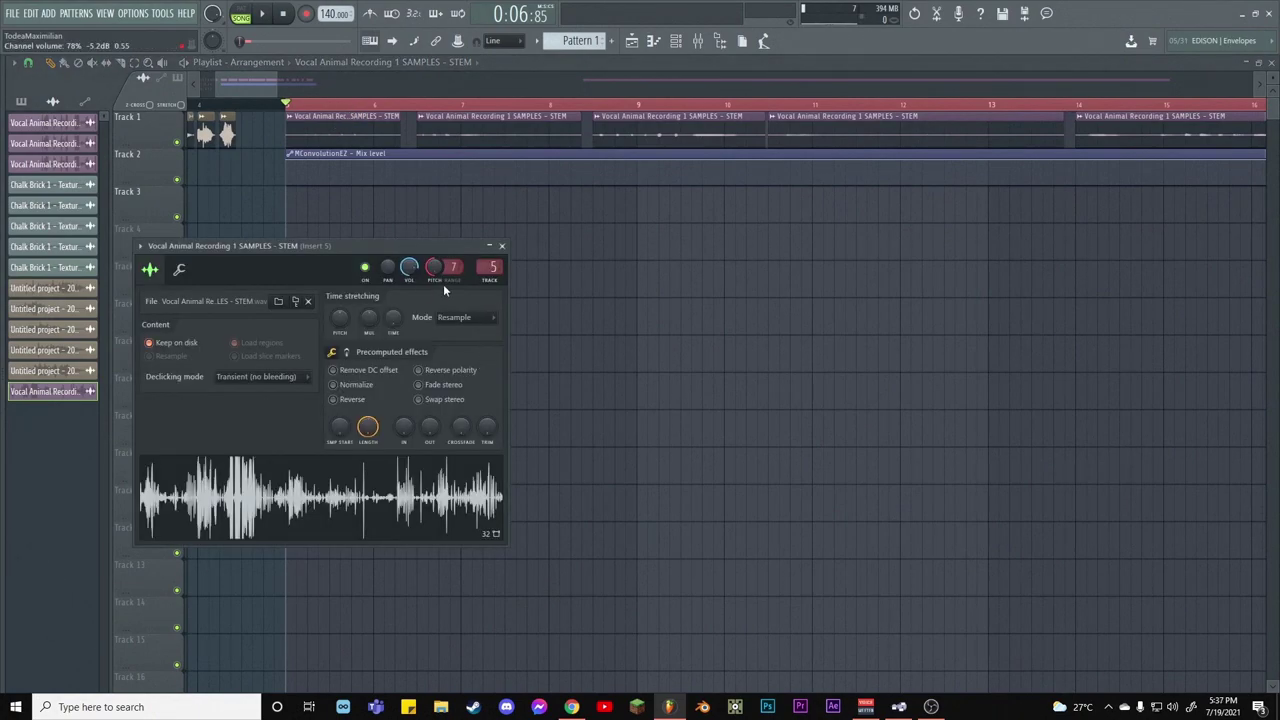
click(504, 247)
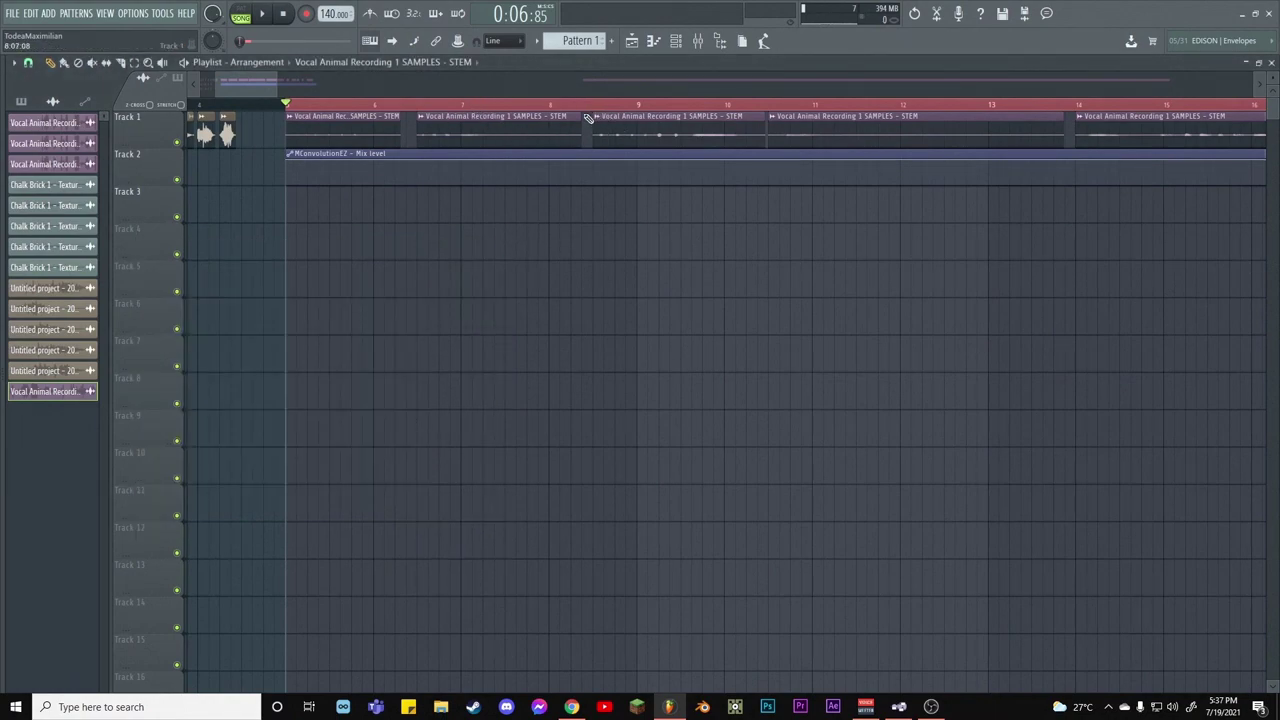
scroll(752, 118, down, 3)
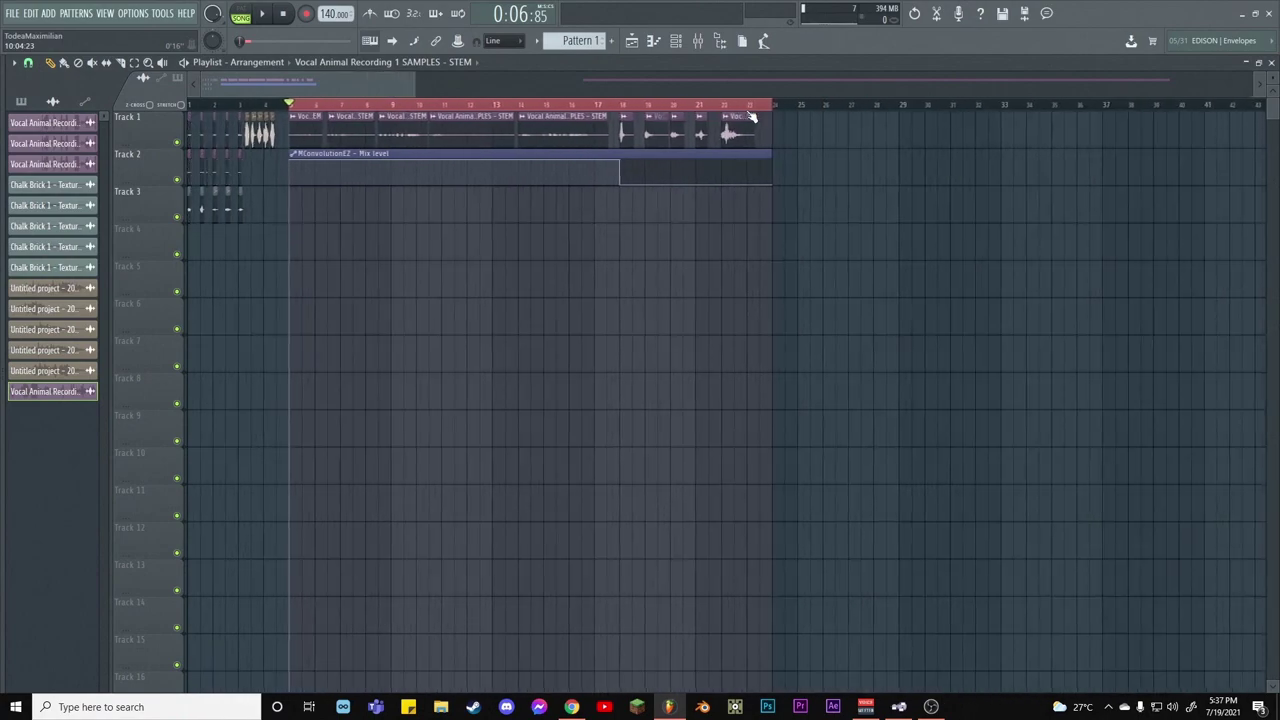
scroll(745, 110, up, 2)
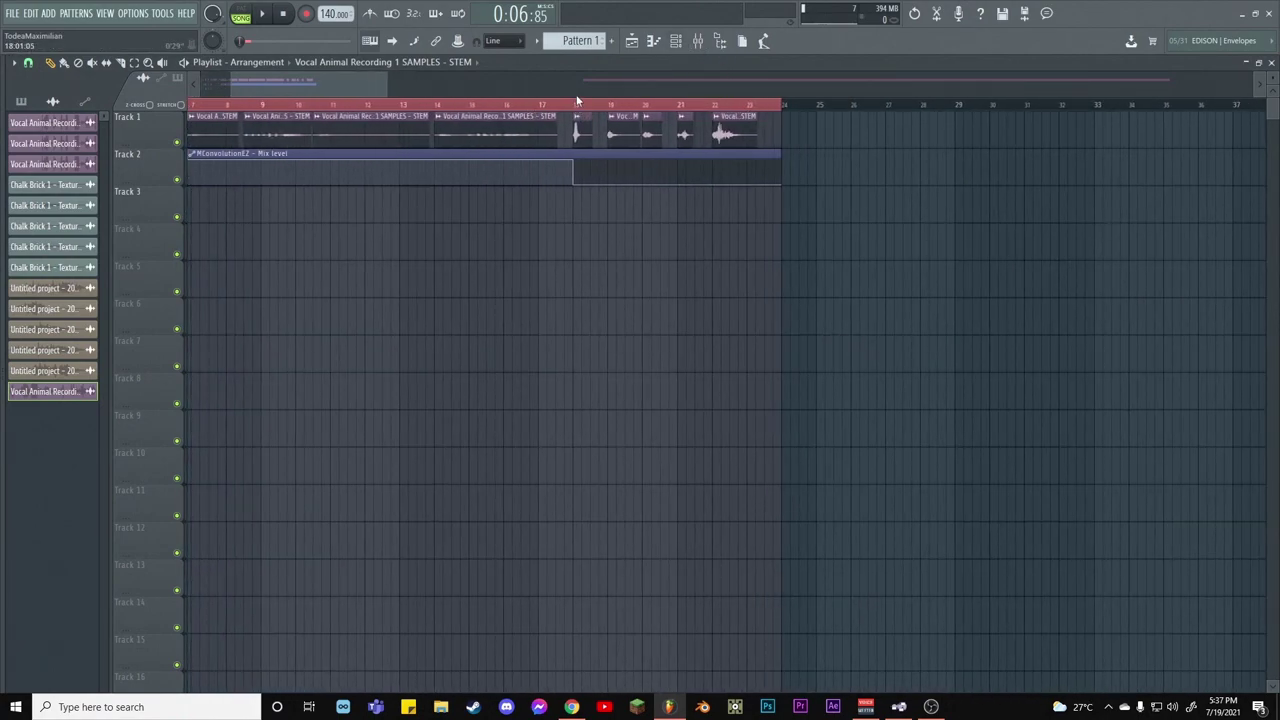
scroll(620, 80, left, 3)
Audition the vocal clips through Insert 5 with MConvolutionEZ and Slice EQ bypassed, and inspect the OTT settings
click(701, 41)
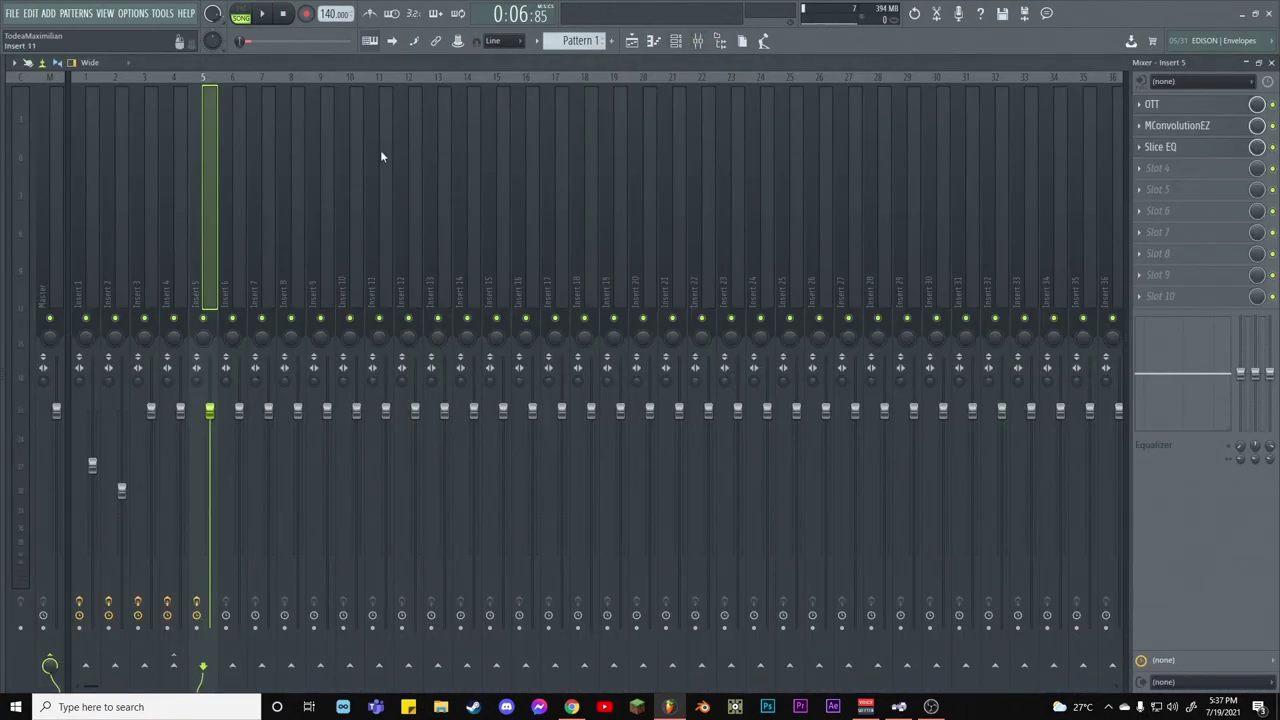
click(1227, 106)
click(1227, 106)
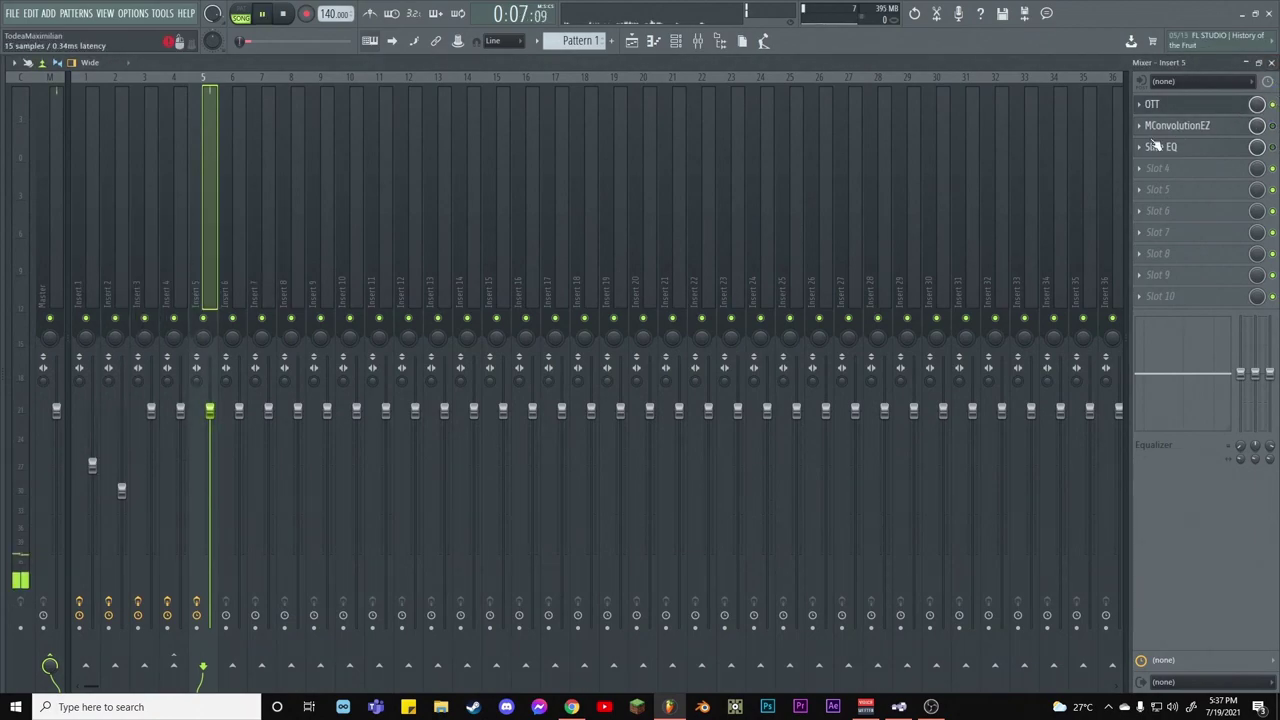
click(1219, 107)
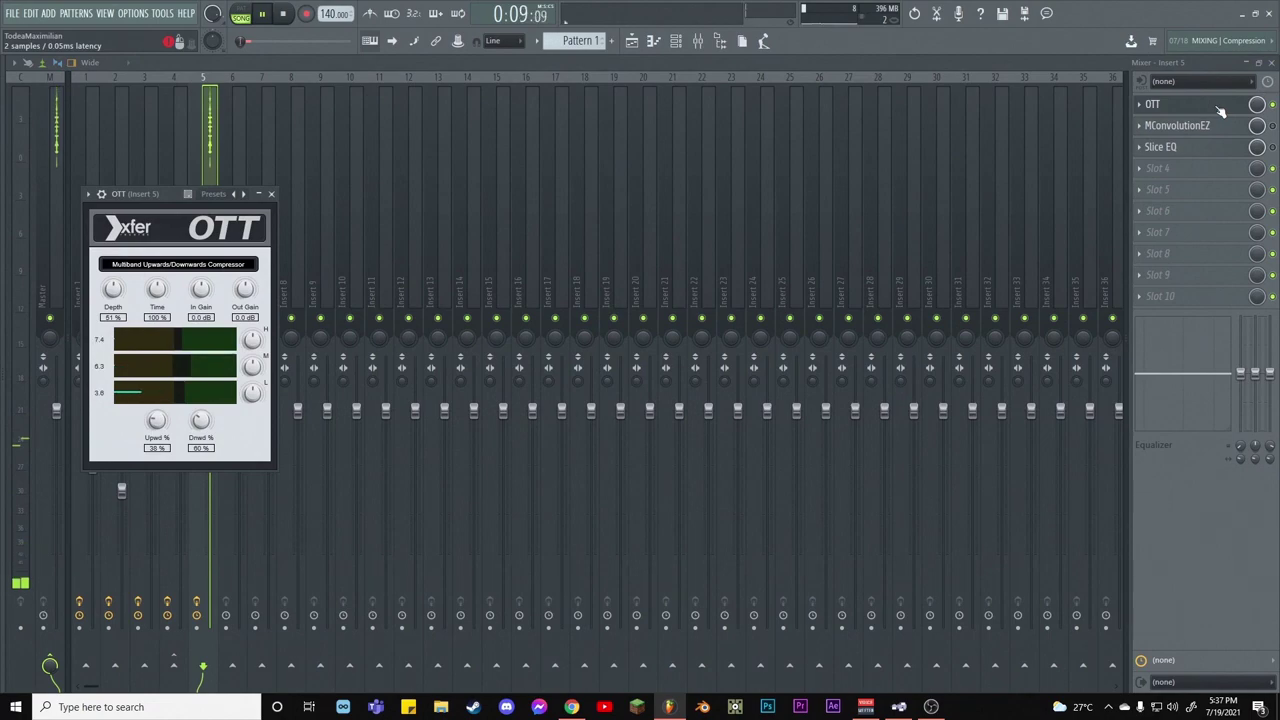
click(1220, 108)
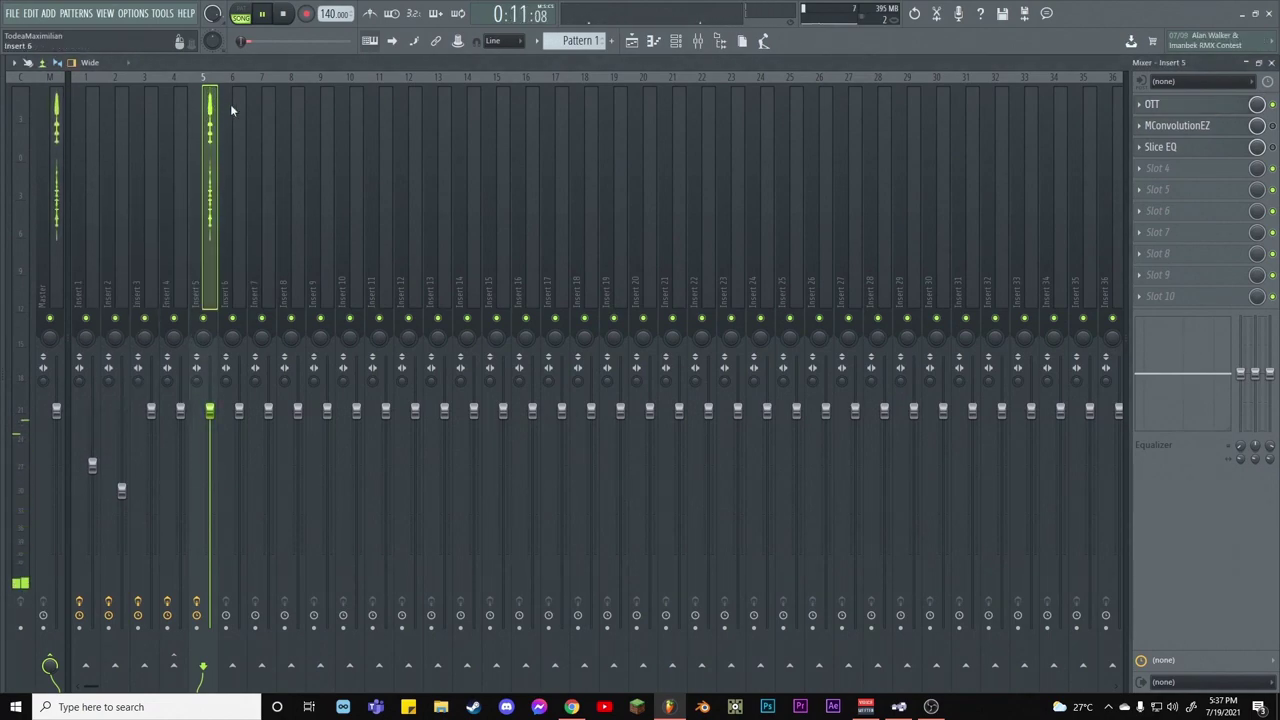
key(space)
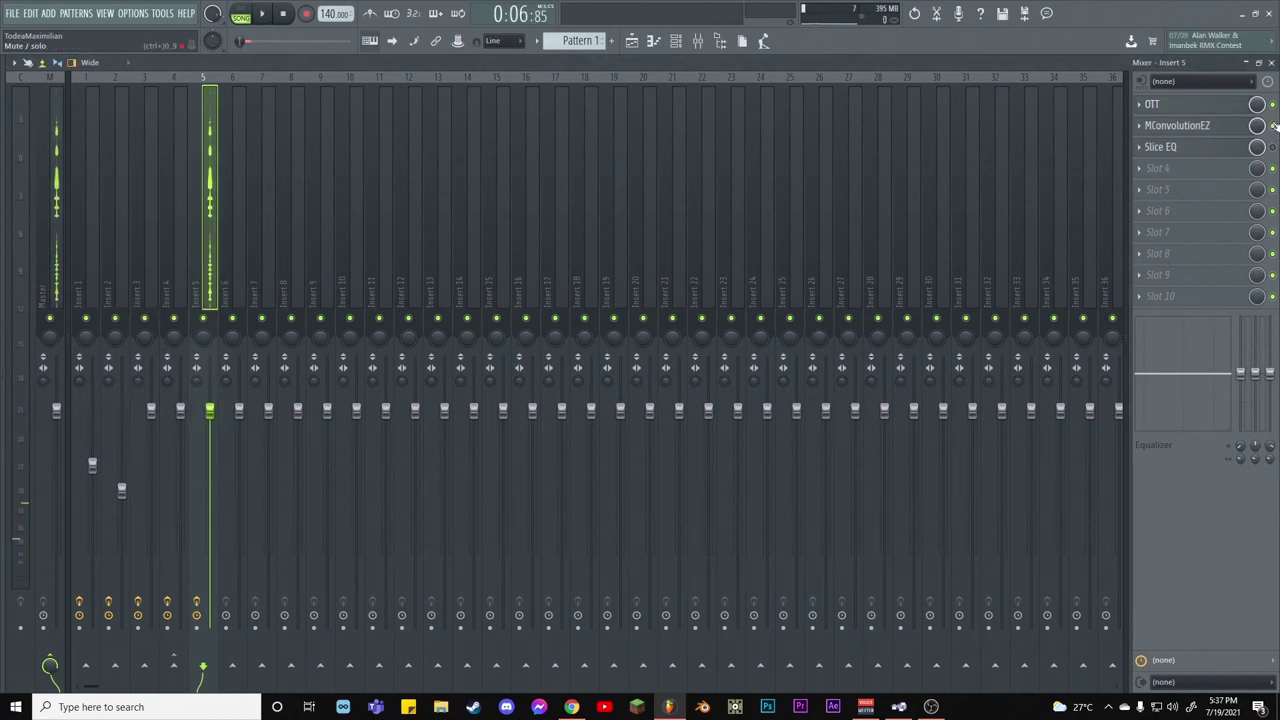
Examine the MConvolutionEZ dry/wet and hall impulse response settings on Insert 5 with the effect re-enabled
click(1238, 126)
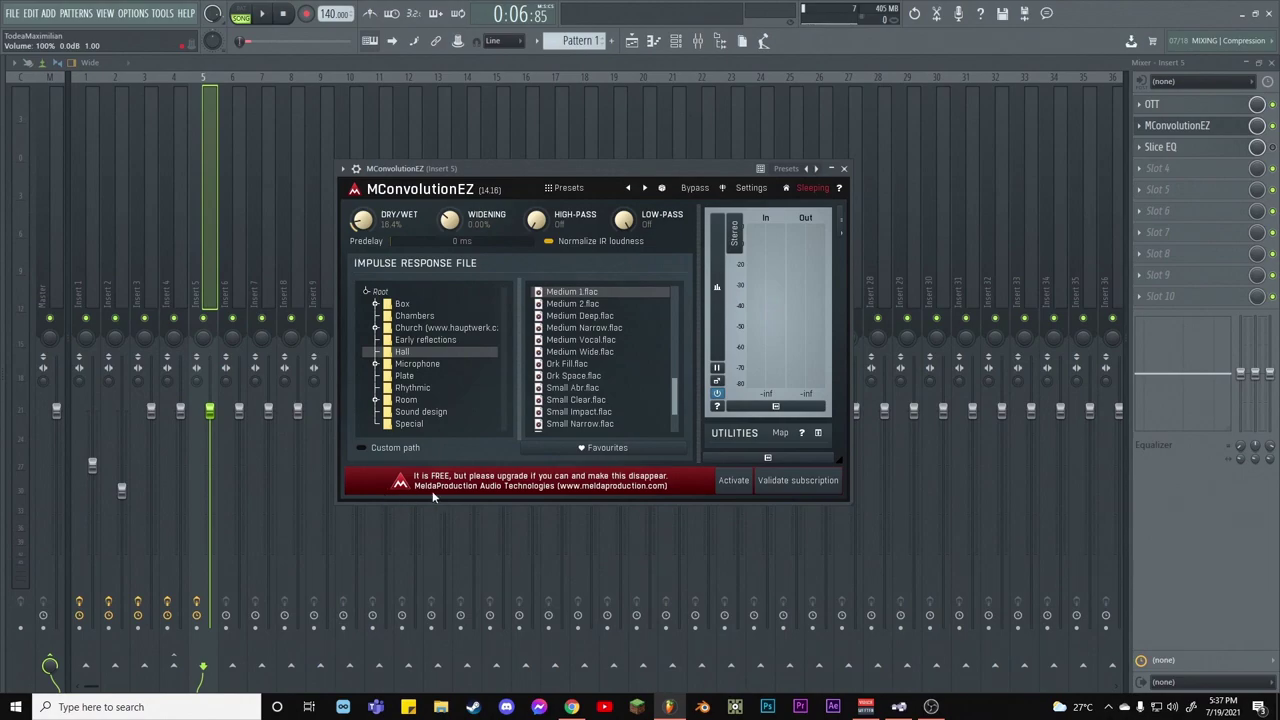
drag(407, 167, 381, 203)
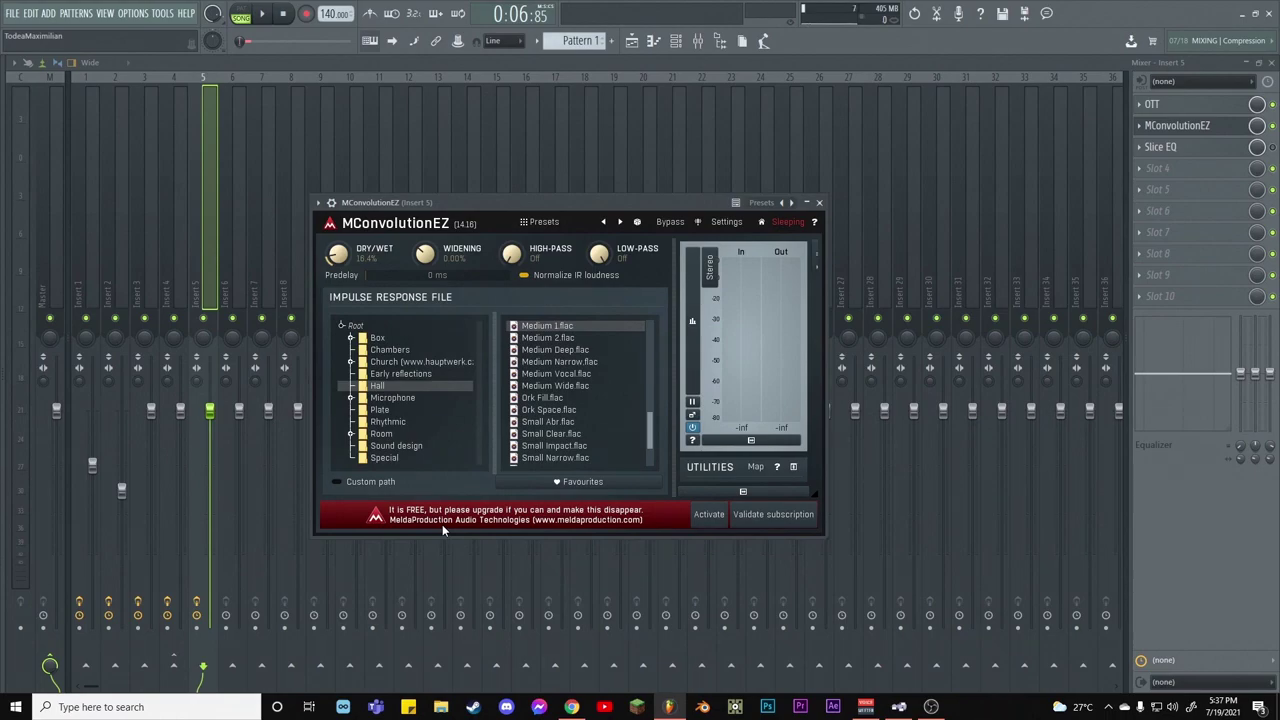
click(819, 202)
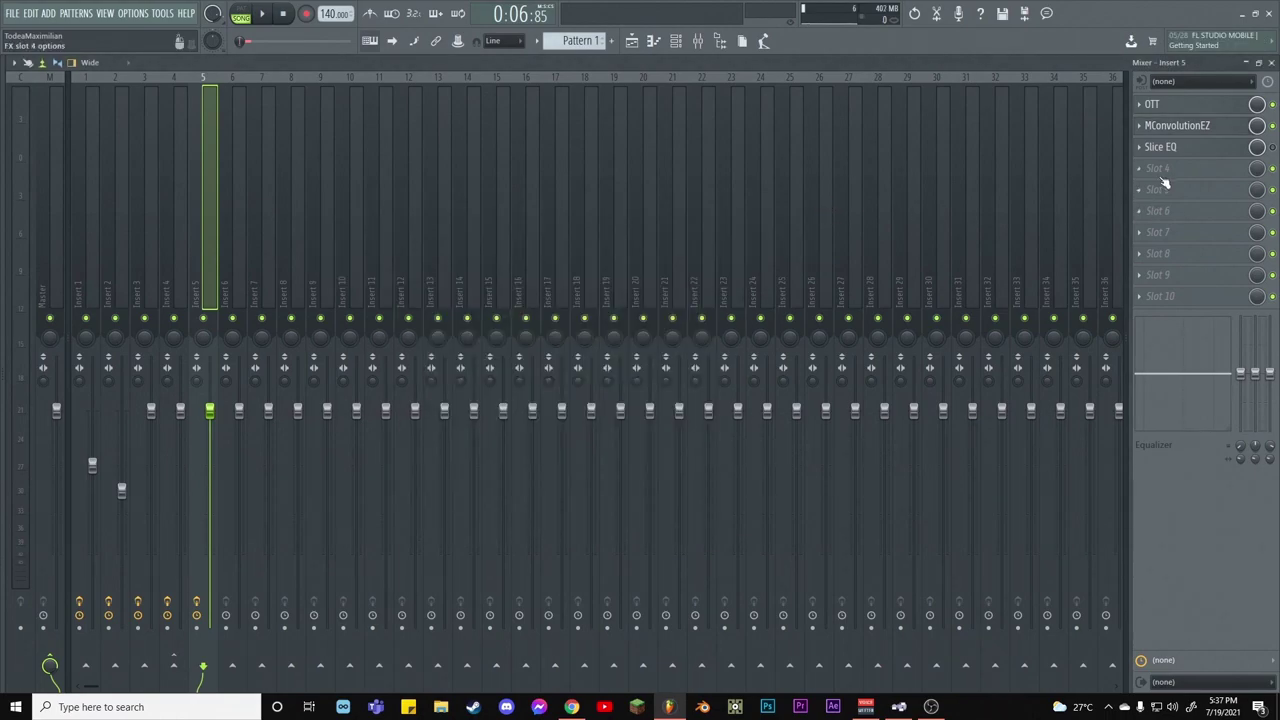
Examine the Melda plugins offered for Insert 5's fourth effect slot and browse MConvolutionEZ's hall impulse responses
click(1163, 175)
mouse_move(1075, 291)
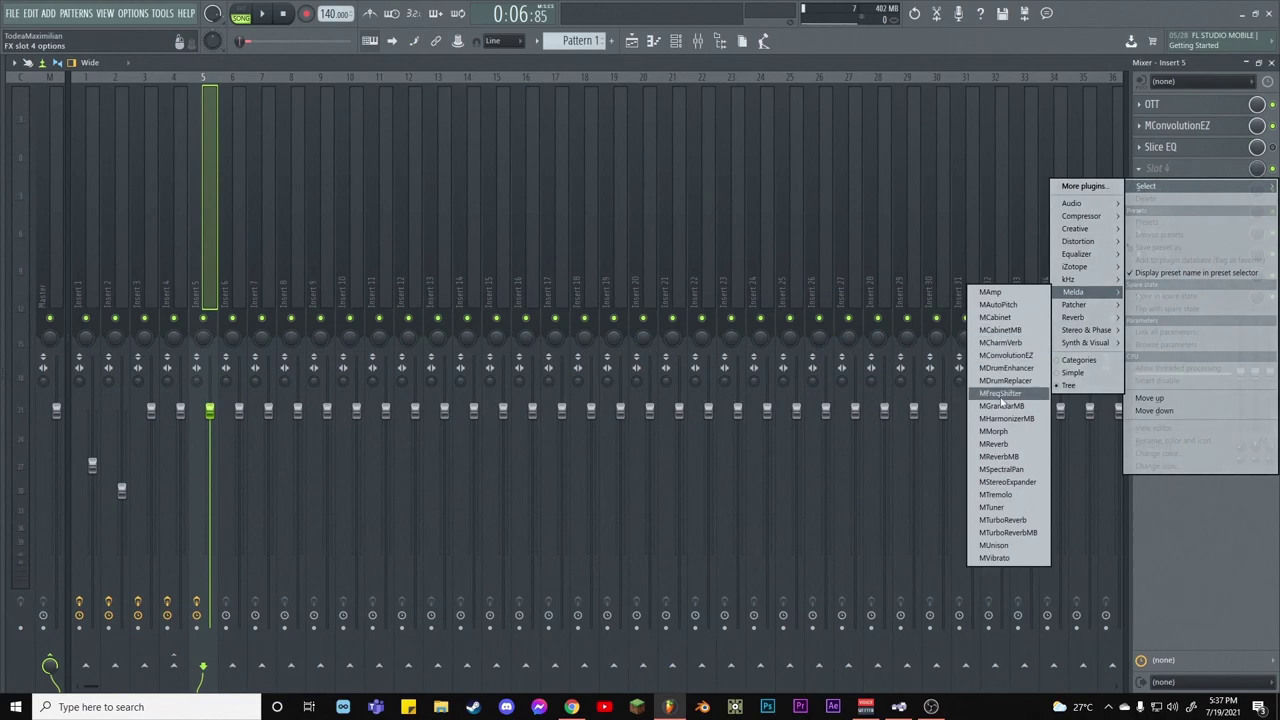
click(204, 217)
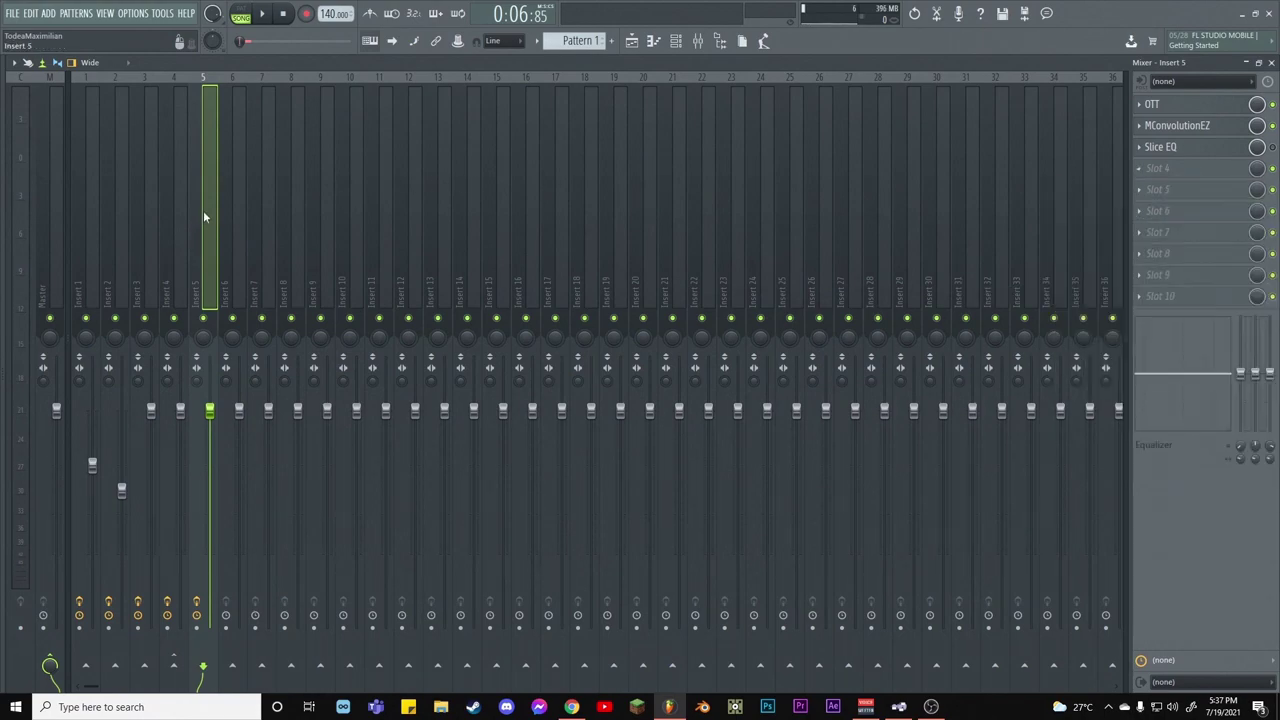
click(1186, 128)
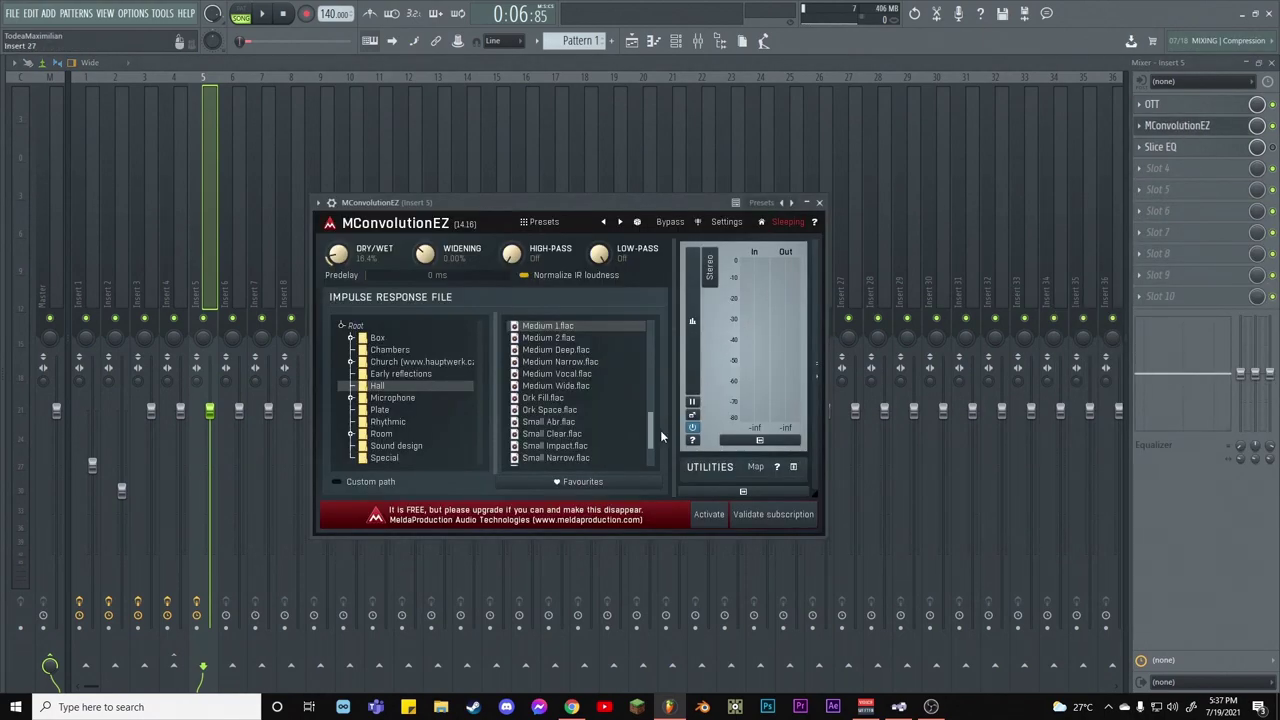
drag(654, 441, 656, 481)
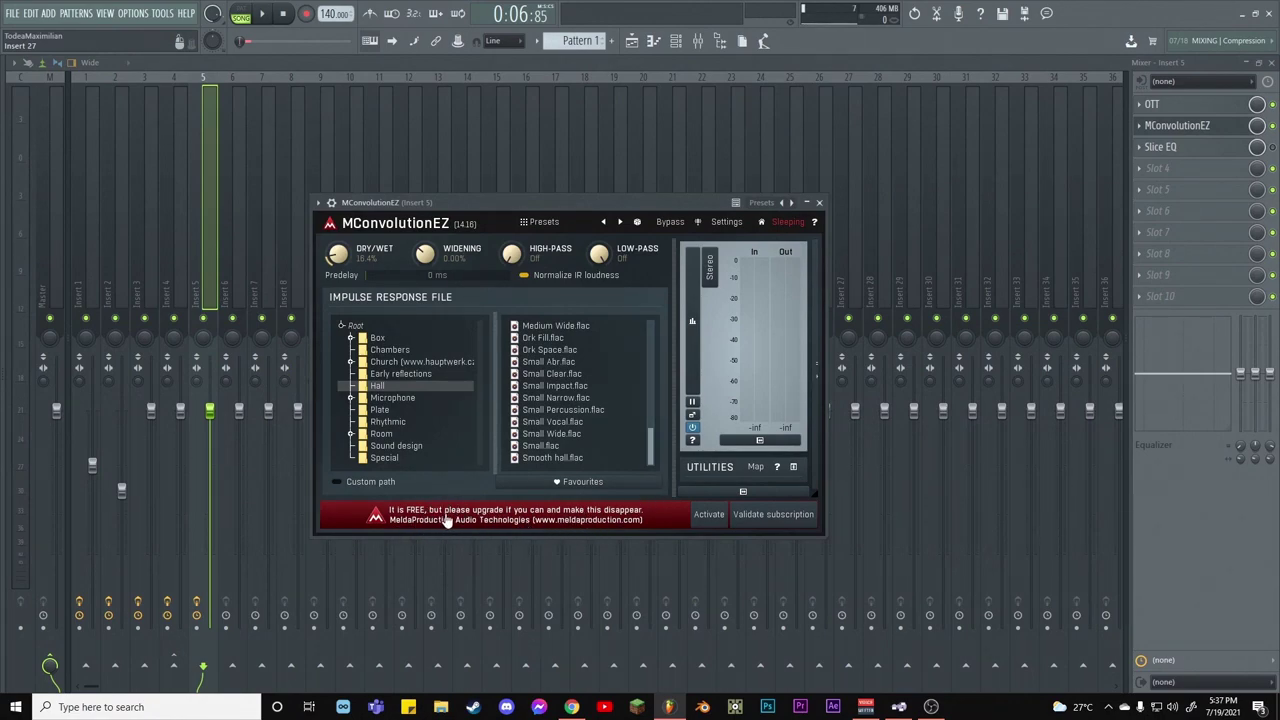
key(Escape)
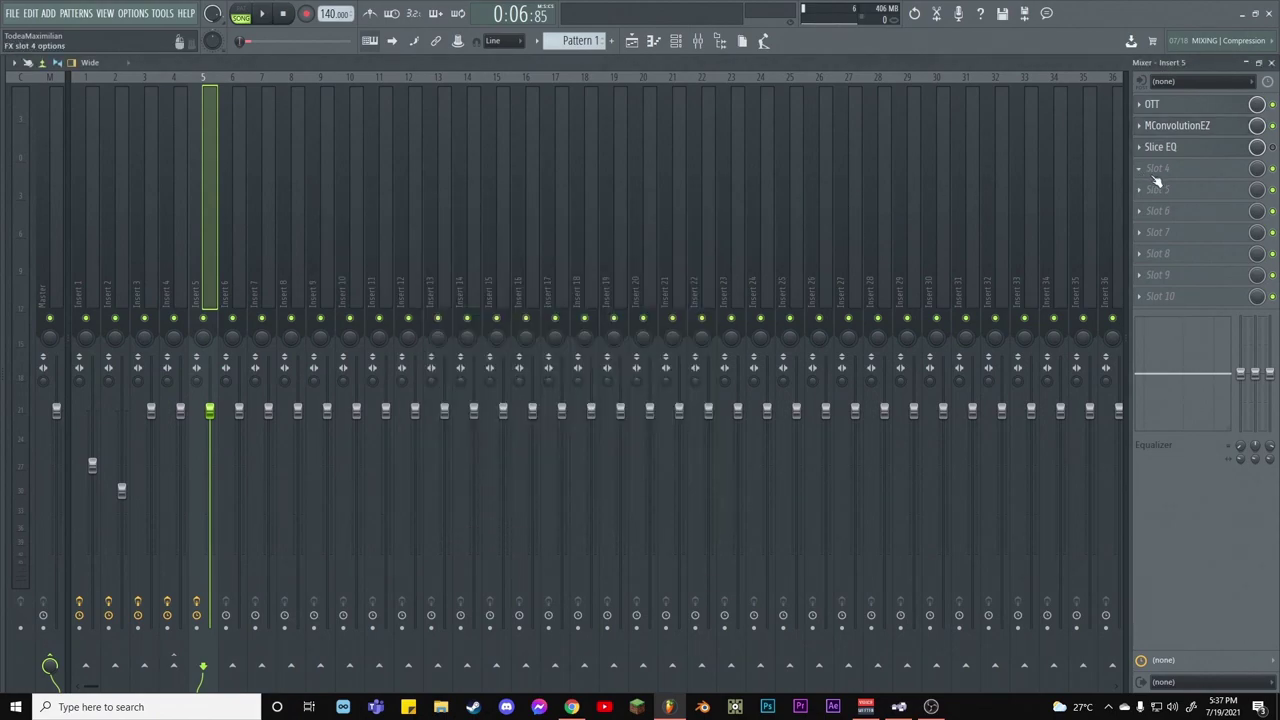
click(1172, 127)
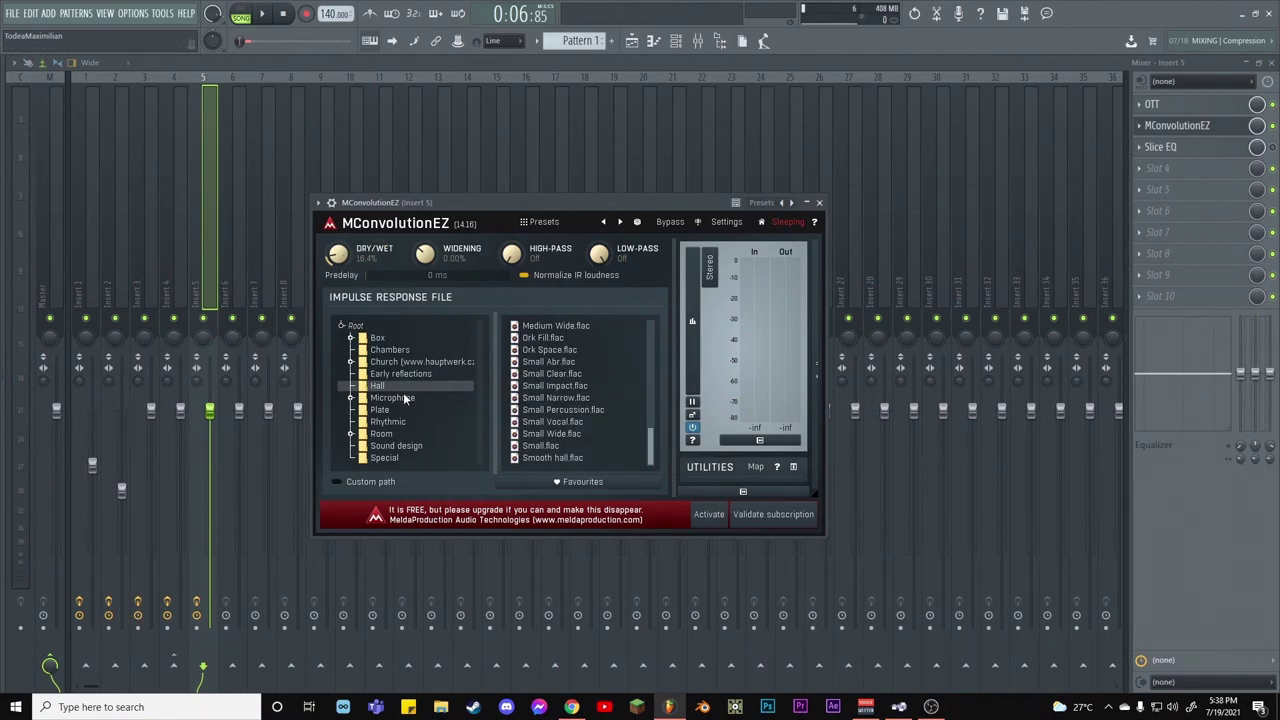
scroll(586, 426, up, 4)
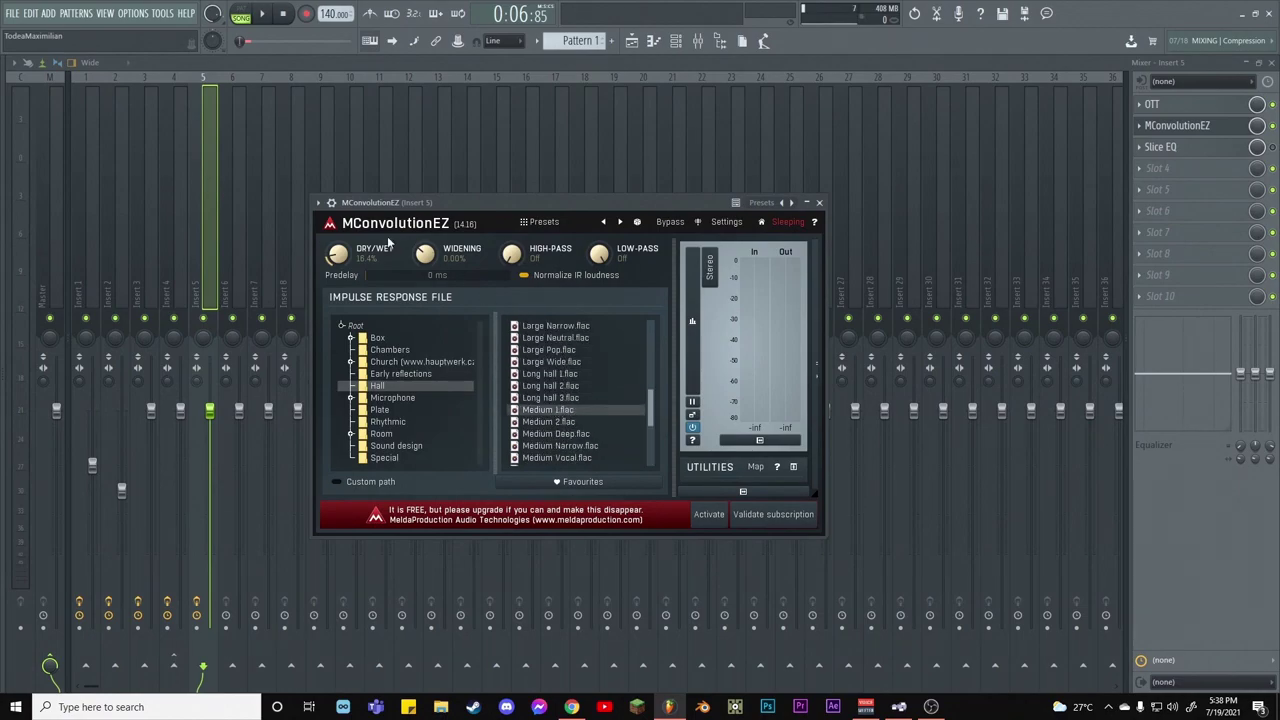
Compare the MConvolutionEZ mix level automation in the playlist with the effect's mix knob and dry/wet setting on Insert 5
click(1270, 62)
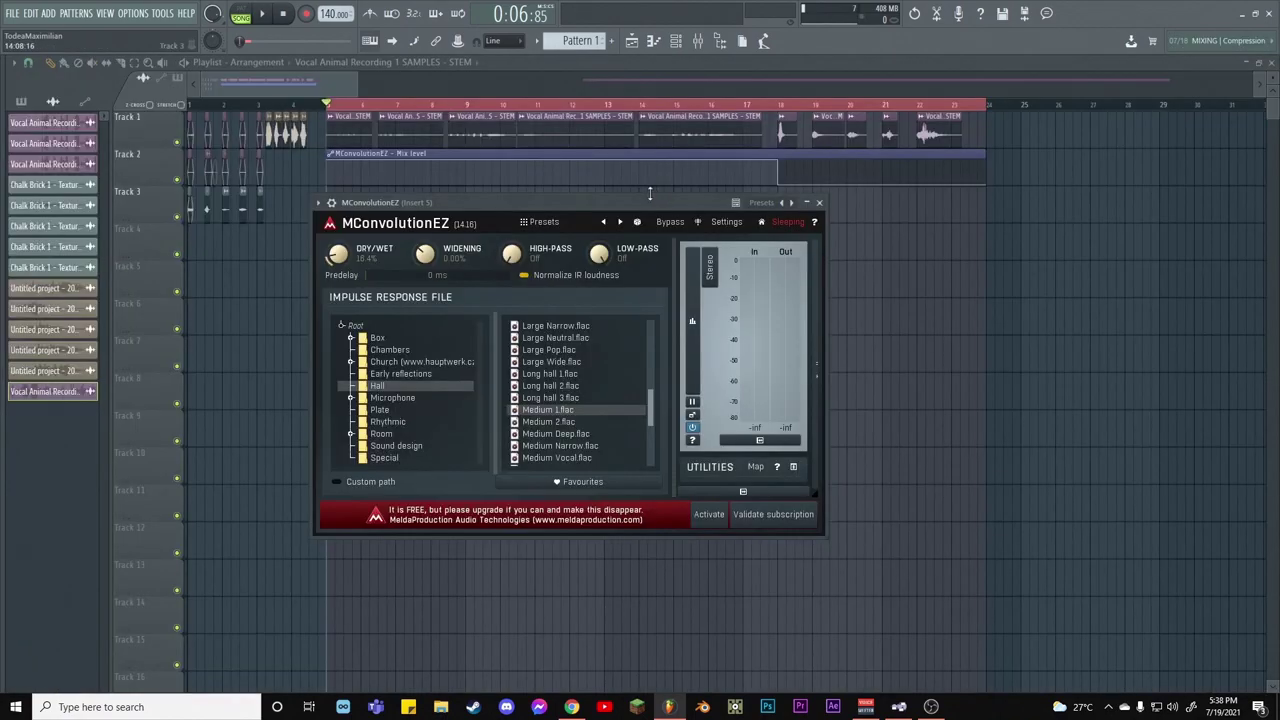
drag(643, 204, 653, 247)
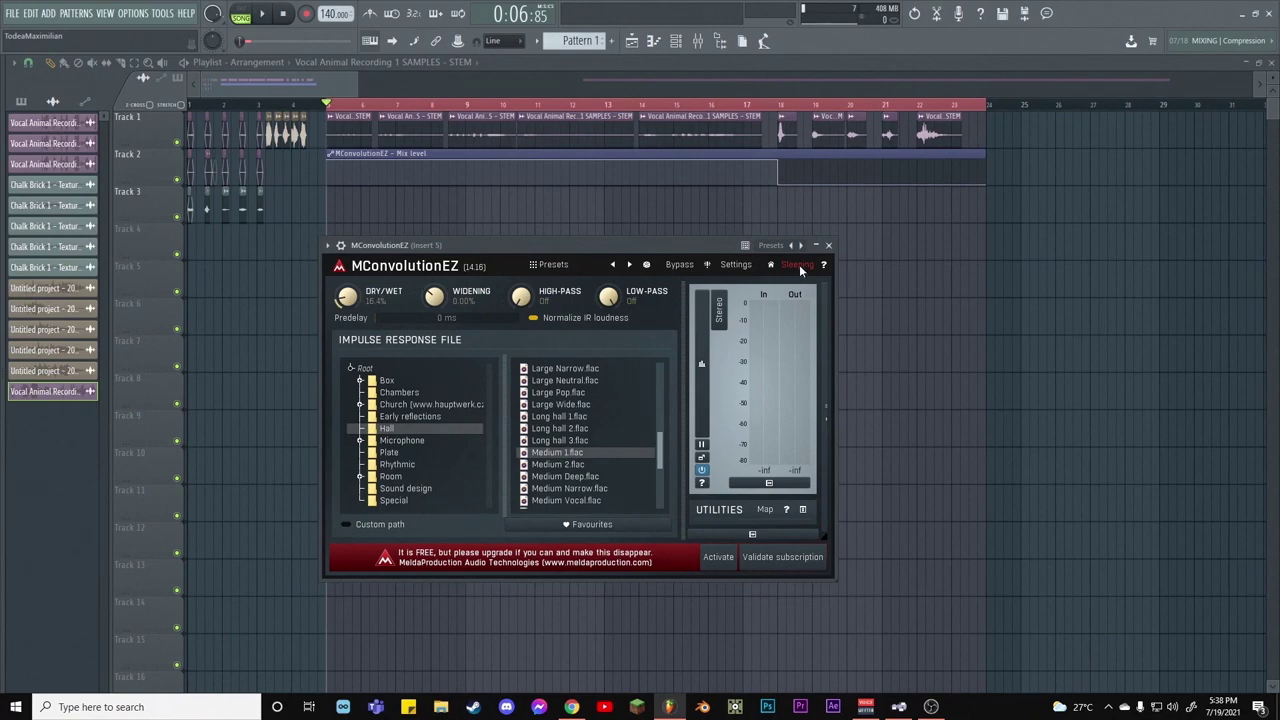
click(828, 245)
click(699, 44)
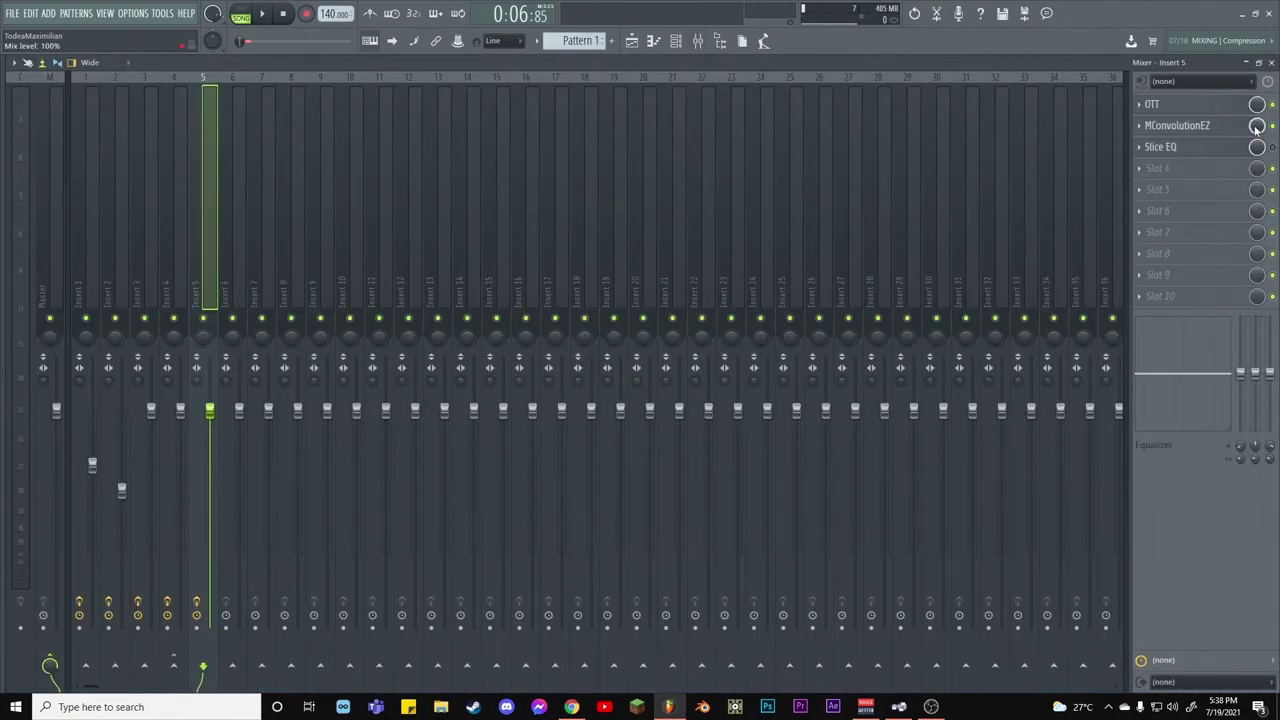
click(1177, 125)
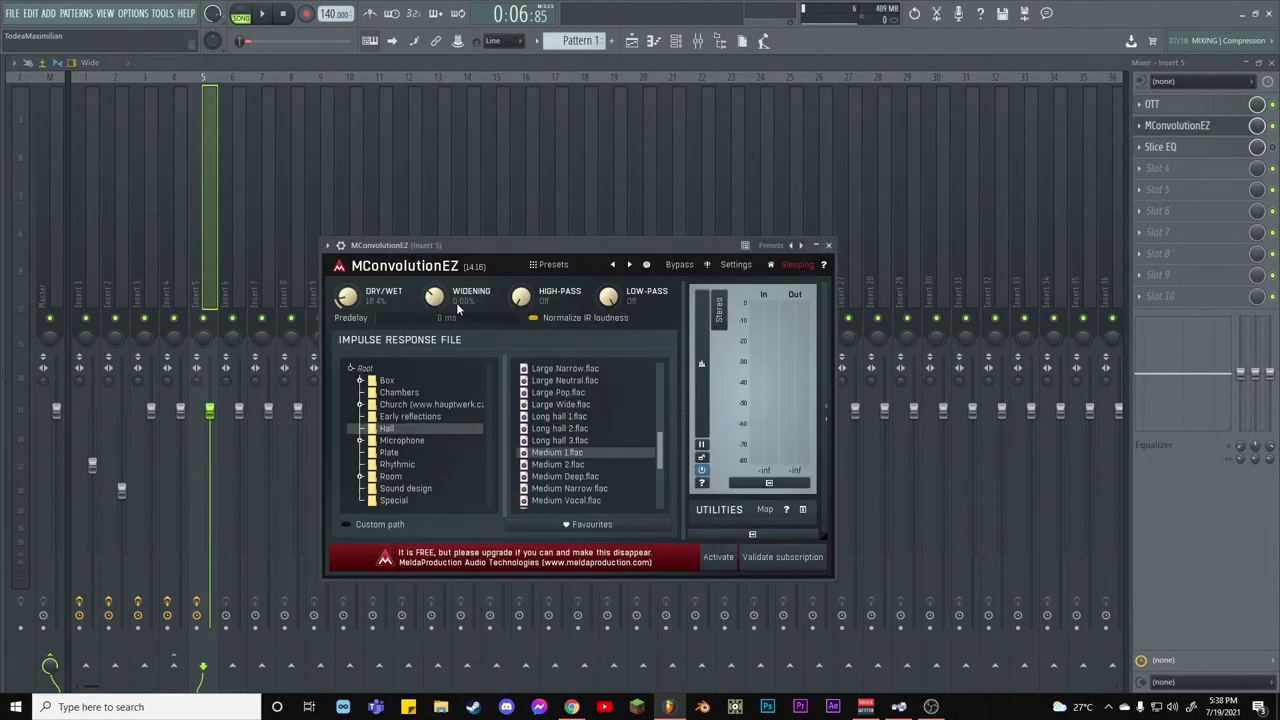
click(828, 245)
click(1271, 62)
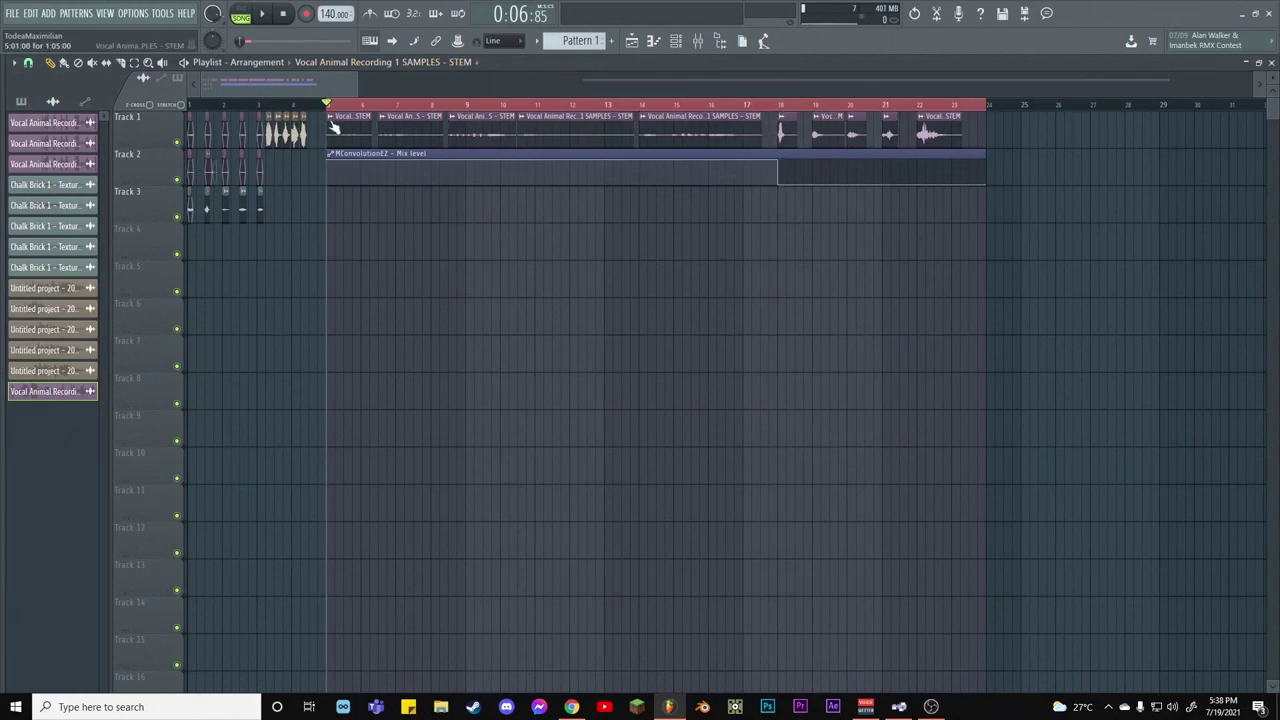
Audition the vocal clips with MConvolutionEZ active, playing from bars 5, 14, 17 and 21
click(698, 40)
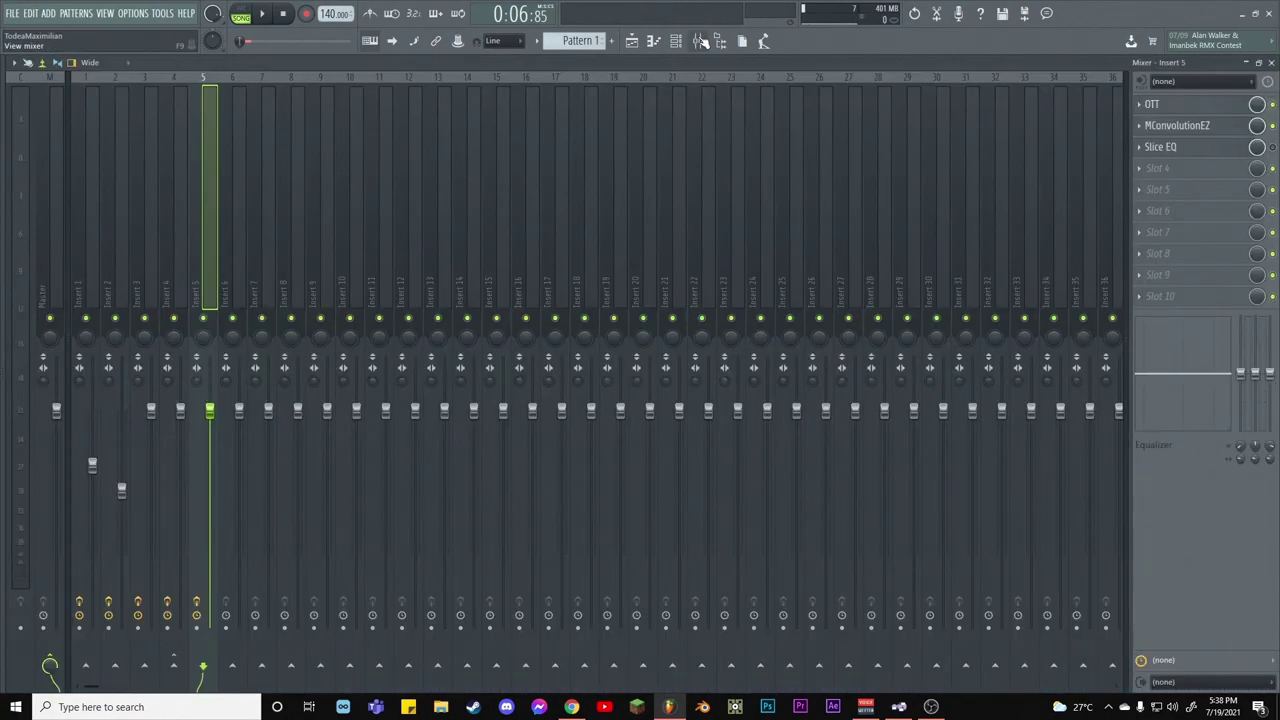
click(698, 40)
key(space)
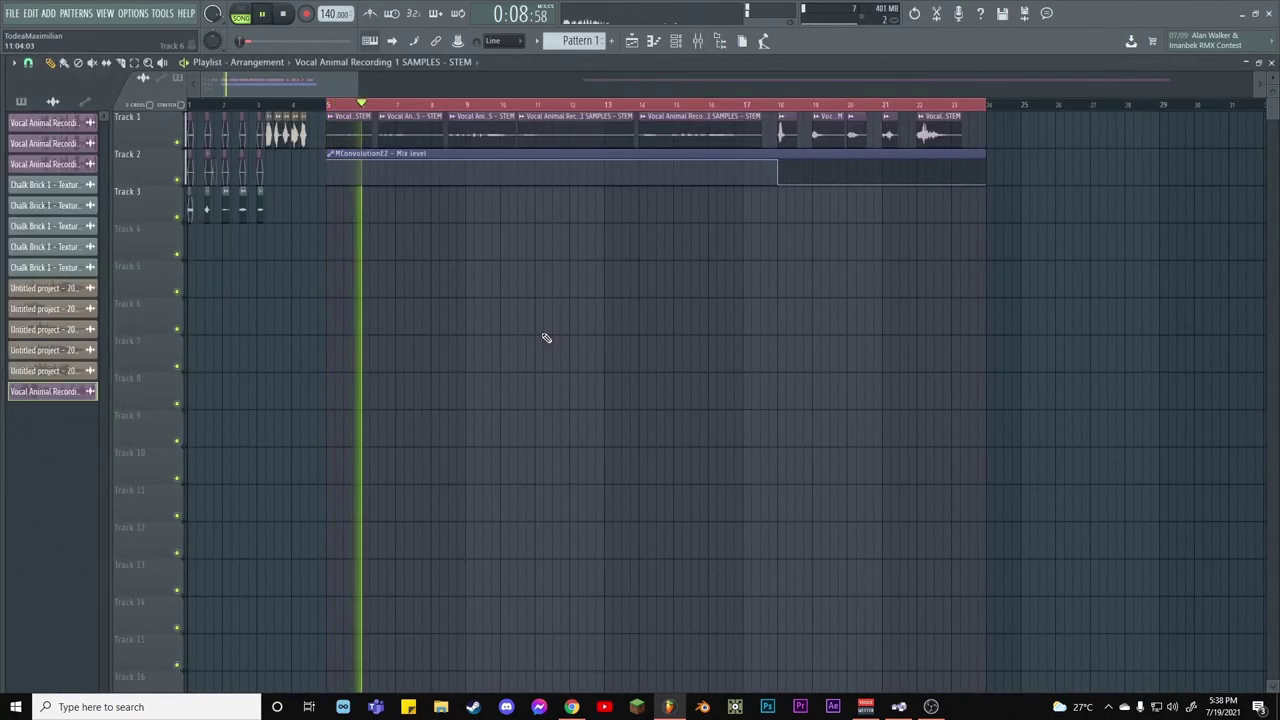
click(640, 103)
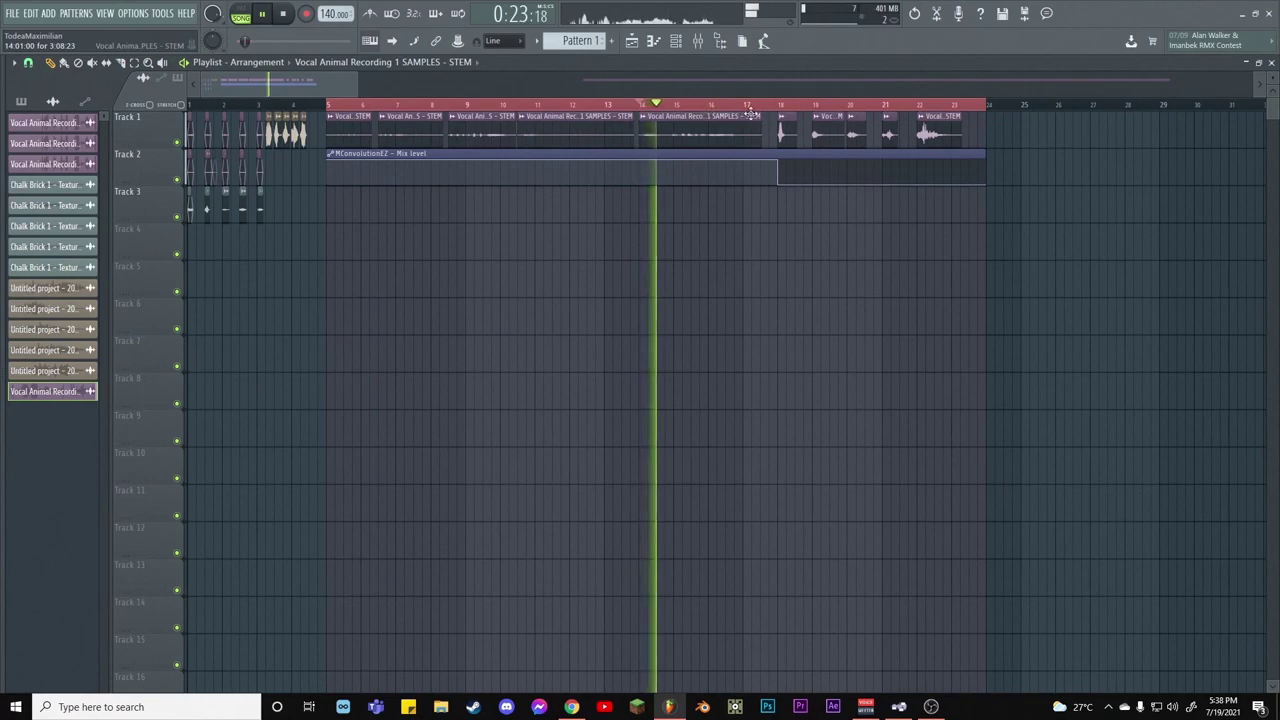
key(space)
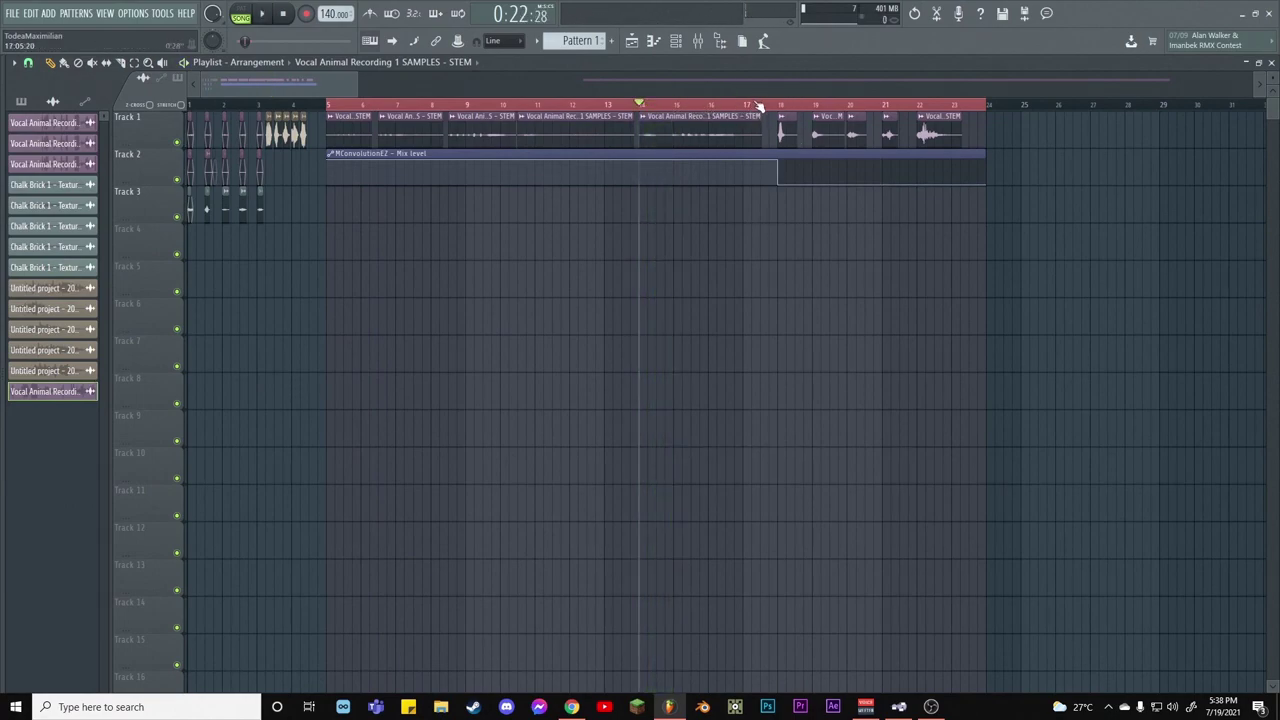
click(745, 105)
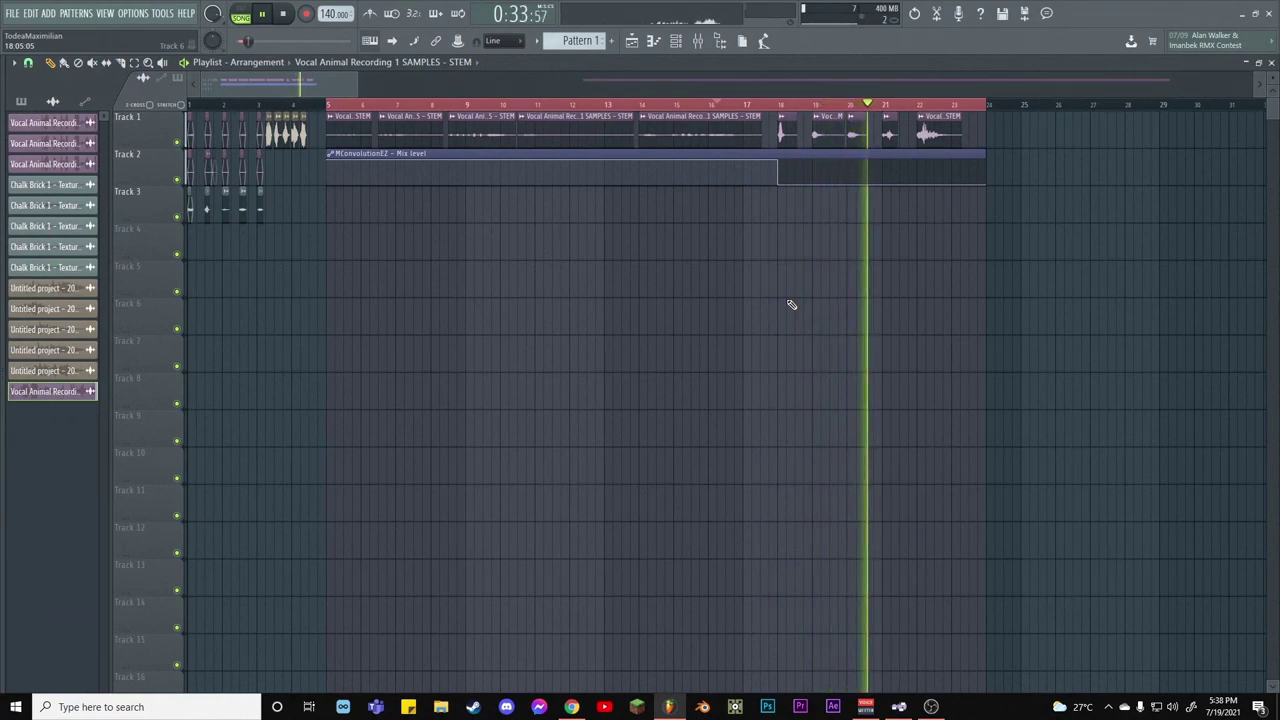
click(884, 107)
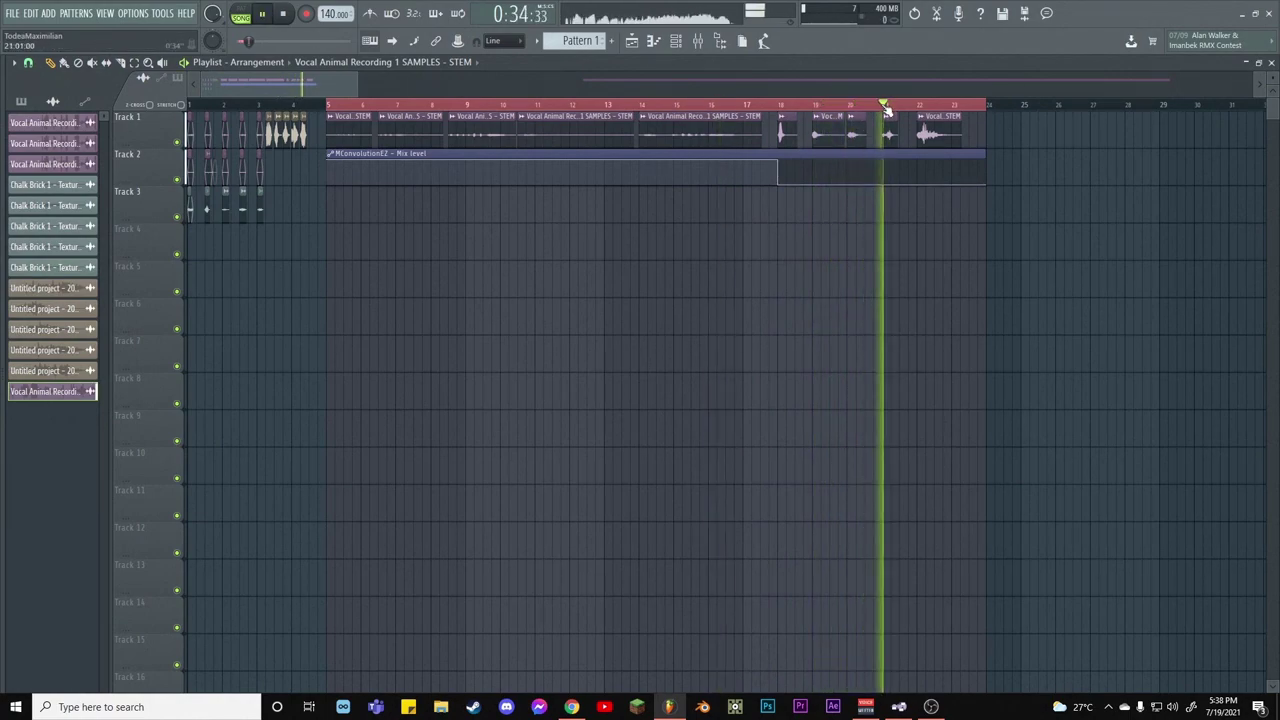
scroll(886, 108, up, 5)
scroll(884, 107, up, 2)
key(space)
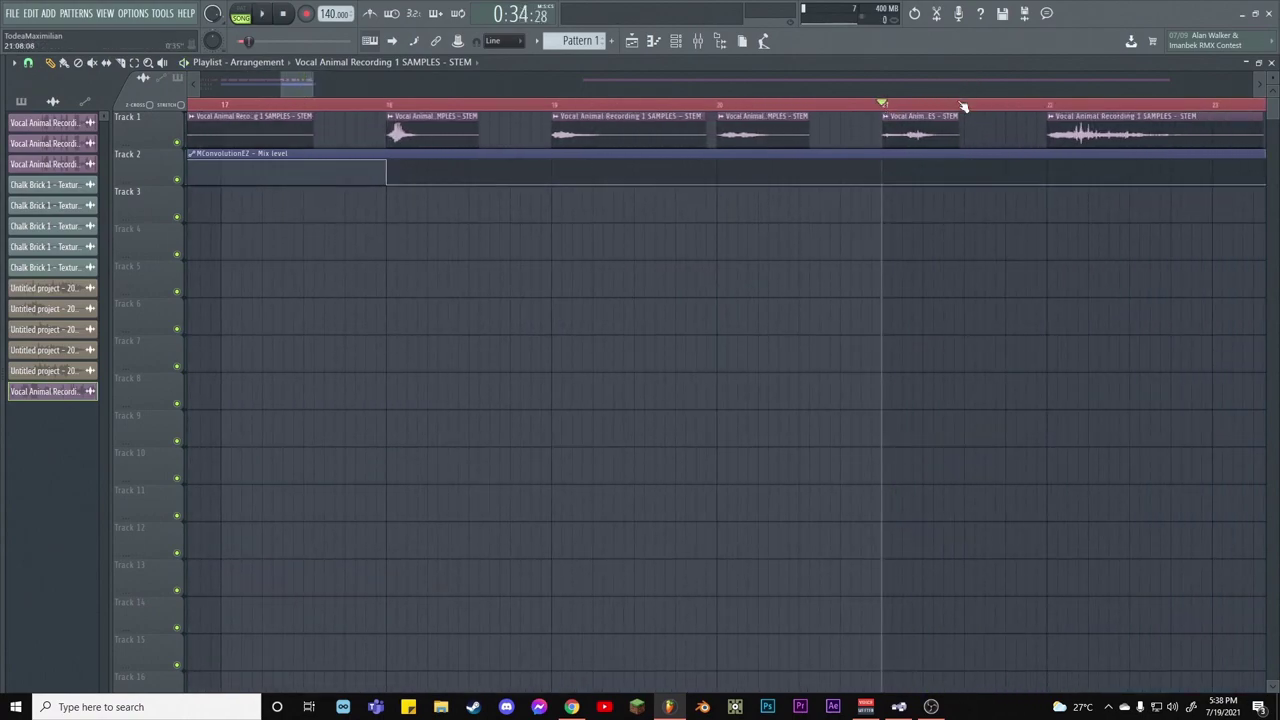
scroll(963, 107, down, 6)
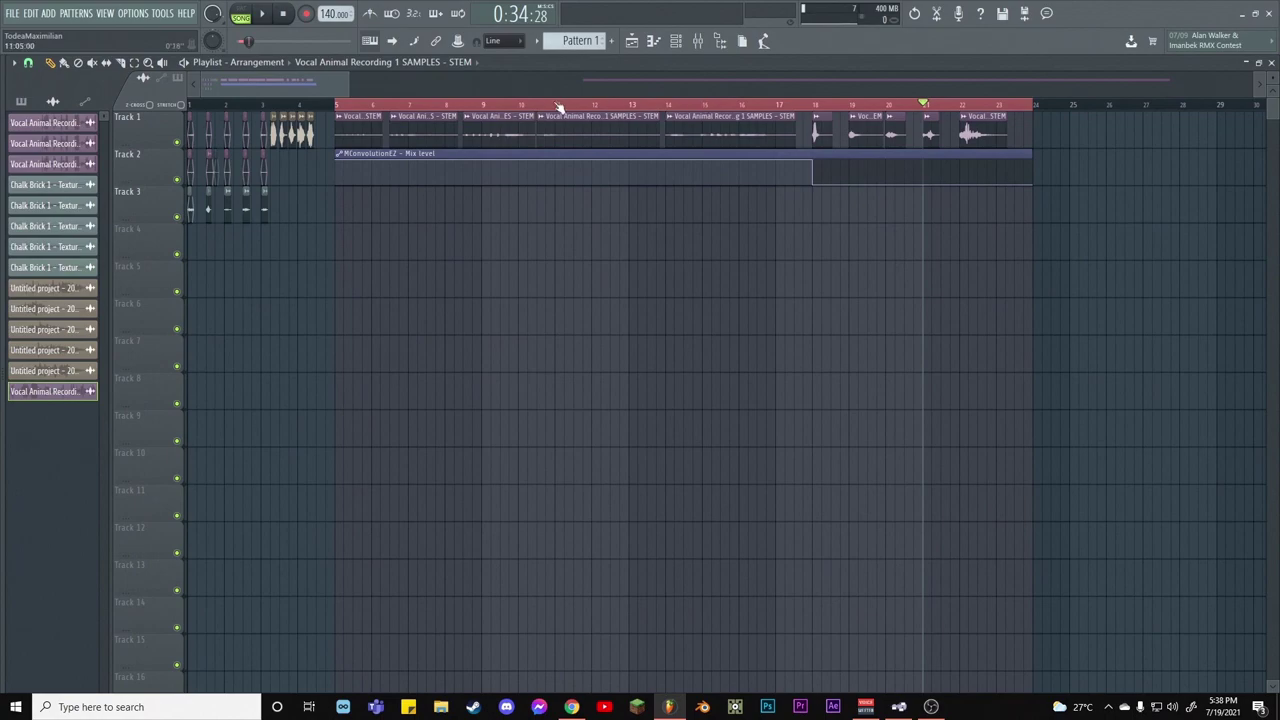
Examine the MConvolutionEZ mix level automation from its start at bar 5 to its drop at bar 18
click(336, 105)
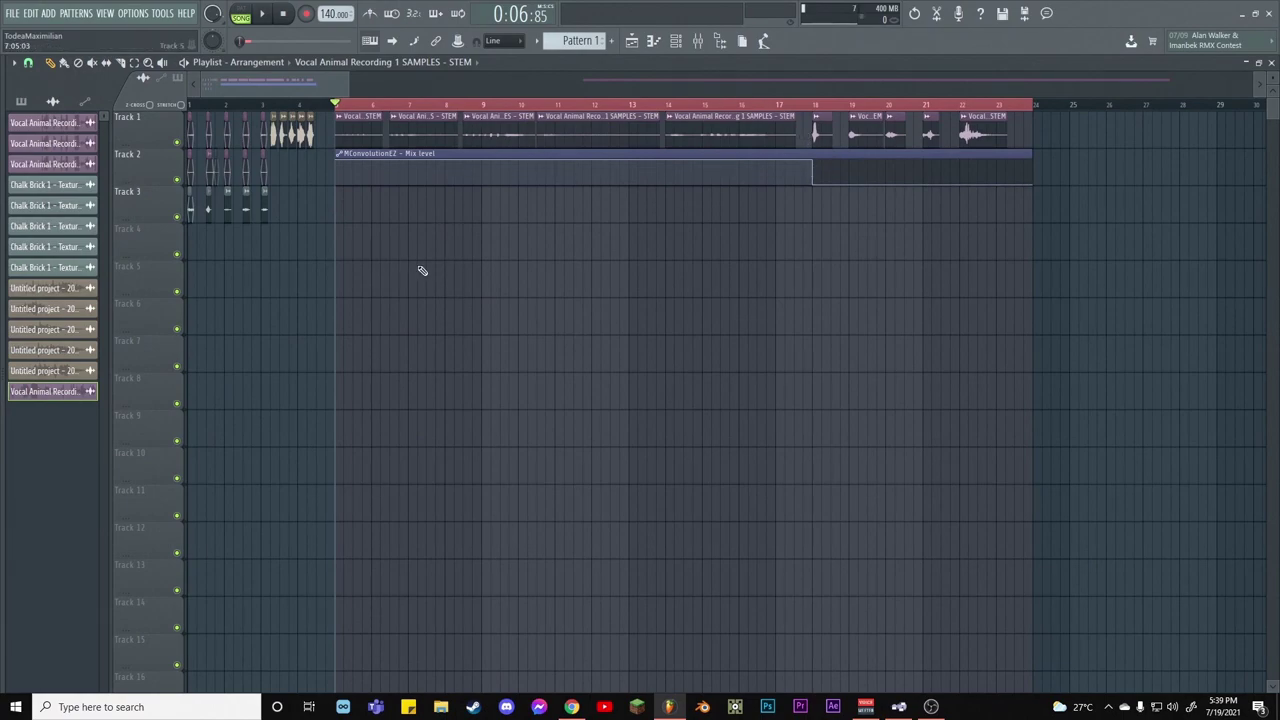
click(813, 106)
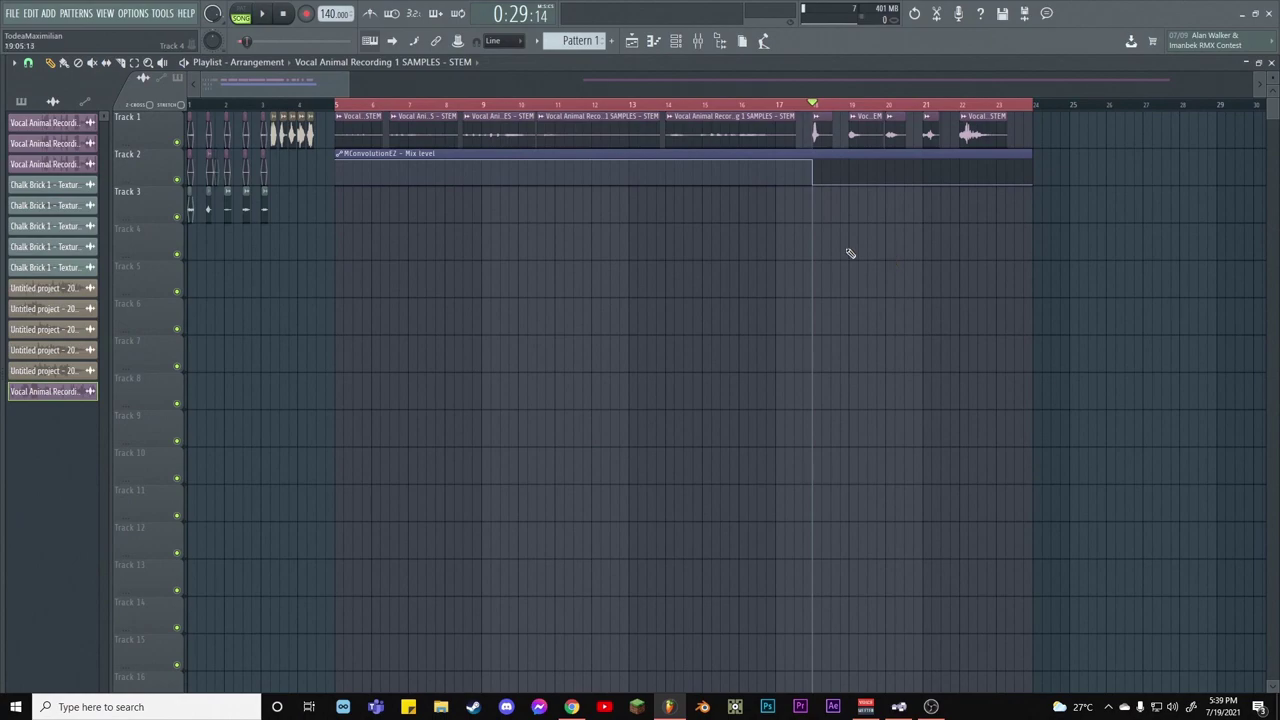
click(337, 105)
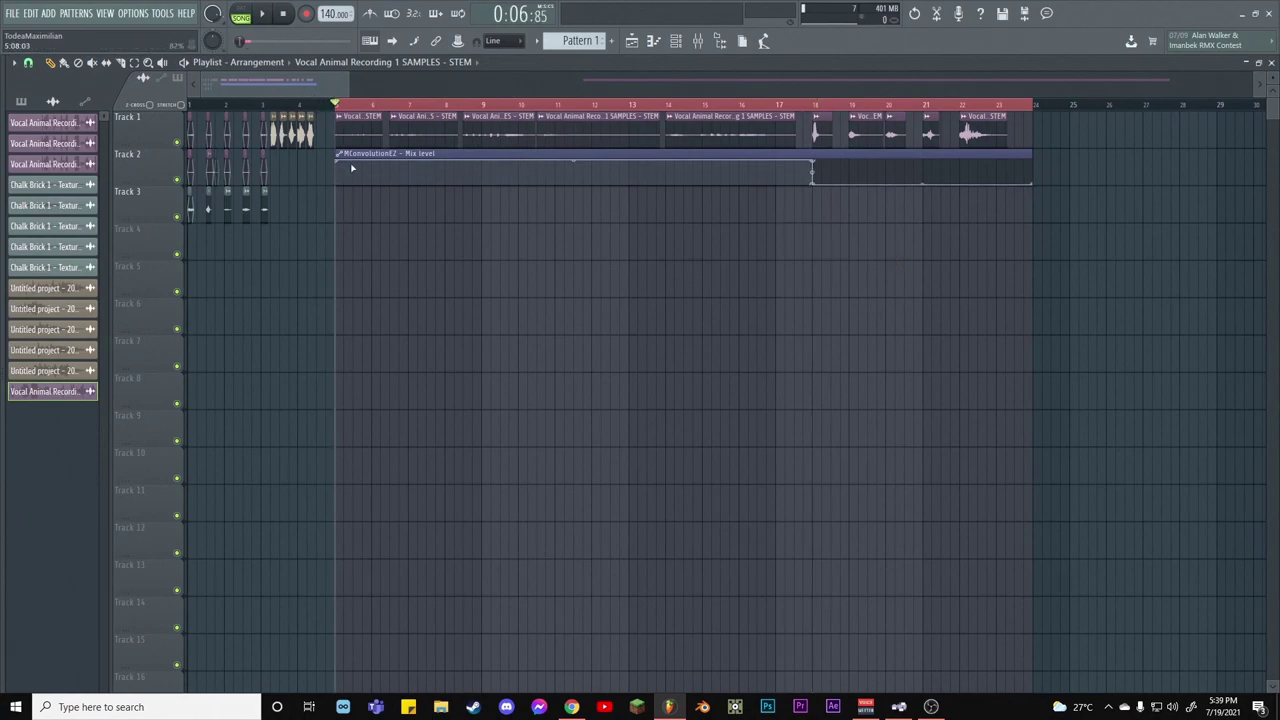
click(317, 105)
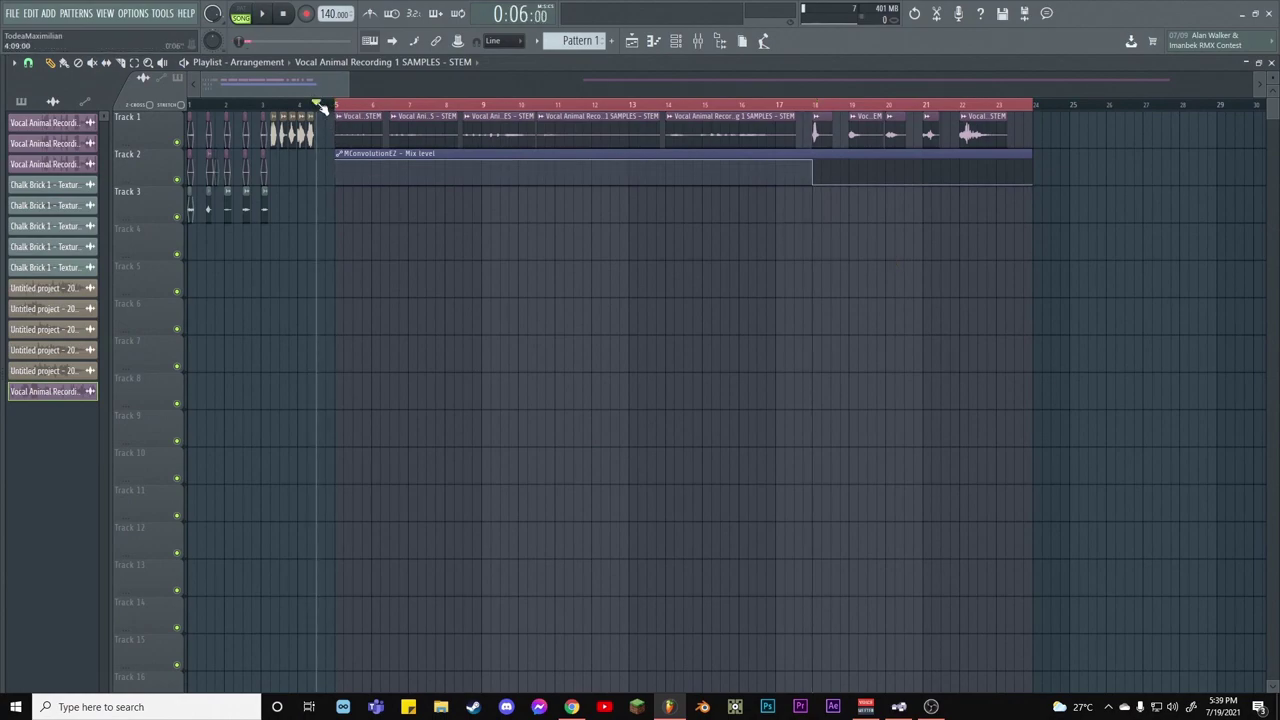
scroll(1006, 106, right, 5)
right_click(798, 262)
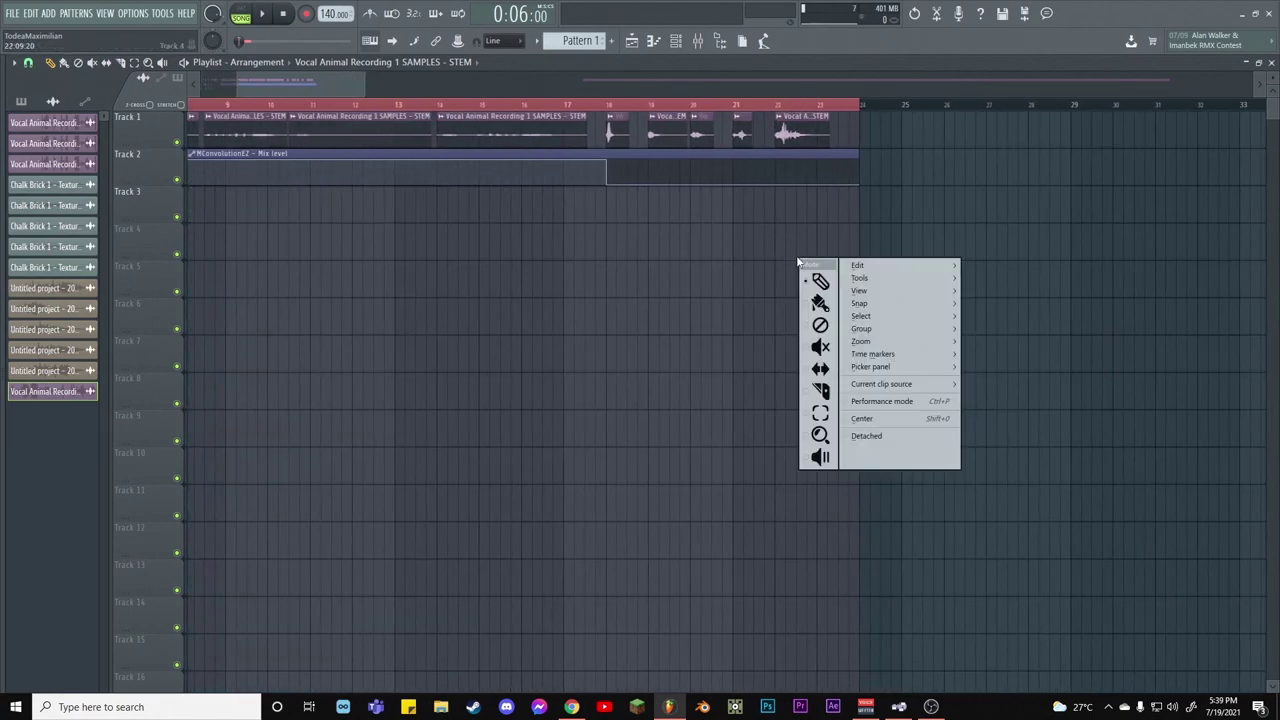
click(714, 230)
scroll(714, 230, left, 3)
Enable Slice EQ on Insert 5 and open its curve below the playlist's vocal clips
click(698, 41)
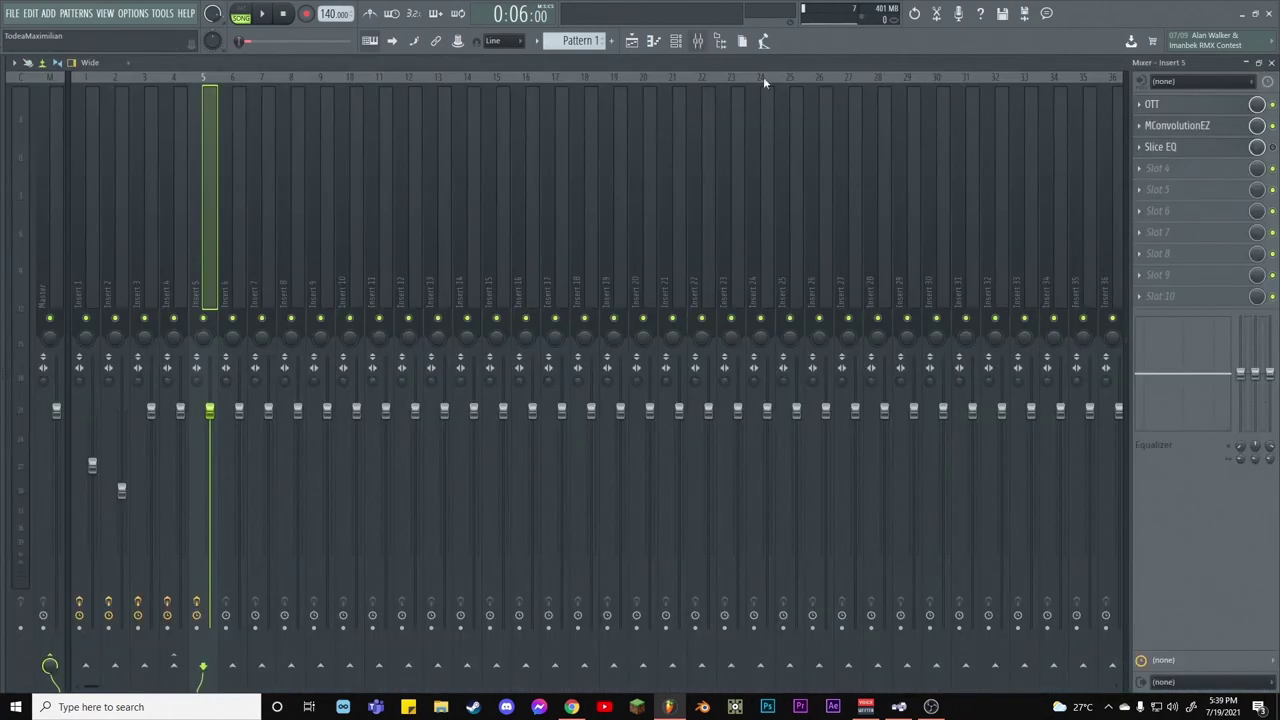
click(1227, 150)
click(1227, 150)
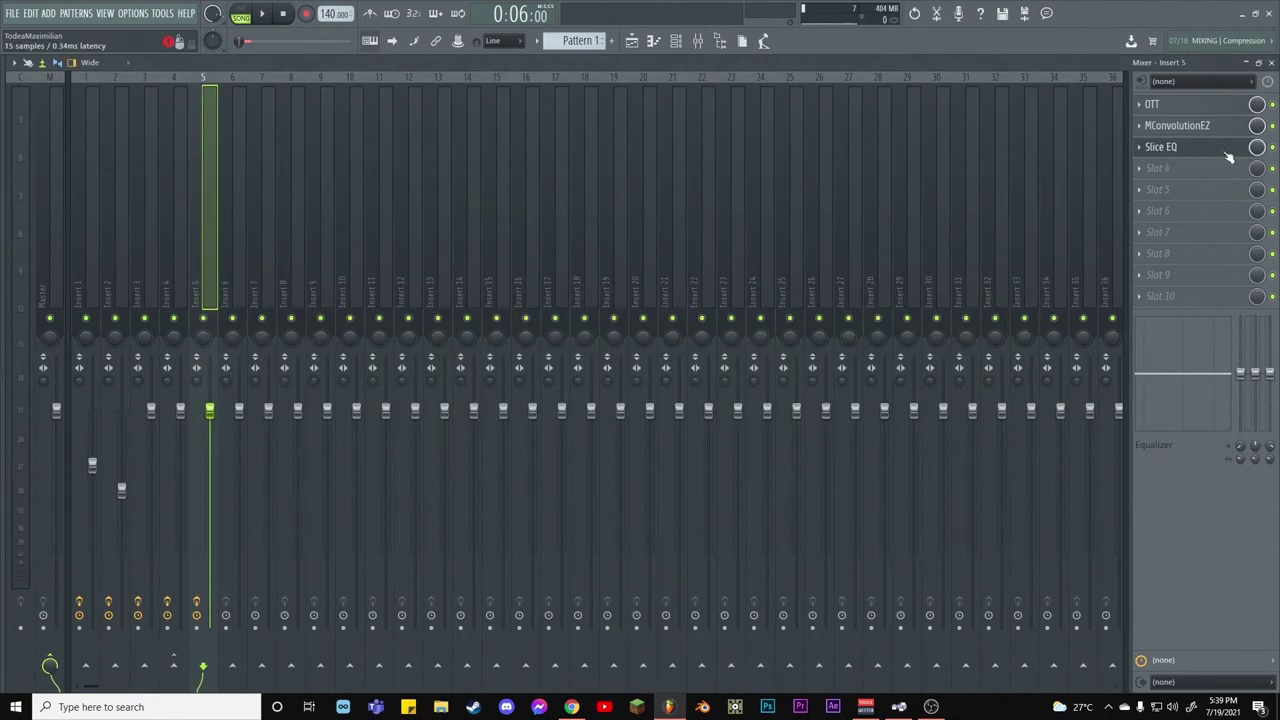
click(1229, 152)
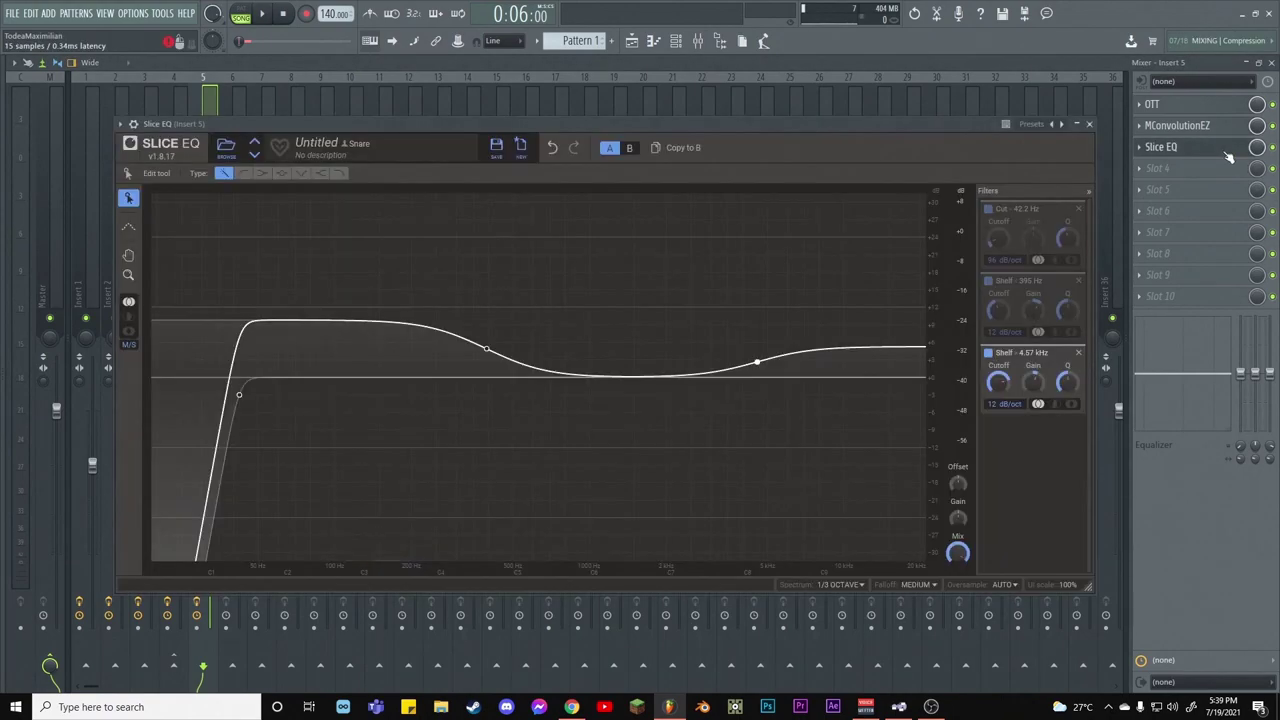
click(1271, 62)
drag(626, 130, 626, 206)
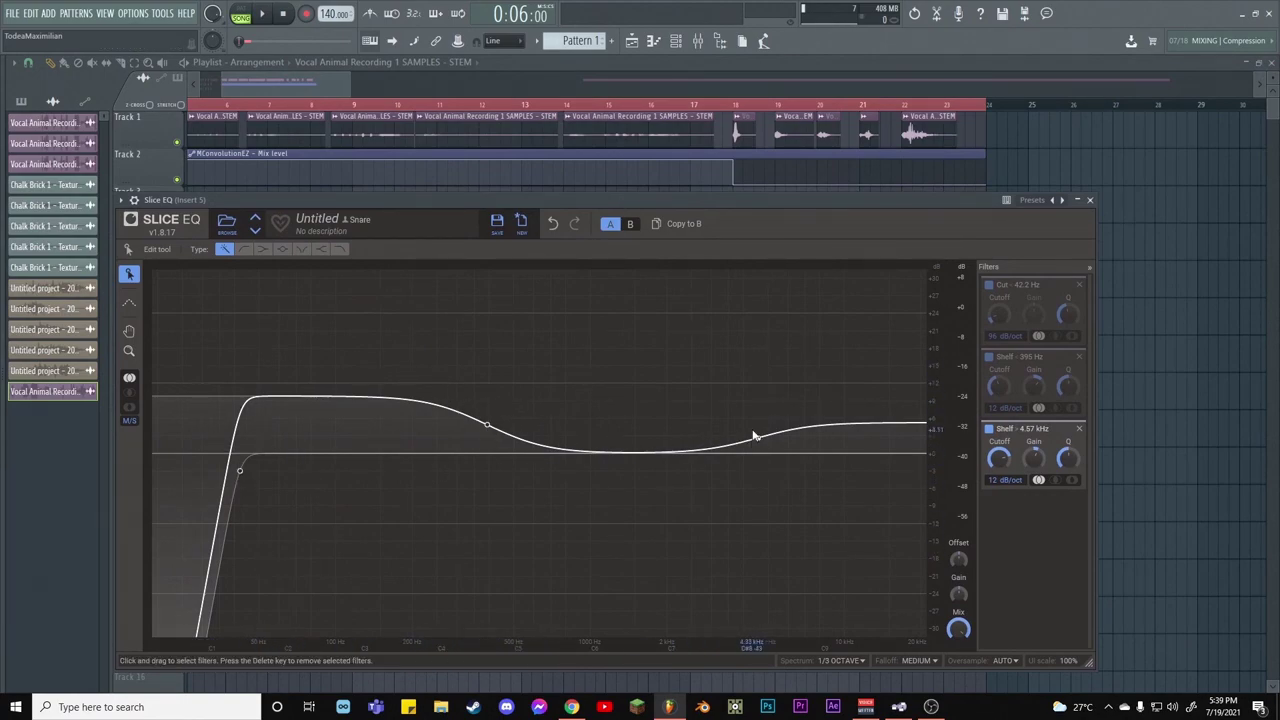
Audition the vocal clips from bar 5 while examining the Slice EQ low cut and two shelf filters
scroll(652, 82, left, 1)
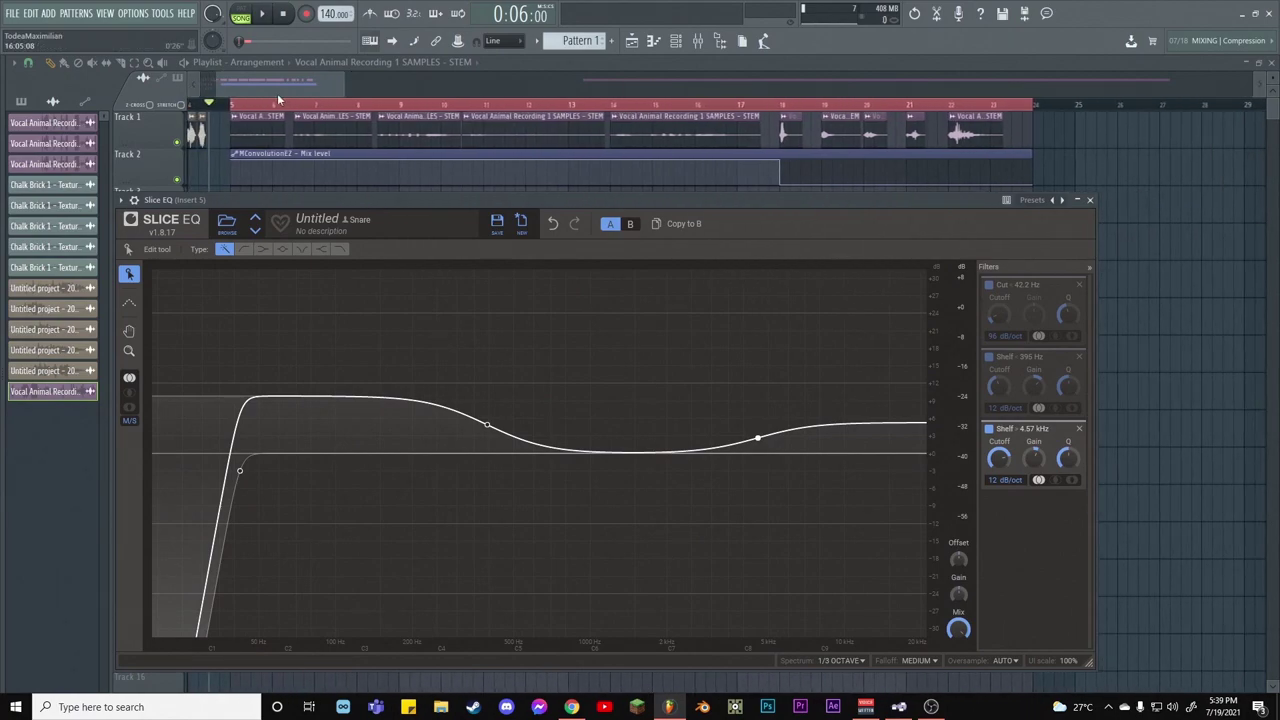
click(277, 93)
key(space)
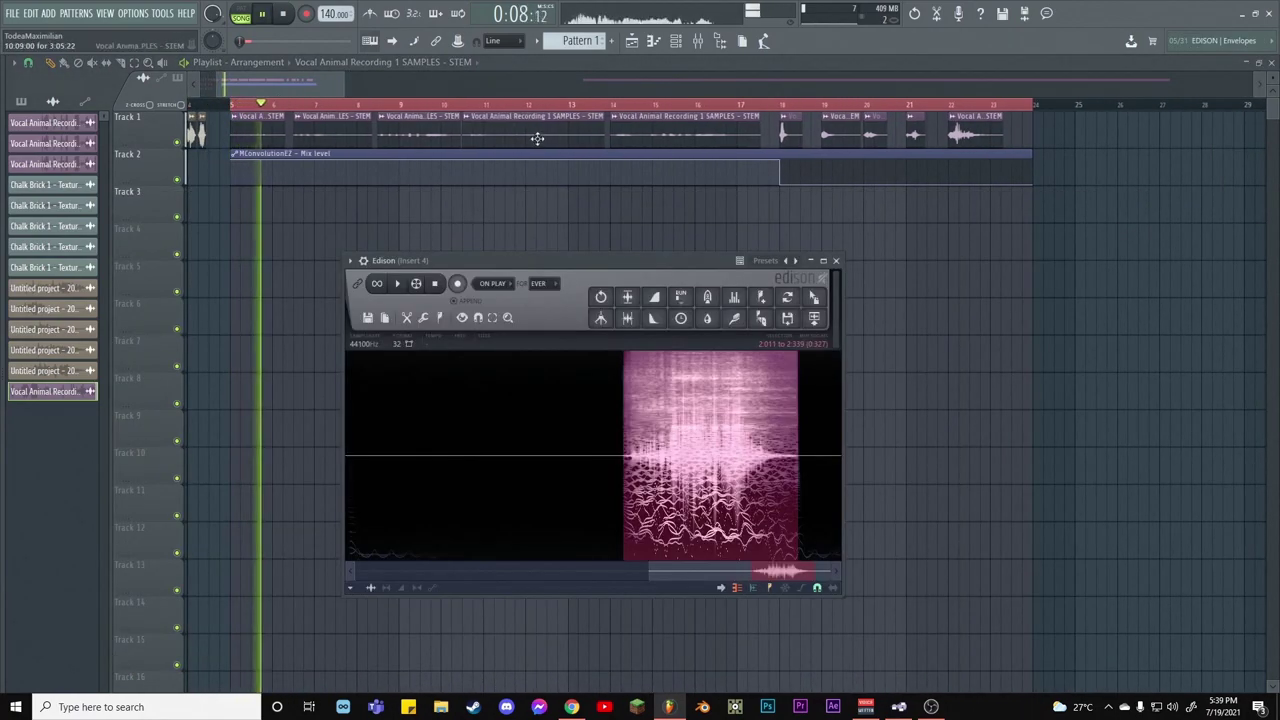
click(836, 261)
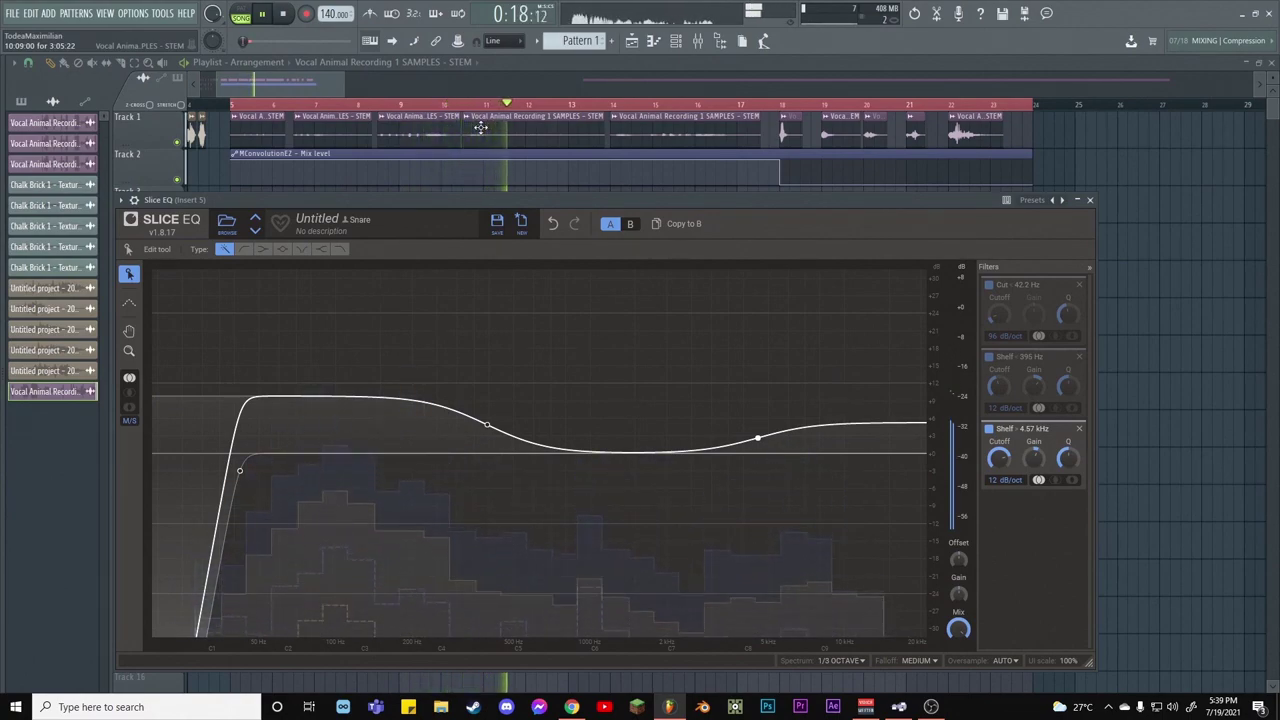
key(space)
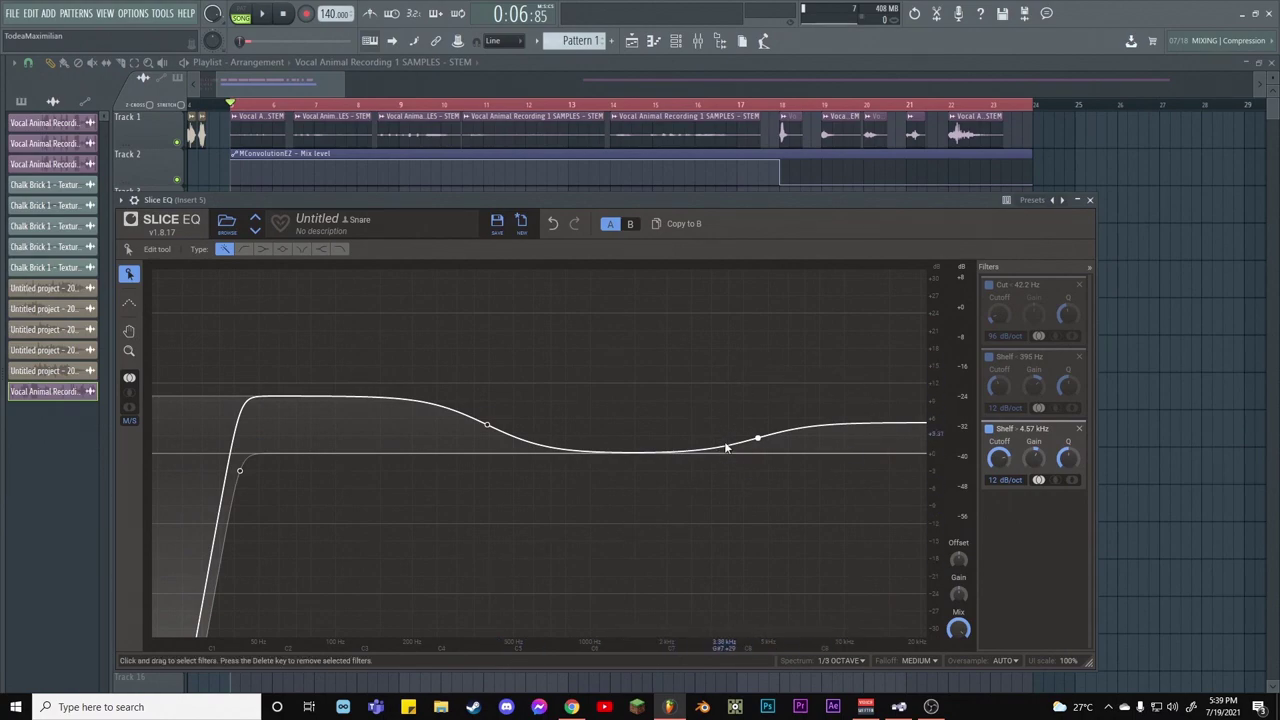
click(1091, 202)
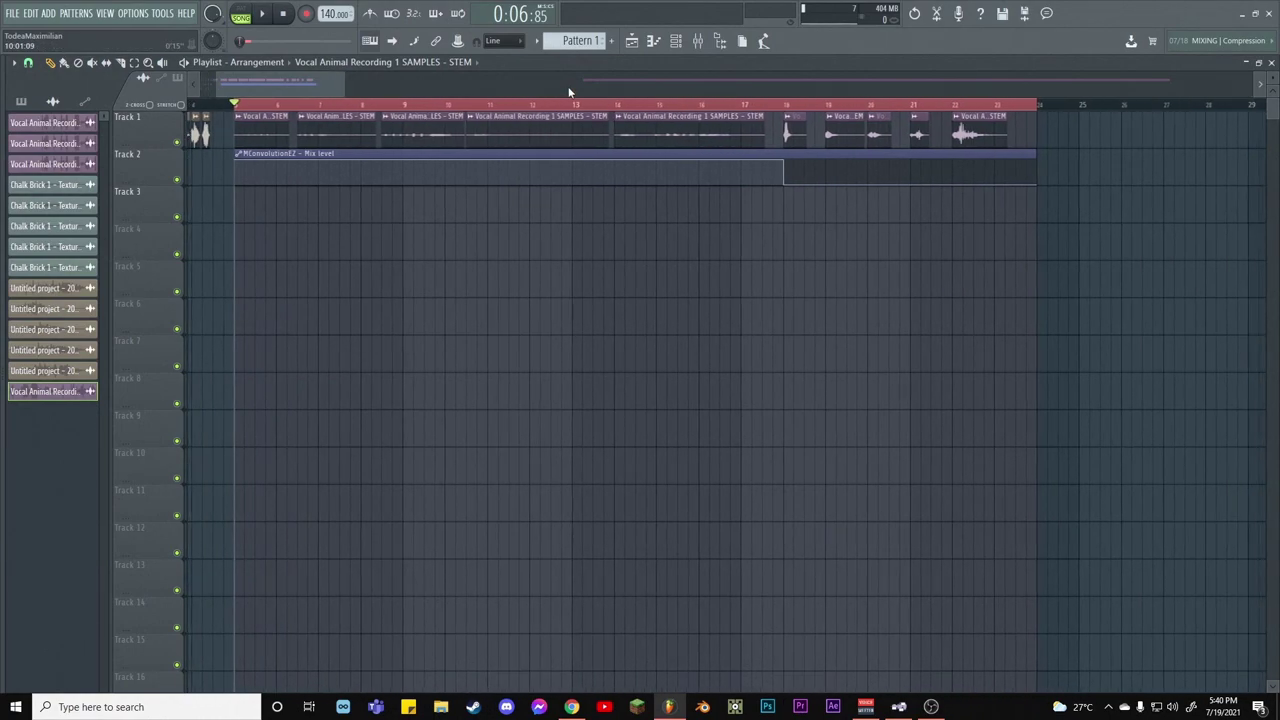
scroll(906, 104, down, 3)
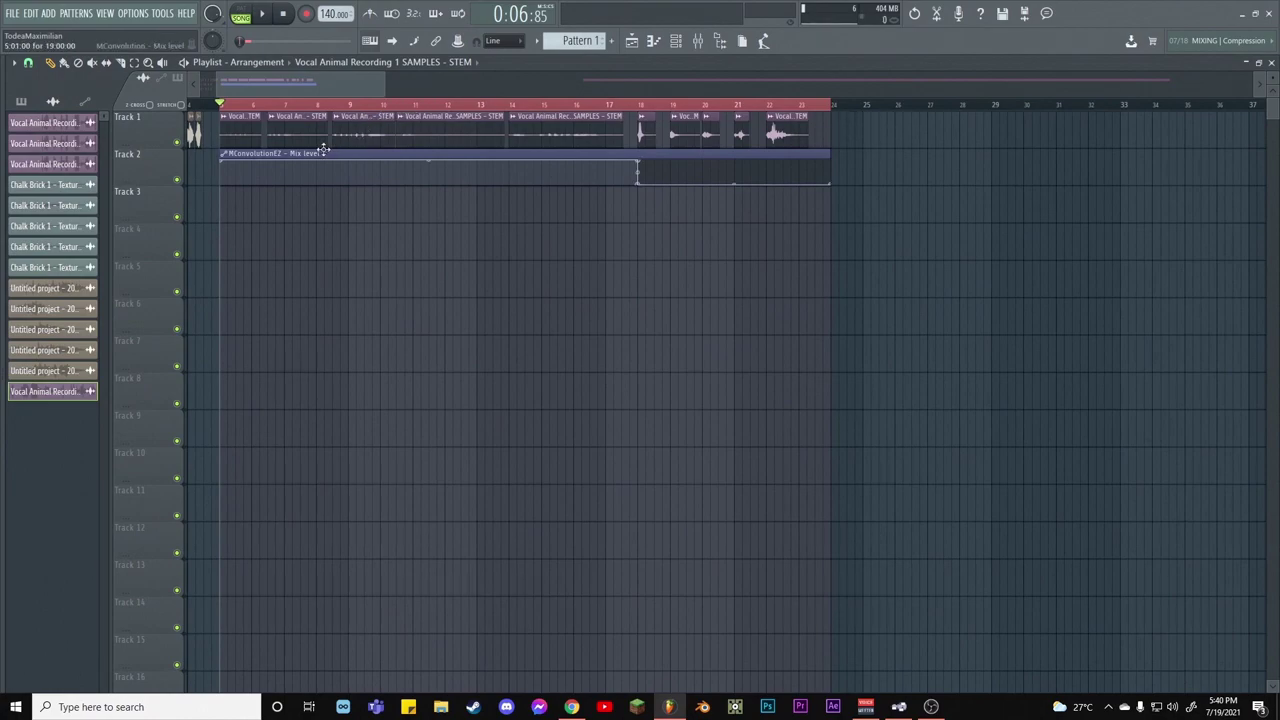
Automate the vocal recording's channel volume on Track 3 and space the vocal clips apart from bar 5 onward
click(641, 104)
click(641, 116)
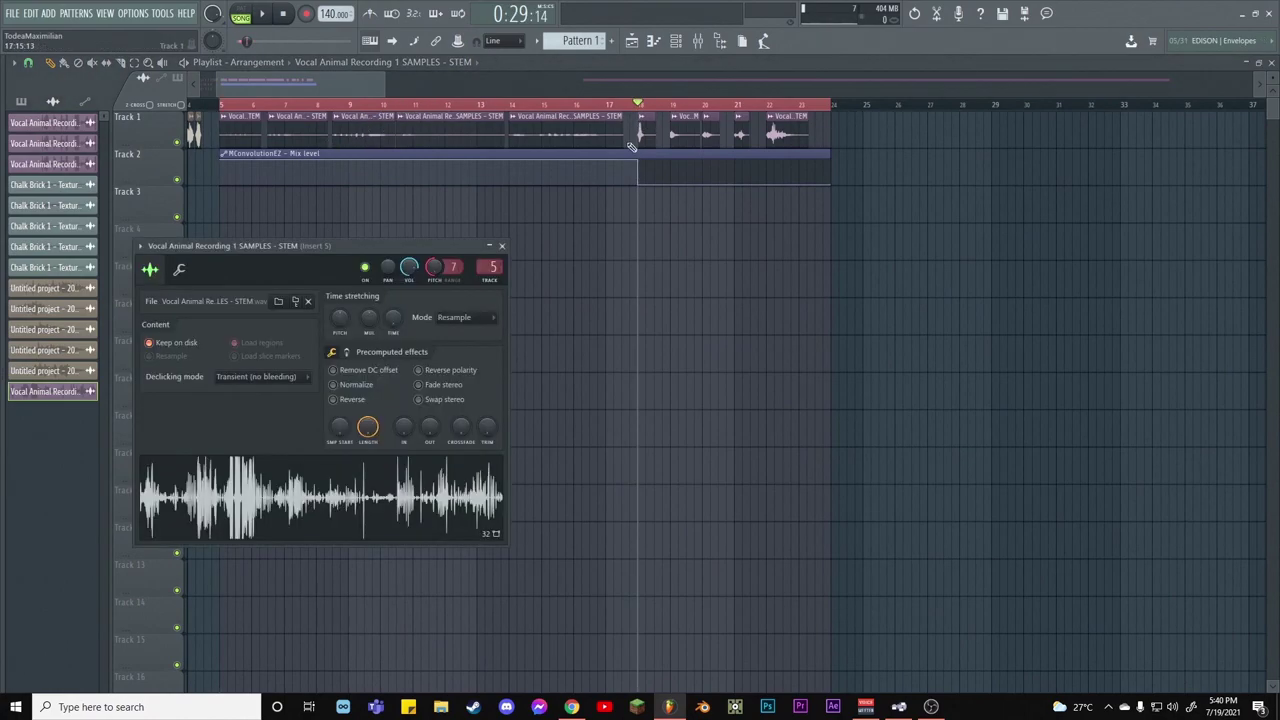
click(504, 247)
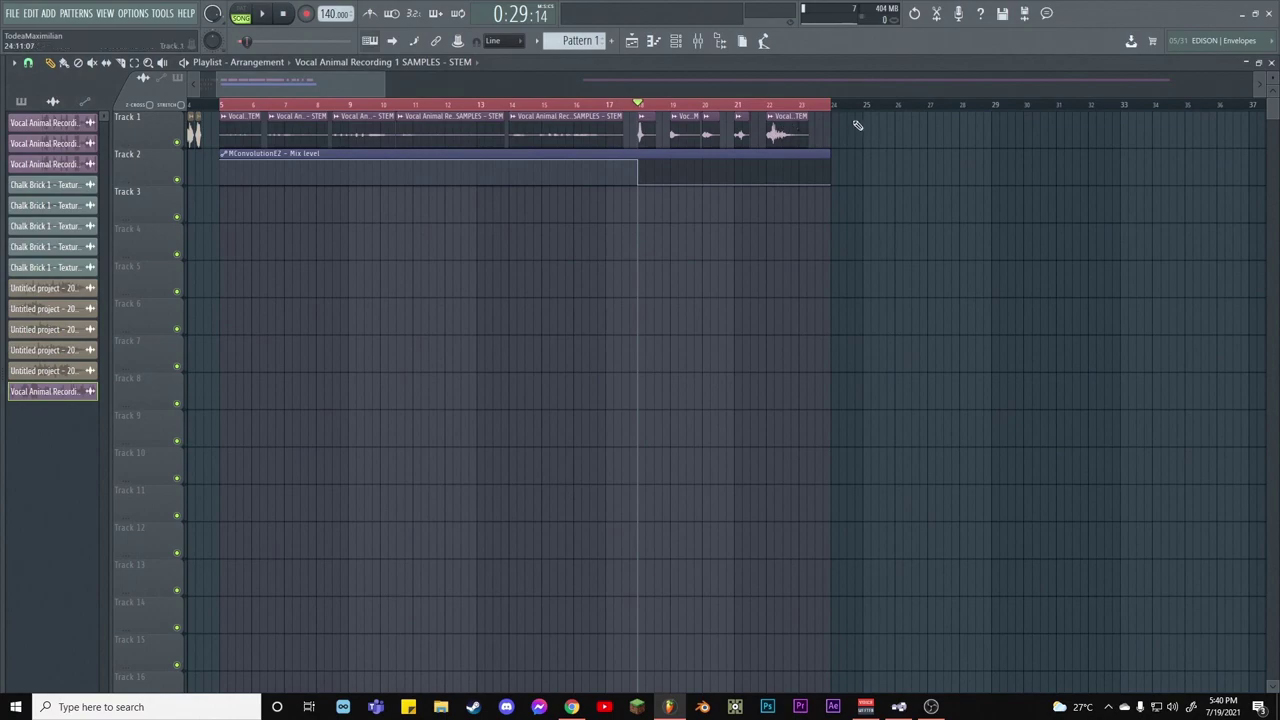
right_click(640, 236)
click(657, 259)
scroll(495, 130, left, 3)
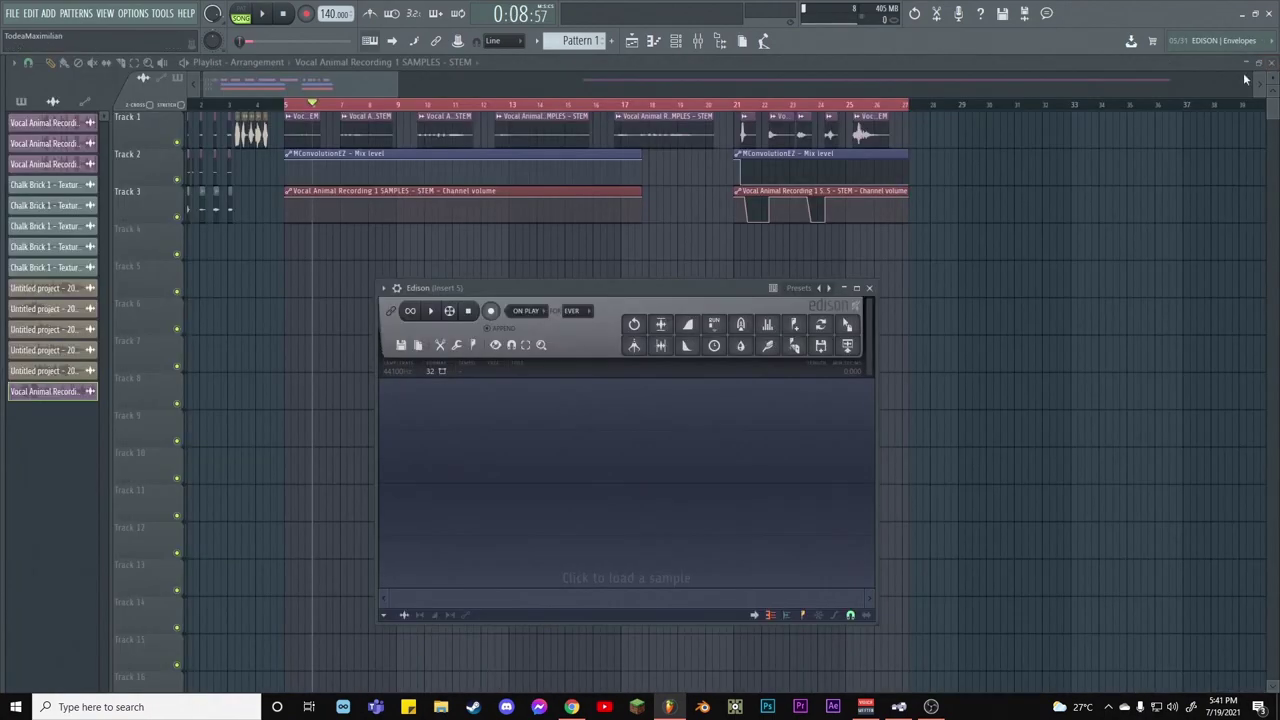
Record the vocal clips from bar 5 into Edison on Insert 5, then stop at the last clip
click(490, 310)
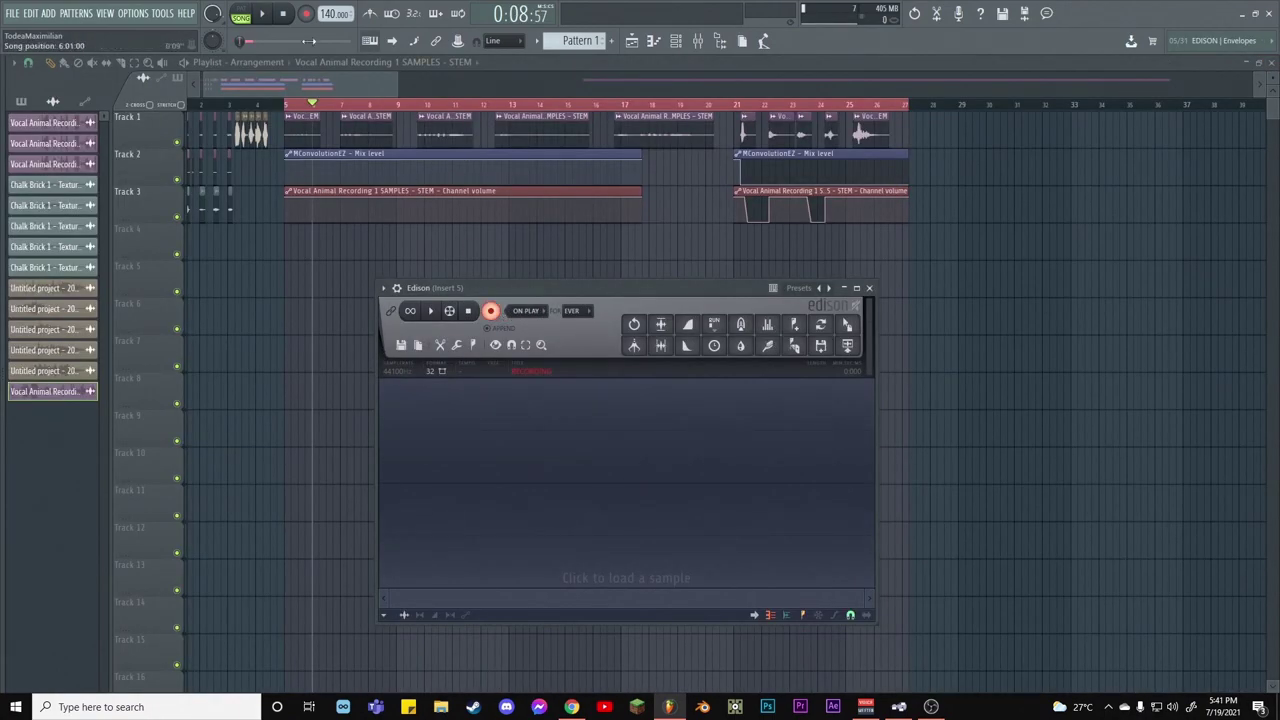
key(space)
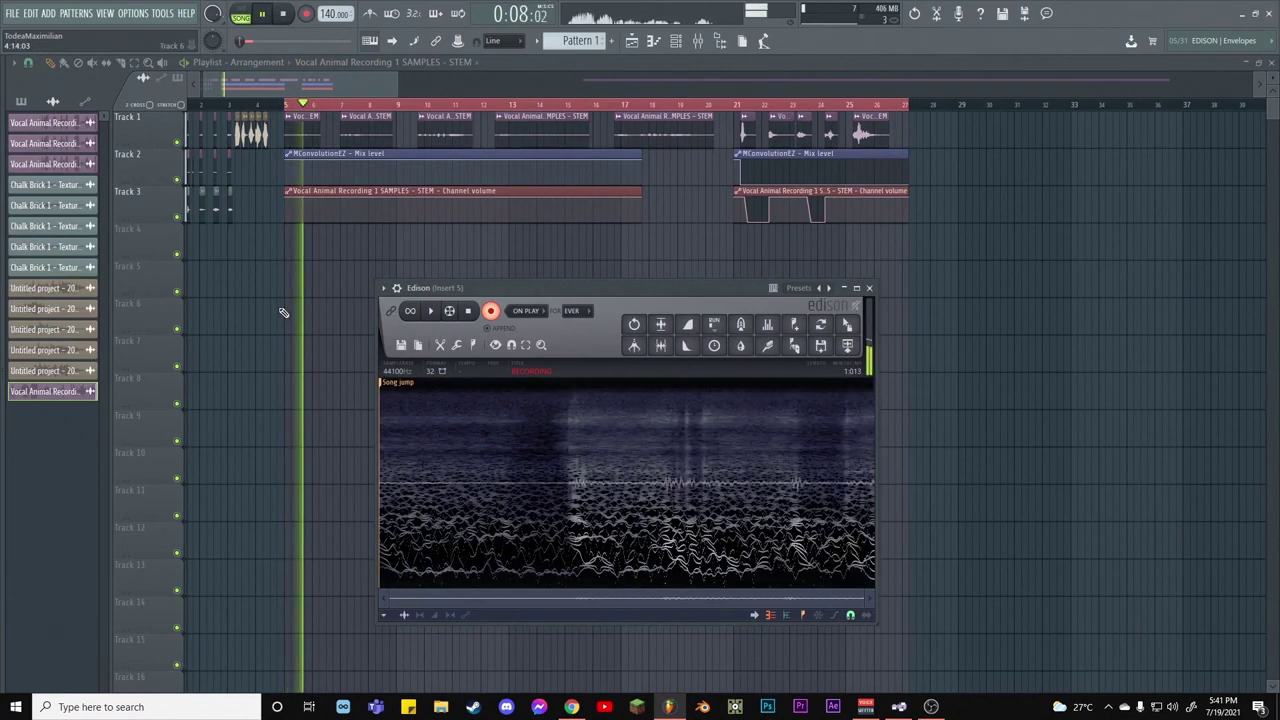
key(space)
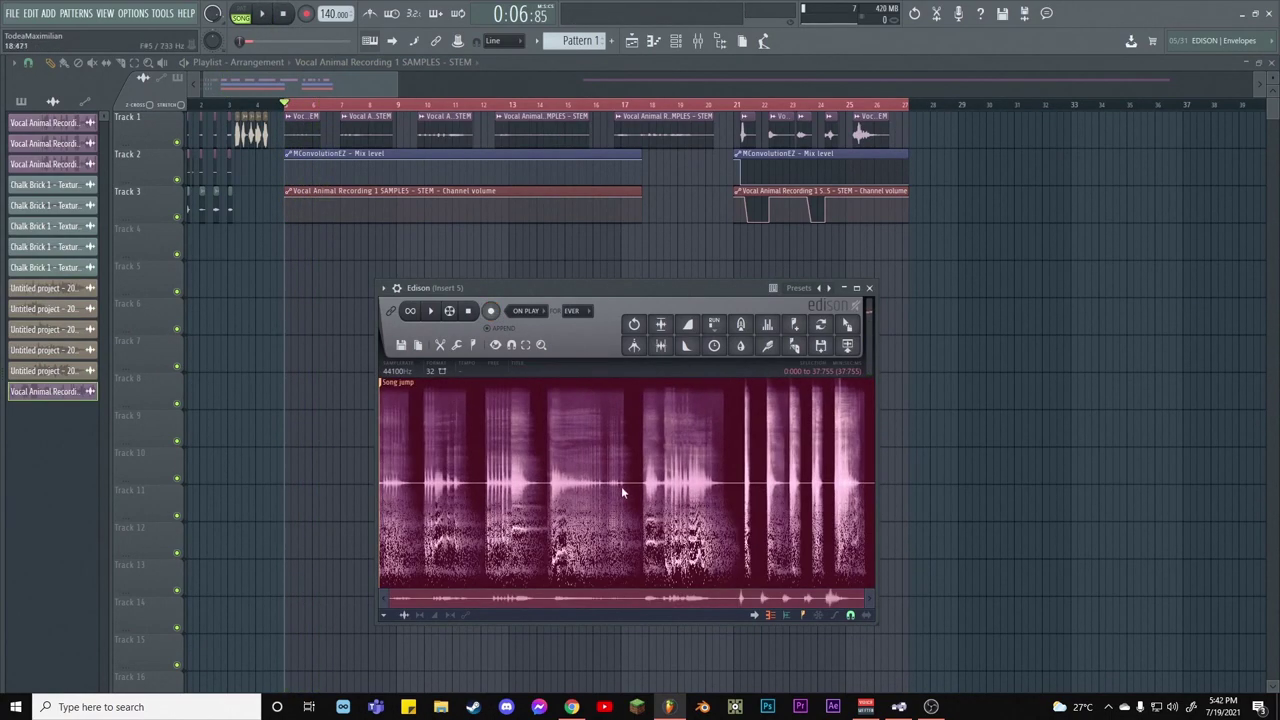
Delete the Song jump marker at the start of the Edison recording
click(637, 476)
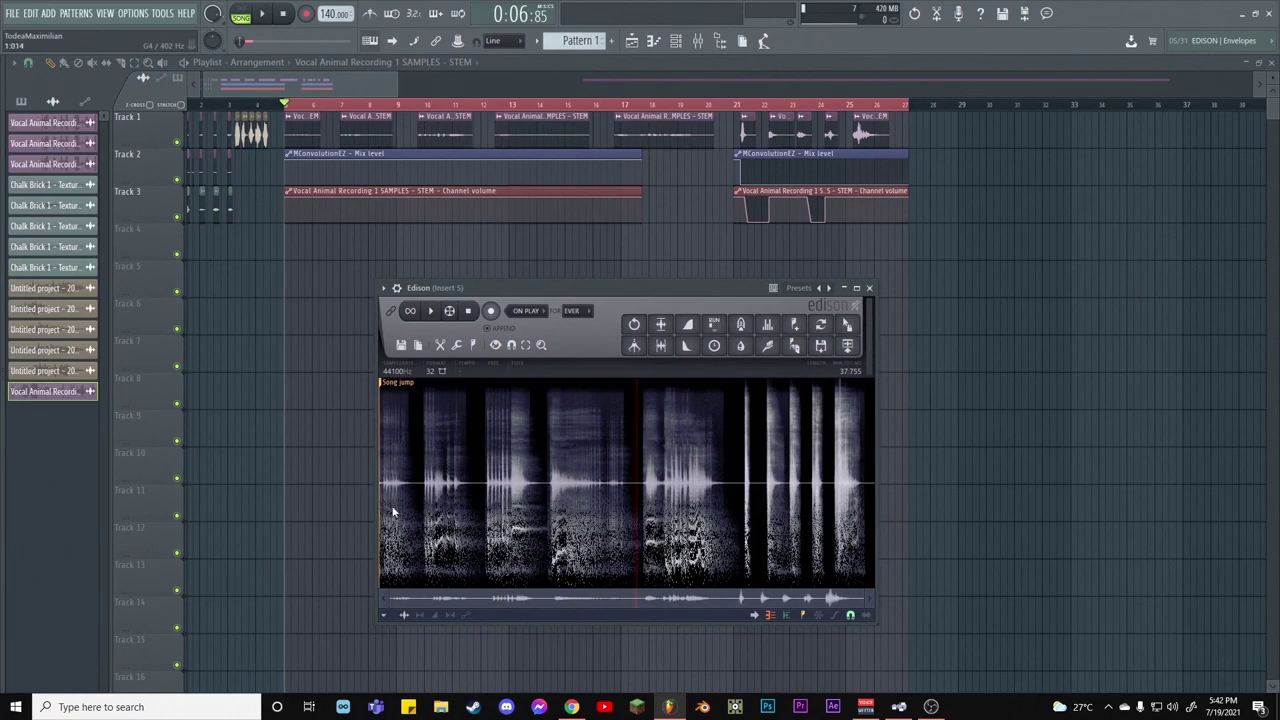
scroll(393, 513, up, 8)
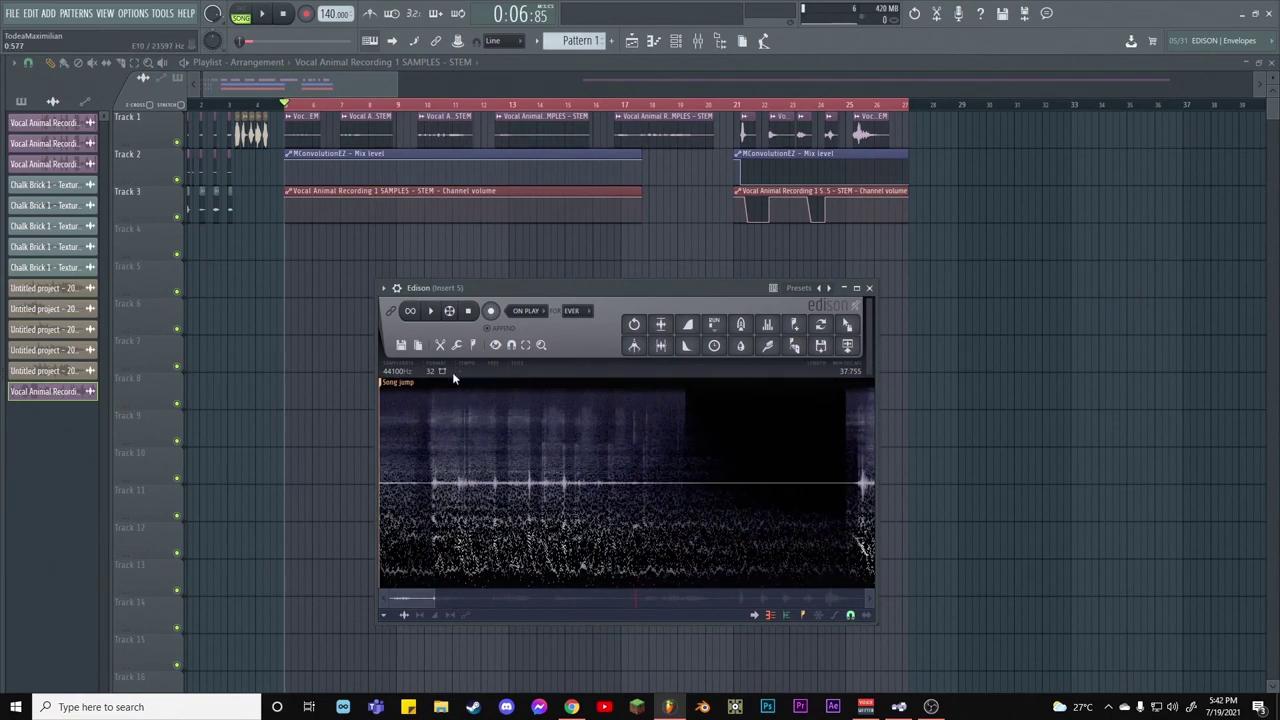
click(476, 345)
click(486, 423)
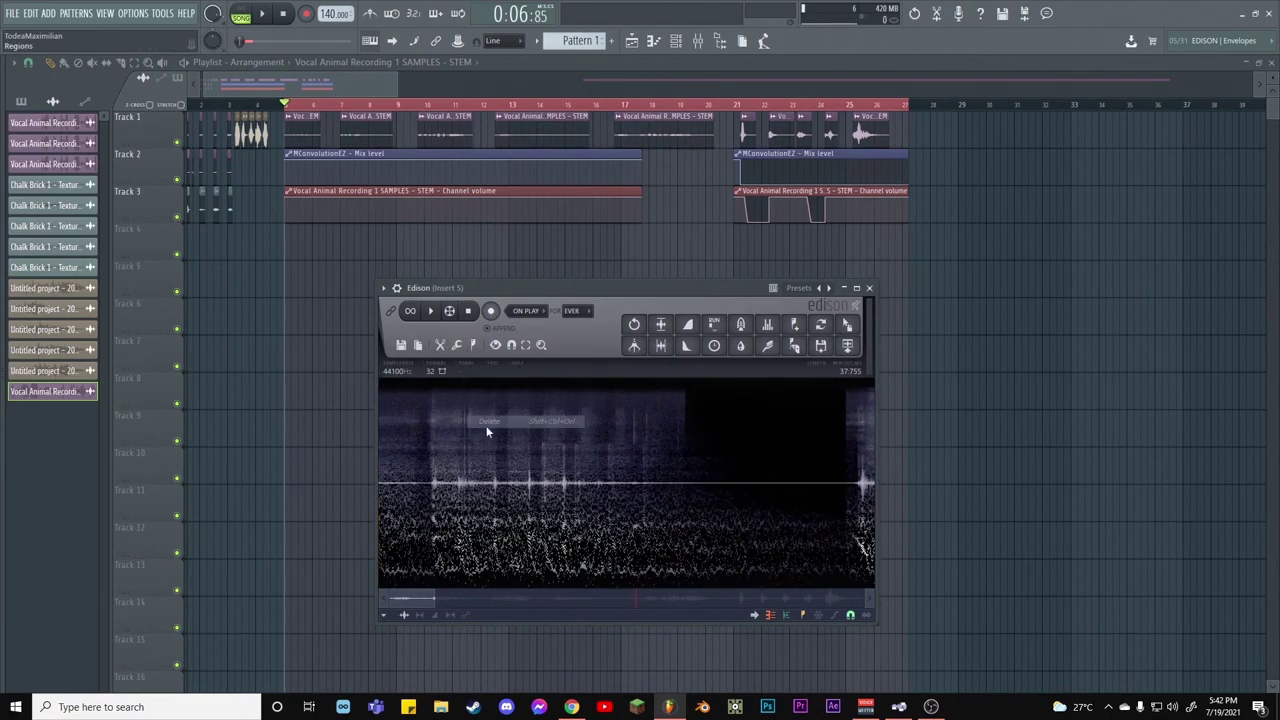
Try normalizing the first recorded sound in Edison, selected from 0.000 to 3.404, and audition it
drag(842, 512, 248, 517)
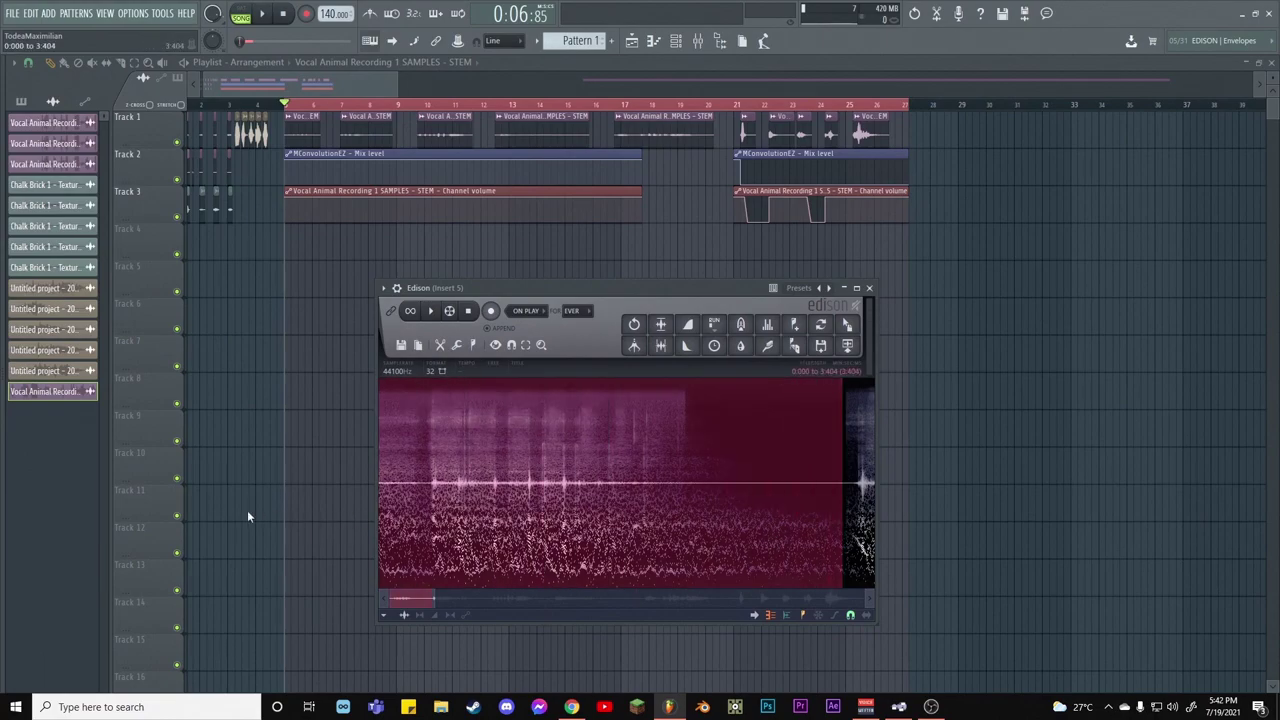
scroll(438, 599, down, 5)
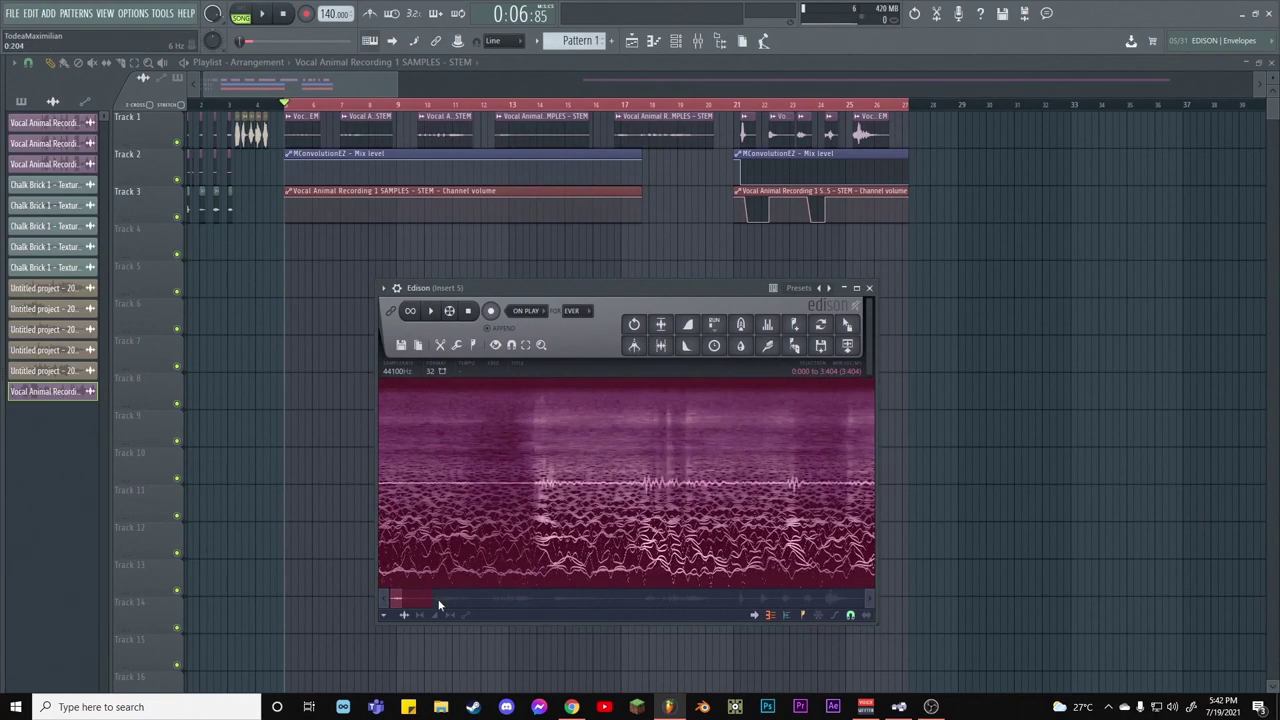
click(660, 324)
key(space)
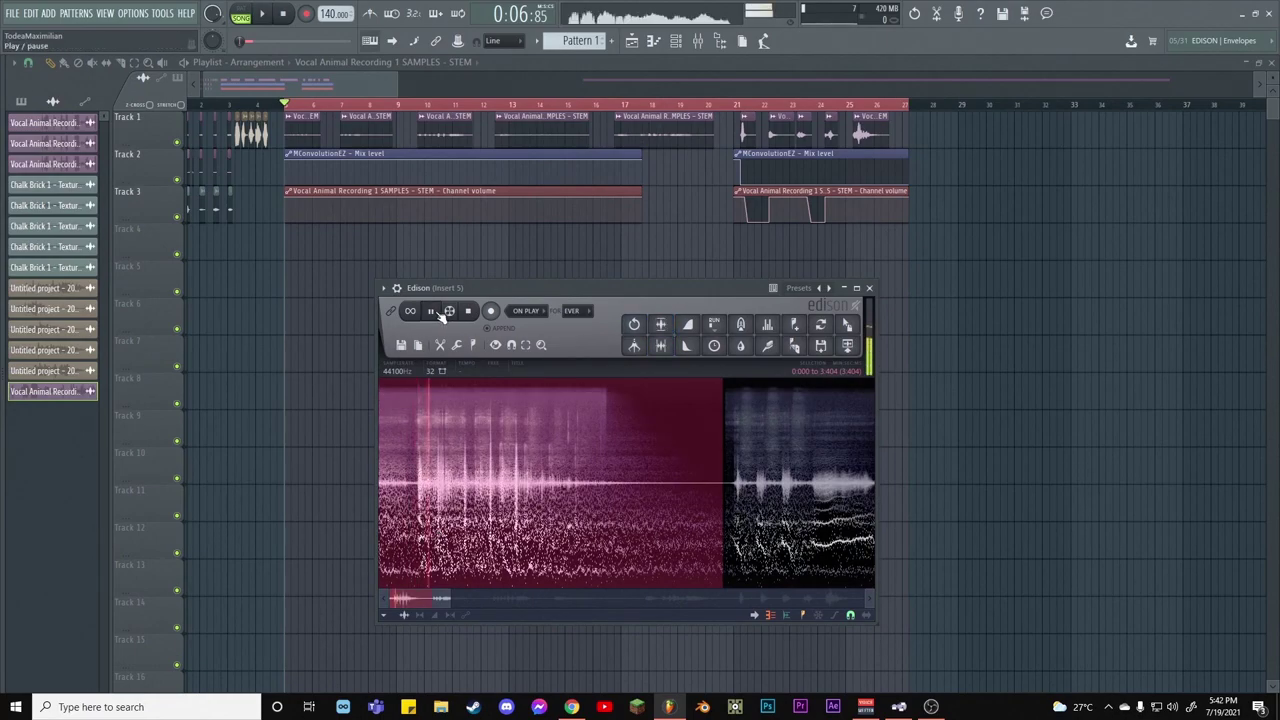
click(478, 311)
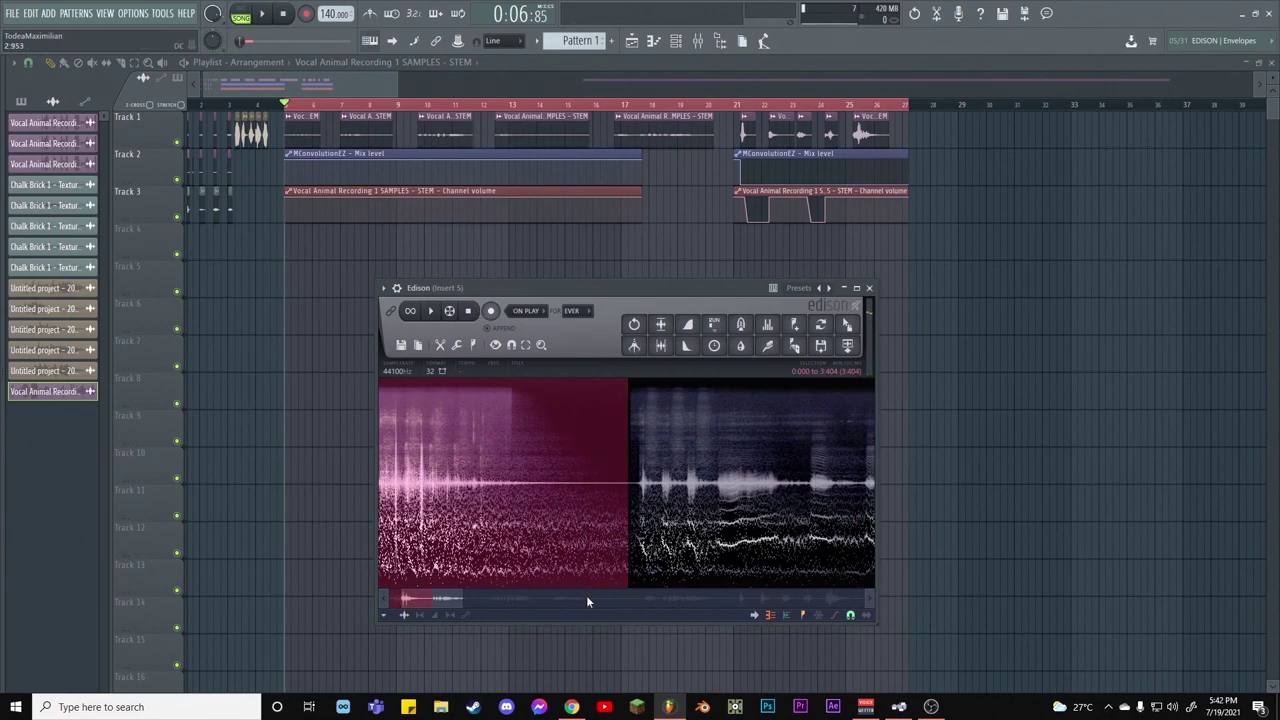
scroll(587, 601, up, 1)
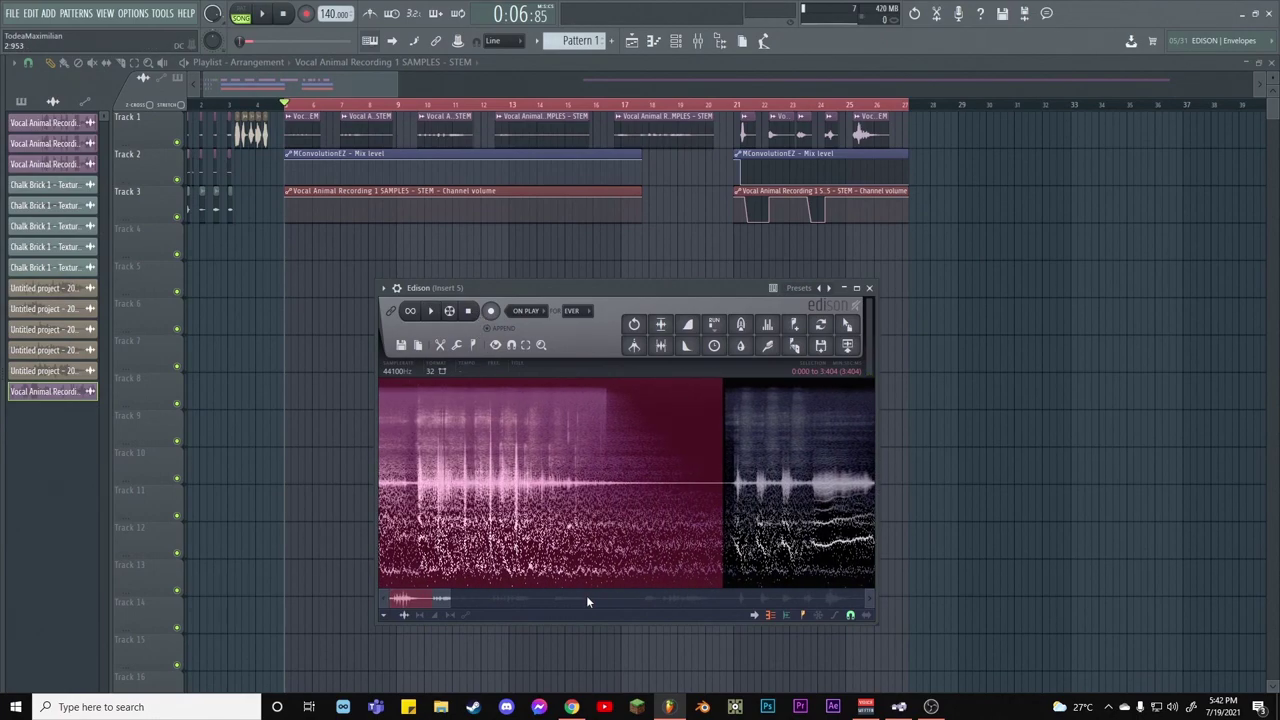
click(613, 514)
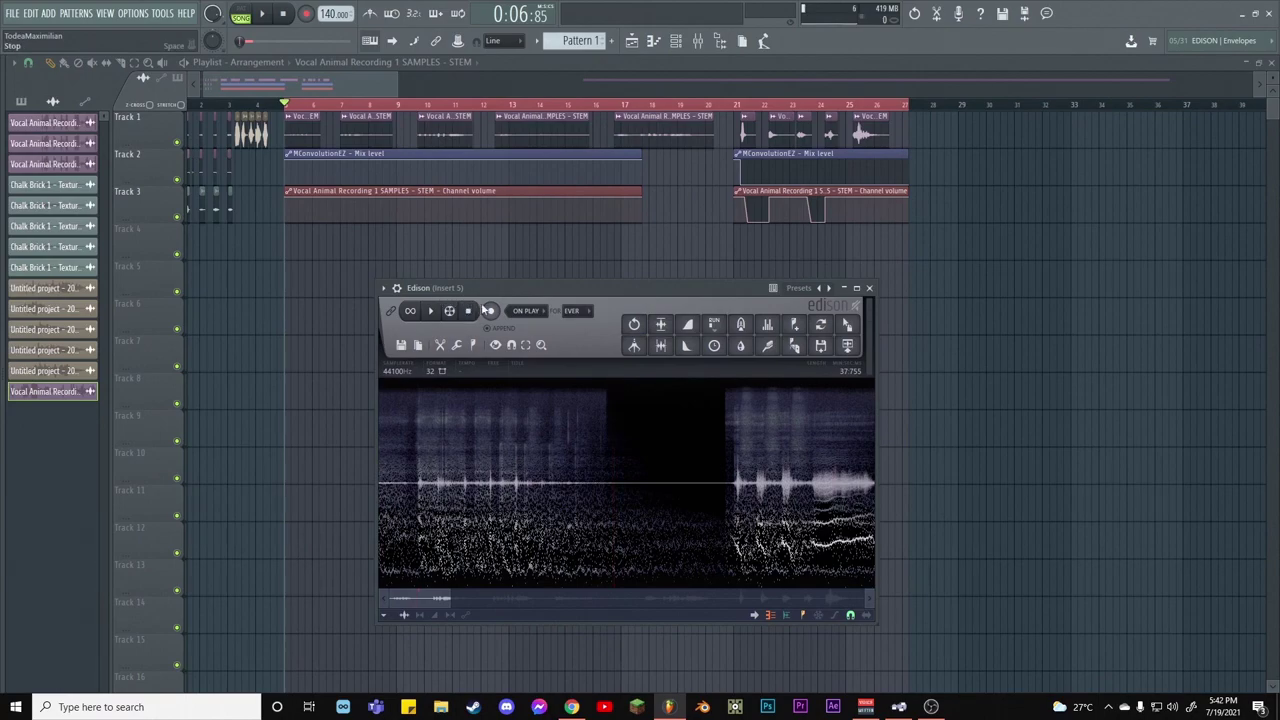
Close Edison and insert RX 7 Voice De-noise on Insert 5 between OTT and MConvolutionEZ
click(869, 287)
click(698, 41)
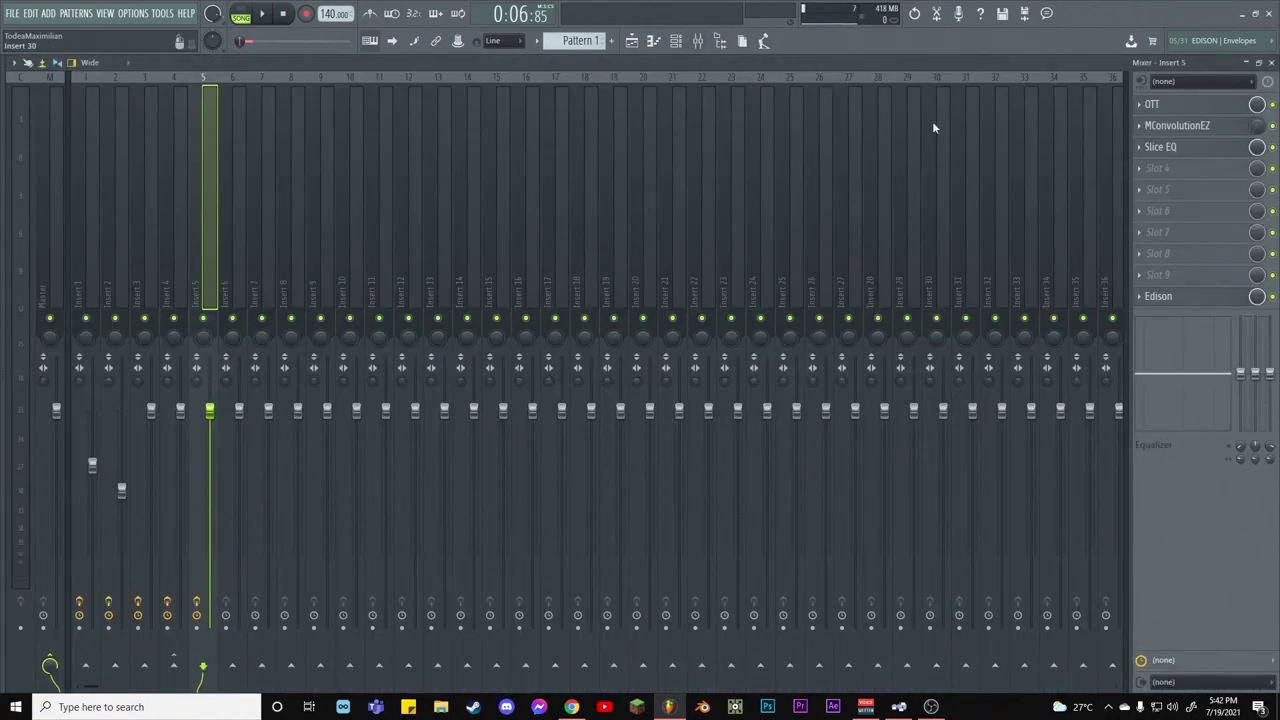
click(1152, 104)
click(1146, 105)
click(1143, 108)
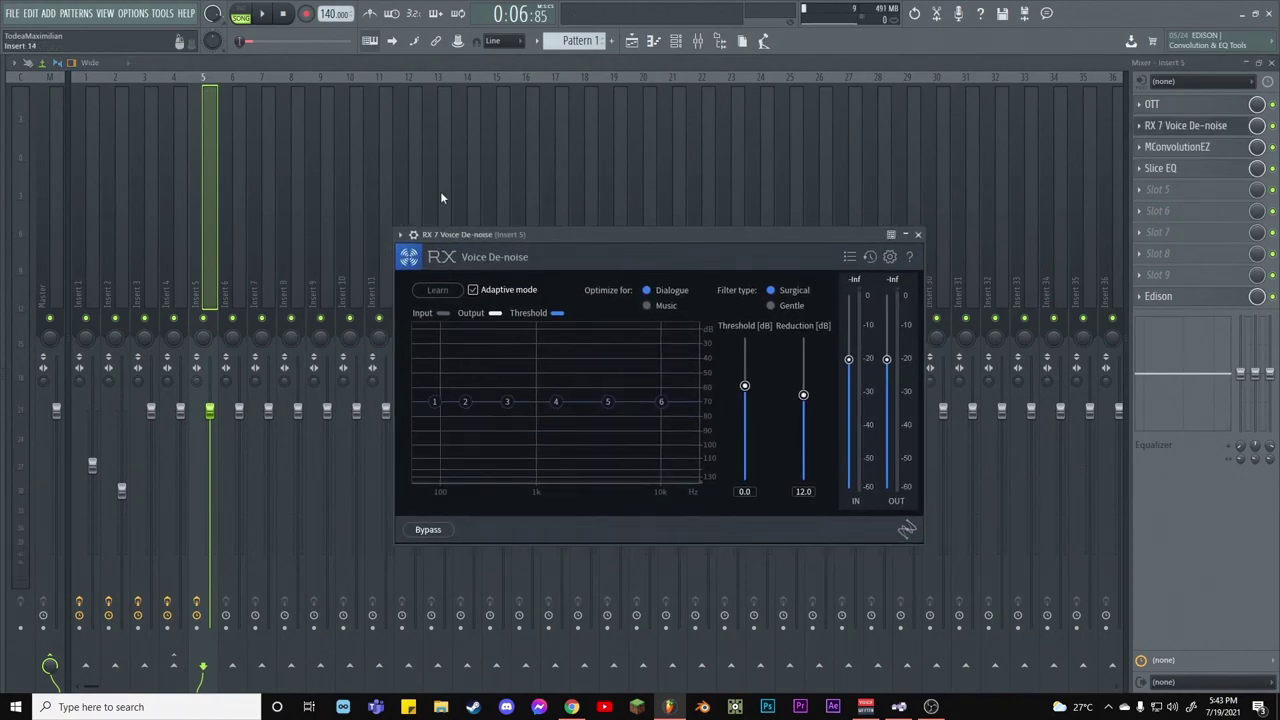
Audition the vocal clips through RX 7 Voice De-noise in adaptive mode, then close the plugin and stop playback
click(266, 18)
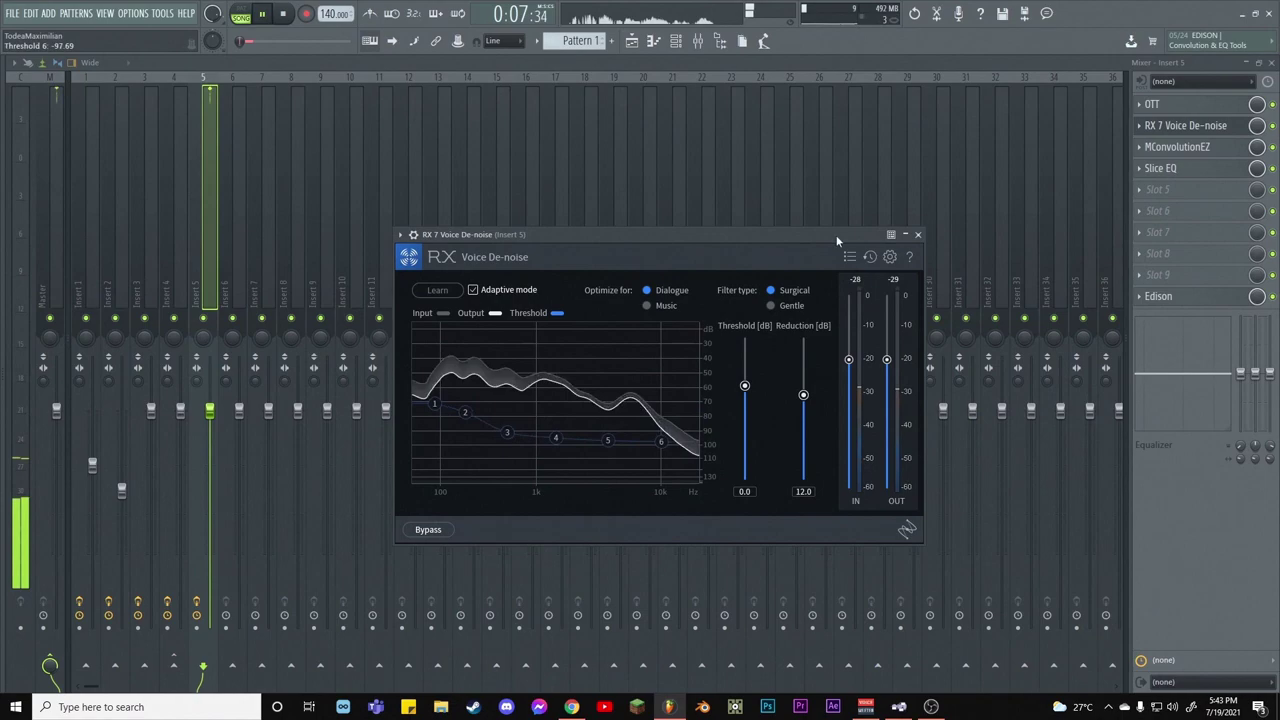
click(918, 234)
key(space)
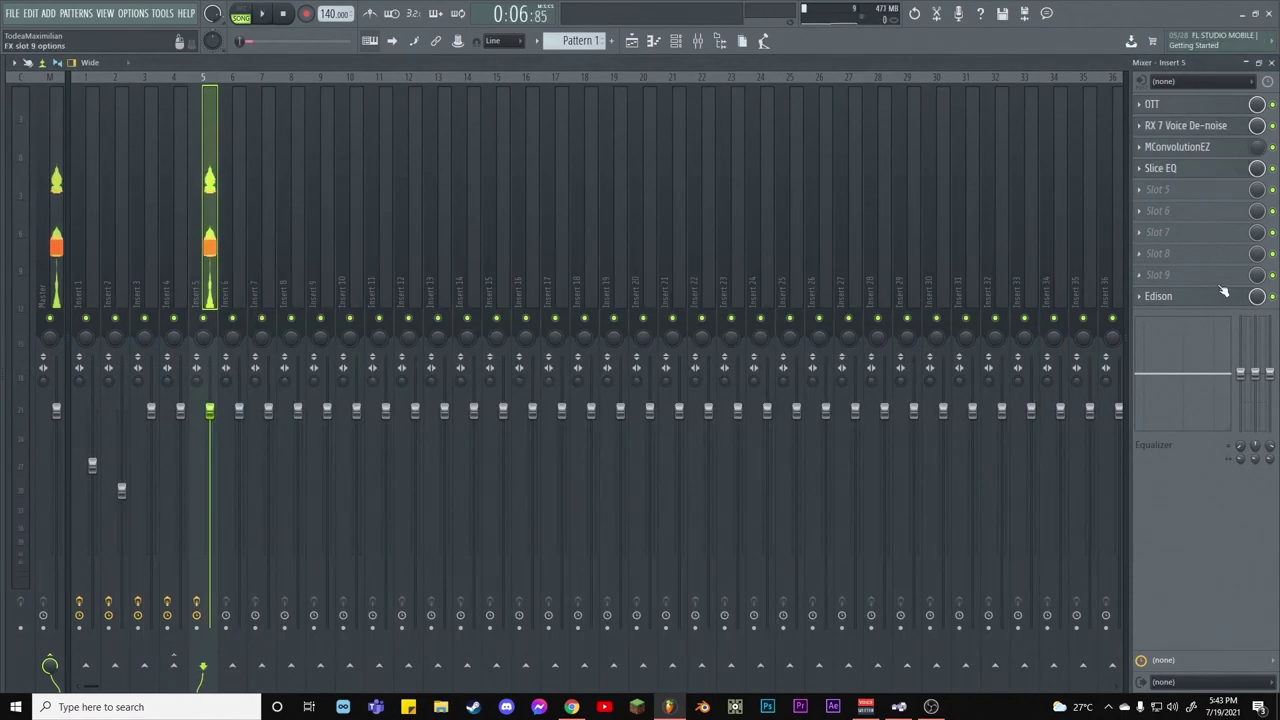
Review the RX 7 Voice De-noise settings on mixer Insert 5, then close the plugin and the mixer
click(1175, 126)
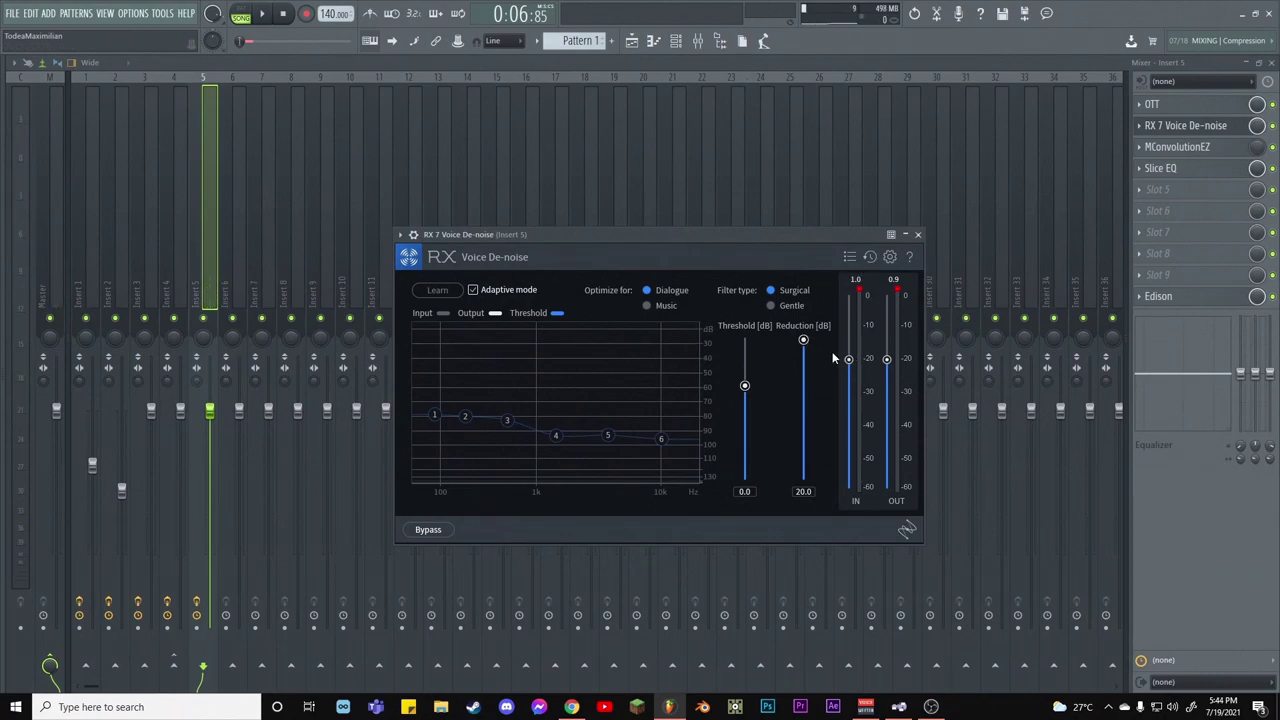
click(918, 235)
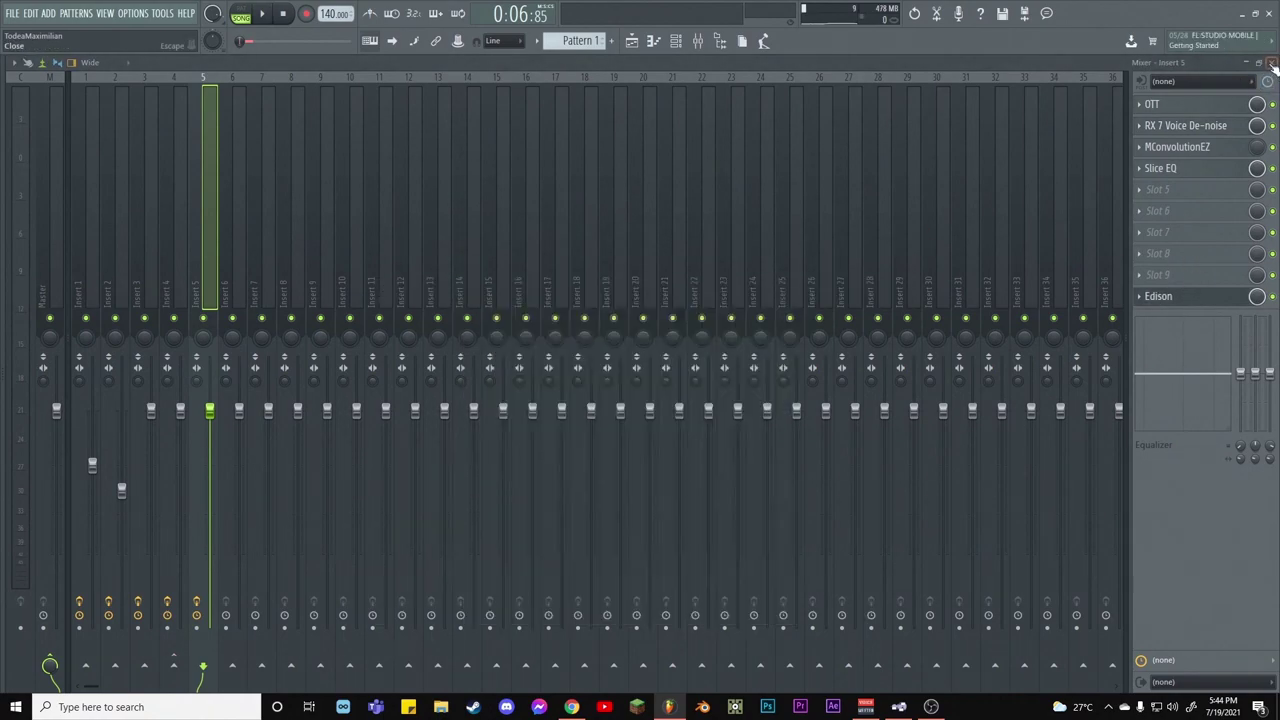
click(1271, 62)
Delete the existing audio in Edison on Insert 5 and record the vocal section again
click(440, 344)
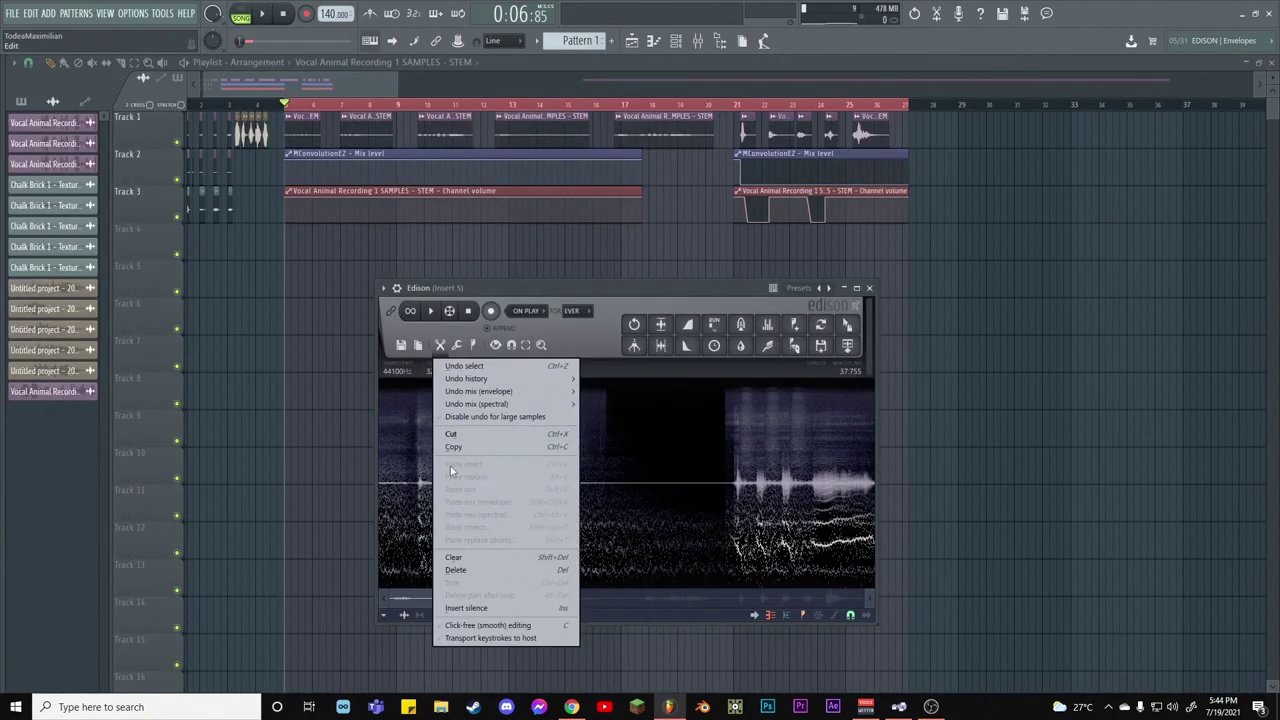
click(450, 572)
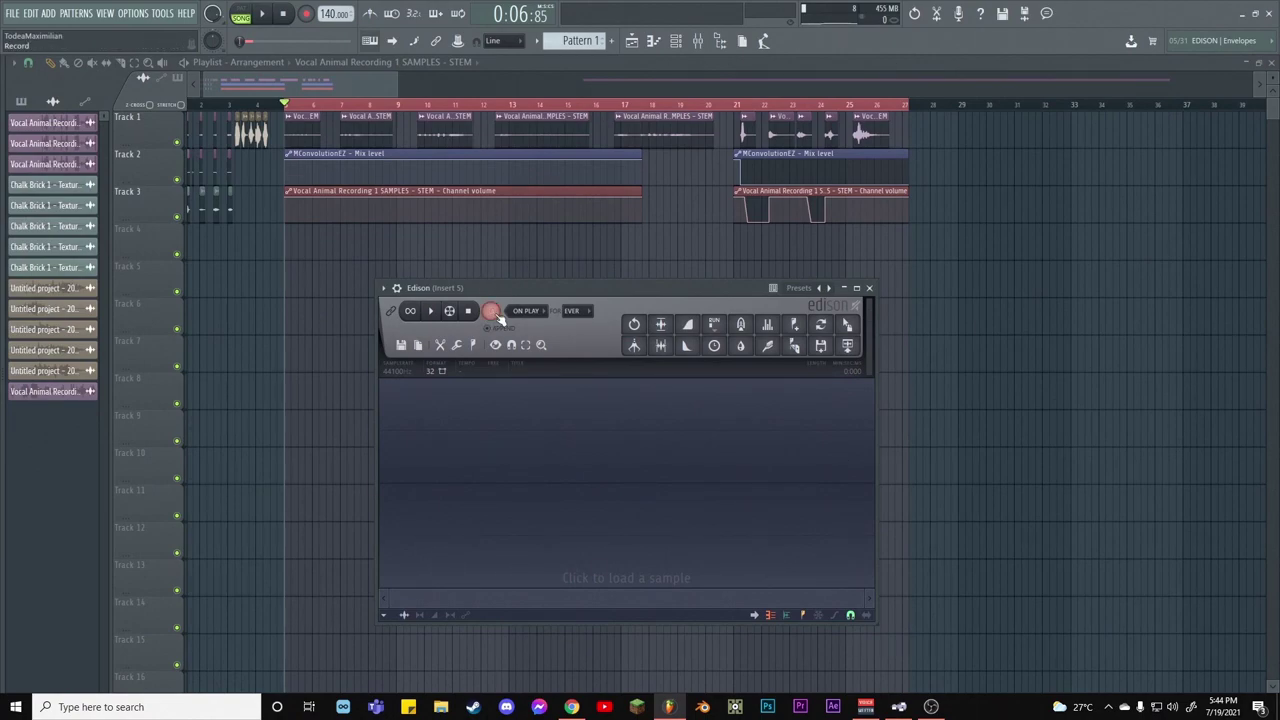
key(ctrl+z)
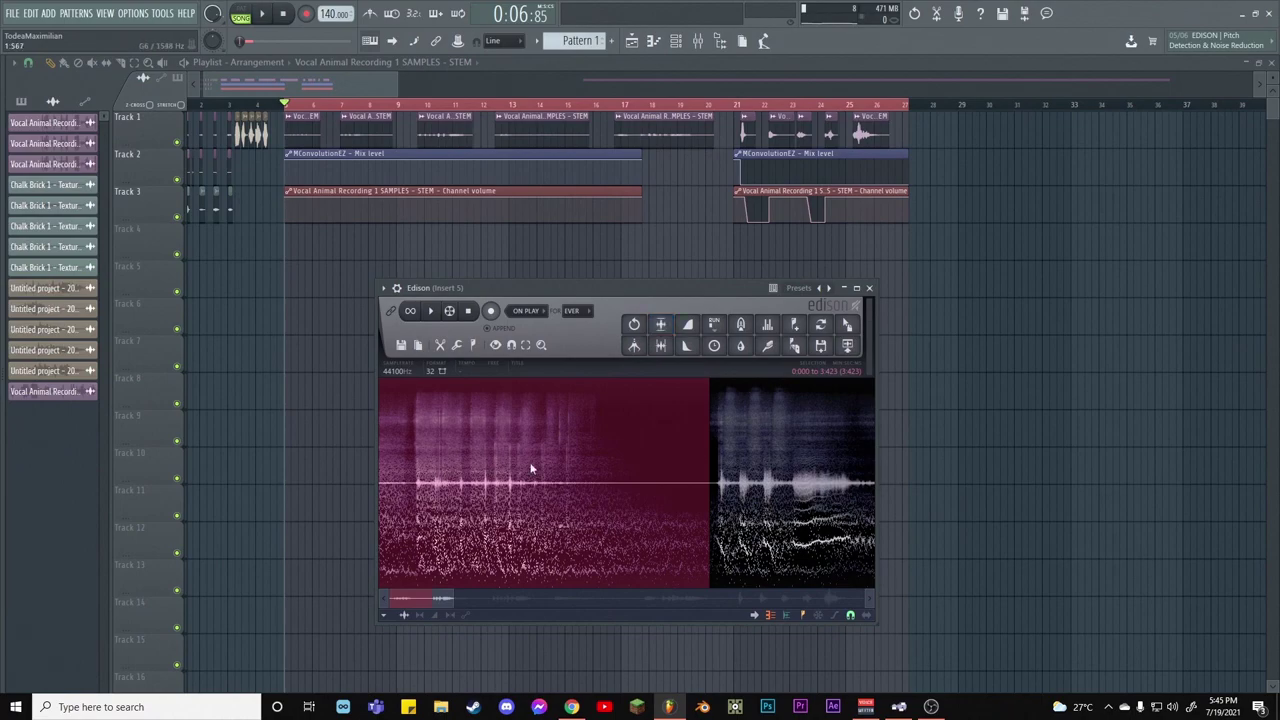
Normalize the selected first vocal segment (0 to 3.423) in Edison and place it on playlist Track 4 at bar 5
click(660, 325)
key(space)
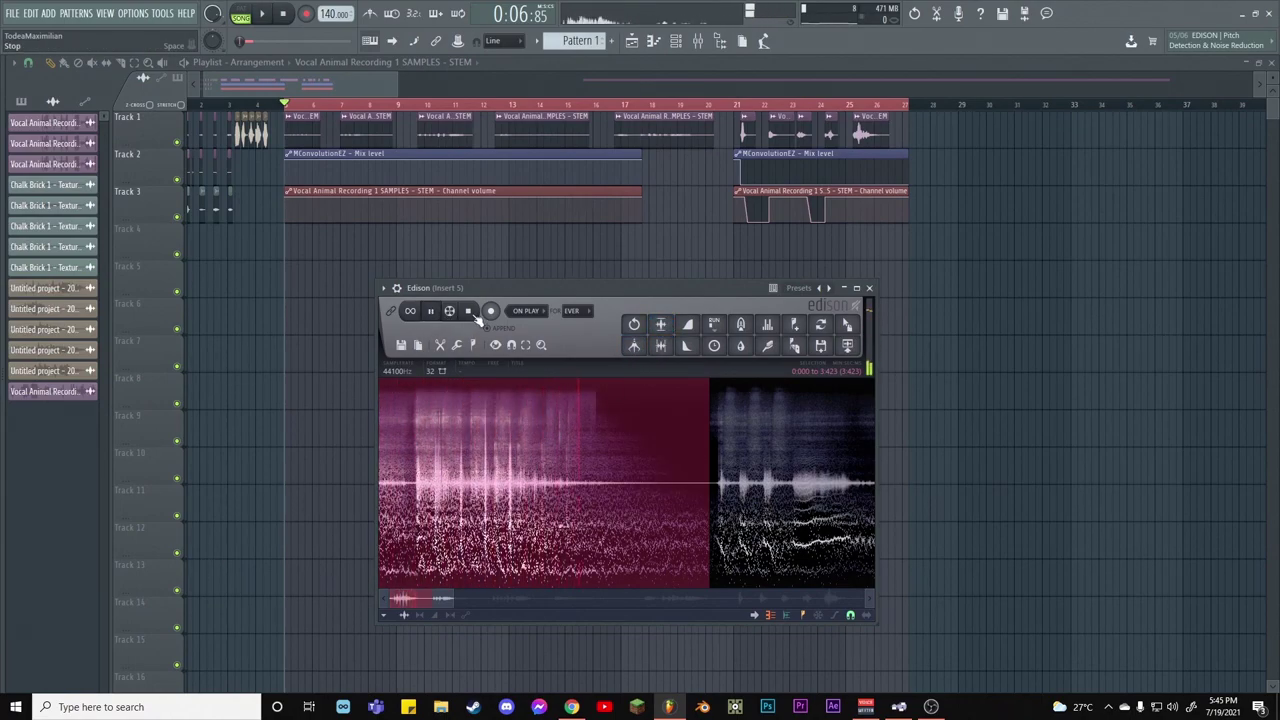
click(472, 313)
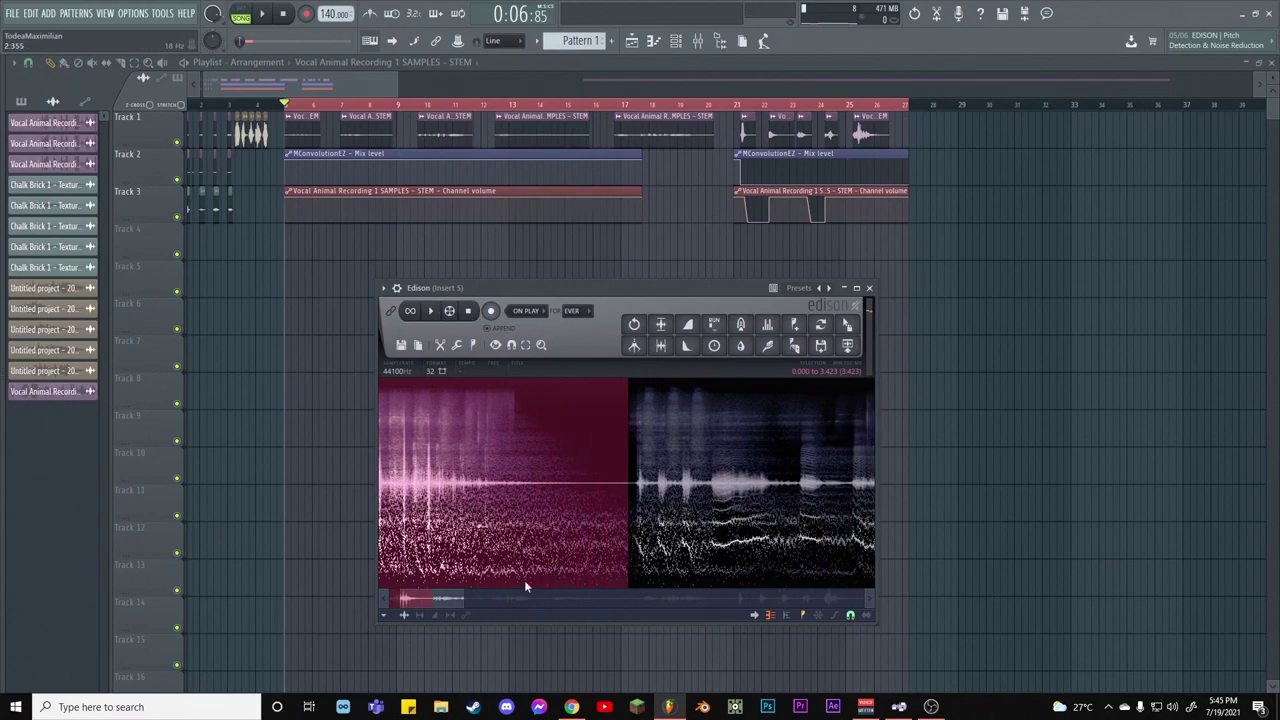
drag(847, 324, 300, 242)
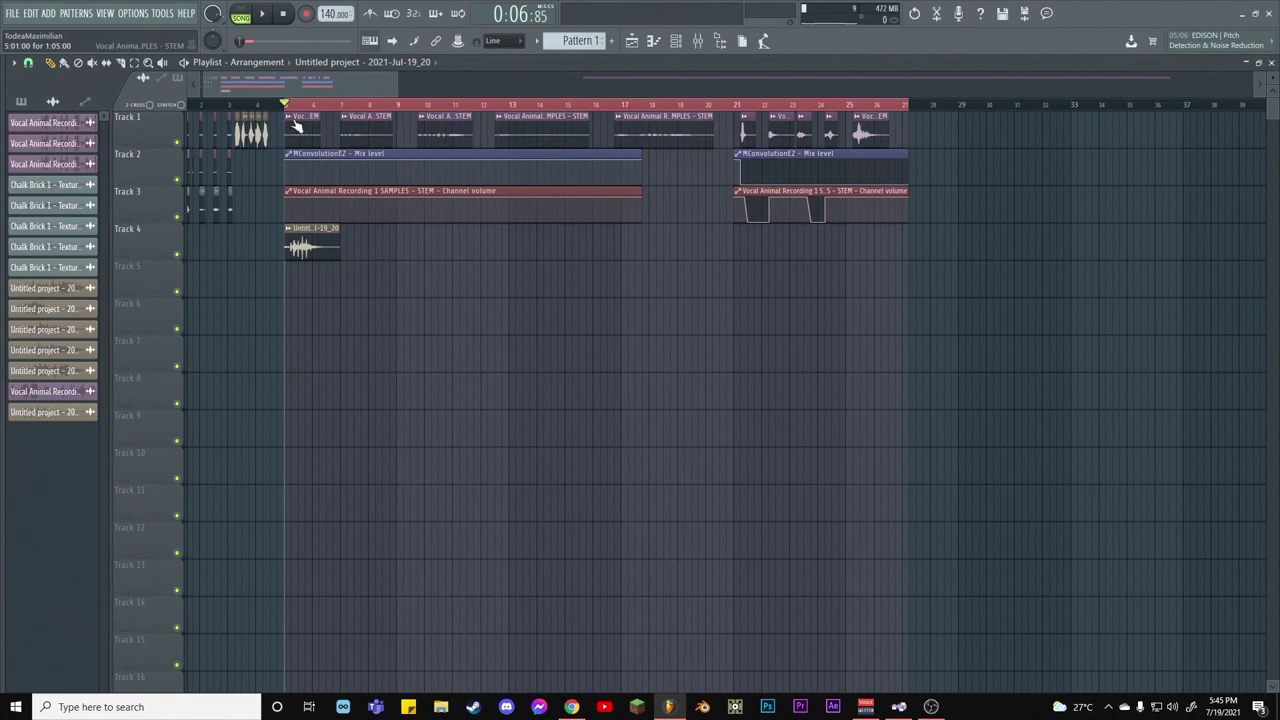
Transfer the remaining vocal segments from Edison to Track 4, aligned below their source clips on Track 1
scroll(296, 106, up, 3)
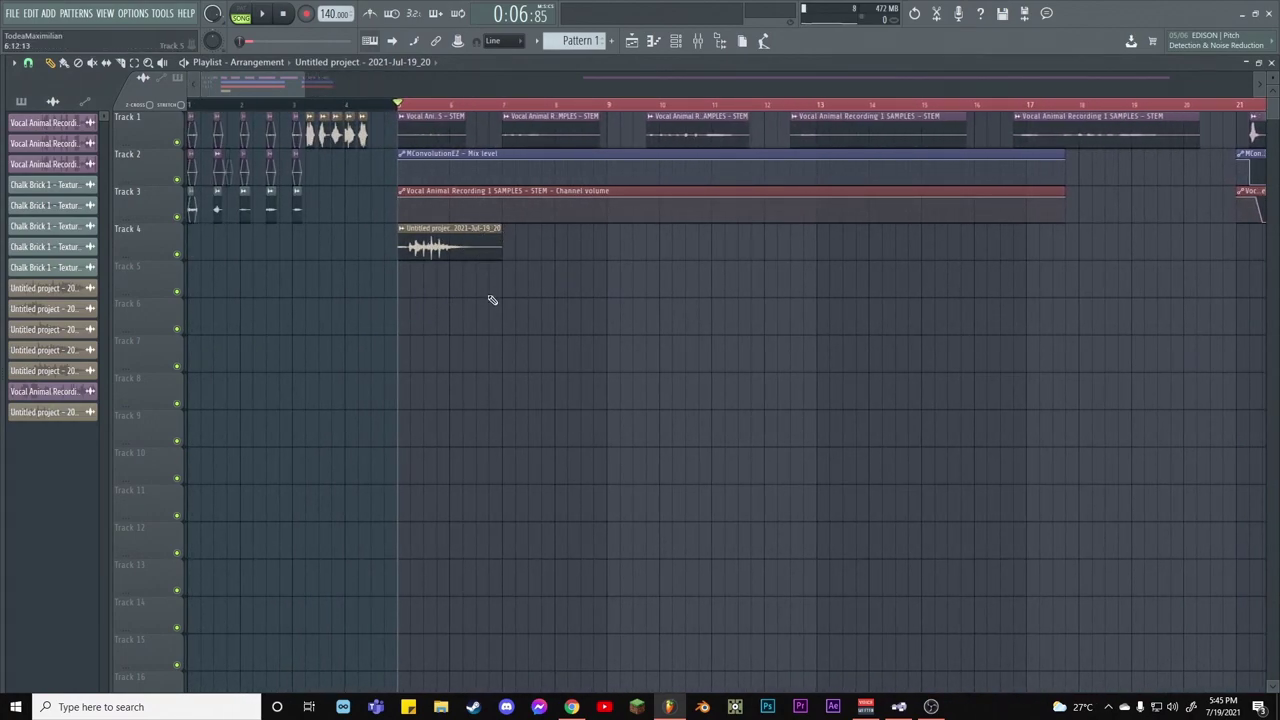
key(ctrl+e)
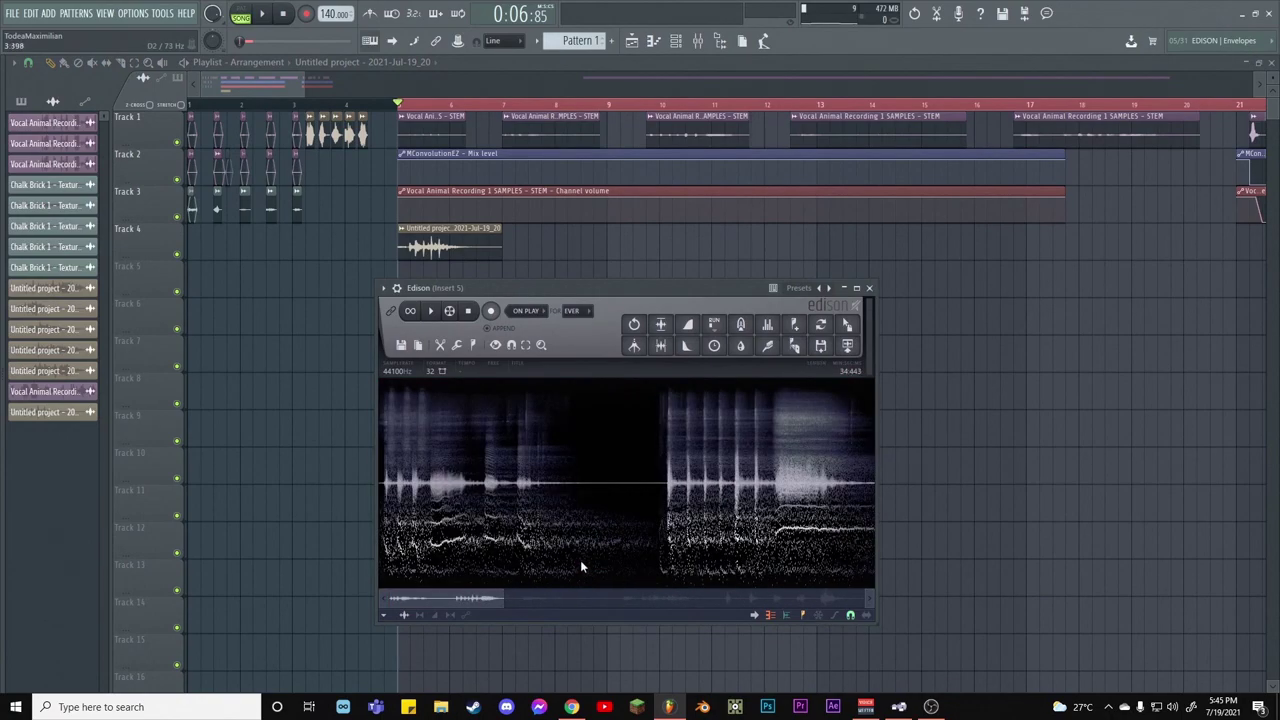
drag(652, 510, 329, 514)
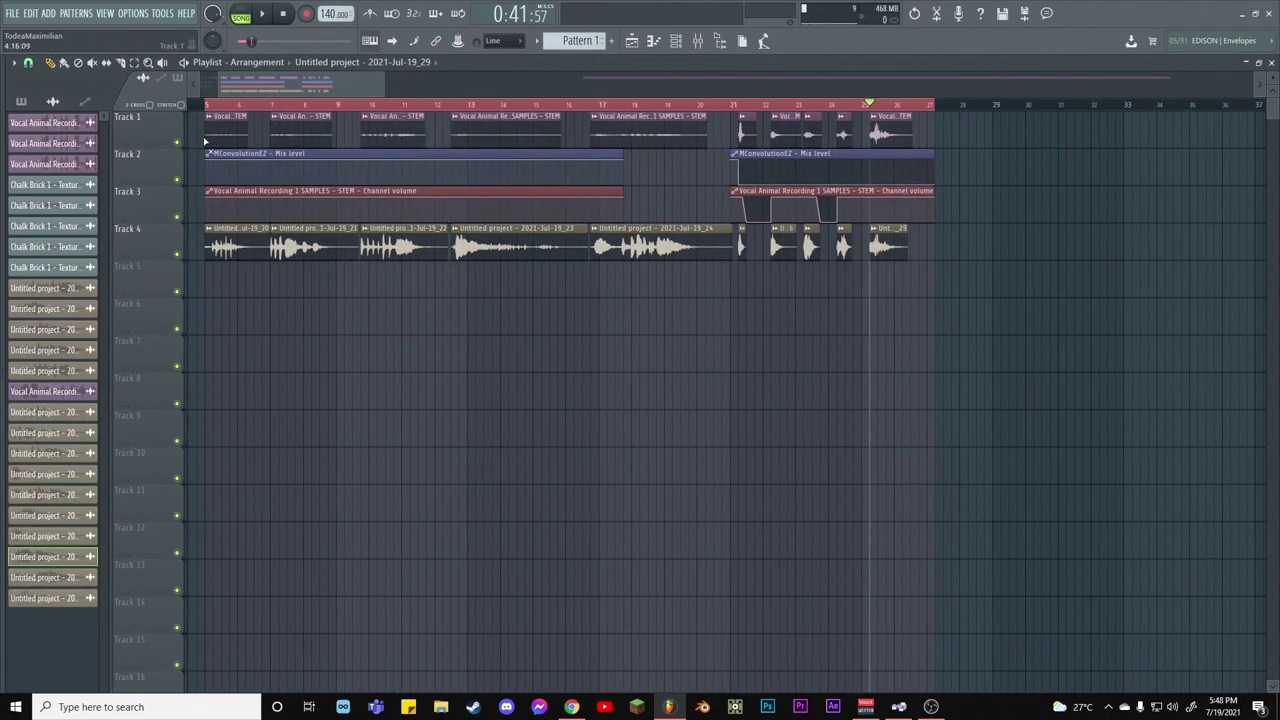
Move all the exported vocal clips from Track 4 to Track 1, starting at about bar 28
scroll(255, 117, down, 3)
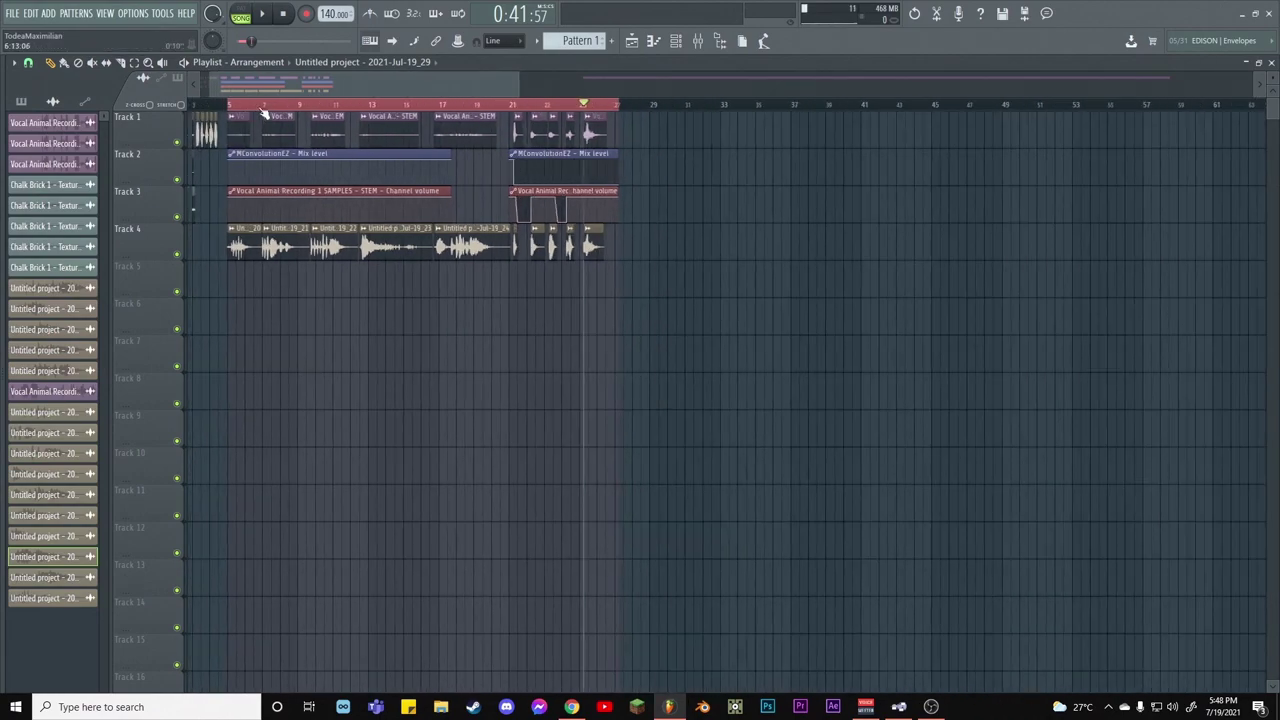
drag(700, 294, 655, 128)
Play through the relocated vocal clips on Track 1, sampling several positions from about bar 28 to bar 42
click(635, 106)
key(space)
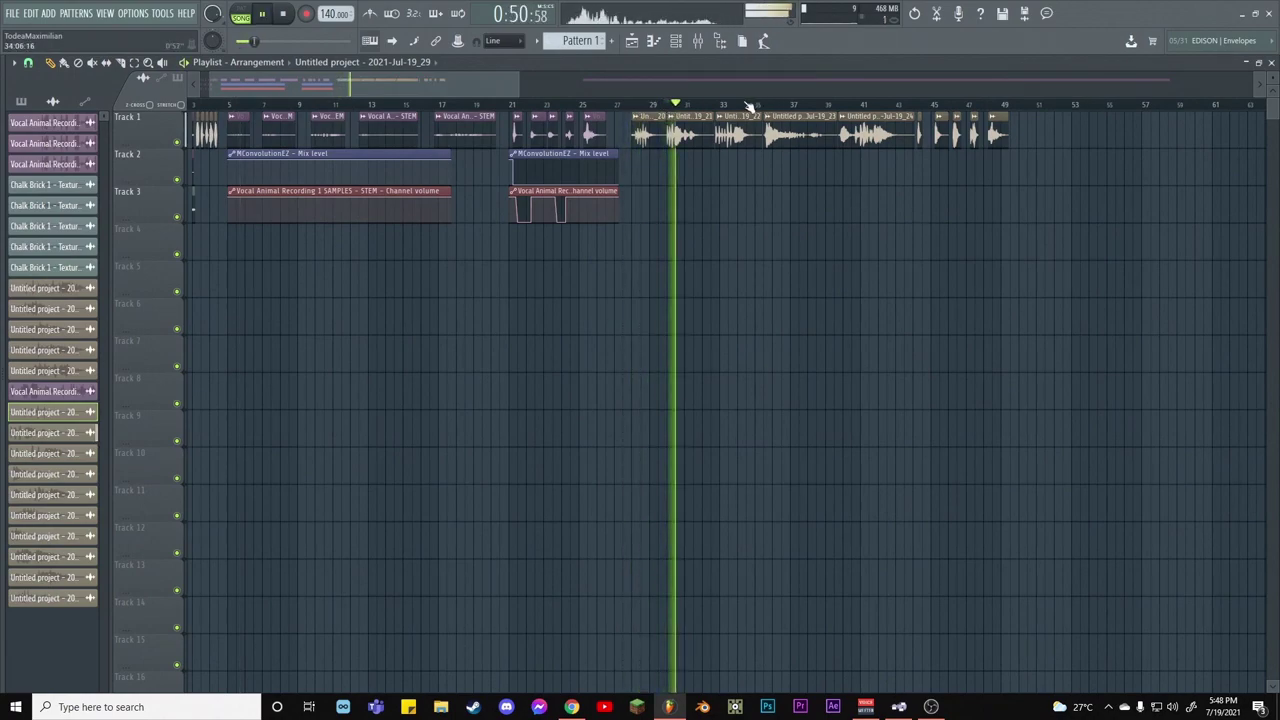
click(746, 106)
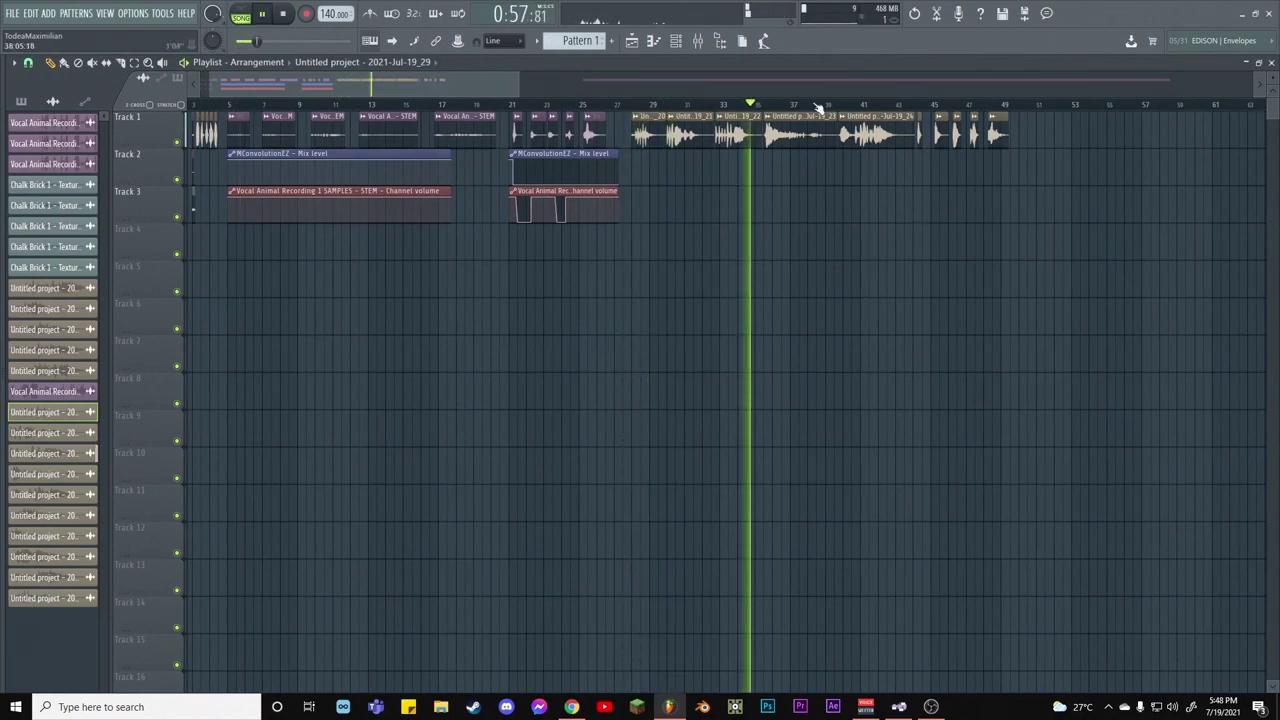
click(769, 106)
click(870, 106)
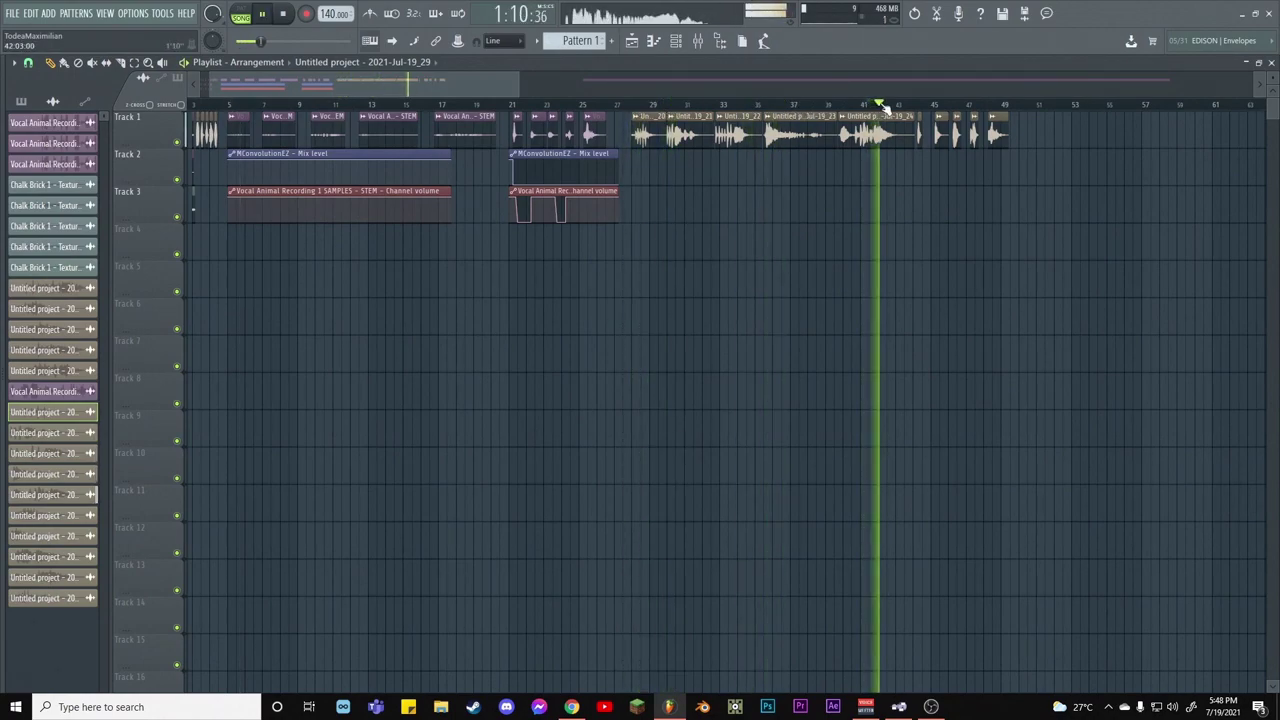
key(space)
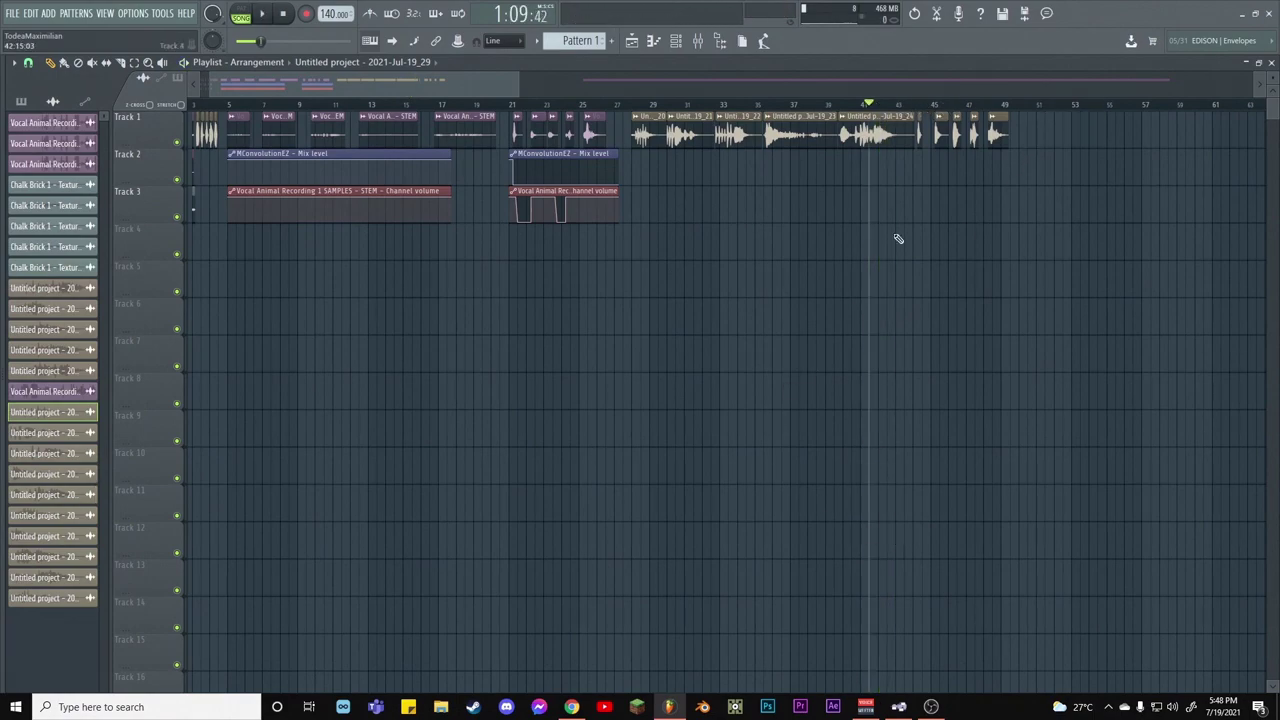
Examine the Vocal Animal Recording 1 SAMPLES - STEM #2 clip on Track 1, its channel settings and its Insert 6 mixer track
click(883, 84)
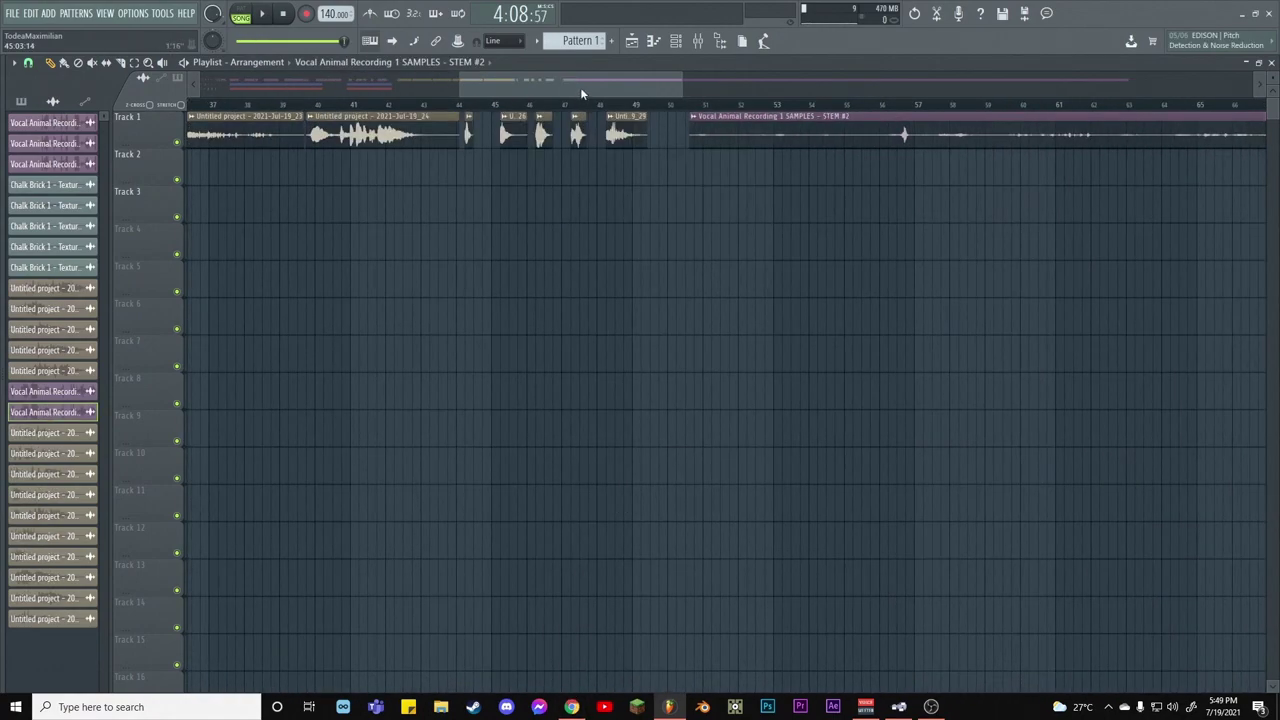
scroll(580, 88, up, 2)
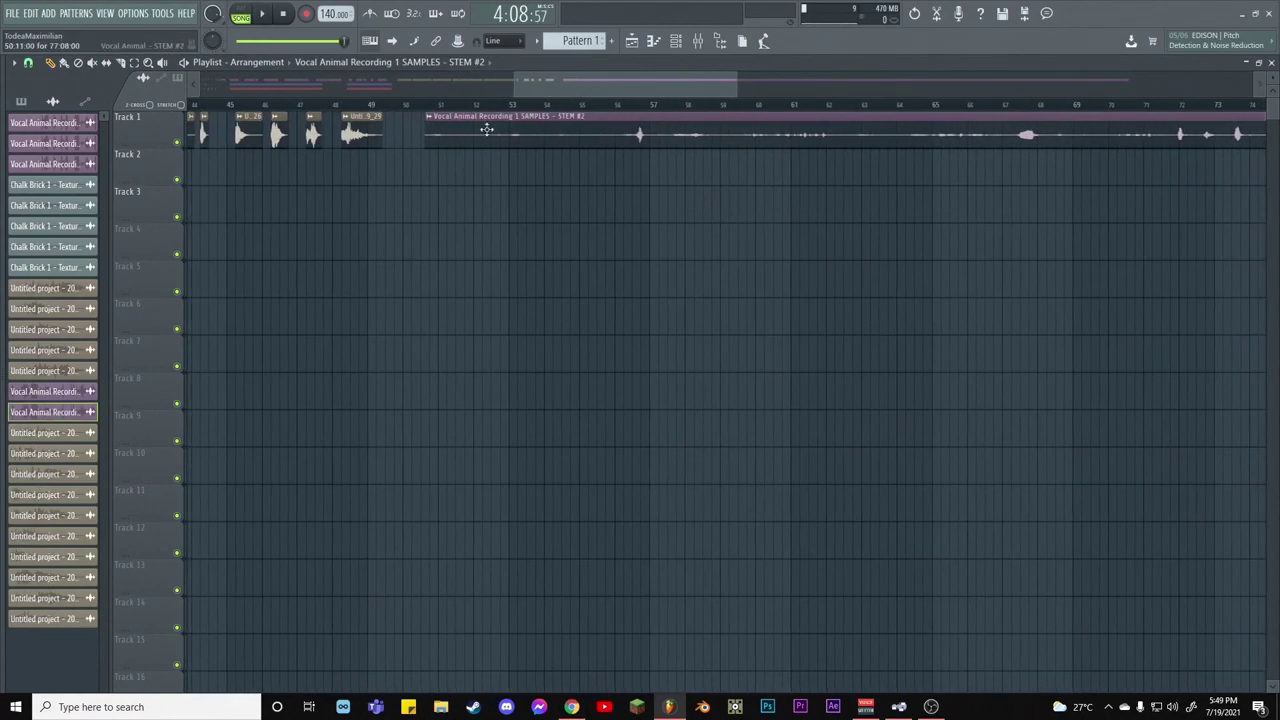
scroll(445, 116, up, 2)
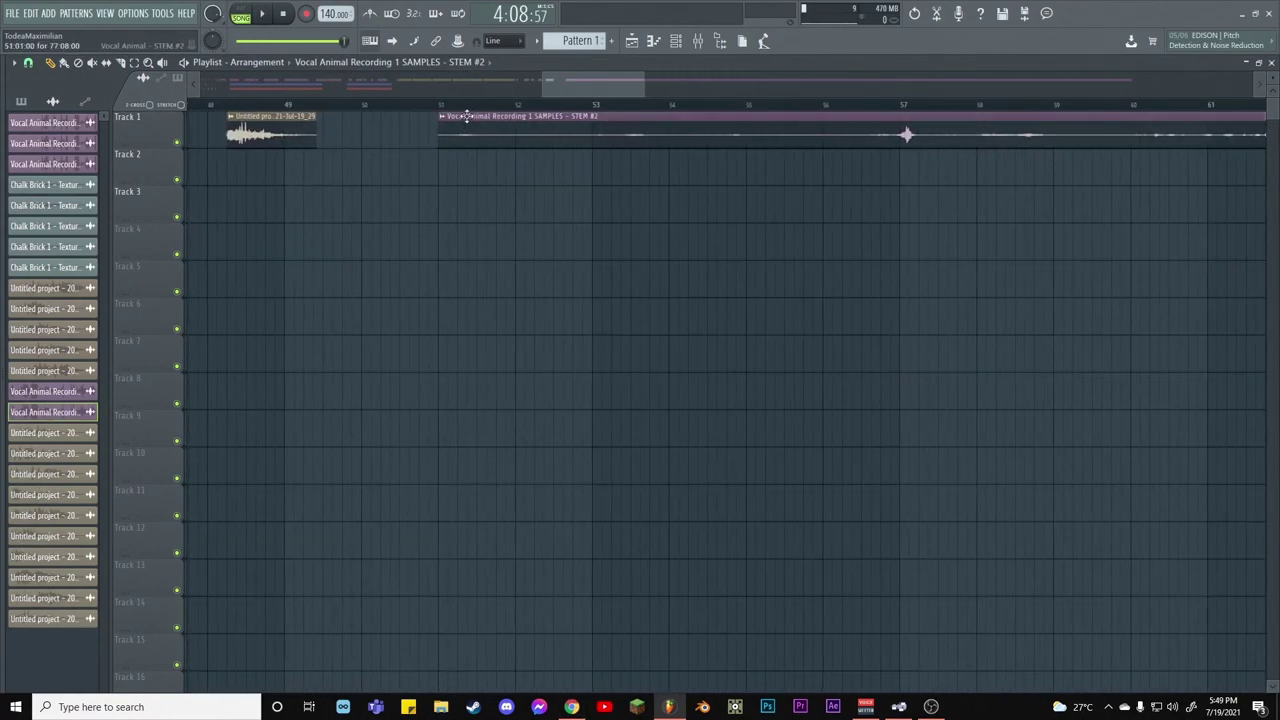
scroll(470, 112, down, 5)
scroll(475, 112, down, 2)
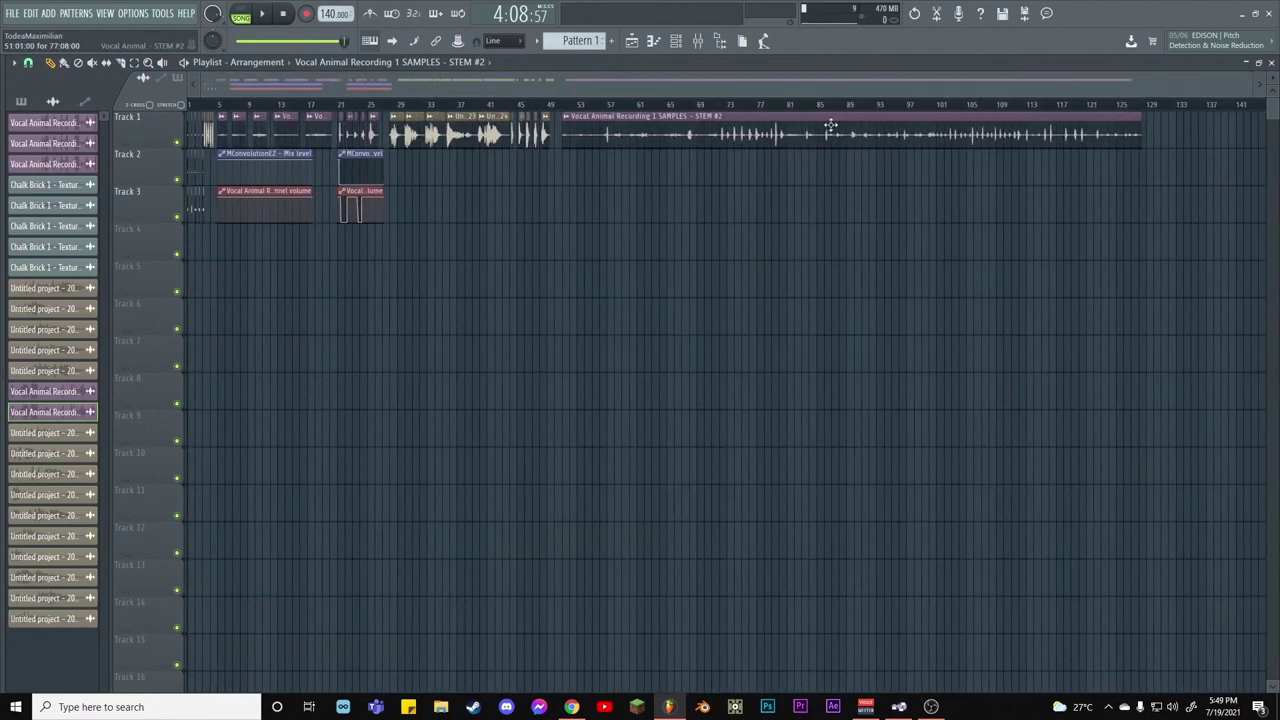
double_click(700, 122)
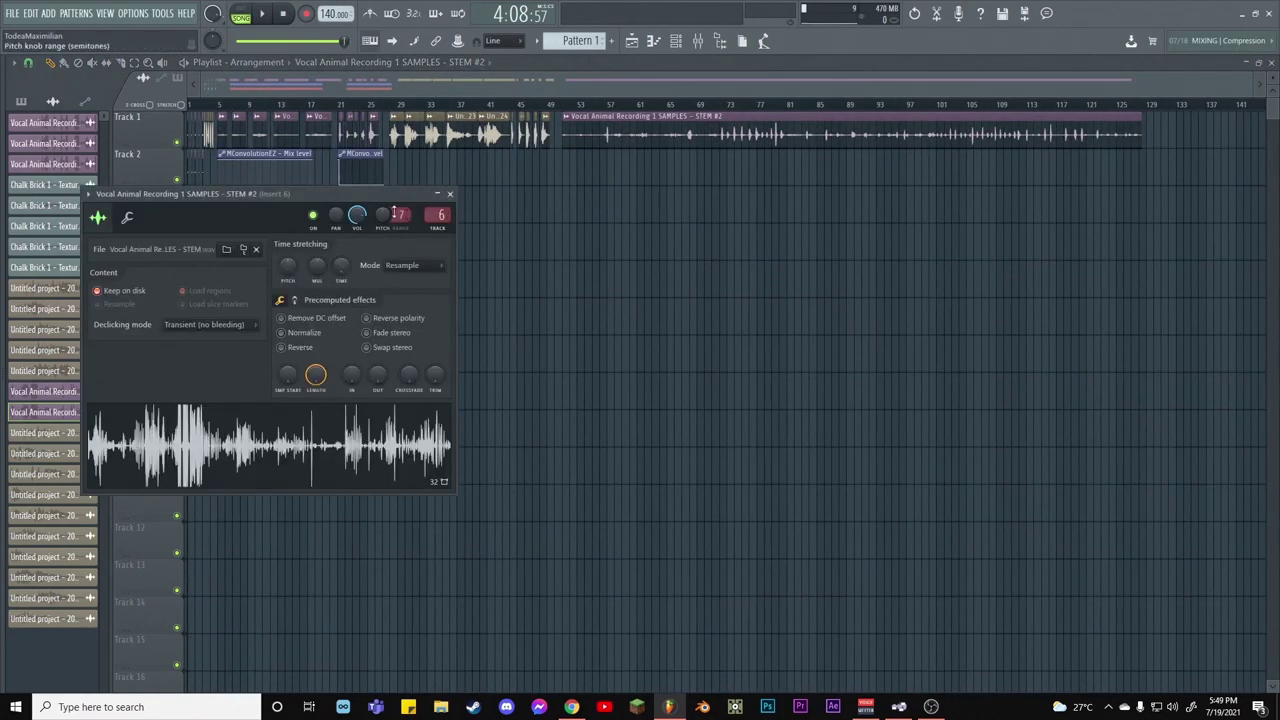
click(455, 197)
scroll(657, 107, up, 3)
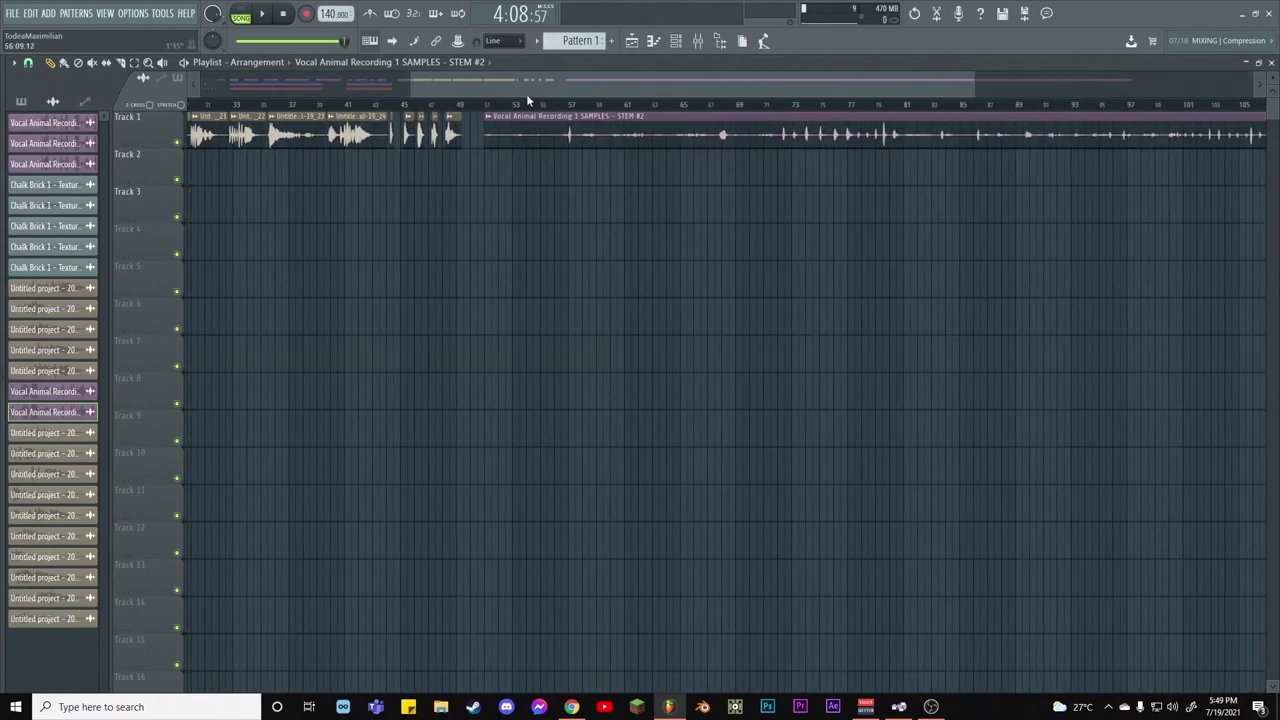
click(700, 41)
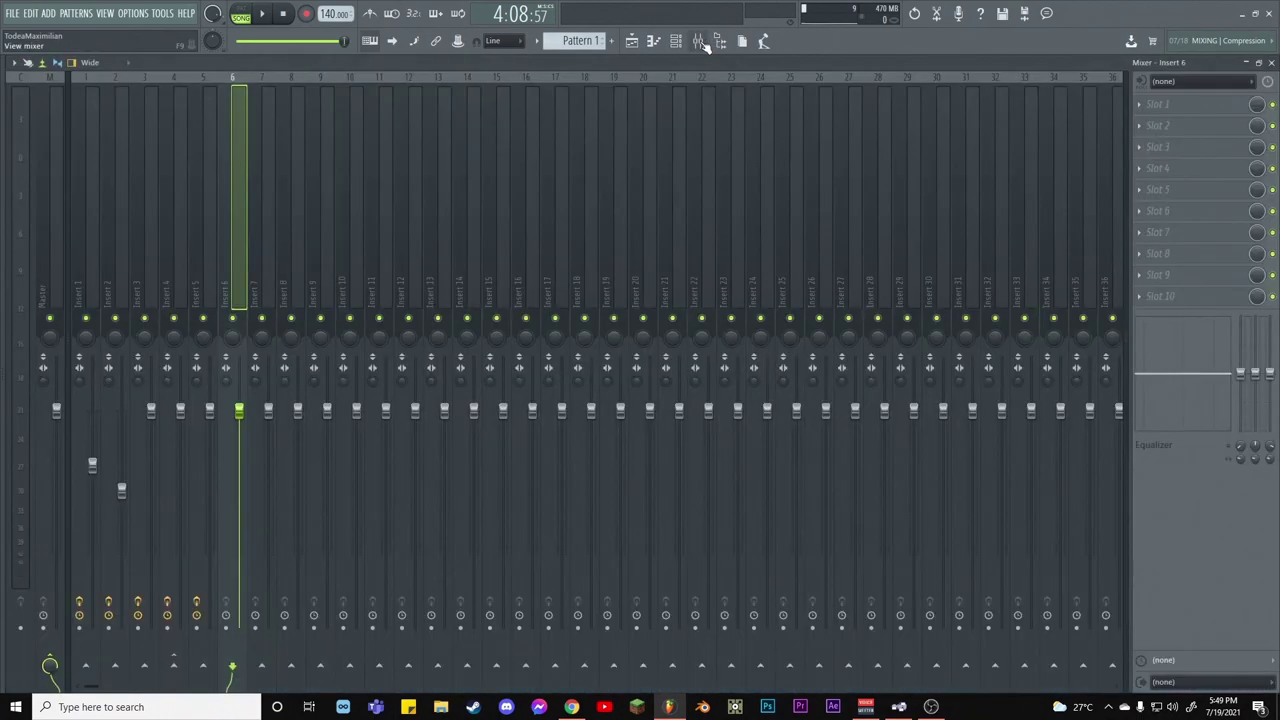
click(700, 42)
Play the beginning of the STEM #2 clip from its start near bar 51 and look over its waveform
scroll(586, 120, down, 1)
right_click(521, 221)
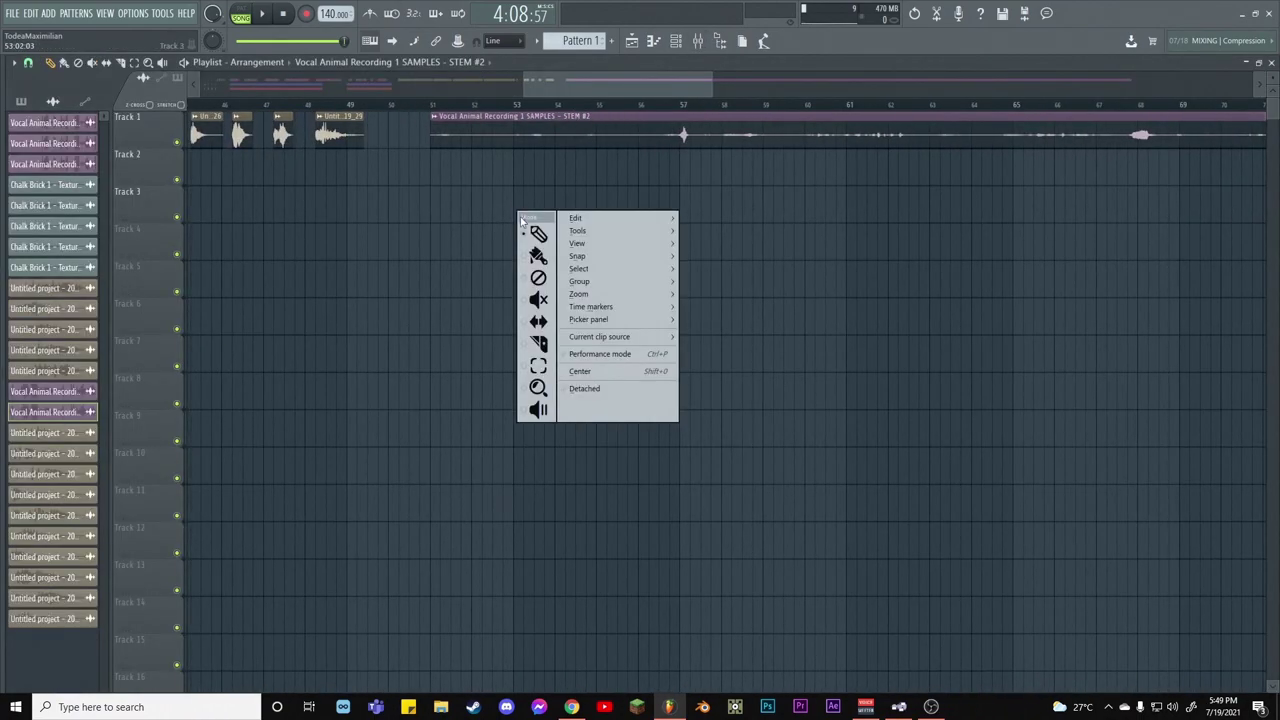
click(525, 232)
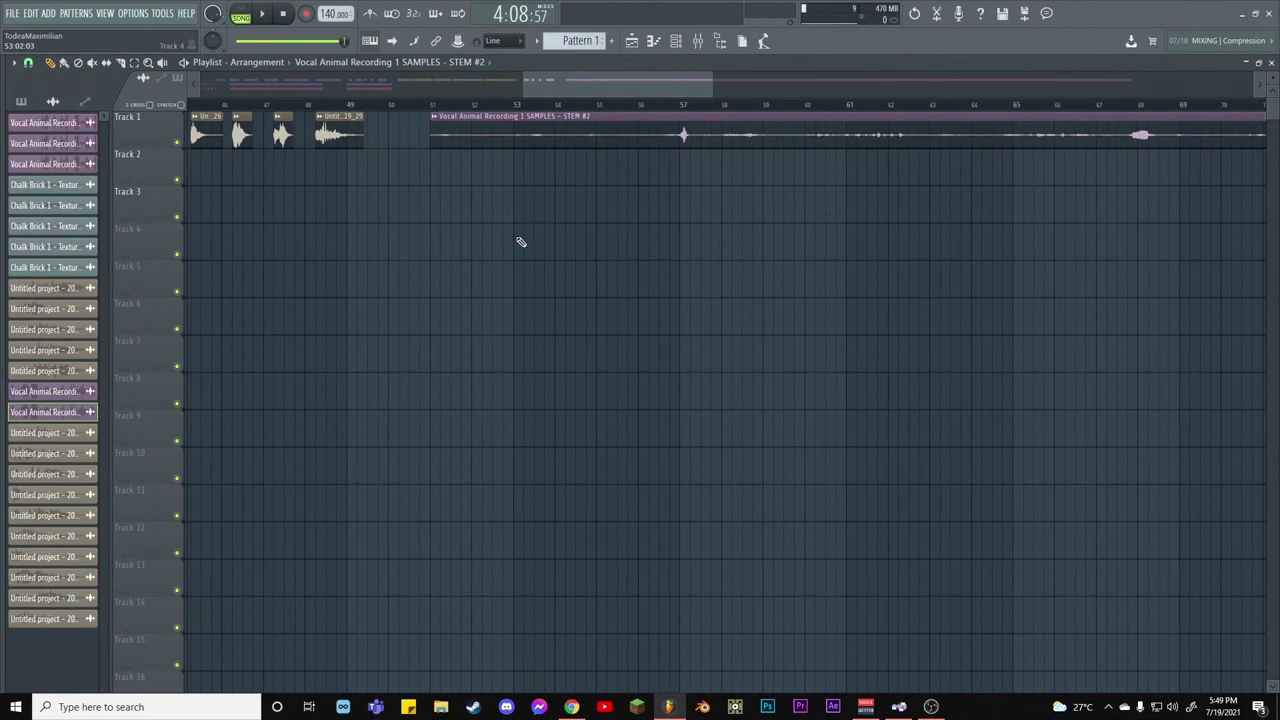
click(436, 106)
scroll(436, 106, up, 3)
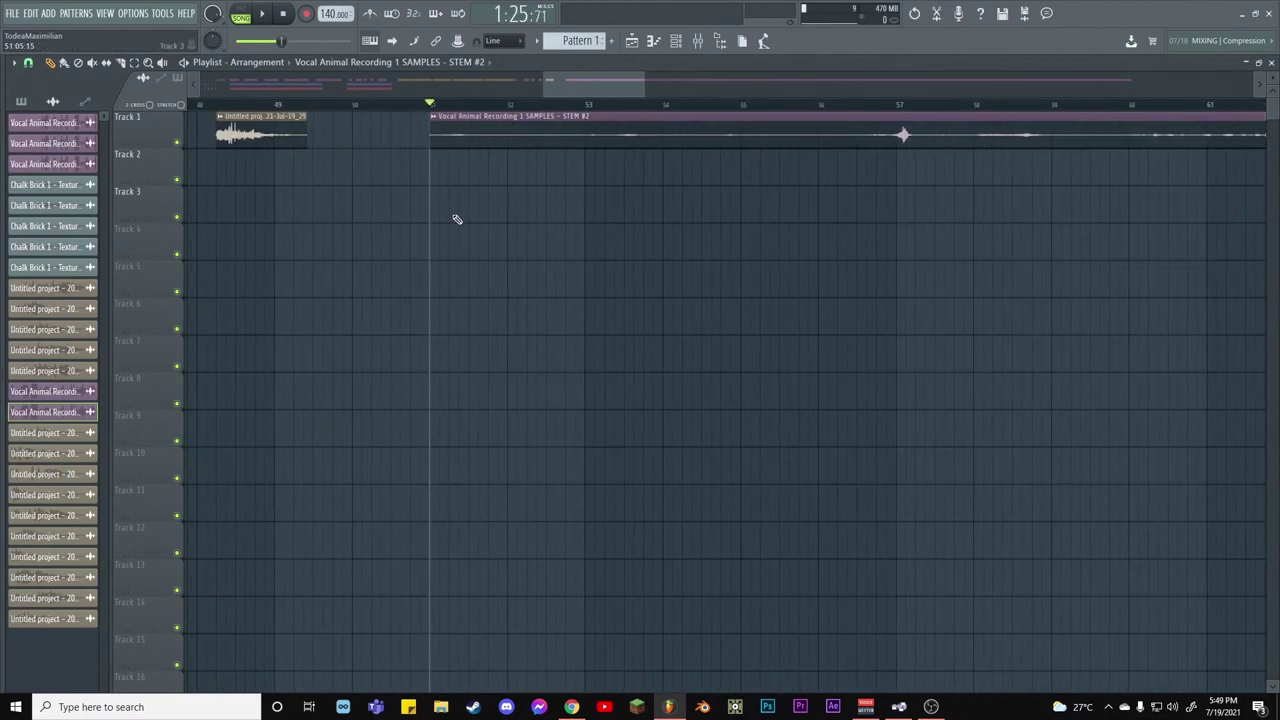
key(space)
key(space)
scroll(605, 100, down, 4)
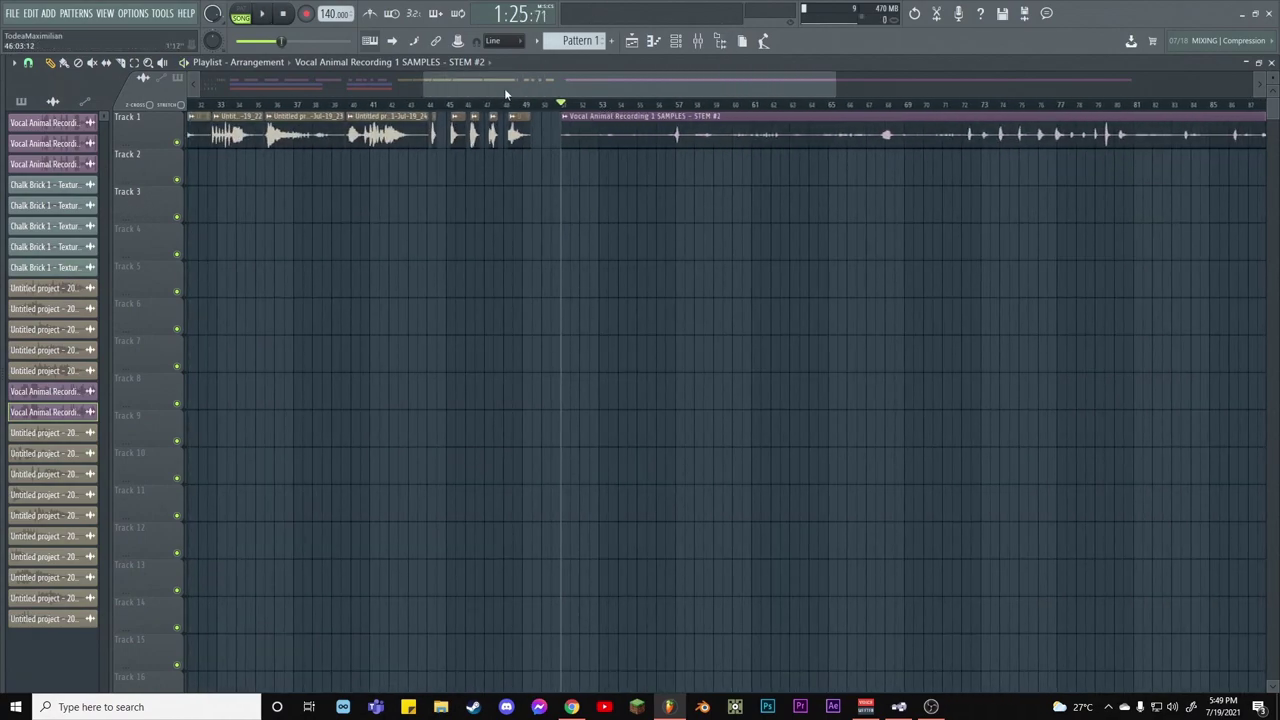
scroll(506, 100, down, 3)
scroll(575, 113, up, 7)
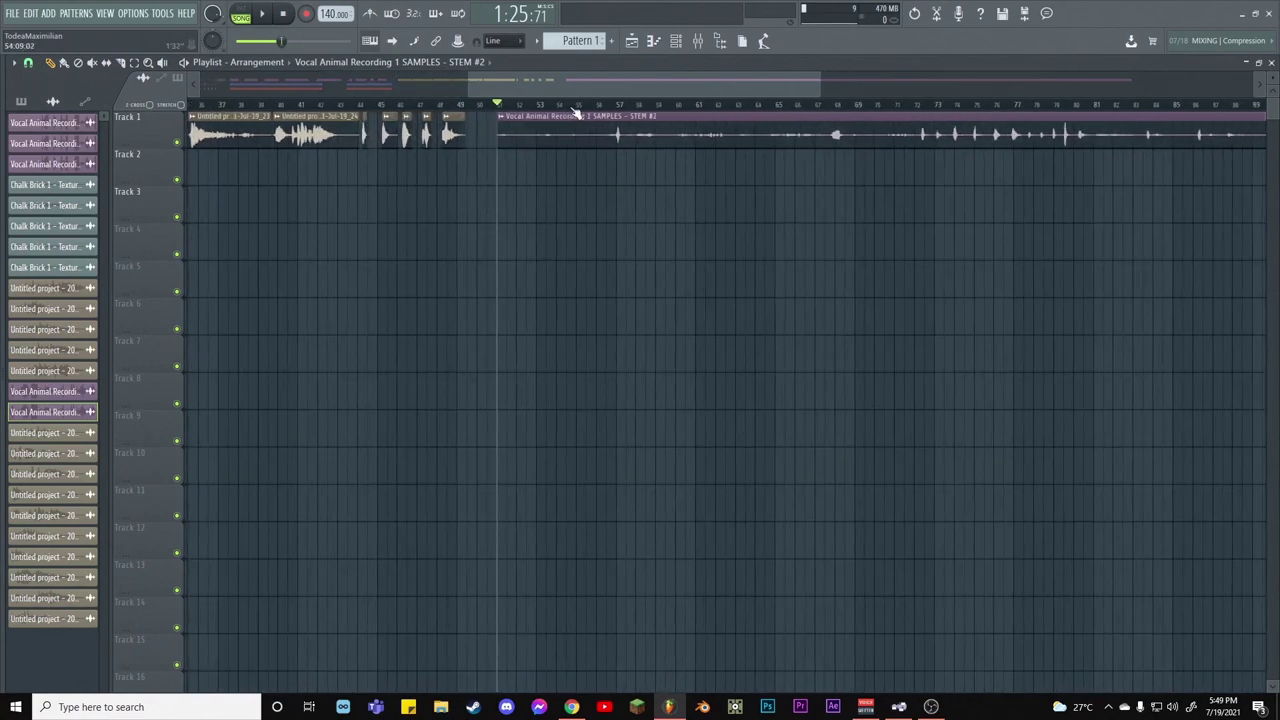
Stop playback of the sliced STEM #2 clips and turn off Slice EQ and Limiter on mixer Insert 6
right_click(424, 258)
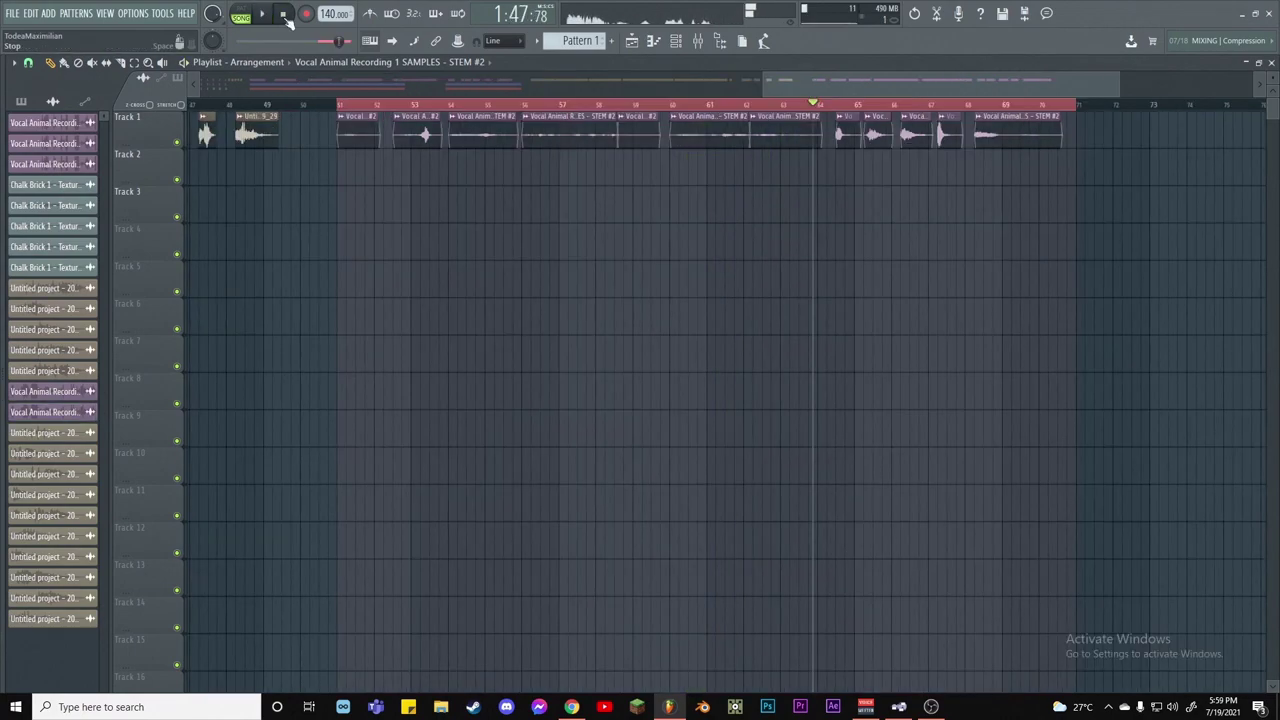
key(space)
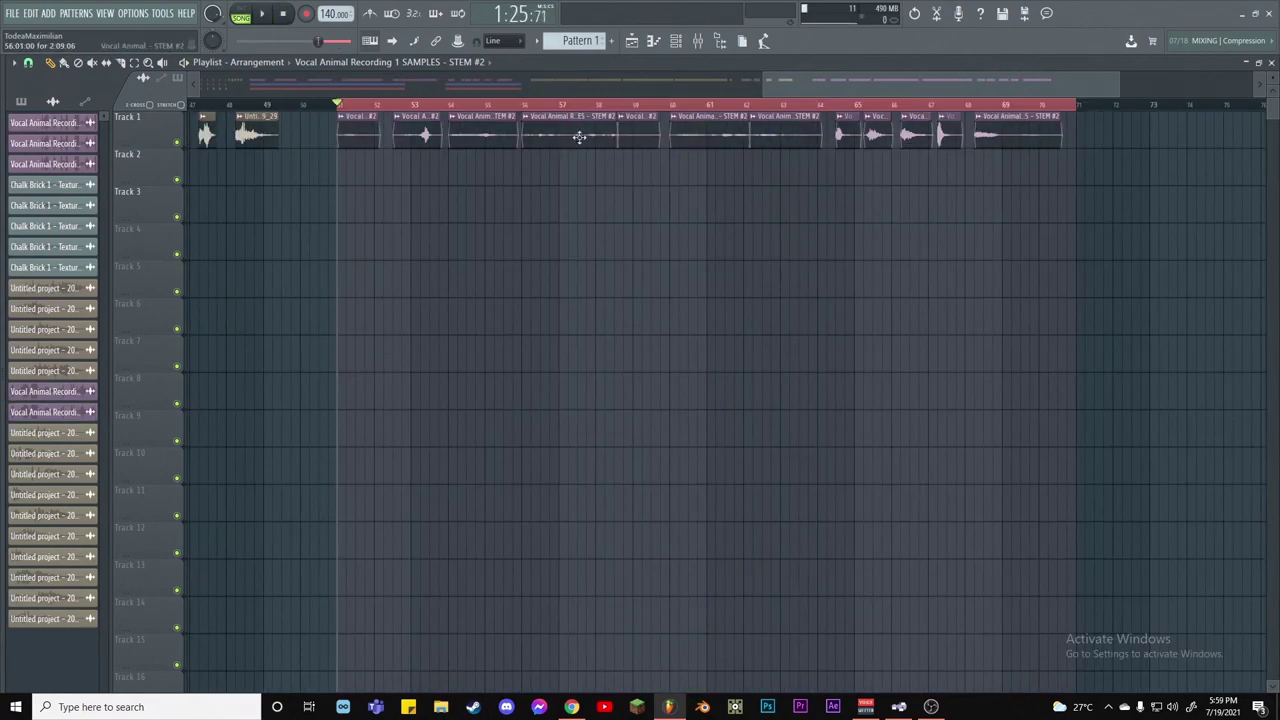
click(700, 44)
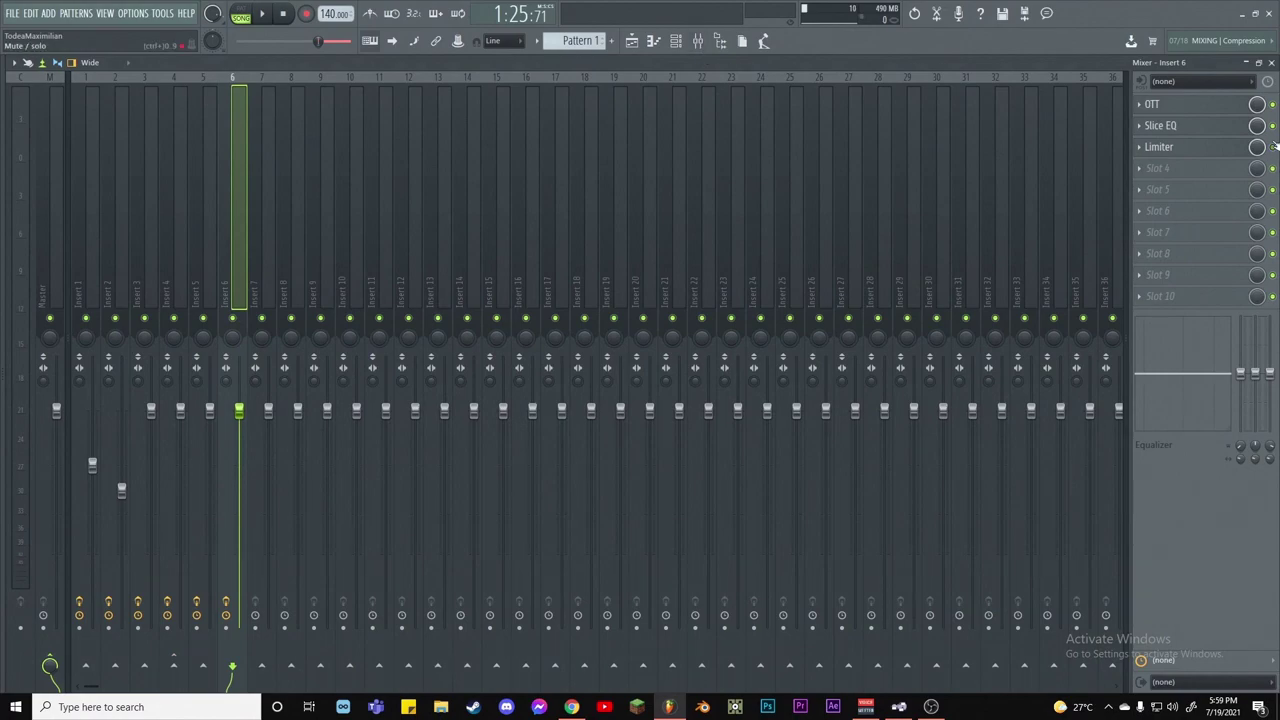
click(1271, 63)
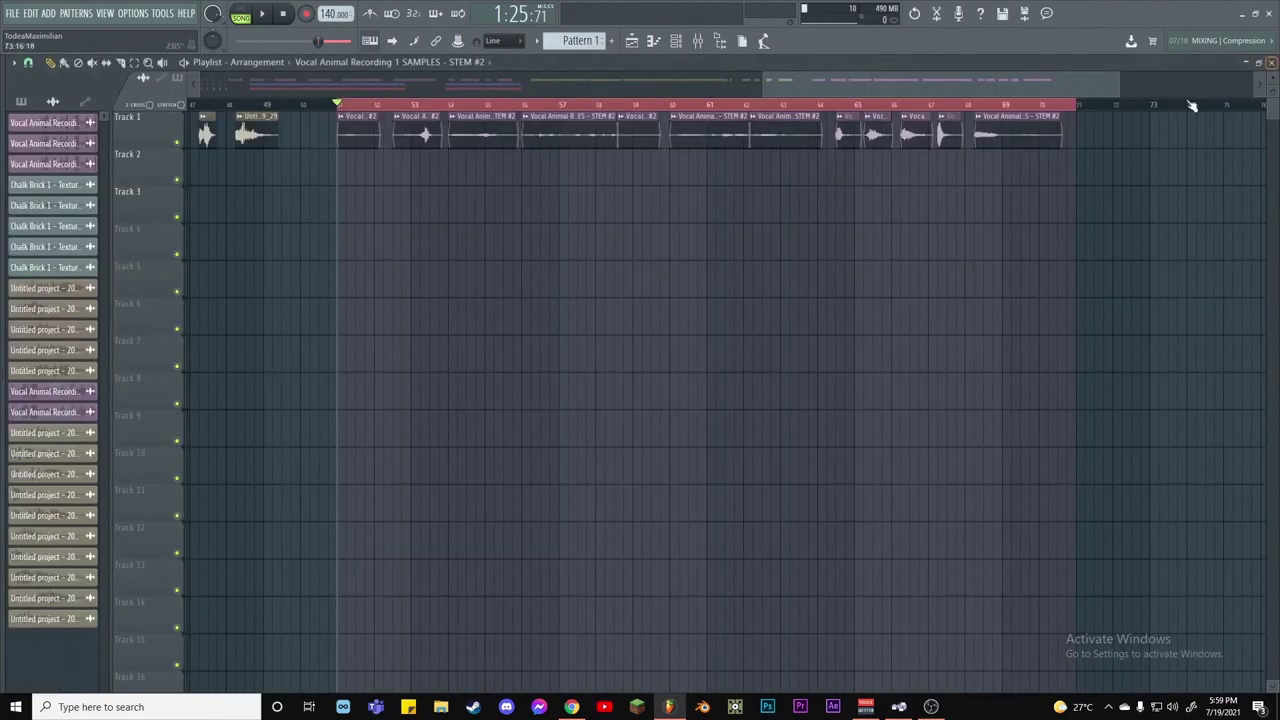
Check the channel settings of the sliced STEM #2 clips and reopen the Insert 6 effects in the mixer
double_click(557, 137)
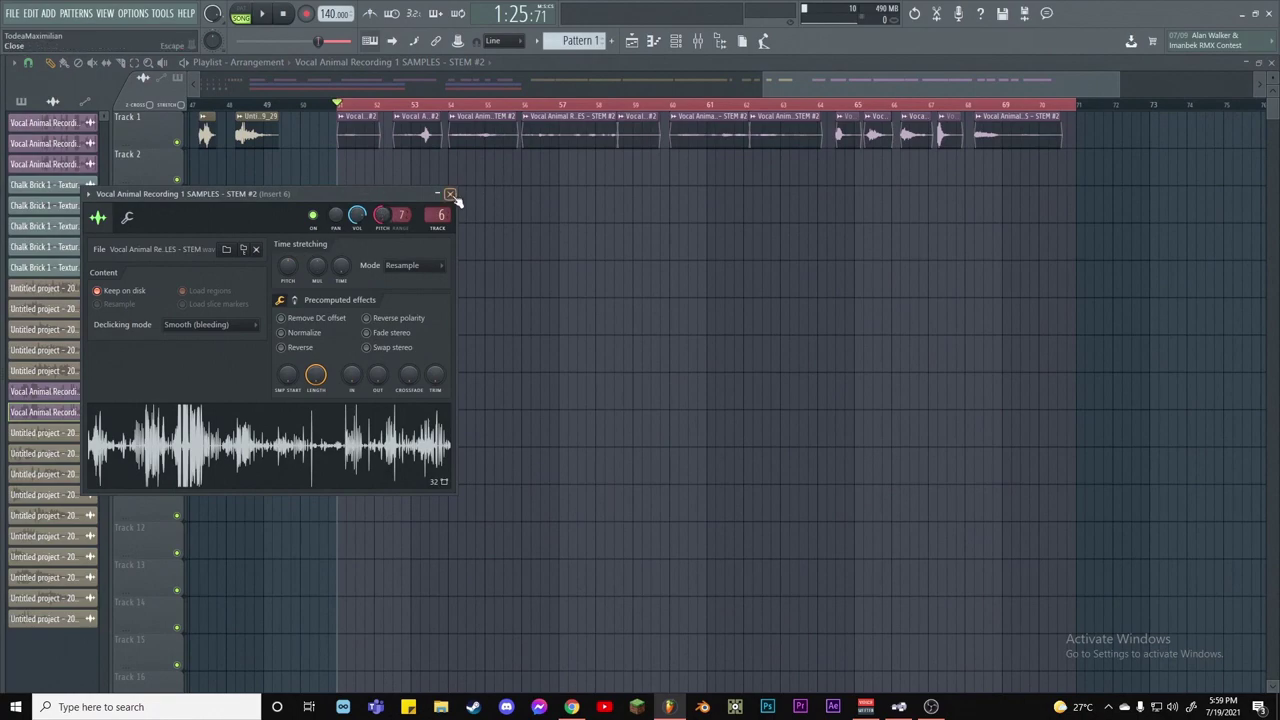
click(450, 194)
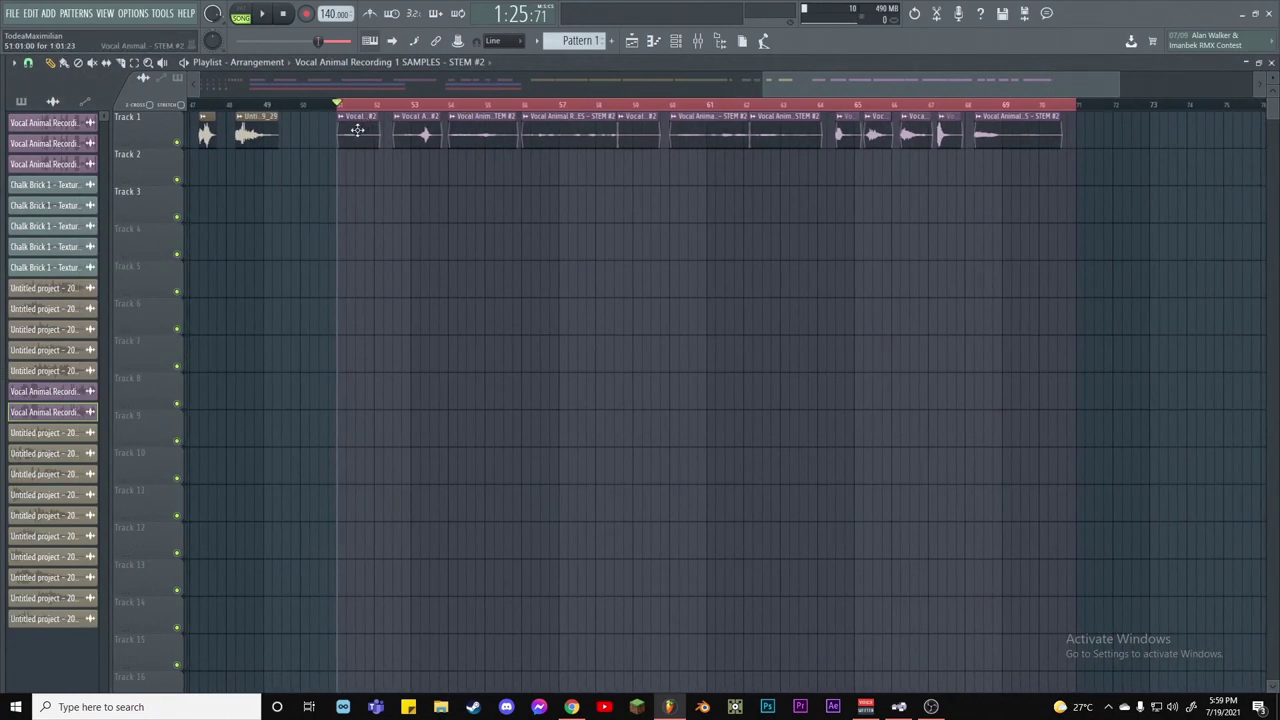
double_click(357, 131)
click(450, 194)
click(698, 41)
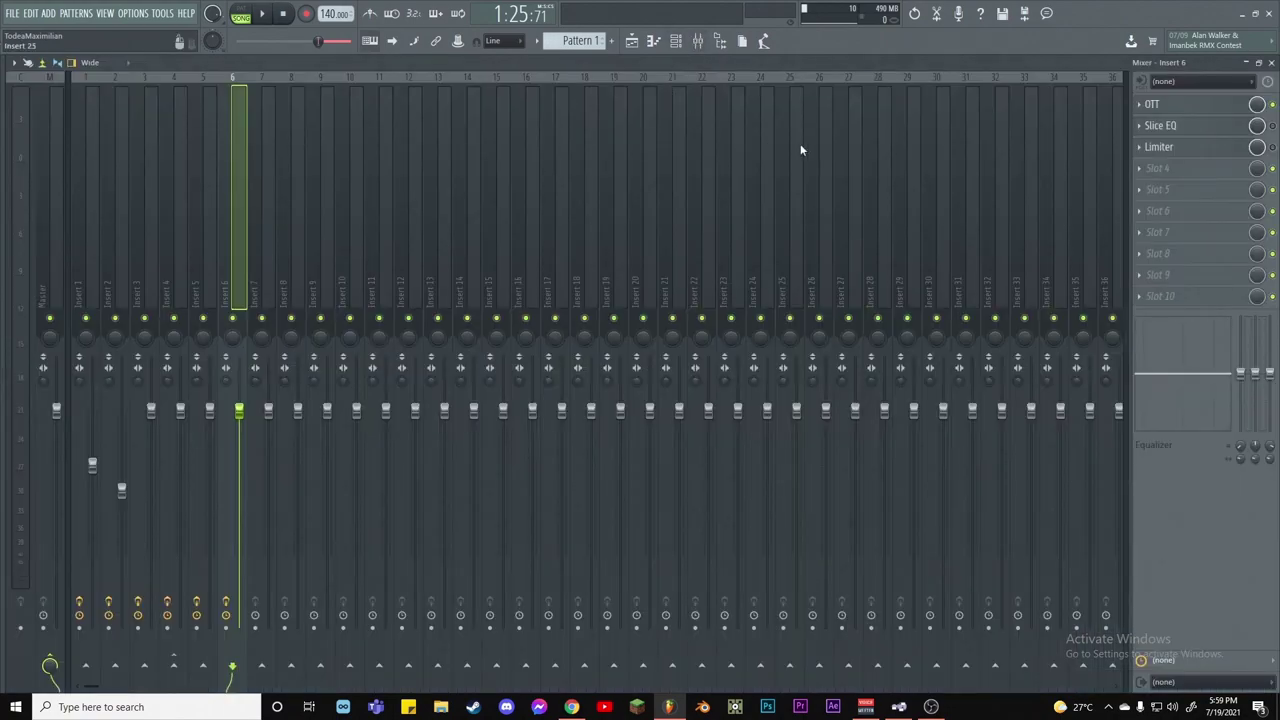
Check the OTT compressor's settings on Insert 6 and play the sliced STEM #2 clips from their start near bar 51
click(1205, 105)
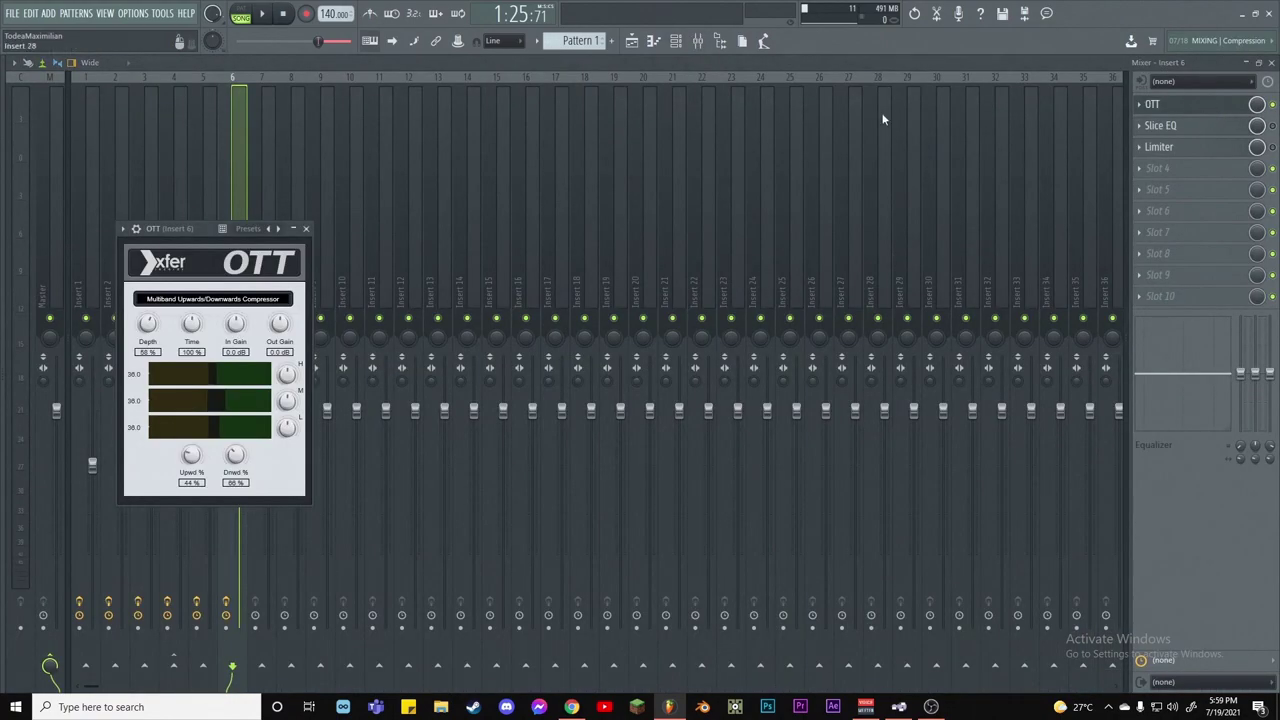
click(262, 14)
click(306, 228)
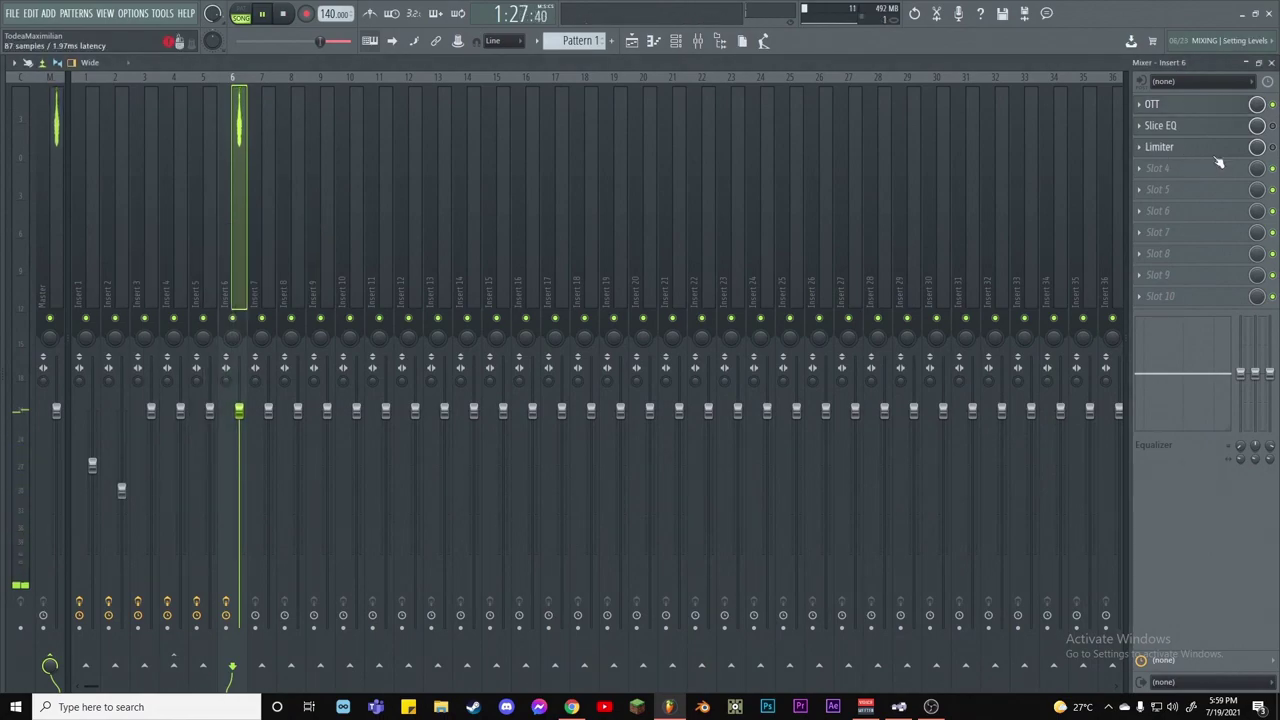
click(1271, 62)
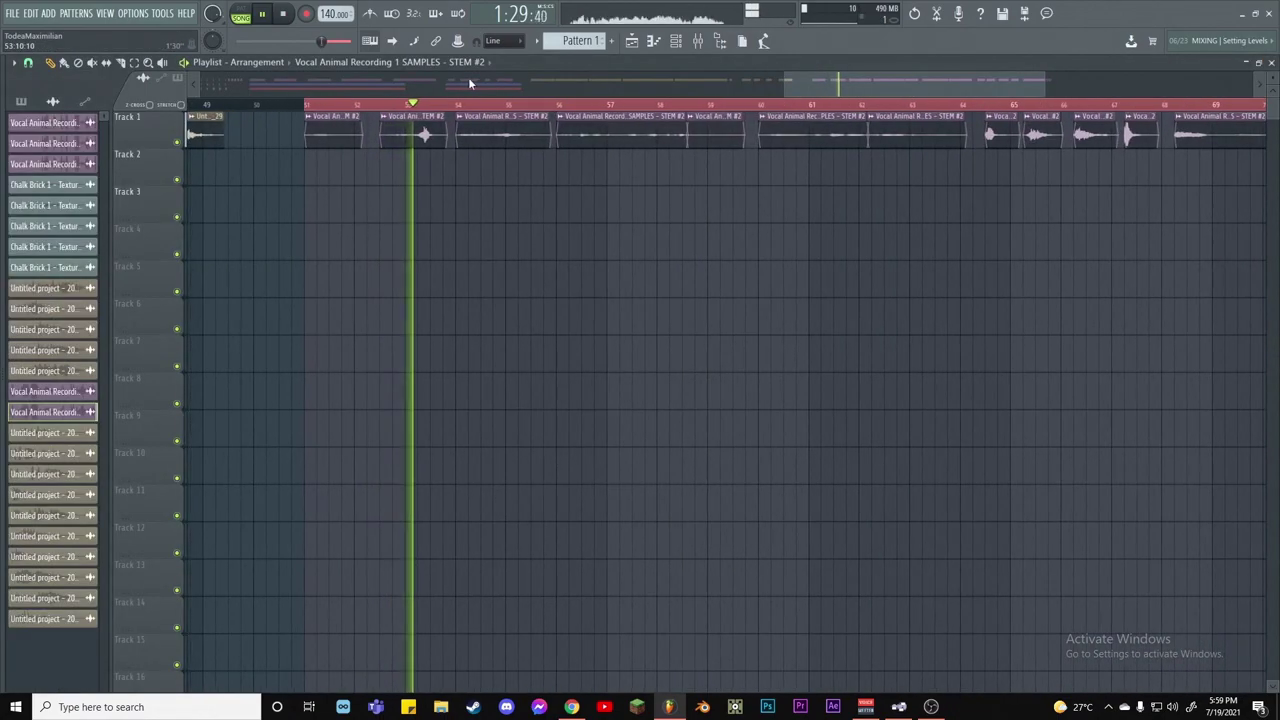
key(space)
Turn Slice EQ back on for Insert 6 and replay the STEM #2 clips from bar 51
click(697, 44)
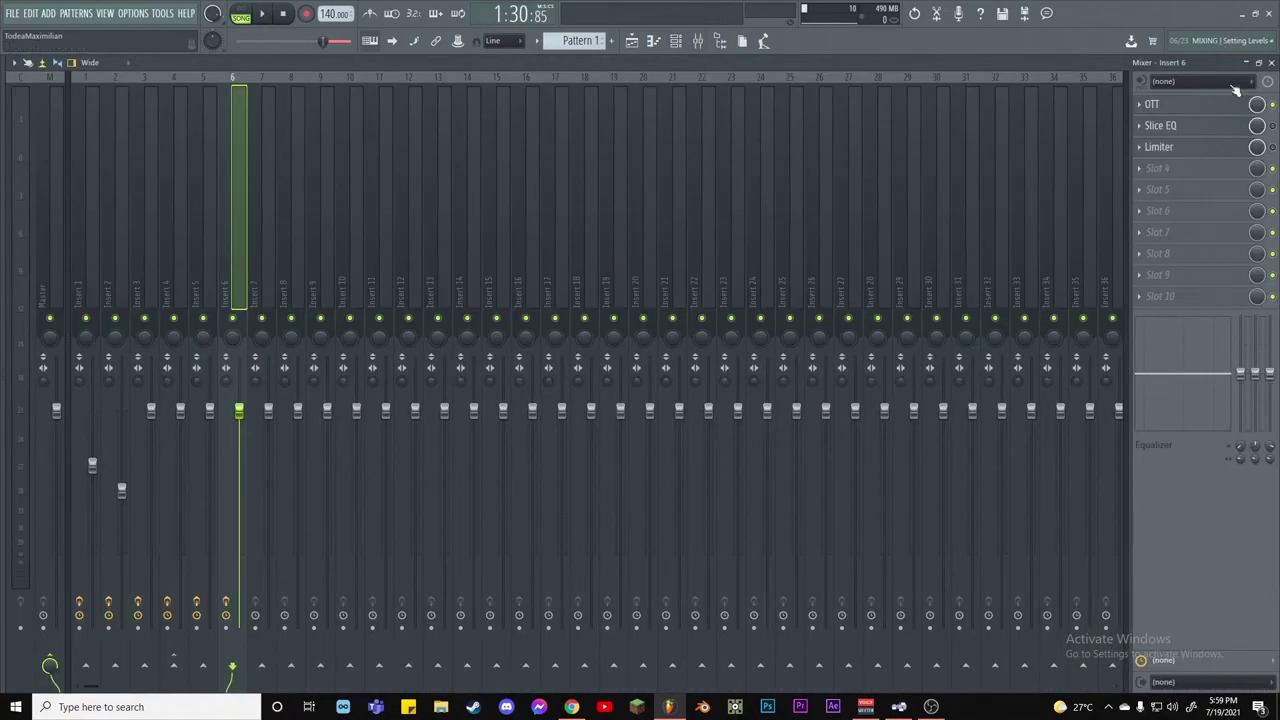
click(1160, 125)
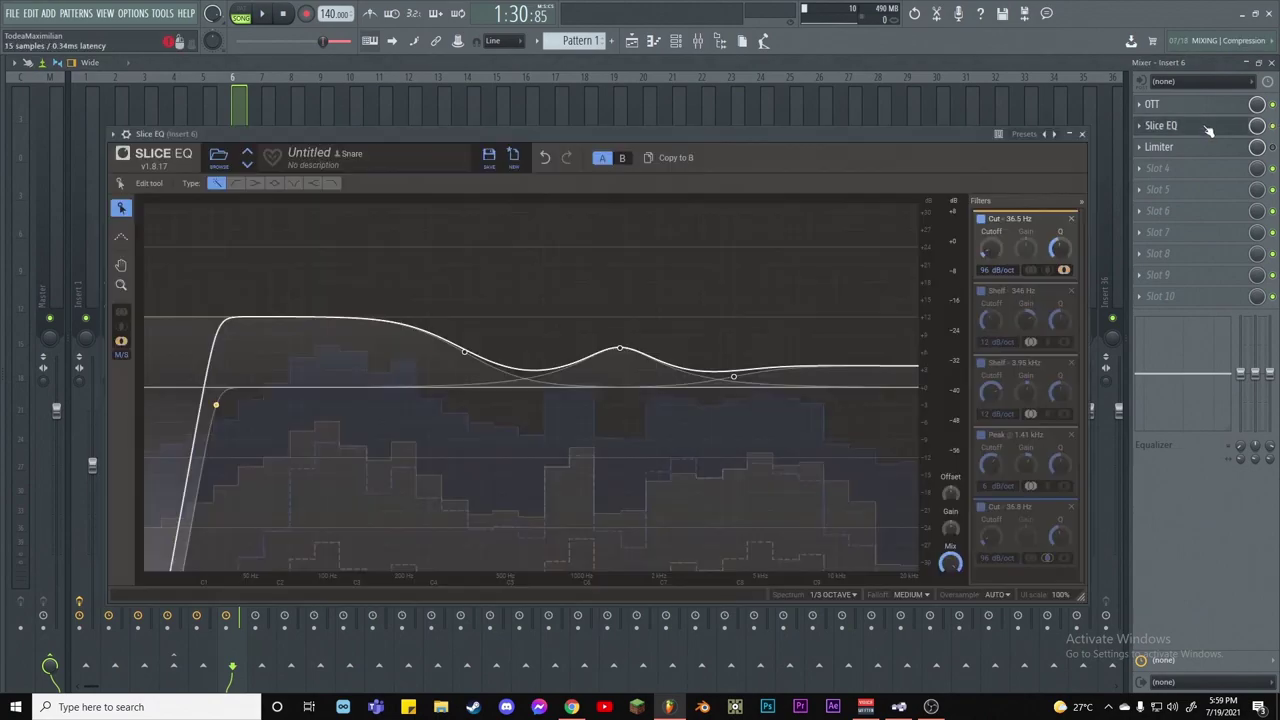
key(Escape)
key(F9)
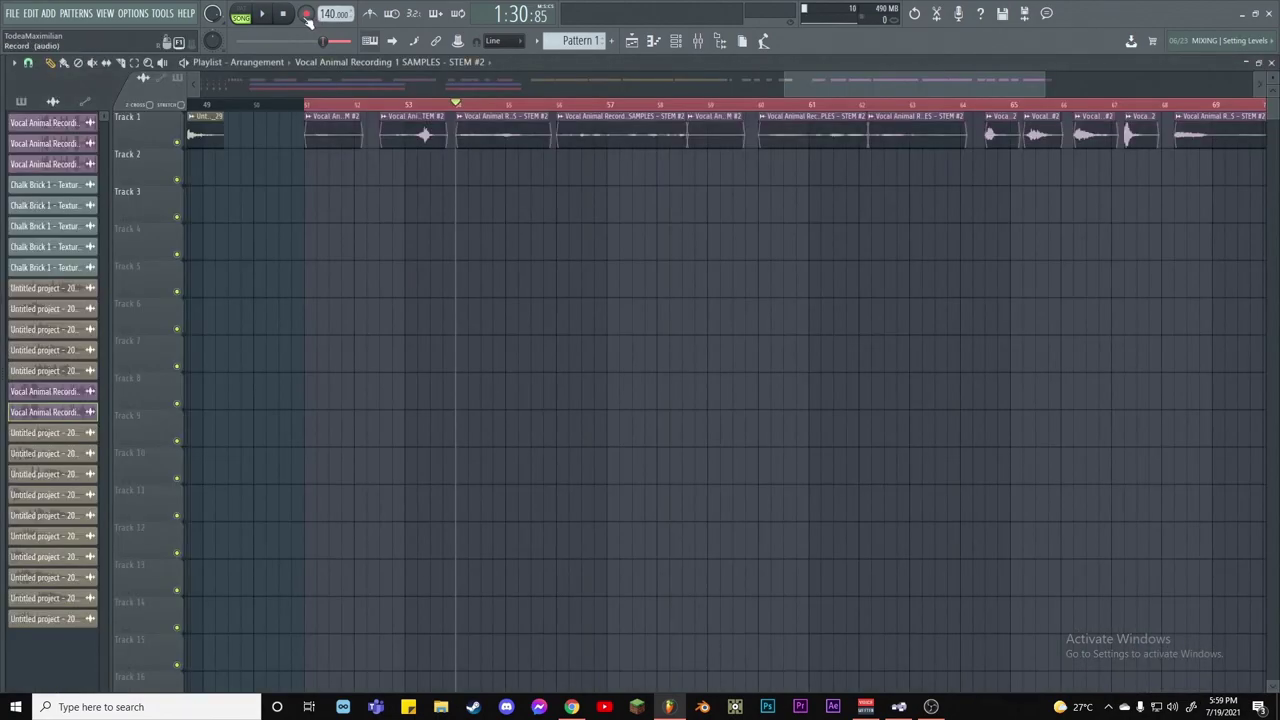
key(Home)
key(space)
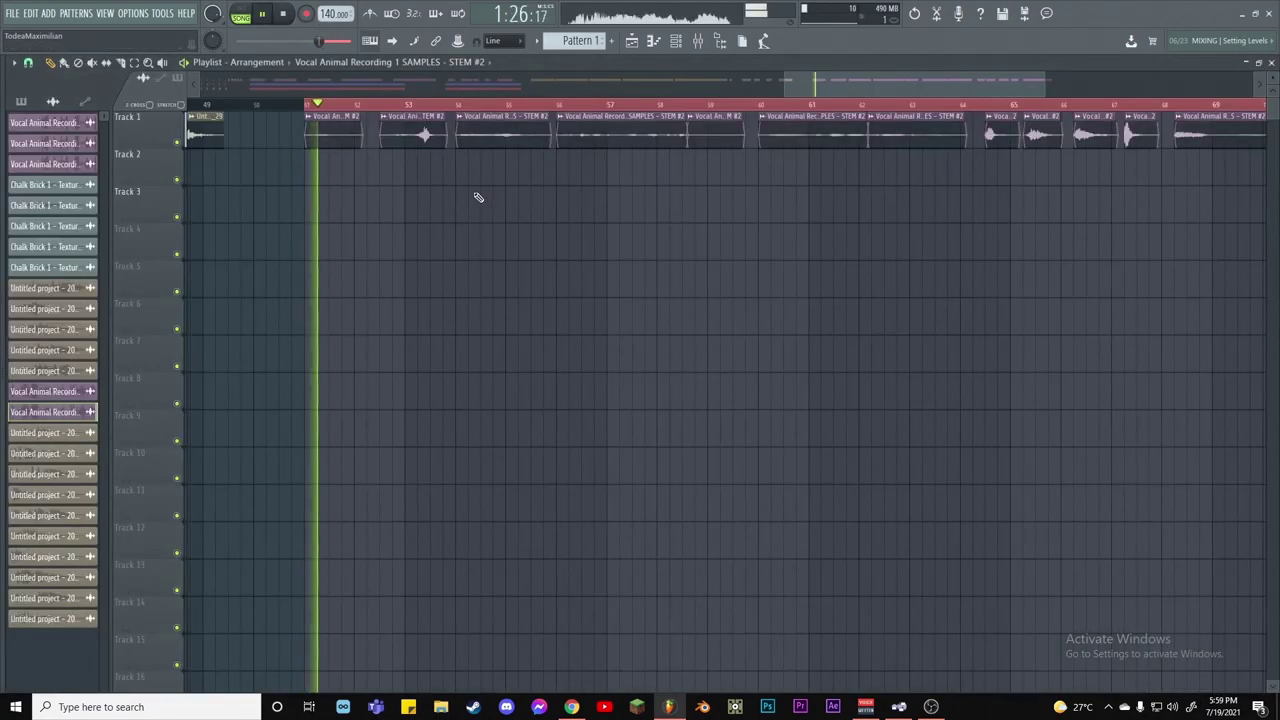
key(space)
Disable the 1.41 kHz peak filter in the Slice EQ on Insert 6
click(705, 45)
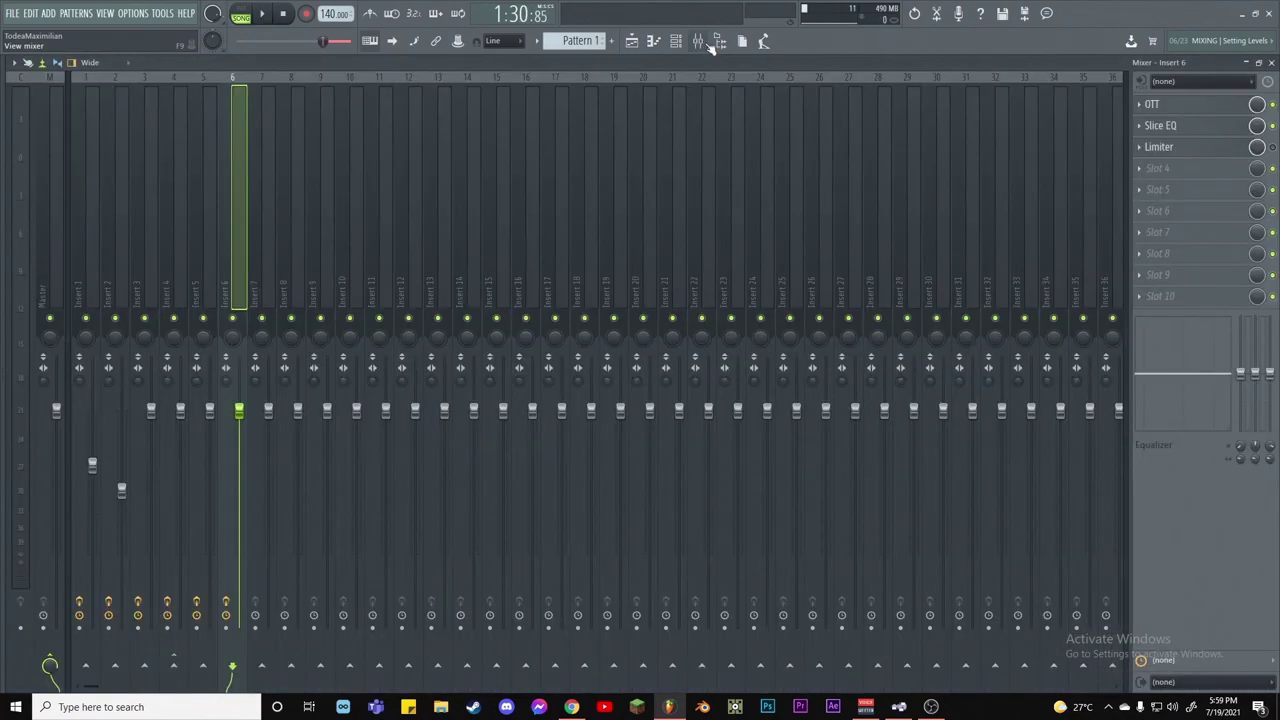
click(1185, 127)
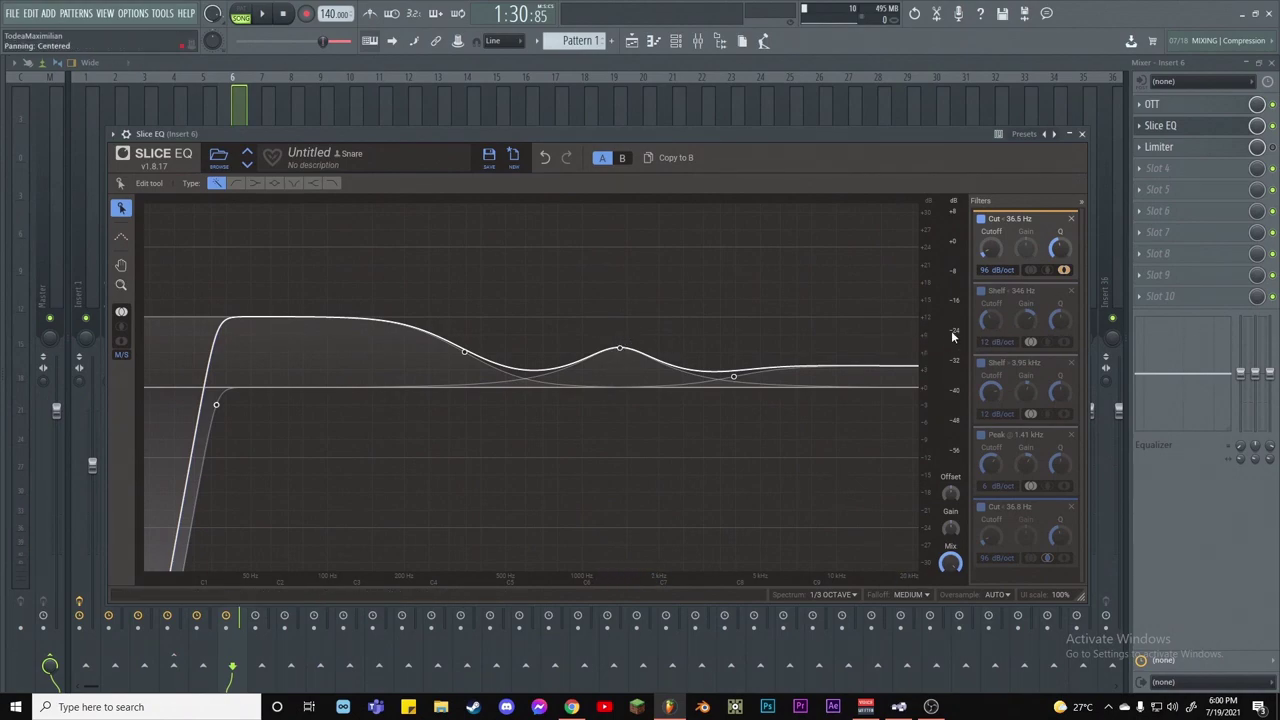
click(981, 435)
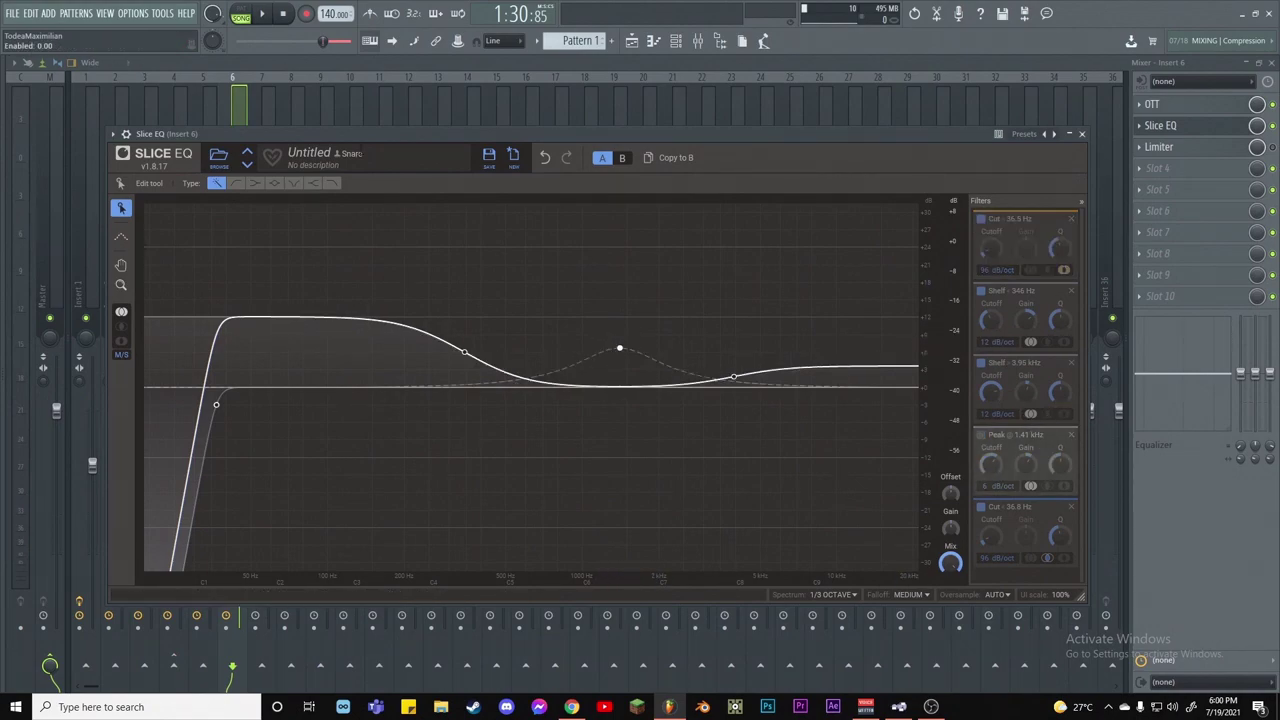
key(F5)
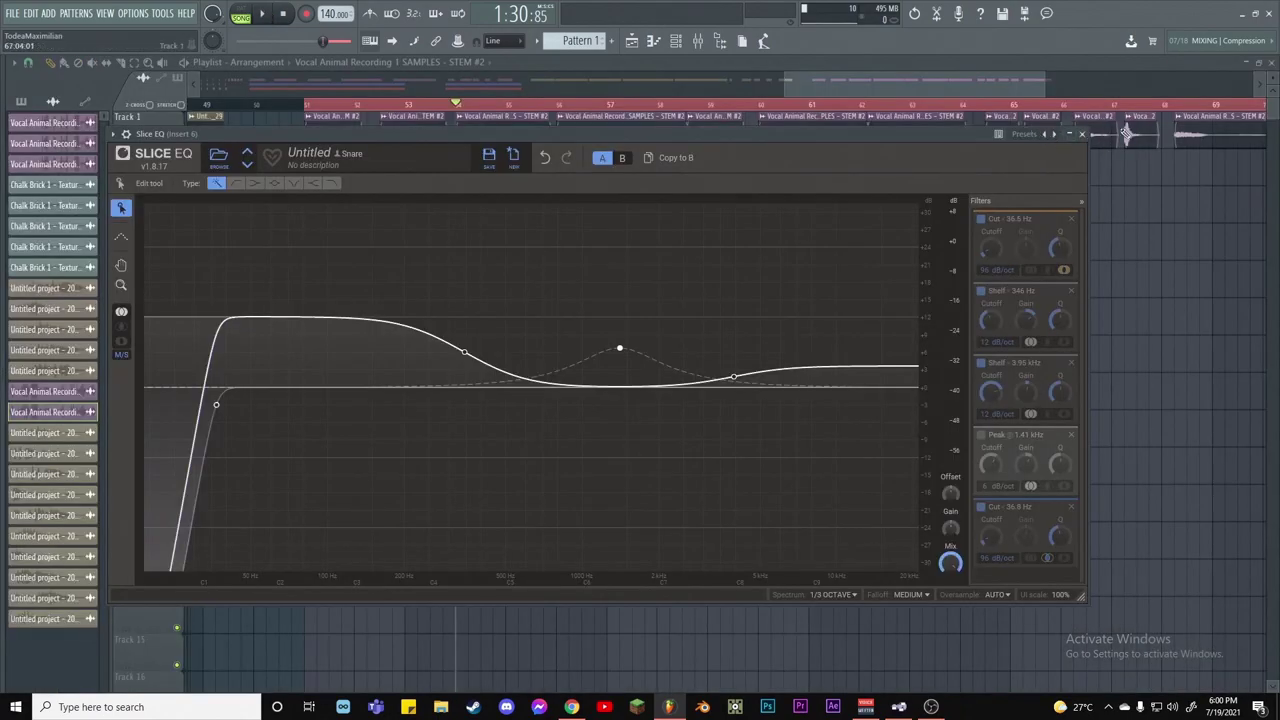
click(1081, 133)
click(698, 41)
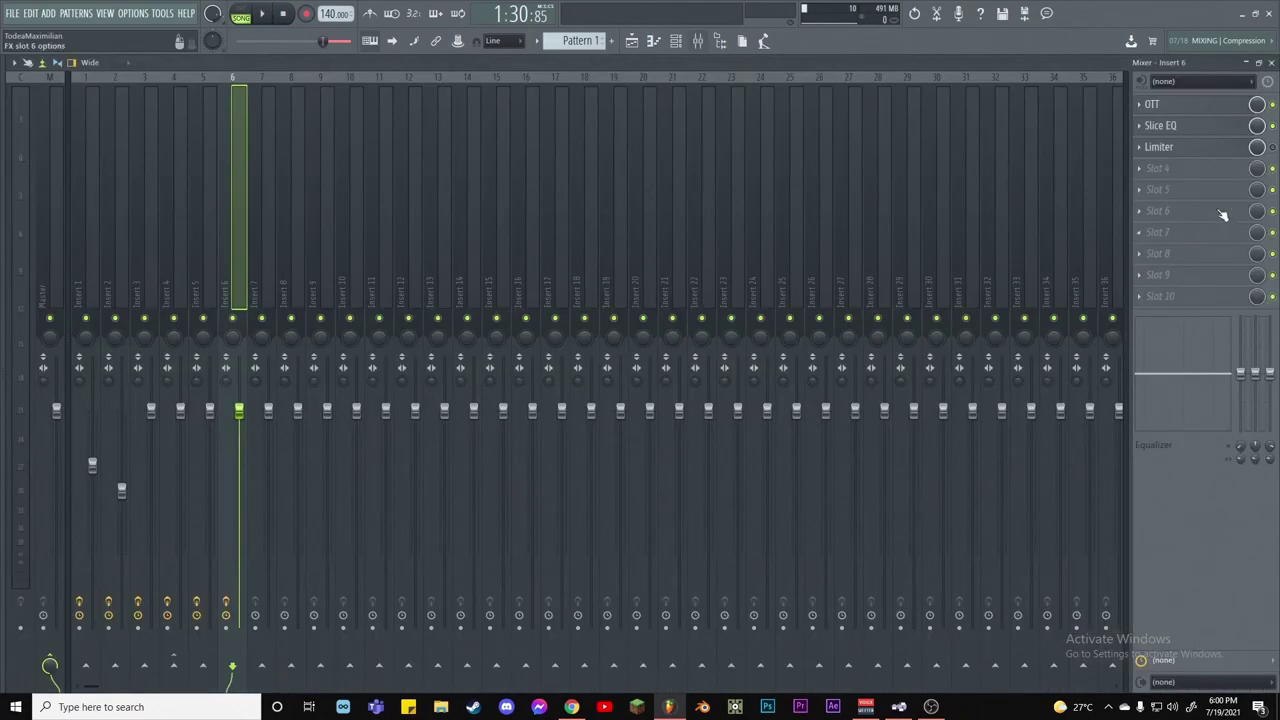
Play the clips through Slice EQ on Insert 6 and re-enable its 1.41 kHz peak filter
click(1160, 125)
key(space)
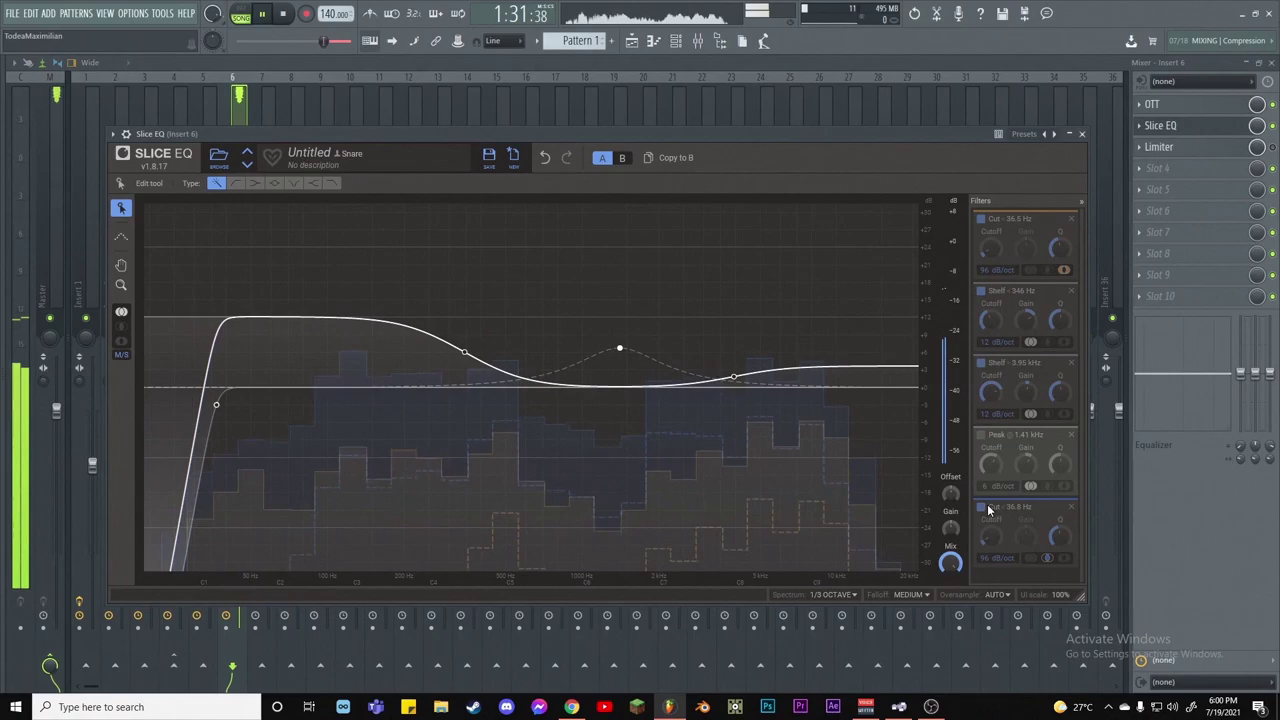
click(982, 435)
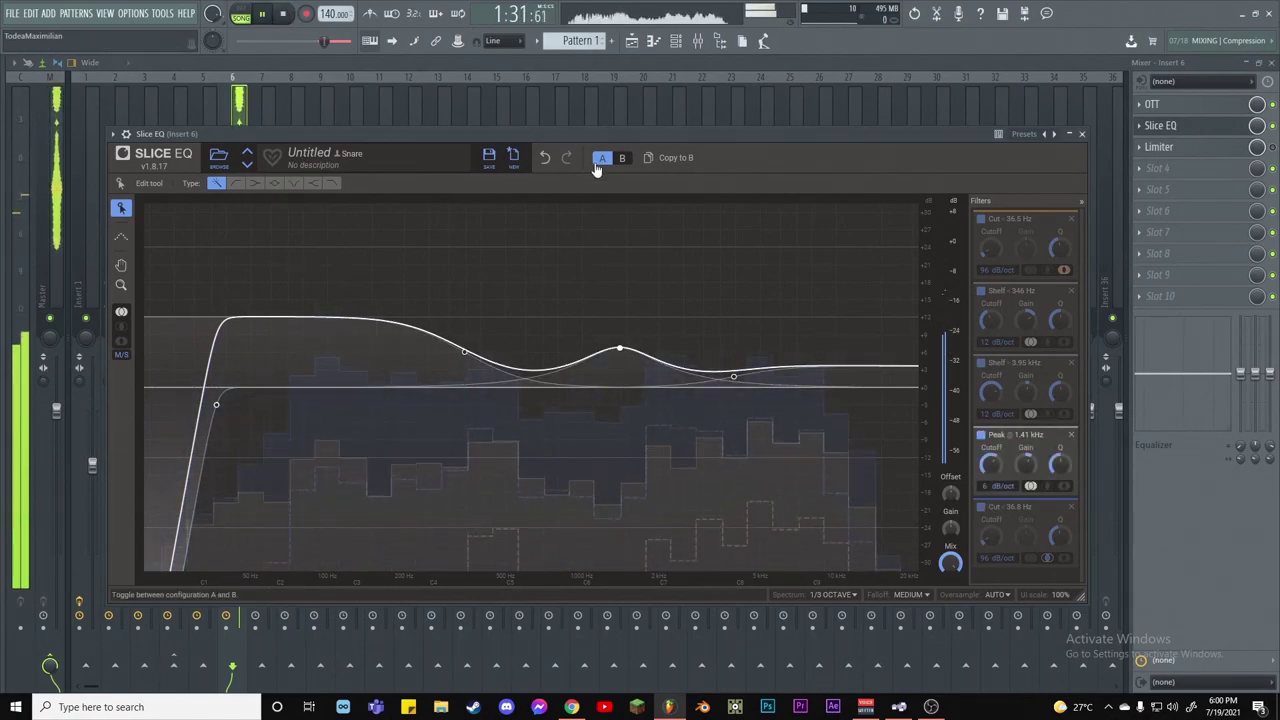
click(1081, 133)
click(698, 41)
key(space)
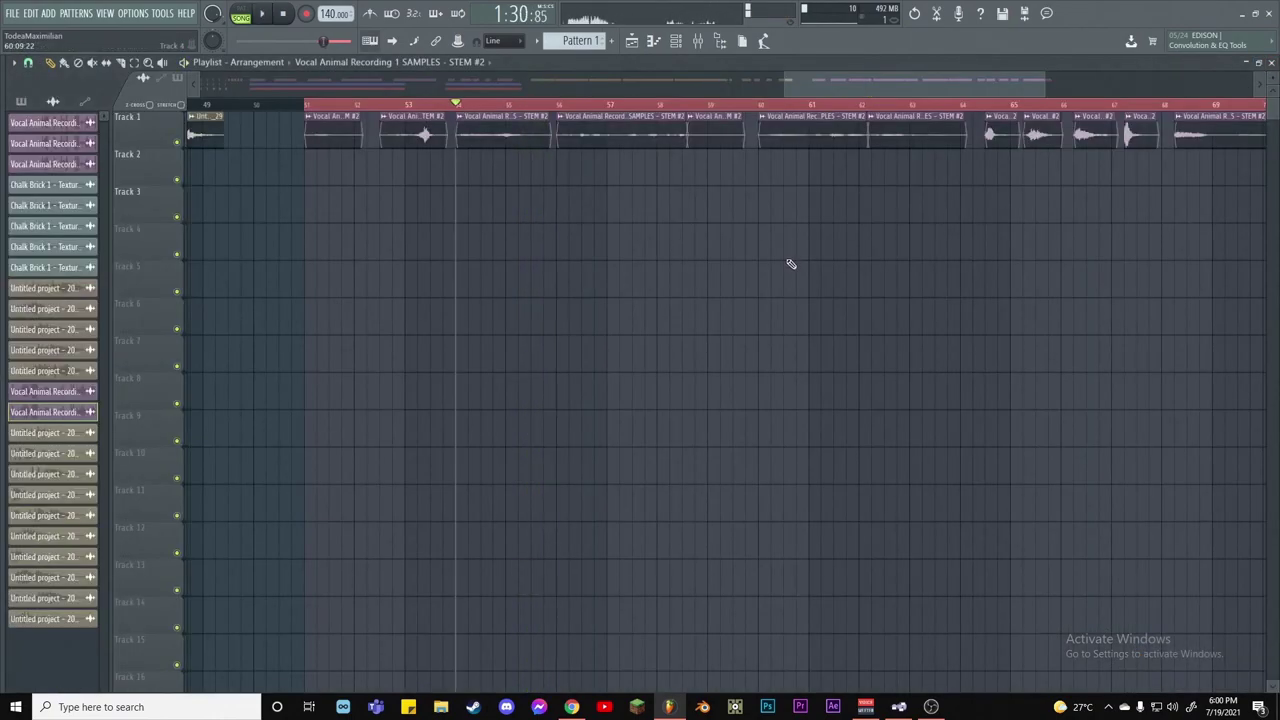
Turn the Limiter on Insert 6 back on and return to the playlist
click(700, 42)
click(700, 42)
click(698, 43)
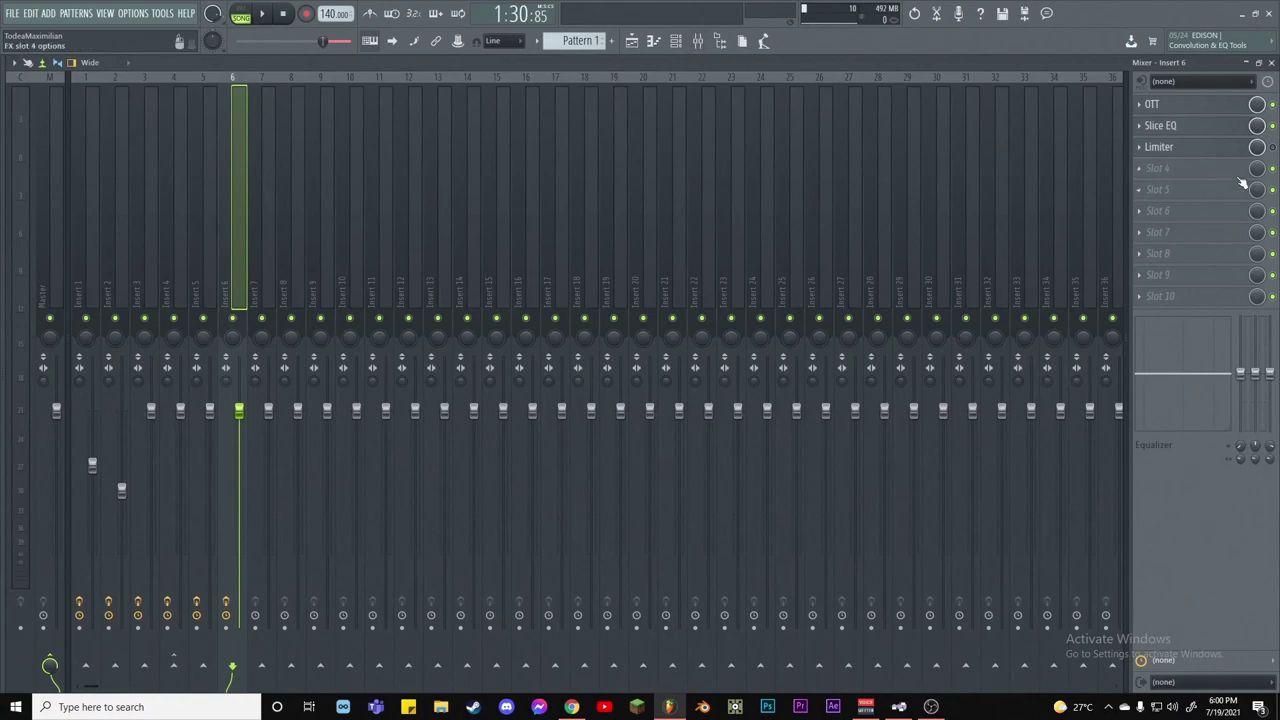
click(1193, 152)
click(1193, 152)
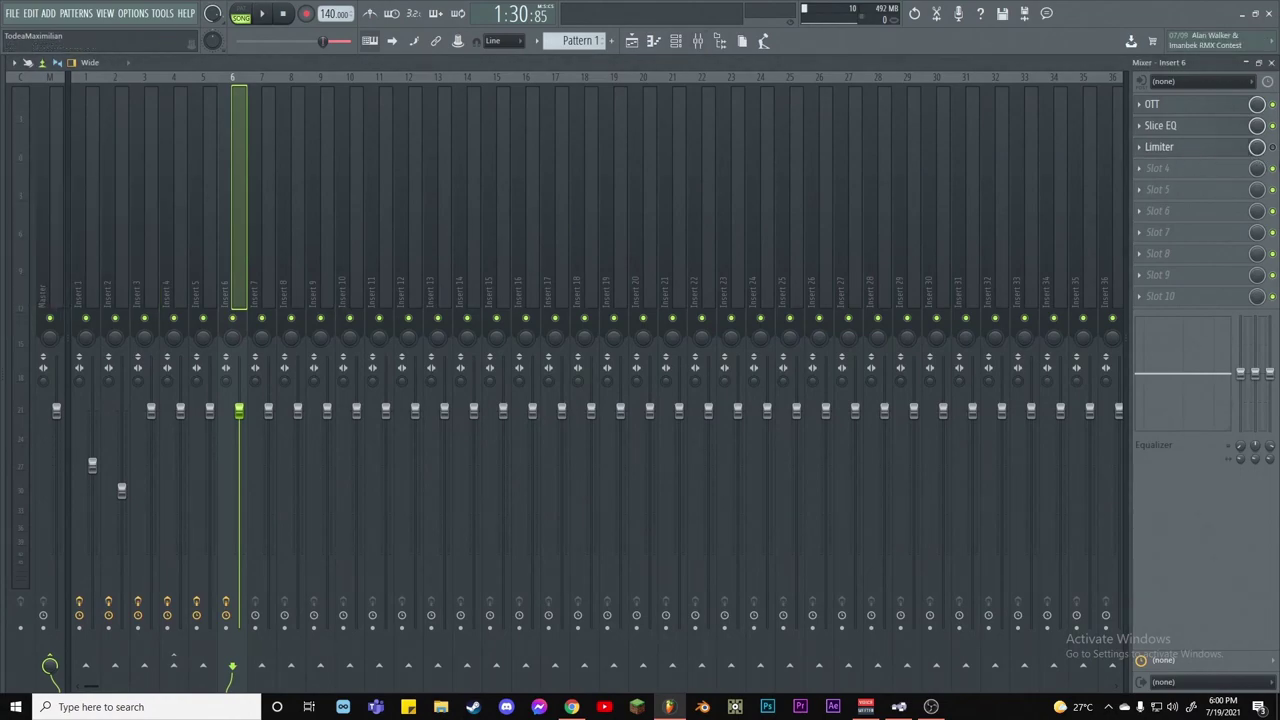
click(1271, 63)
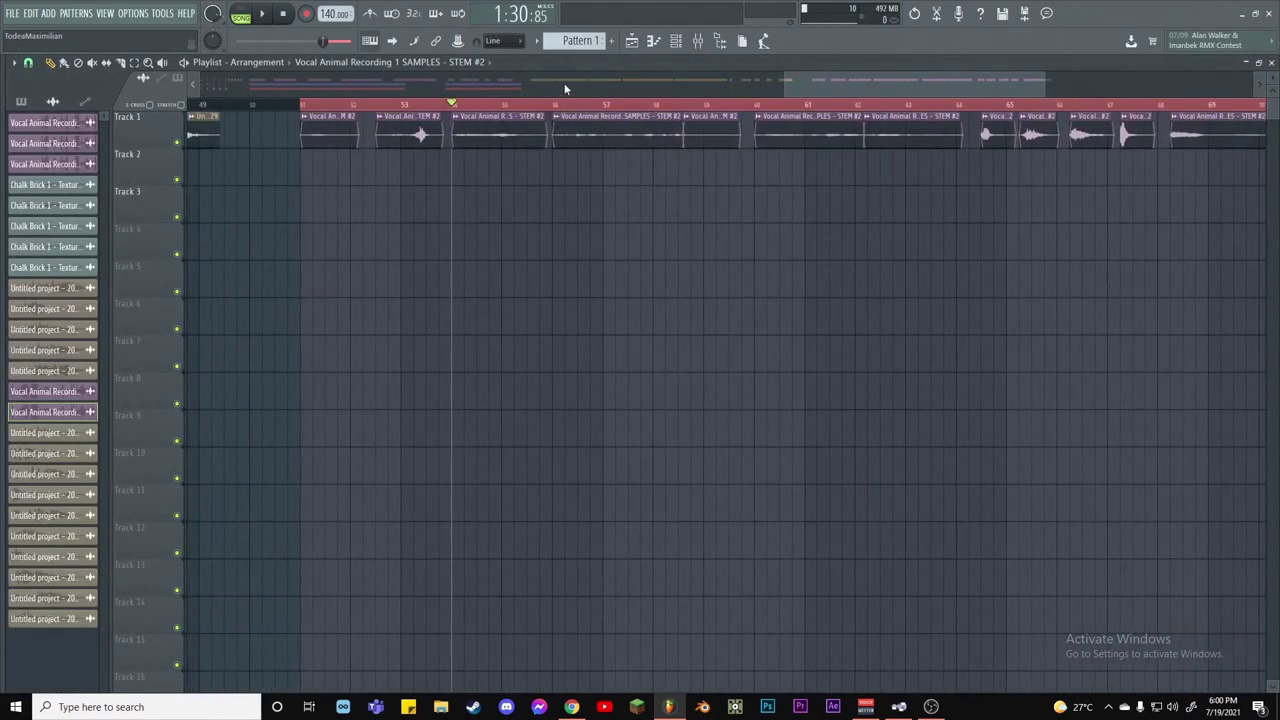
Record the STEM #2 clips from bar 51 into a new Edison on Insert 6 and cut out the first recorded sound
scroll(568, 108, down, 2)
scroll(594, 91, right, 2)
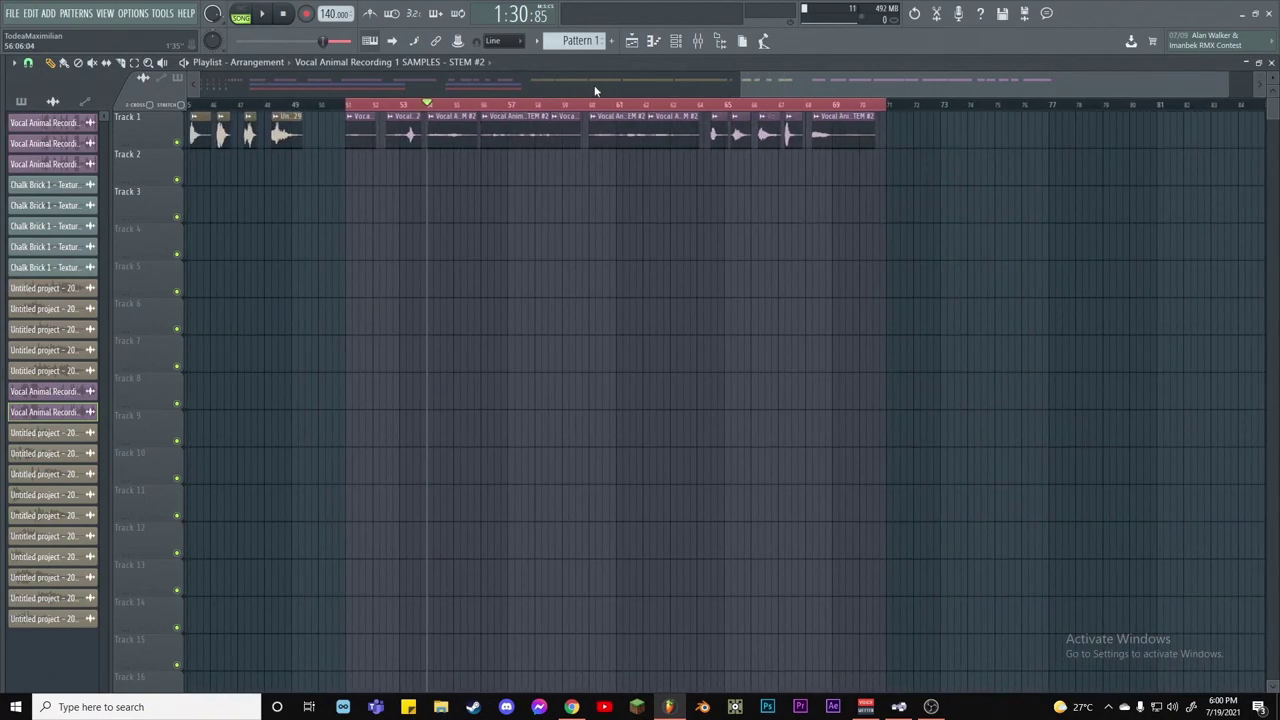
key(ctrl+e)
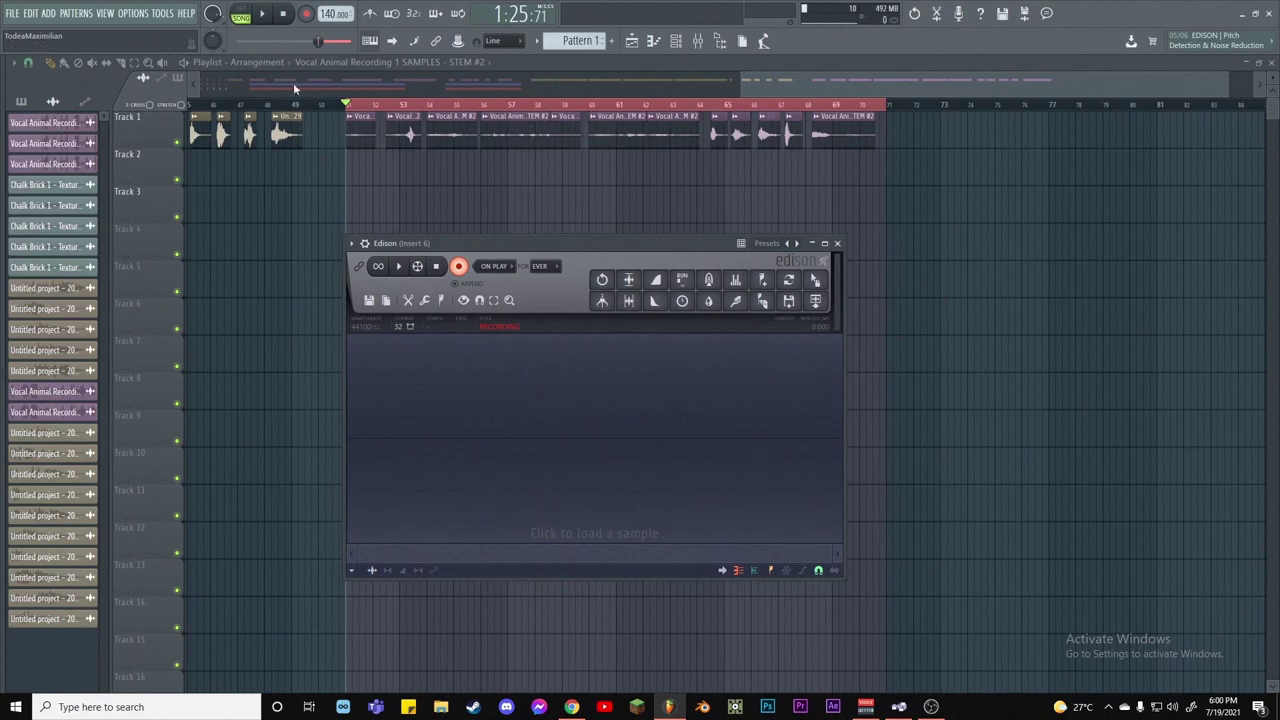
click(265, 20)
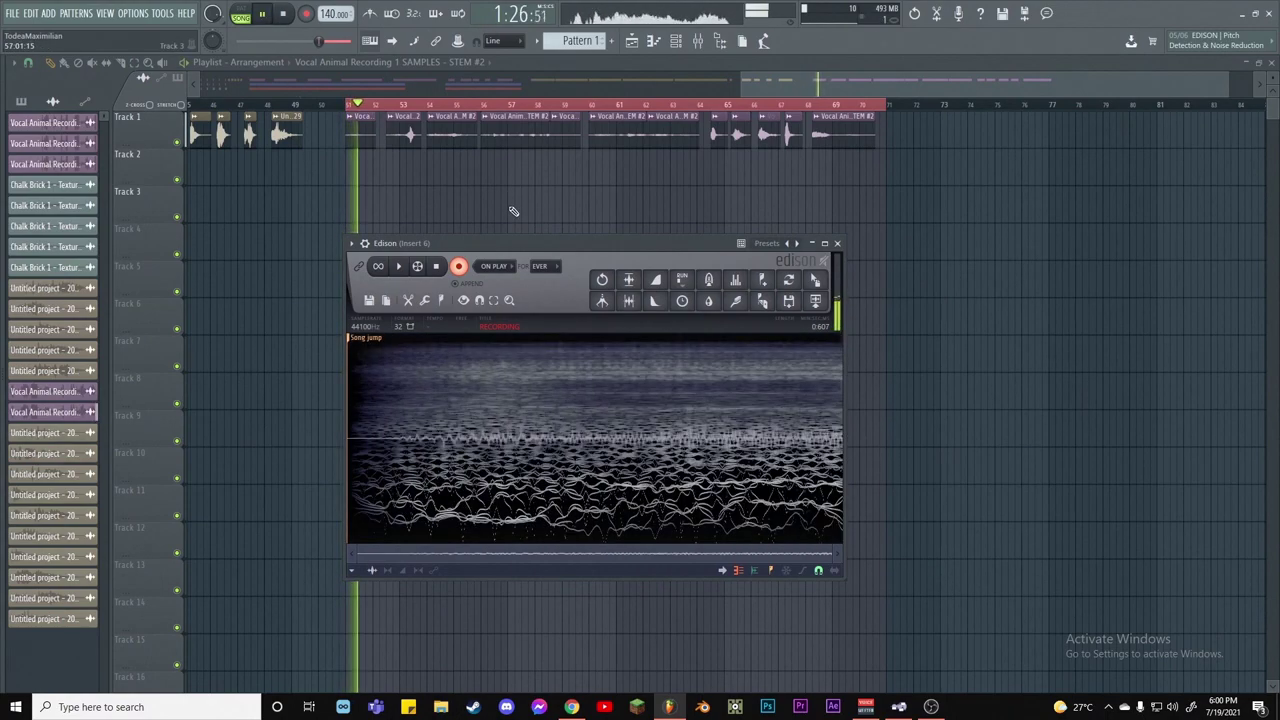
key(space)
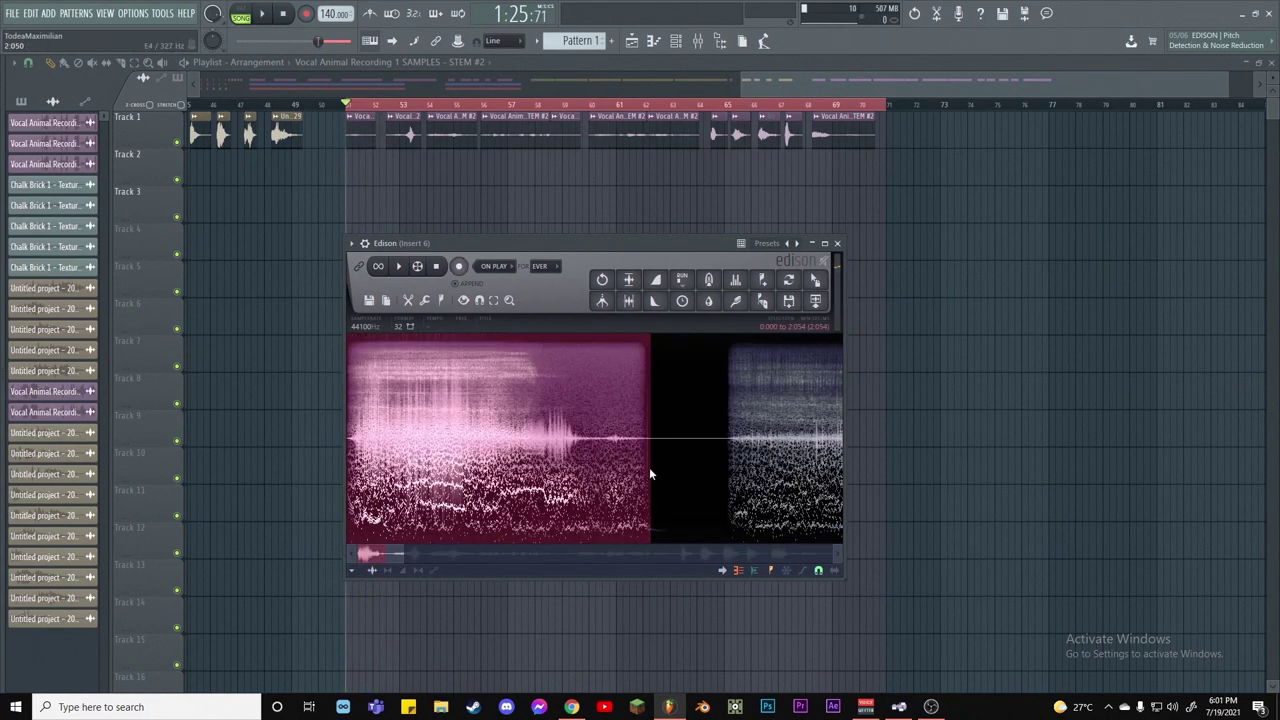
click(409, 301)
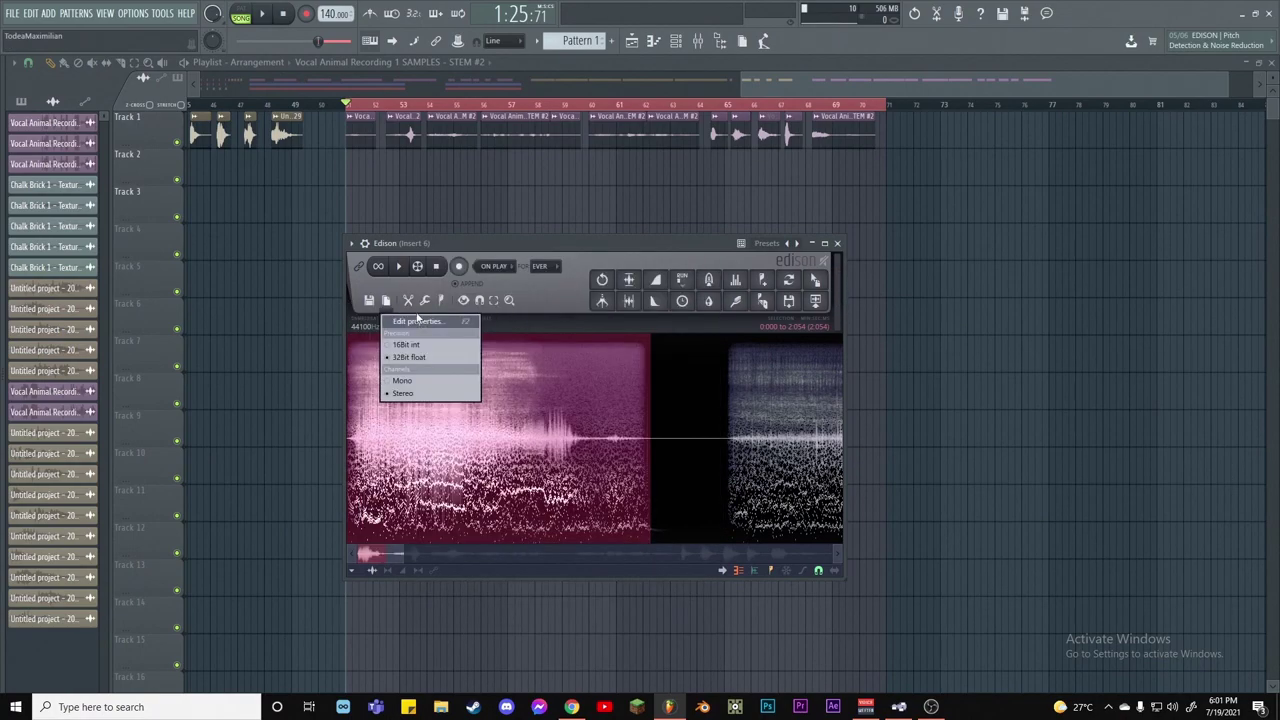
click(425, 525)
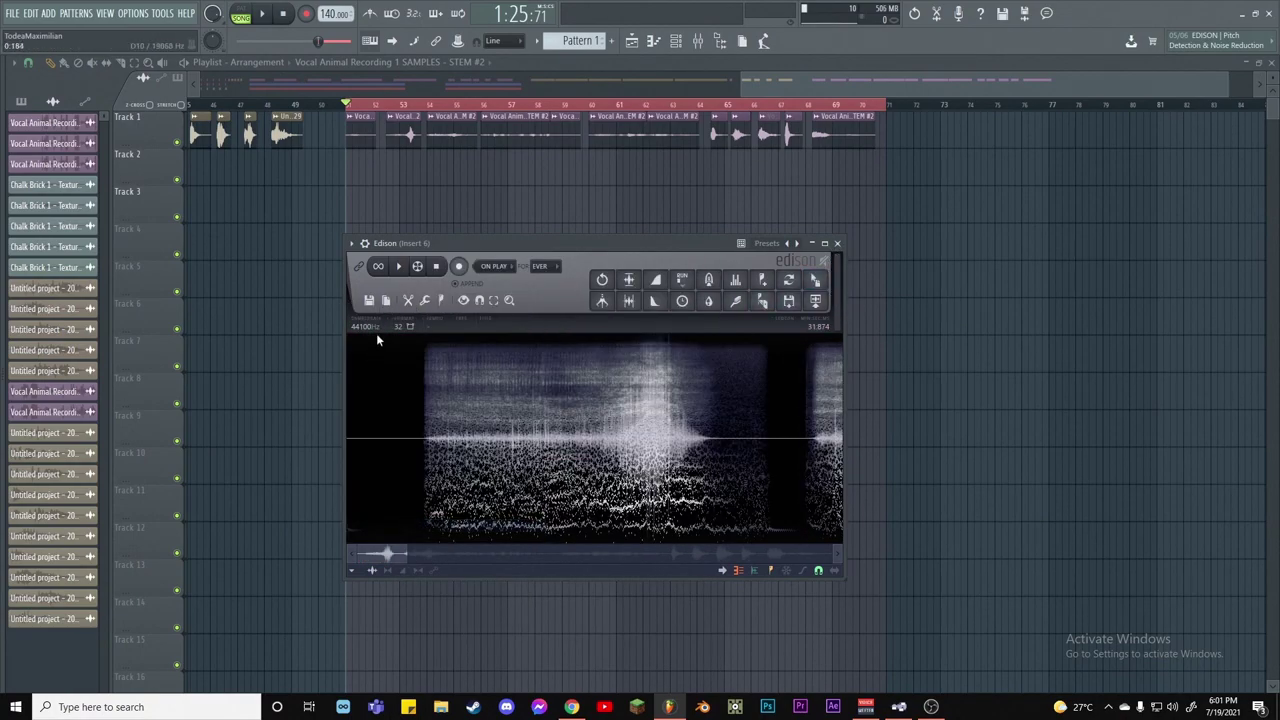
Copy RX 7 Voice De-noise from Insert 5 to Insert 6 and move it between OTT and Slice EQ
key(F9)
click(211, 211)
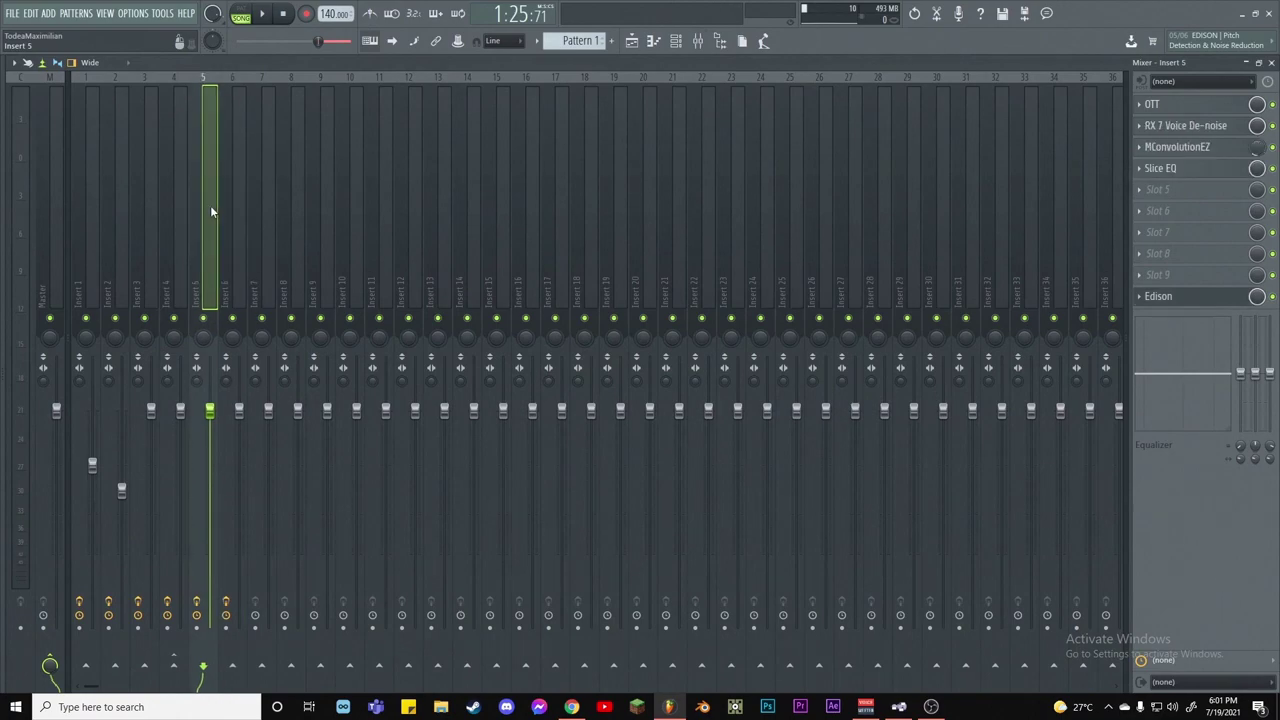
click(1140, 125)
drag(1185, 125, 230, 254)
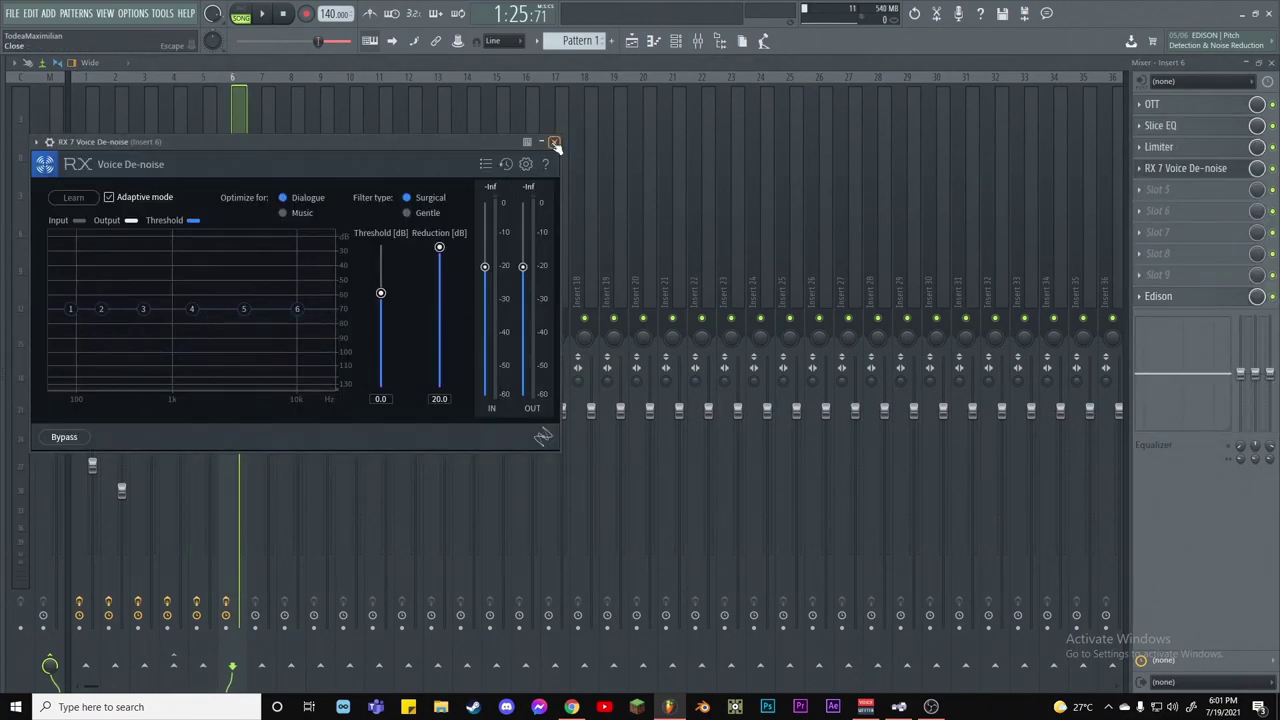
click(555, 143)
drag(1211, 170, 1212, 130)
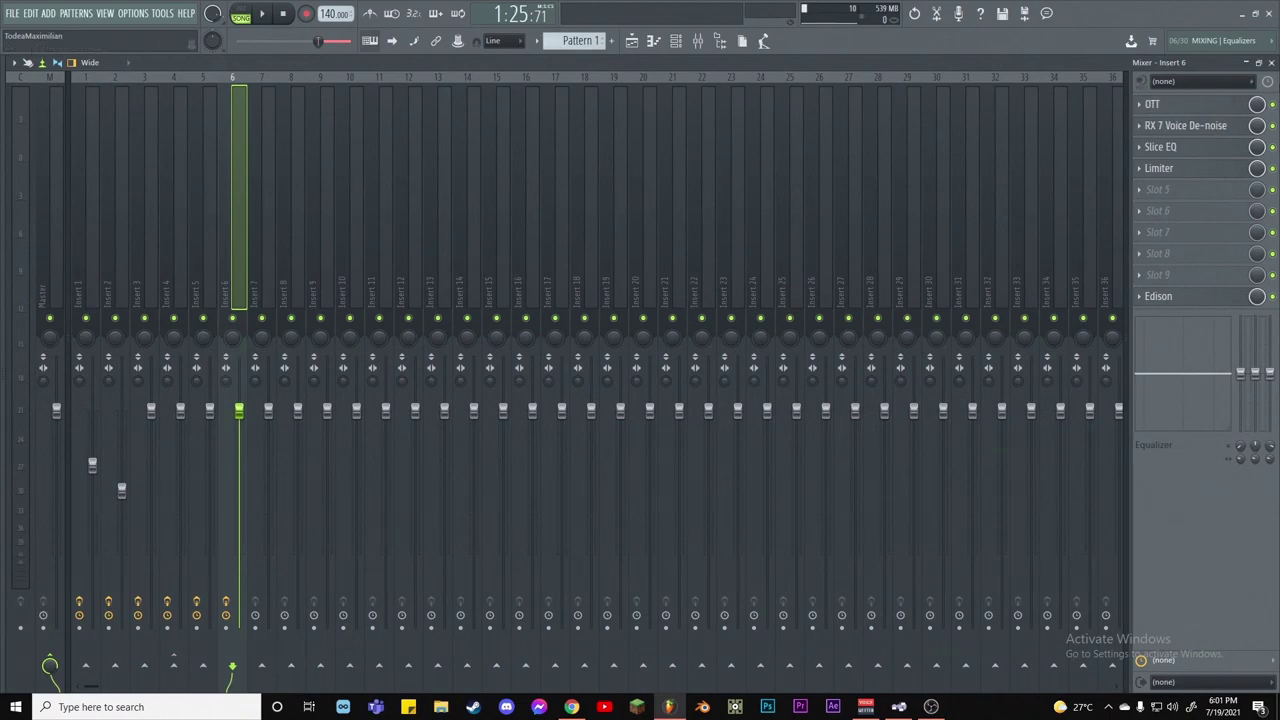
Record the processed clips again in Insert 6's Edison and trim the recording to 0.000–34.063
click(1204, 300)
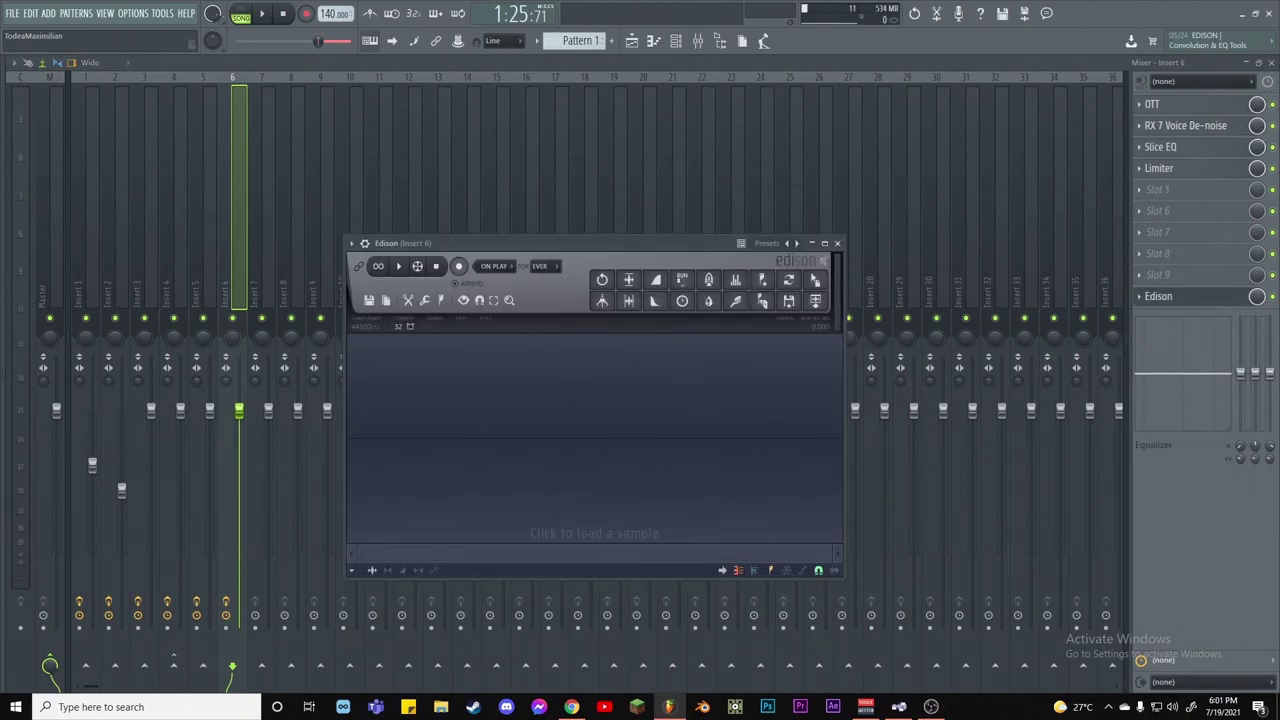
click(1271, 62)
mouse_move(645, 248)
mouse_down()
mouse_move(647, 111)
mouse_move(679, 254)
mouse_move(653, 257)
mouse_up()
drag(836, 434, 851, 438)
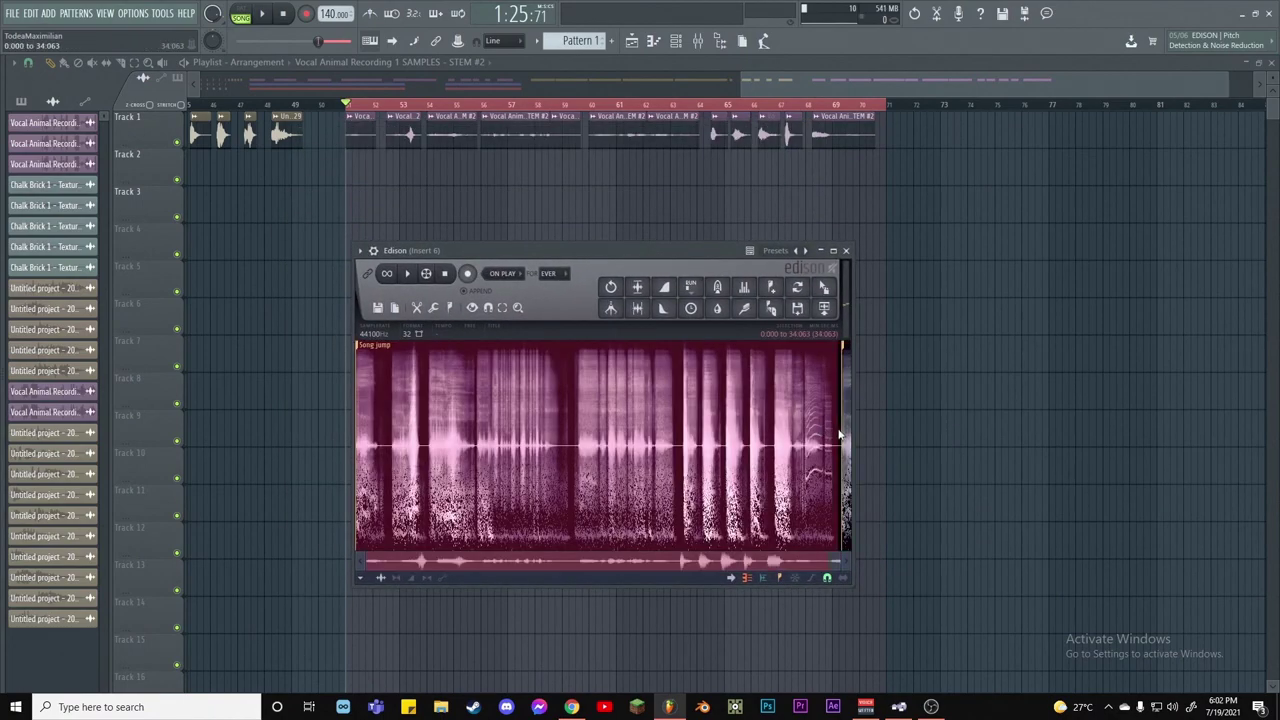
Delete the Song jump marker from the Edison recording
drag(838, 561, 460, 559)
click(449, 307)
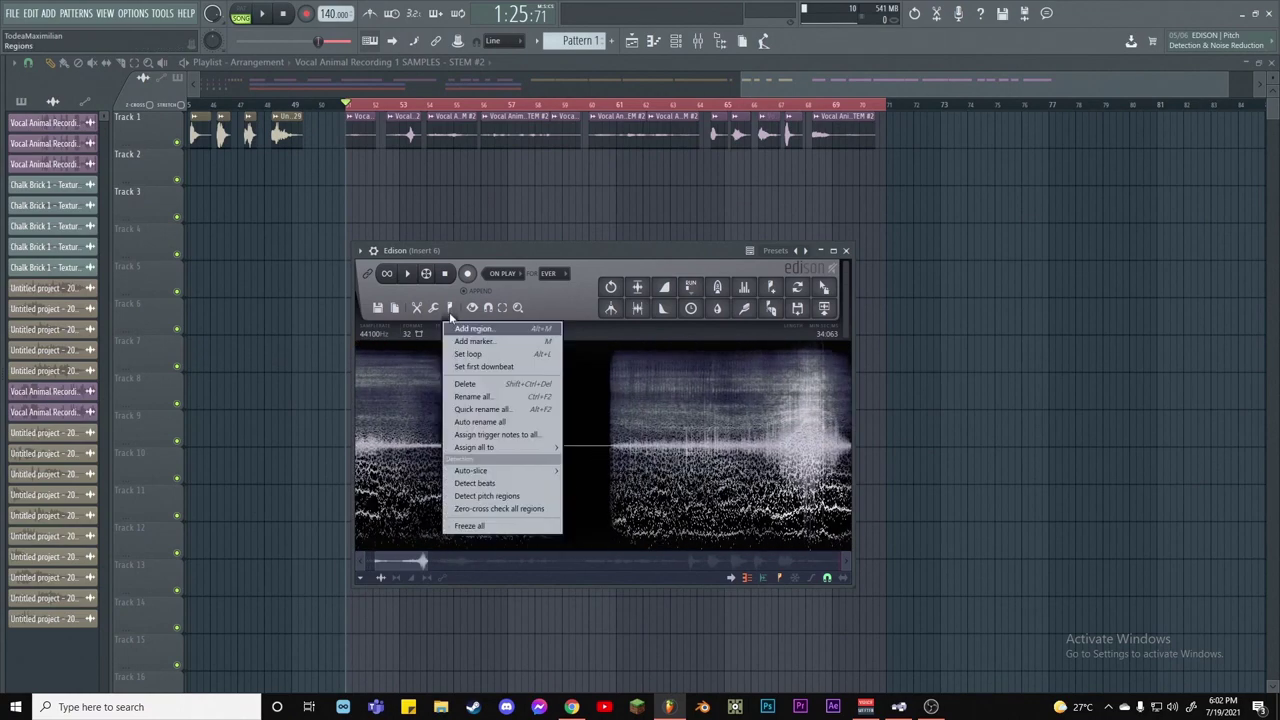
click(490, 384)
Normalize the recording's first sound, selected from 0.000 to 1.681, and play it back in Edison
scroll(575, 520, up, 2)
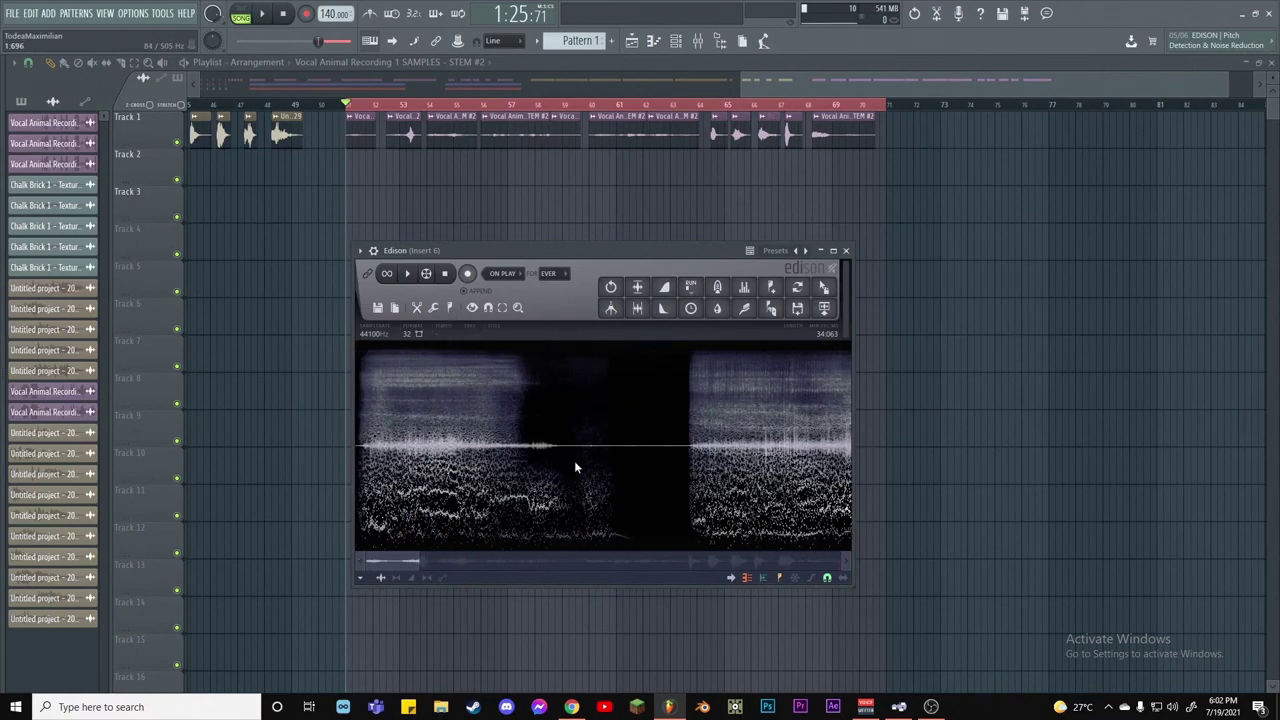
double_click(575, 467)
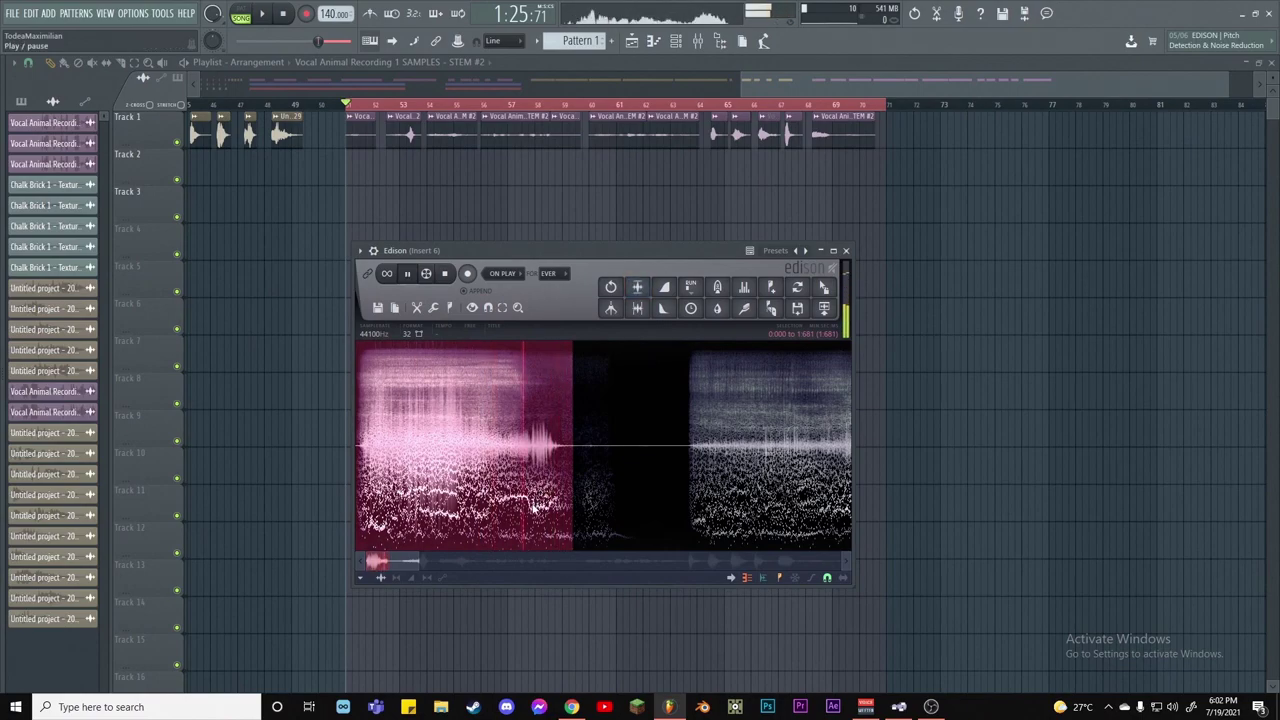
key(space)
scroll(573, 550, up, 3)
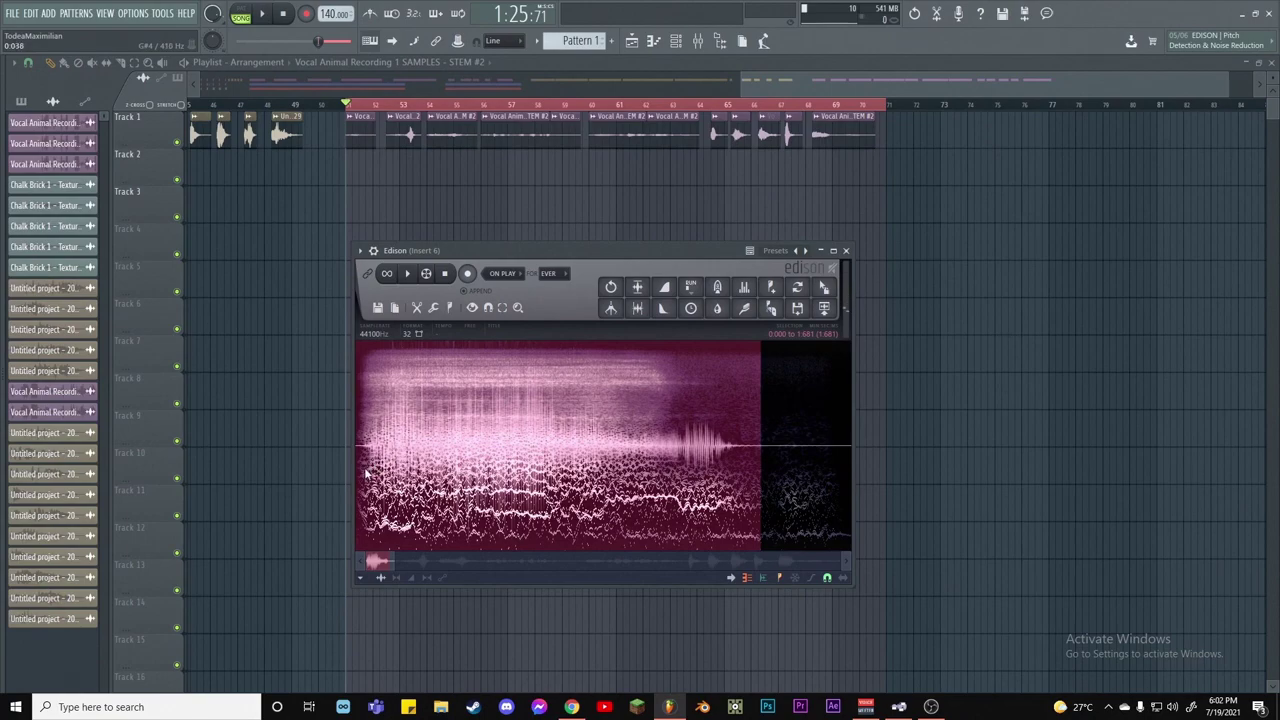
scroll(686, 522, down, 1)
drag(677, 520, 740, 503)
Play the last rendered sample on soloed Track 3 from about bar 63
key(space)
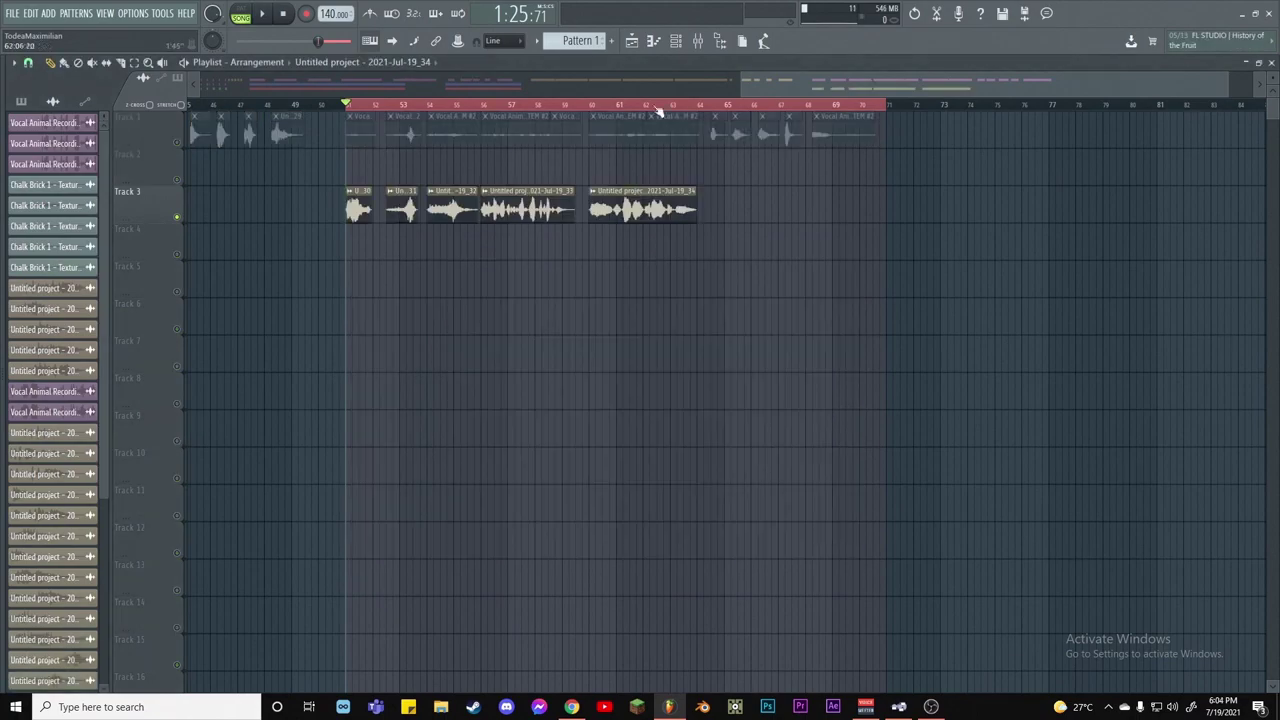
click(675, 107)
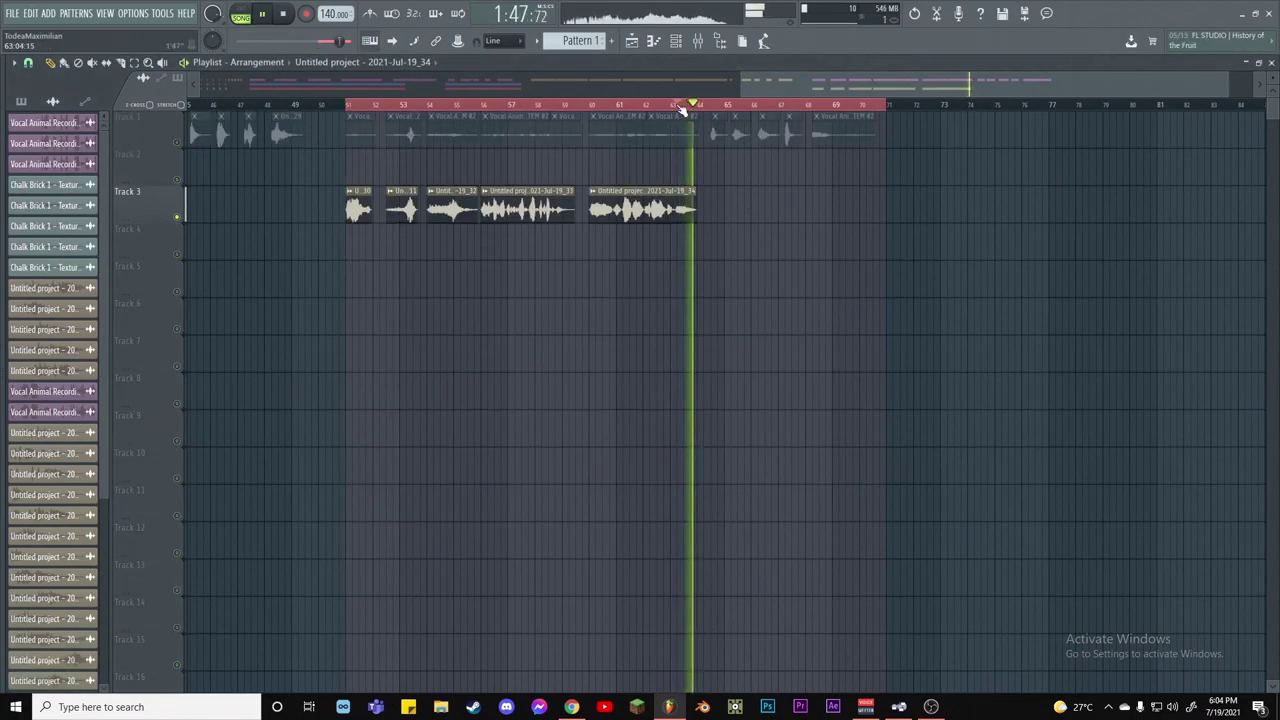
Stop playback, unsolo Track 3, and normalize the Insert 6 Edison section selected from 4.772 to 8.873
key(space)
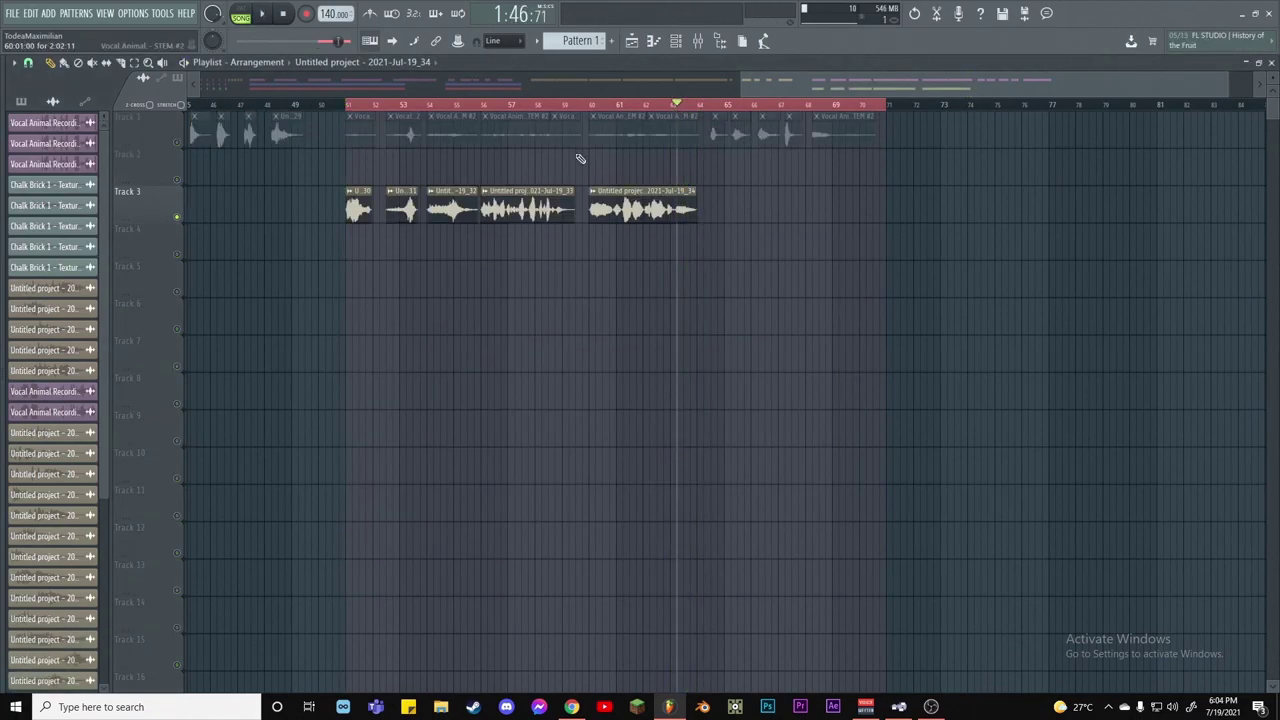
right_click(181, 220)
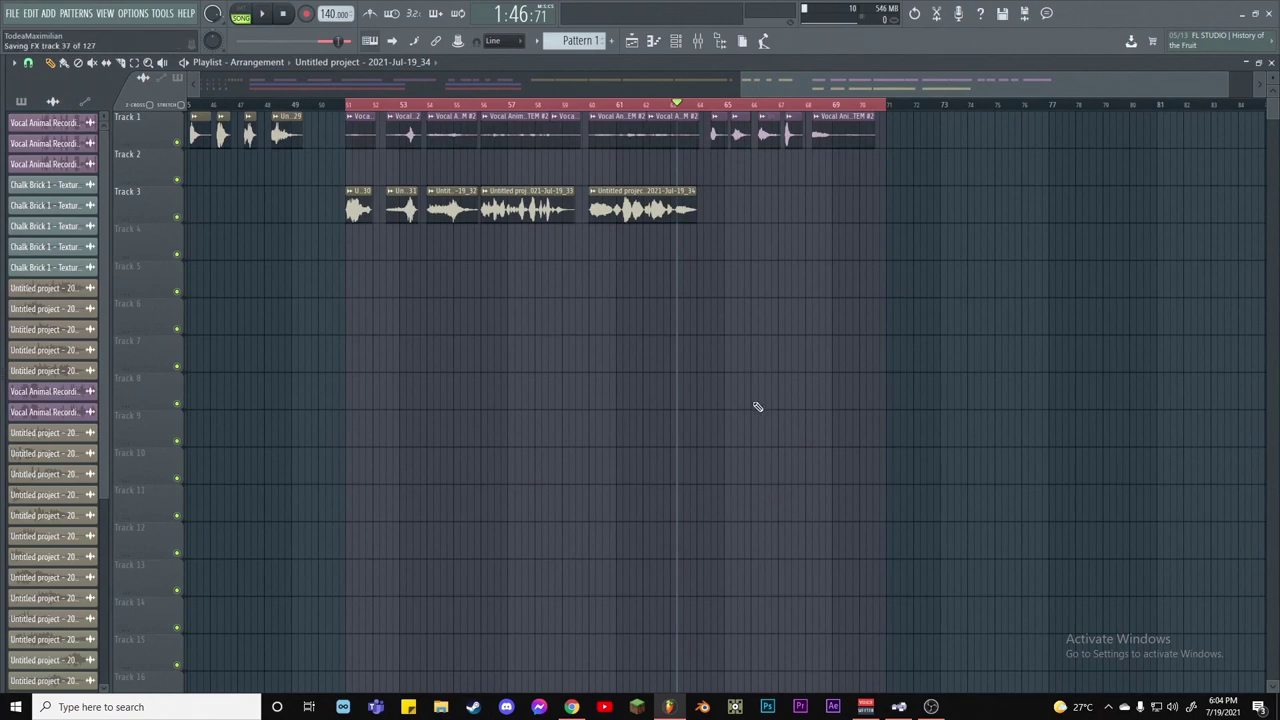
key(ctrl+e)
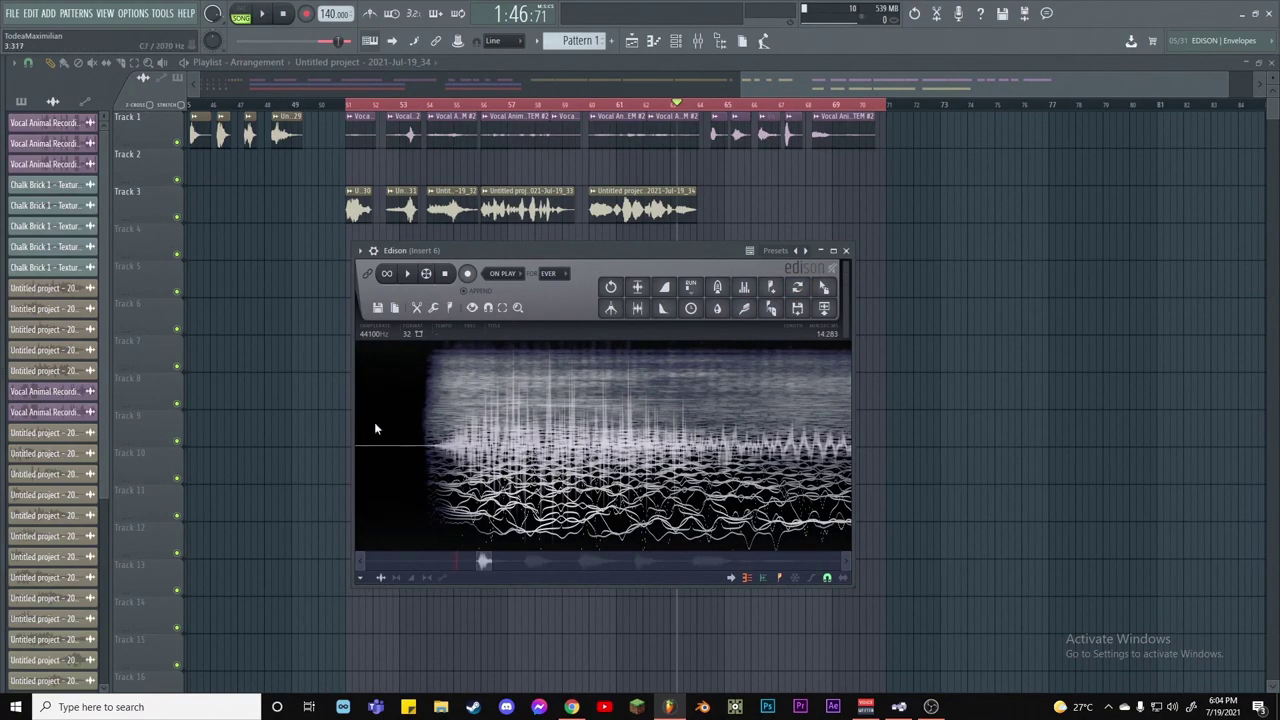
drag(445, 466, 642, 481)
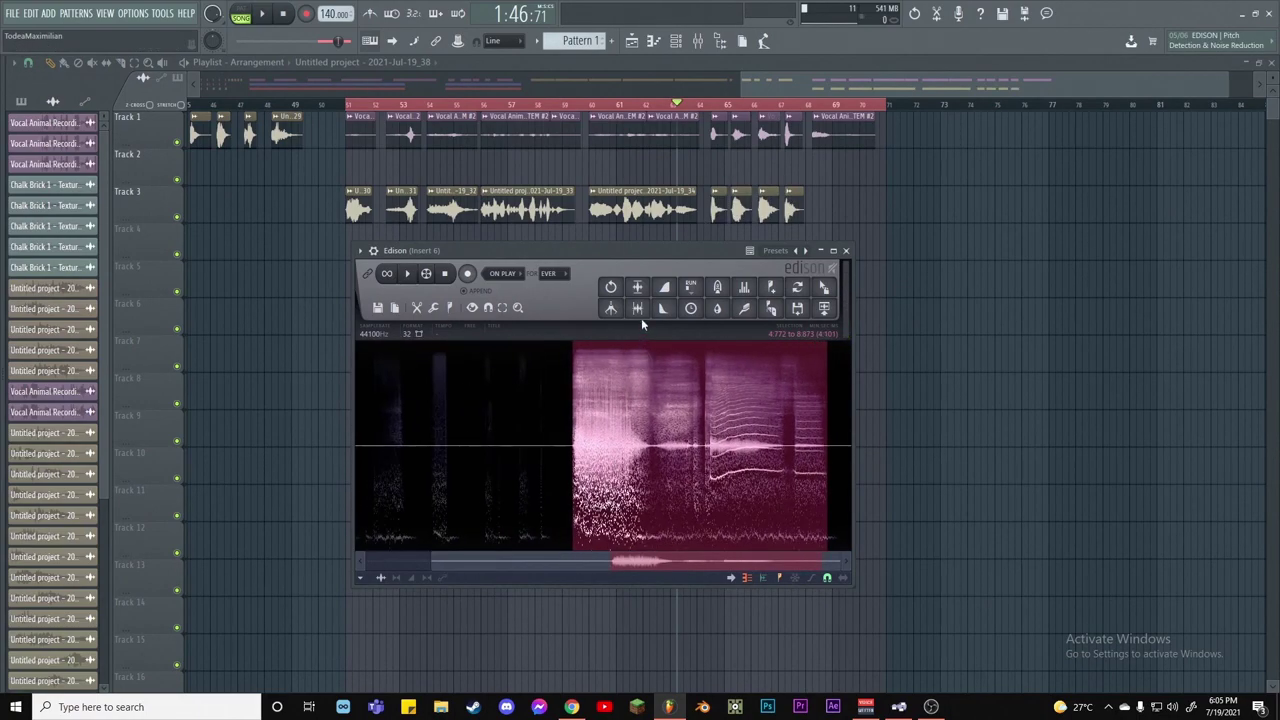
click(641, 293)
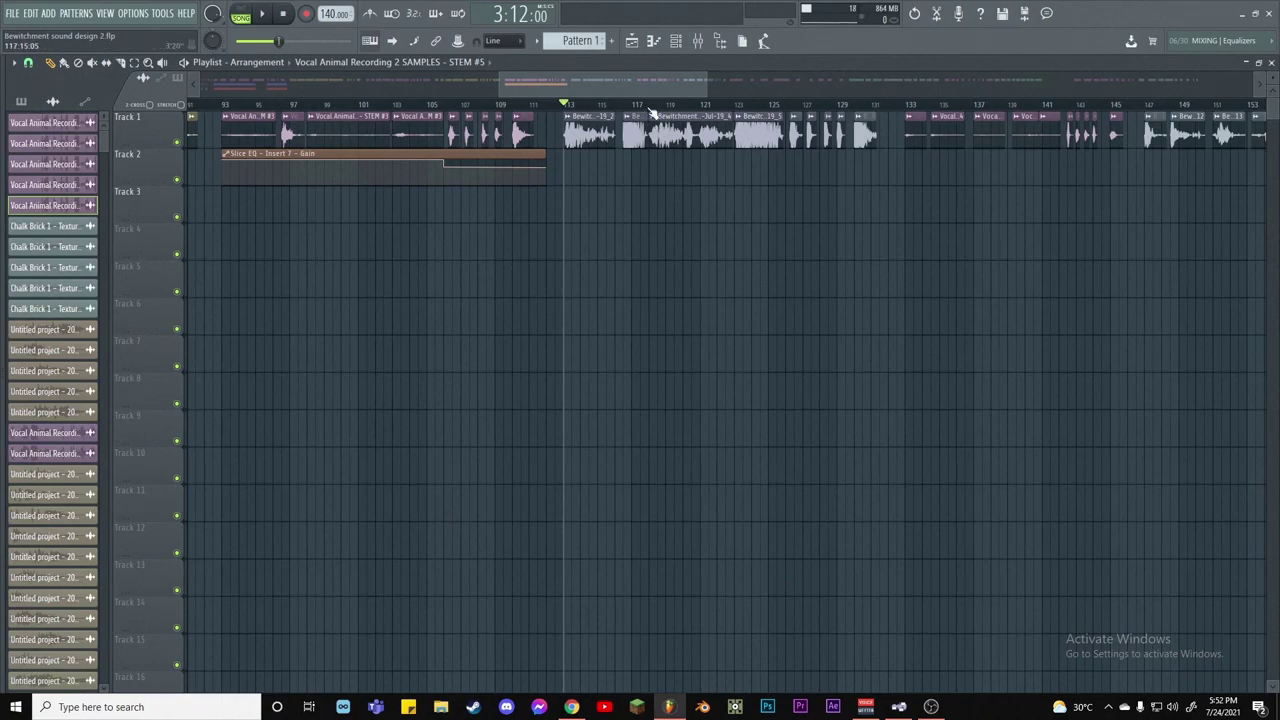
Examine the groups of source clips and rendered Bewitchment samples along Track 1 in the playlist
scroll(651, 110, down, 4)
scroll(651, 112, down, 2)
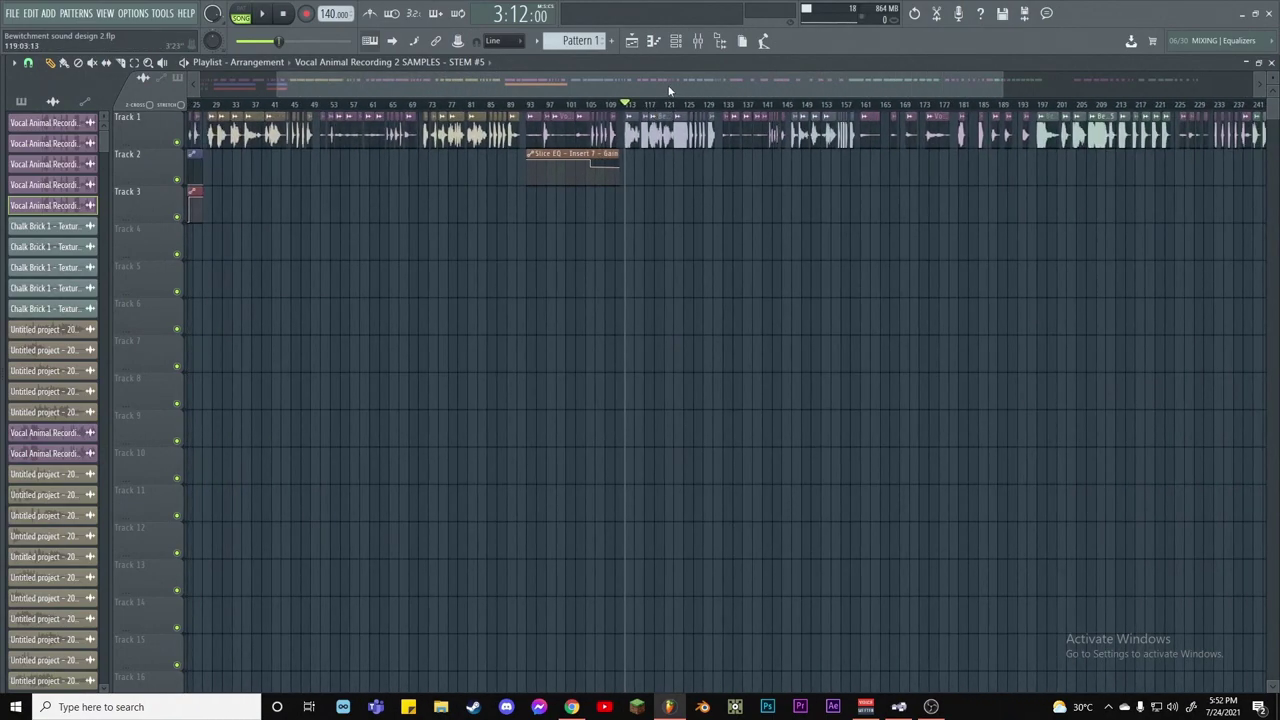
drag(669, 91, 804, 110)
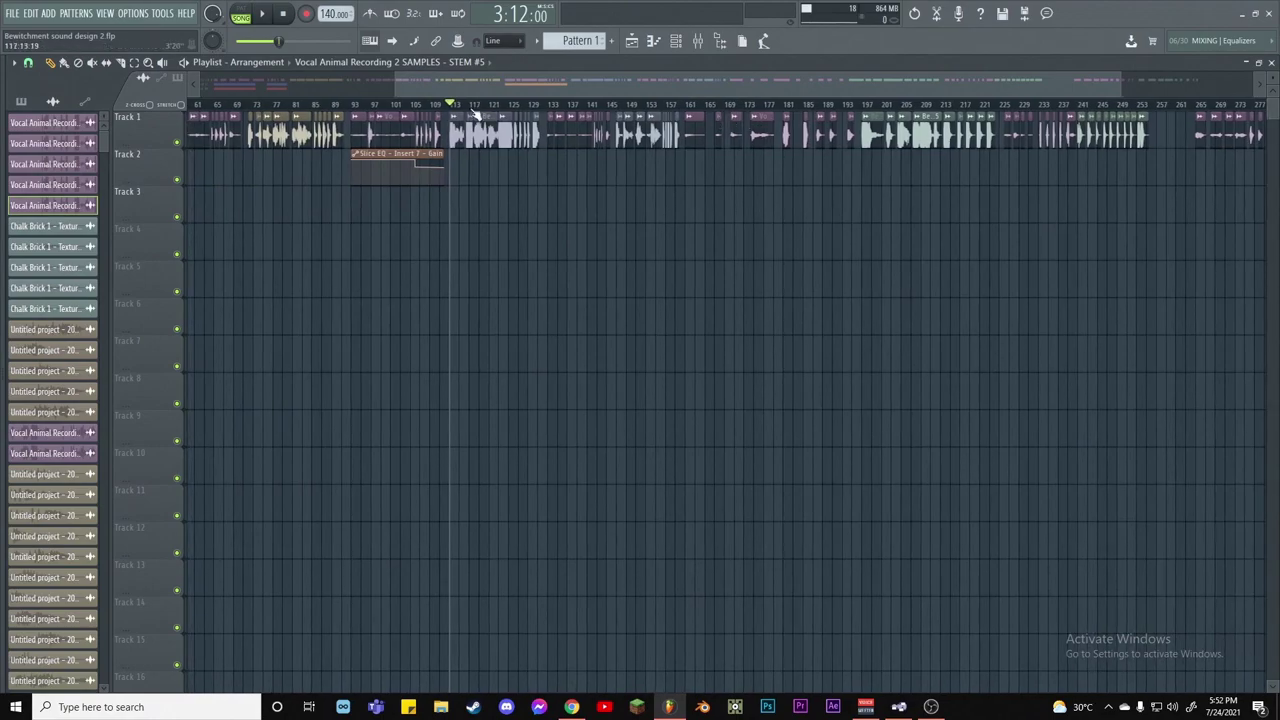
scroll(470, 110, up, 5)
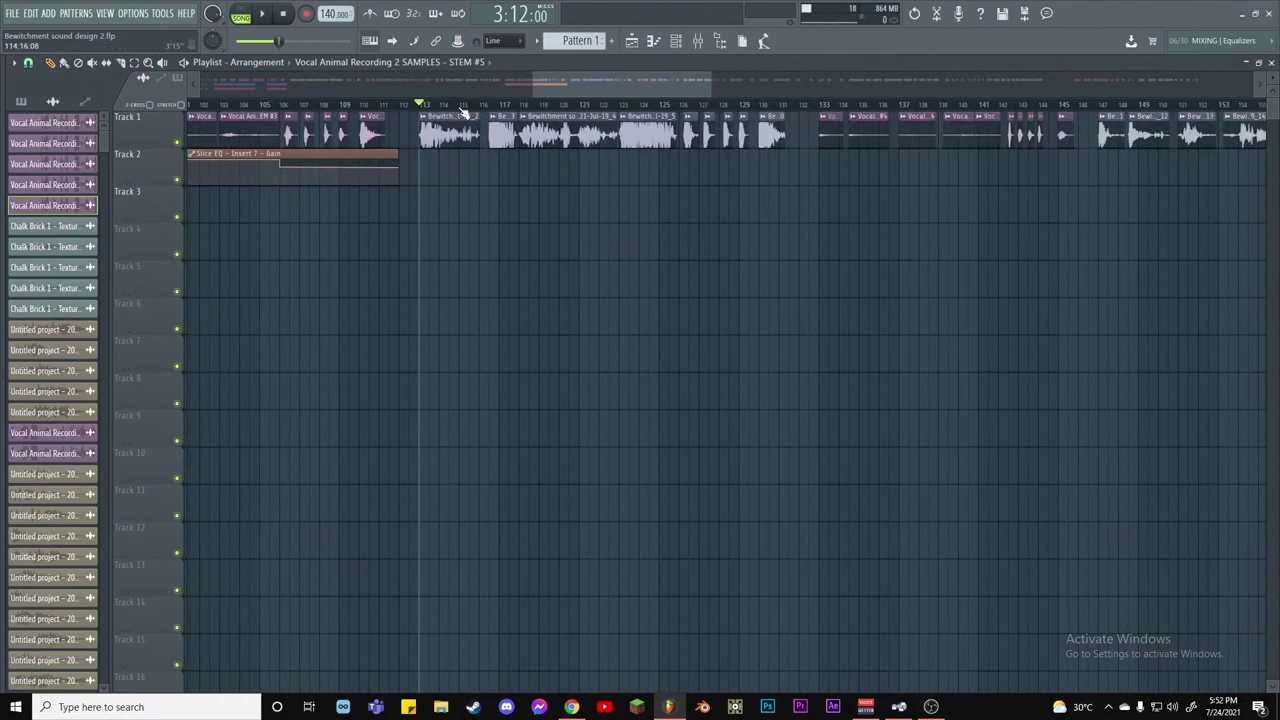
scroll(424, 110, down, 2)
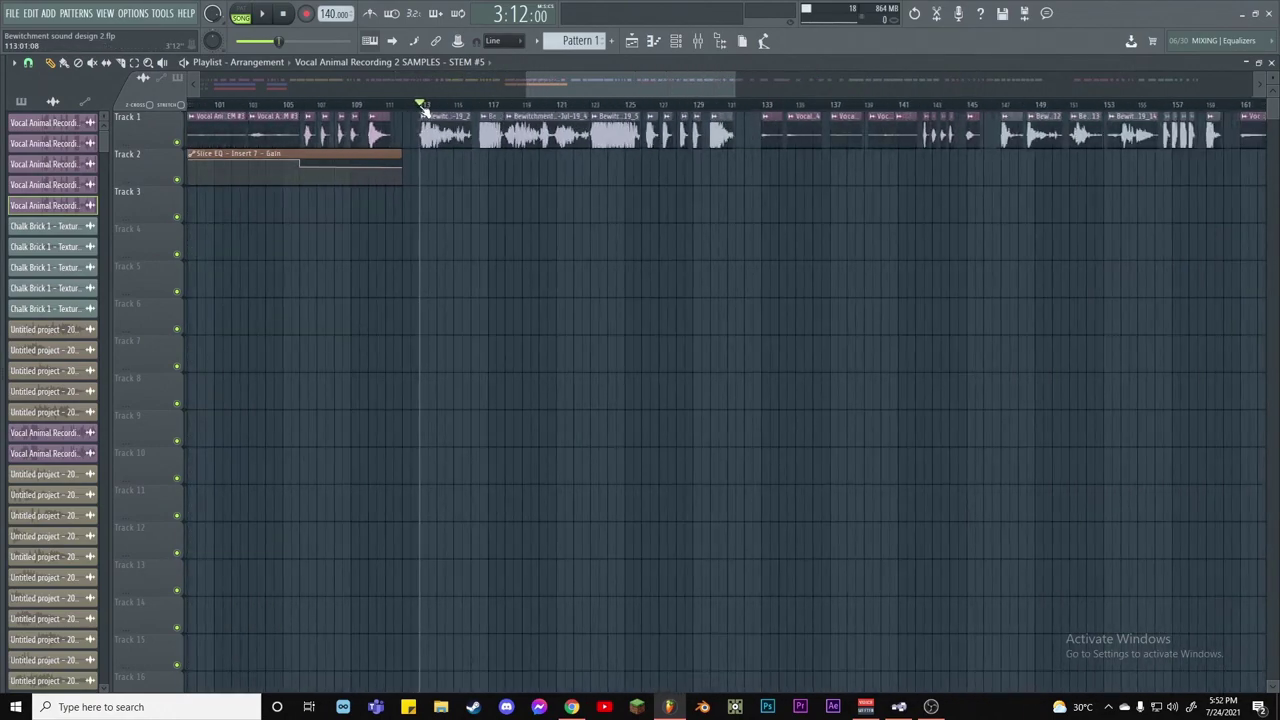
scroll(424, 112, down, 2)
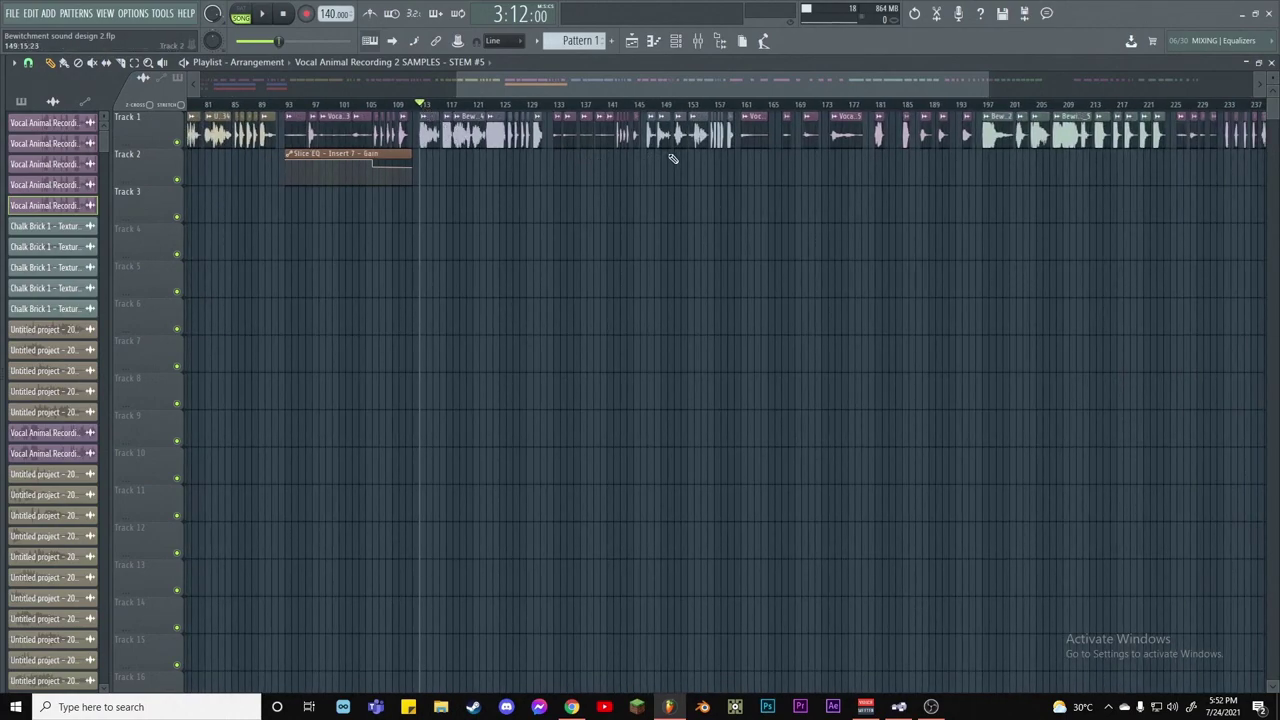
drag(727, 83, 626, 112)
scroll(626, 112, up, 3)
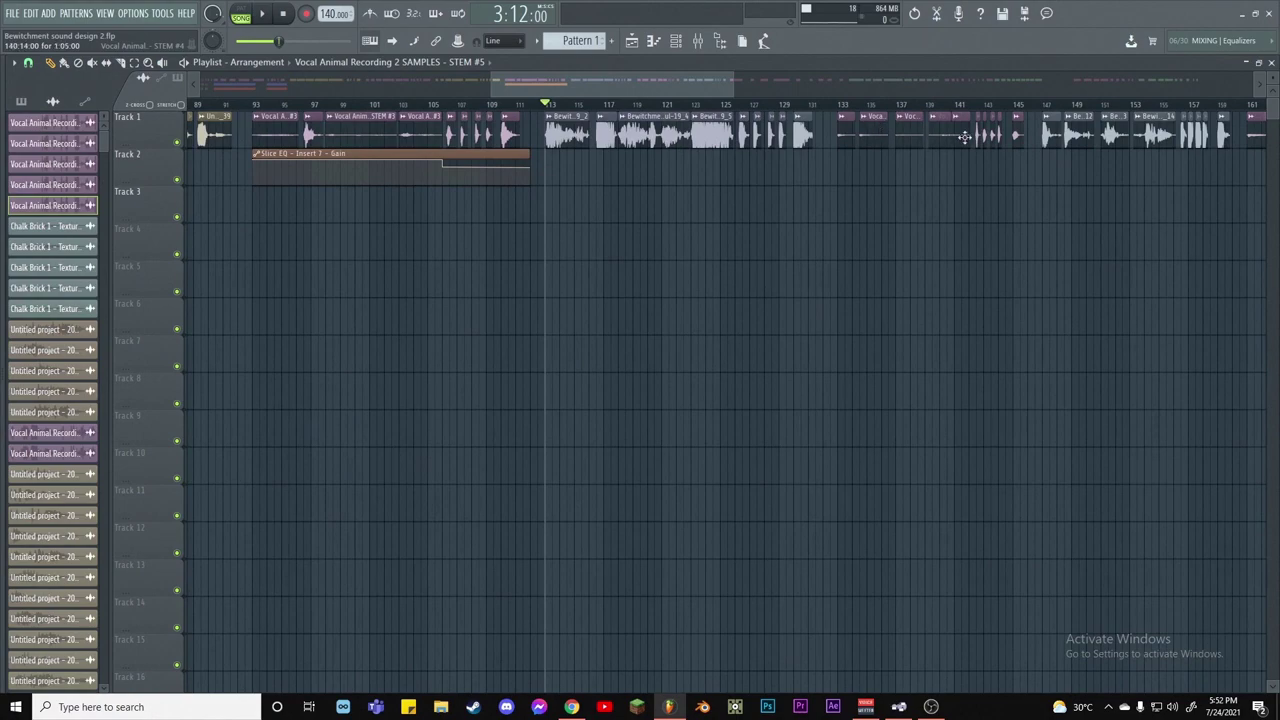
scroll(556, 106, up, 2)
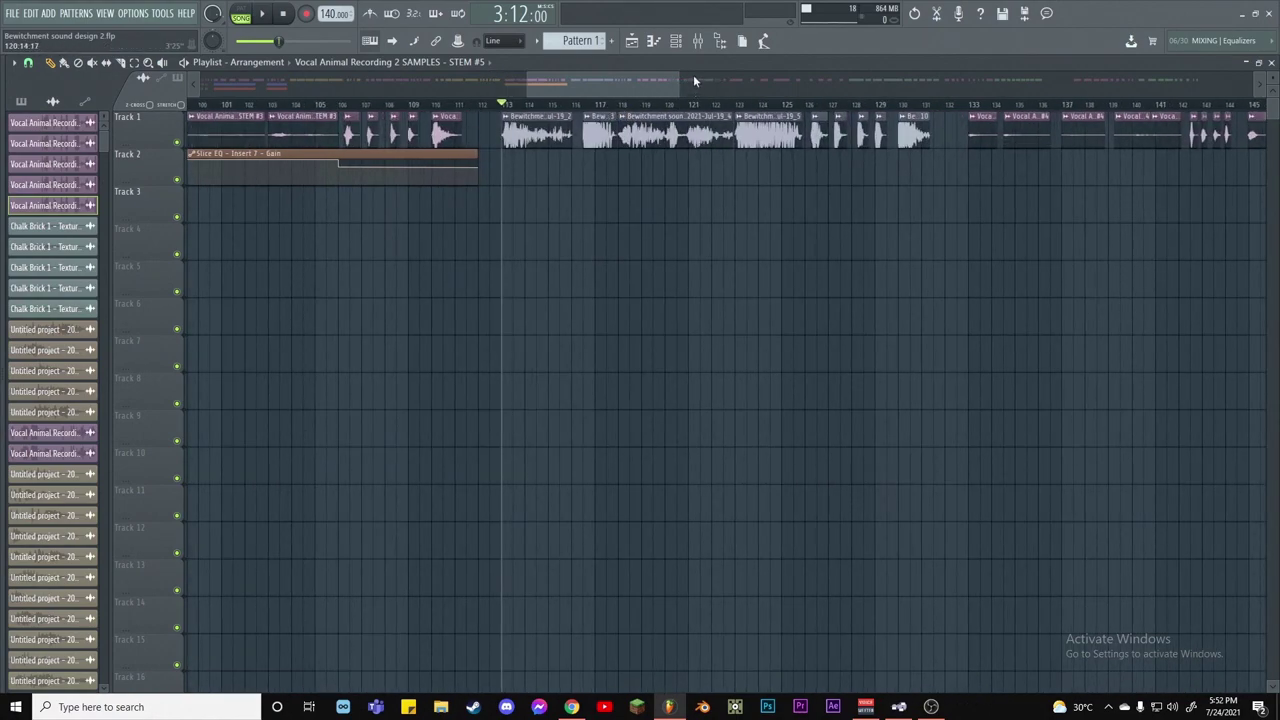
Play the Untitled project samples on Track 1 from bar 81 and again from about bar 85, and stop playback
drag(693, 74, 590, 84)
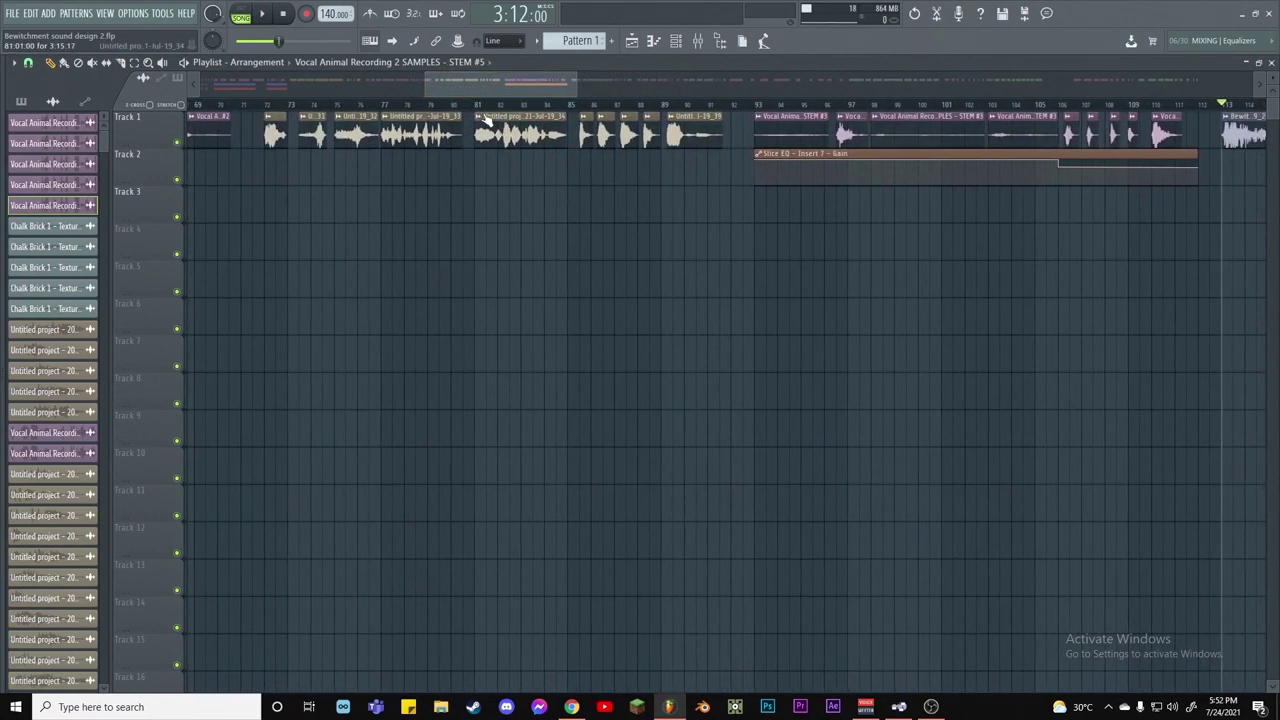
click(476, 106)
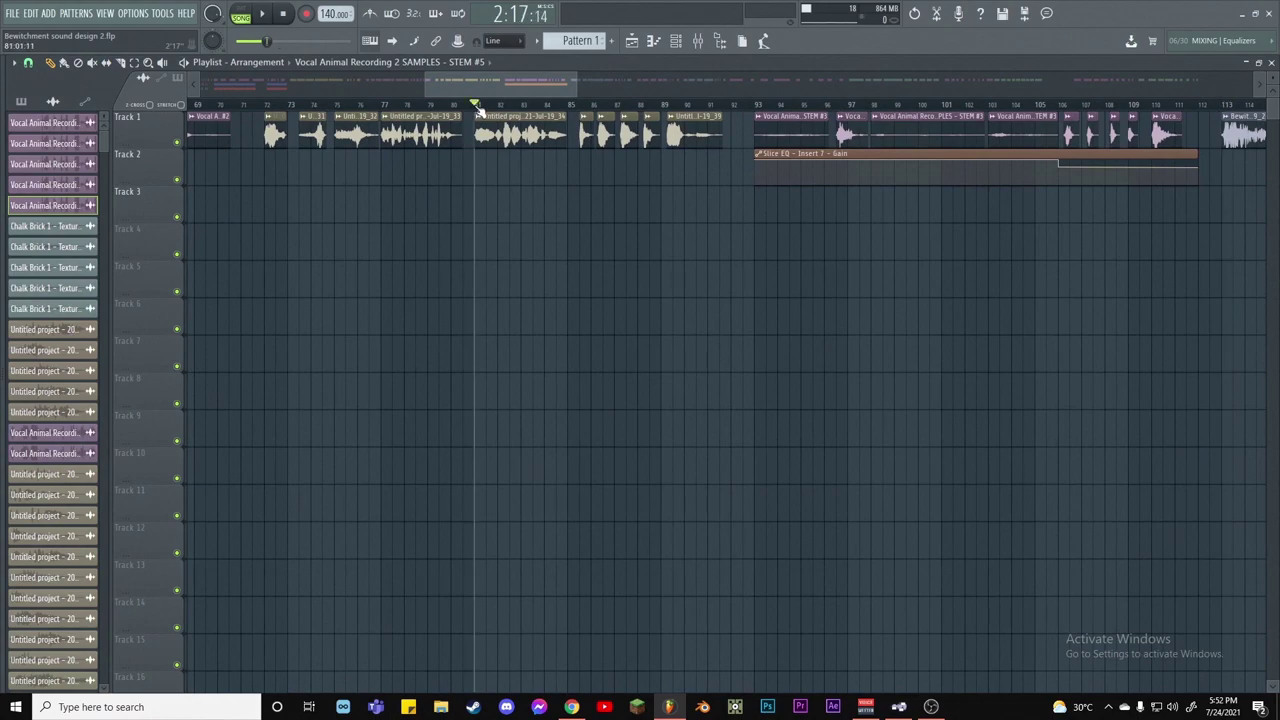
key(space)
click(580, 105)
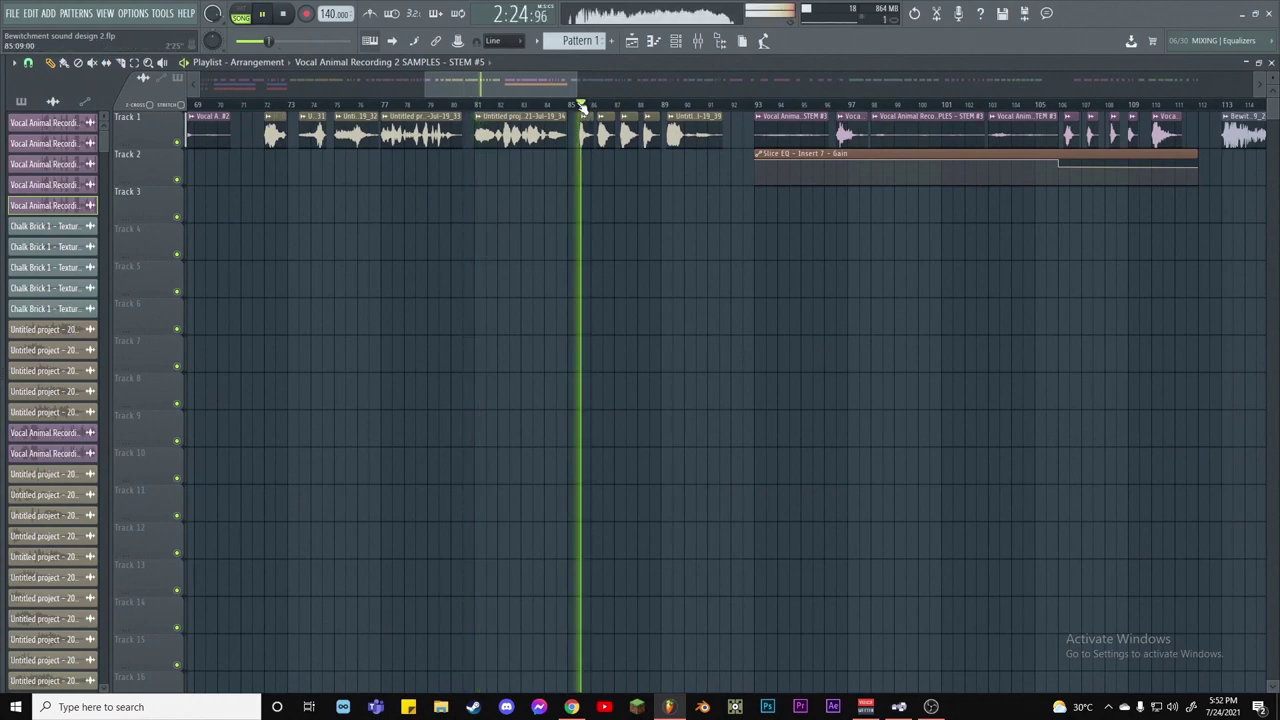
scroll(630, 97, right, 10)
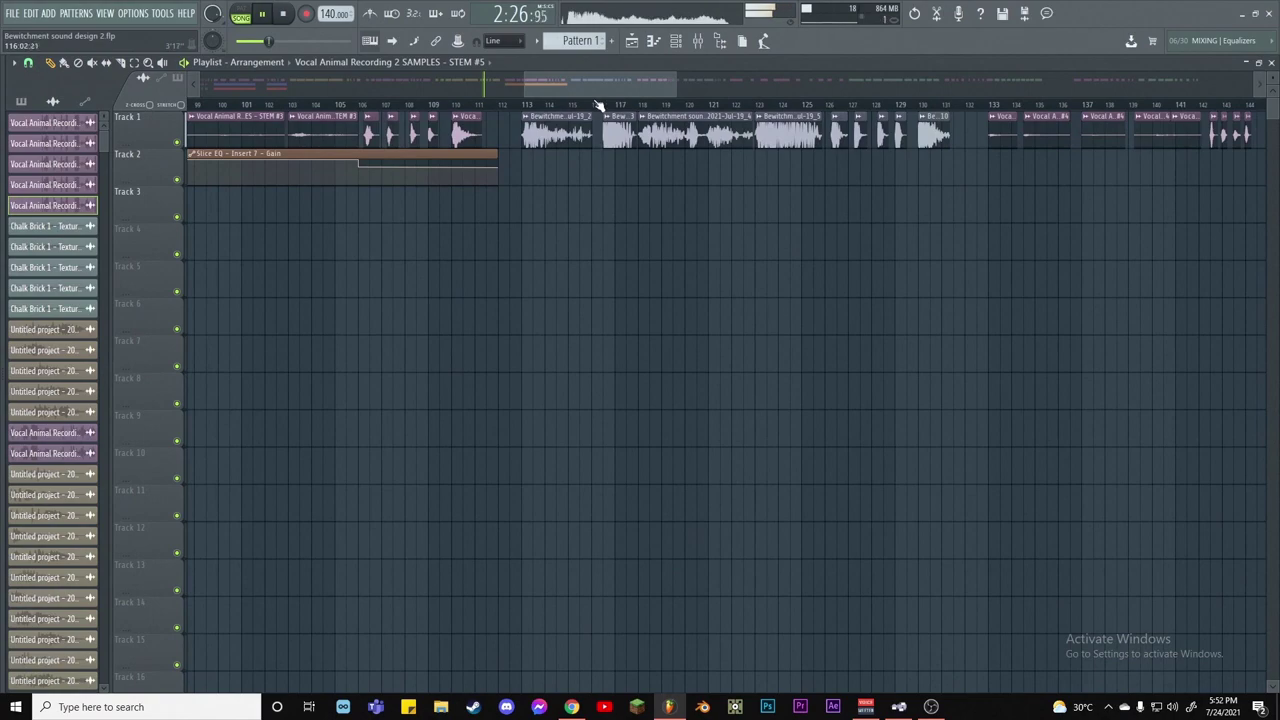
key(space)
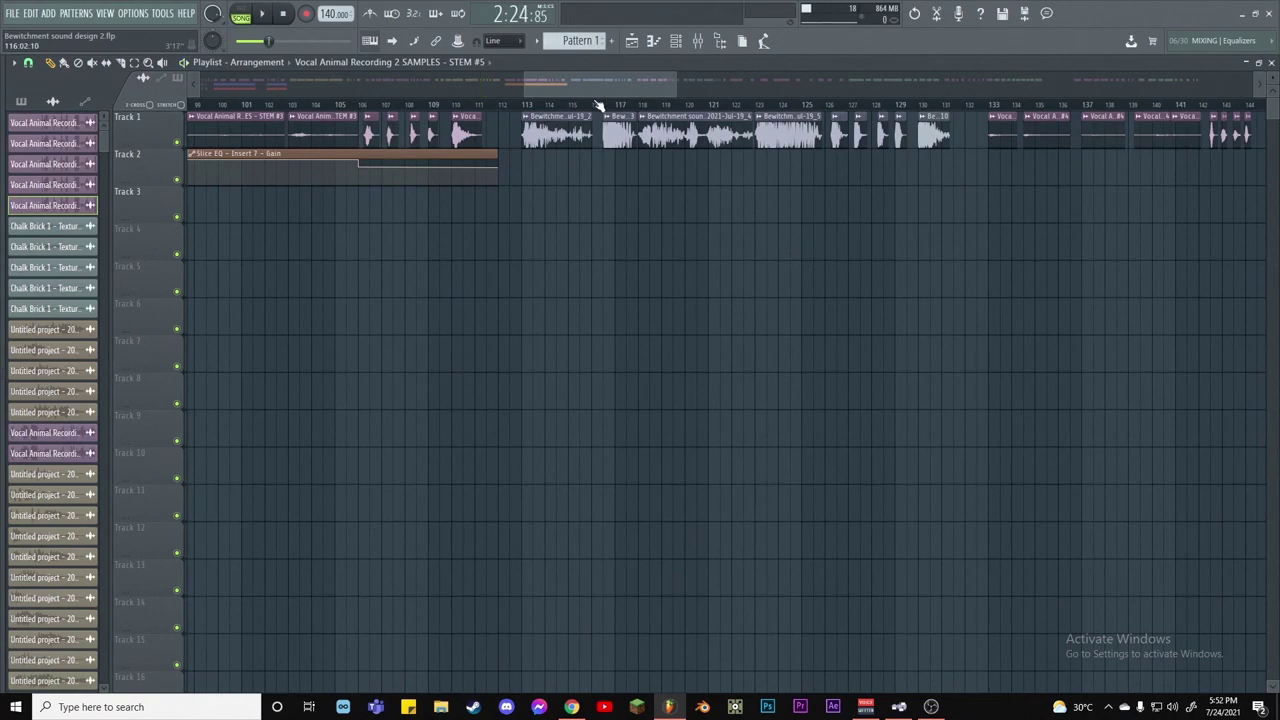
Move the playhead to bar 113, where the Bewitchment samples begin on Track 1
click(524, 106)
right_click(541, 194)
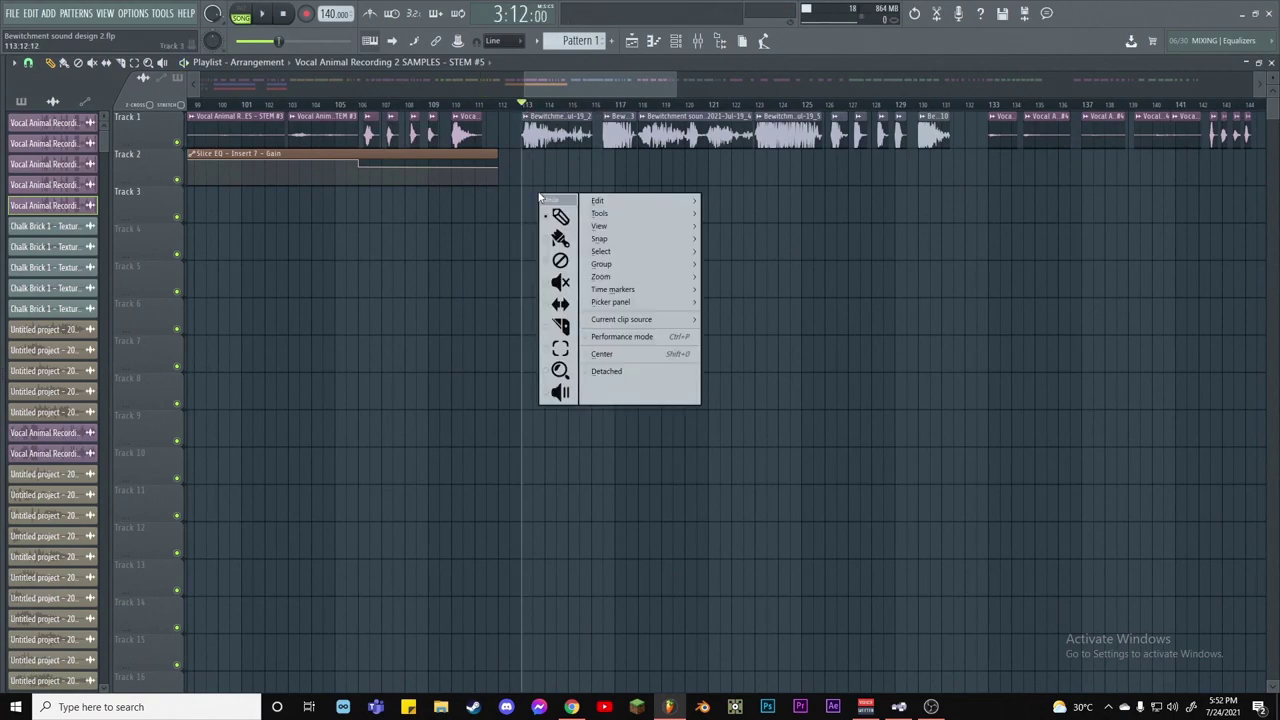
click(569, 194)
scroll(518, 91, left, 5)
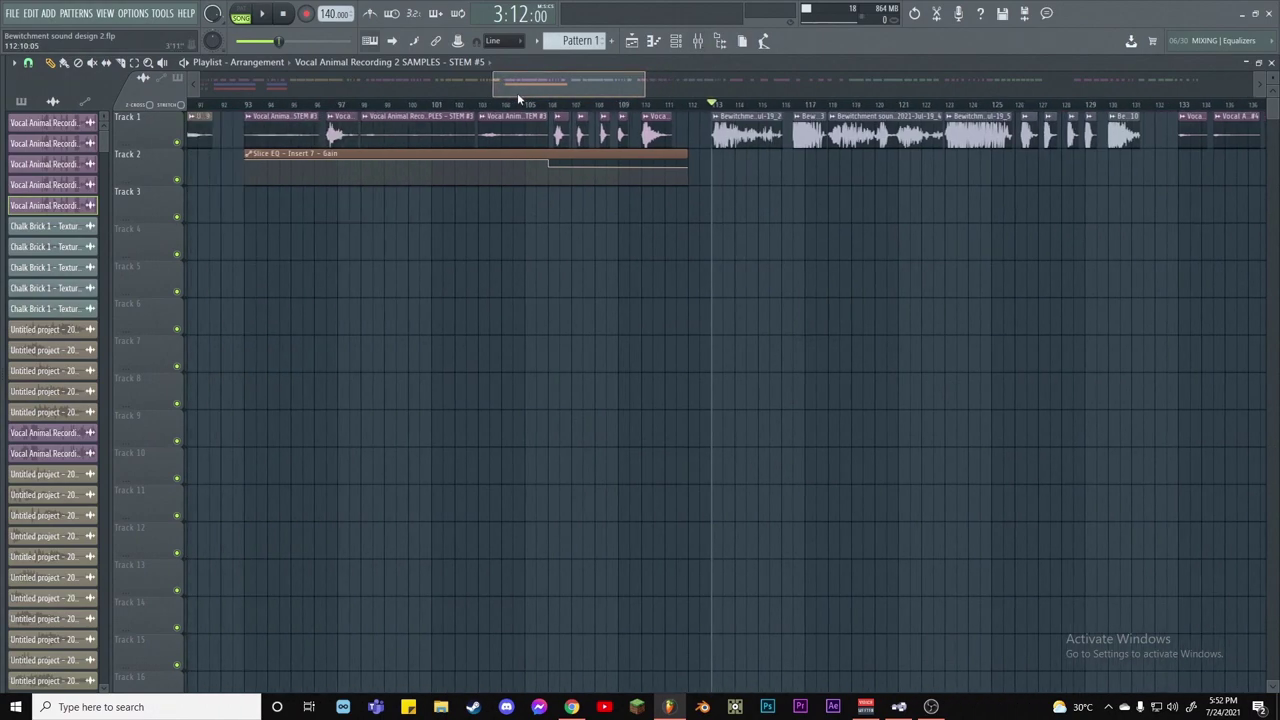
Inspect the channel settings of the Vocal Animal Recording 2 STEM #3 clip and the first Bewitchment sample, and close them
double_click(437, 130)
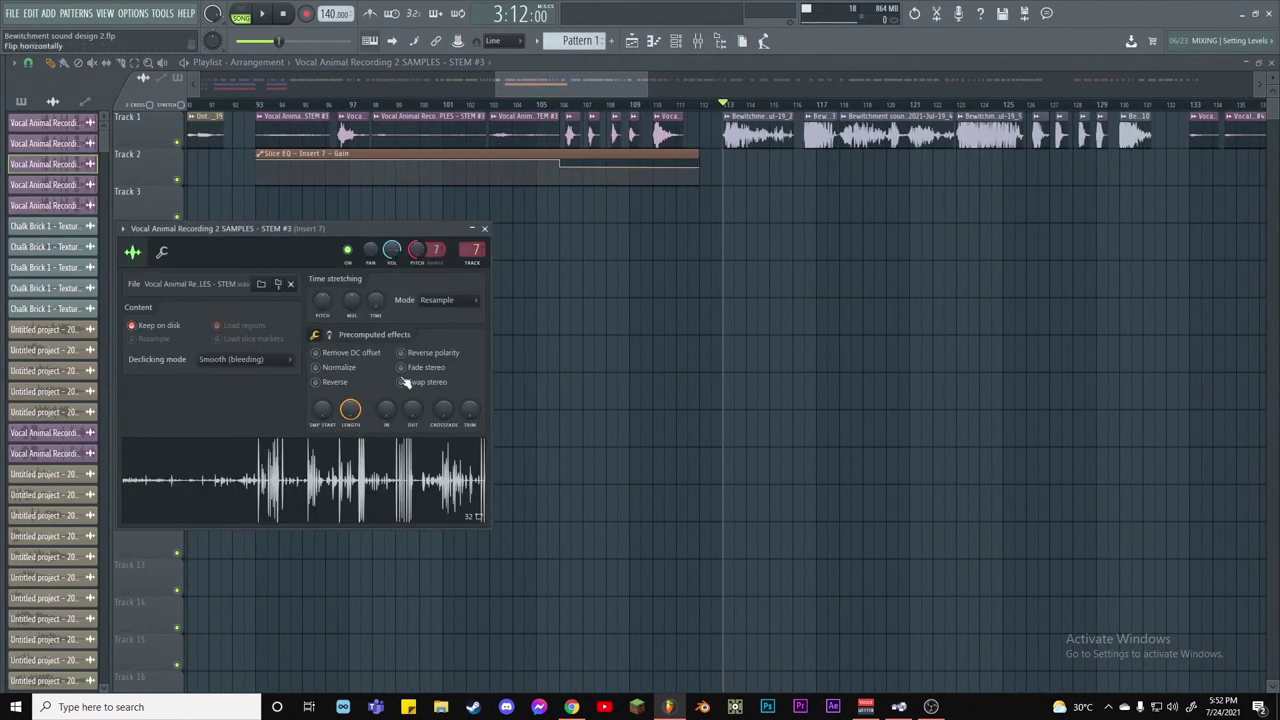
click(484, 228)
drag(579, 88, 620, 100)
double_click(520, 135)
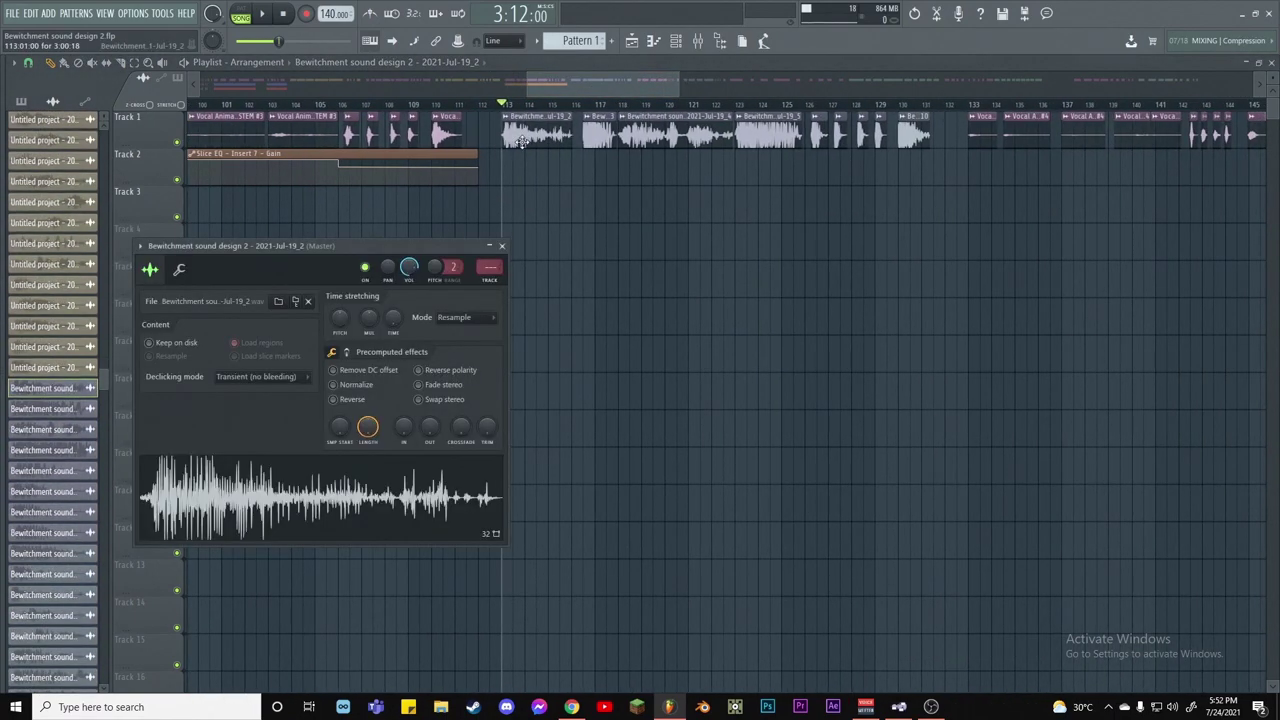
click(504, 246)
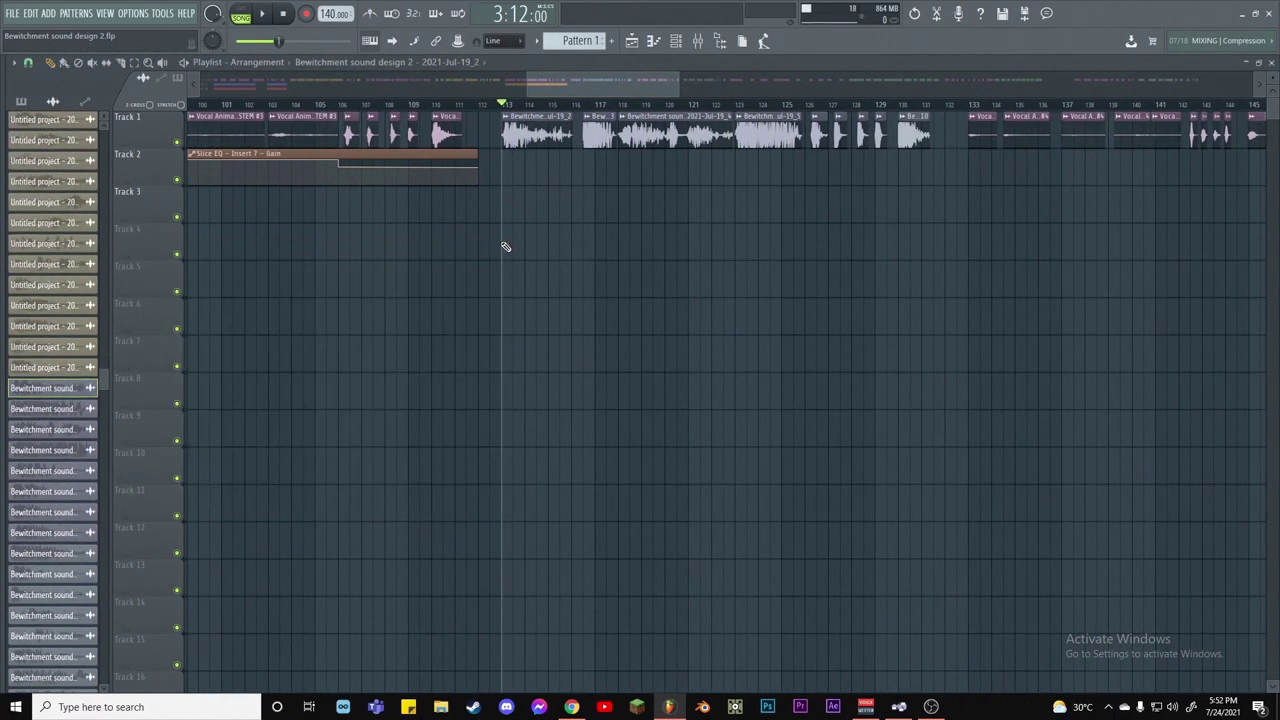
click(484, 228)
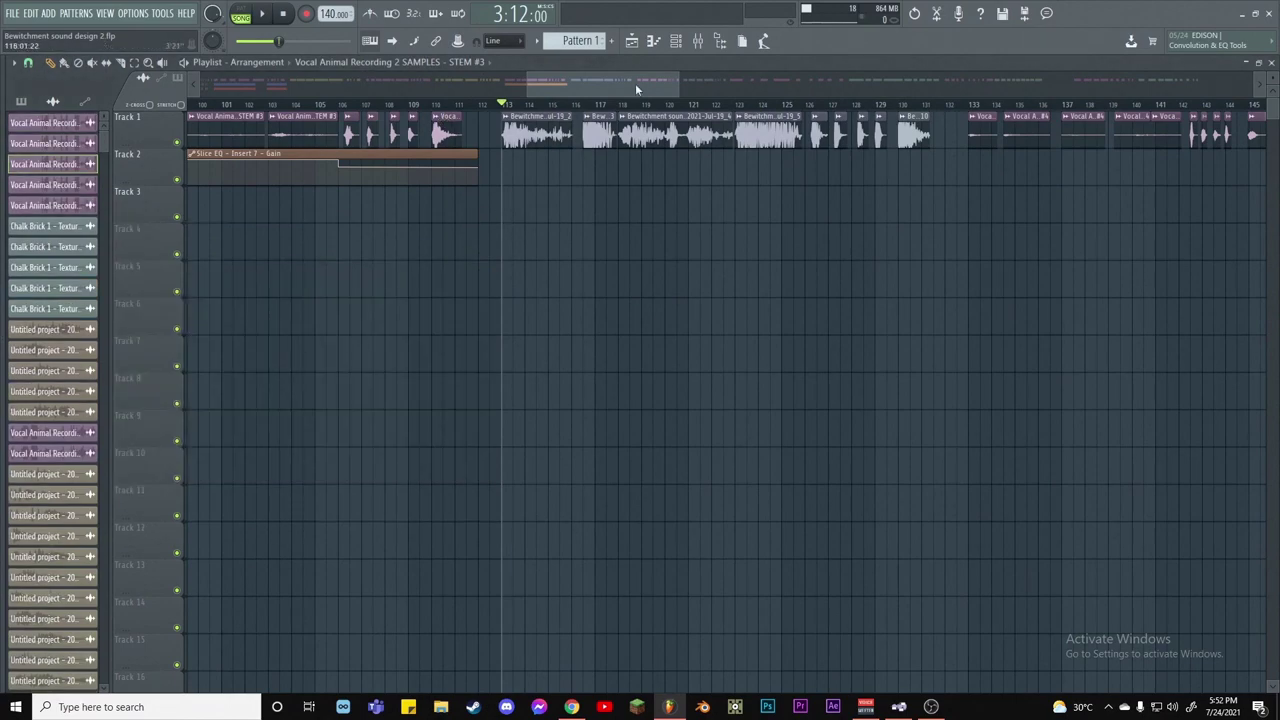
Glance at Insert 7's effect chain, and play the Bewitchment samples from bar 113, the next two clips, and bar 121
click(699, 42)
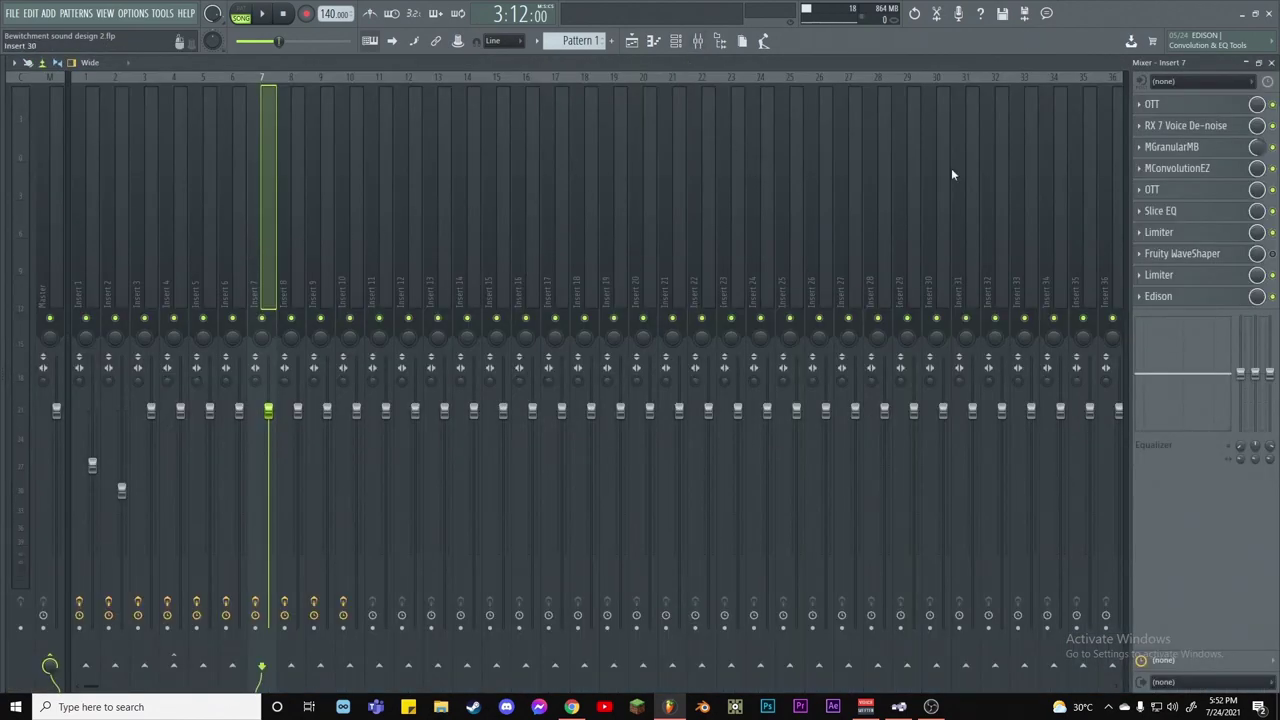
click(1271, 62)
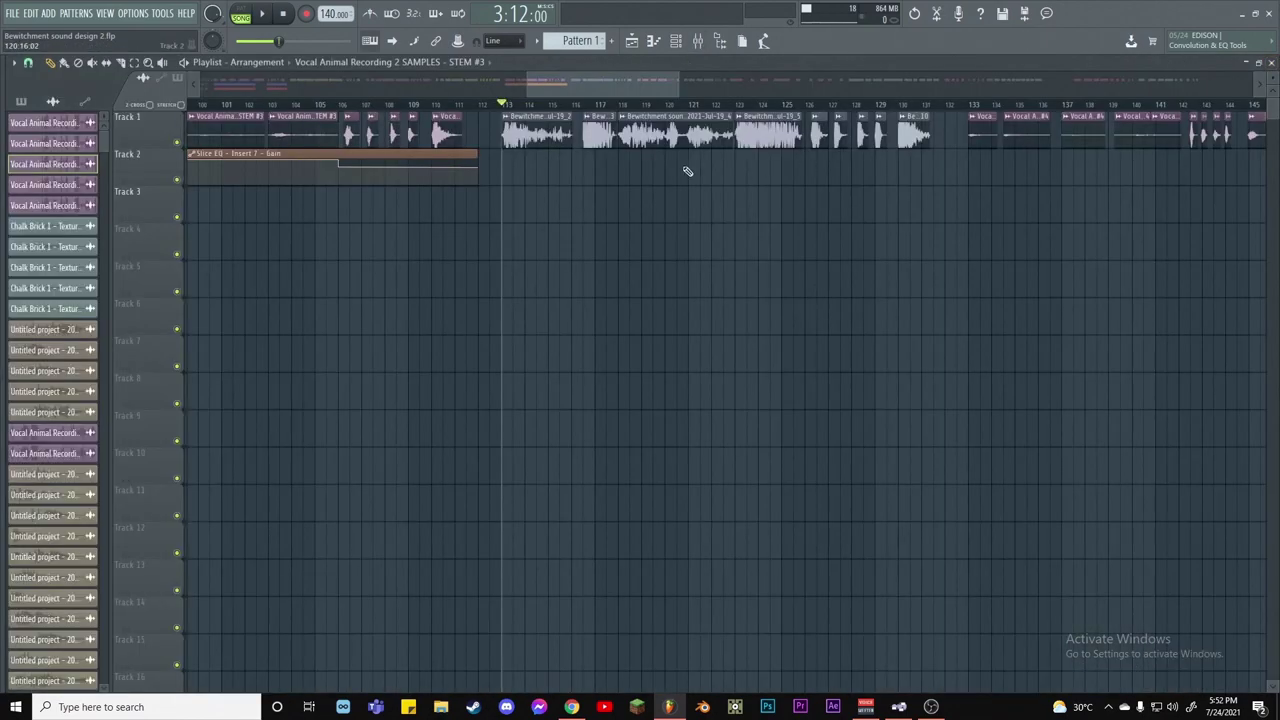
scroll(562, 104, up, 2)
key(space)
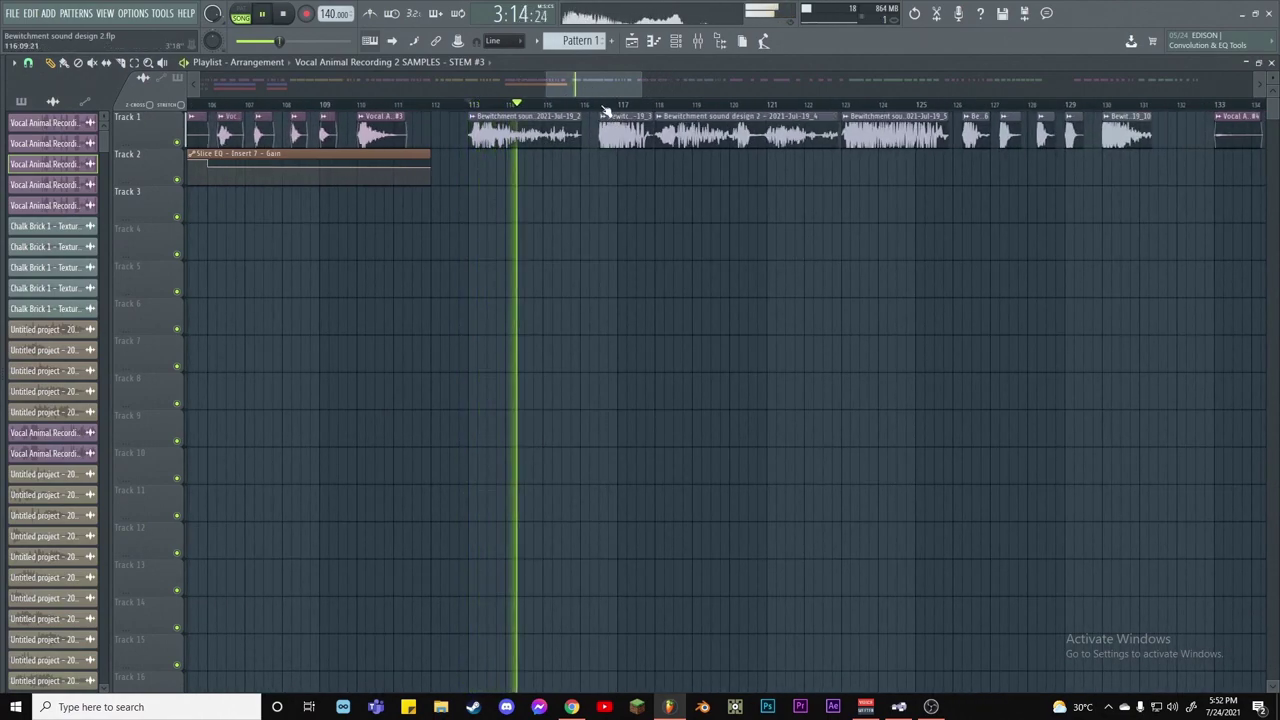
click(598, 106)
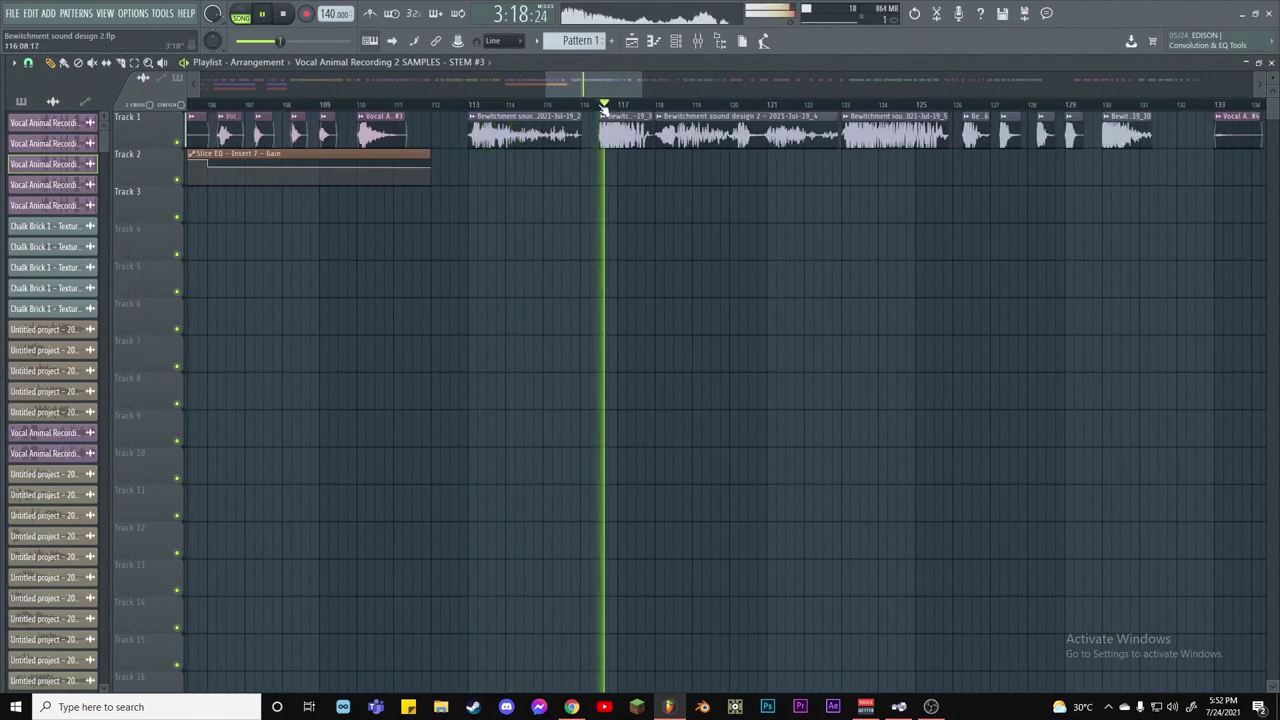
click(658, 106)
click(773, 106)
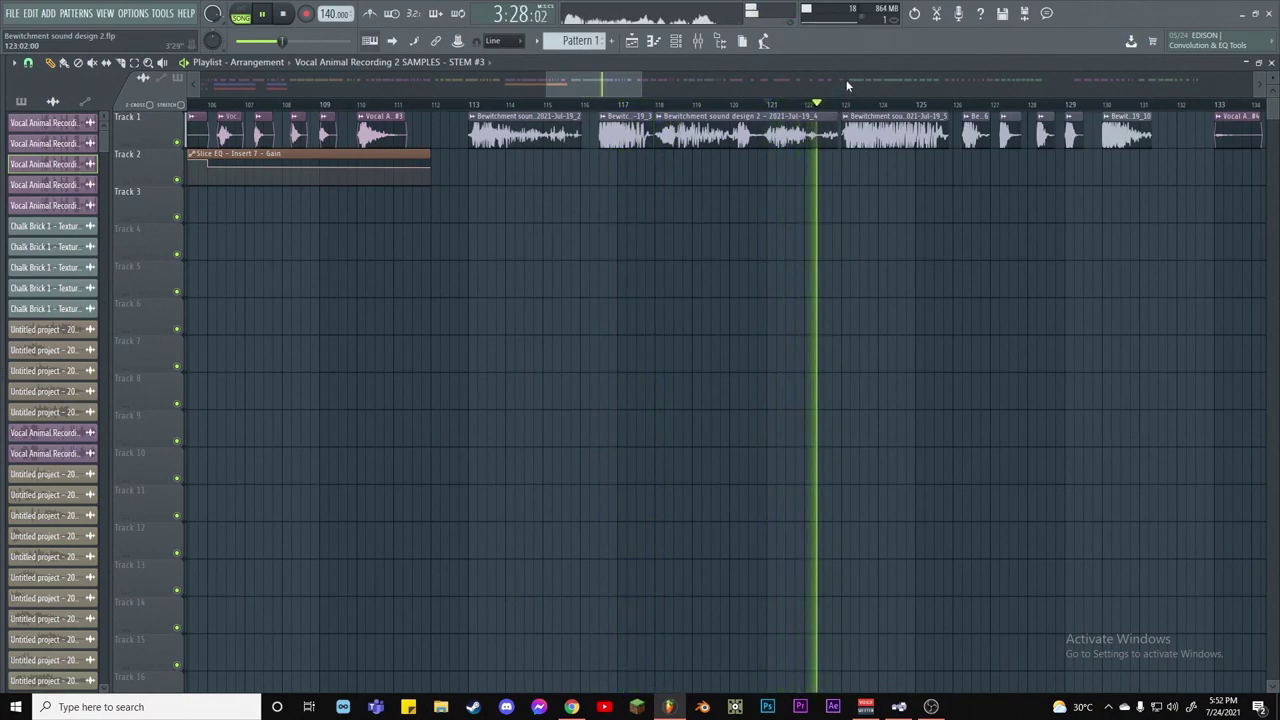
key(space)
scroll(846, 85, left, 2)
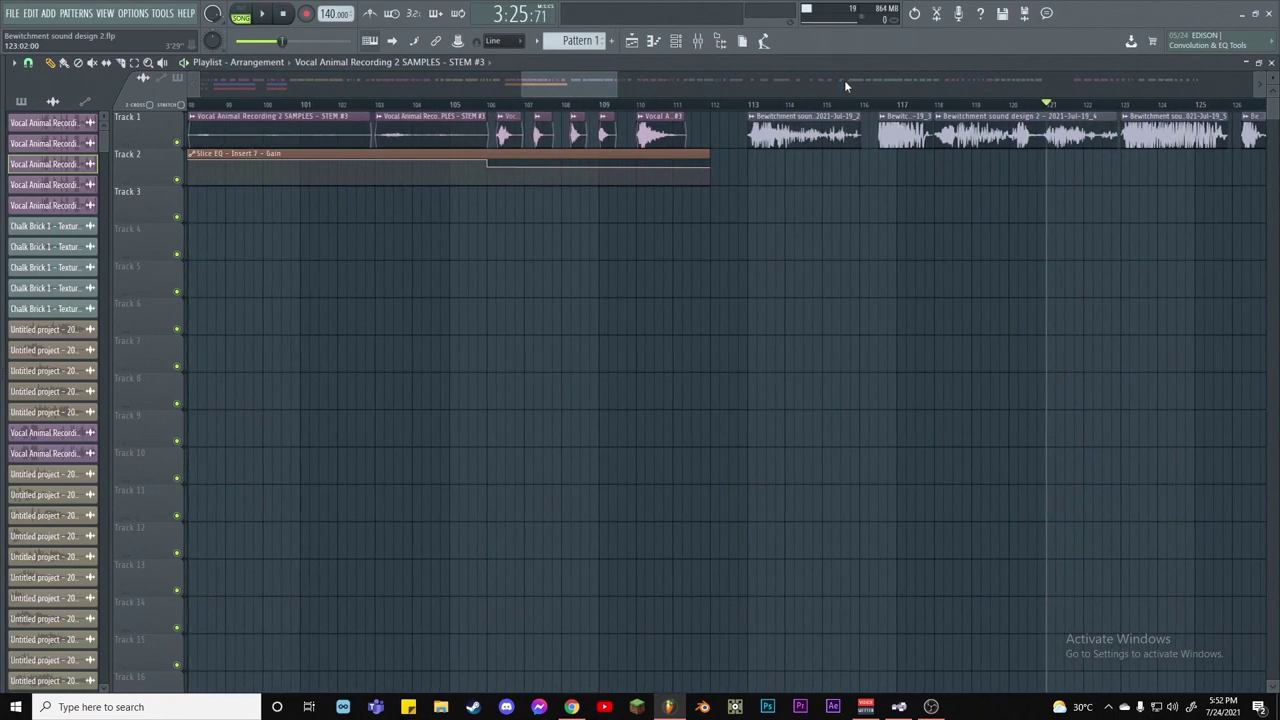
Inspect the settings of the first OTT and MGranularMB on mixer Insert 7, closing each plugin
click(700, 43)
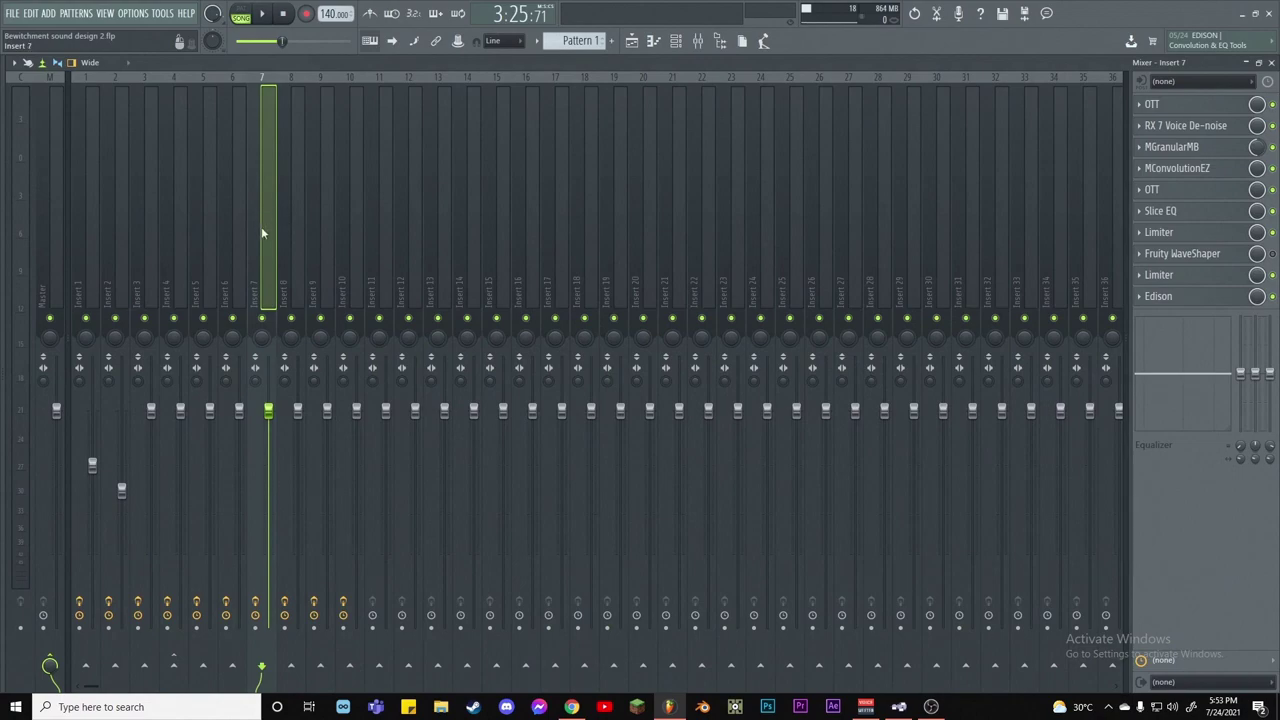
click(1155, 104)
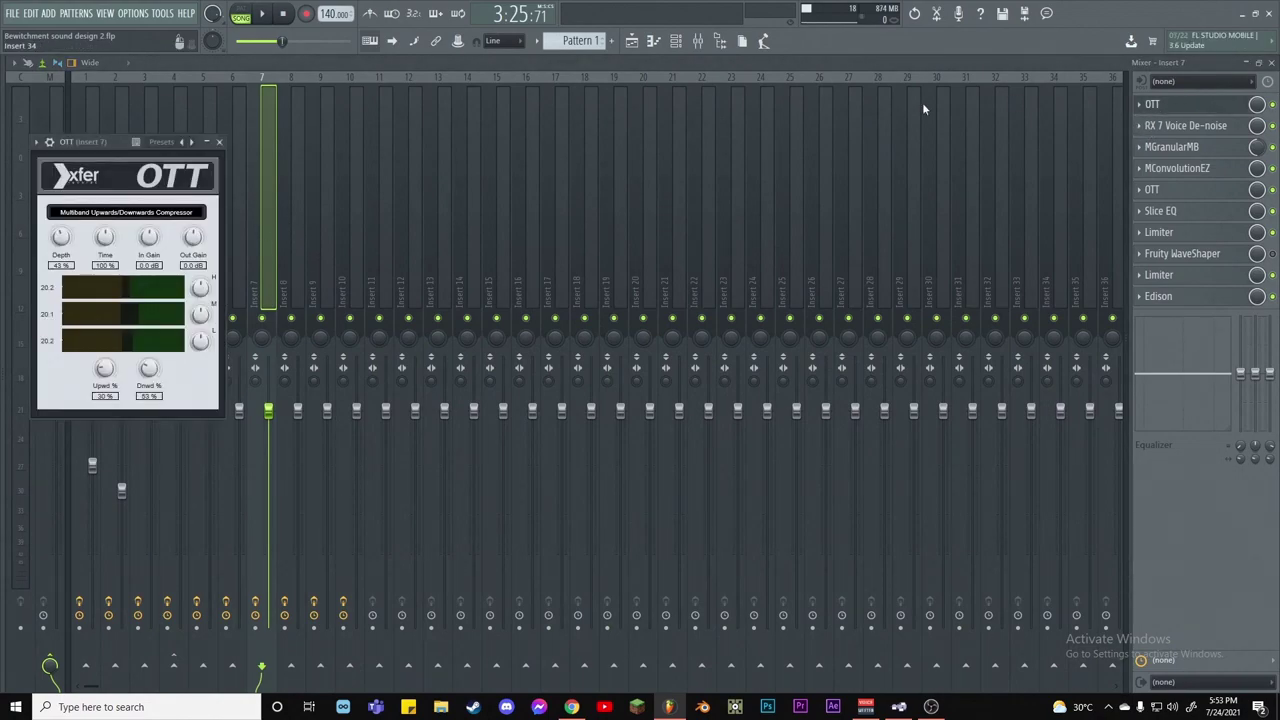
click(219, 141)
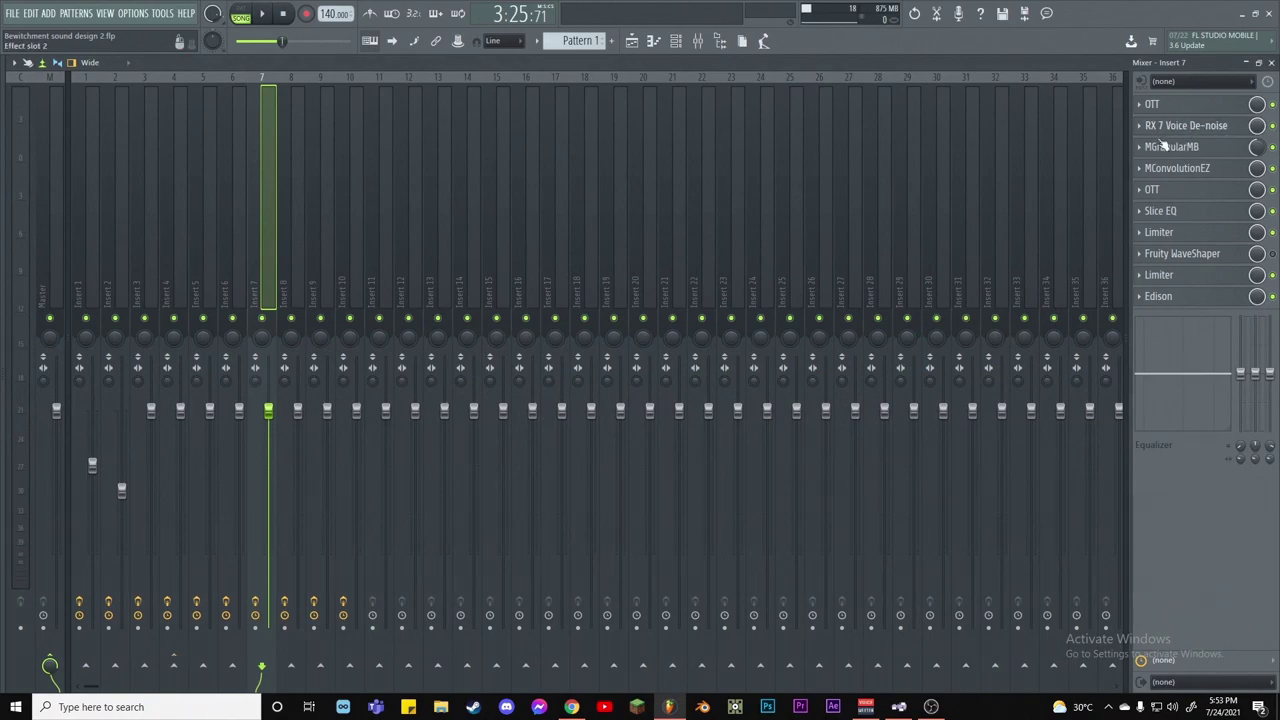
click(1174, 147)
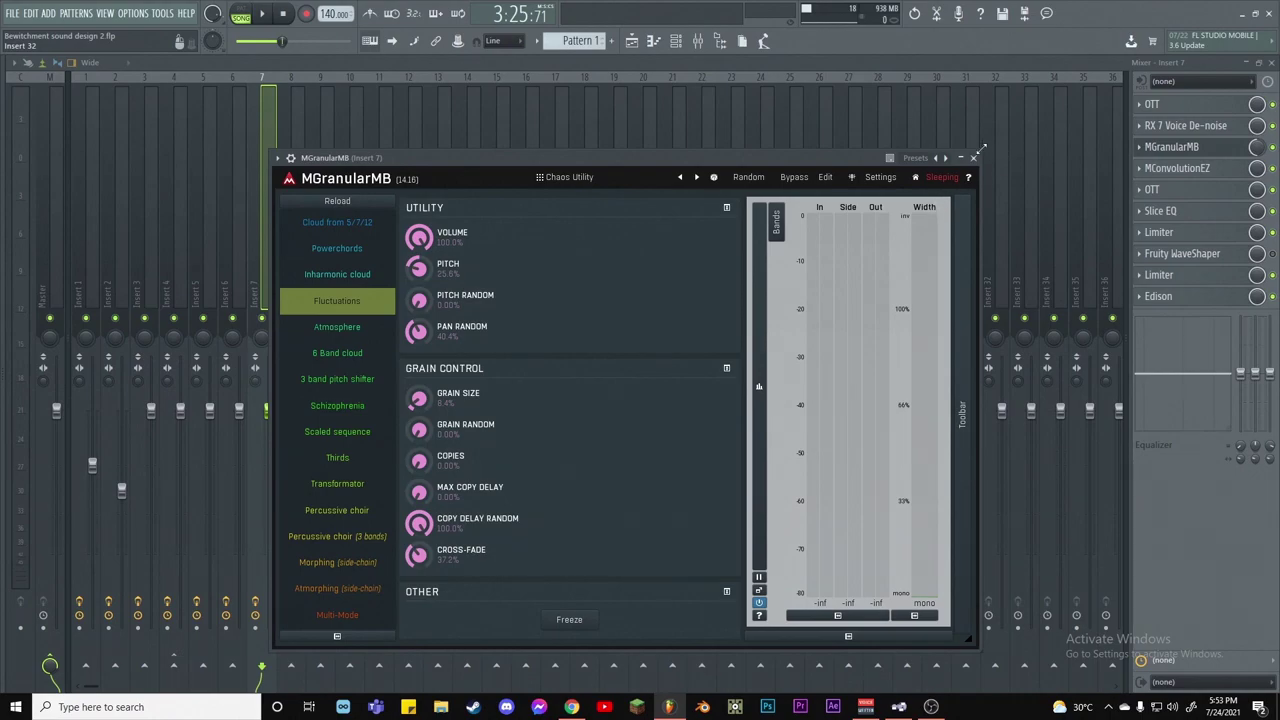
click(973, 157)
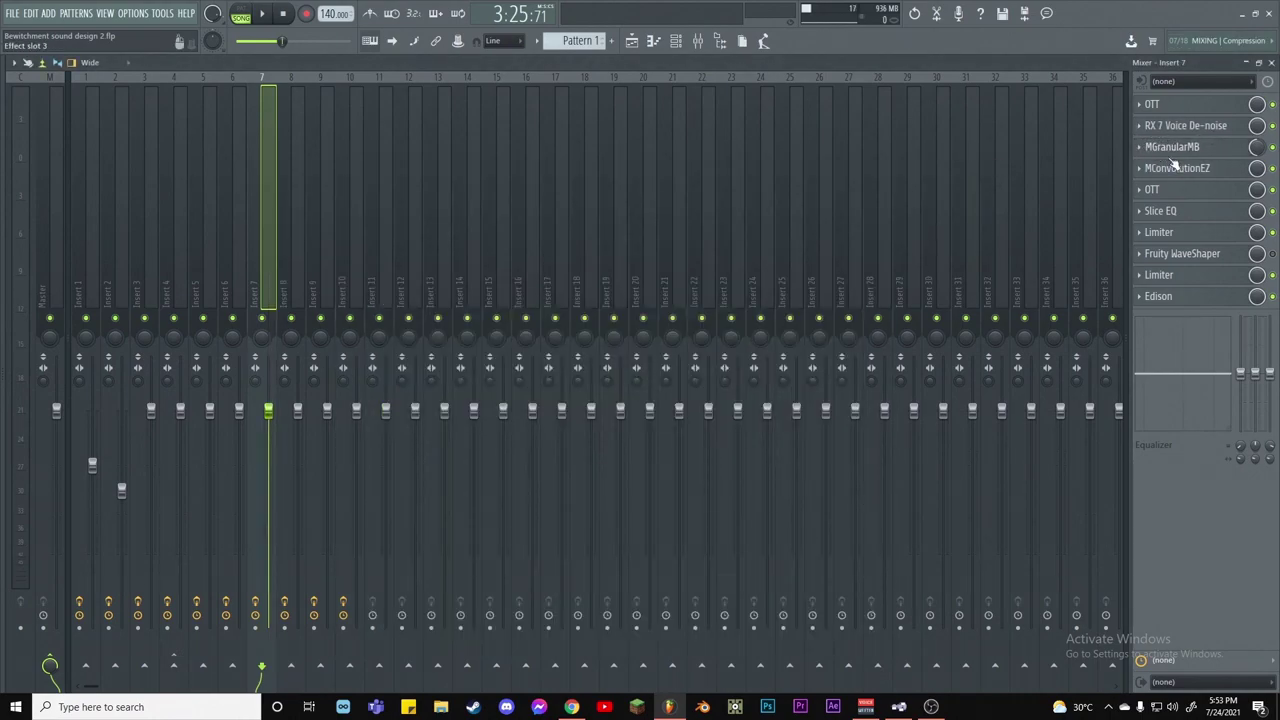
Open MConvolutionEZ on Insert 7 to examine its impulse response settings
click(1271, 62)
click(698, 40)
click(1180, 168)
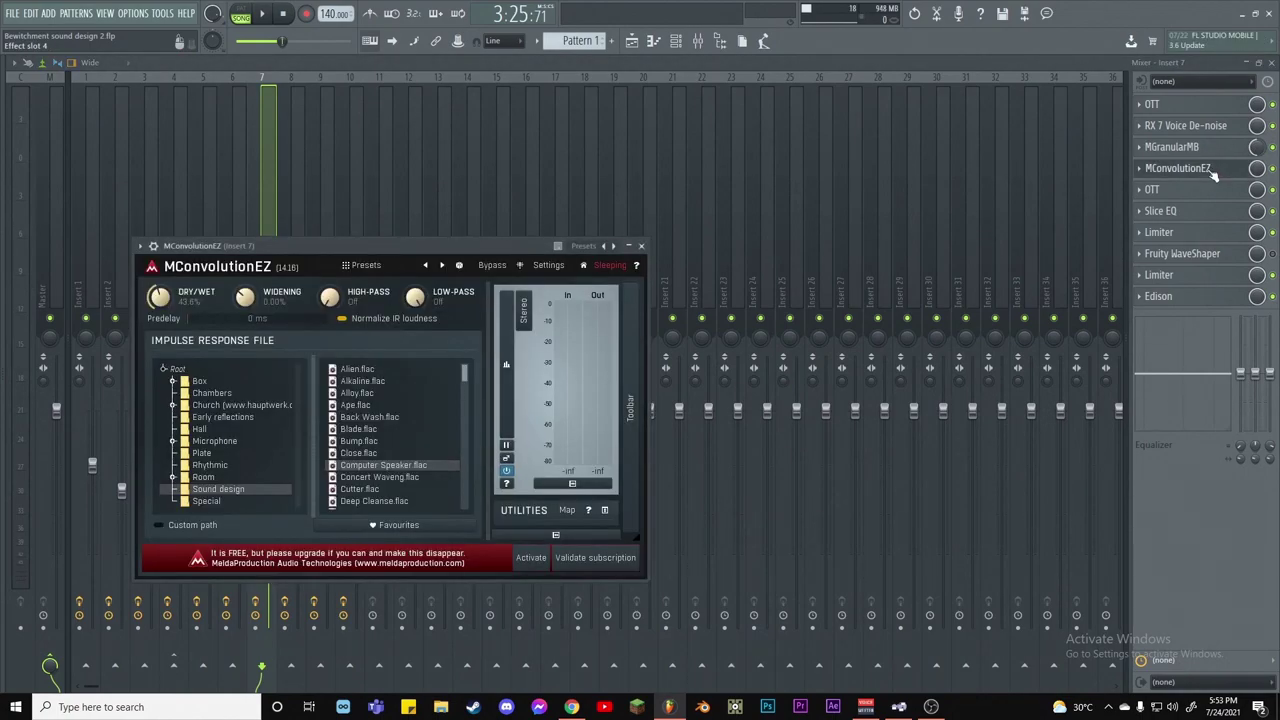
Close MConvolutionEZ, then inspect the second OTT and MGranularMB on mixer Insert 7, closing each plugin
click(1213, 174)
key(F5)
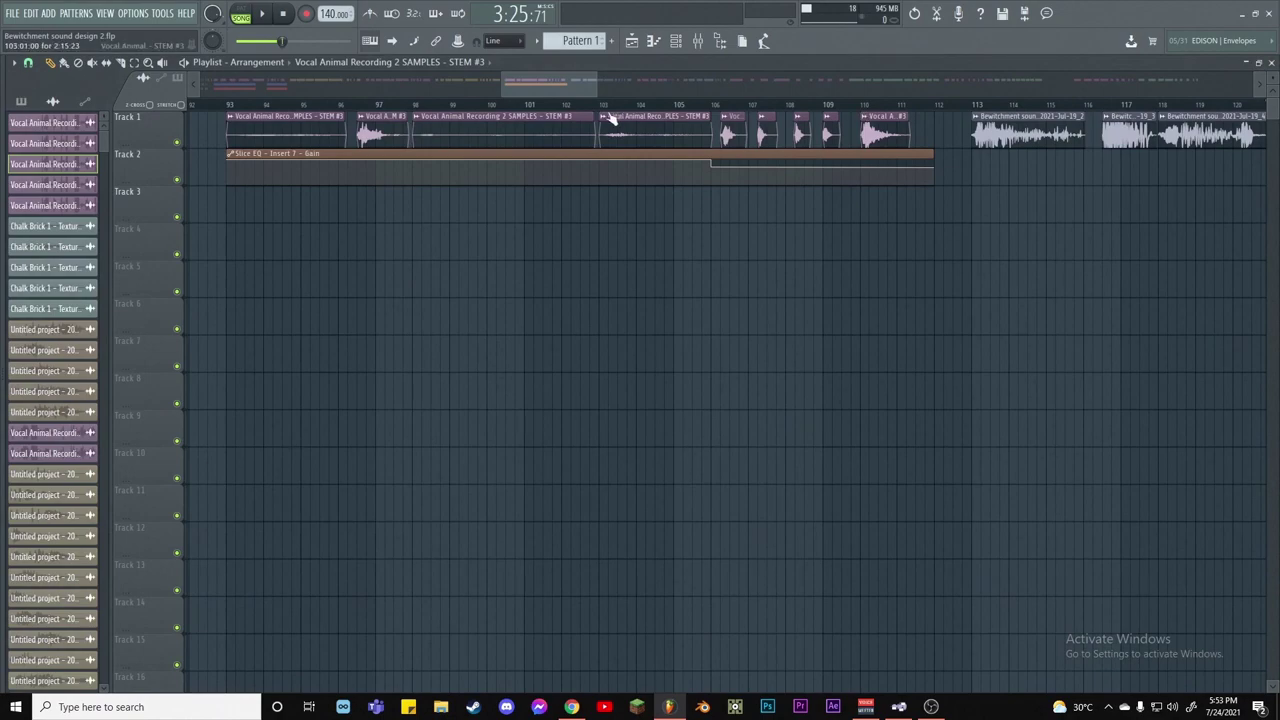
scroll(621, 88, right, 2)
click(698, 41)
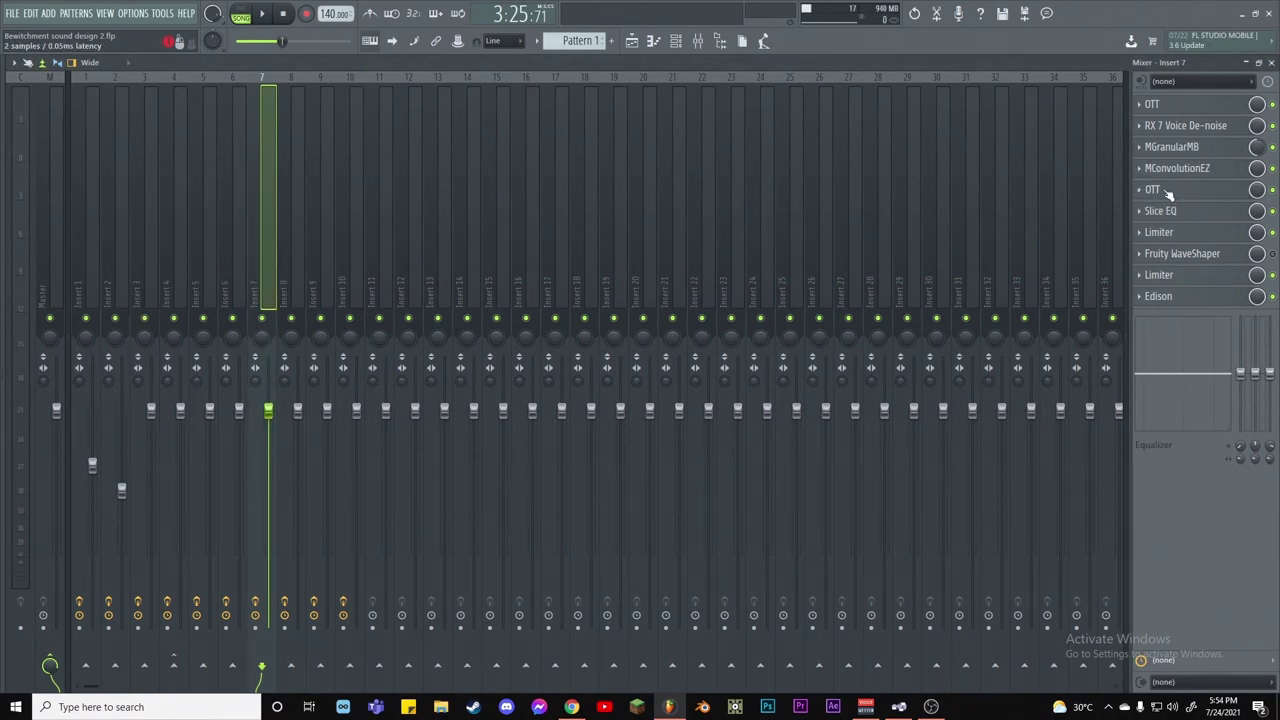
click(1160, 190)
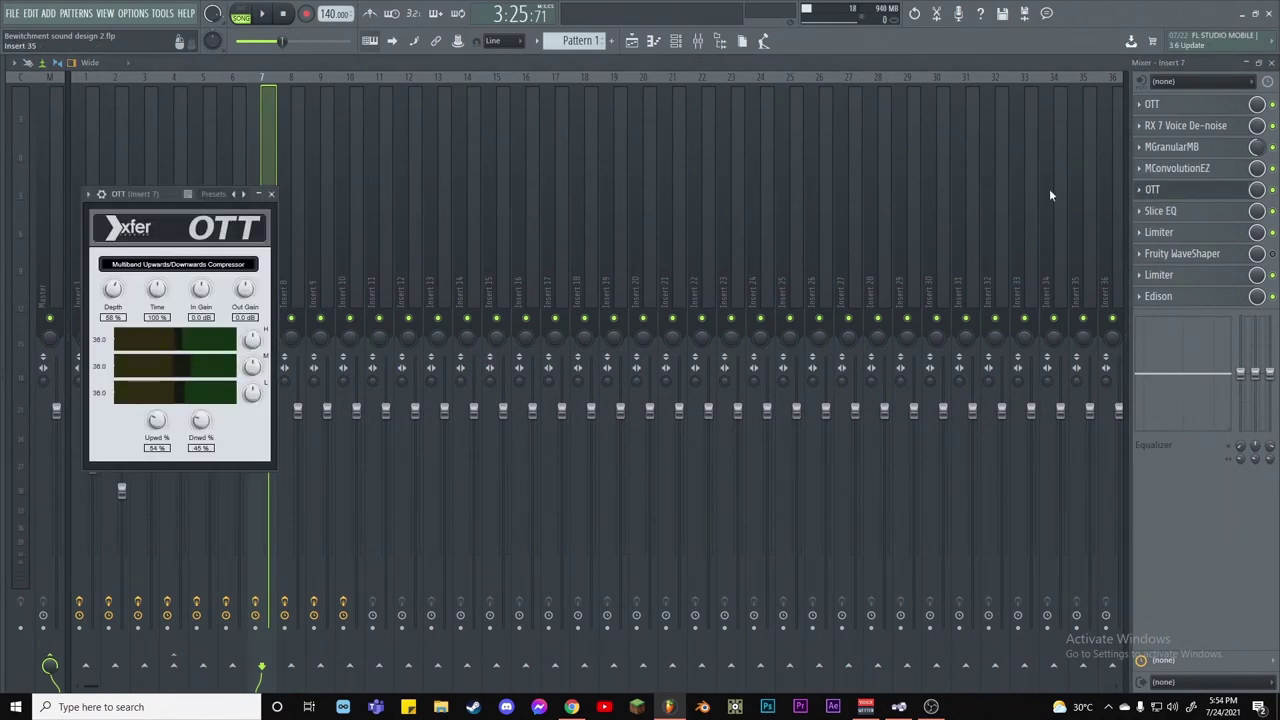
click(271, 193)
click(1171, 146)
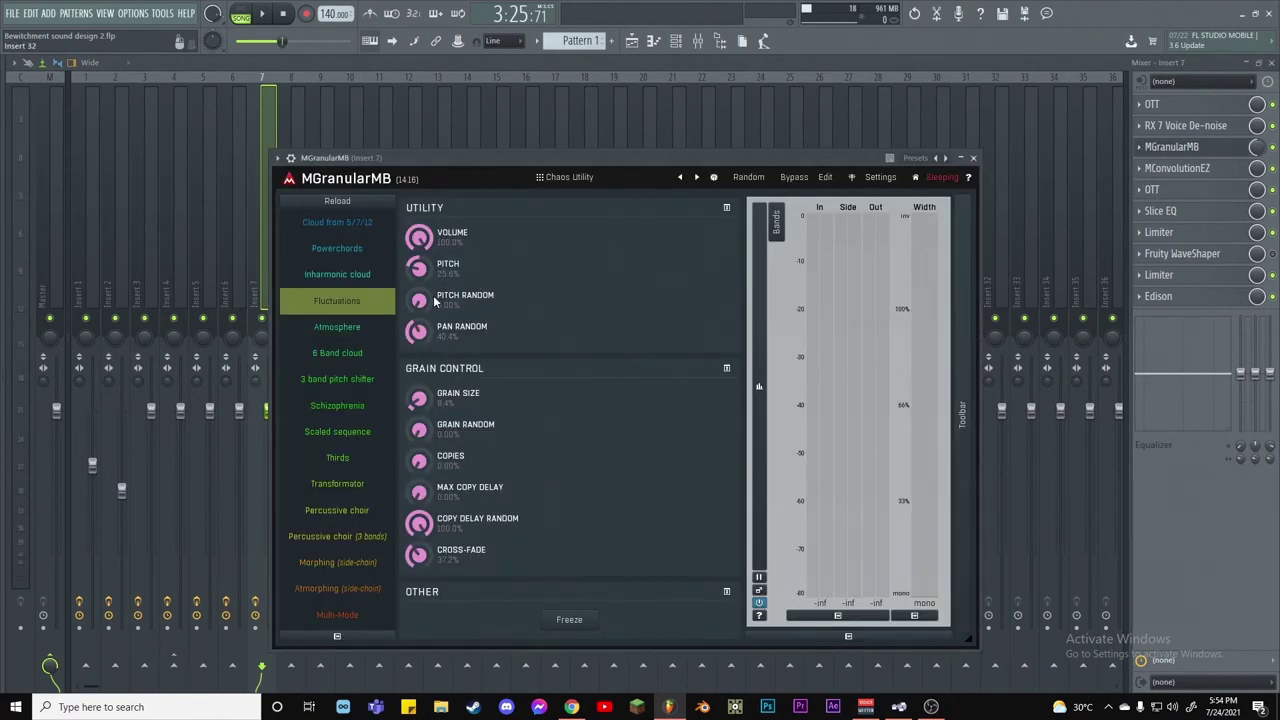
click(973, 158)
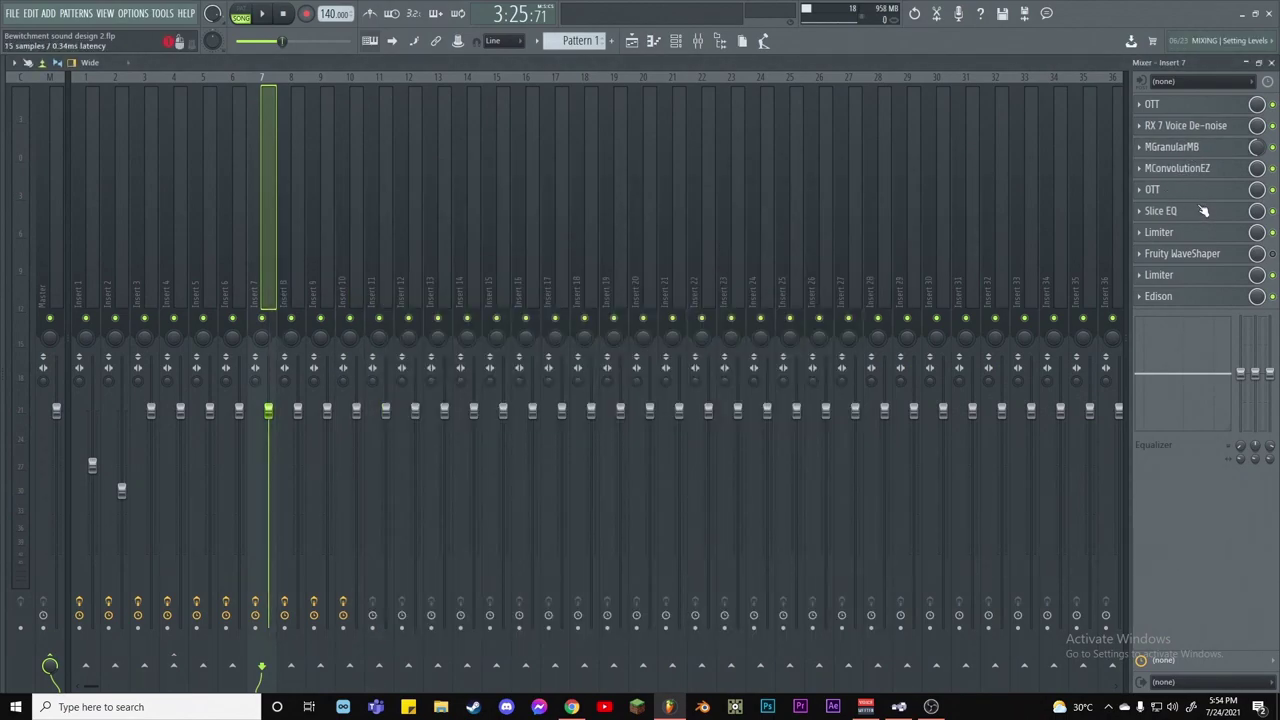
Examine the Slice EQ curve on Insert 7 together with its gain automation clip in the playlist, and close the plugin
click(1165, 211)
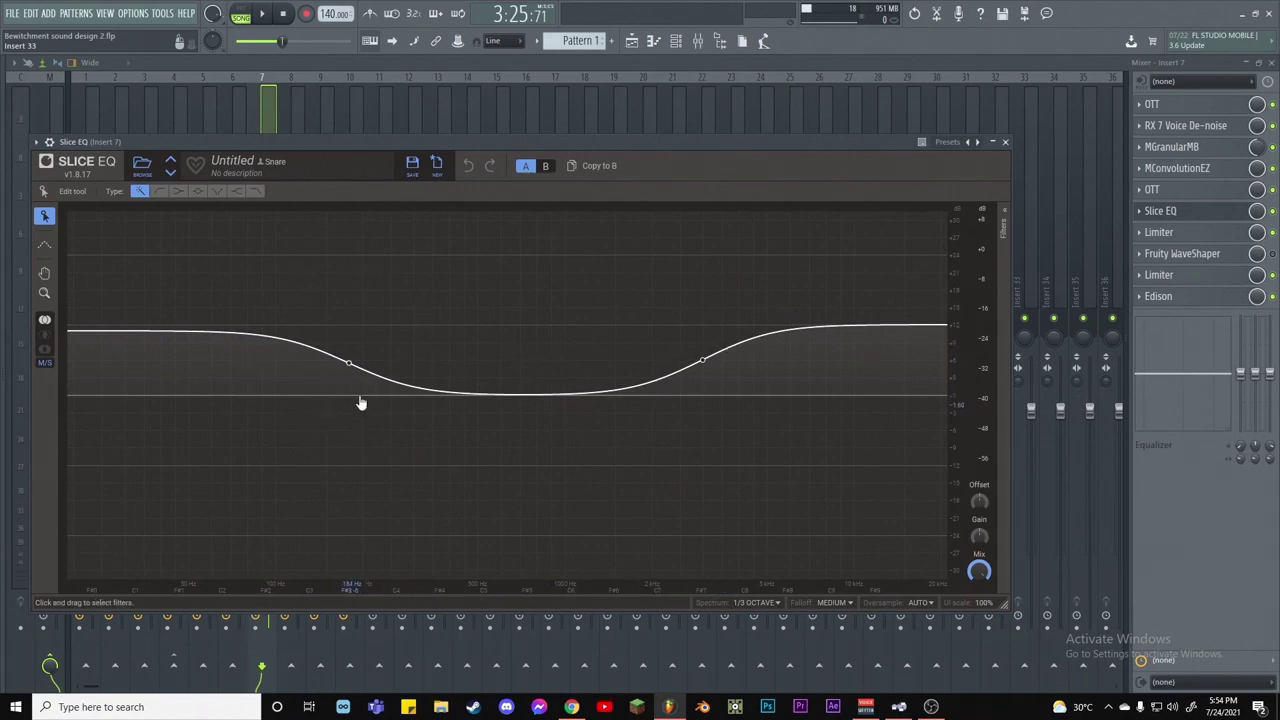
click(1005, 141)
click(1272, 63)
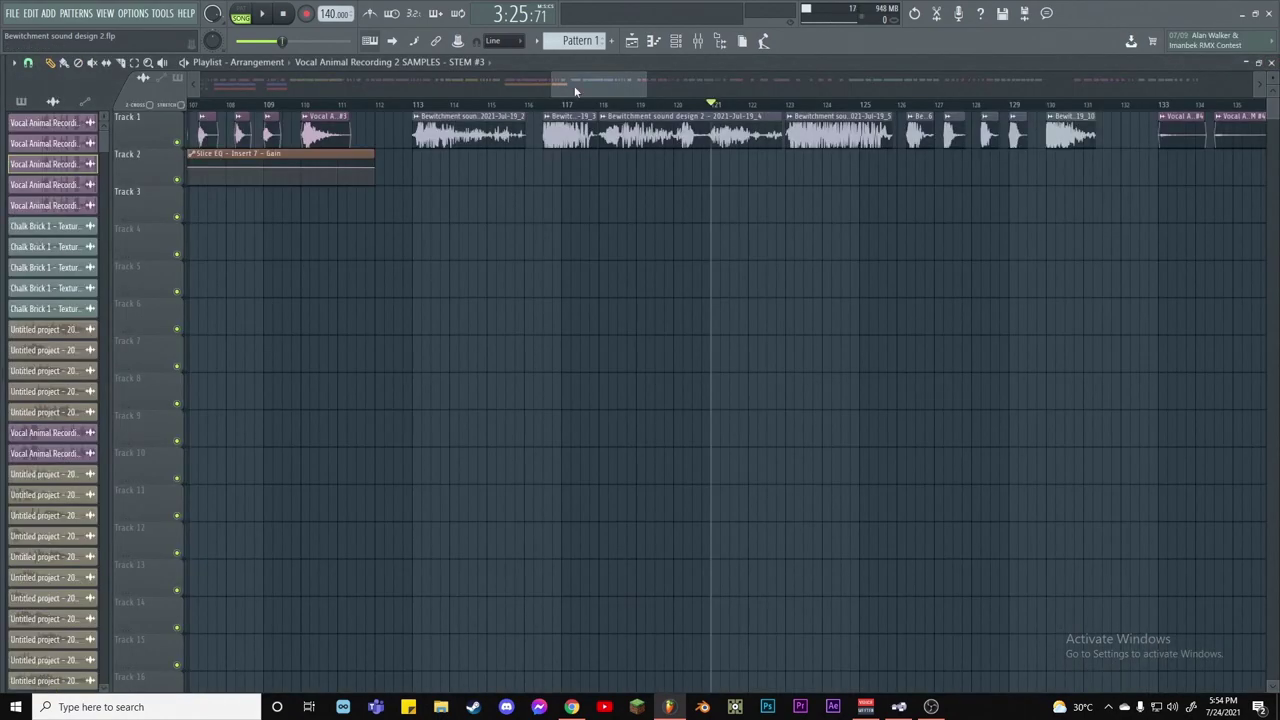
drag(603, 85, 543, 85)
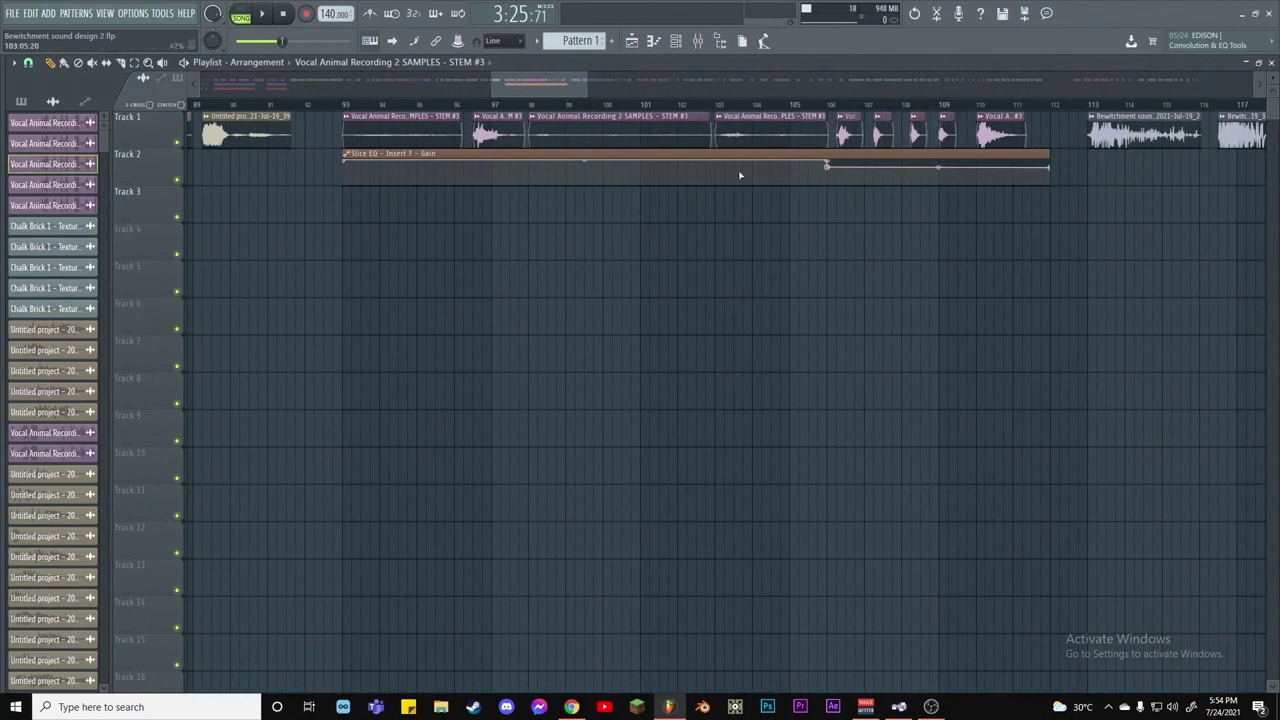
drag(548, 86, 569, 86)
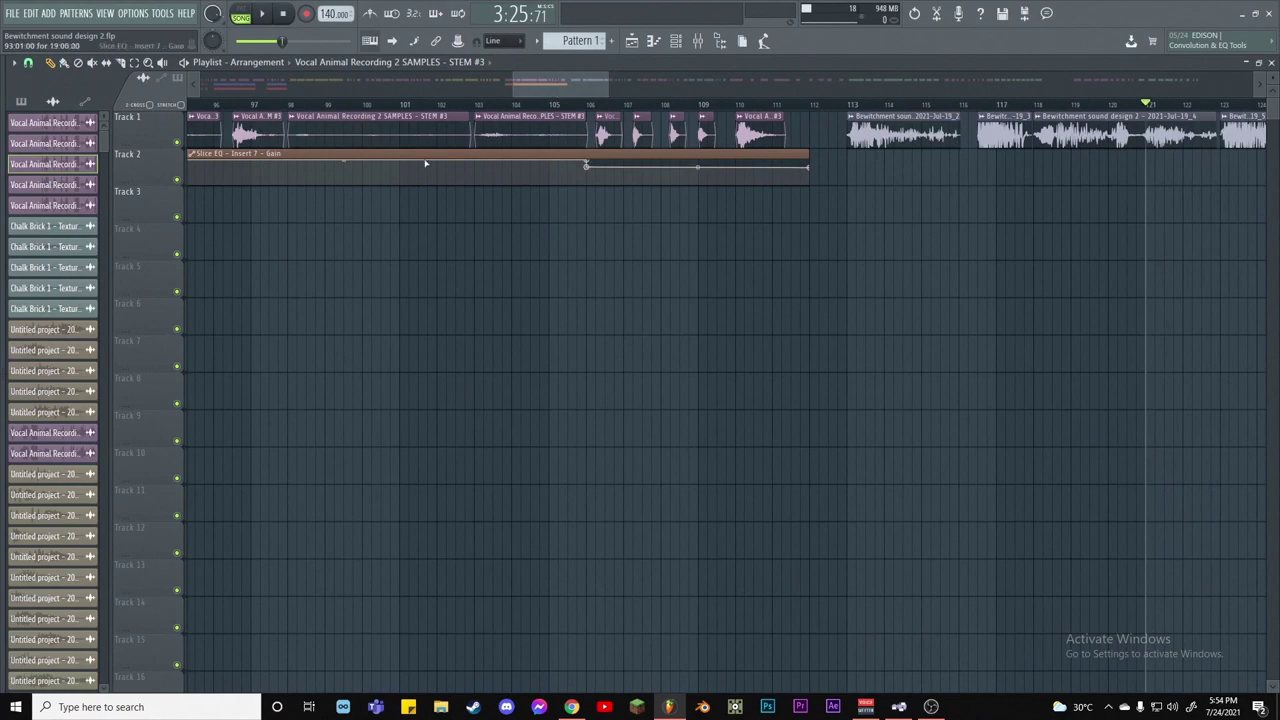
click(699, 47)
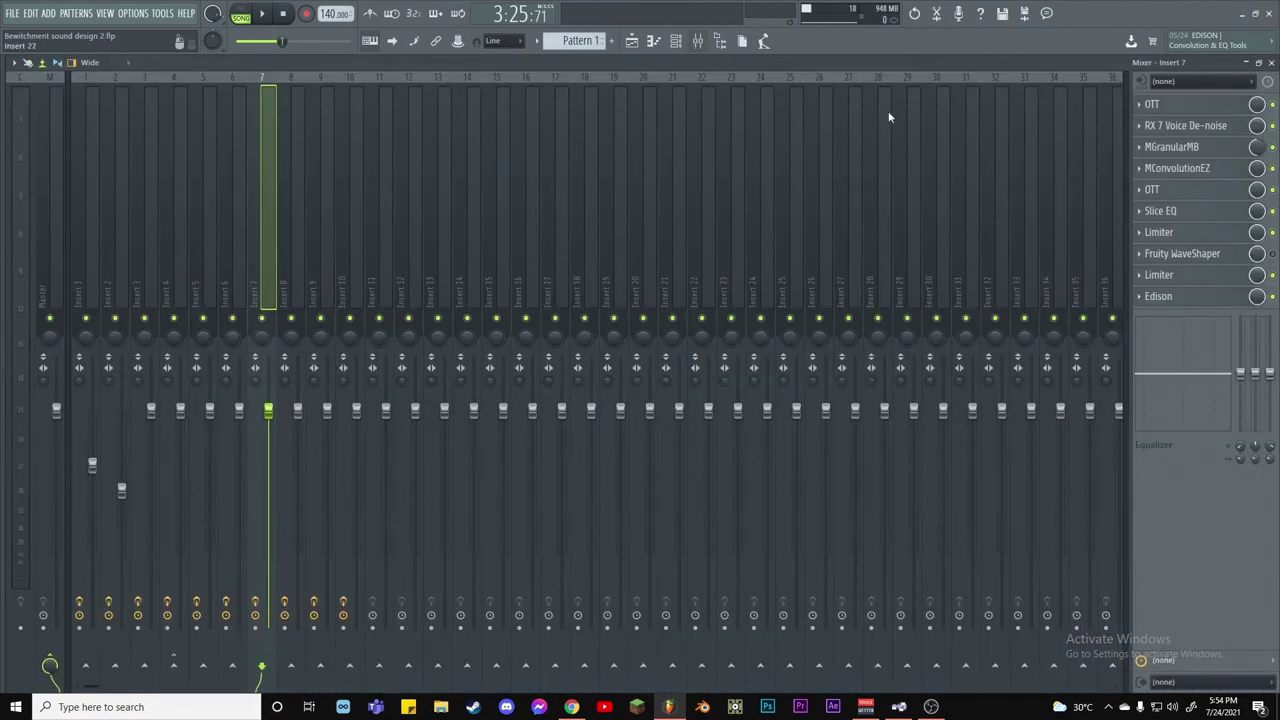
click(1165, 210)
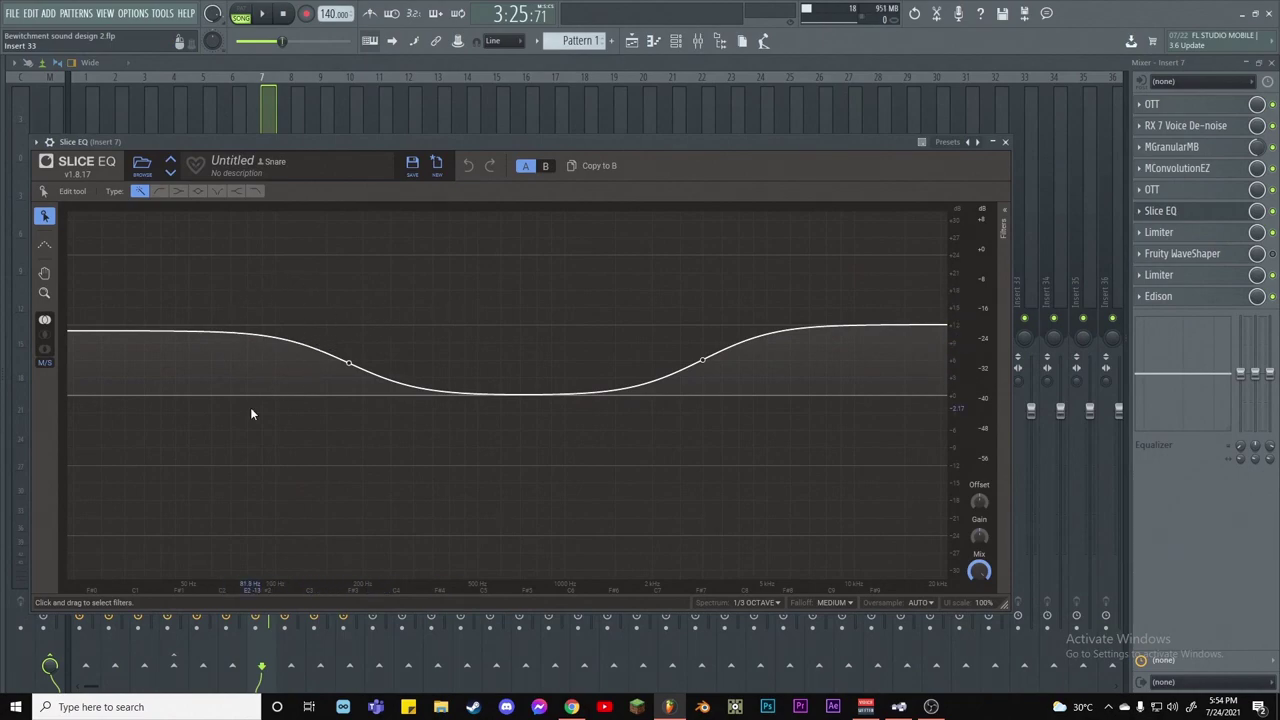
click(1005, 141)
Inspect both Limiters and the Edison recording on Insert 7, closing each plugin
click(1172, 231)
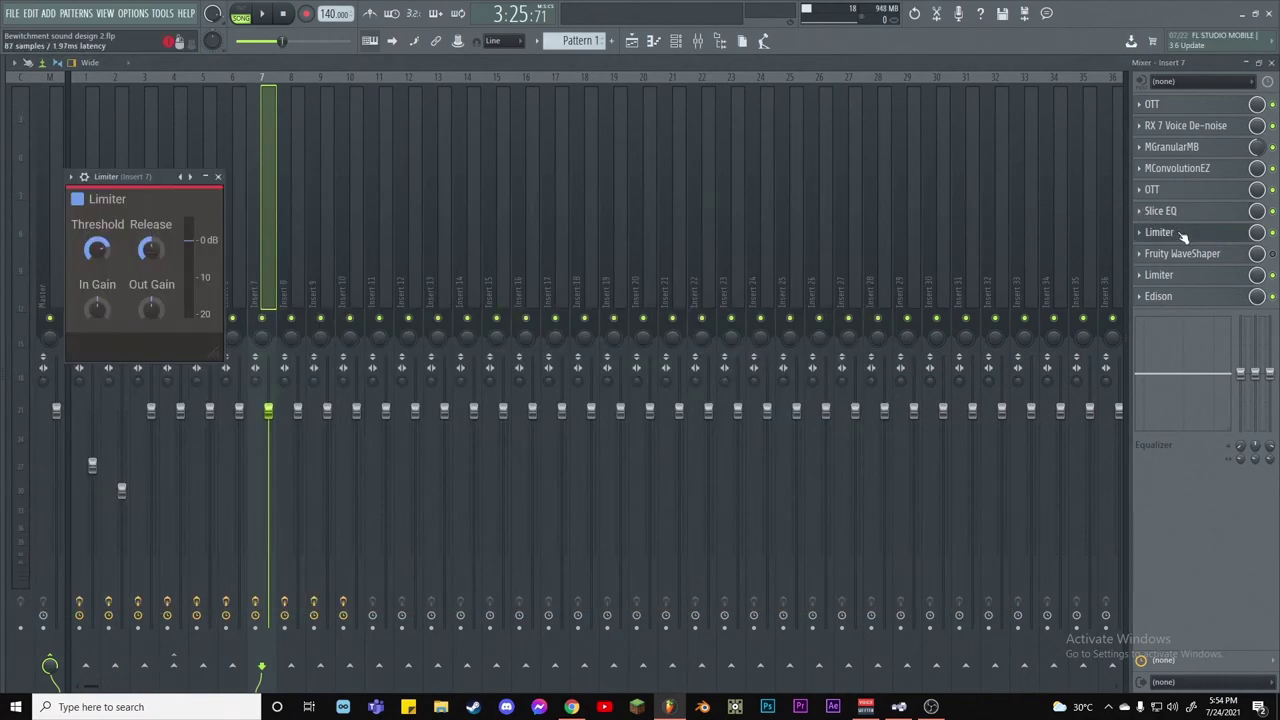
click(219, 177)
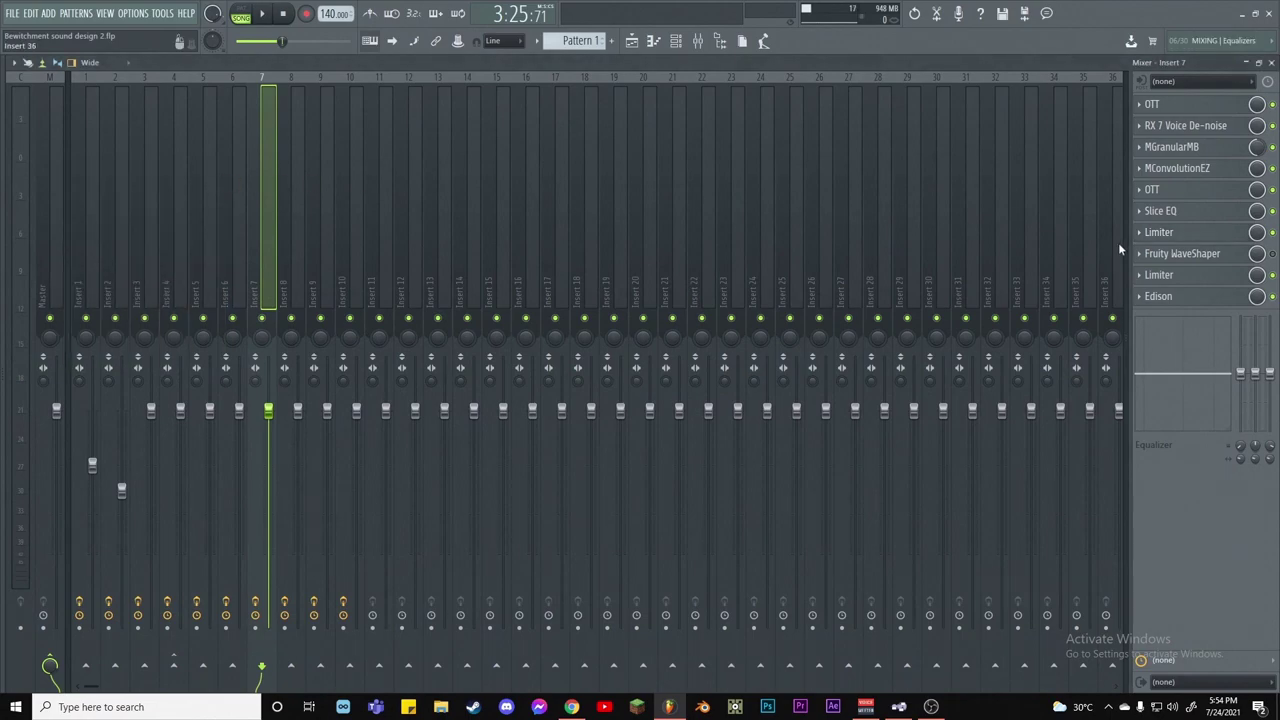
click(1199, 276)
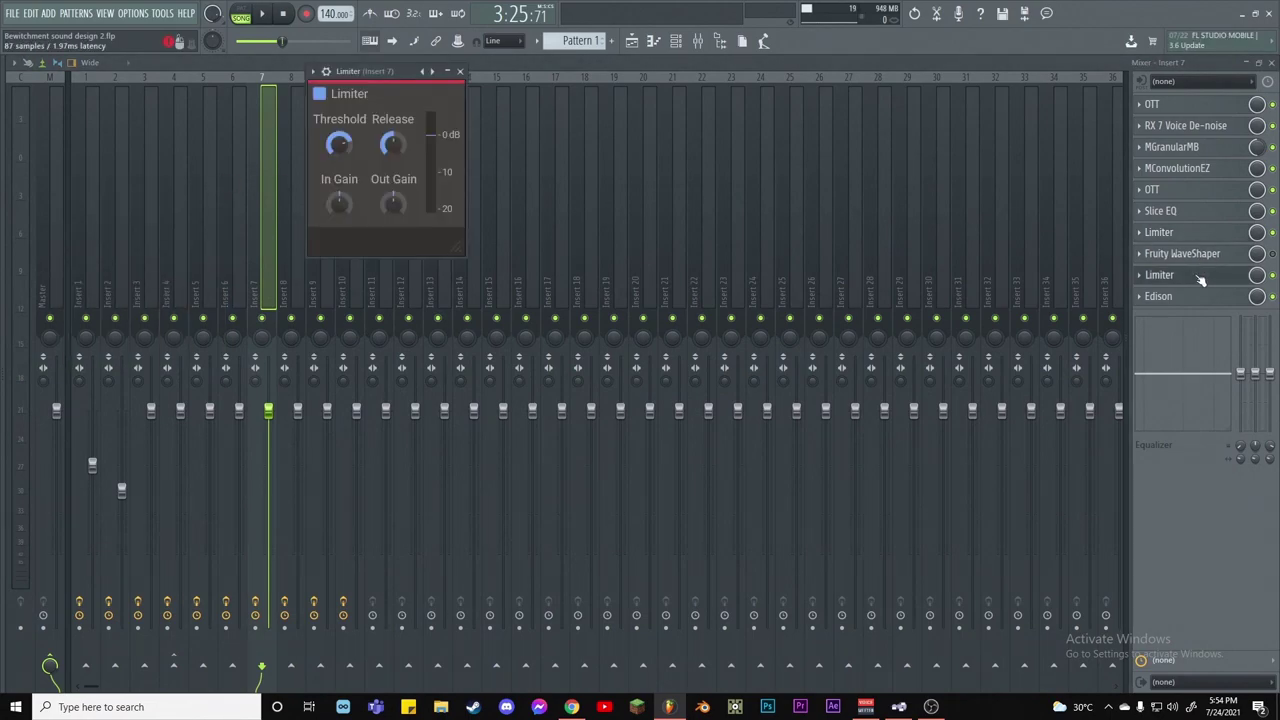
click(1200, 279)
click(1183, 298)
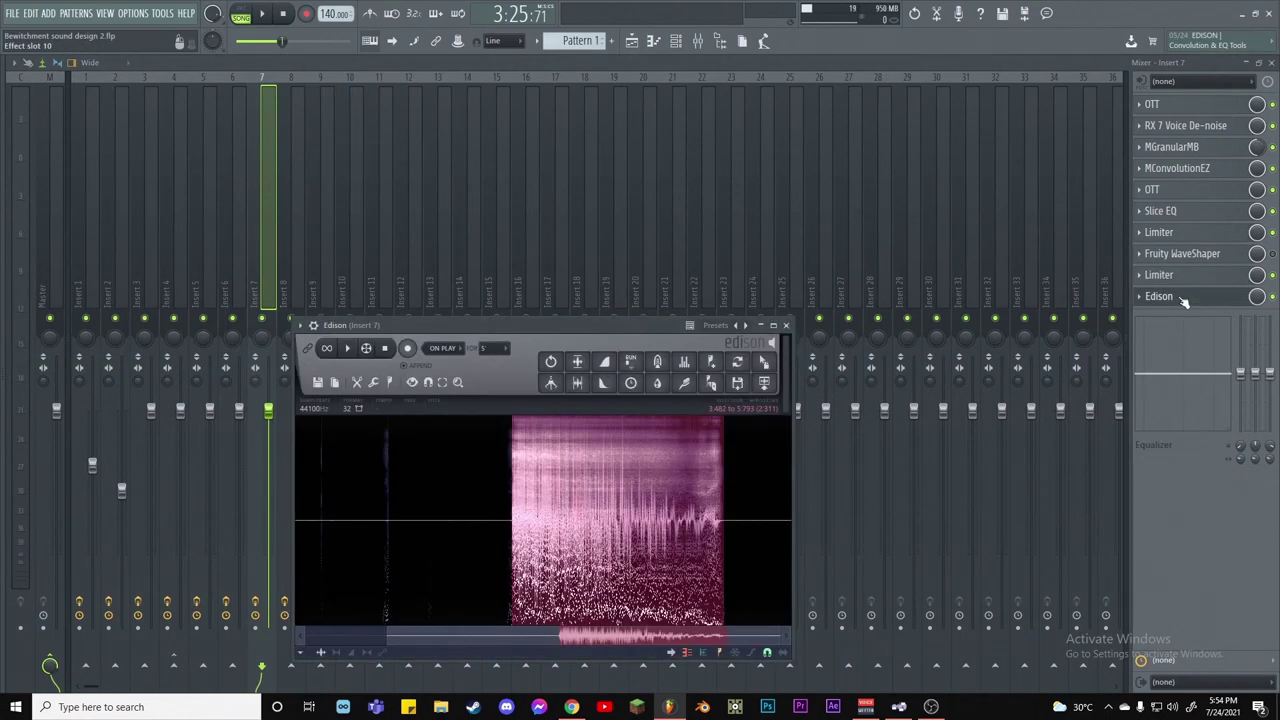
click(1183, 298)
Play the Bewitchment samples in the playlist from bar 126 and again from bar 130
key(F5)
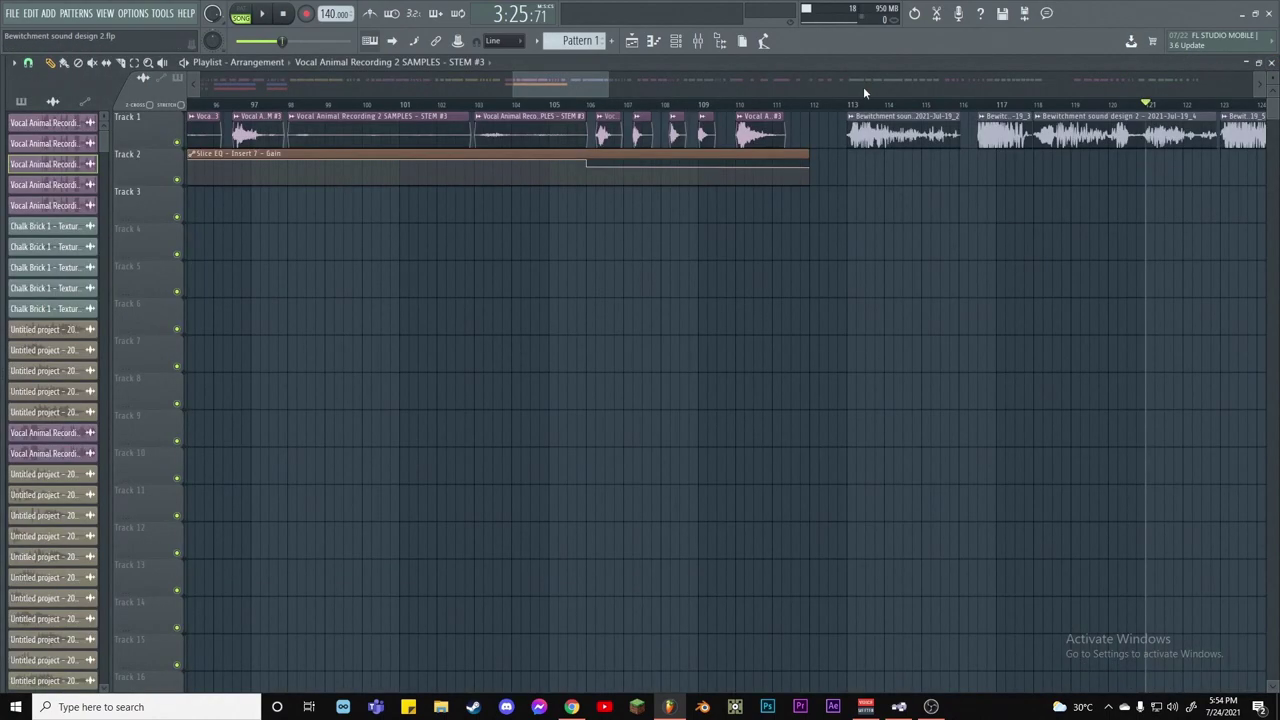
scroll(863, 86, right, 5)
click(780, 104)
key(space)
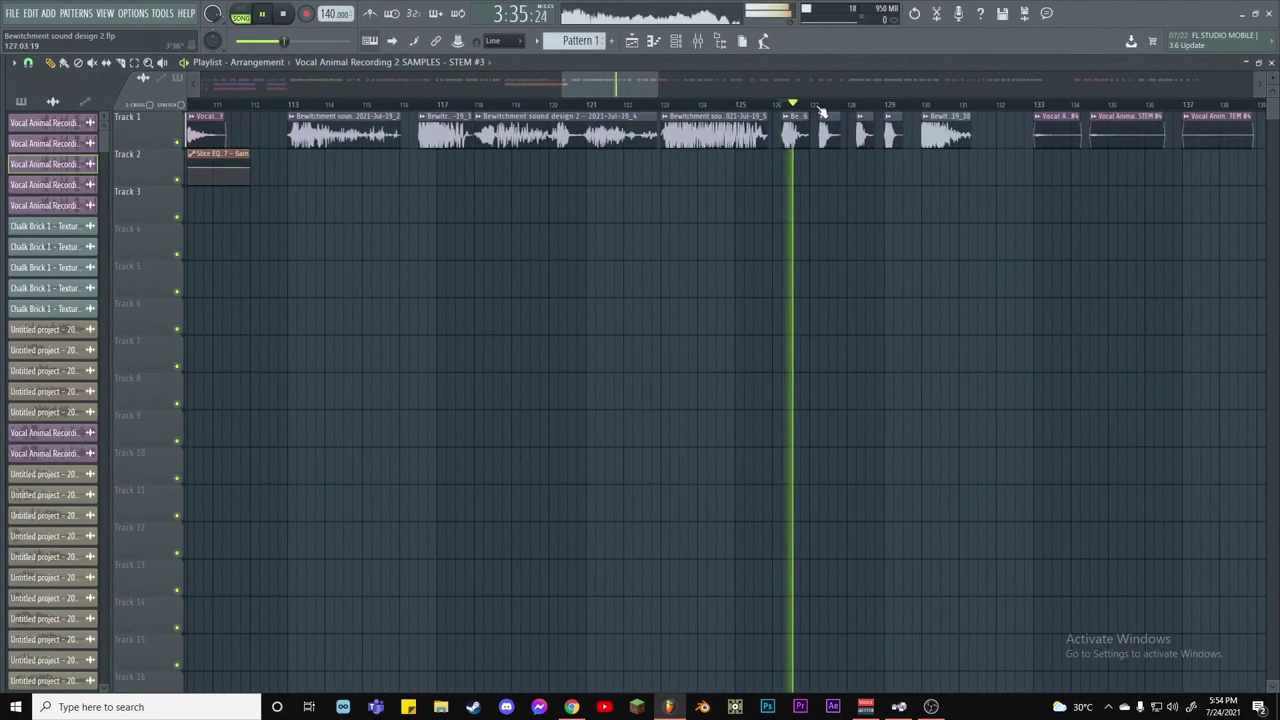
drag(820, 110, 928, 102)
scroll(925, 82, right, 5)
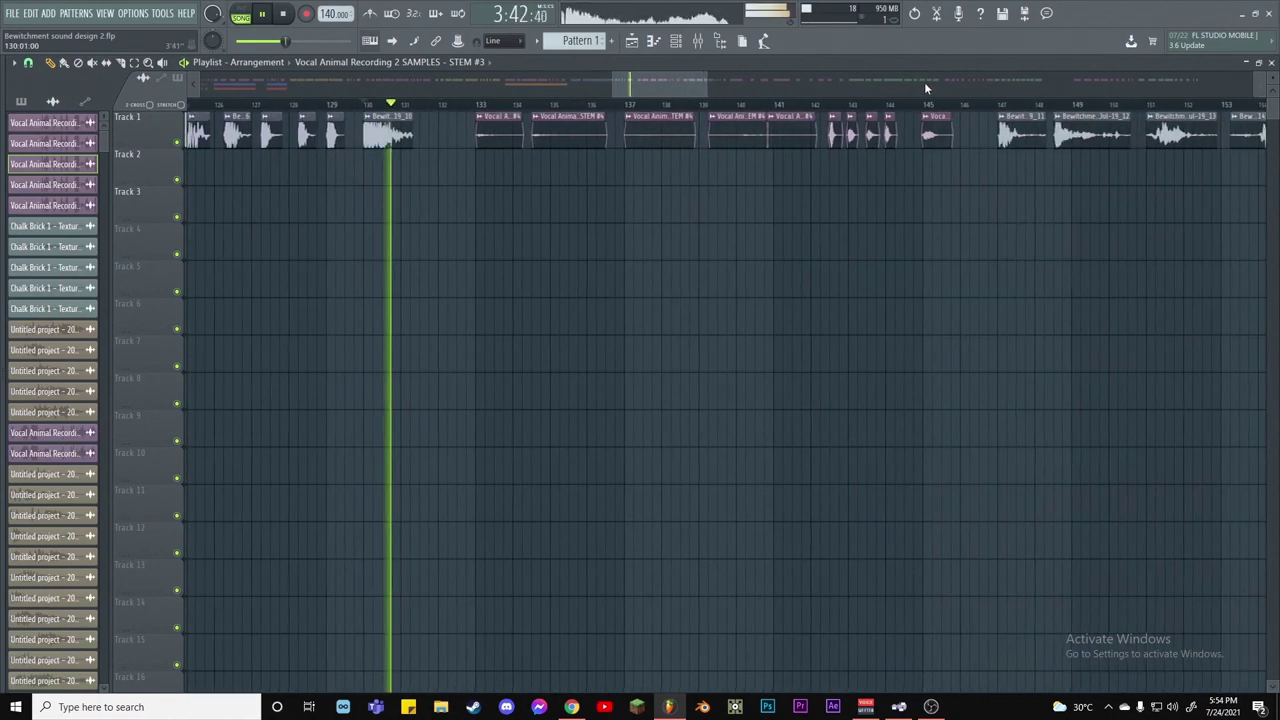
key(space)
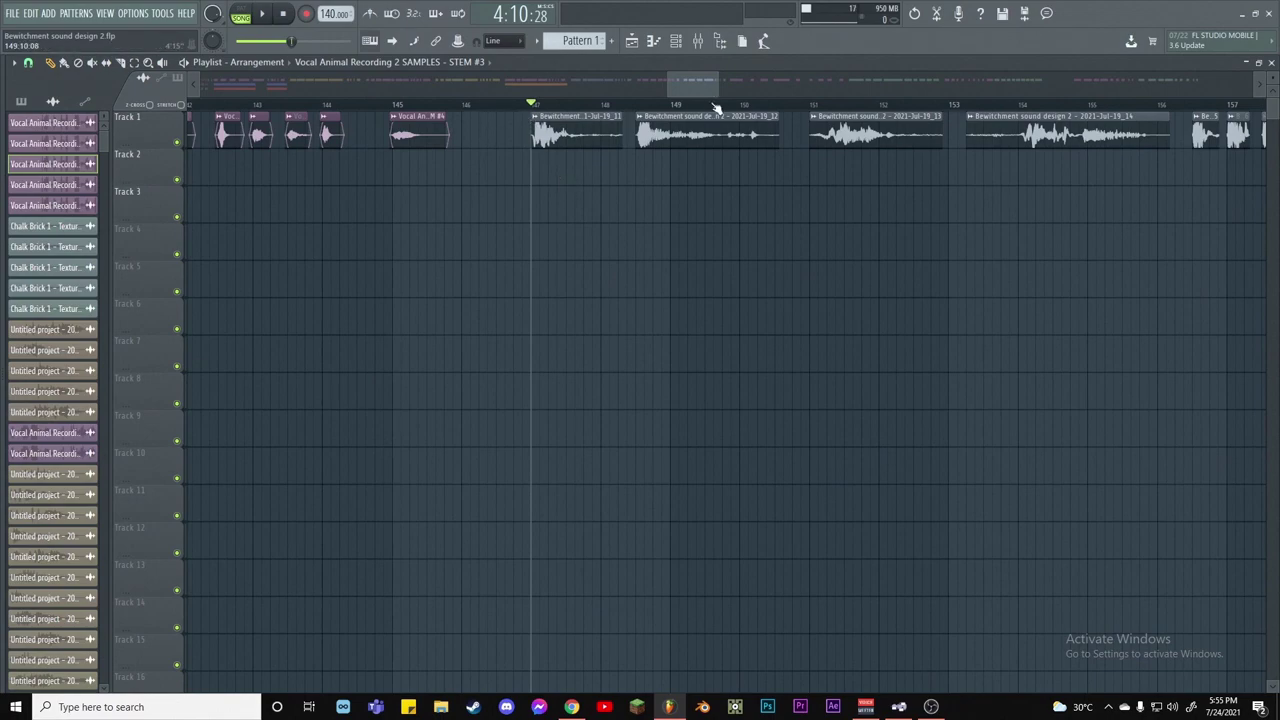
Inspect the channel settings of the Bewitchment sample at bar 147, and close them
scroll(716, 107, down, 3)
scroll(716, 107, up, 2)
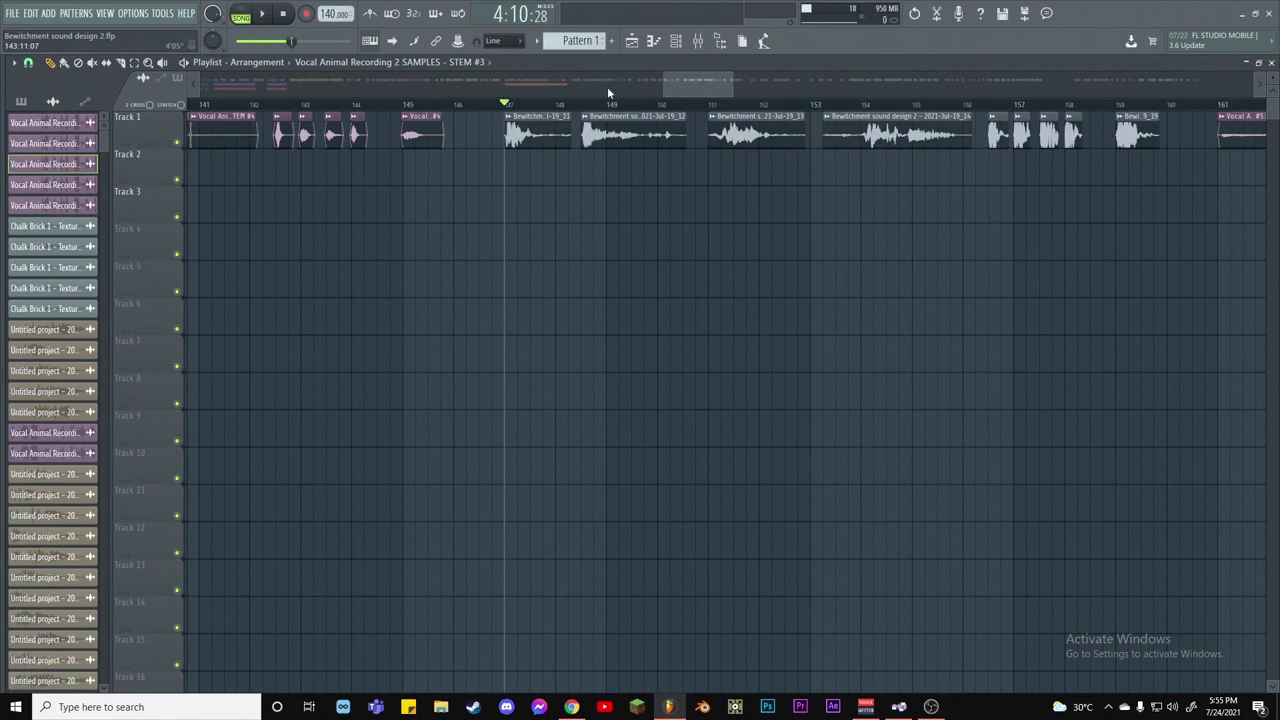
scroll(607, 86, left, 3)
scroll(593, 106, down, 2)
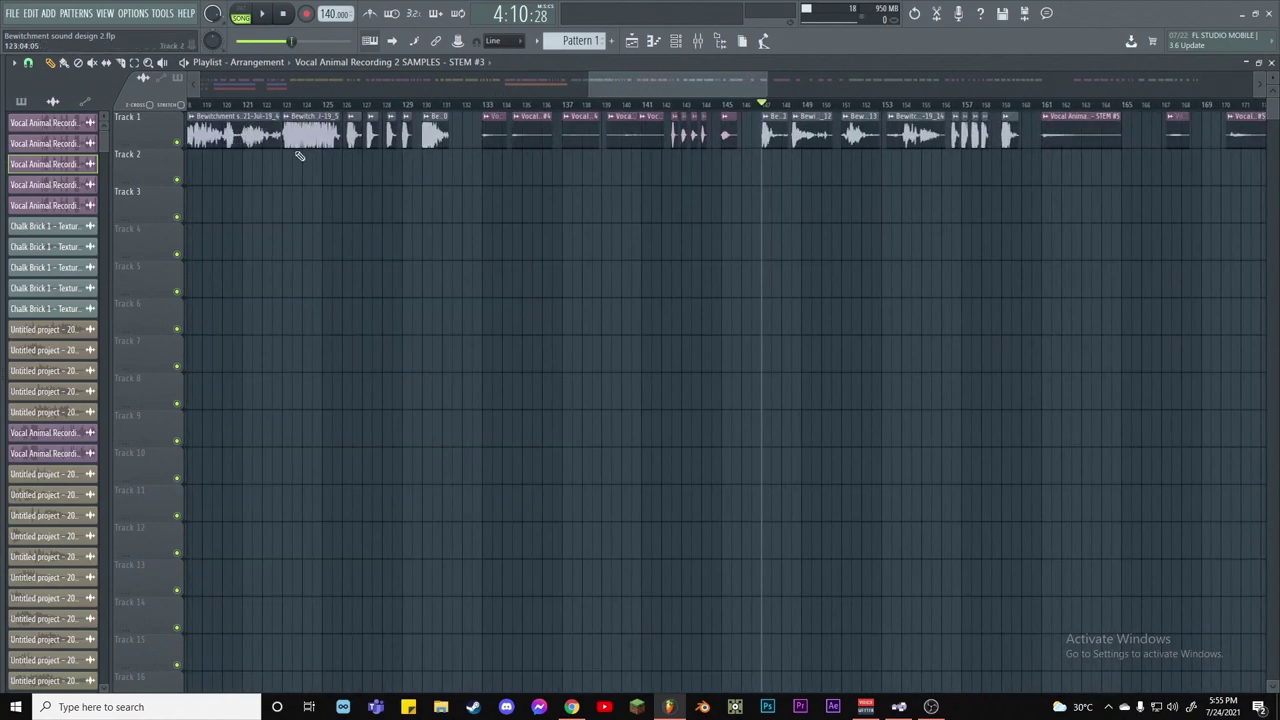
scroll(663, 108, down, 2)
scroll(697, 100, up, 4)
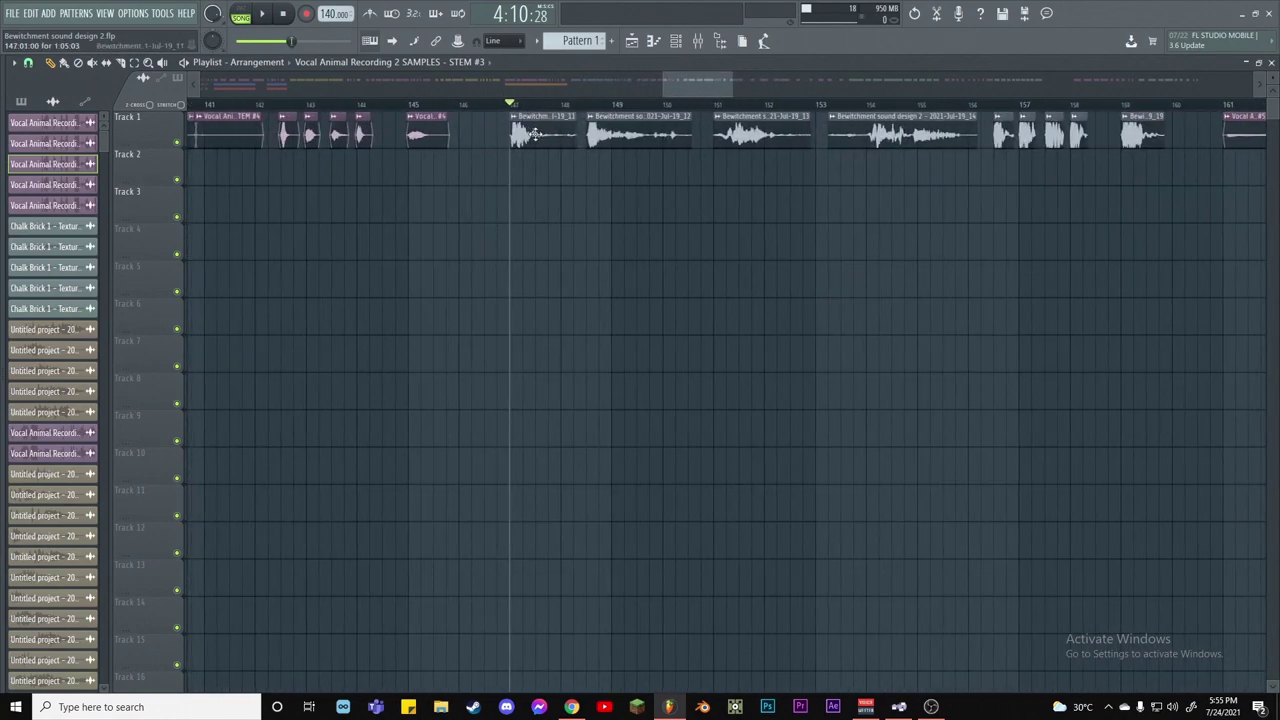
click(535, 135)
double_click(535, 135)
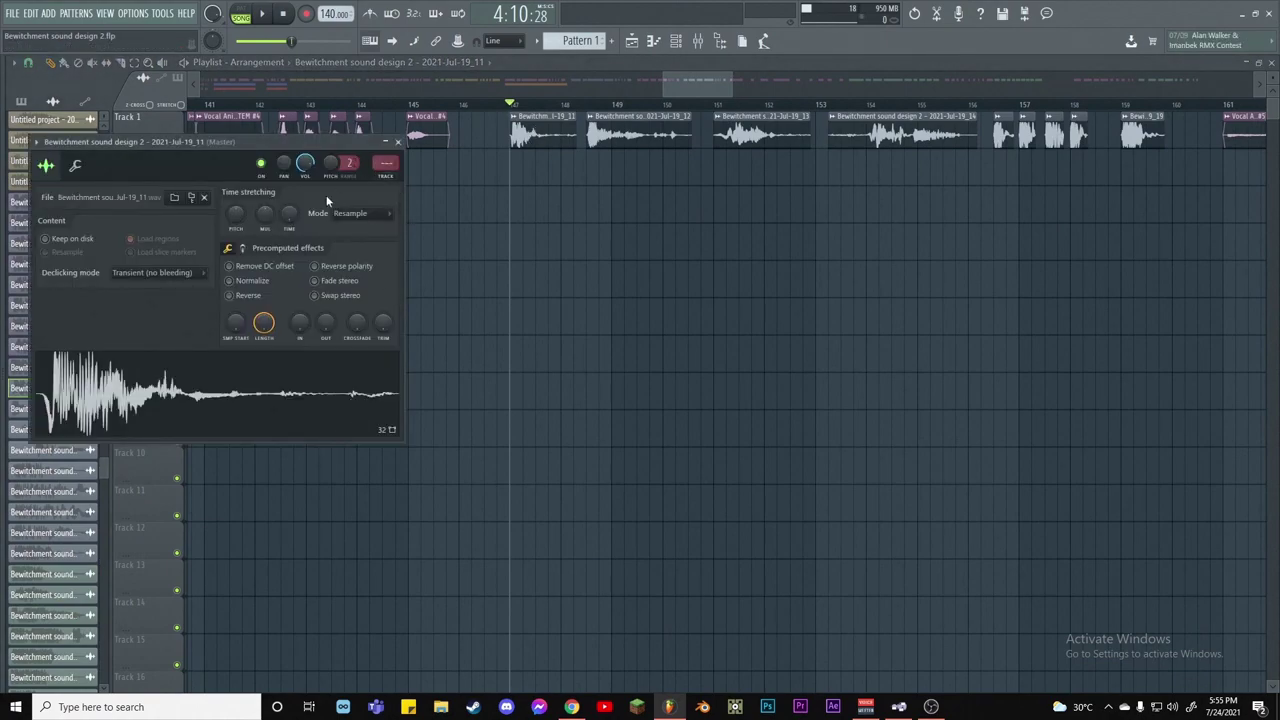
click(397, 141)
Inspect the channel settings of the Vocal Animal Recording 2 STEM #4 clip near bar 145, including its pitch range and mixer track
double_click(430, 130)
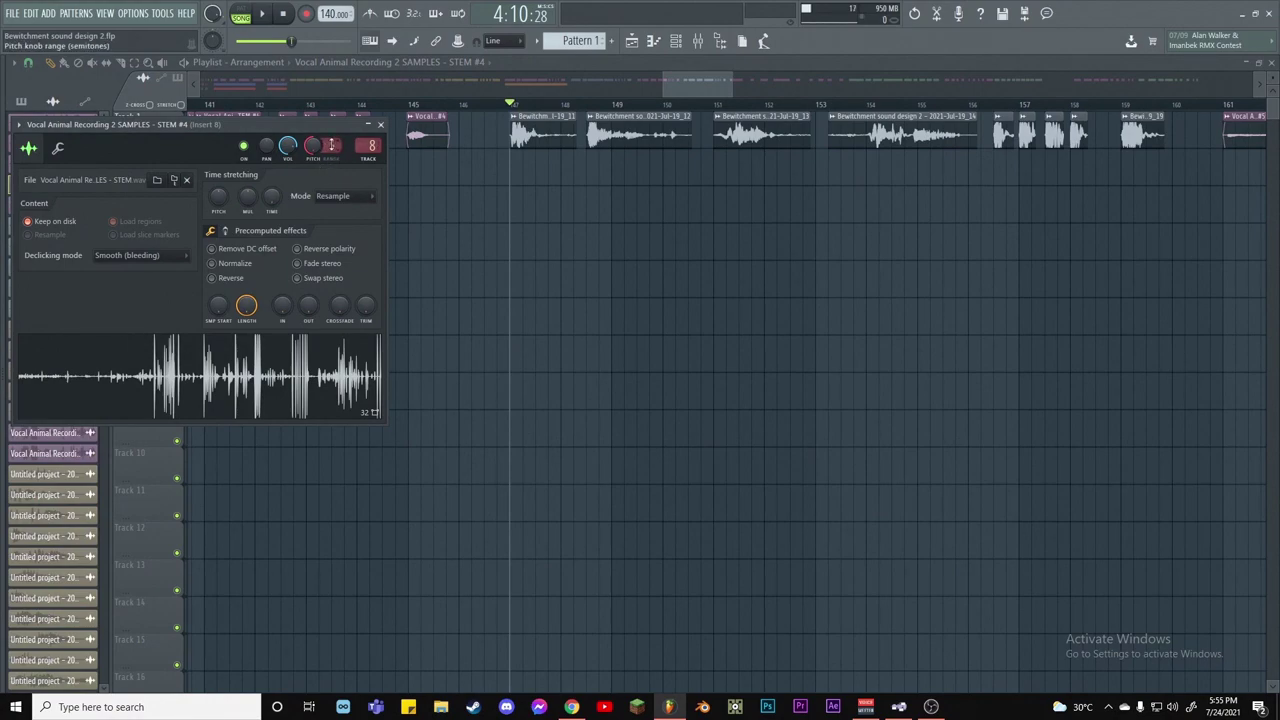
click(381, 126)
double_click(433, 127)
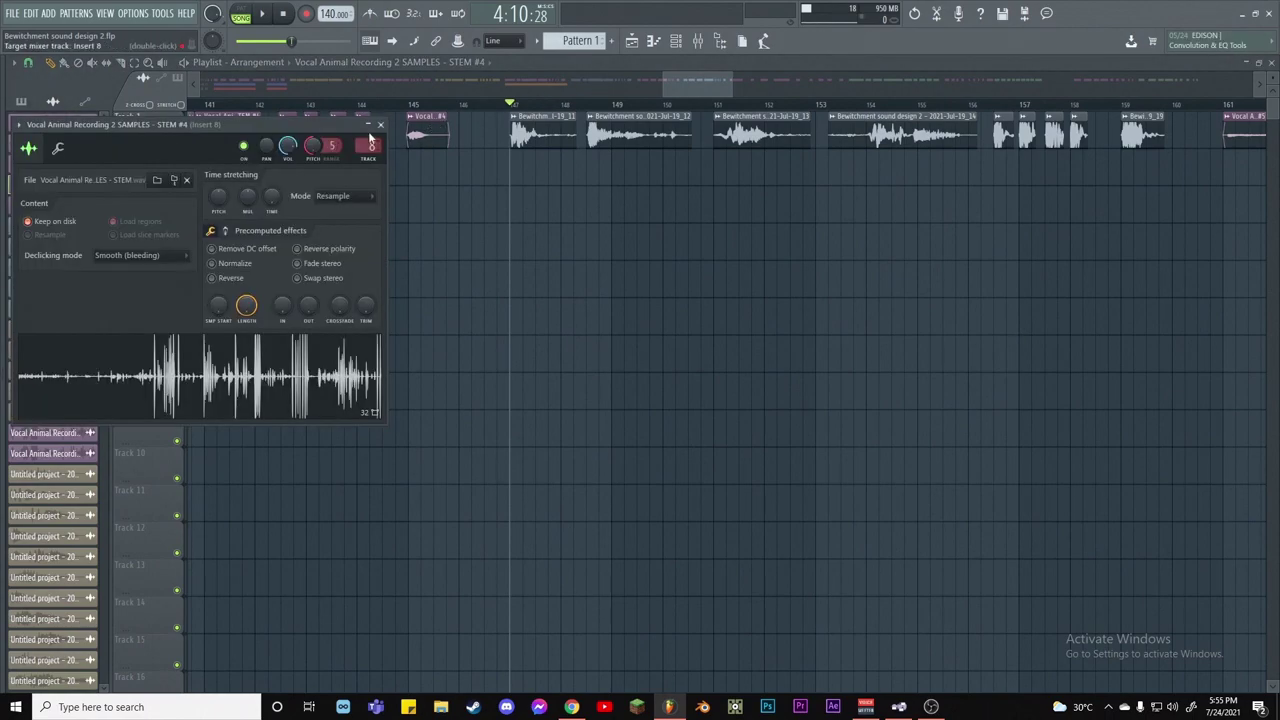
key(Escape)
Glance at the first OTT on mixer Insert 8, and browse MConvolutionEZ's Sound design impulse responses, closing both plugins
key(F9)
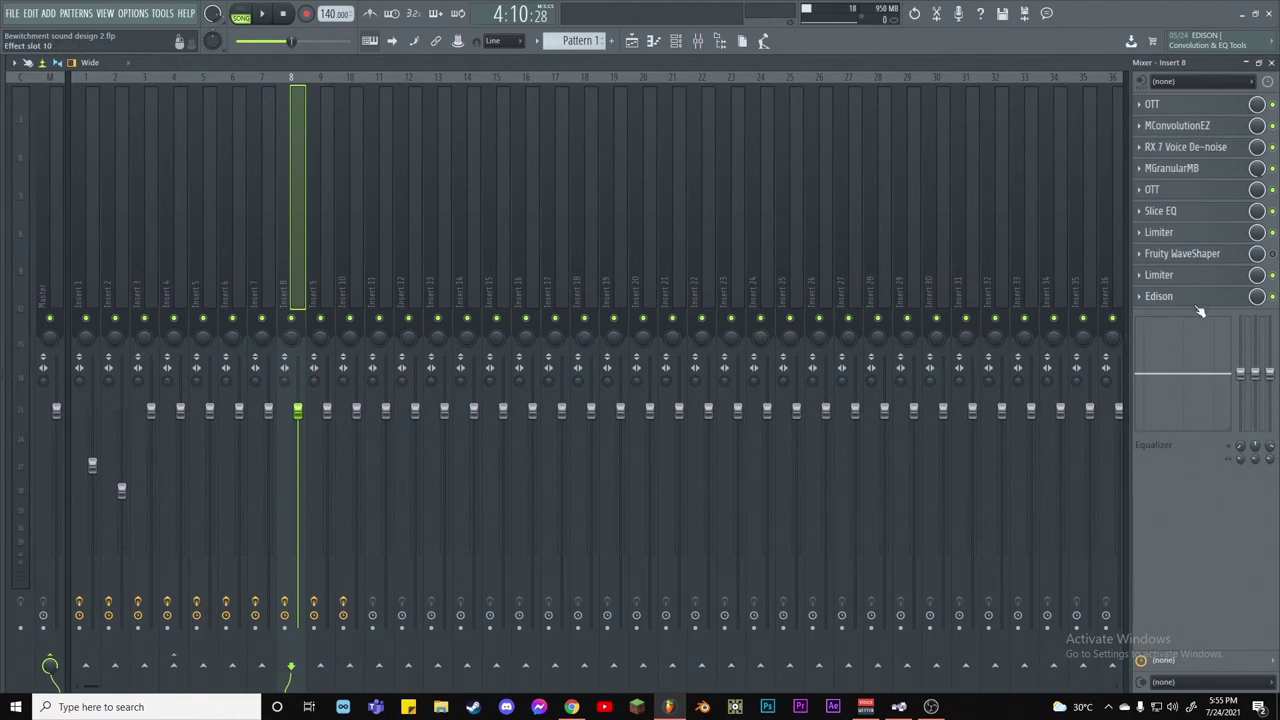
click(1183, 110)
click(1183, 110)
click(1186, 125)
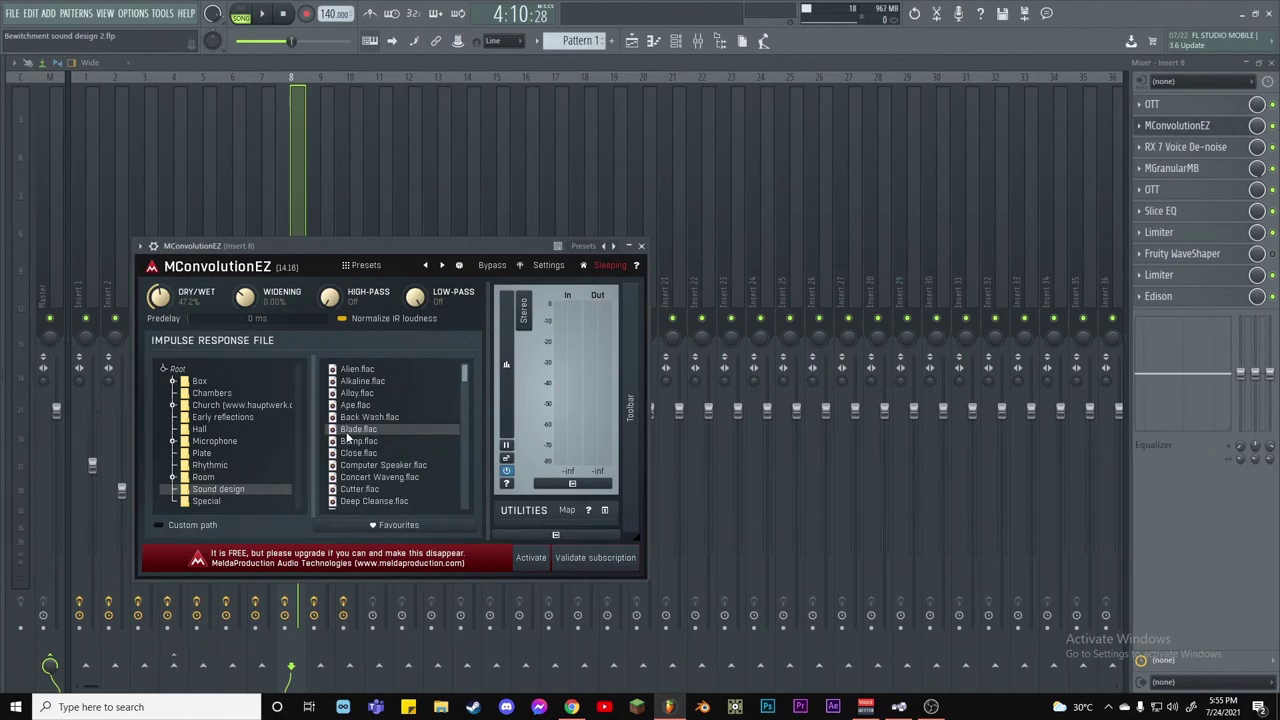
scroll(470, 372, down, 3)
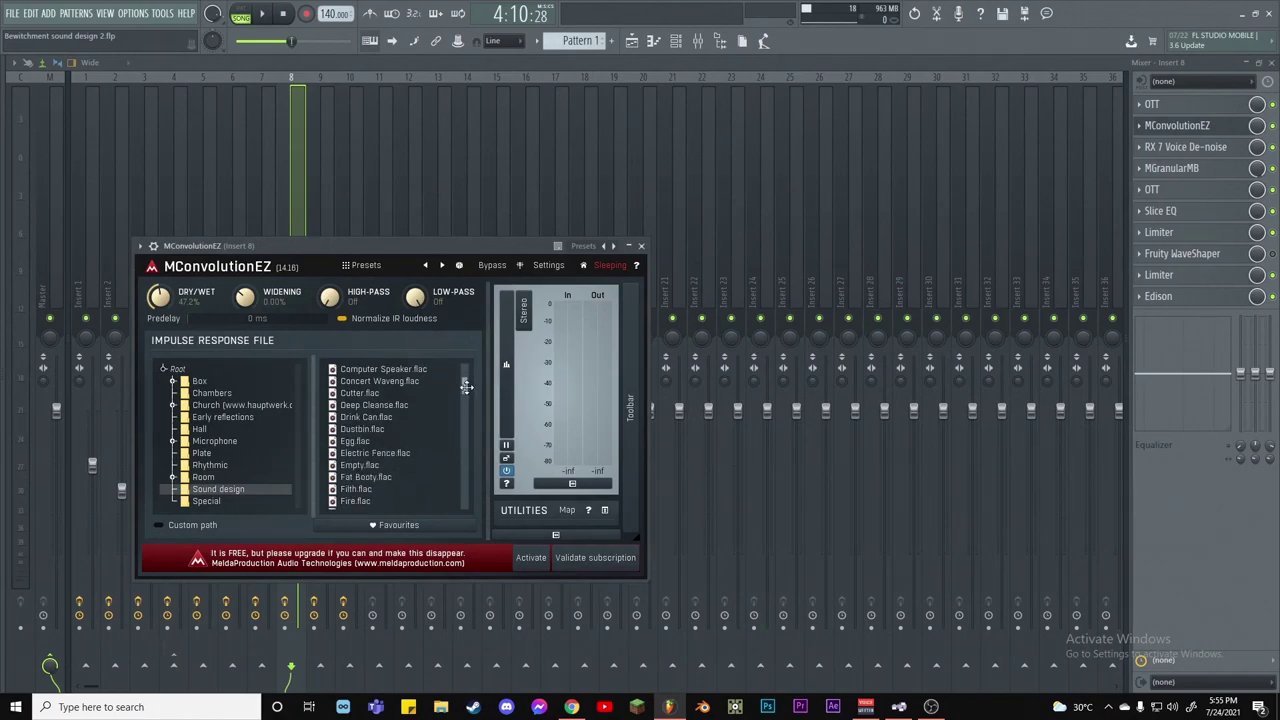
scroll(470, 372, up, 3)
click(641, 246)
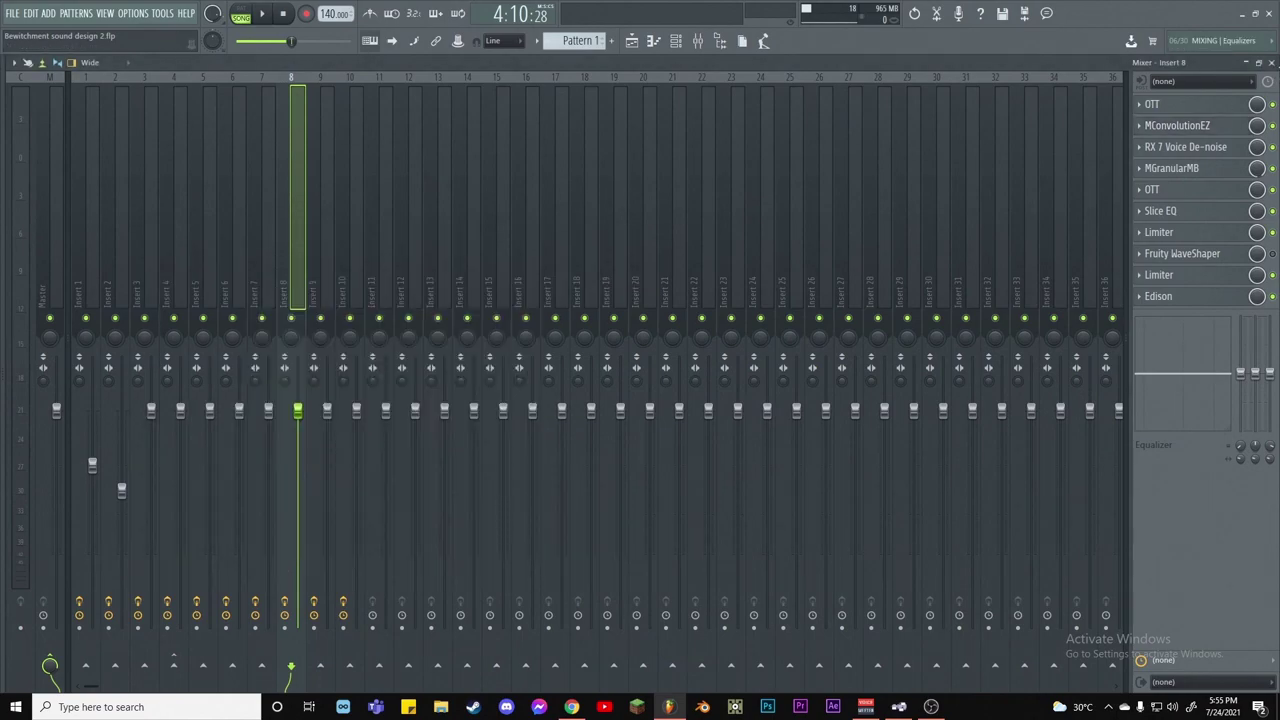
Play the Bewitchment samples in the playlist from bar 147, bar 151 and bar 159
click(1270, 62)
key(space)
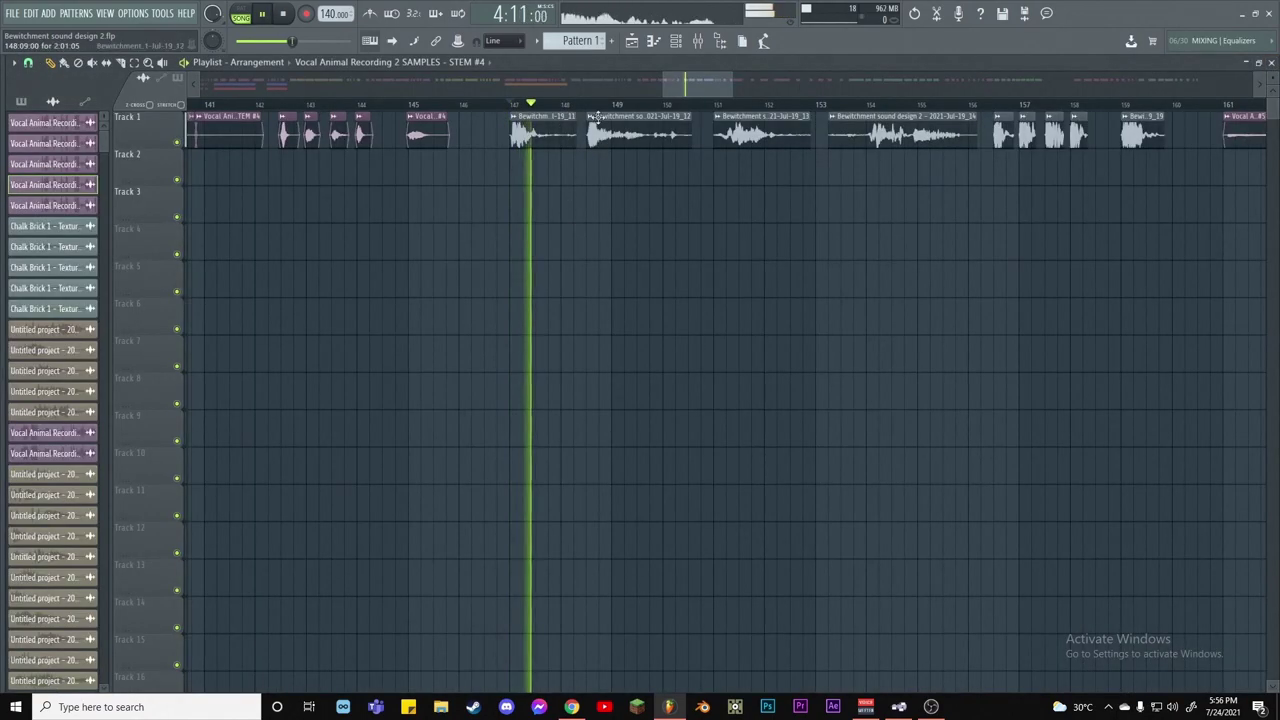
click(716, 104)
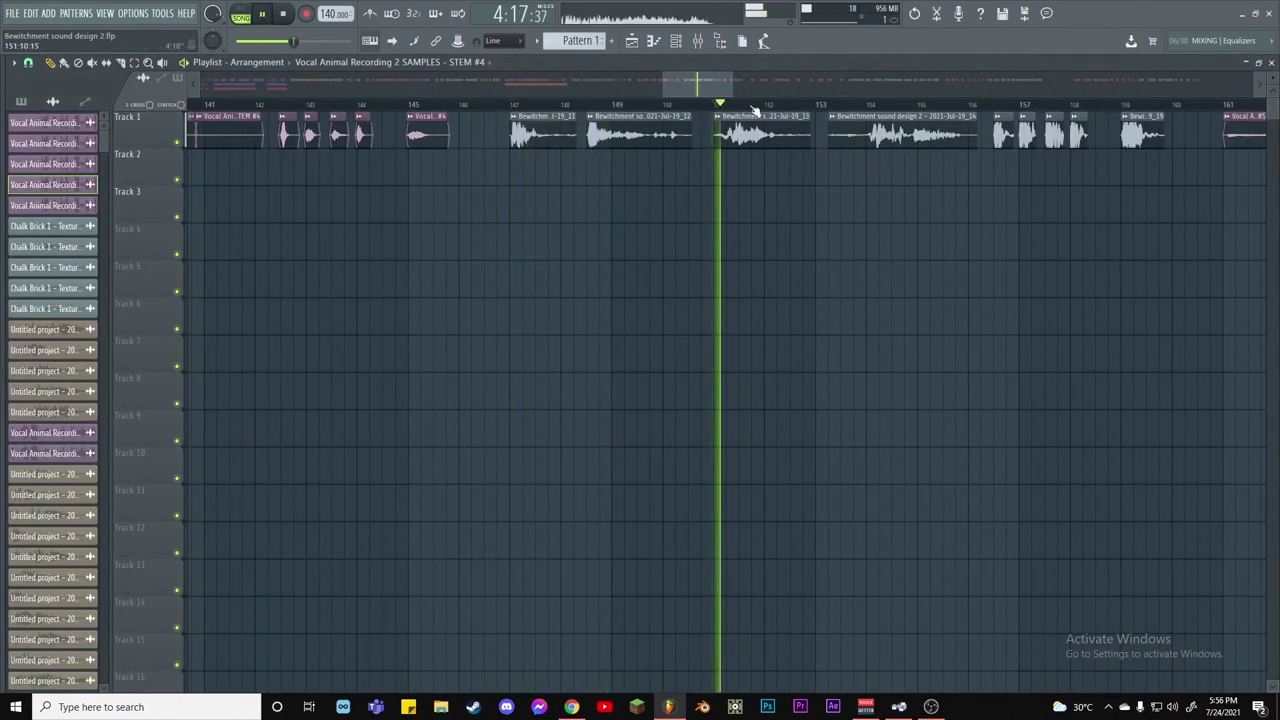
scroll(824, 85, right, 5)
key(space)
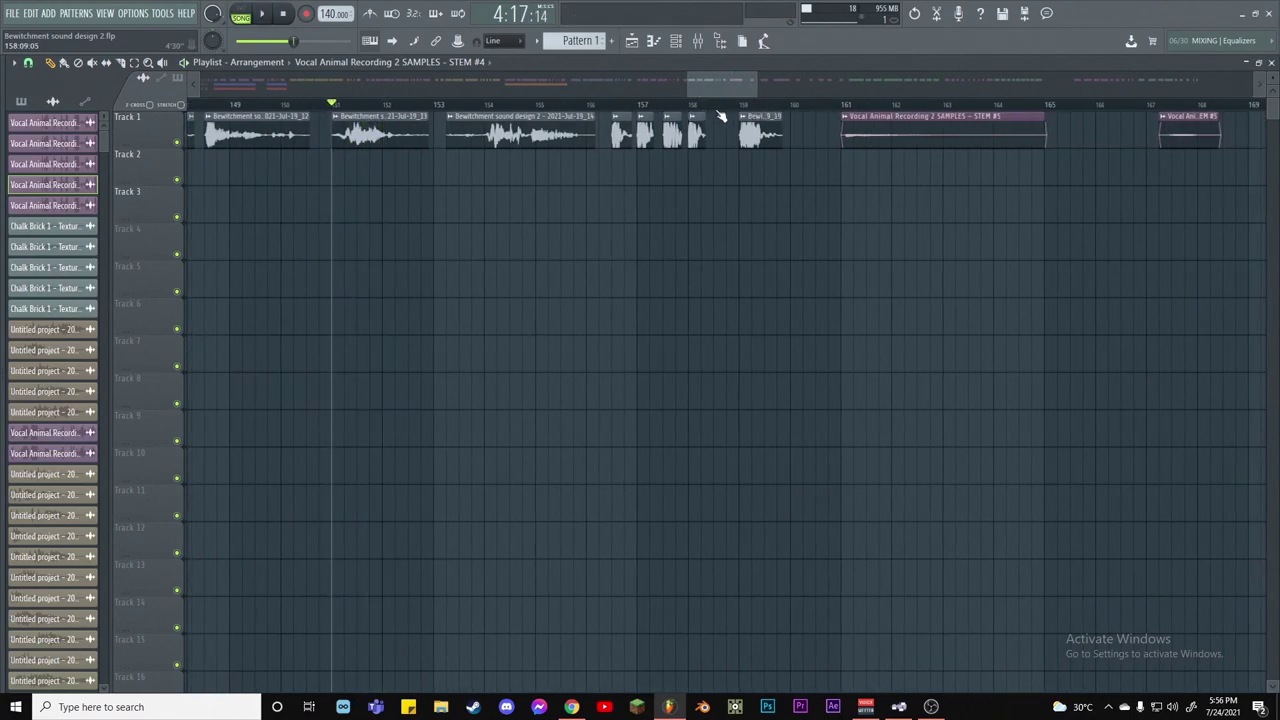
click(740, 105)
key(space)
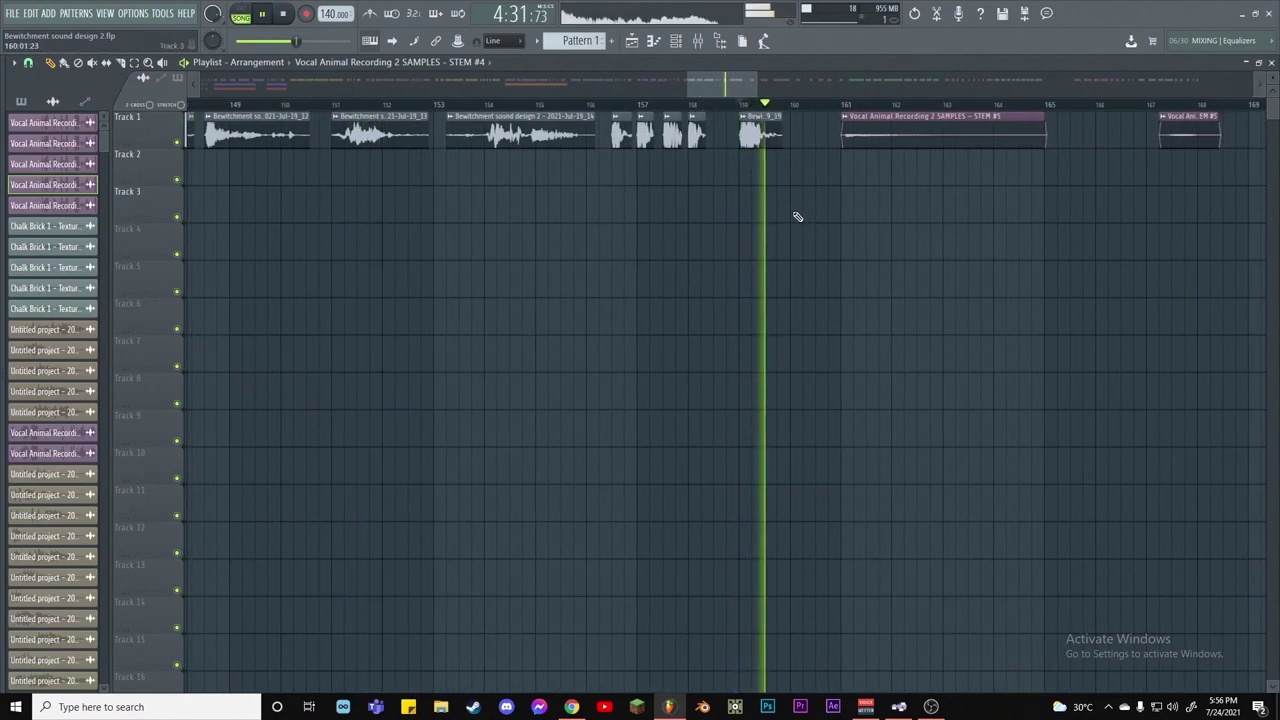
key(space)
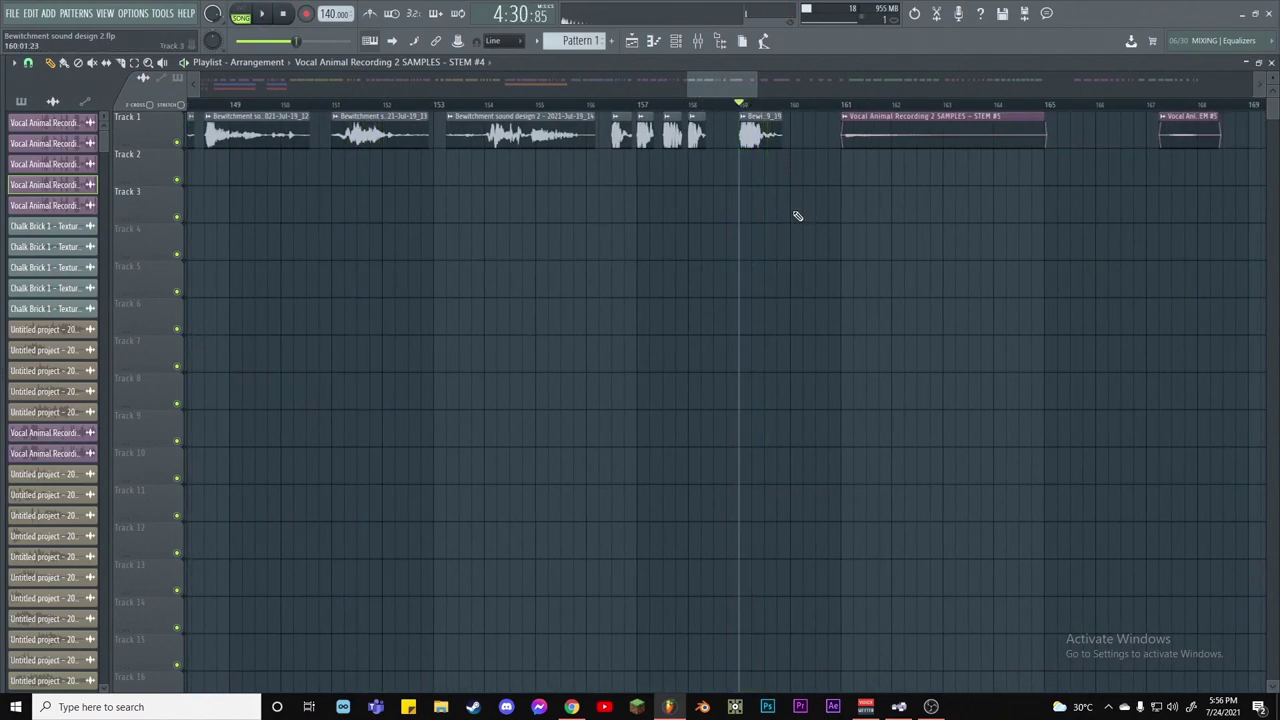
Review the Sound design impulse responses in MConvolutionEZ on mixer Insert 8, and close the plugin
click(707, 50)
click(1177, 127)
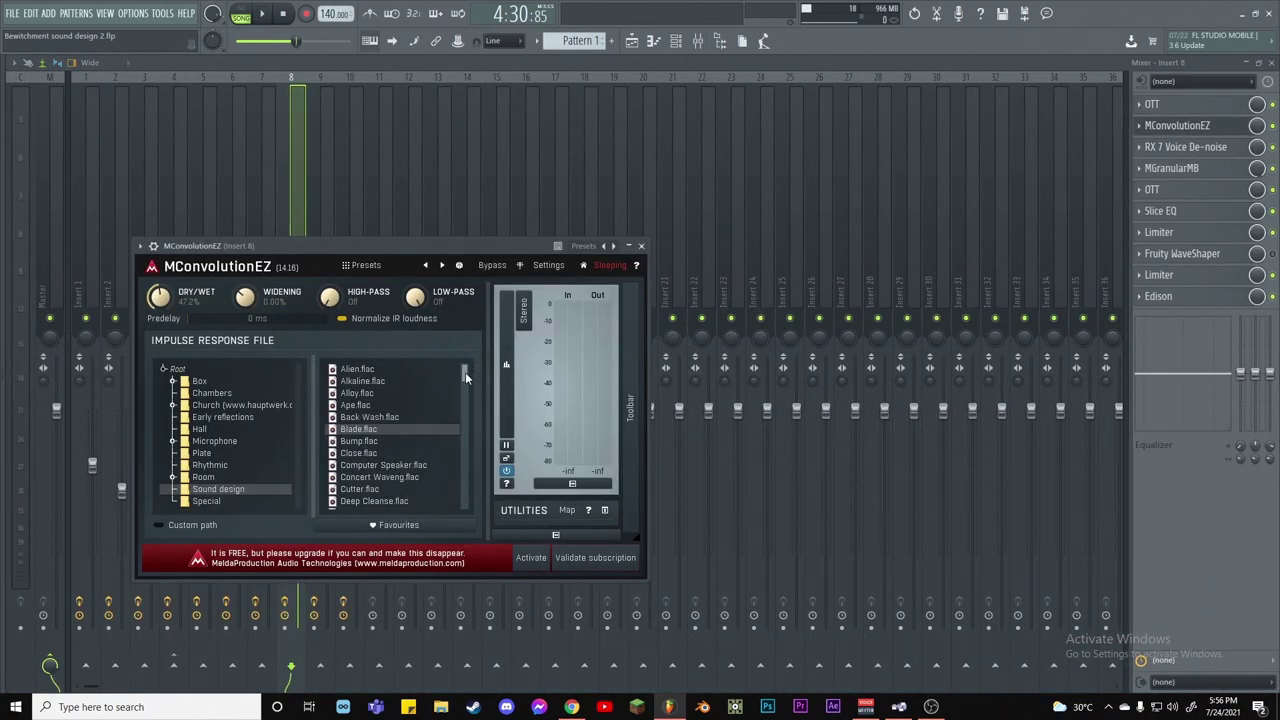
scroll(465, 372, down, 1)
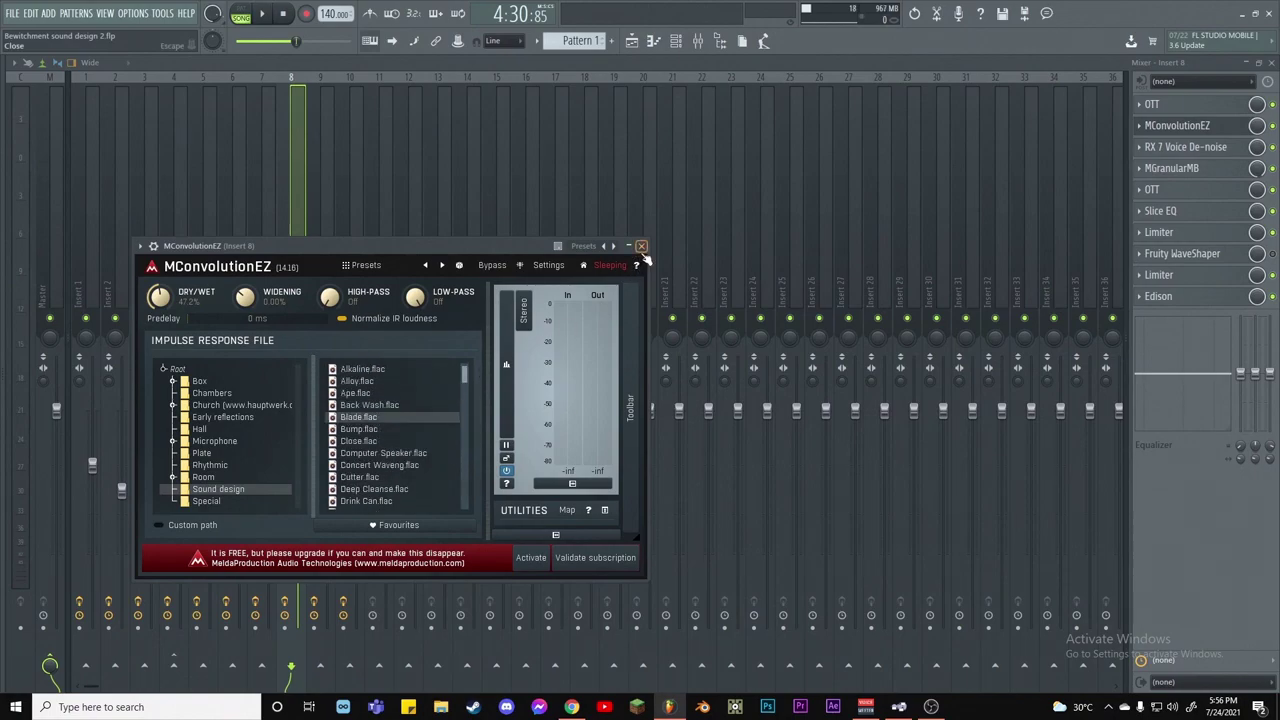
click(641, 246)
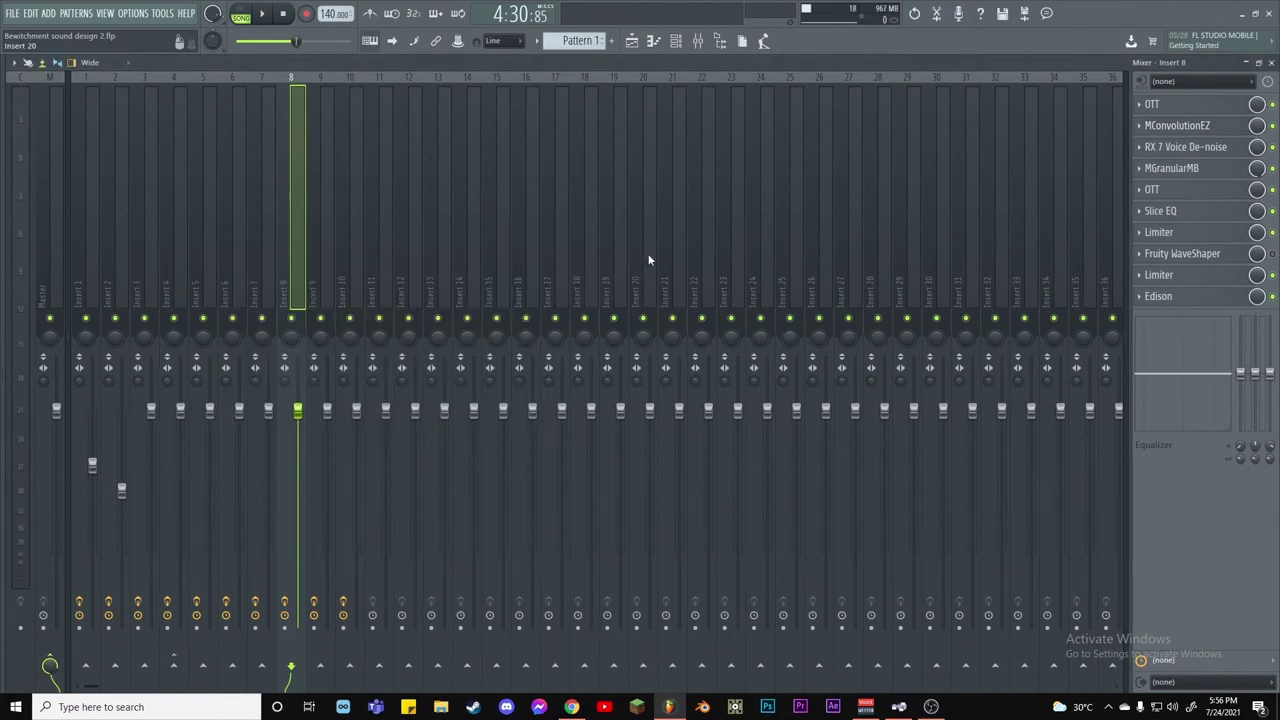
Inspect MGranularMB on Insert 8, including its mix level, pitch and grain controls, and close the plugin
click(1210, 168)
click(1210, 168)
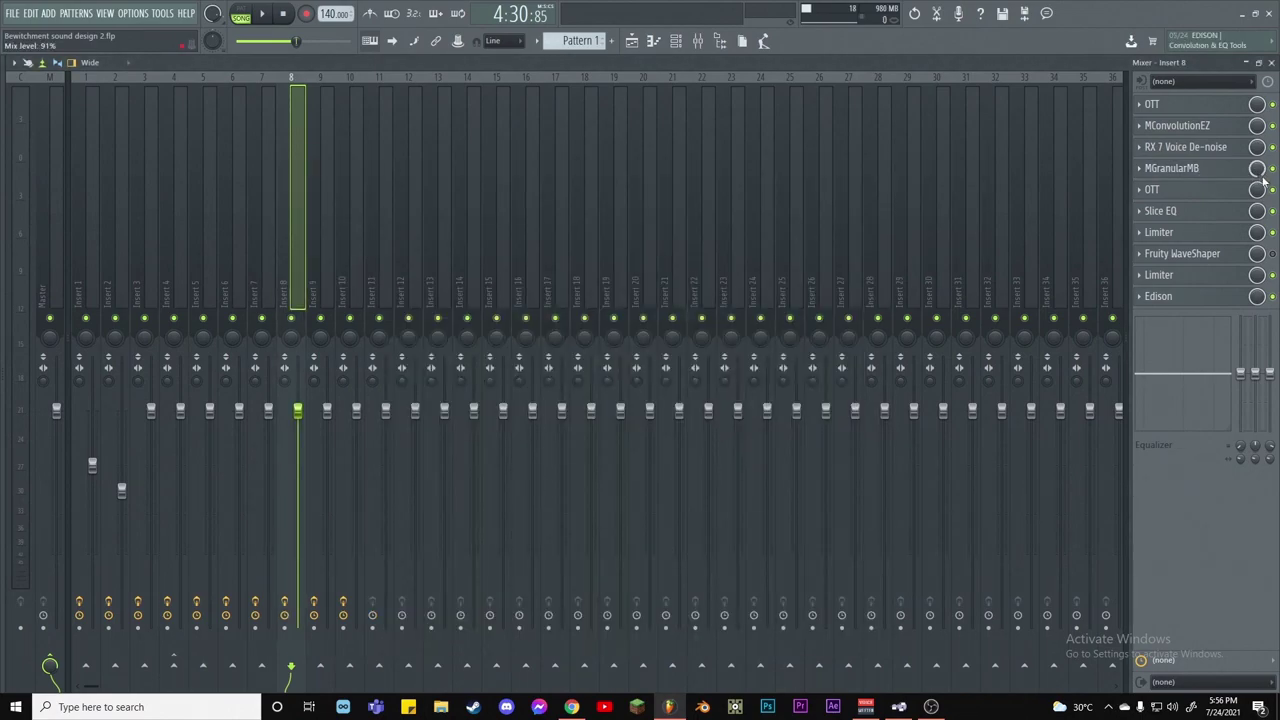
click(1212, 170)
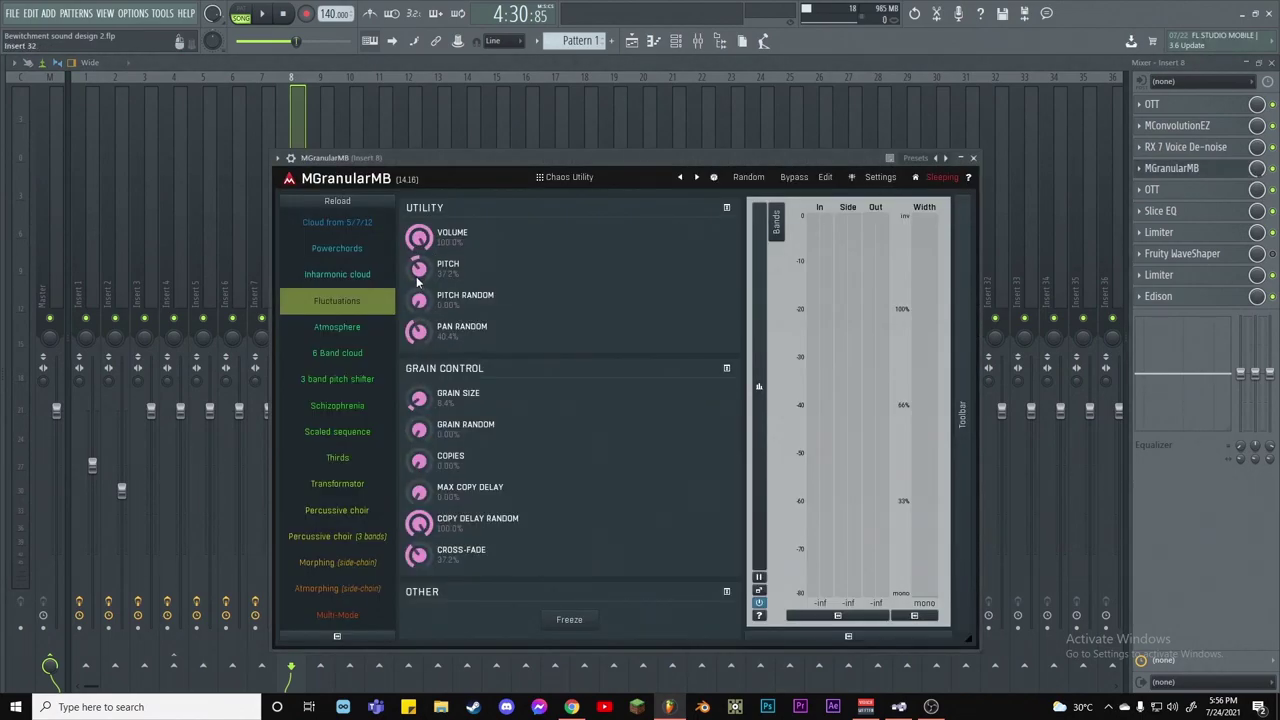
click(973, 158)
Inspect the second OTT, the Slice EQ and both Limiters on Insert 8 in turn, closing each one
click(1190, 189)
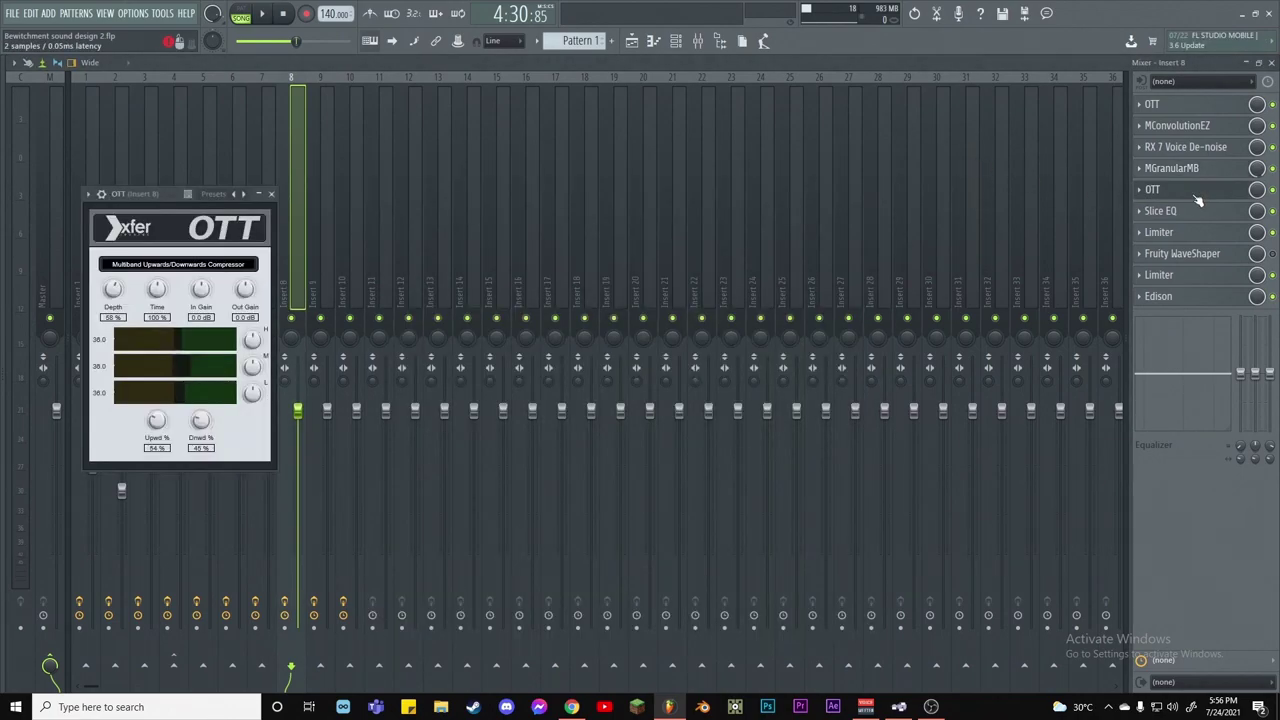
click(1190, 189)
click(1190, 211)
click(1191, 213)
click(1182, 233)
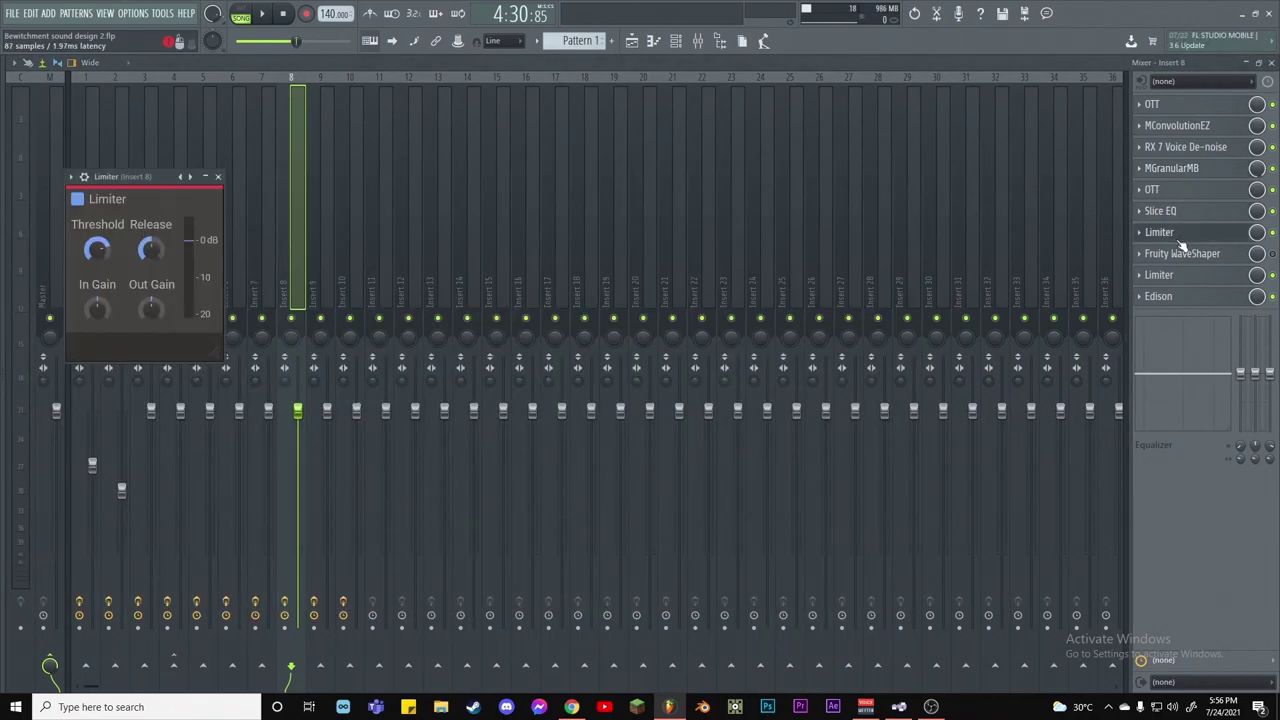
click(1182, 233)
click(1180, 276)
click(1180, 276)
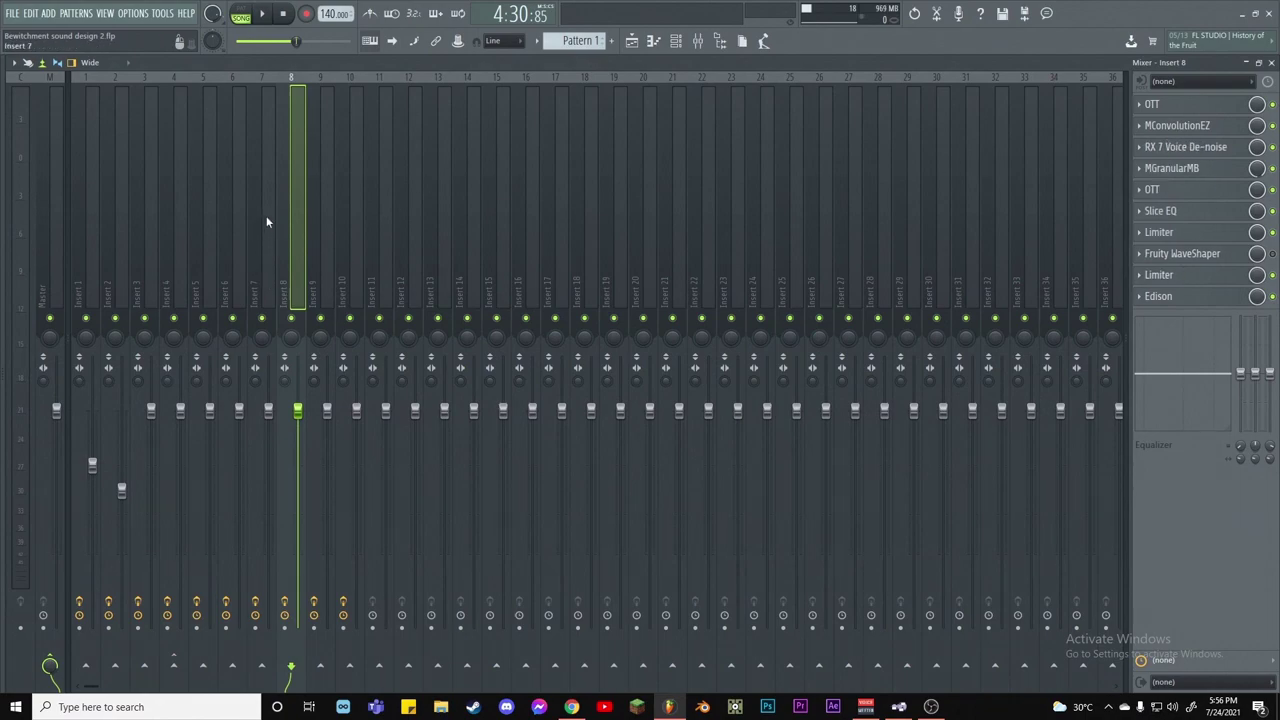
Recheck the Slice EQ and the first Limiter on Insert 8, and return to the playlist
click(1173, 213)
click(1006, 143)
click(1180, 232)
click(1180, 232)
click(1271, 62)
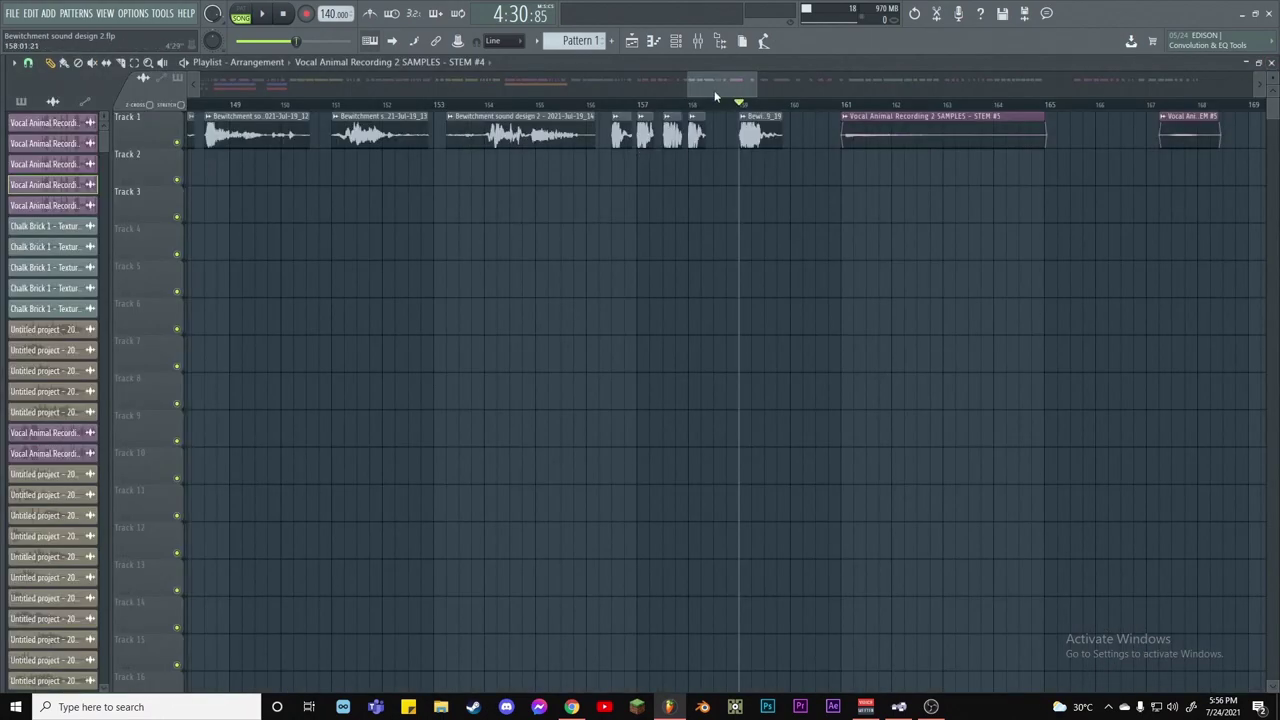
Inspect the RX 7 Voice De-noise settings on Insert 8, and close both the plugin and the mixer
scroll(715, 97, up, 3)
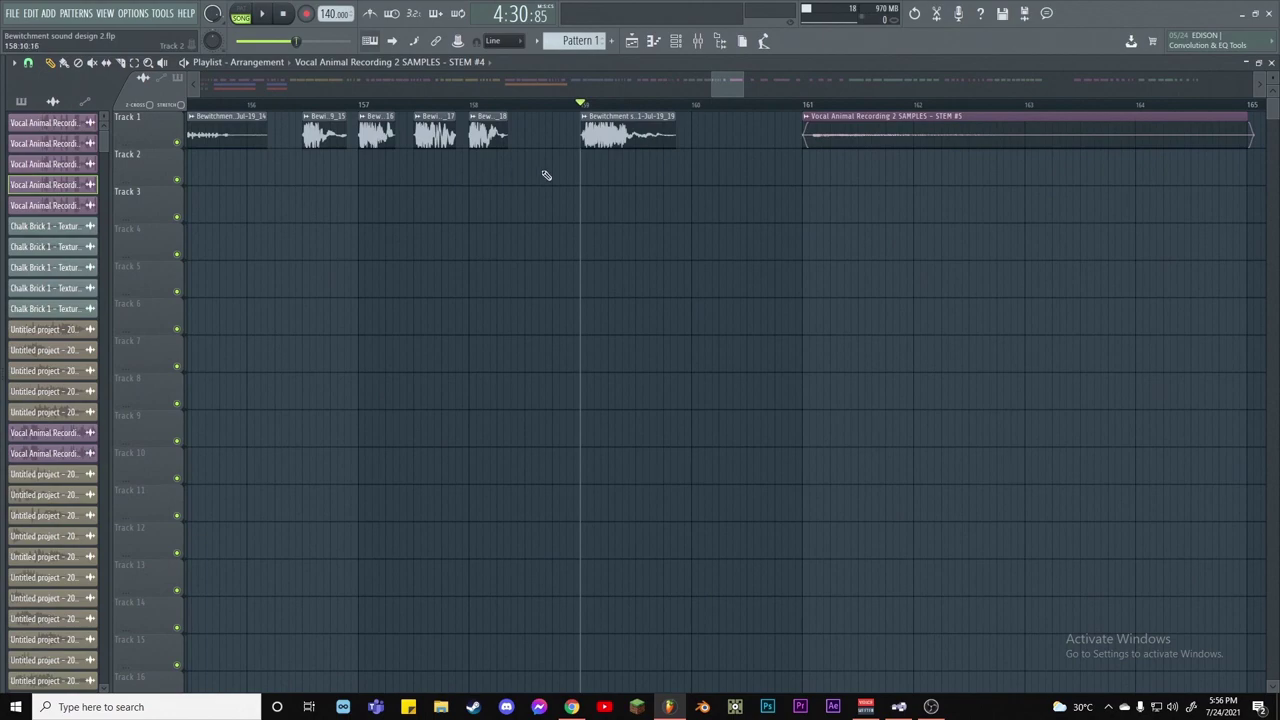
click(701, 43)
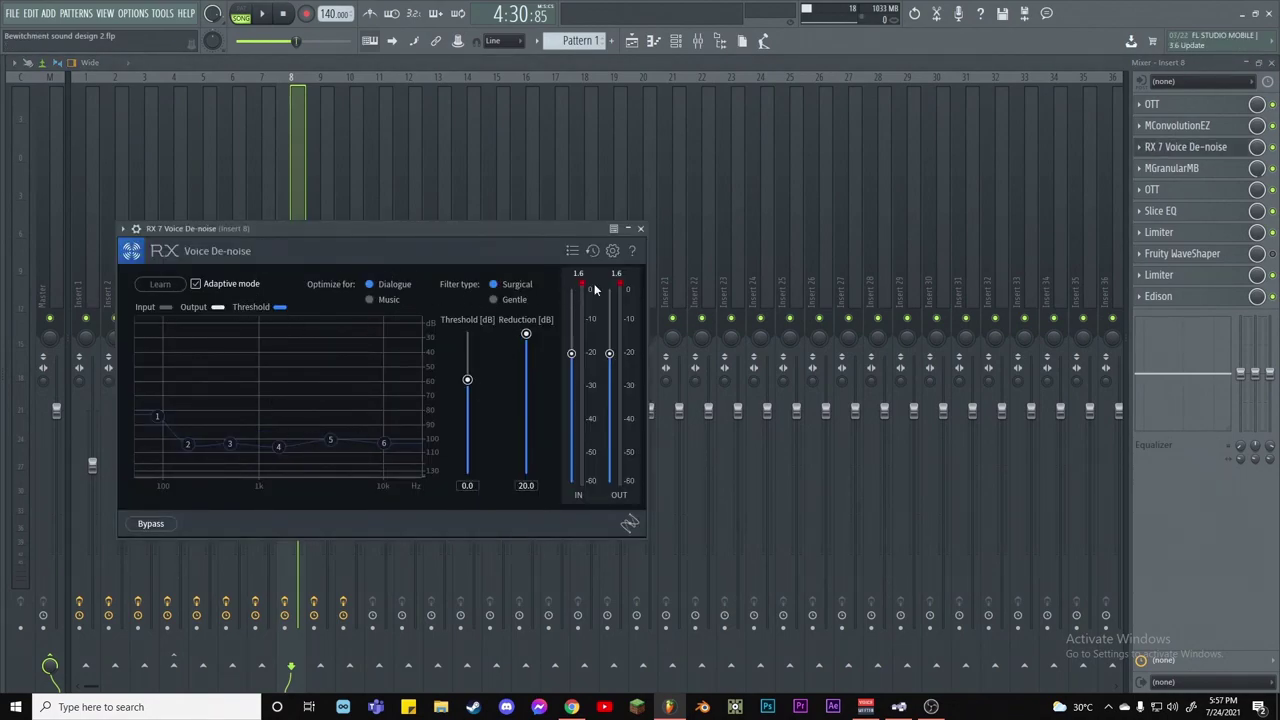
click(641, 230)
click(1271, 62)
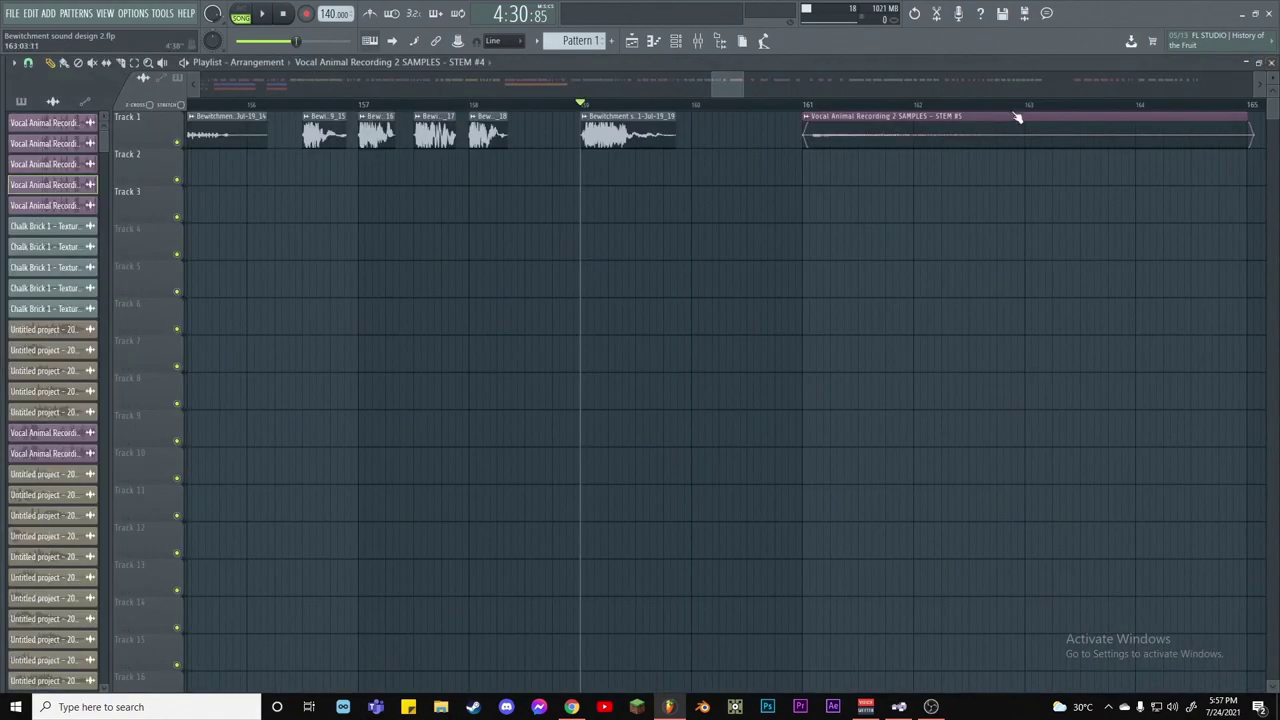
Play the Bewitchment samples in the playlist between bar 156 and bar 159 from several positions
click(630, 106)
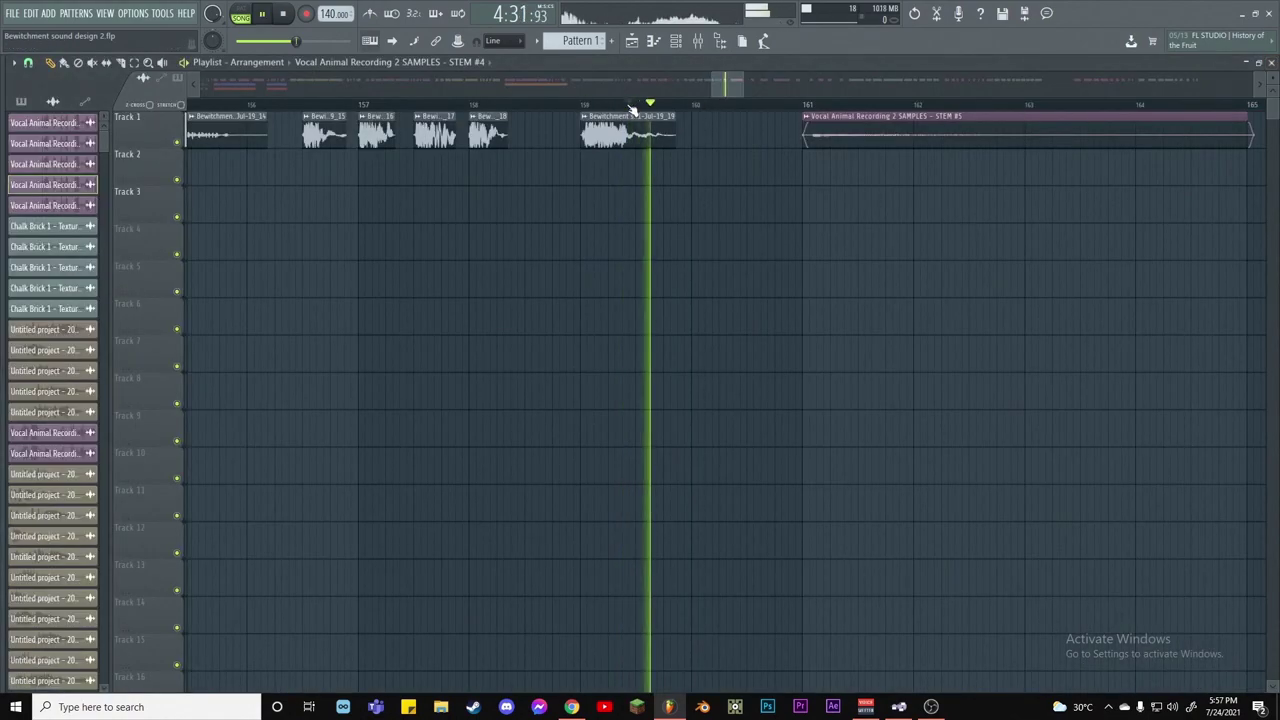
click(623, 104)
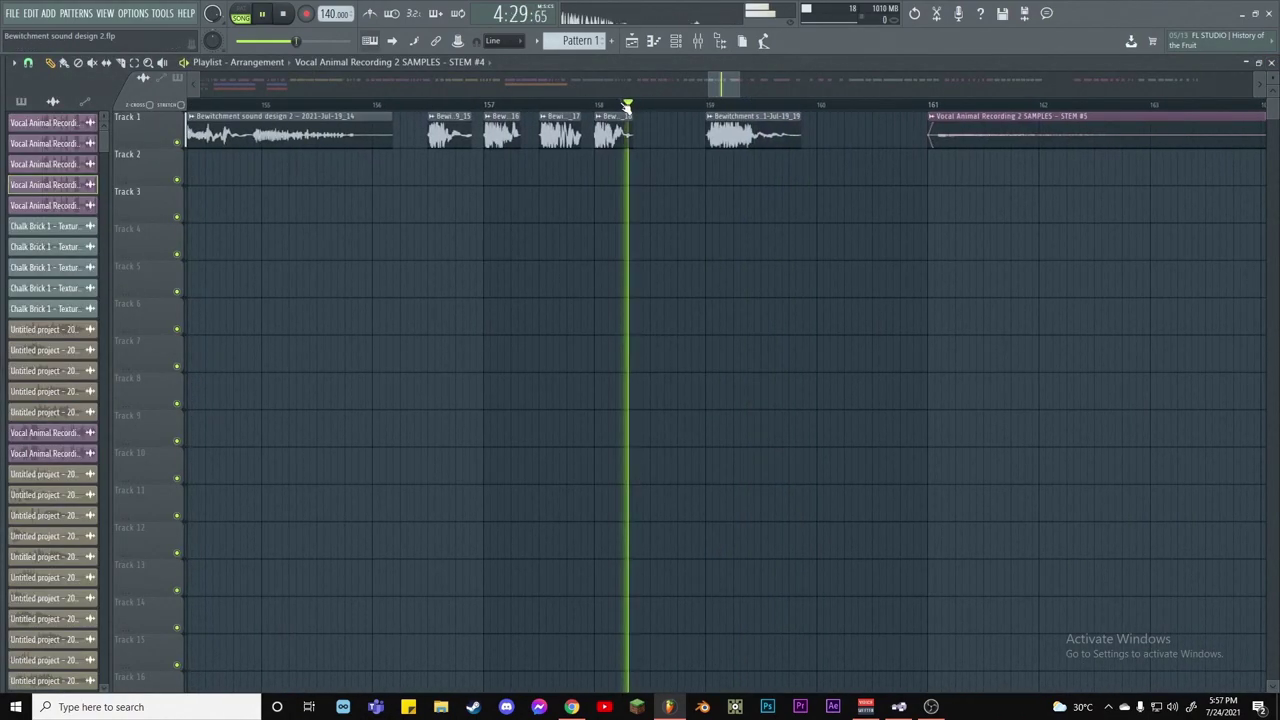
click(586, 106)
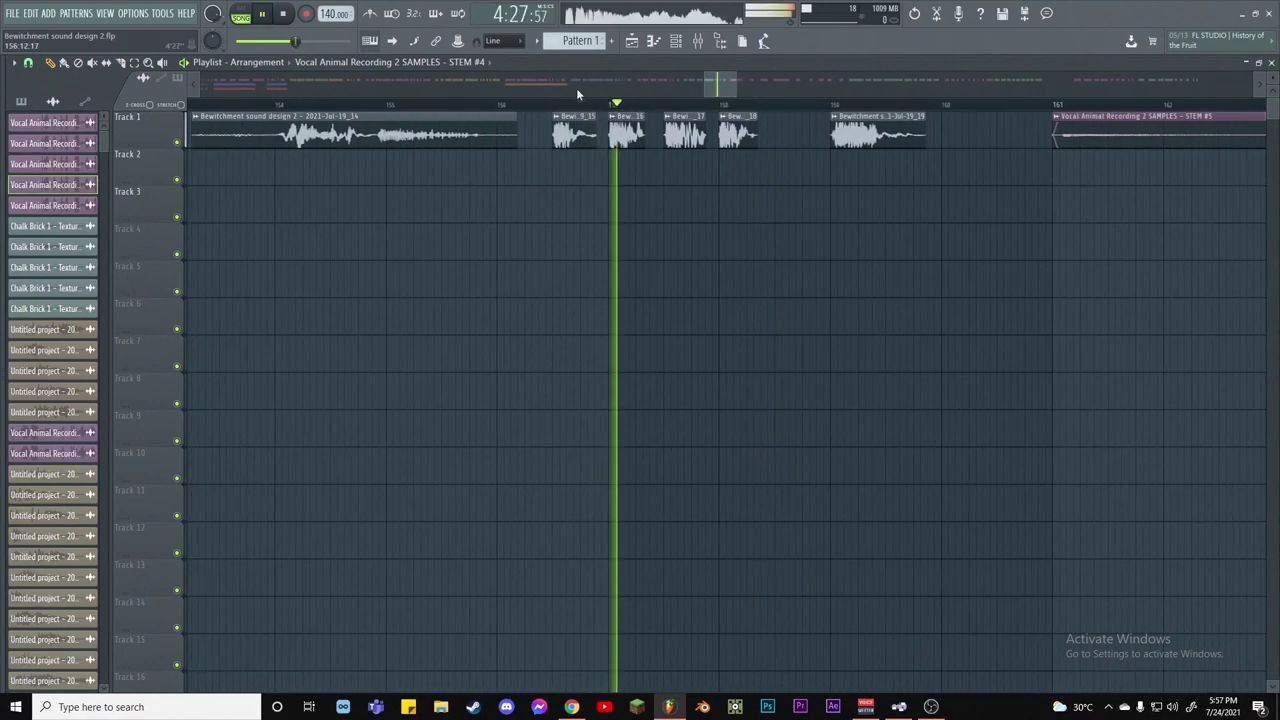
click(621, 104)
scroll(622, 104, down, 3)
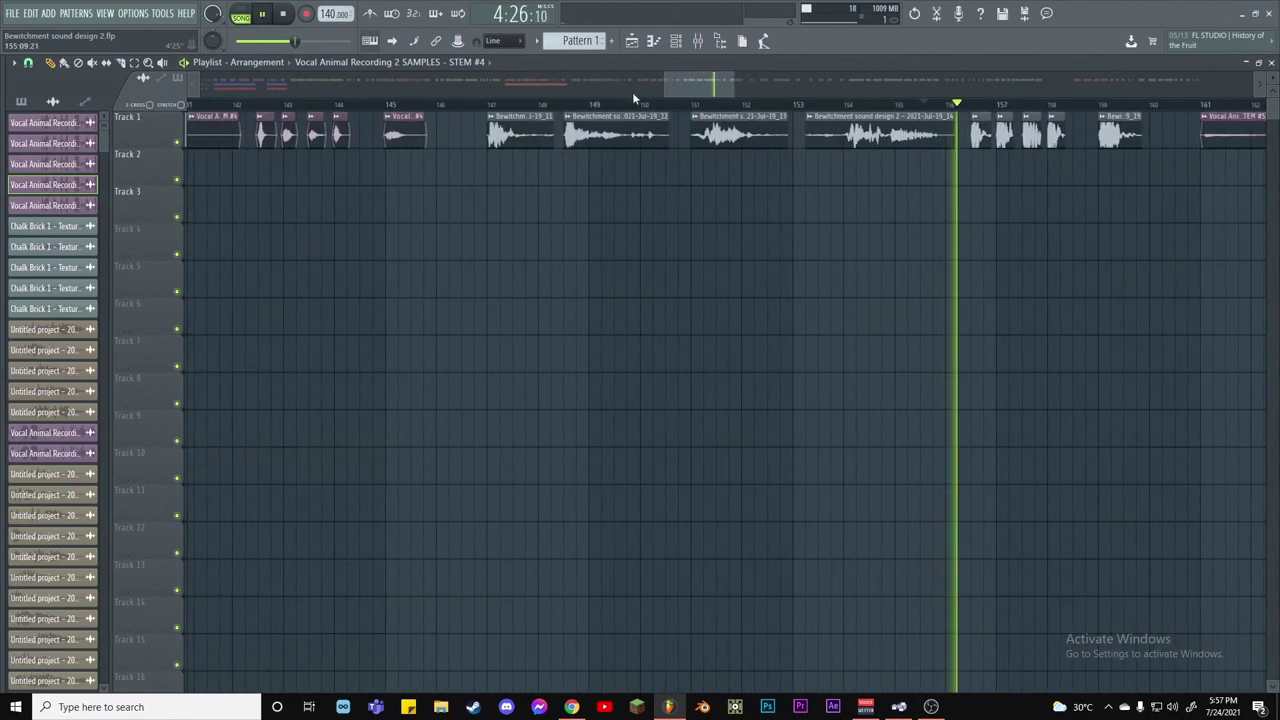
Play the earlier Bewitchment samples near bar 152 and bar 147
click(745, 104)
scroll(717, 93, left, 5)
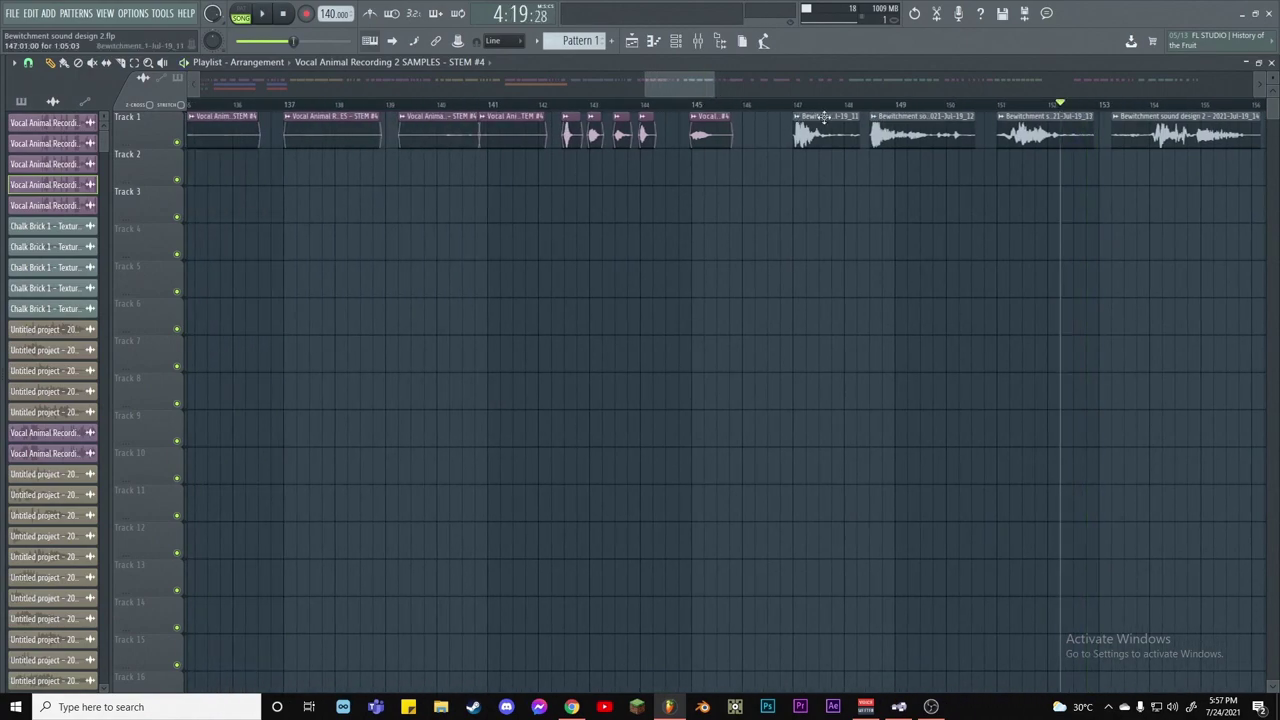
click(833, 100)
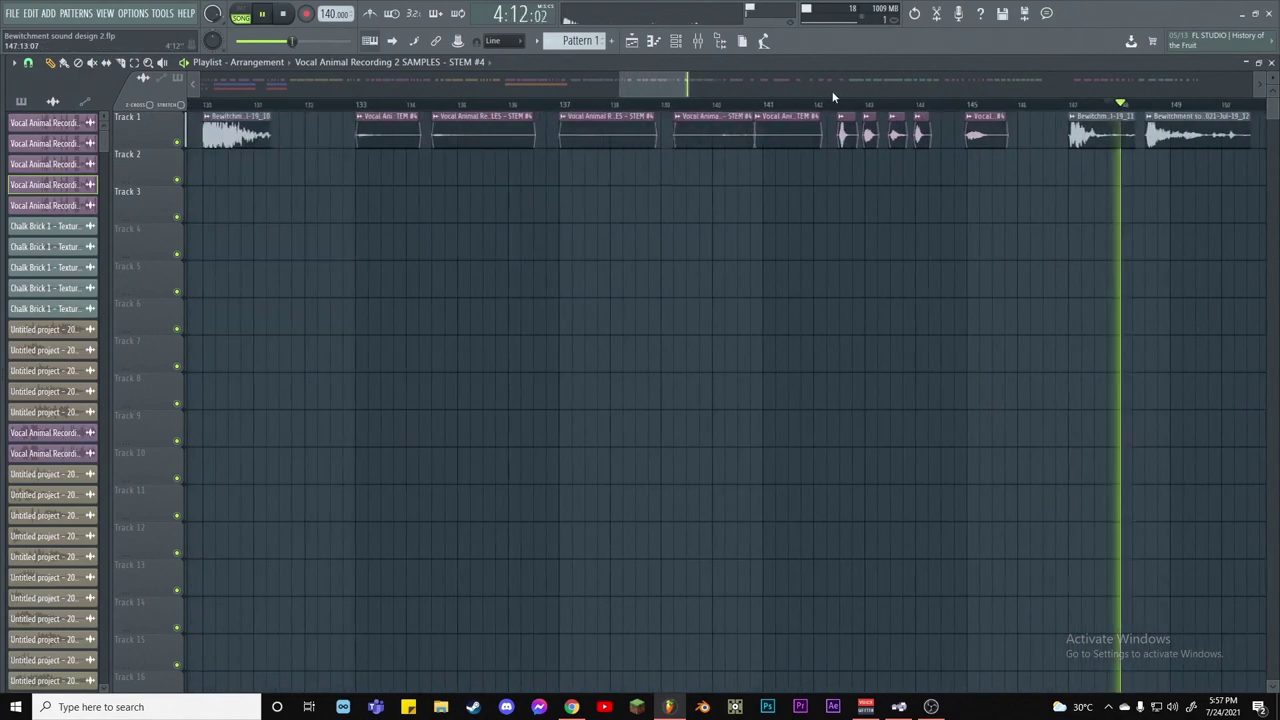
scroll(833, 97, left, 5)
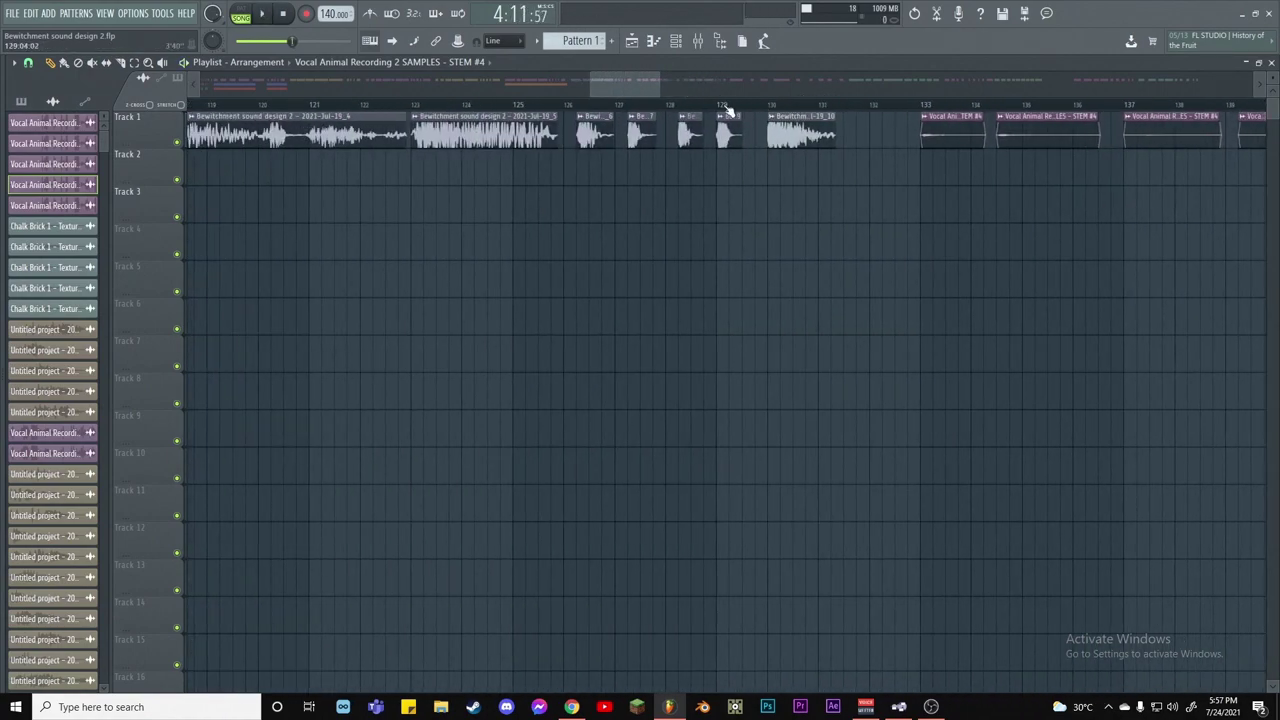
Play excerpts of the Bewitchment samples between bar 128 and bar 115, working backwards through the playlist
click(689, 105)
scroll(700, 104, left, 3)
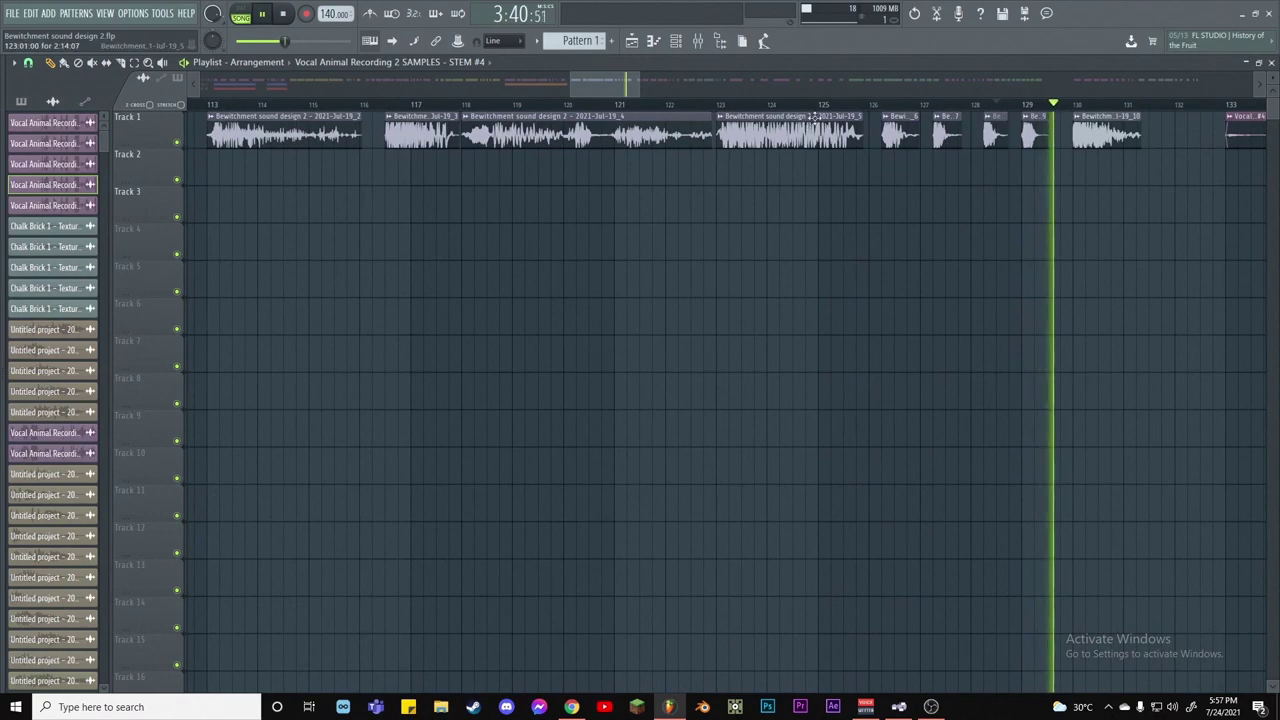
click(847, 105)
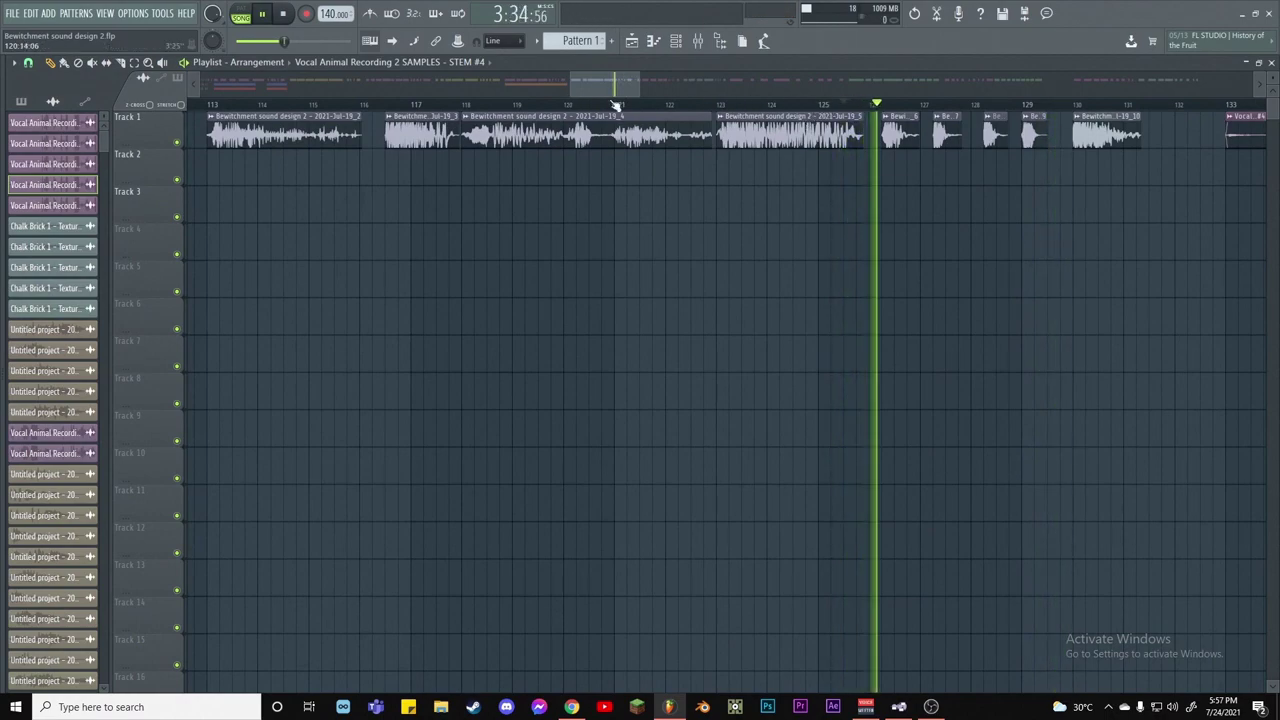
click(680, 105)
click(418, 105)
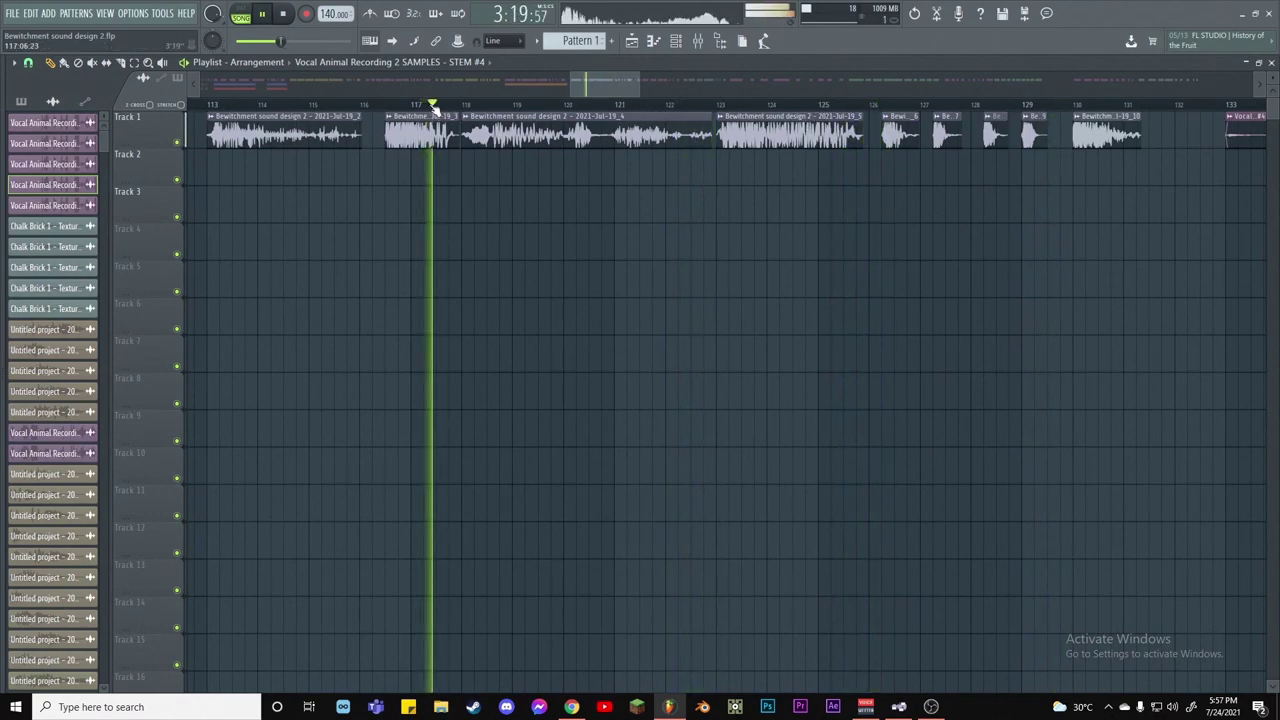
click(340, 105)
Play the Bewitchment samples again from bar 122 and near bar 130, and stop playback
scroll(373, 95, left, 3)
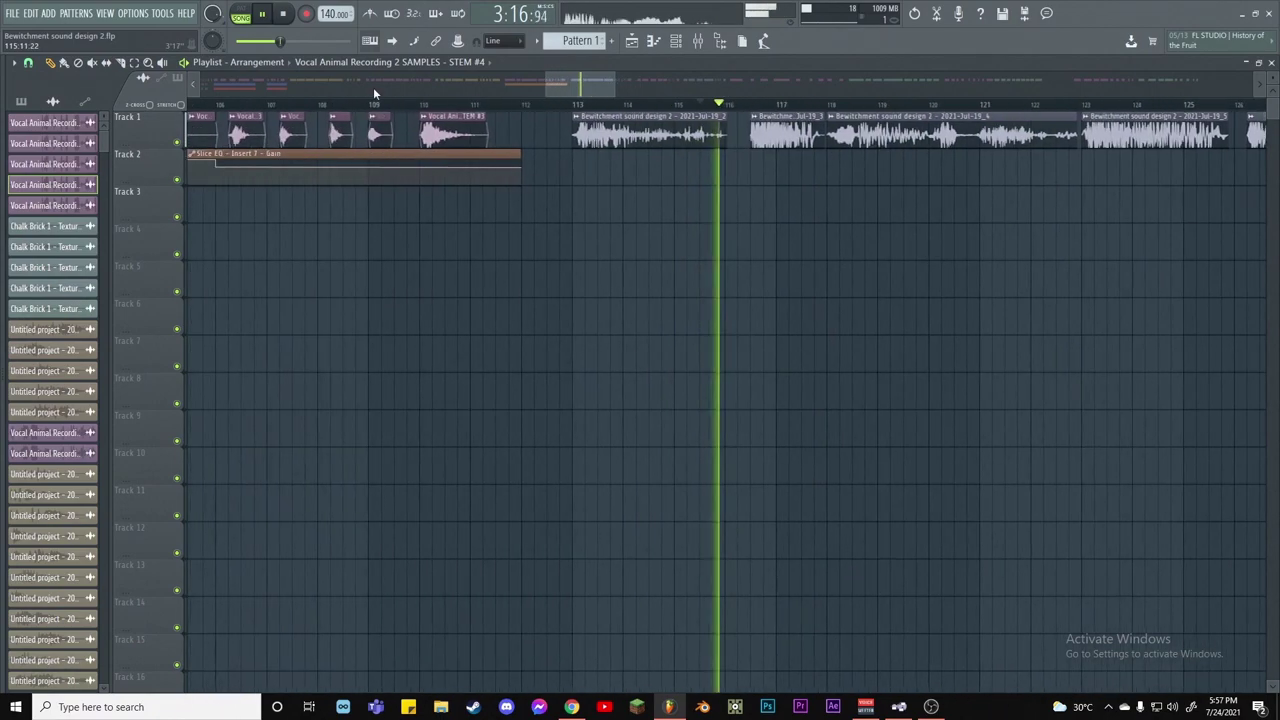
scroll(373, 95, right, 4)
click(598, 105)
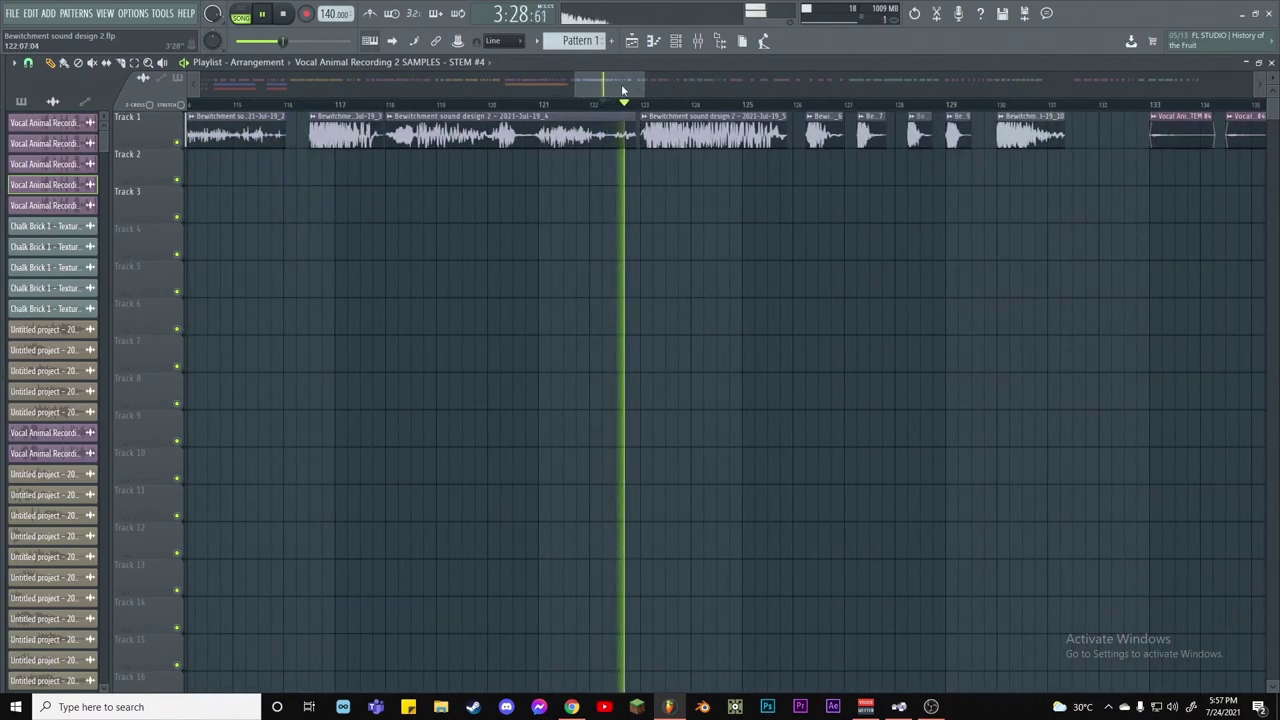
scroll(640, 105, right, 4)
click(718, 105)
key(space)
drag(650, 85, 727, 86)
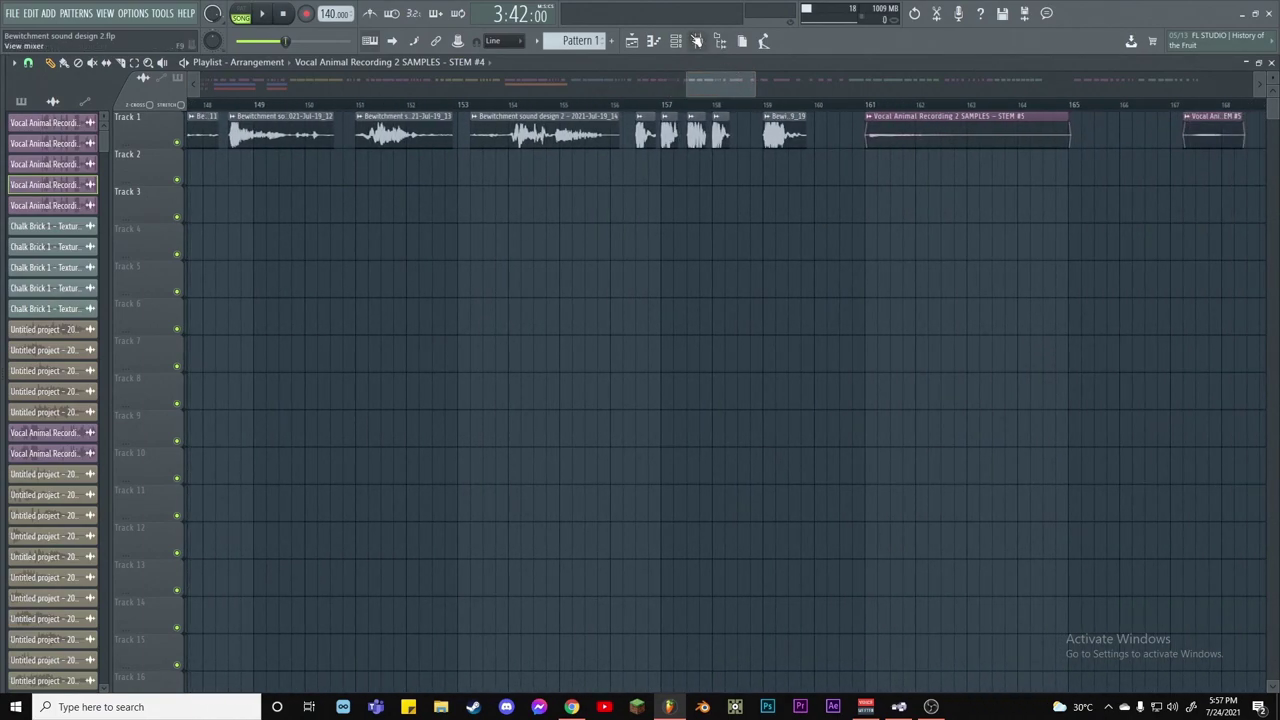
click(699, 40)
click(699, 40)
drag(706, 88, 698, 88)
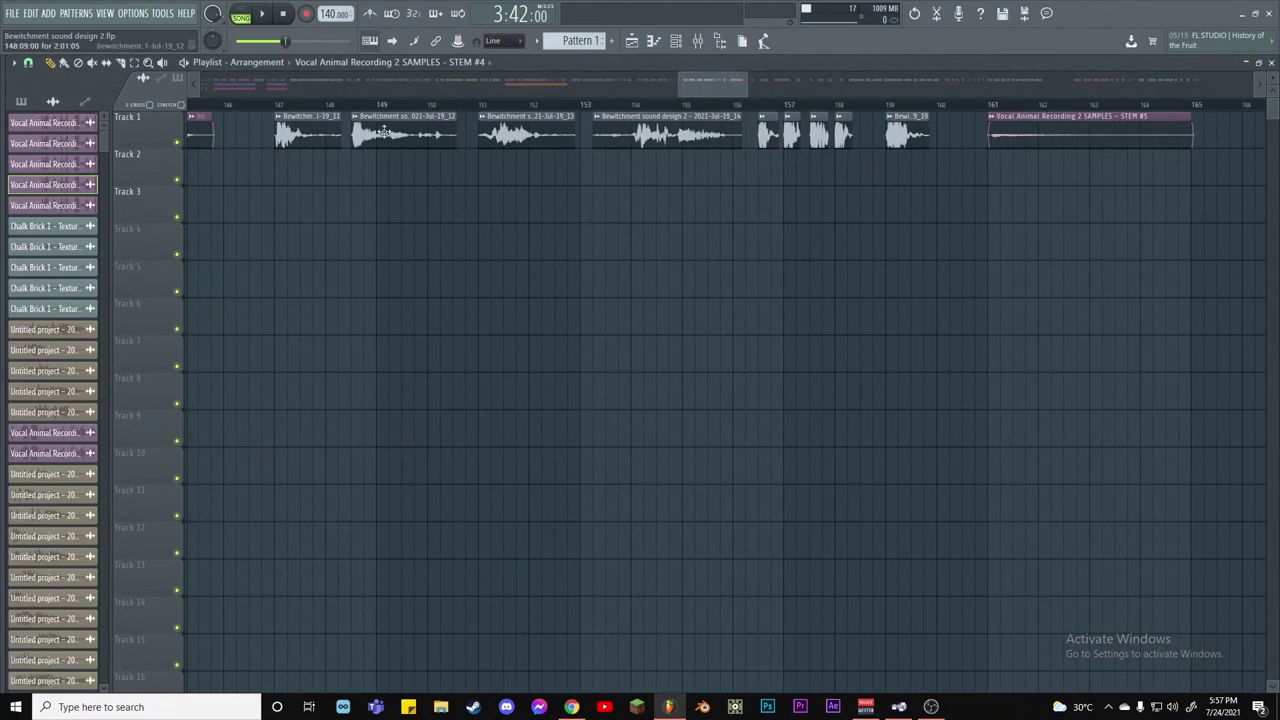
click(698, 41)
click(698, 41)
click(698, 41)
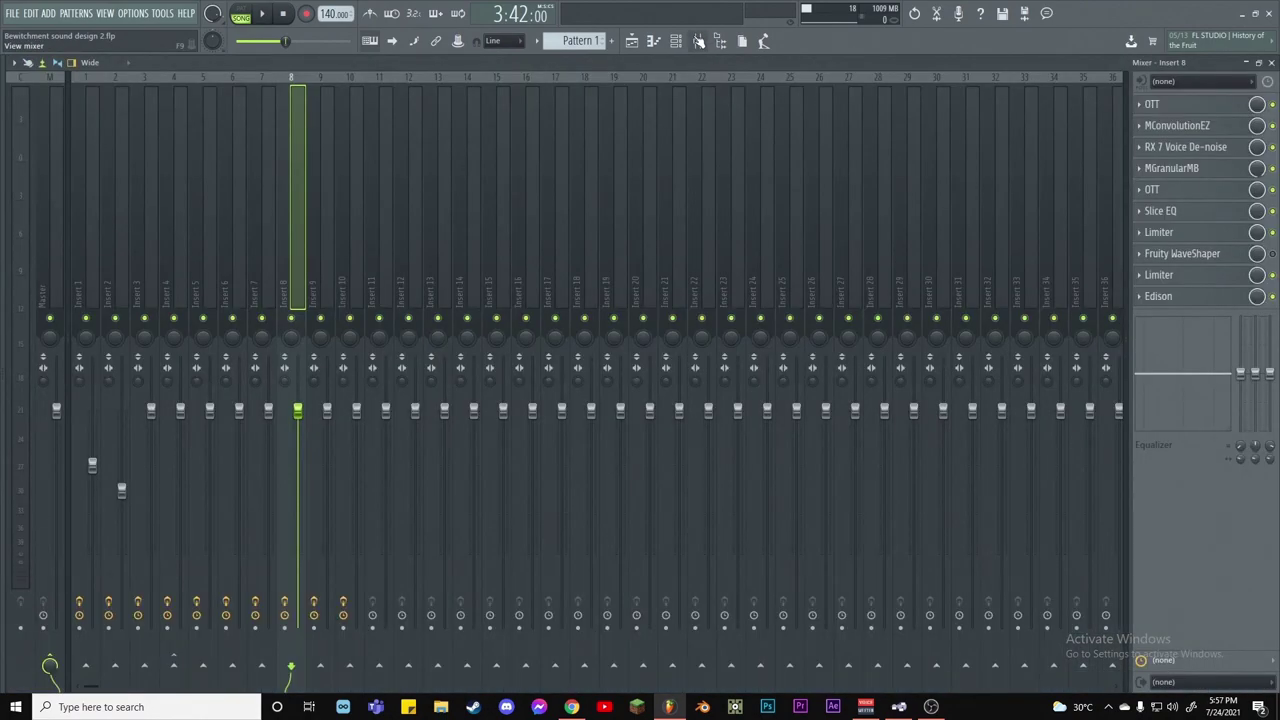
click(698, 41)
right_click(717, 221)
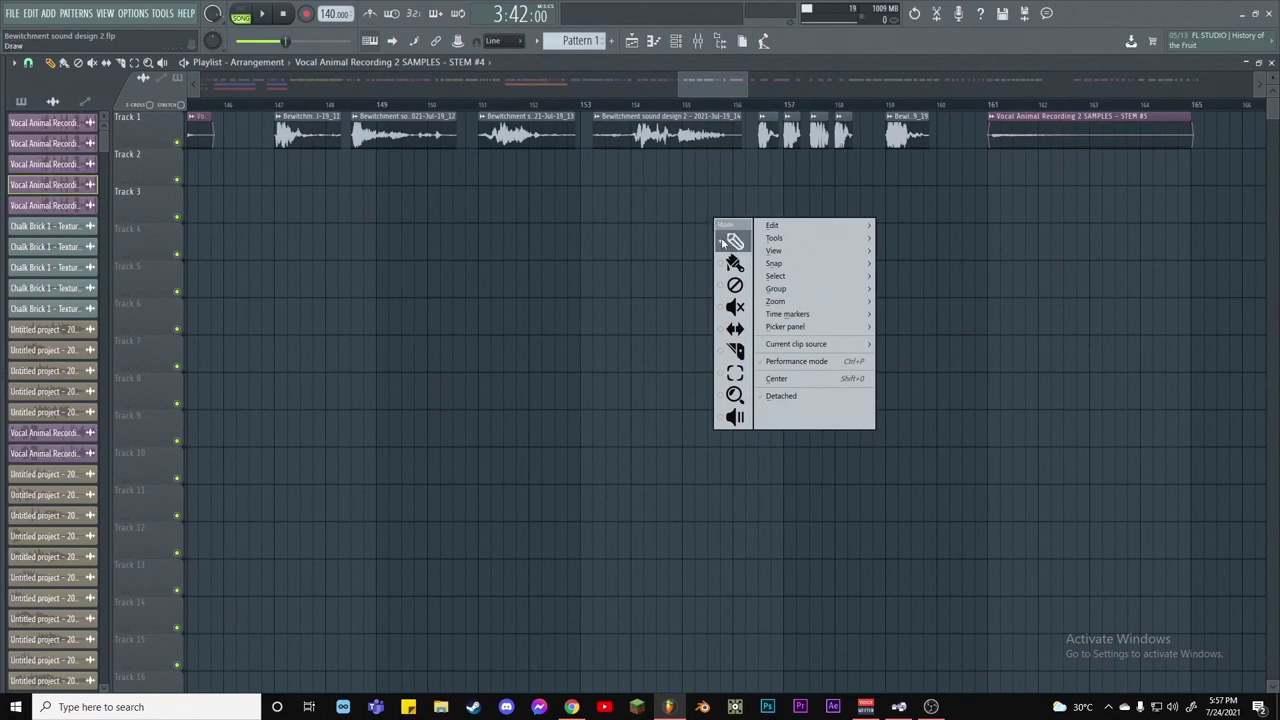
click(733, 243)
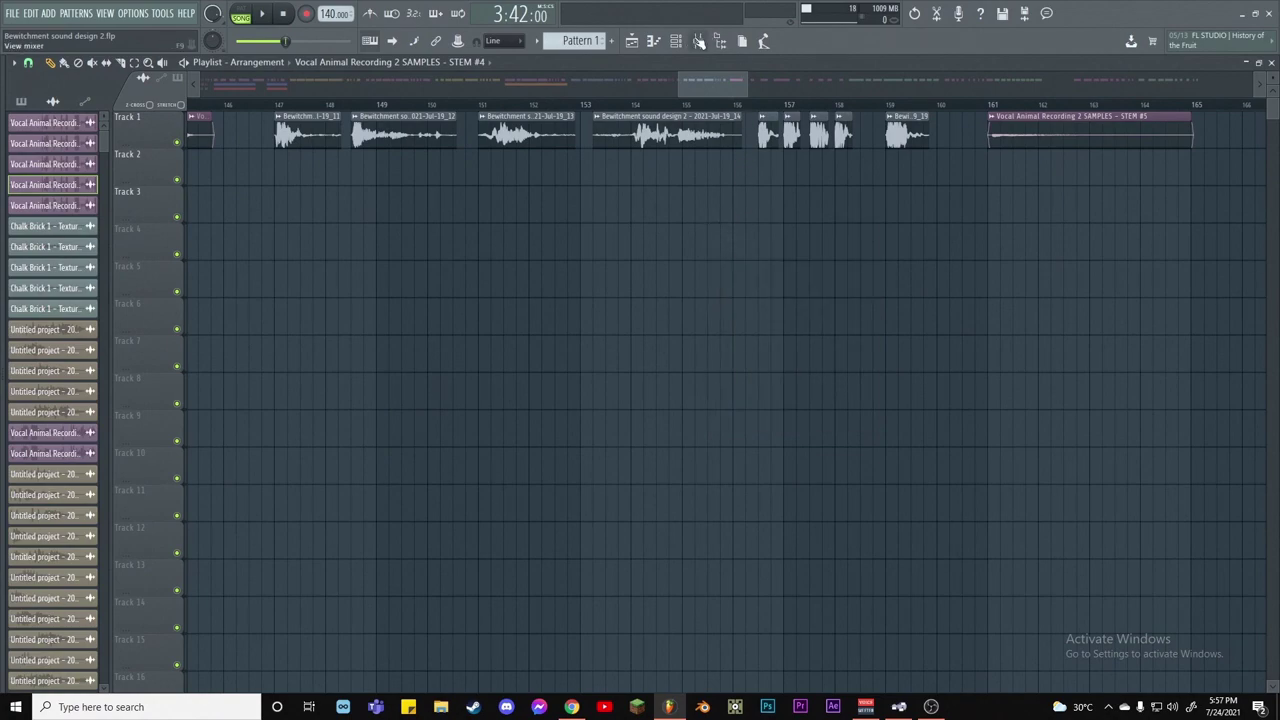
click(698, 41)
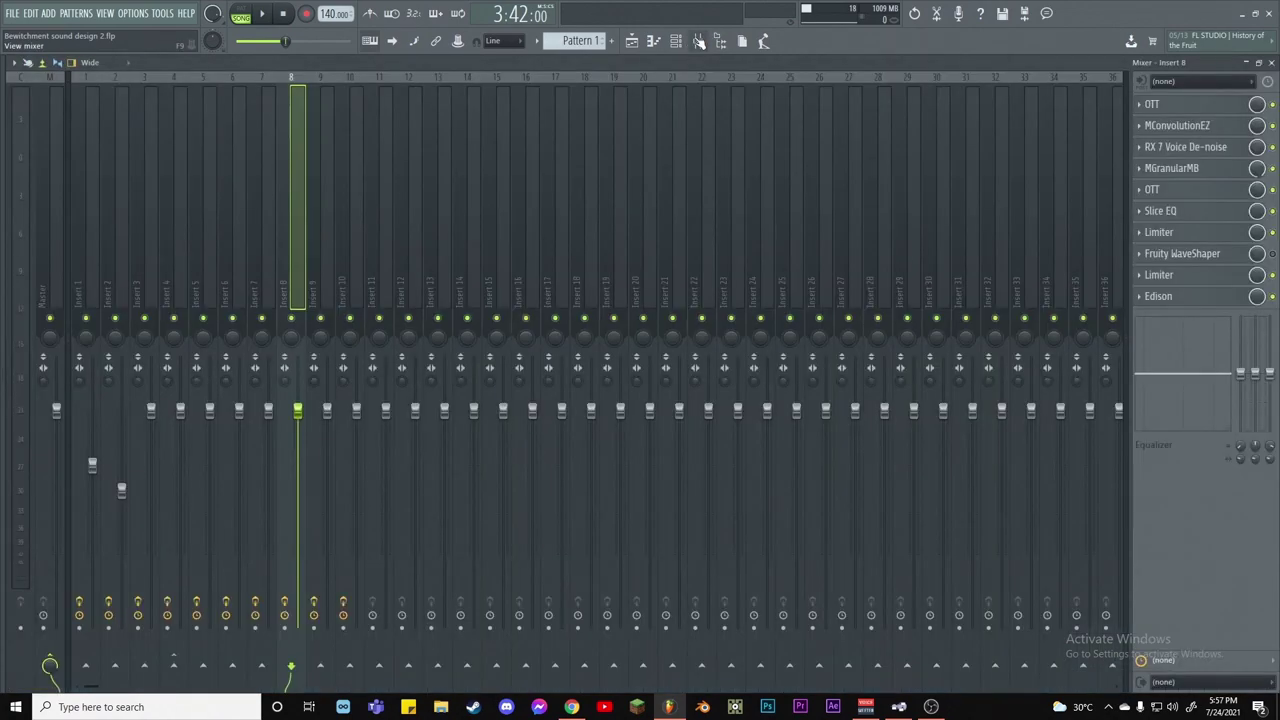
click(698, 41)
Play the short Bewitchment samples from bar 156 to bar 159, and stop playback
drag(735, 85, 755, 80)
click(667, 105)
key(space)
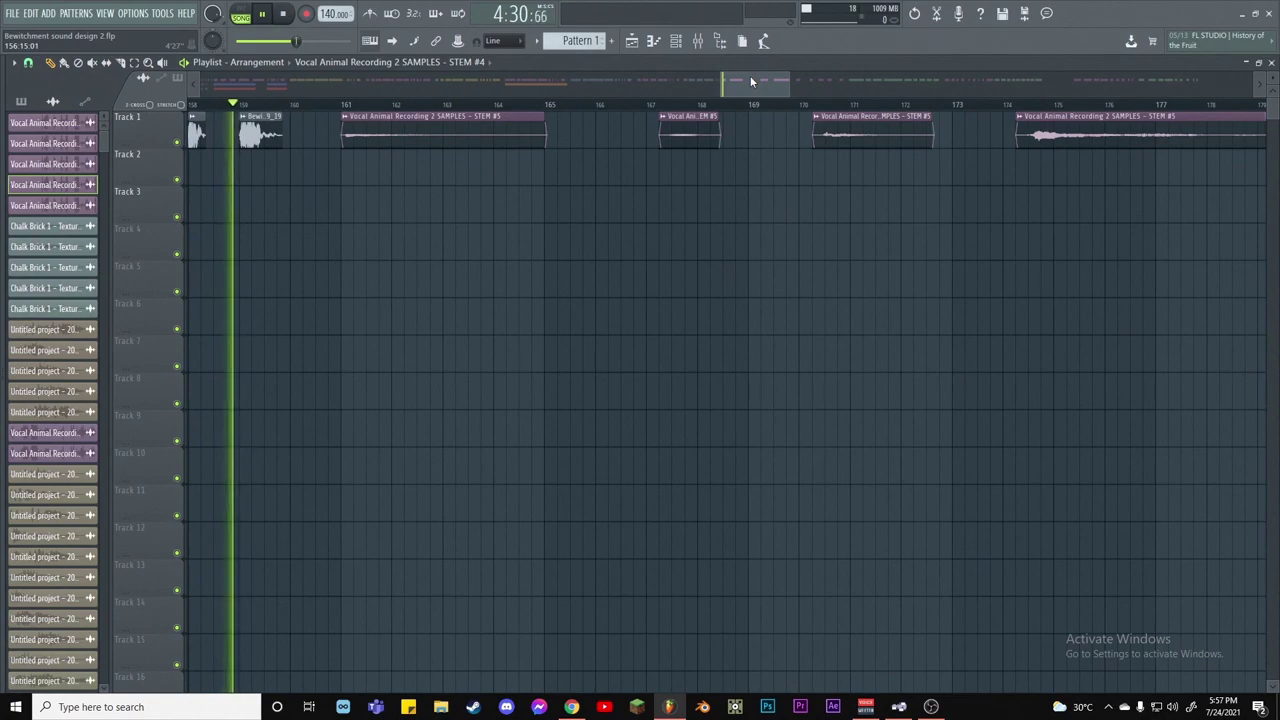
key(space)
Inspect the channel settings of the Bewitchment sample at bar 197 and the Vocal Animal Recording 2 STEM #5 clip at bar 194
drag(752, 82, 856, 88)
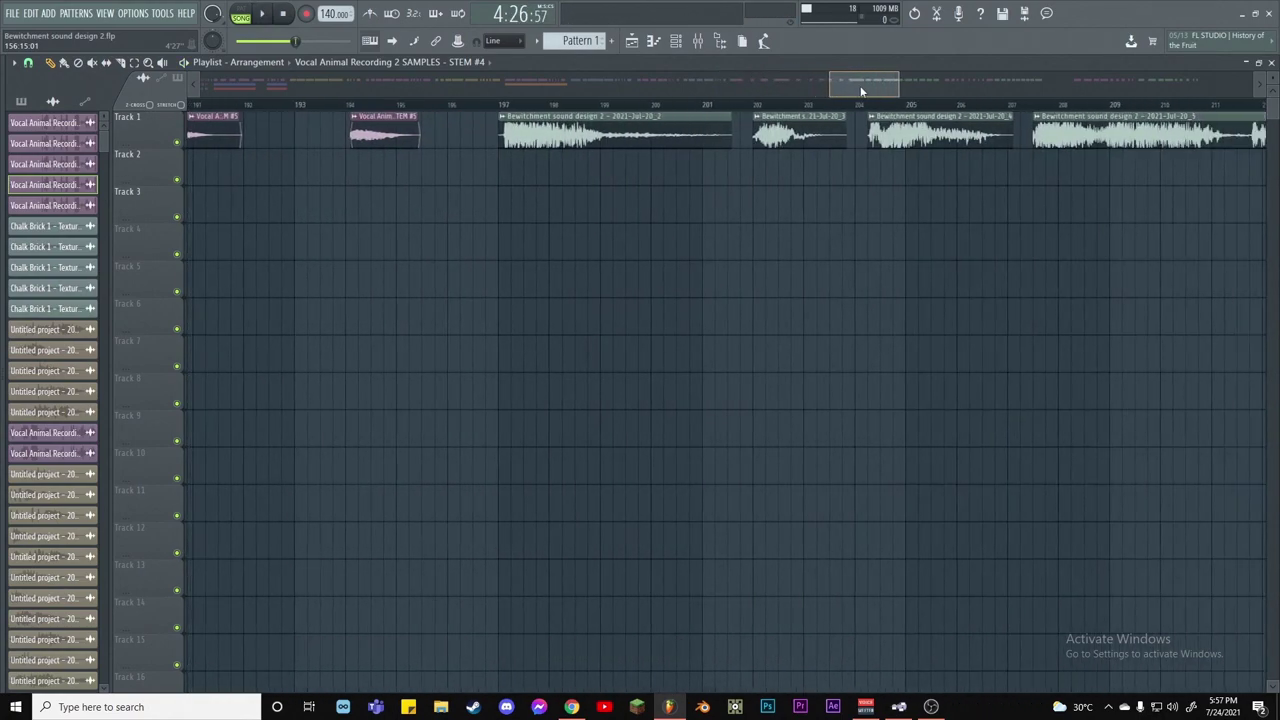
click(523, 105)
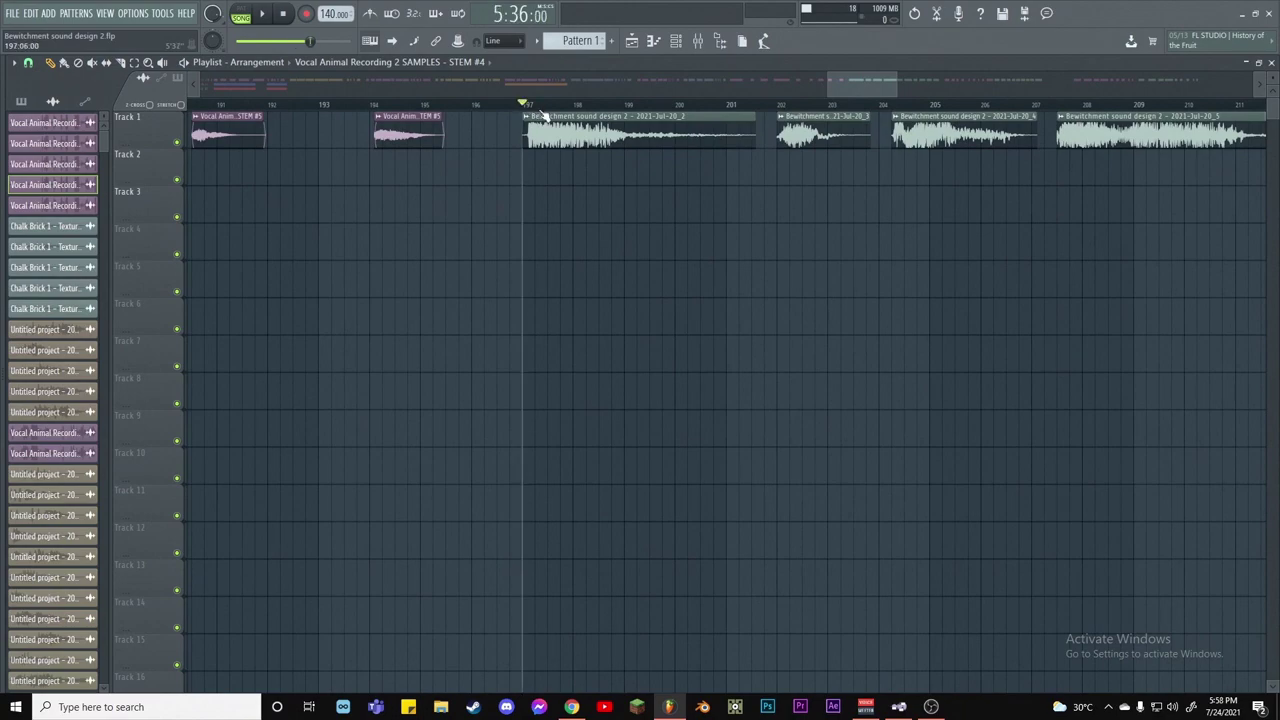
double_click(543, 117)
click(466, 213)
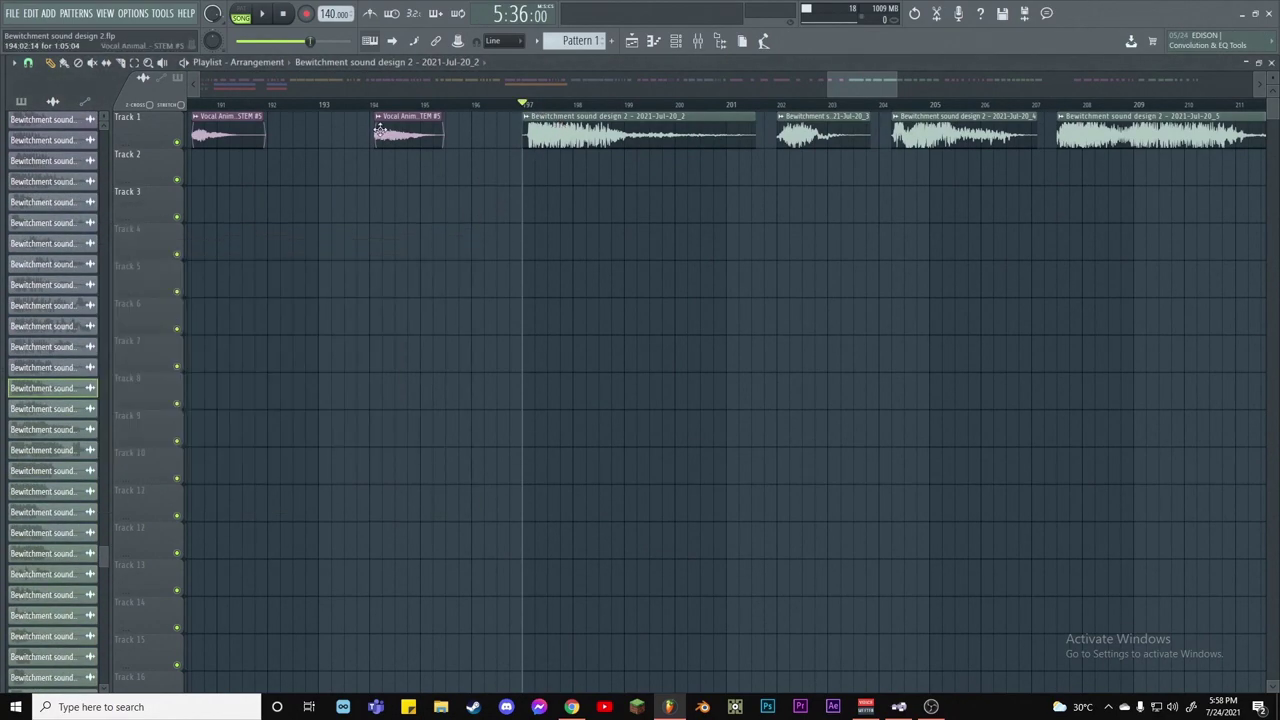
double_click(380, 130)
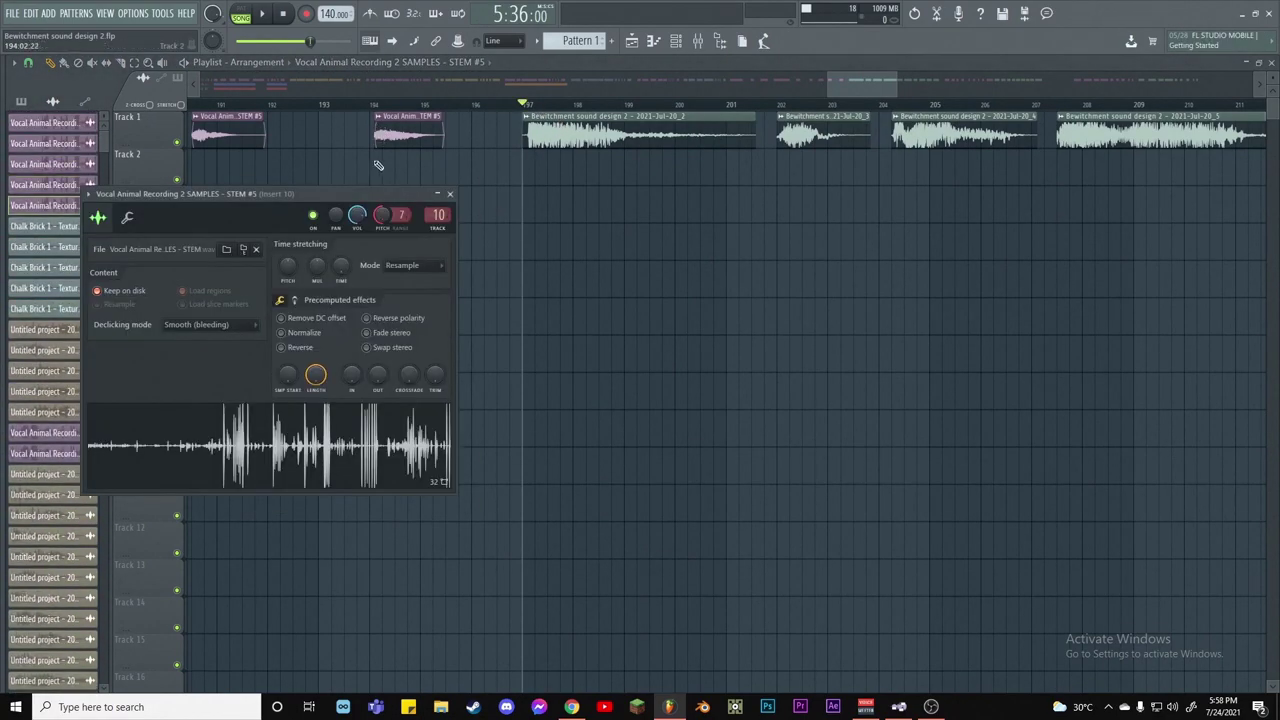
Check the Insert 10 mixer chain, the channel rack and the channel settings of the STEM #5 clip at bar 194
click(451, 195)
scroll(857, 107, down, 4)
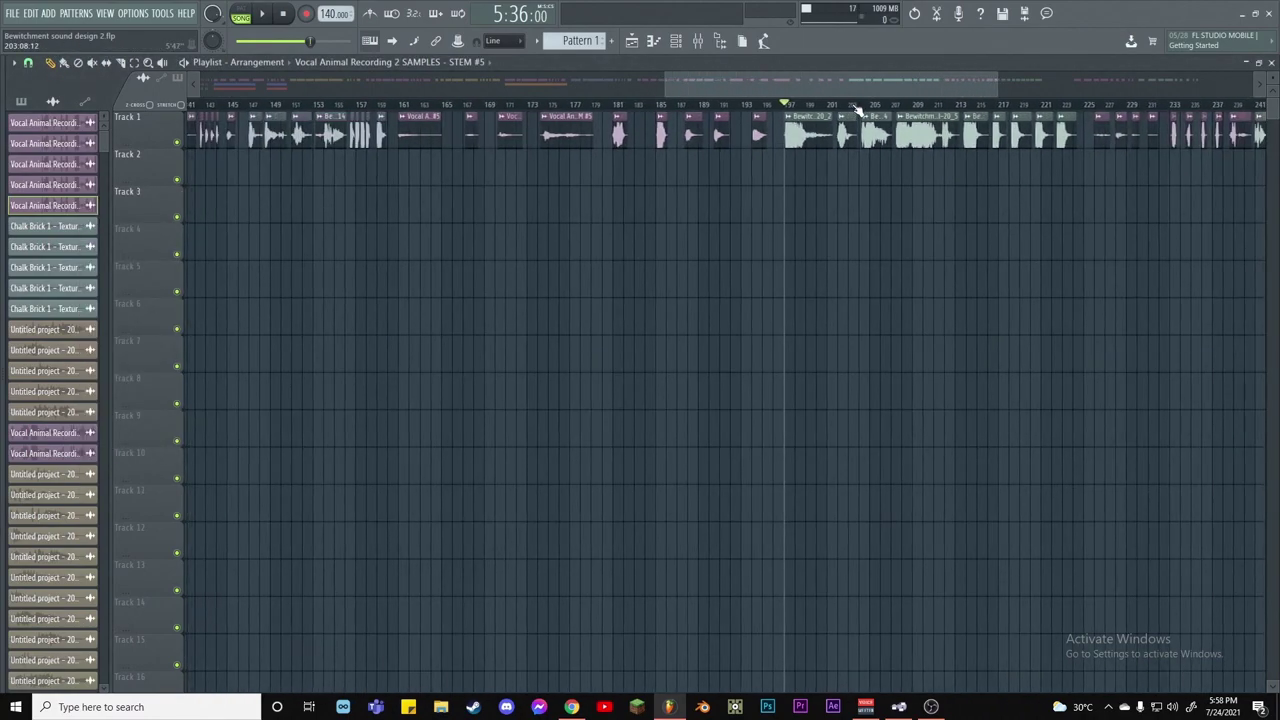
scroll(857, 107, up, 3)
click(697, 48)
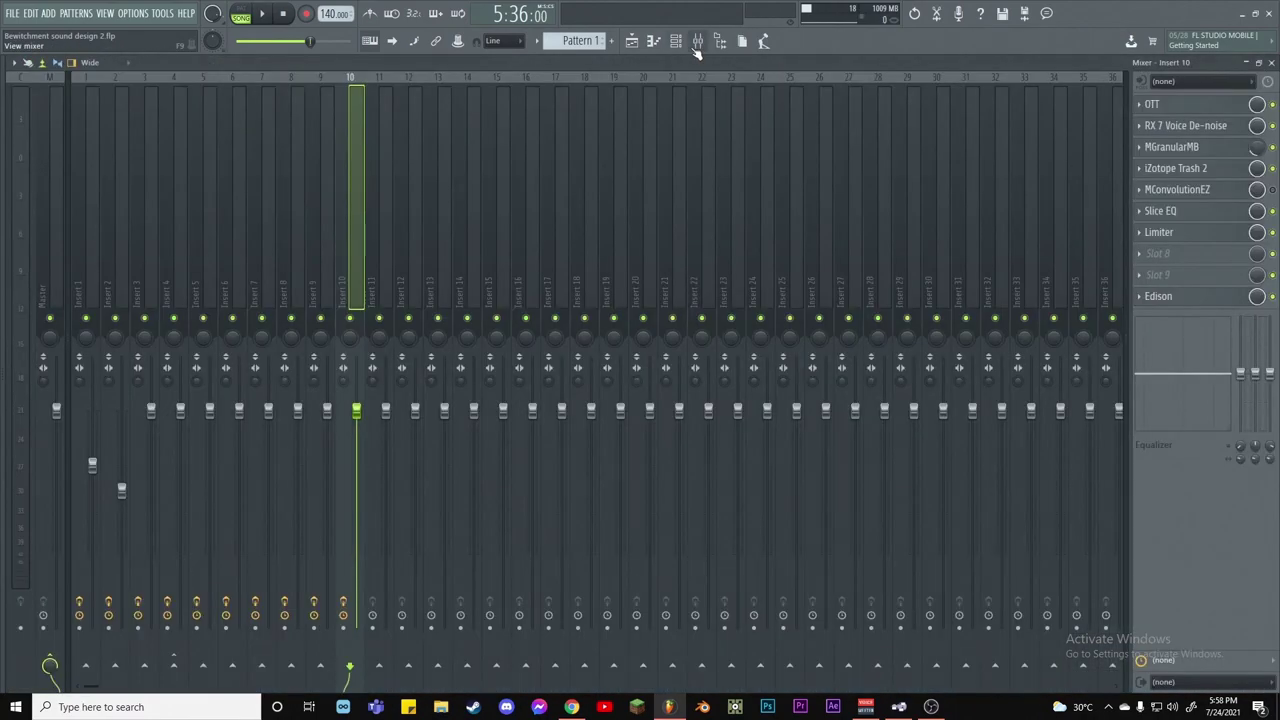
click(686, 48)
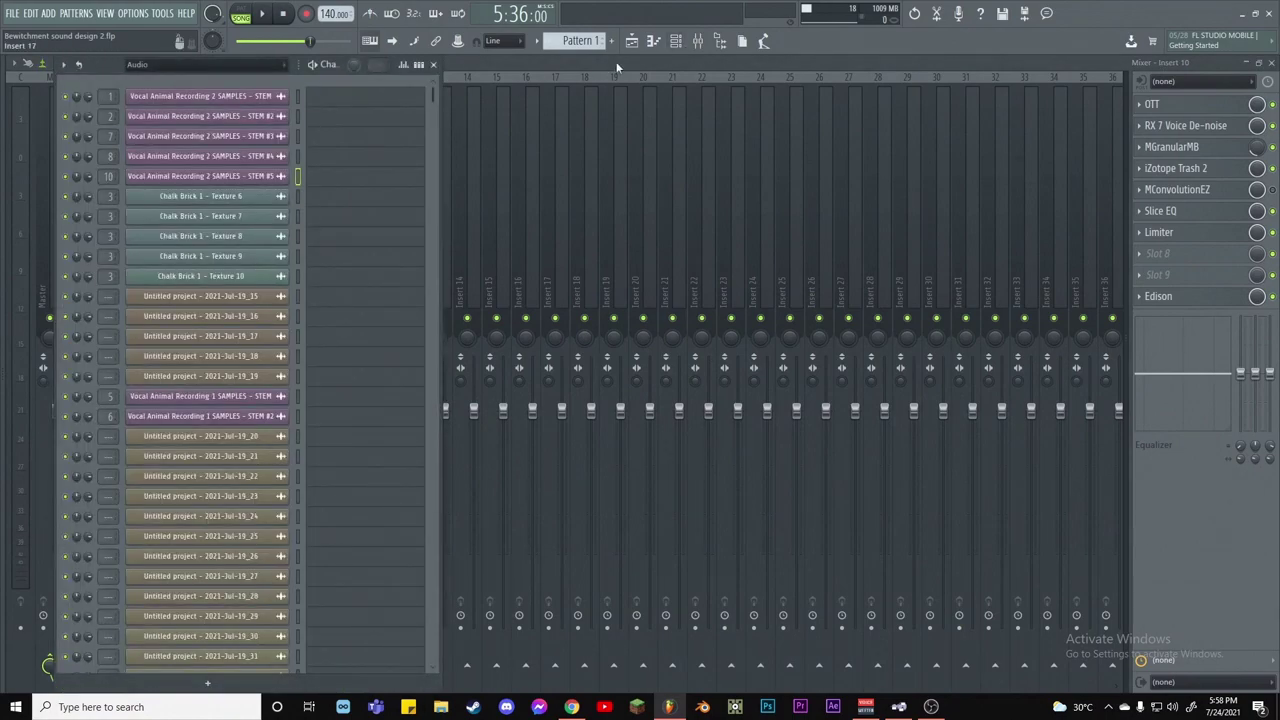
click(676, 44)
click(1271, 62)
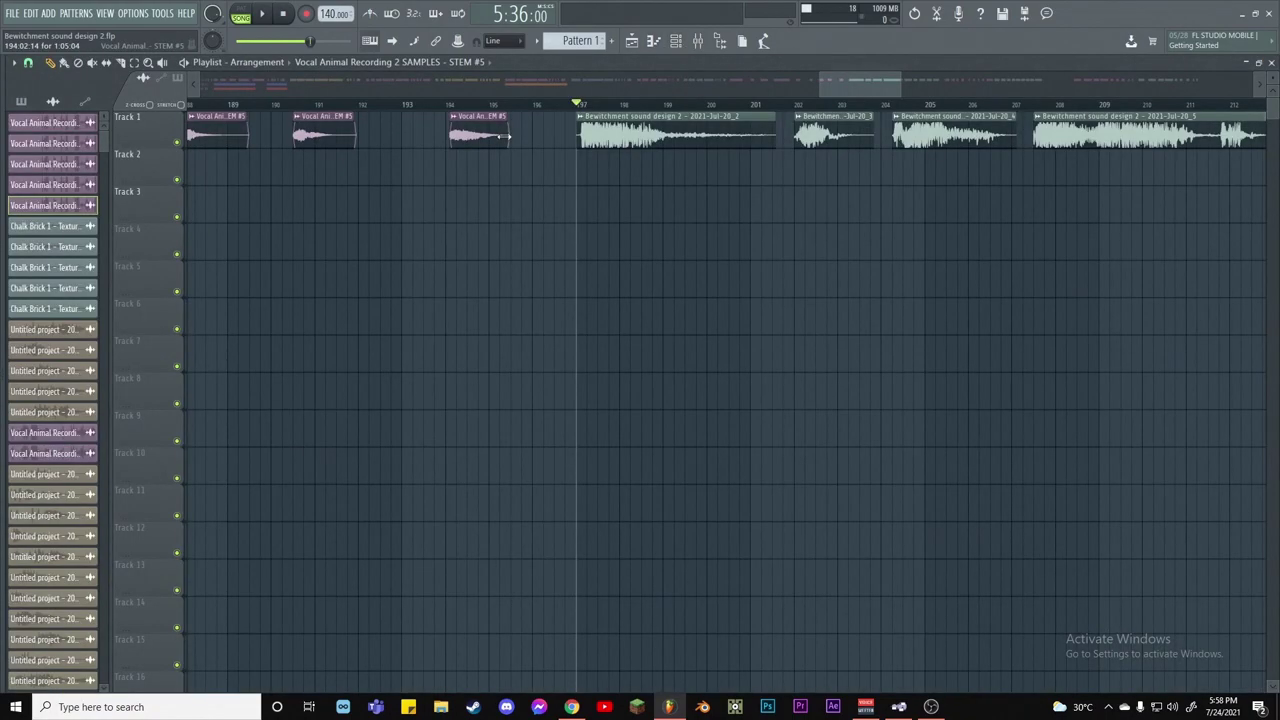
click(453, 116)
click(451, 194)
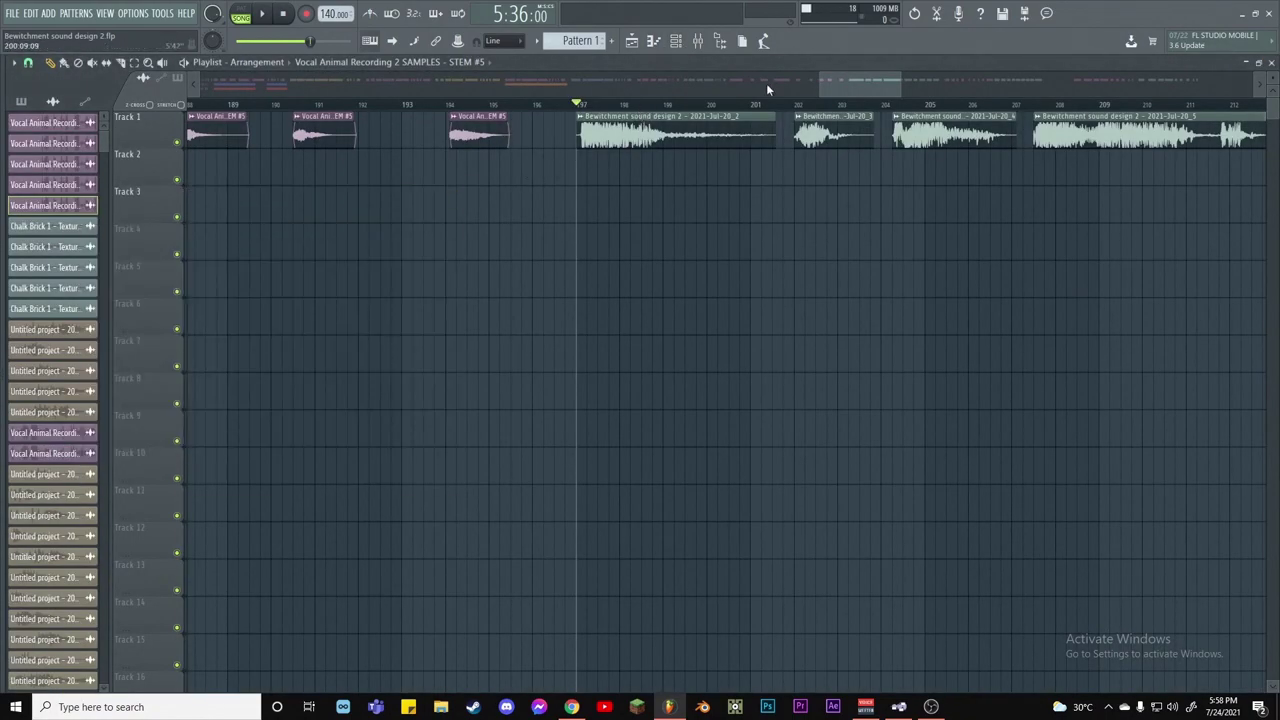
Play excerpts of the Bewitchment samples from bar 197 to bar 211, working forwards through the playlist
drag(854, 82, 861, 82)
key(space)
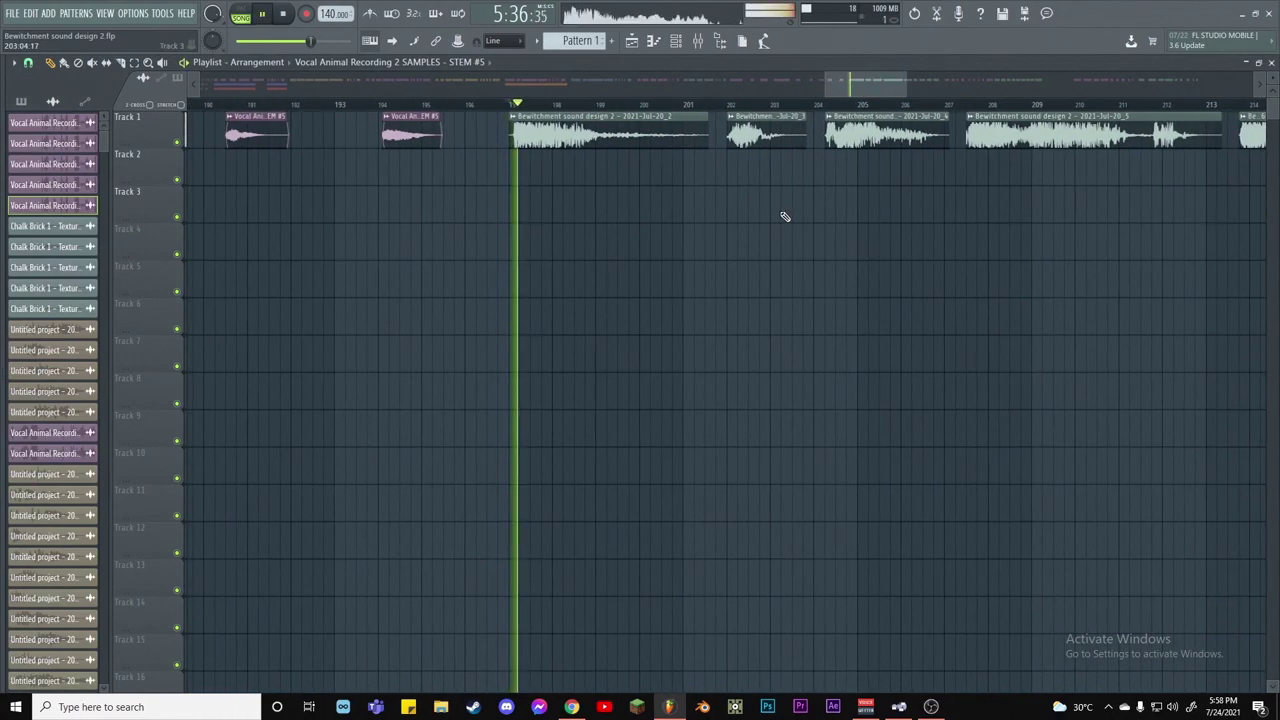
click(738, 100)
click(697, 104)
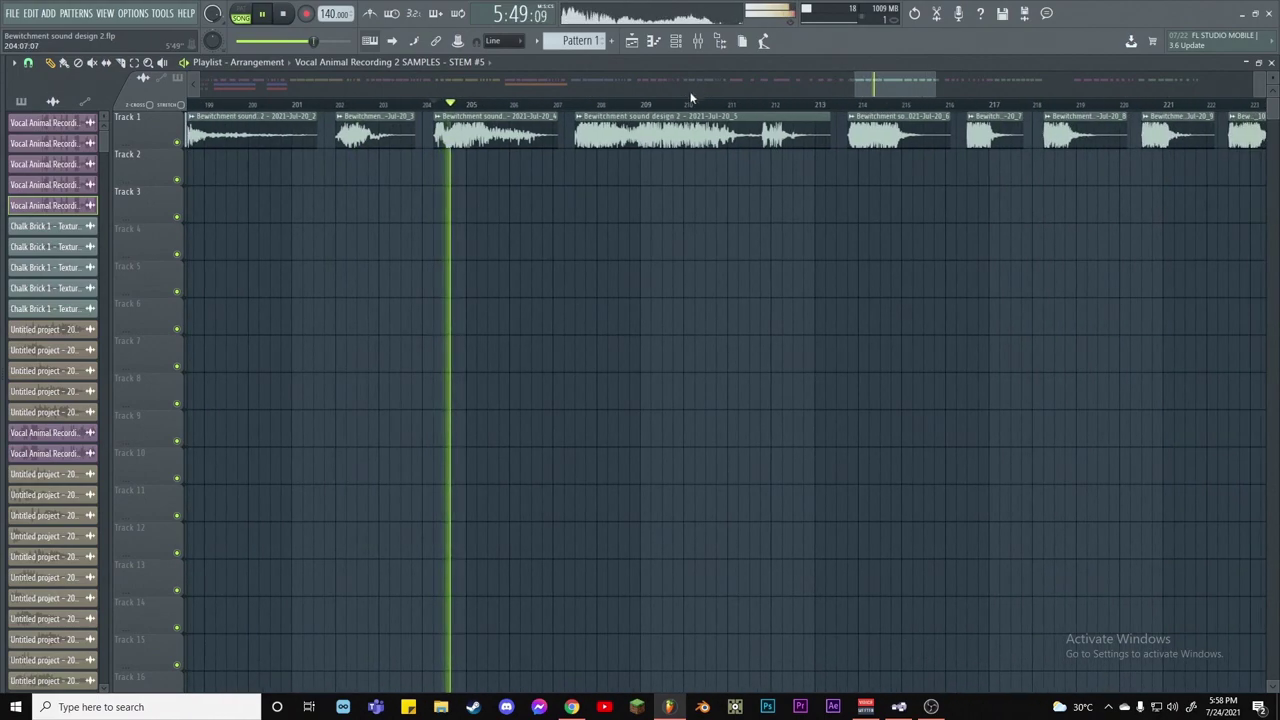
click(576, 104)
click(497, 104)
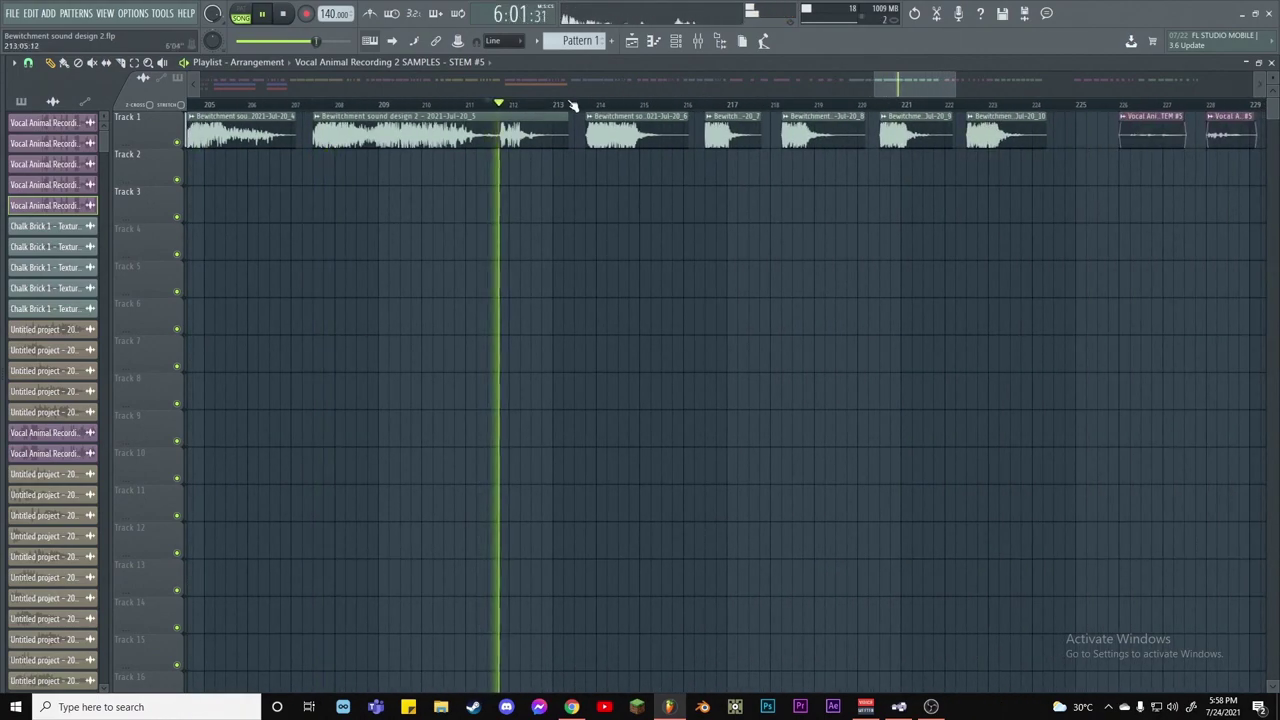
Play the short Bewitchment samples 6 to 10, from bar 213 to bar 222, and stop playback
click(592, 104)
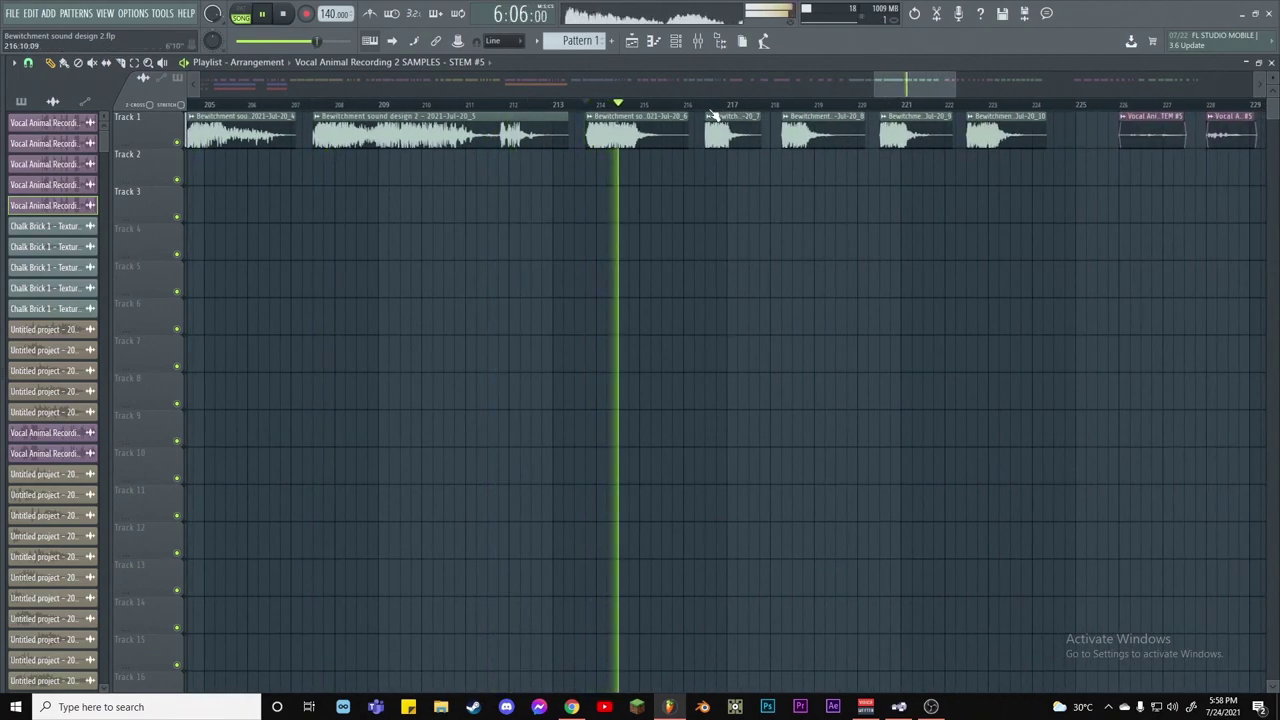
click(710, 104)
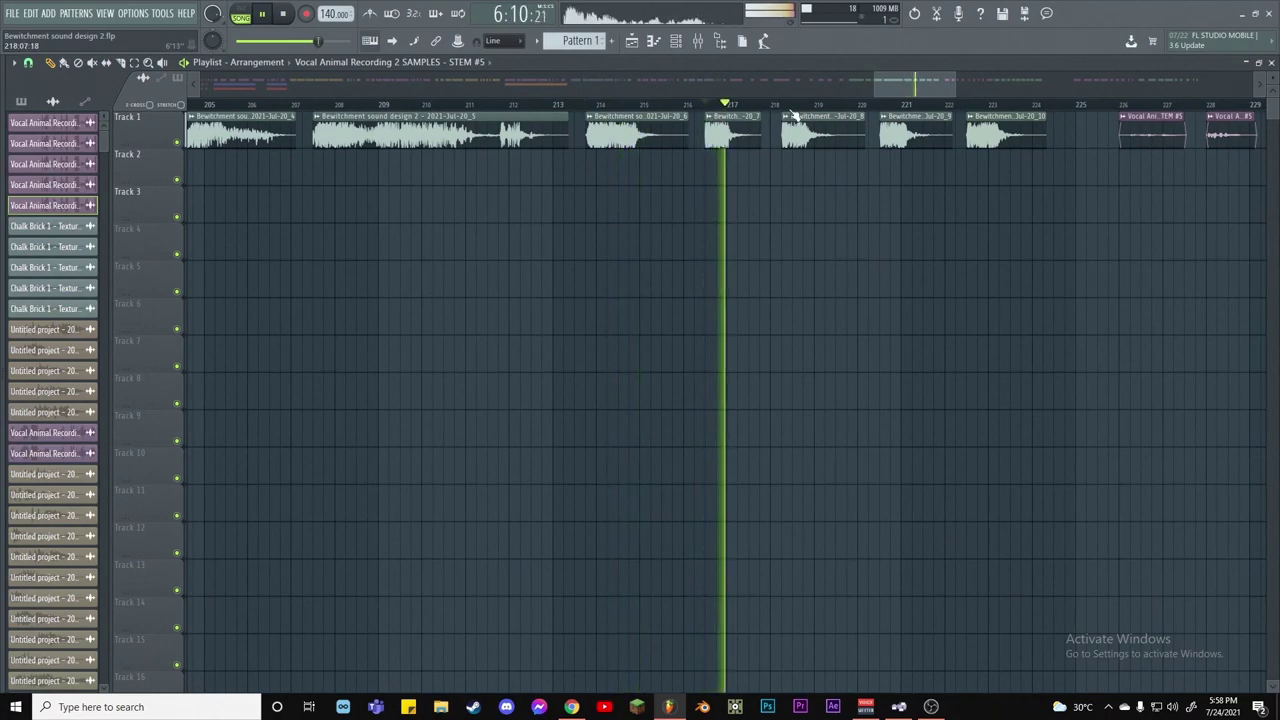
click(787, 104)
click(878, 104)
click(966, 104)
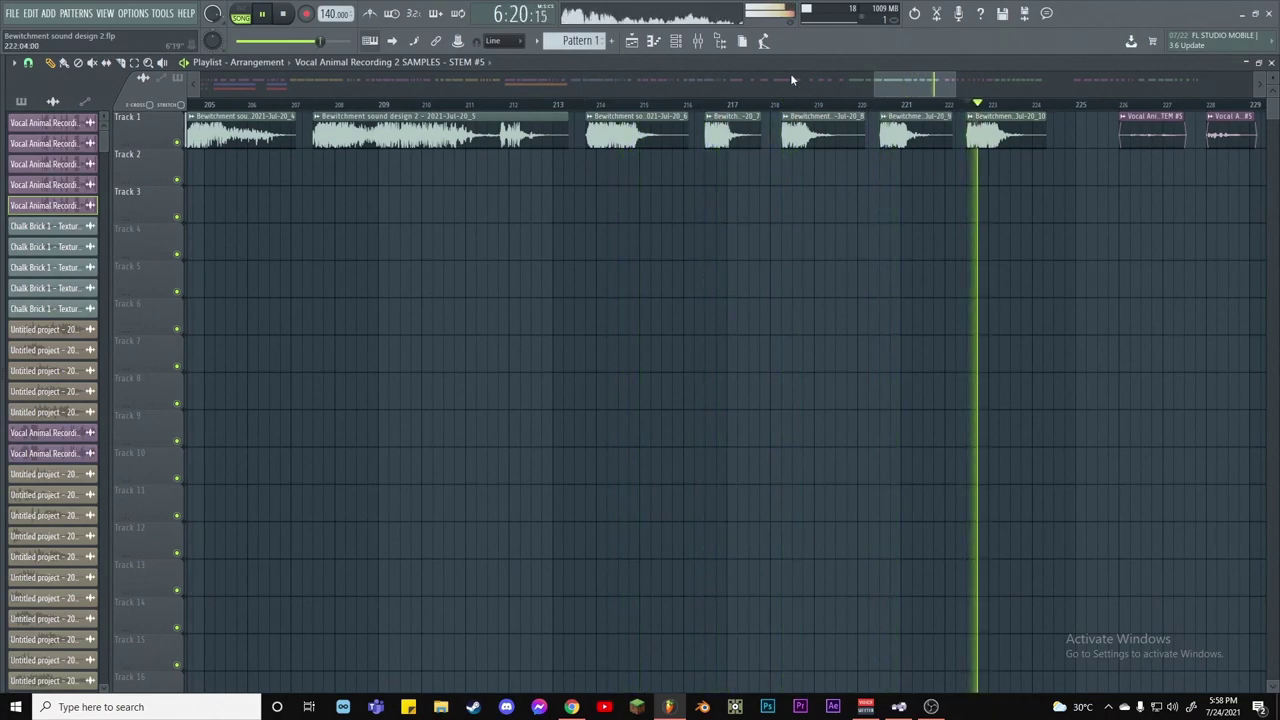
key(space)
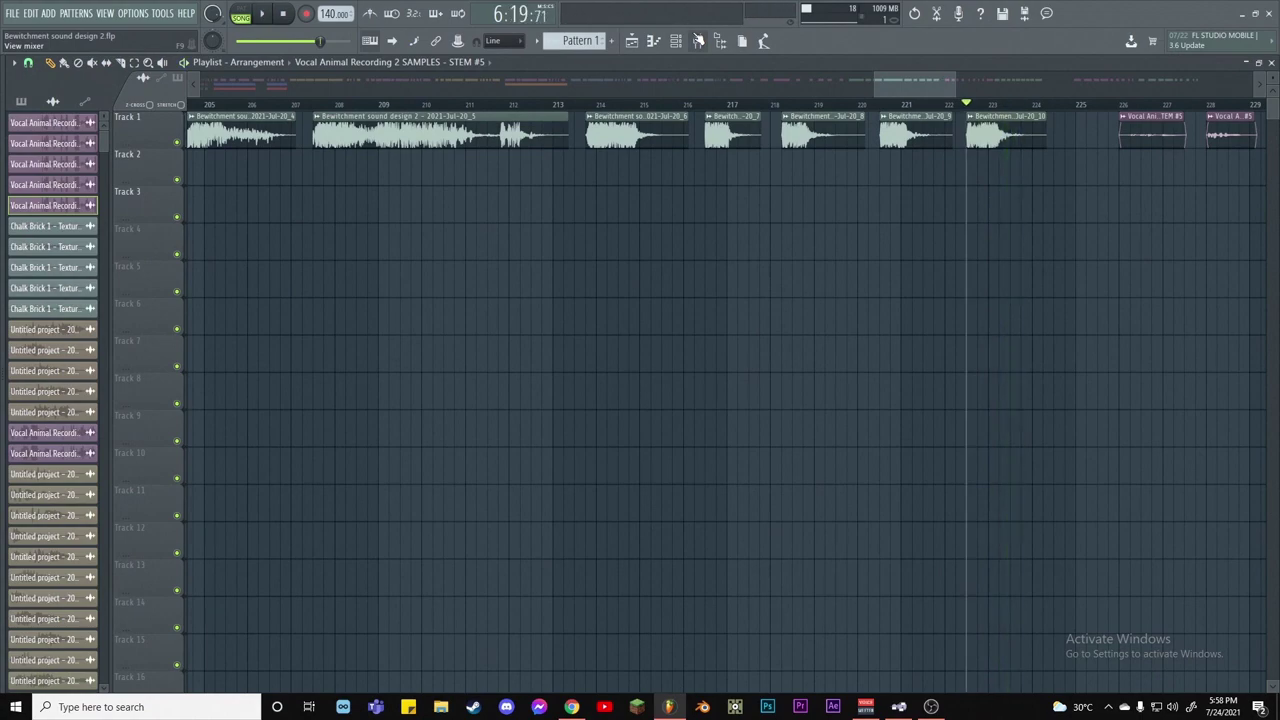
Inspect the OTT and MGranularMB settings in the Insert 10 effect chain
key(F9)
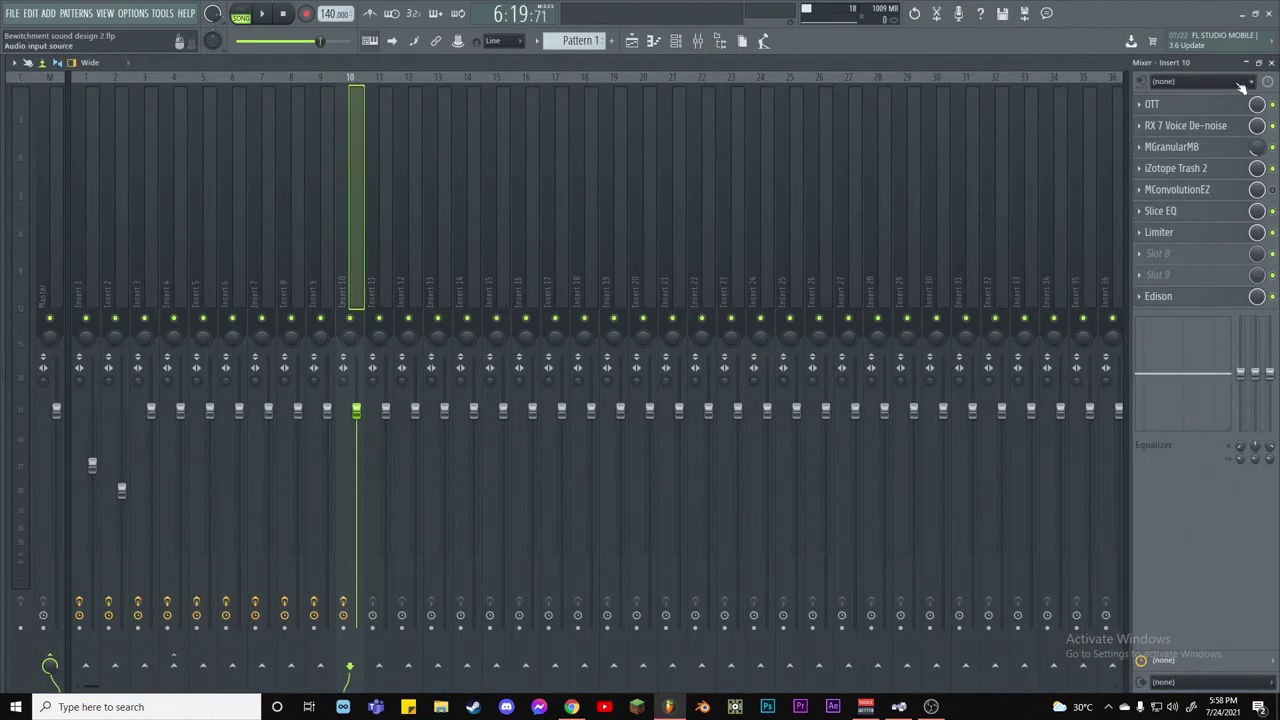
click(1204, 105)
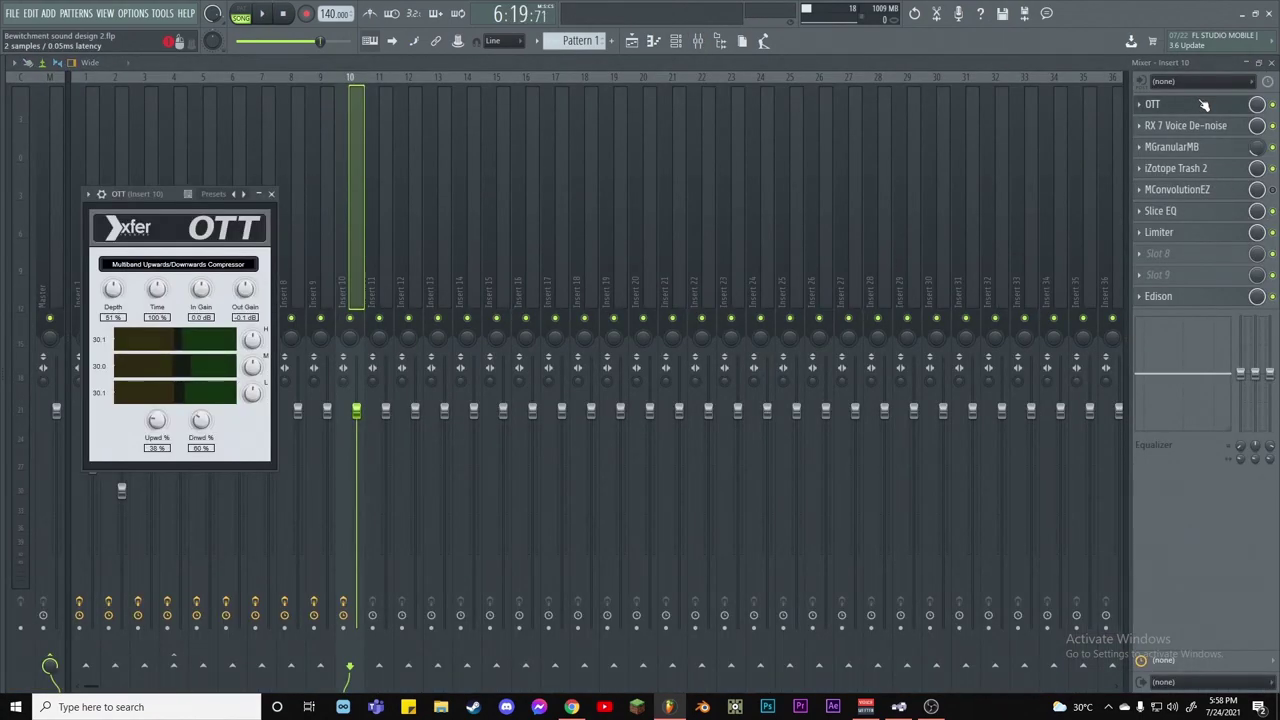
click(1198, 106)
click(1188, 146)
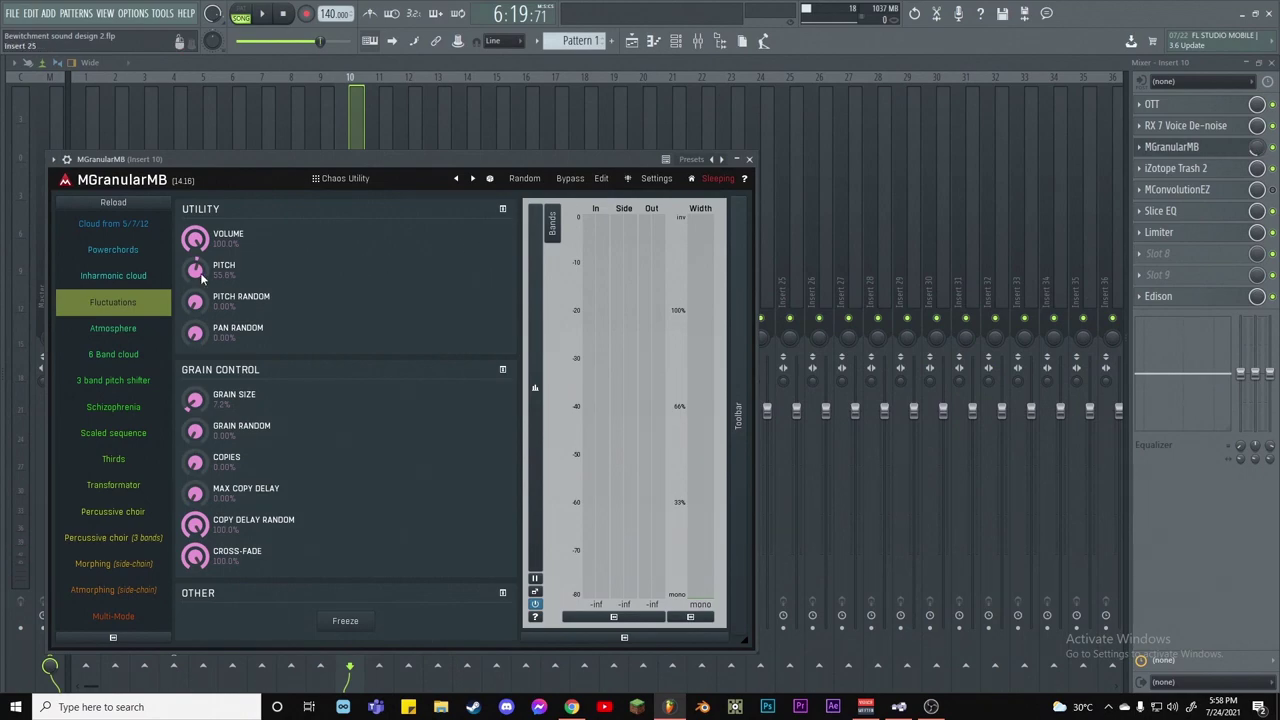
click(749, 159)
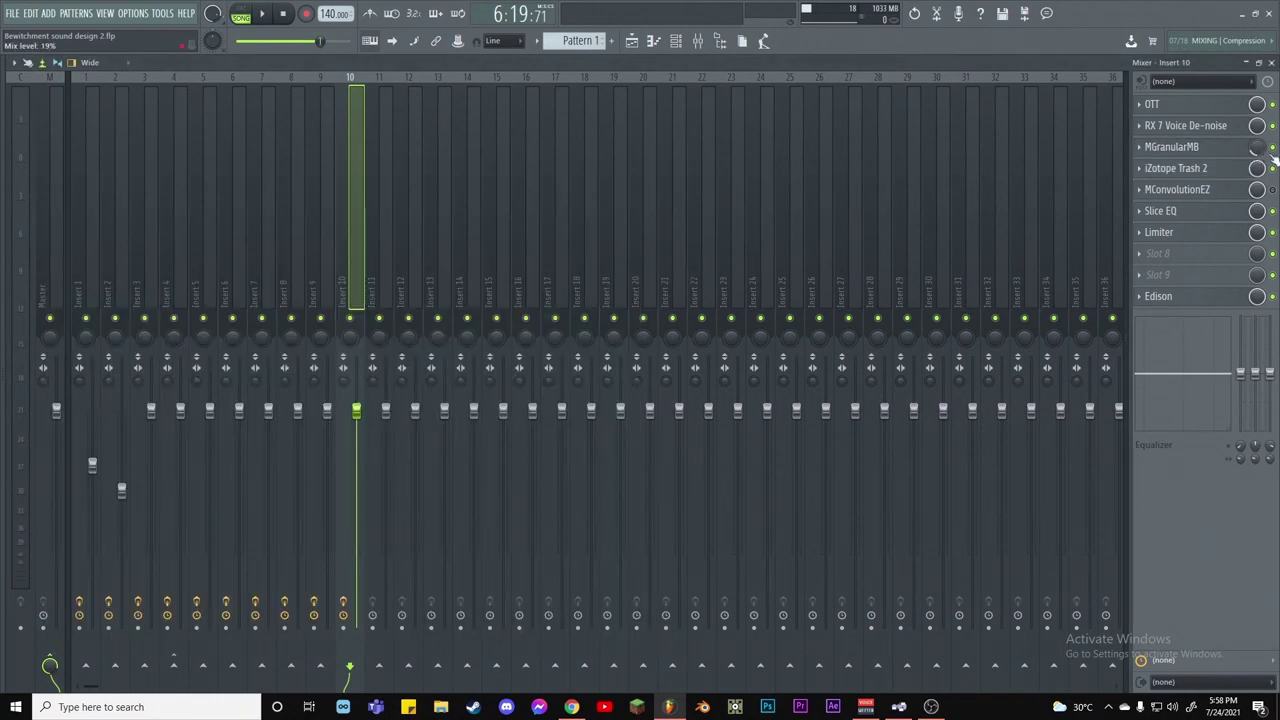
Inspect iZotope Trash 2's Convolve and Trash modules on Insert 10, and briefly check MConvolutionEZ
click(1190, 169)
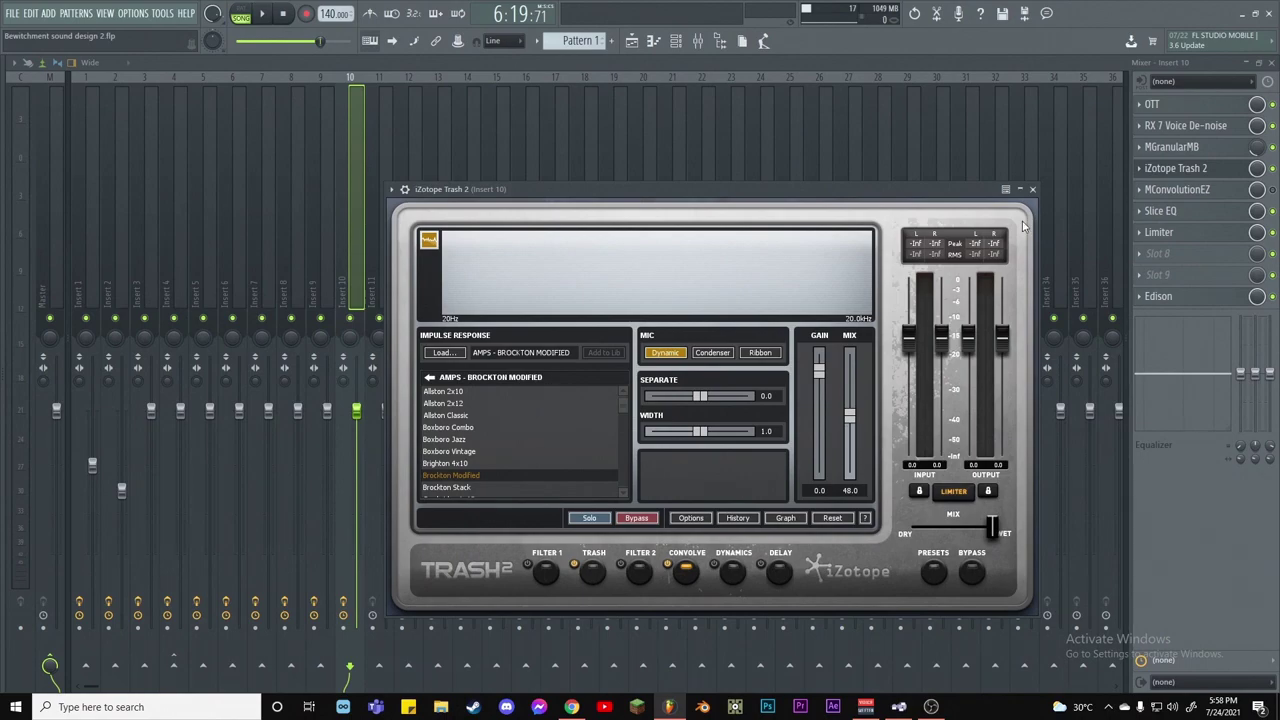
click(1032, 189)
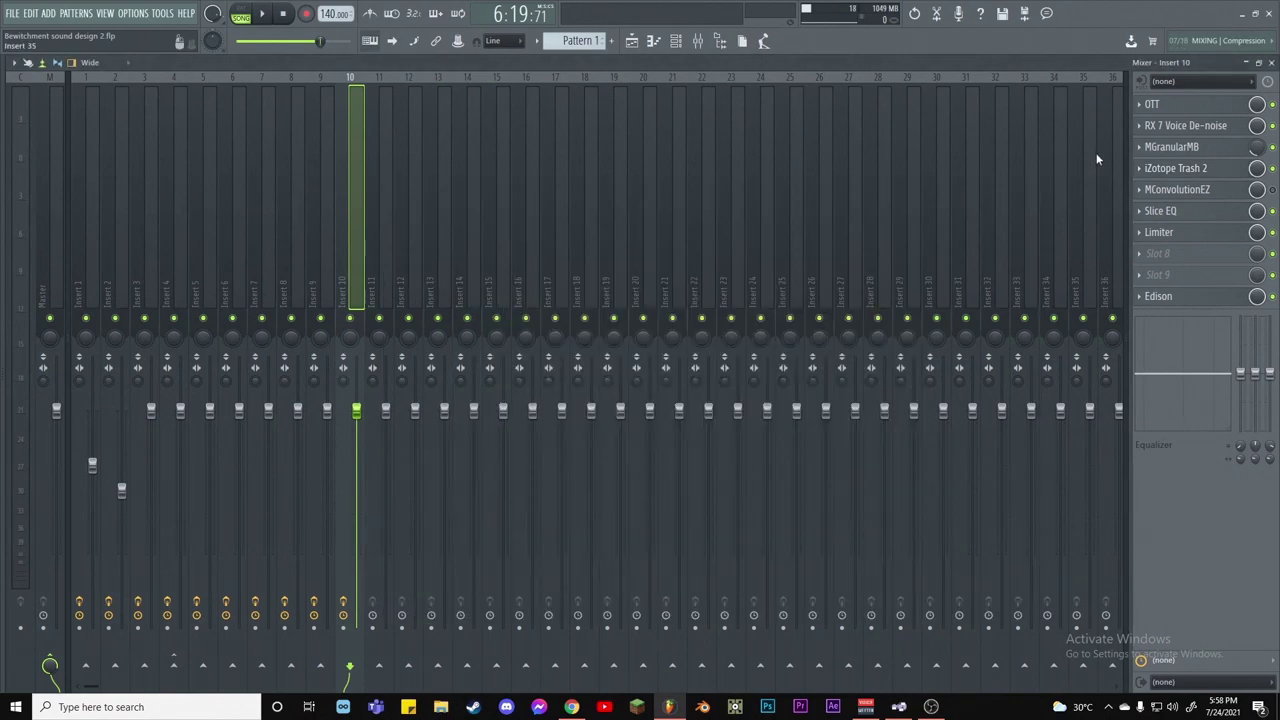
click(1197, 192)
click(1197, 192)
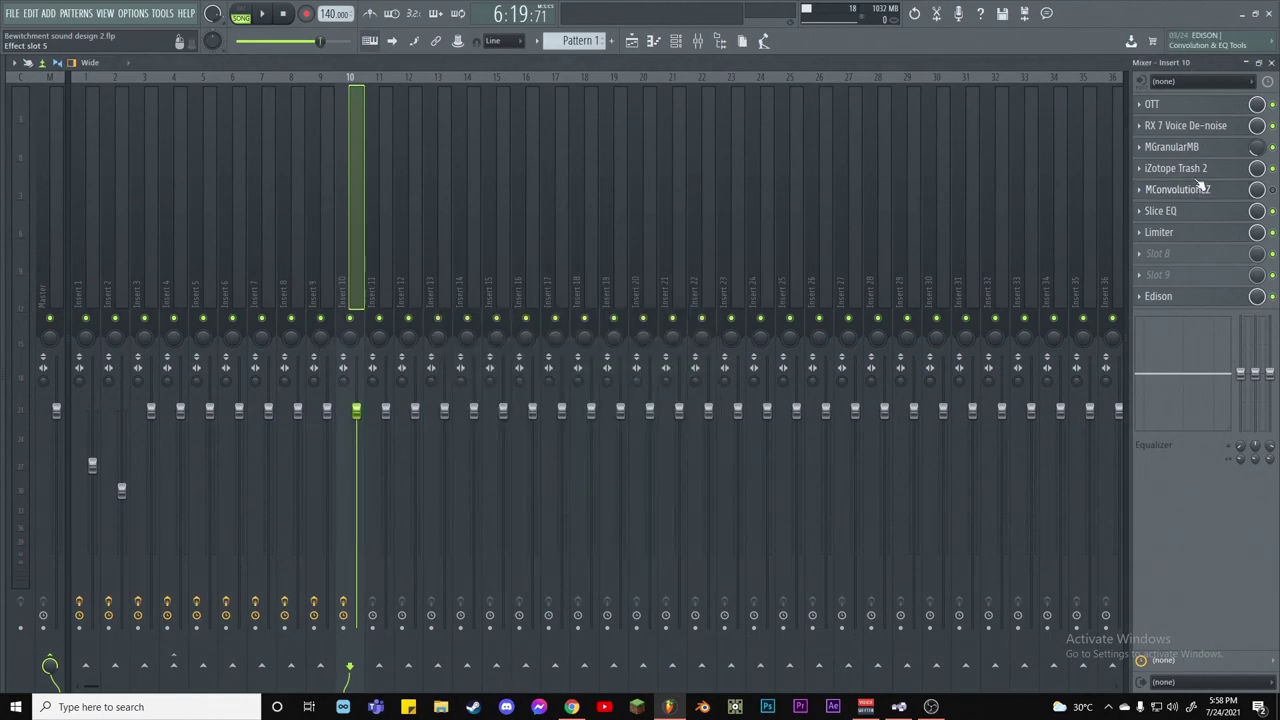
click(1195, 170)
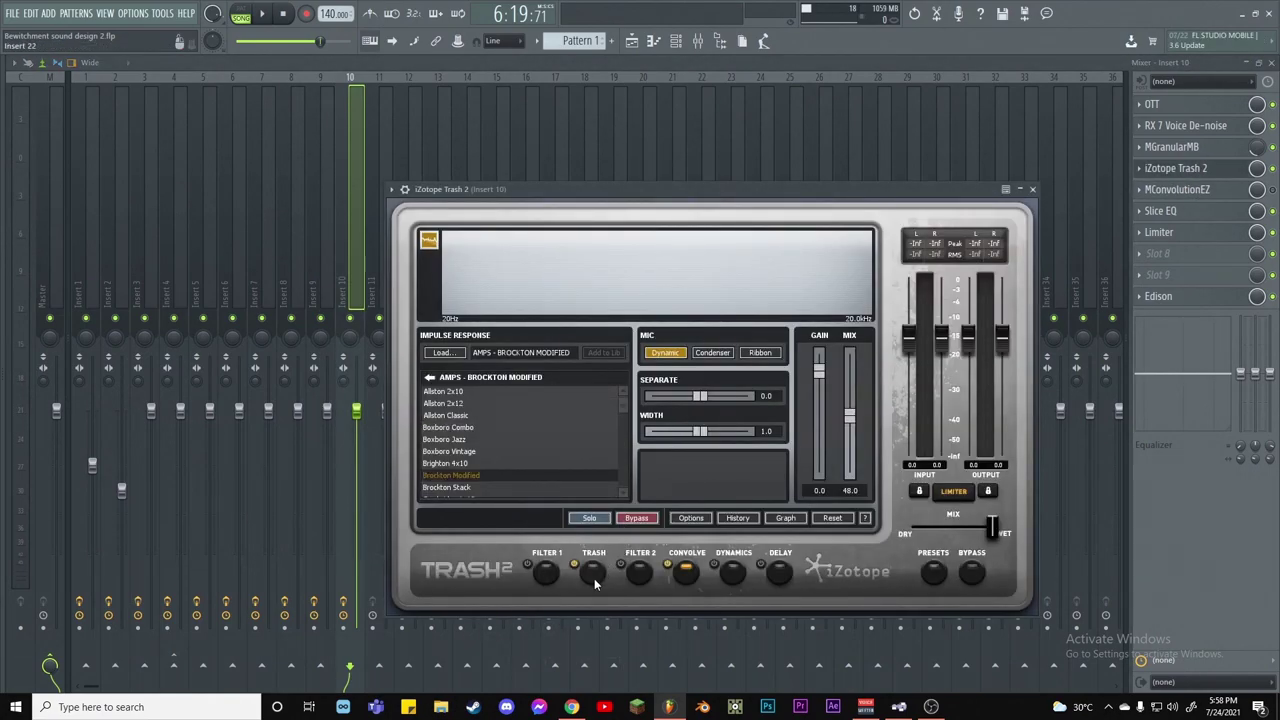
click(590, 570)
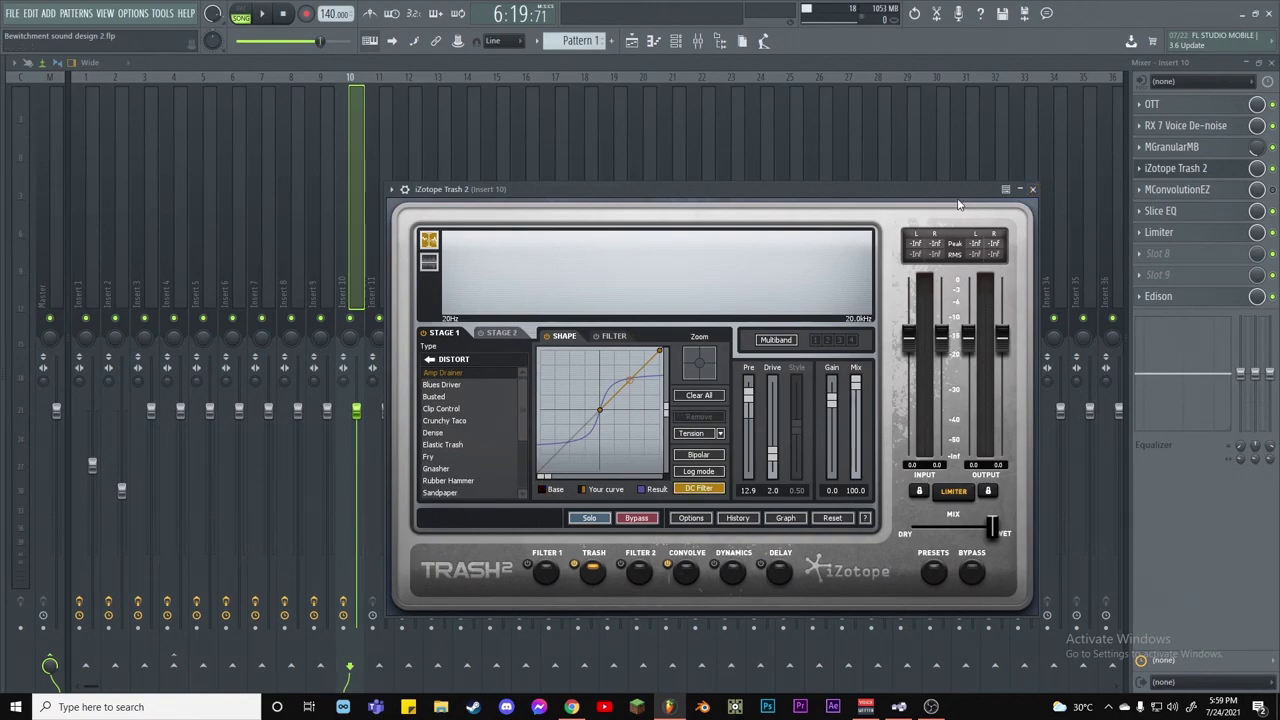
click(1032, 189)
Inspect the Slice EQ curve and the Limiter on Insert 10, and return to the playlist
click(1184, 214)
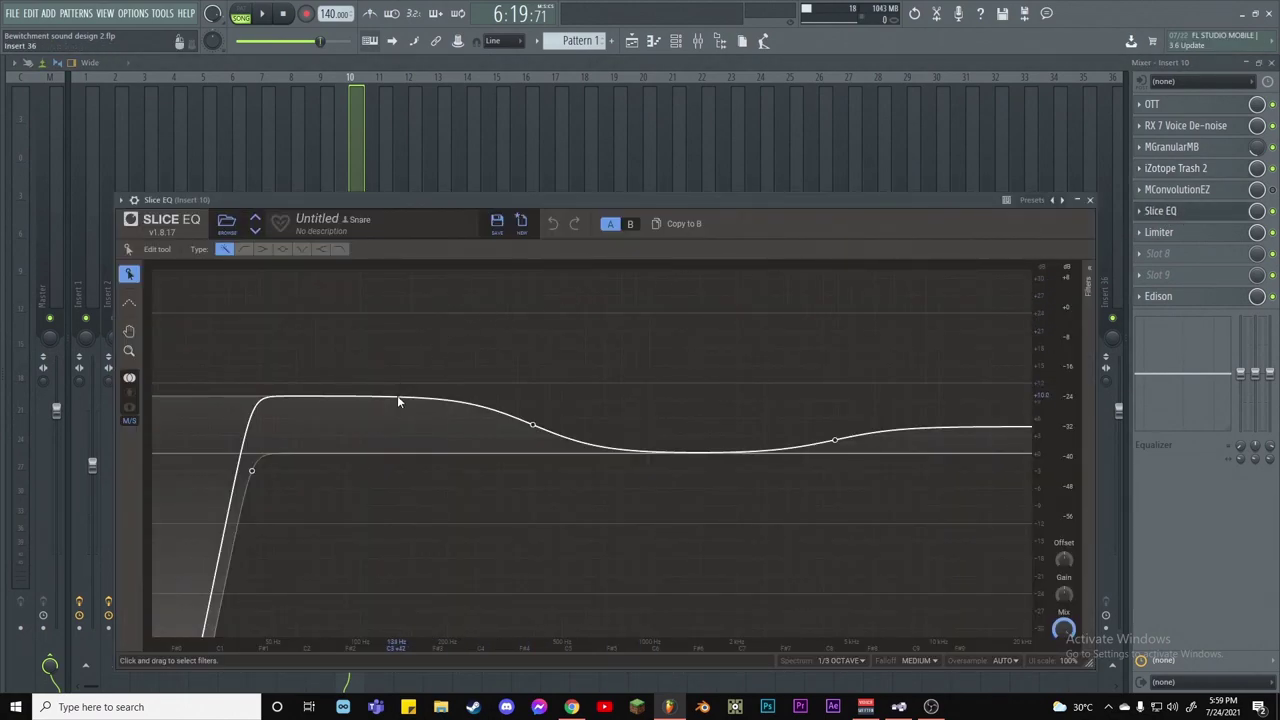
click(1091, 201)
click(1188, 238)
click(1188, 238)
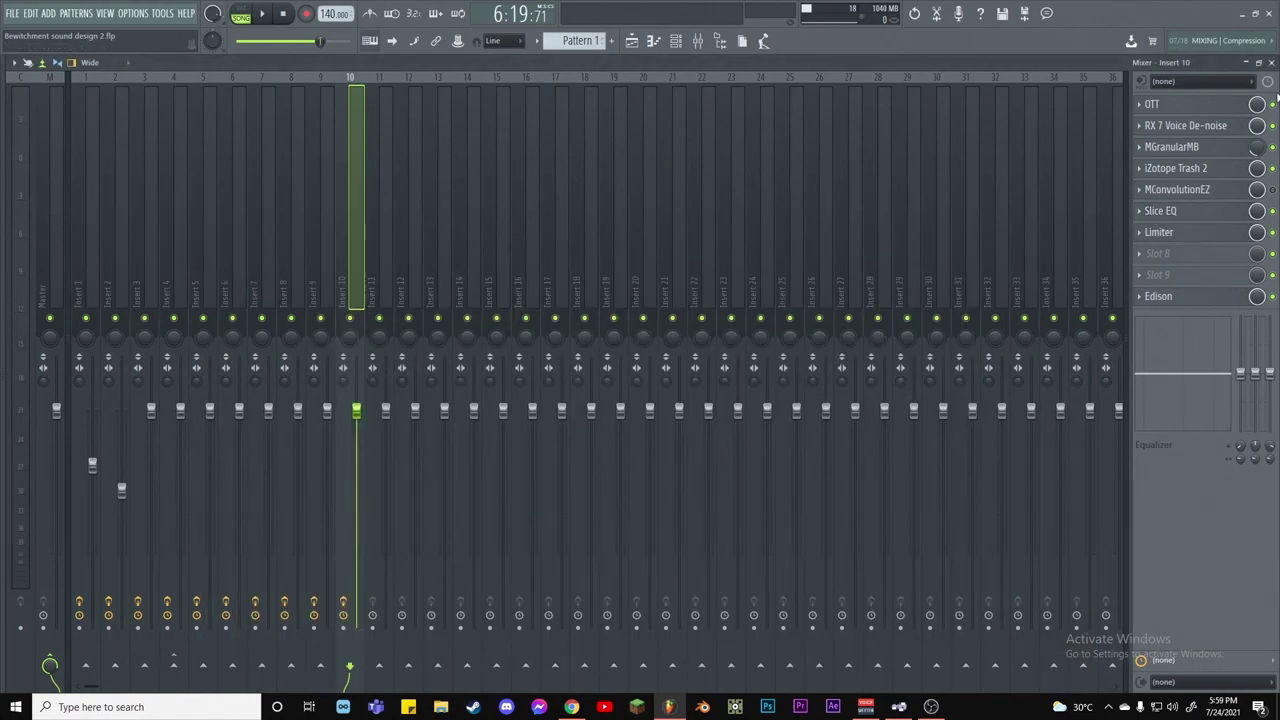
click(1271, 62)
Place the playback position at the start of the Bewitchment samples at bar 241
scroll(917, 88, right, 5)
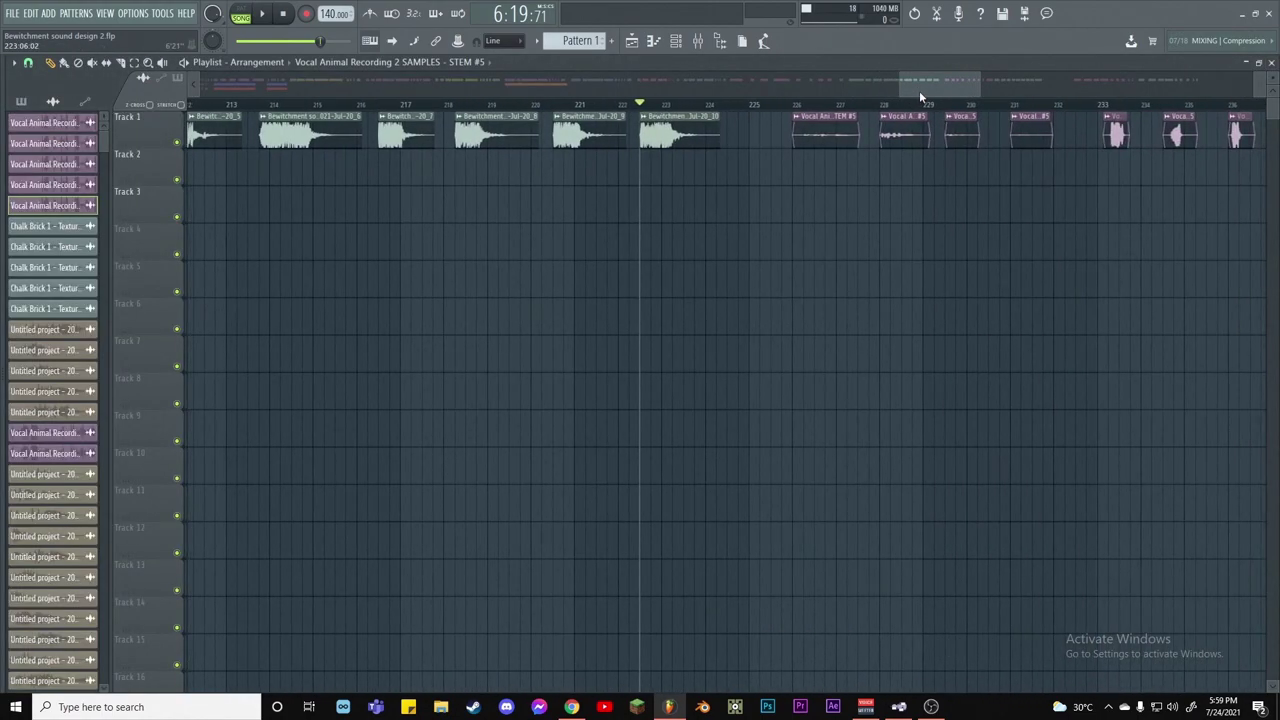
scroll(919, 90, right, 12)
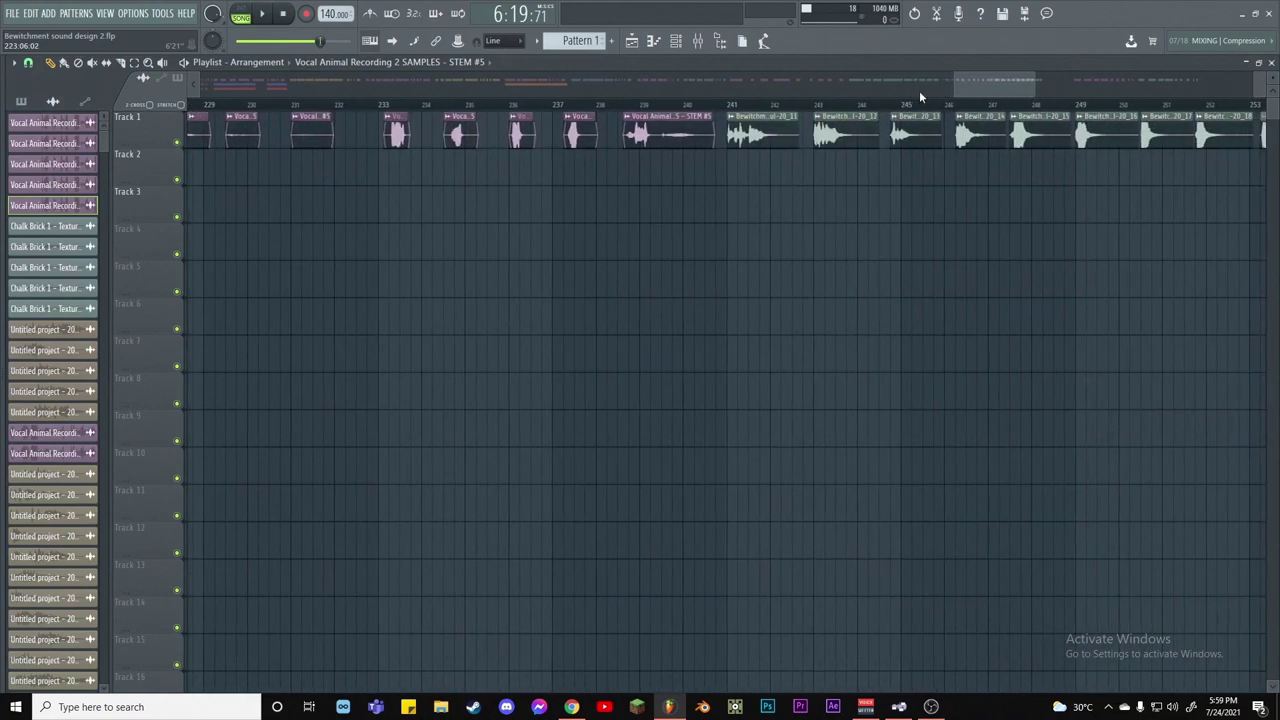
scroll(915, 105, down, 4)
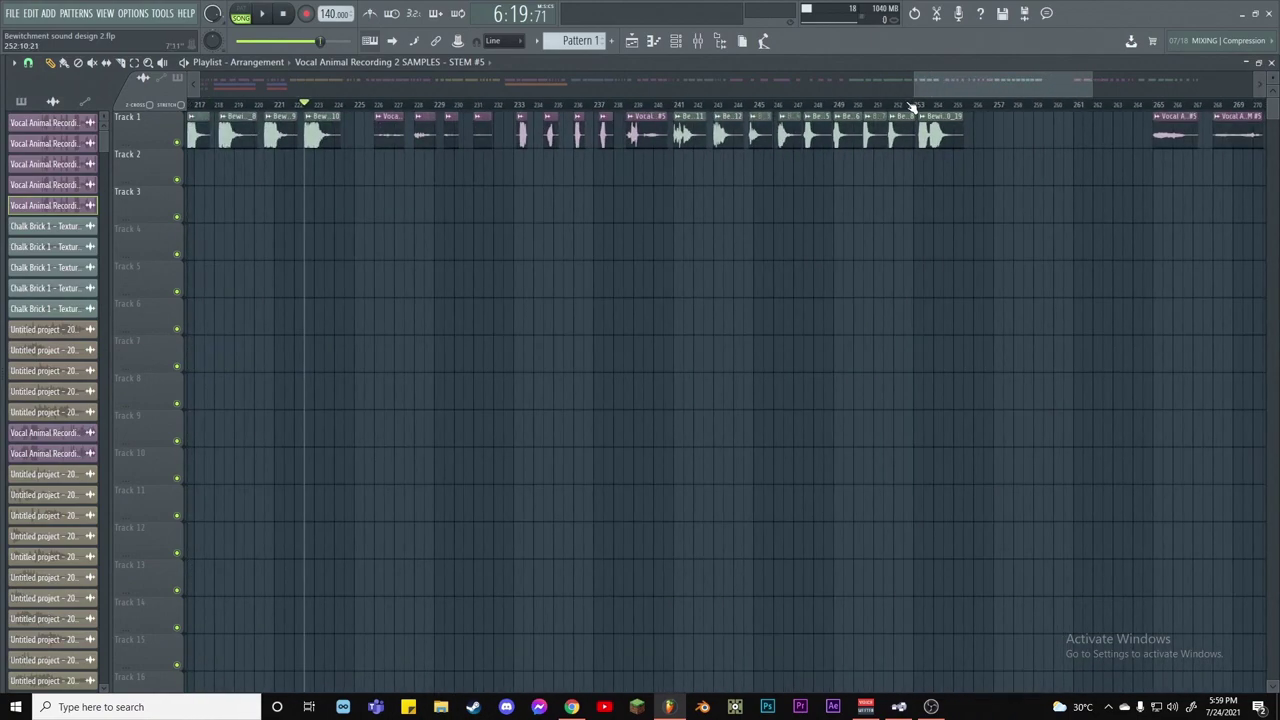
scroll(913, 107, up, 3)
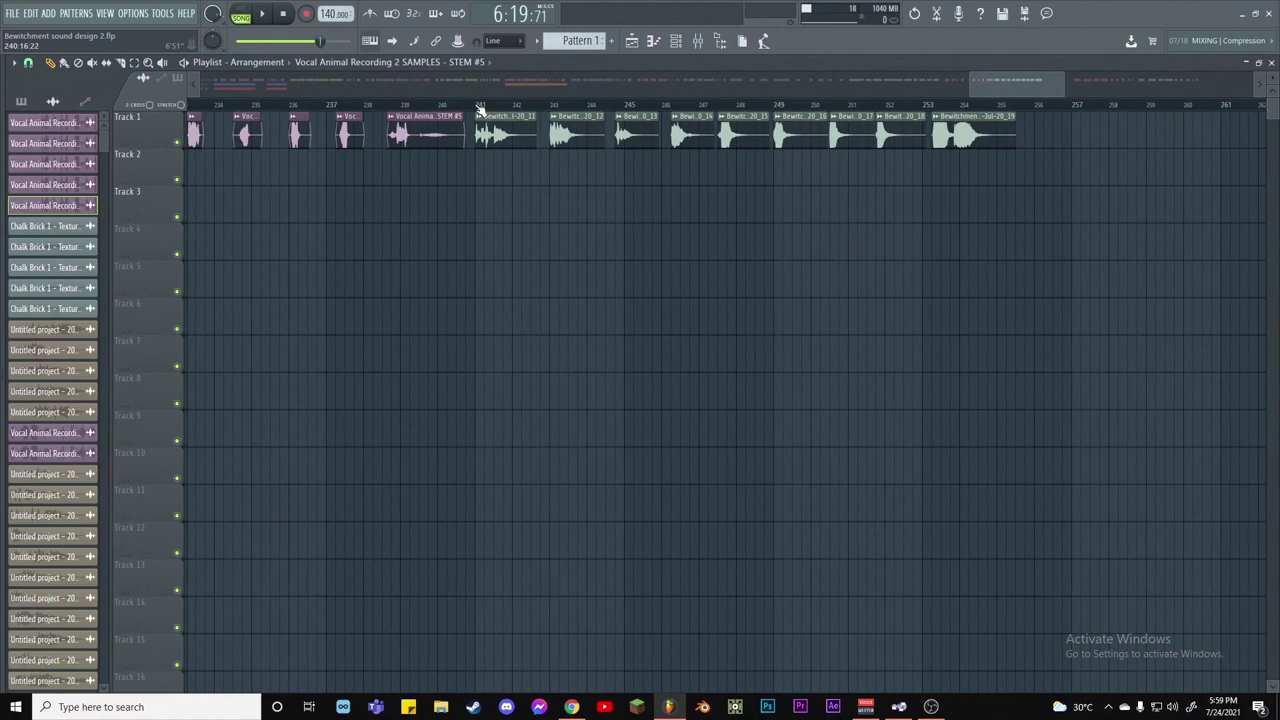
click(477, 105)
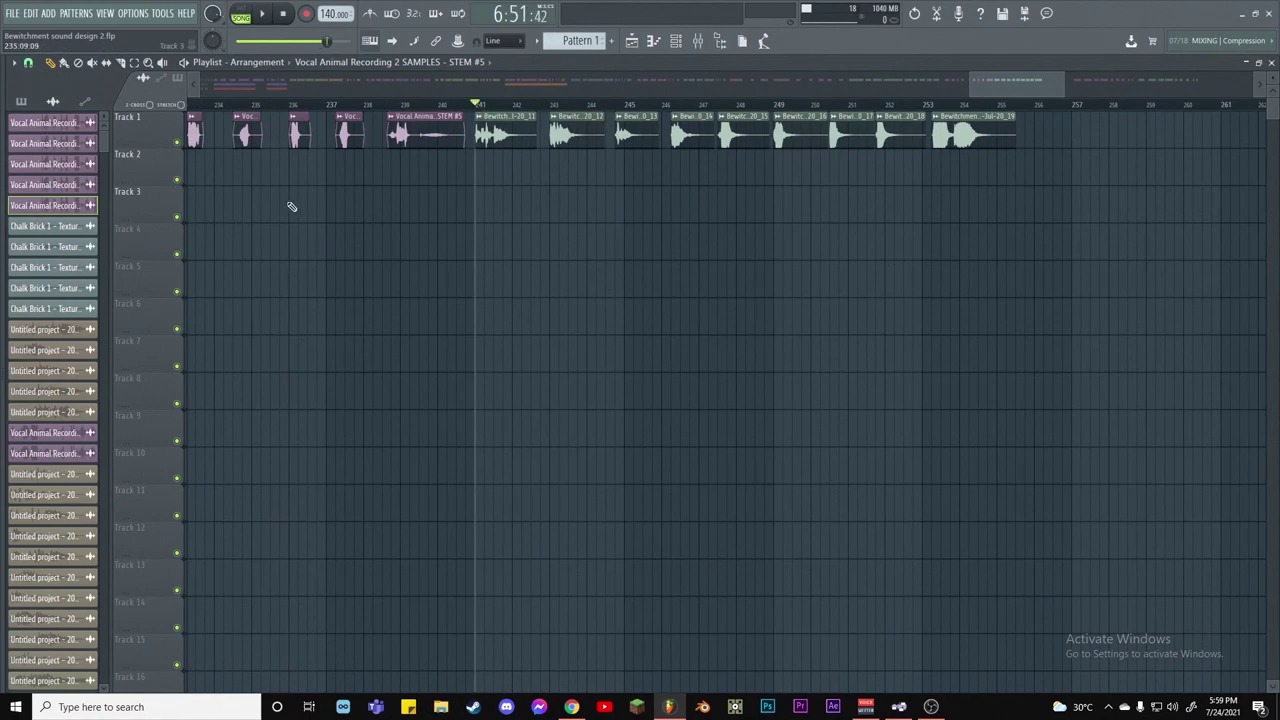
right_click(420, 226)
click(443, 257)
scroll(765, 105, down, 2)
scroll(765, 105, up, 2)
scroll(530, 91, left, 3)
scroll(731, 85, right, 2)
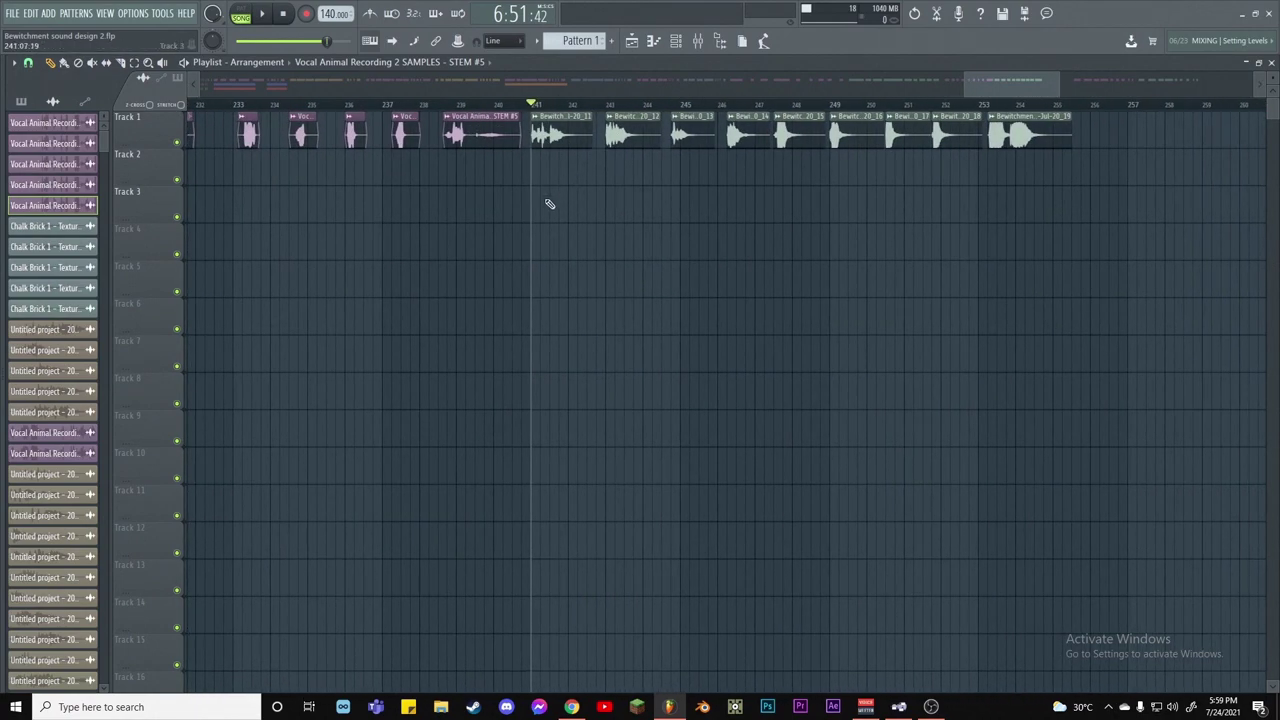
scroll(600, 91, right, 1)
Play excerpts of Bewitchment samples 11 to 17, from bar 241 to bar 250
key(space)
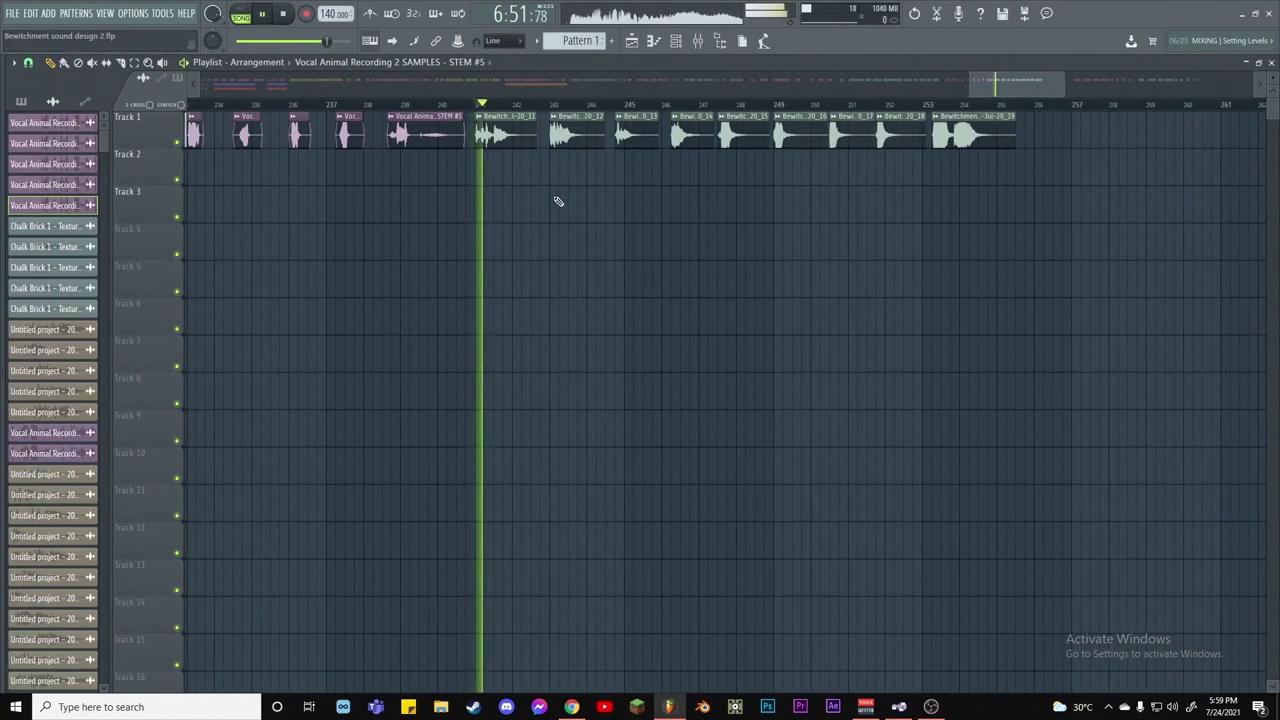
click(553, 105)
click(614, 105)
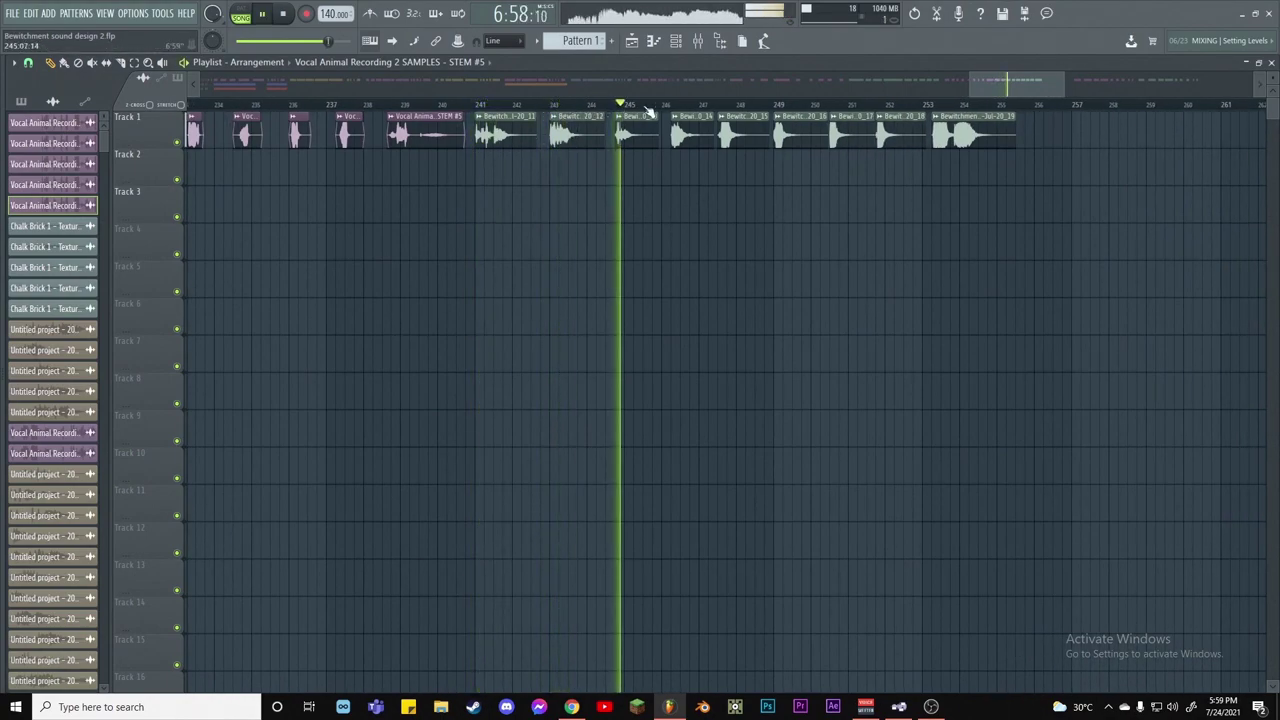
click(670, 105)
click(720, 105)
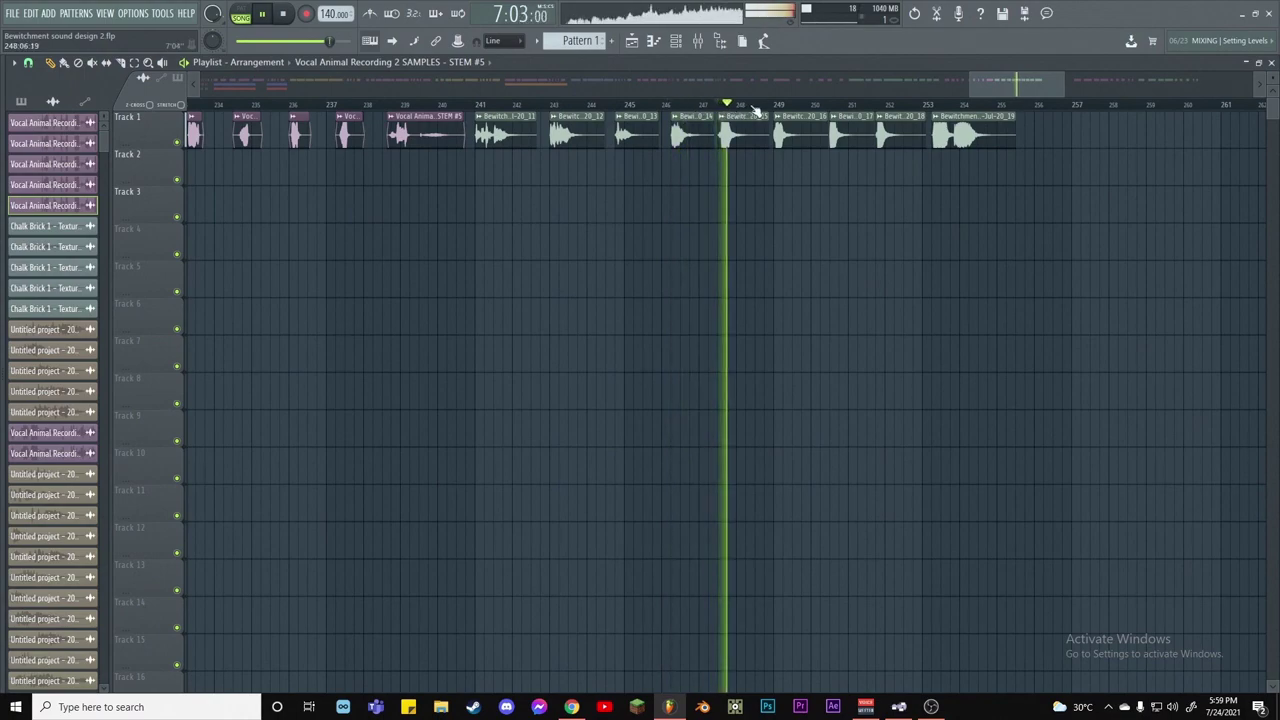
click(775, 105)
click(831, 105)
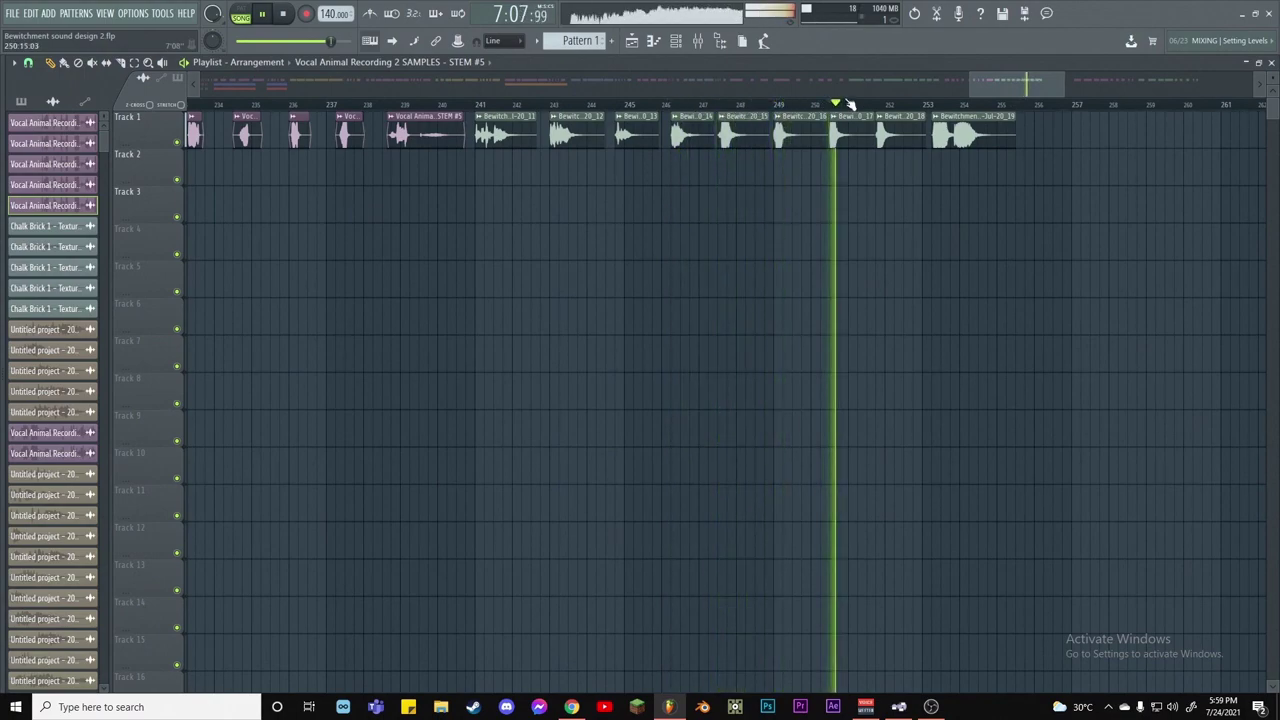
Play Bewitchment samples 18 and 19, ending with the one at bar 253, and stop playback
scroll(866, 105, left, 1)
click(896, 105)
click(945, 105)
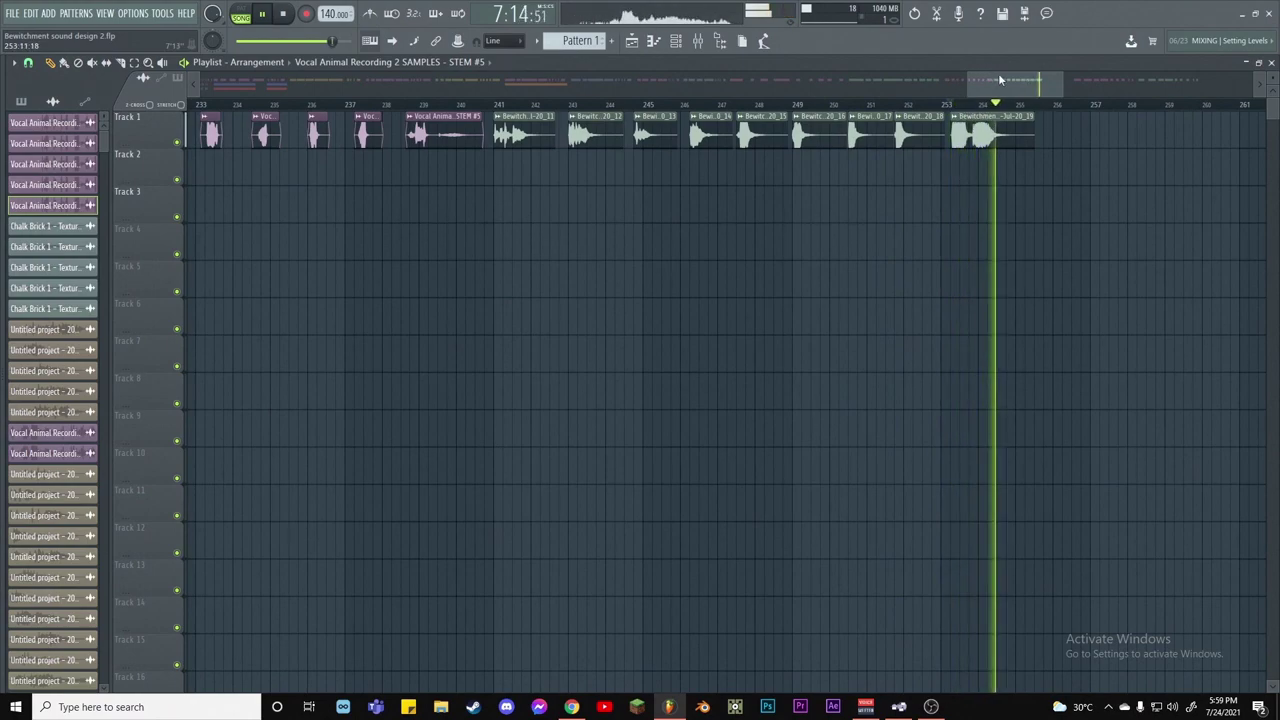
key(space)
scroll(1005, 113, down, 2)
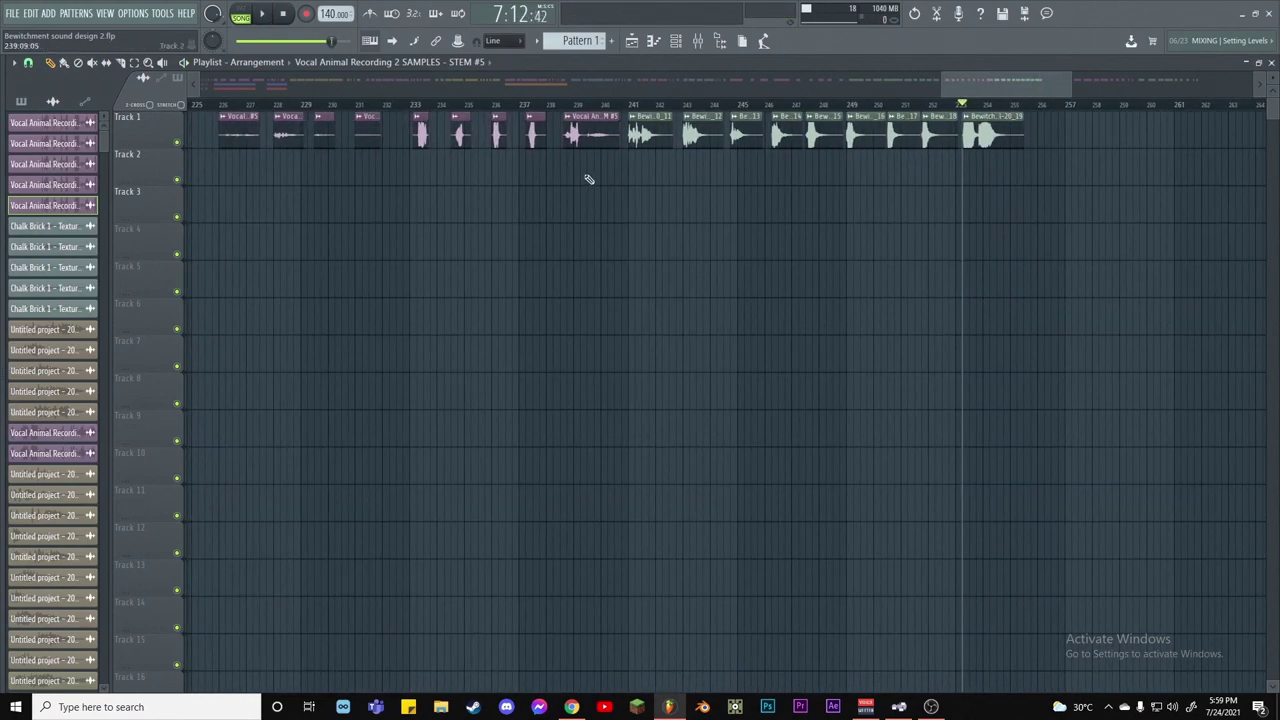
Check the channel settings of the Vocal Animal Recording STEM #5 clip near bar 239 and its Insert 10 effect chain
double_click(576, 140)
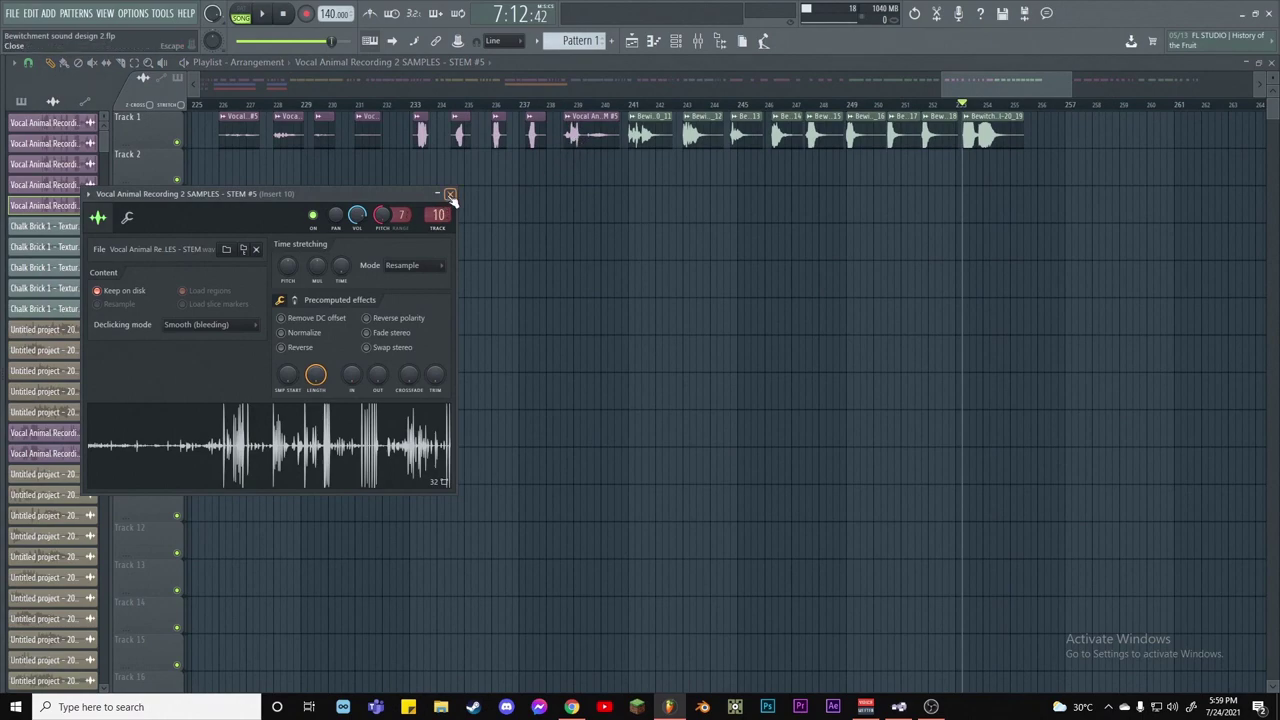
click(450, 195)
click(700, 41)
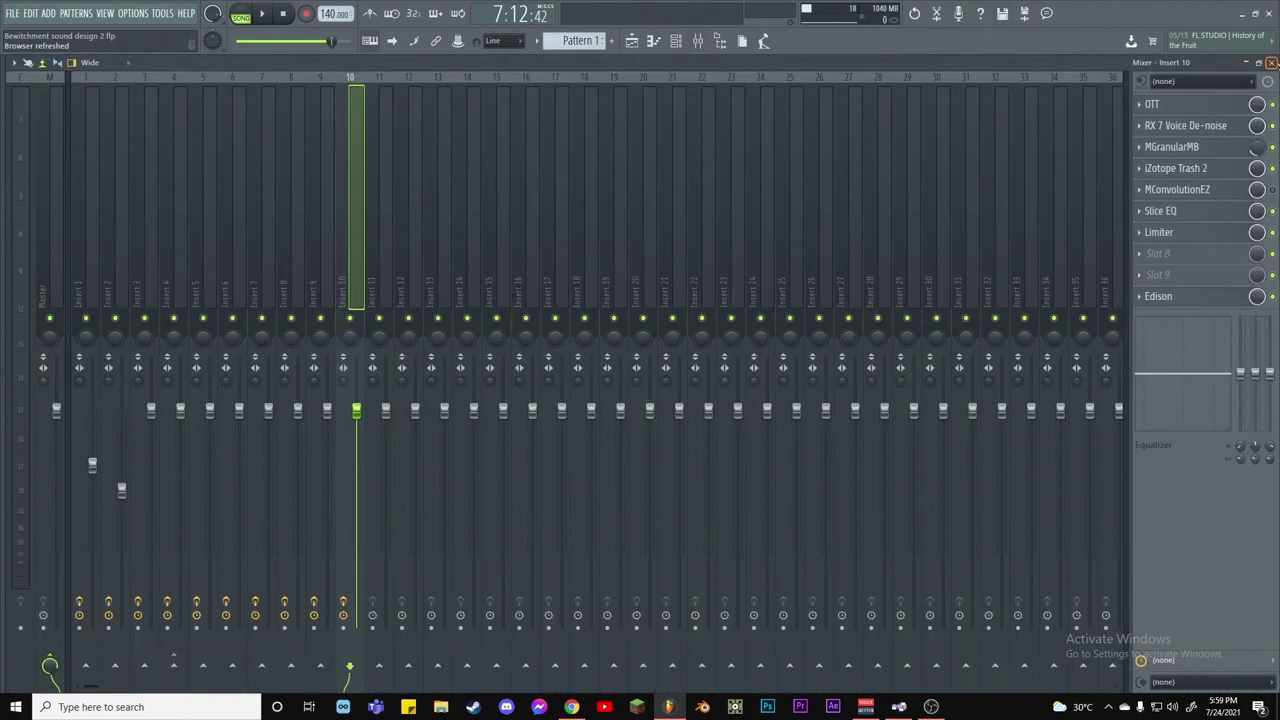
click(1271, 62)
scroll(645, 113, up, 3)
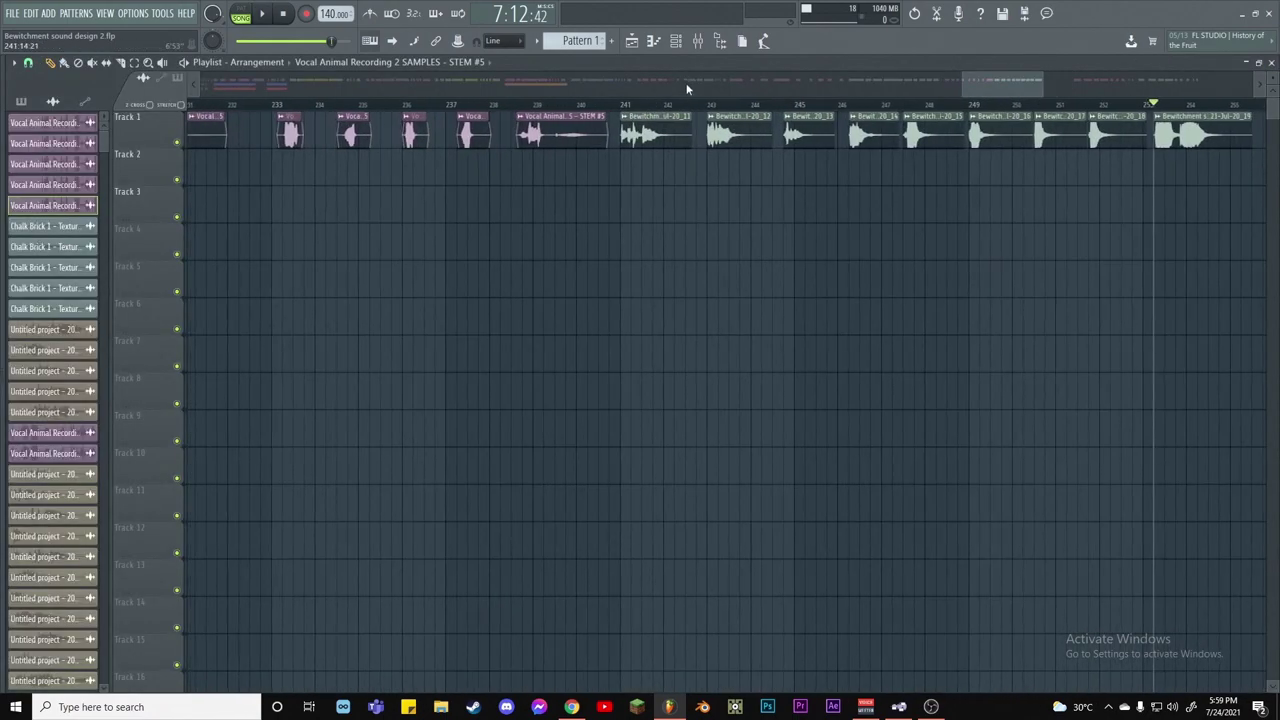
Check the channel settings of Bewitchment sample 11 at bar 241 and view its mixer track
double_click(431, 137)
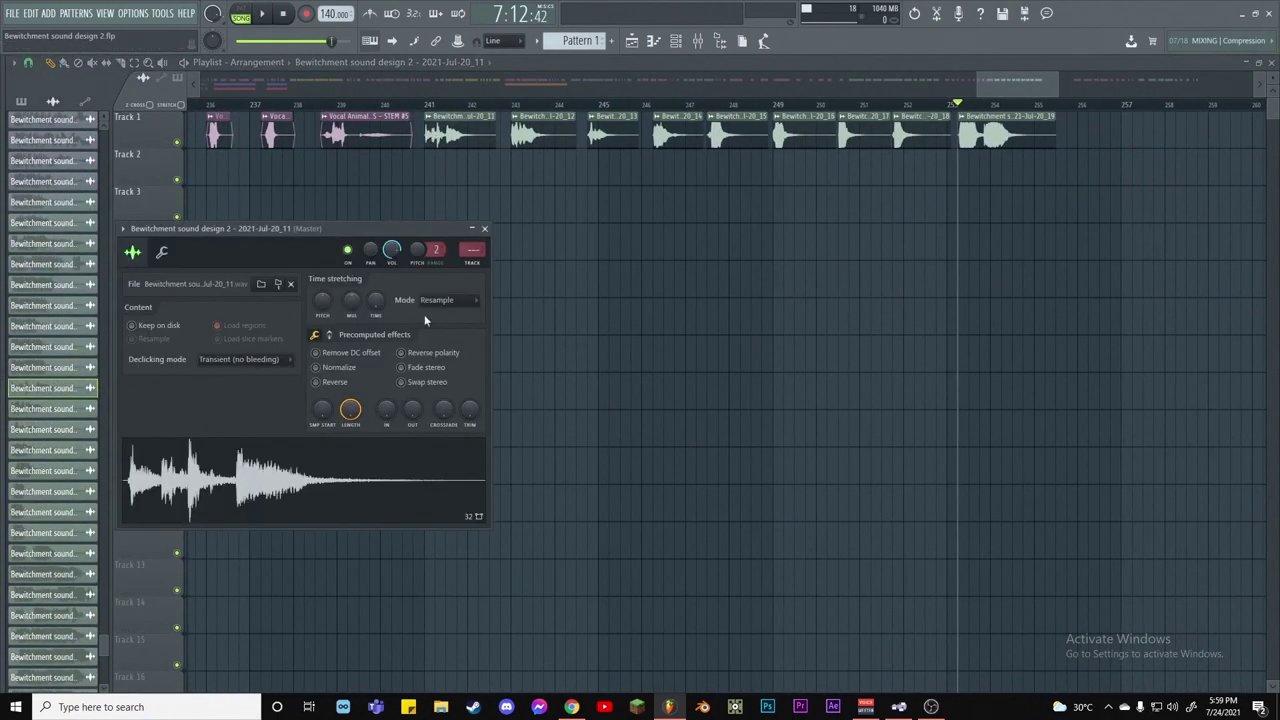
click(484, 228)
click(697, 42)
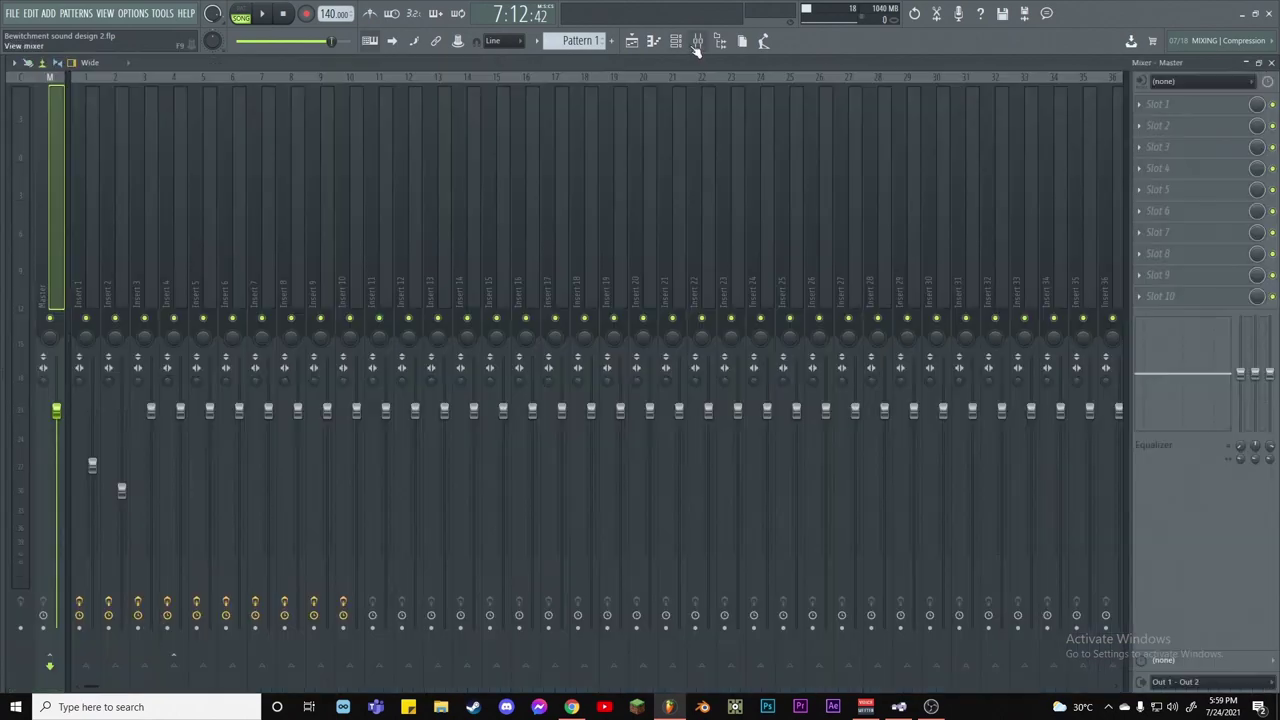
Inspect the MGranularMB settings on Insert 10, and return the playback position to bar 241 in the playlist
click(363, 262)
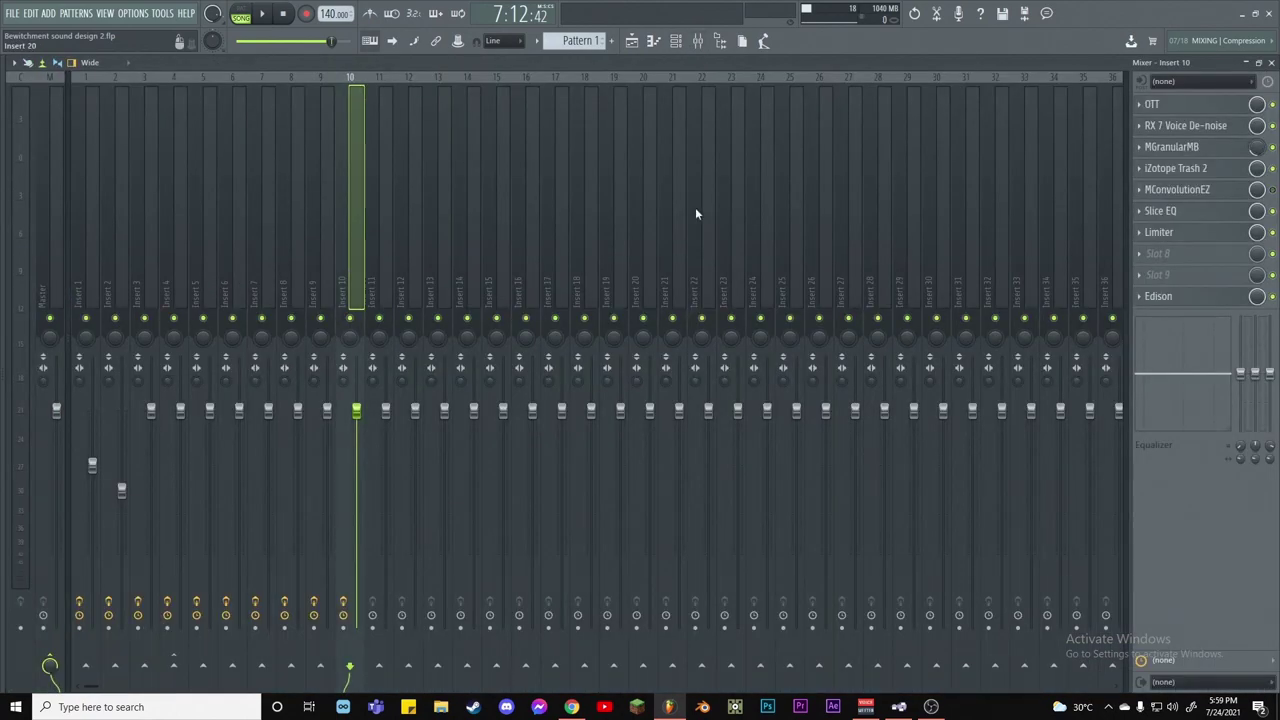
click(1172, 146)
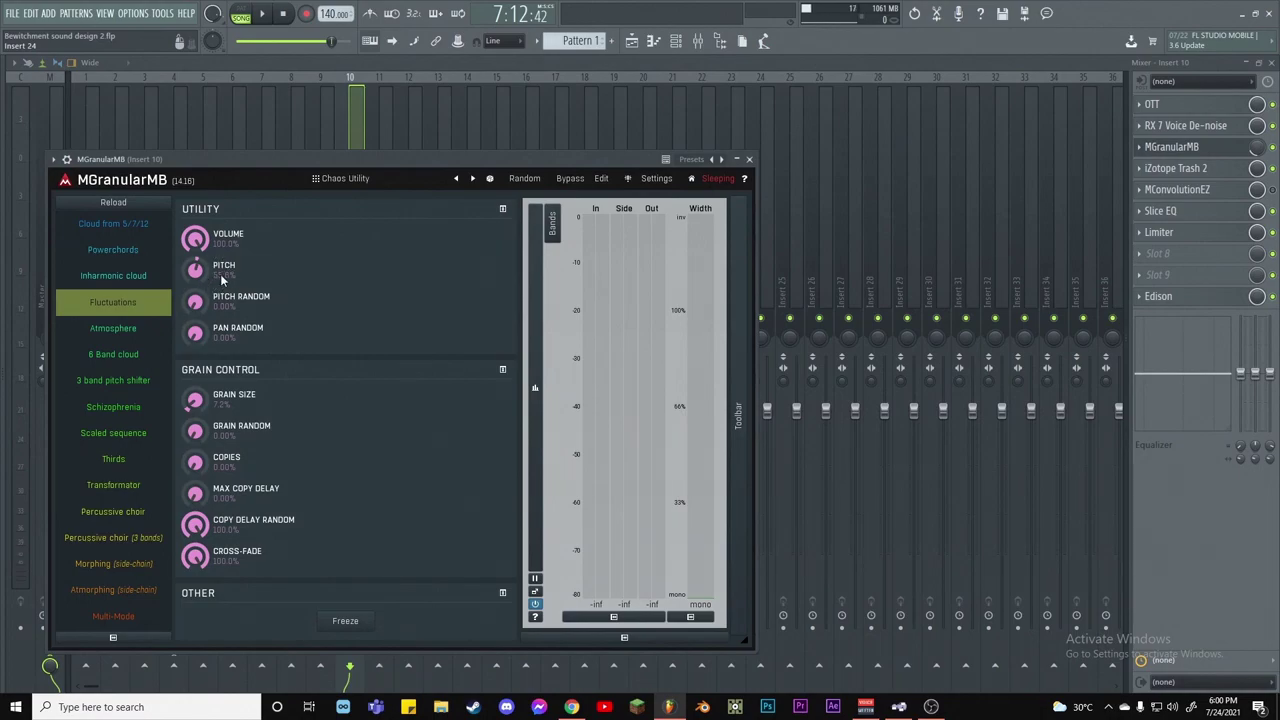
click(749, 159)
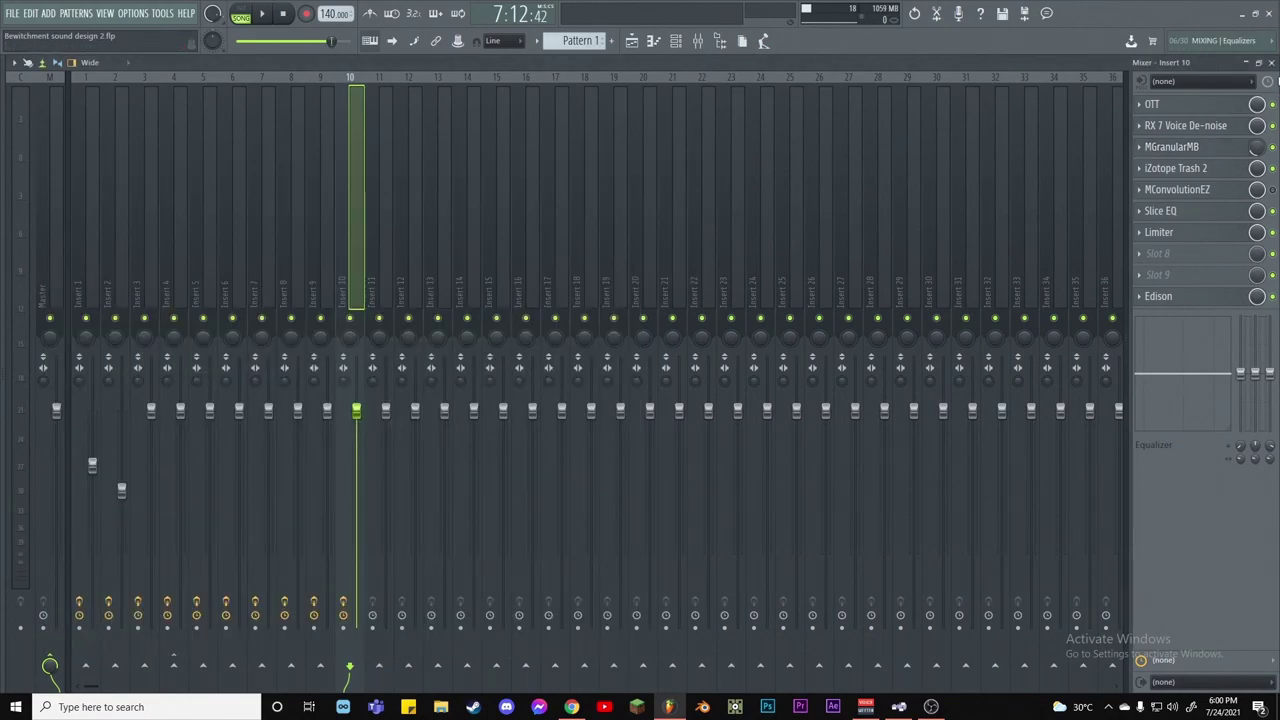
key(F5)
click(425, 105)
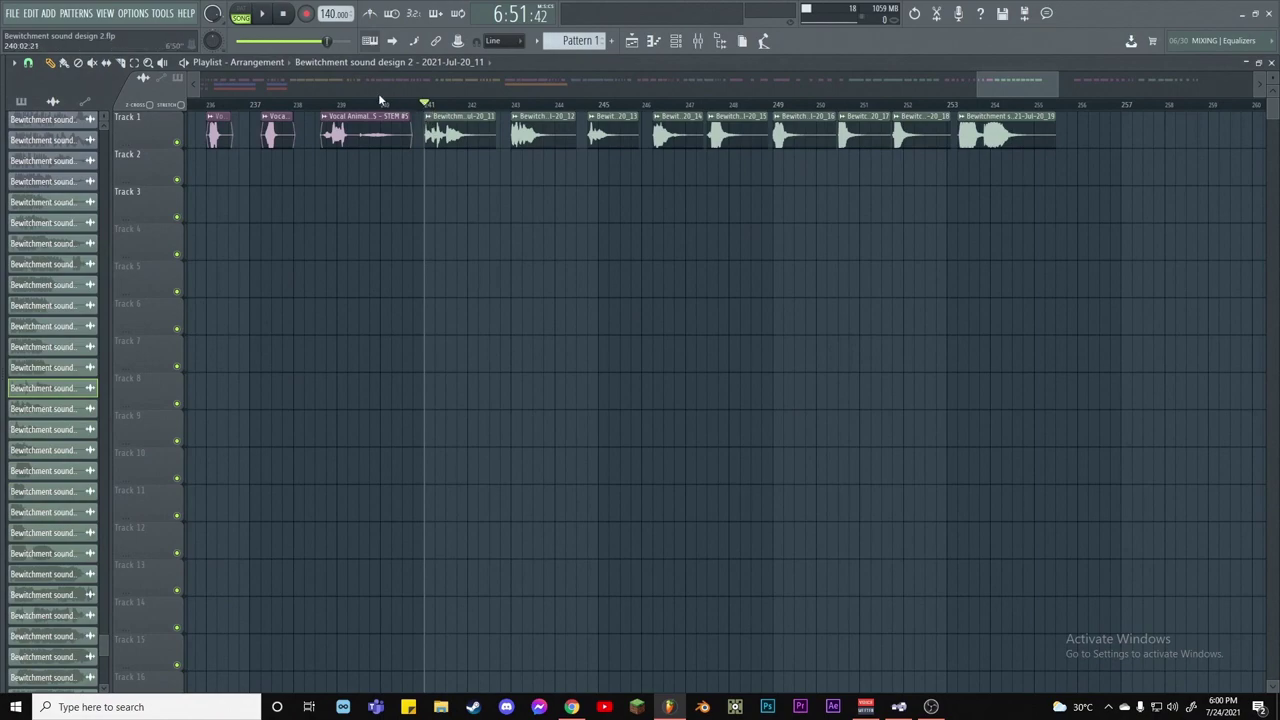
Inspect the iZotope Trash 2 distortion and the Slice EQ curve on Insert 10, and return to the playlist
click(698, 40)
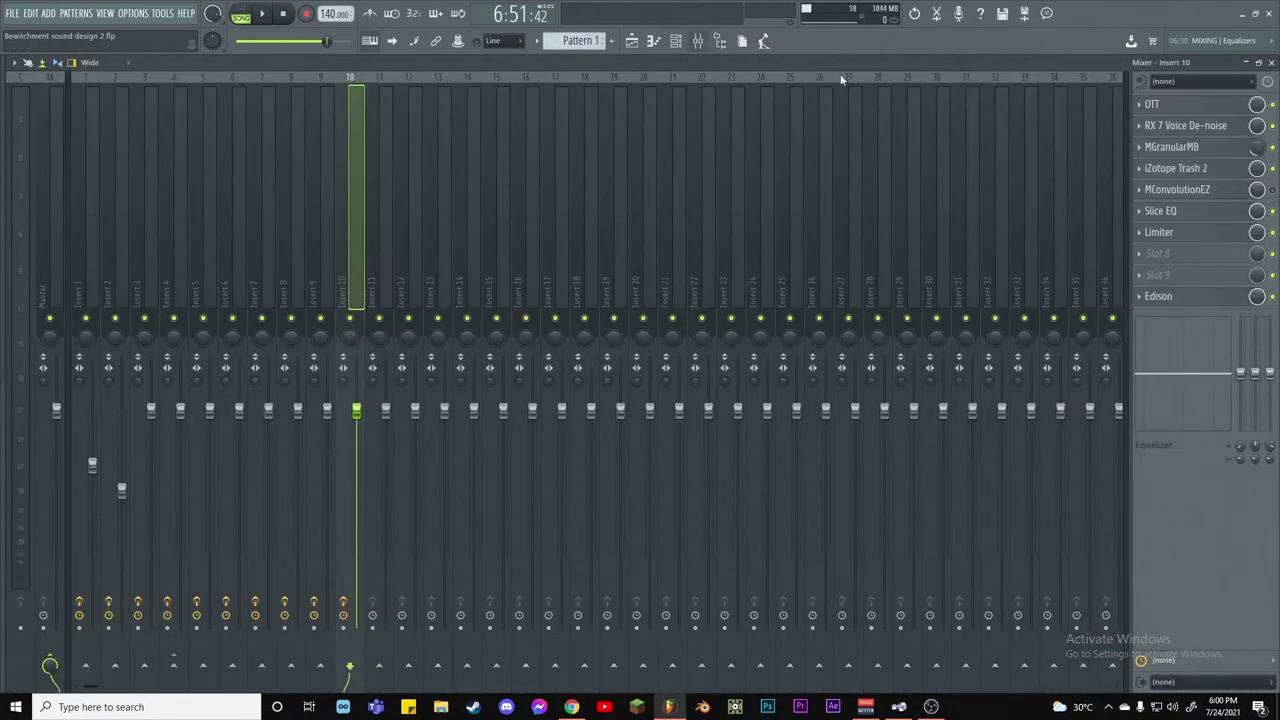
click(1183, 169)
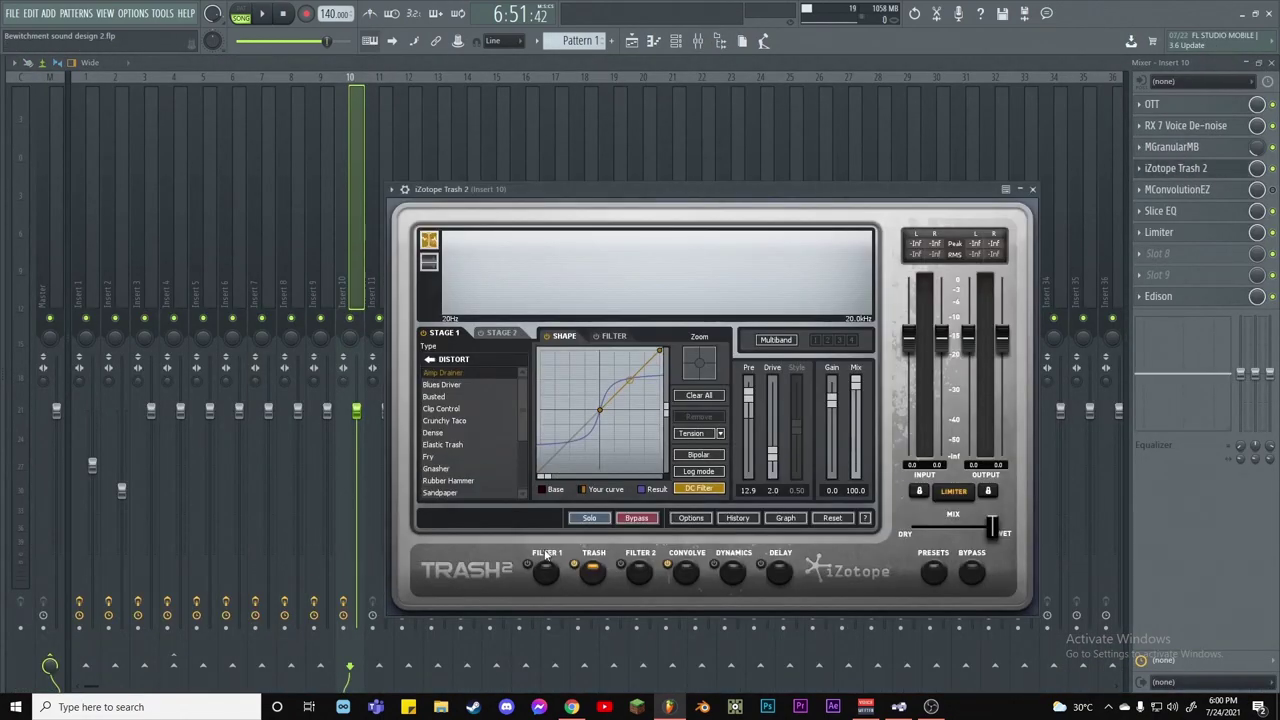
click(1034, 190)
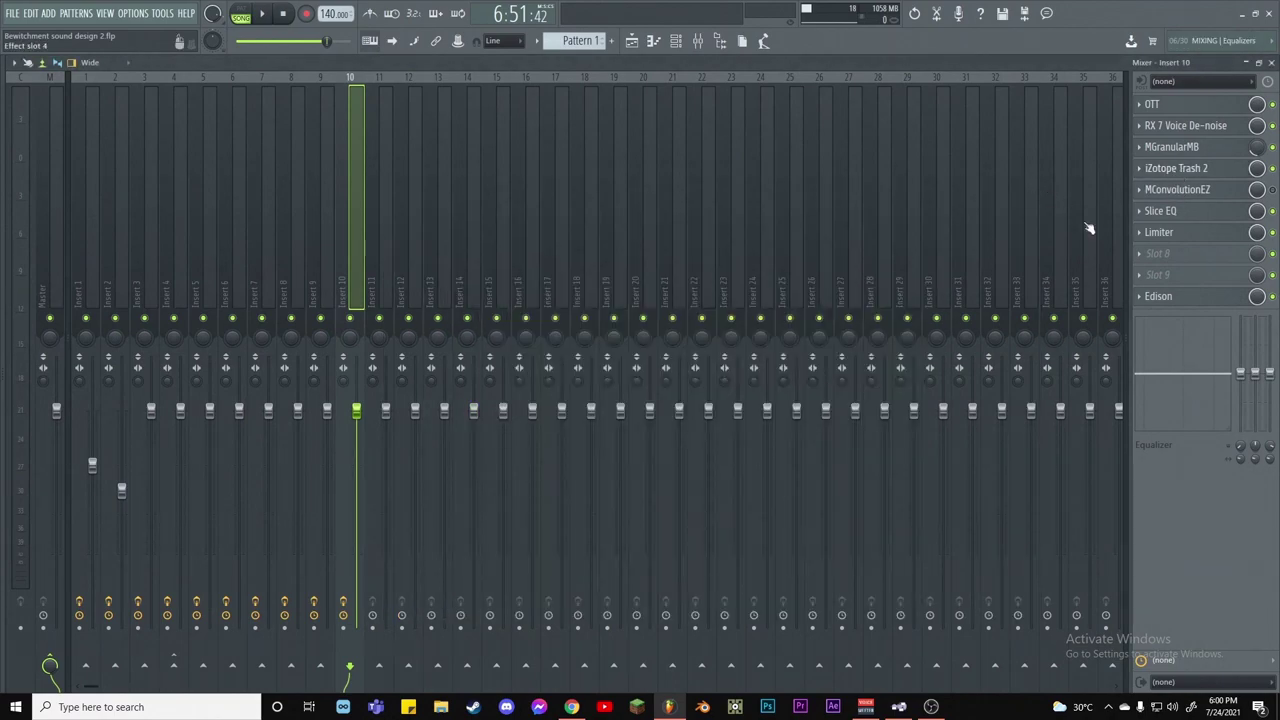
click(1176, 168)
click(1033, 190)
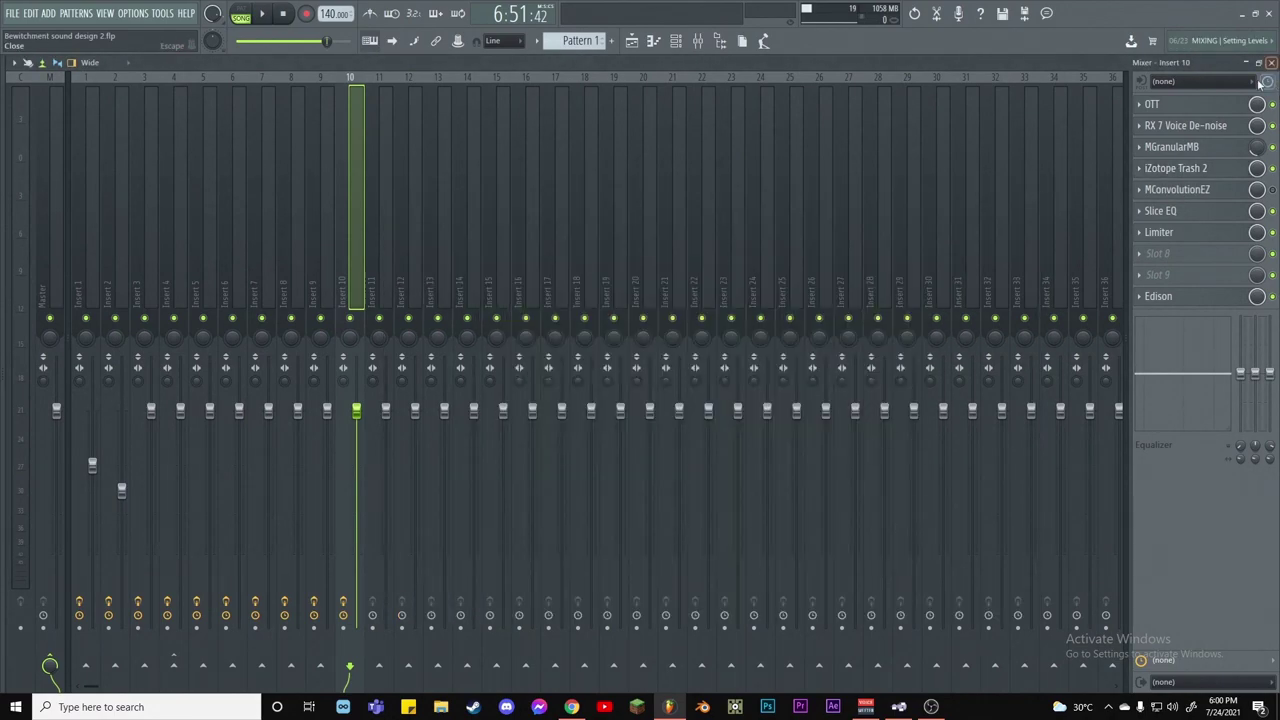
click(1195, 210)
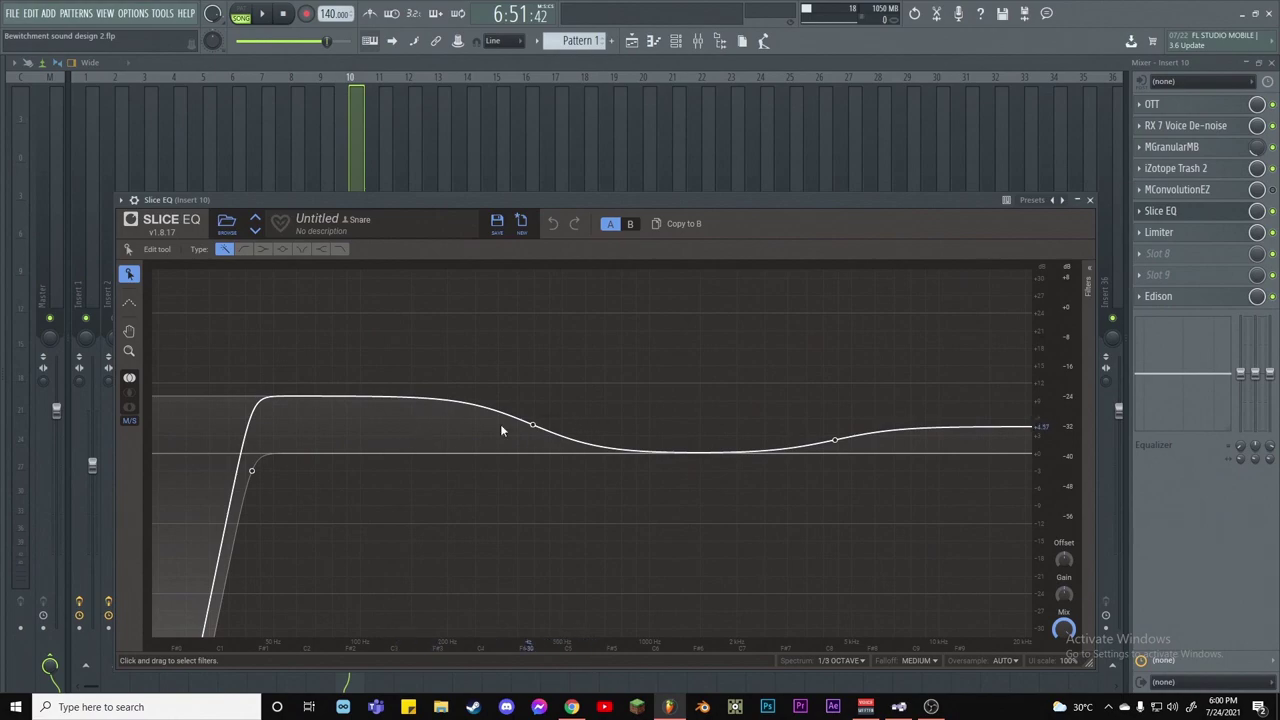
click(1090, 200)
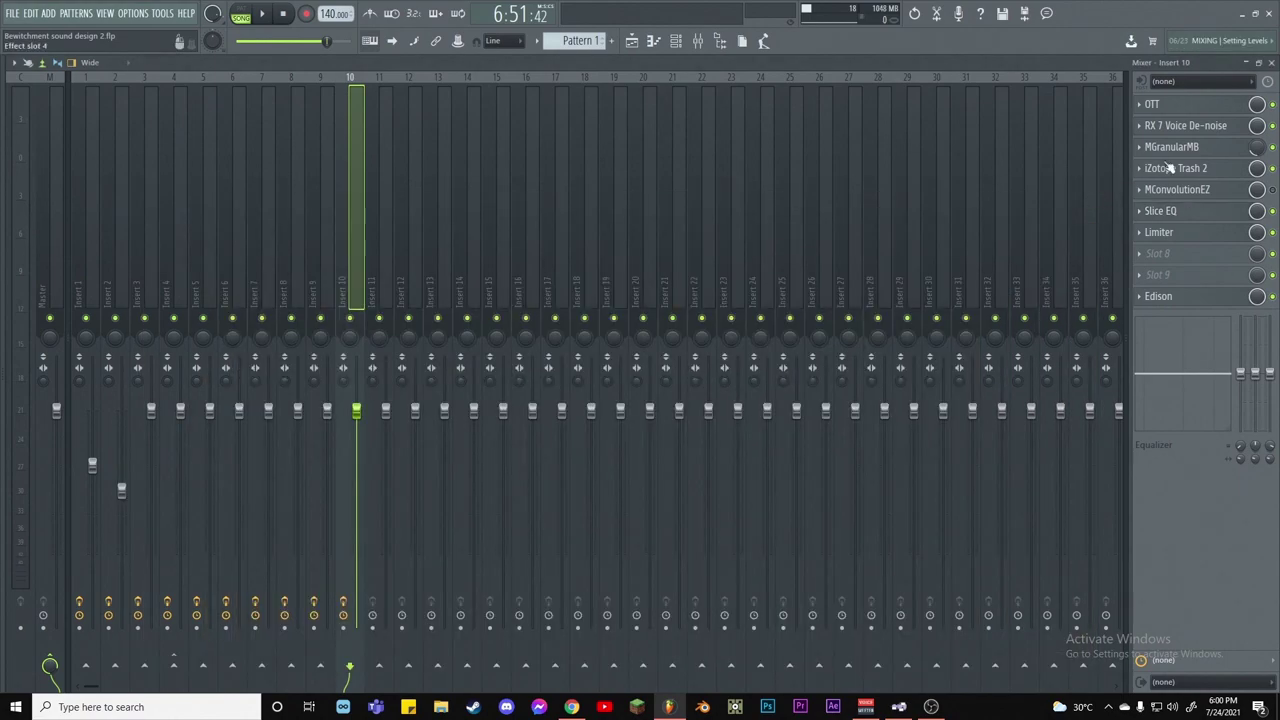
click(1271, 63)
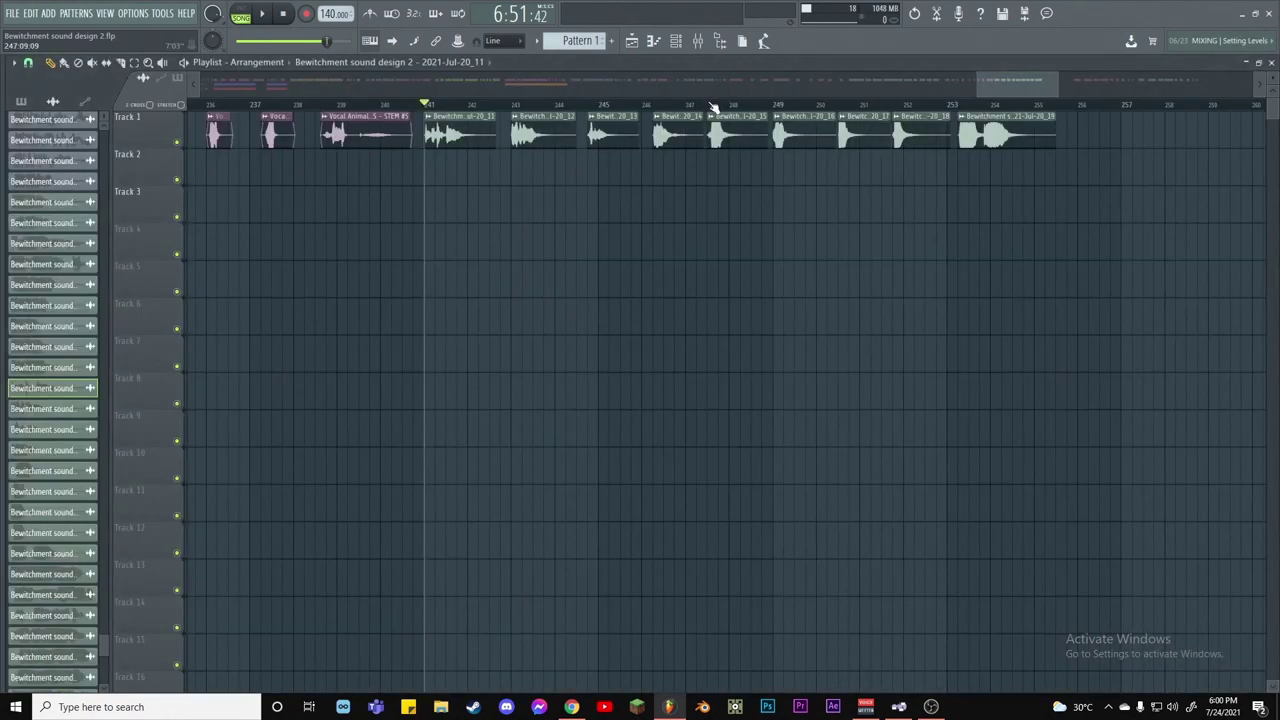
Audition the Bewitchment samples up to sample 19 at bar 253 and stop playback
drag(713, 107, 766, 104)
scroll(770, 104, down, 3)
key(space)
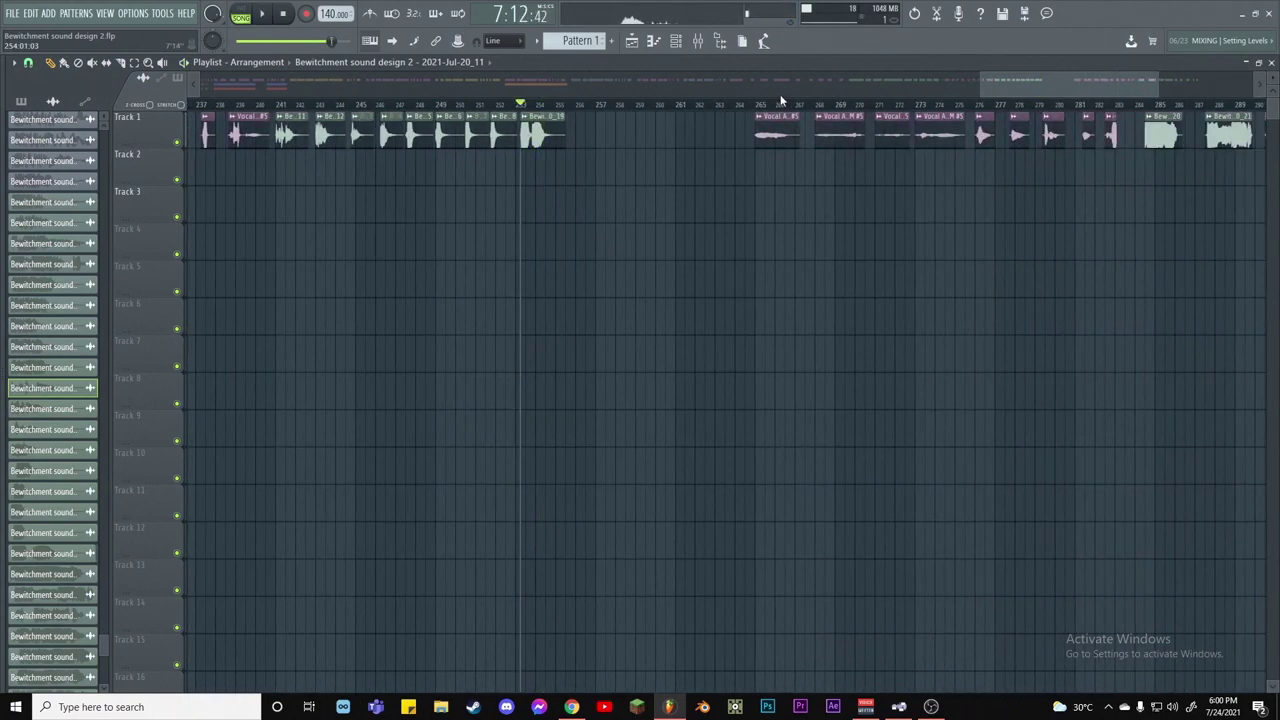
Place the playback position at the start of Bewitchment sample 20 at bar 284
scroll(780, 100, right, 10)
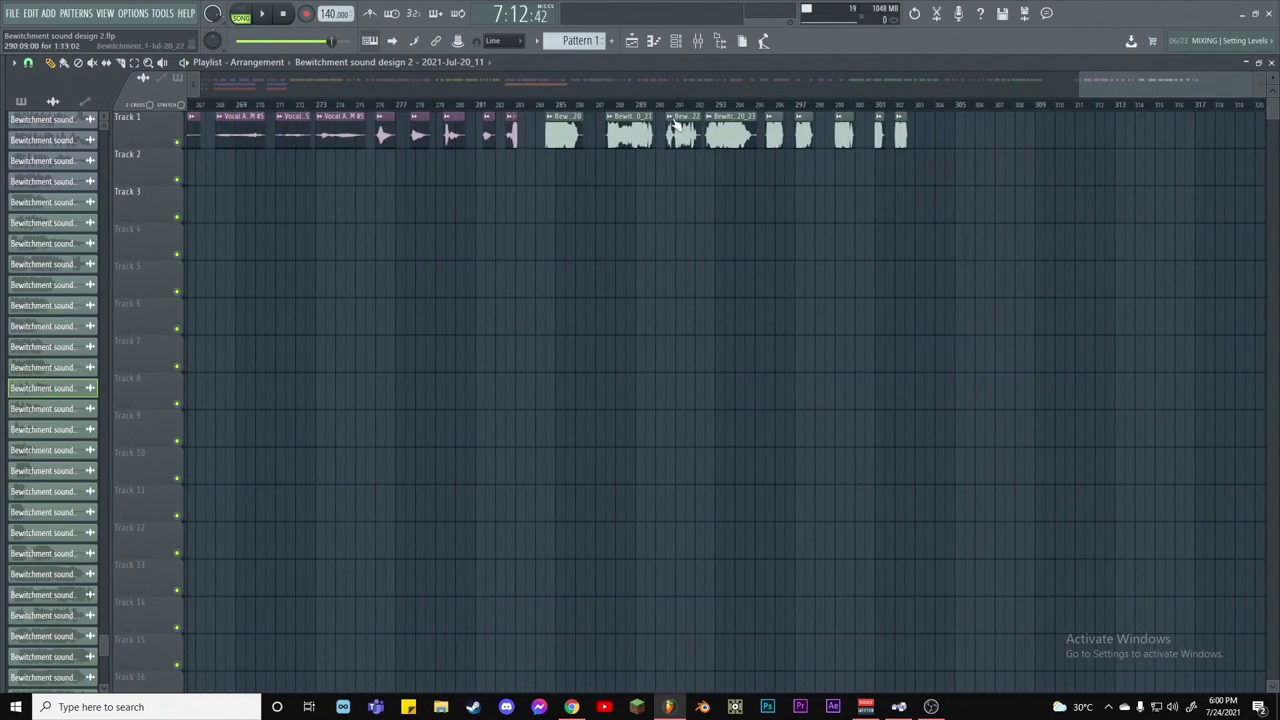
scroll(560, 104, up, 4)
click(534, 105)
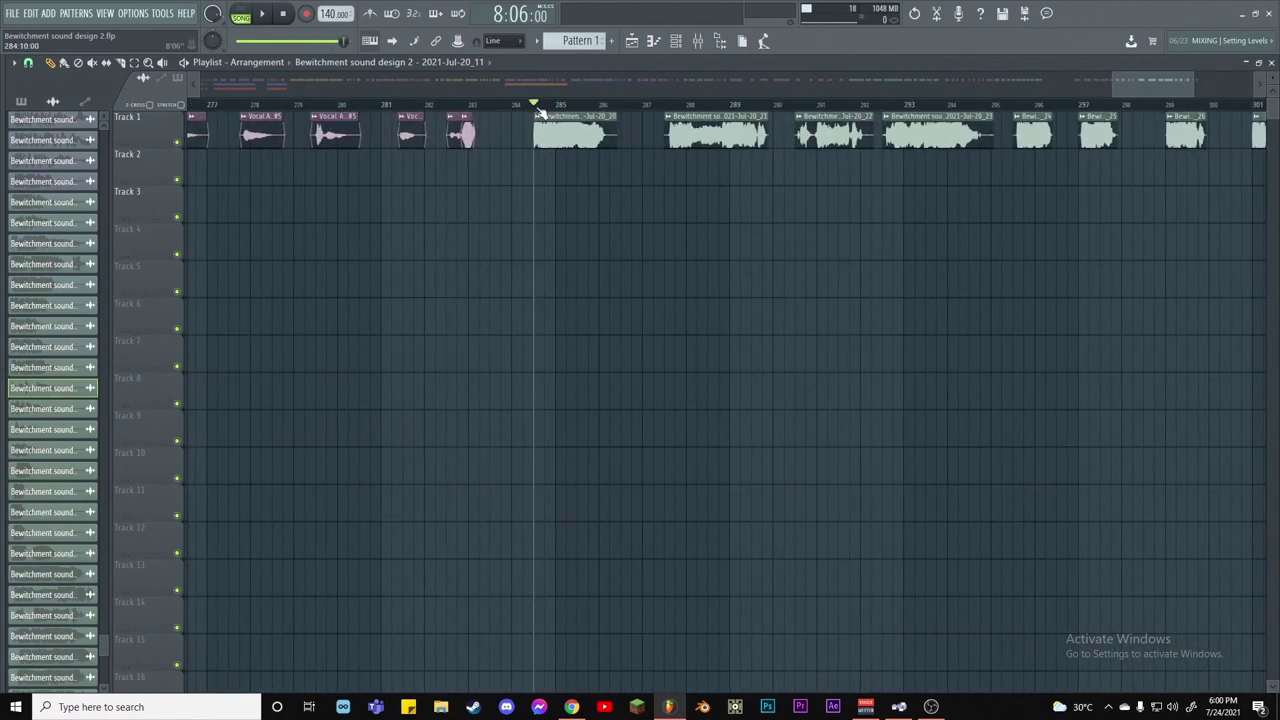
Check the channel settings of the STEM #5 clip just before bar 284 and briefly view the mixer
double_click(462, 134)
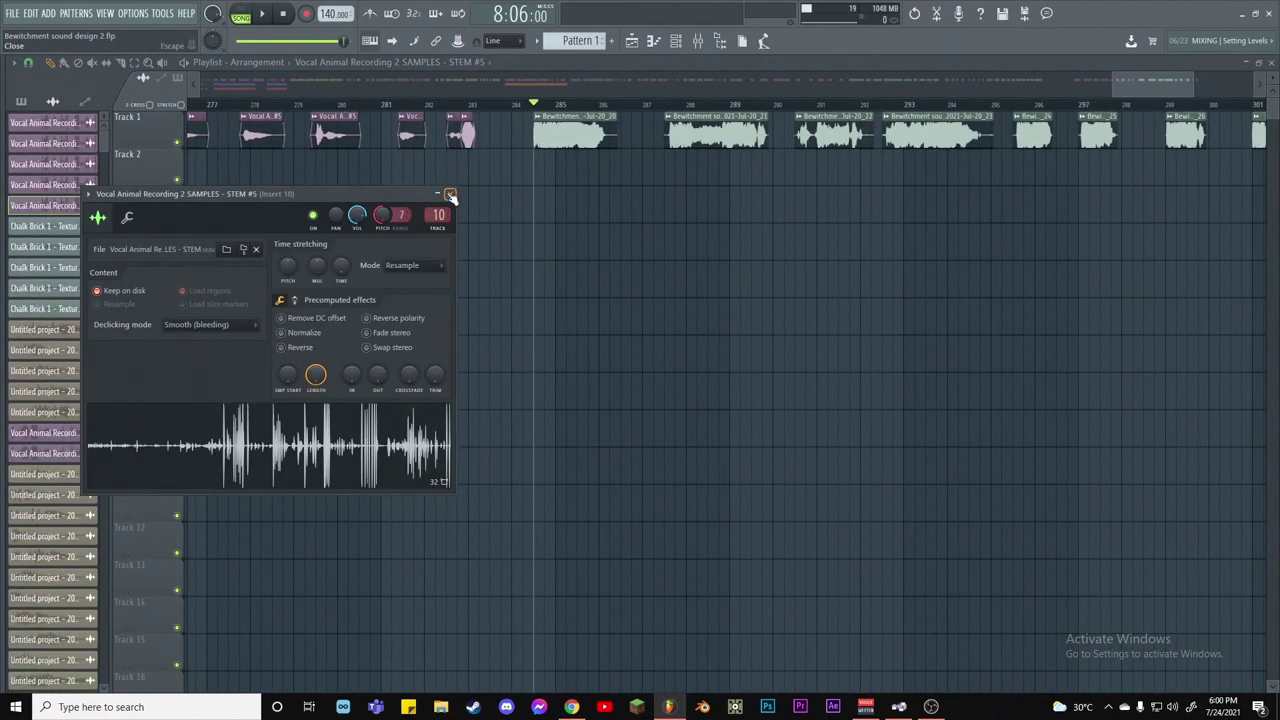
click(450, 195)
scroll(570, 100, down, 4)
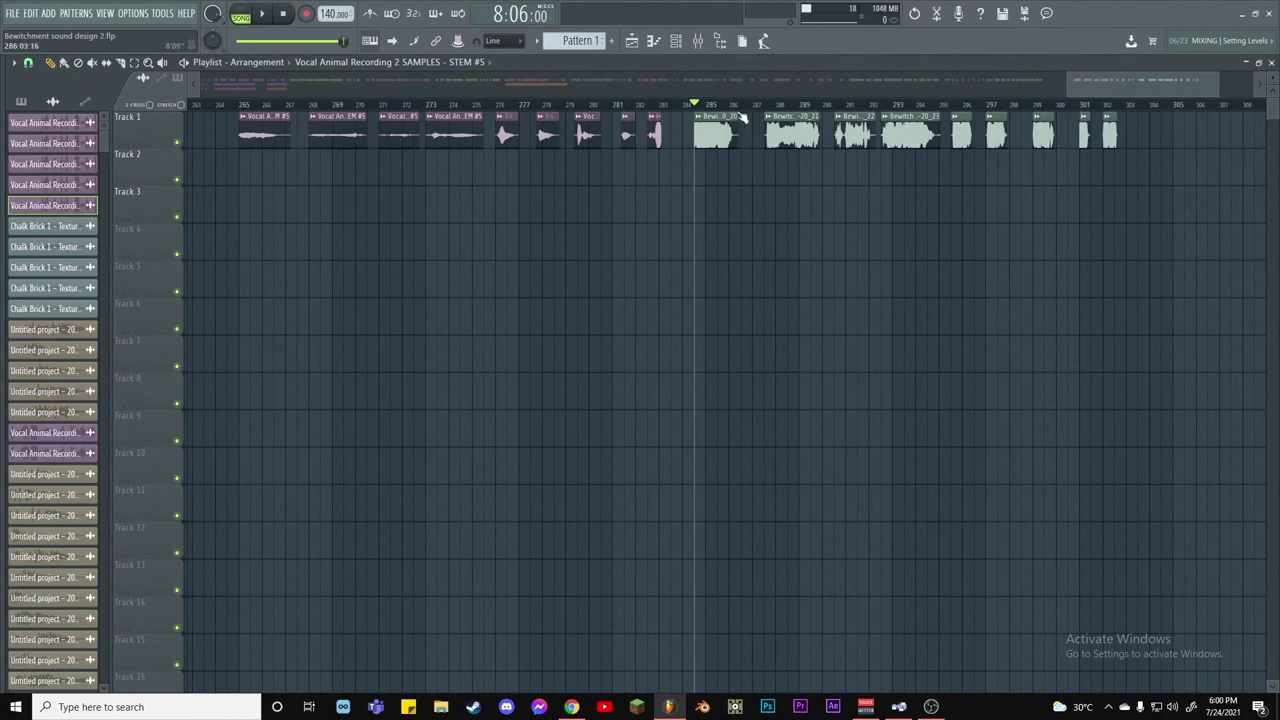
scroll(771, 105, up, 3)
scroll(683, 75, up, 2)
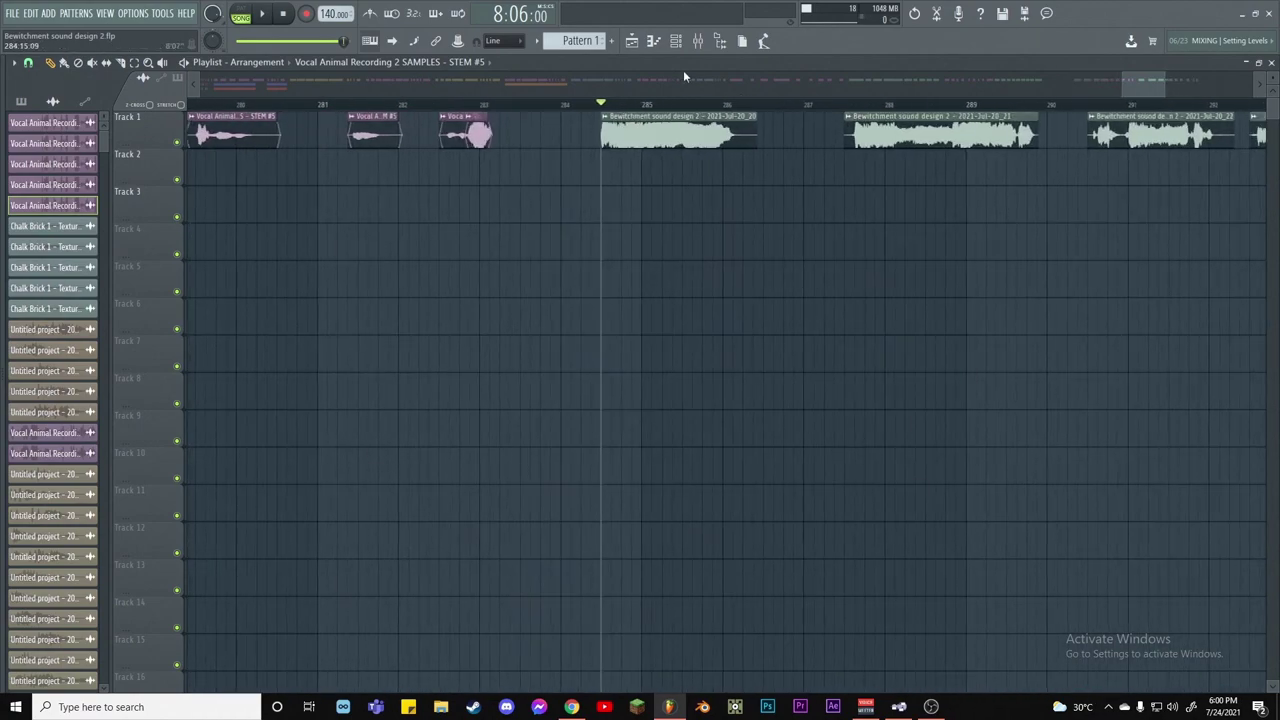
key(F9)
click(1271, 62)
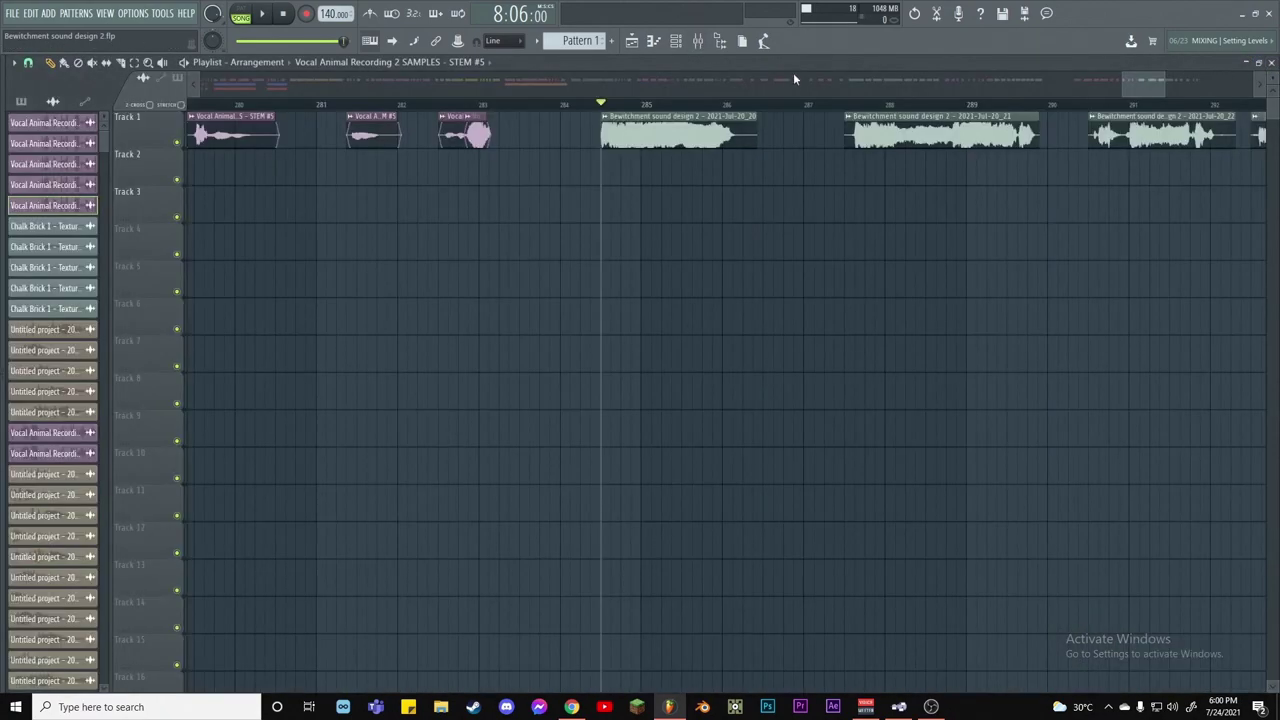
Play excerpts of Bewitchment samples 20 to 23, starting from bar 284
key(space)
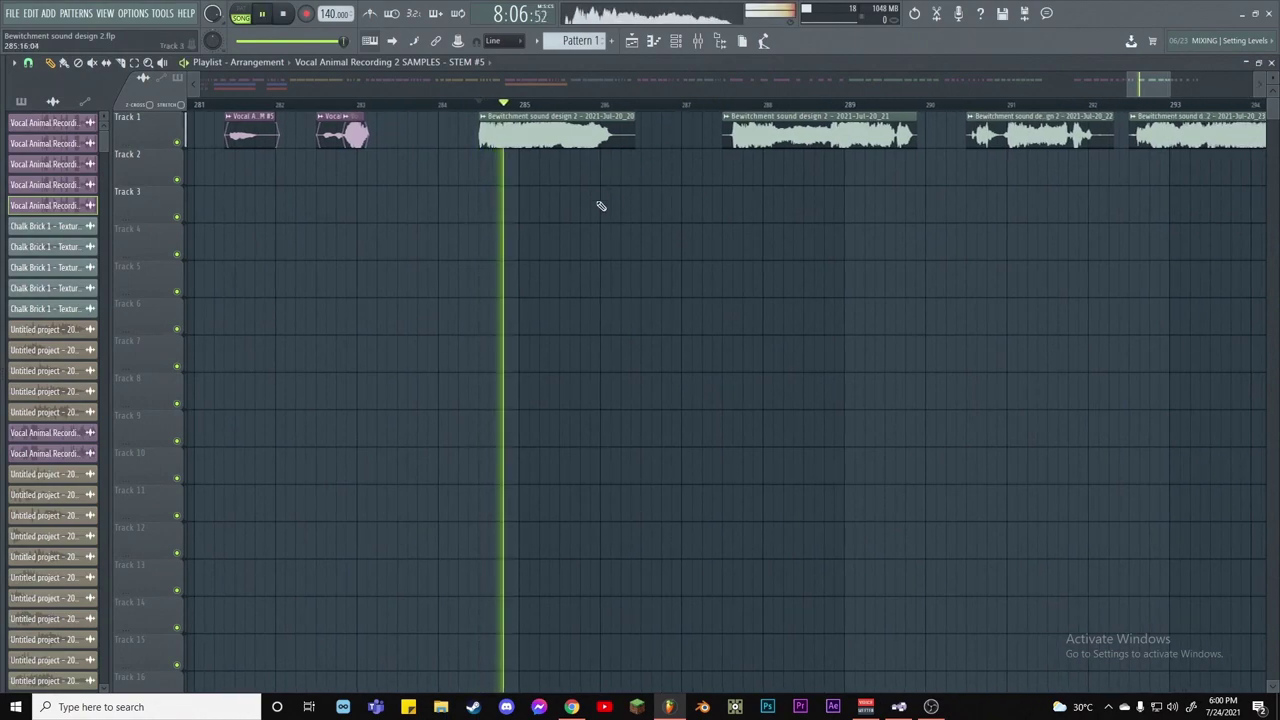
click(728, 106)
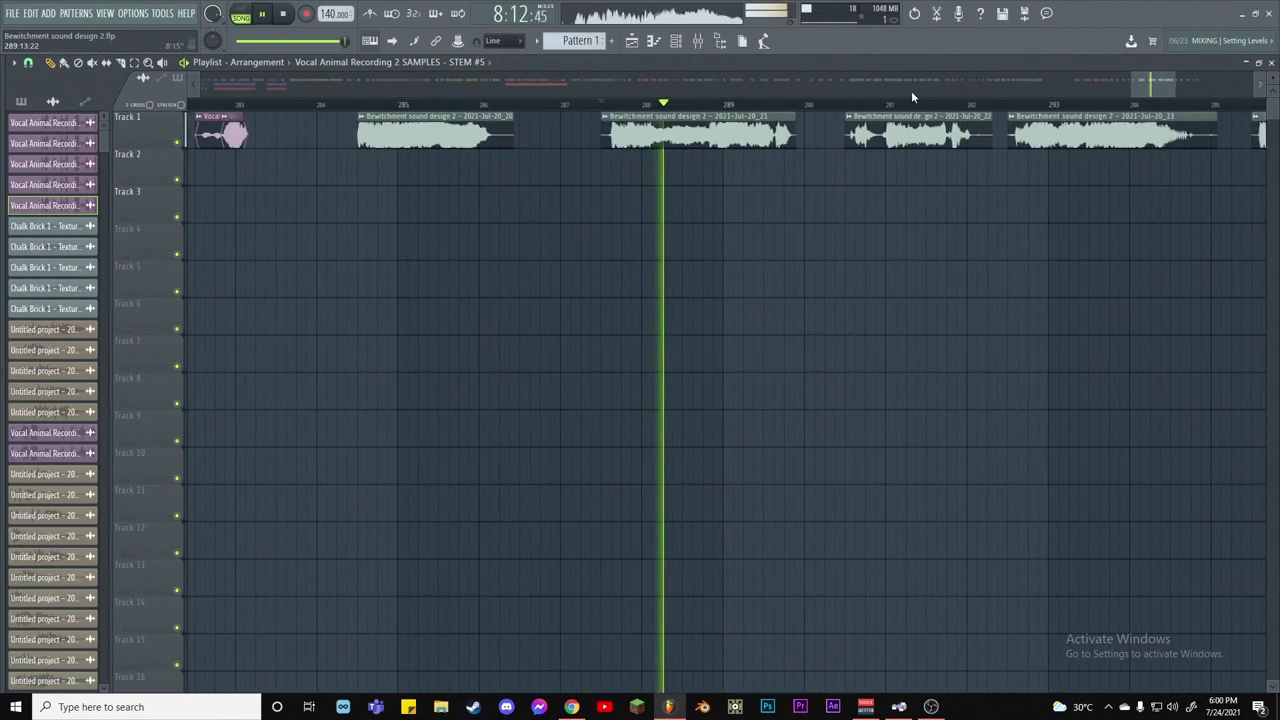
click(846, 105)
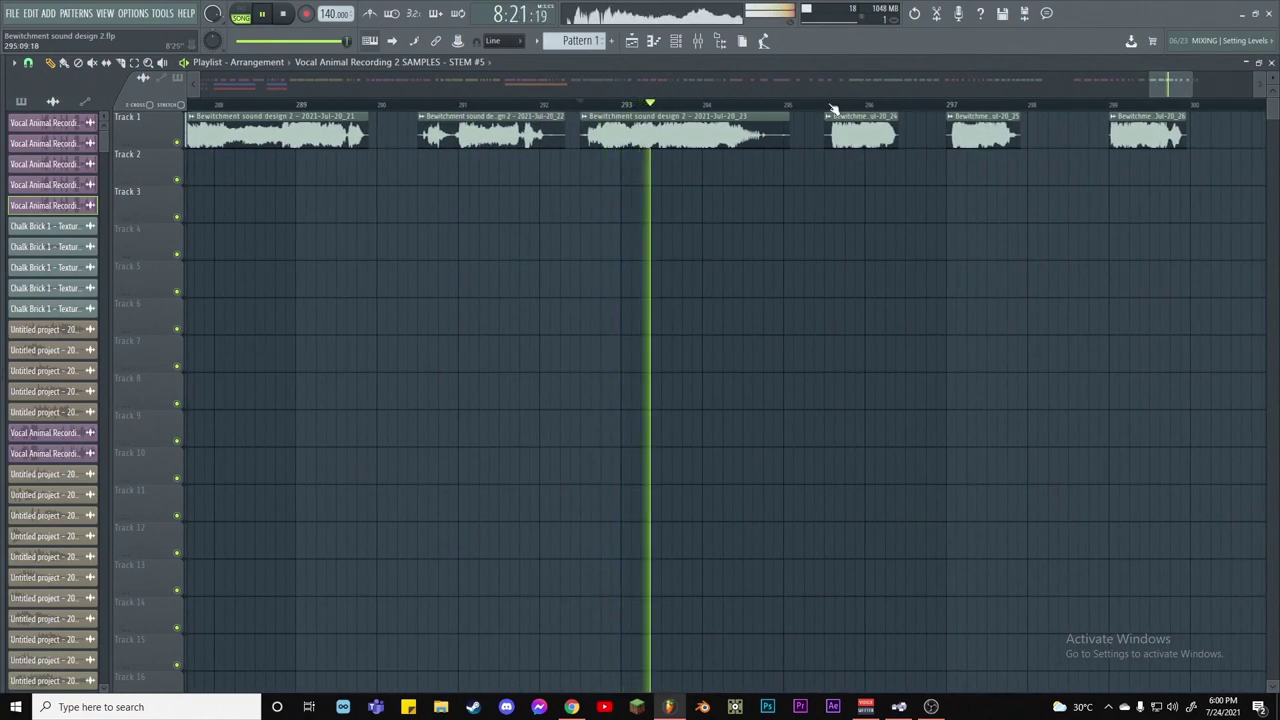
Play Bewitchment samples 24, 25 and 26 from their starts and stop playback
click(831, 106)
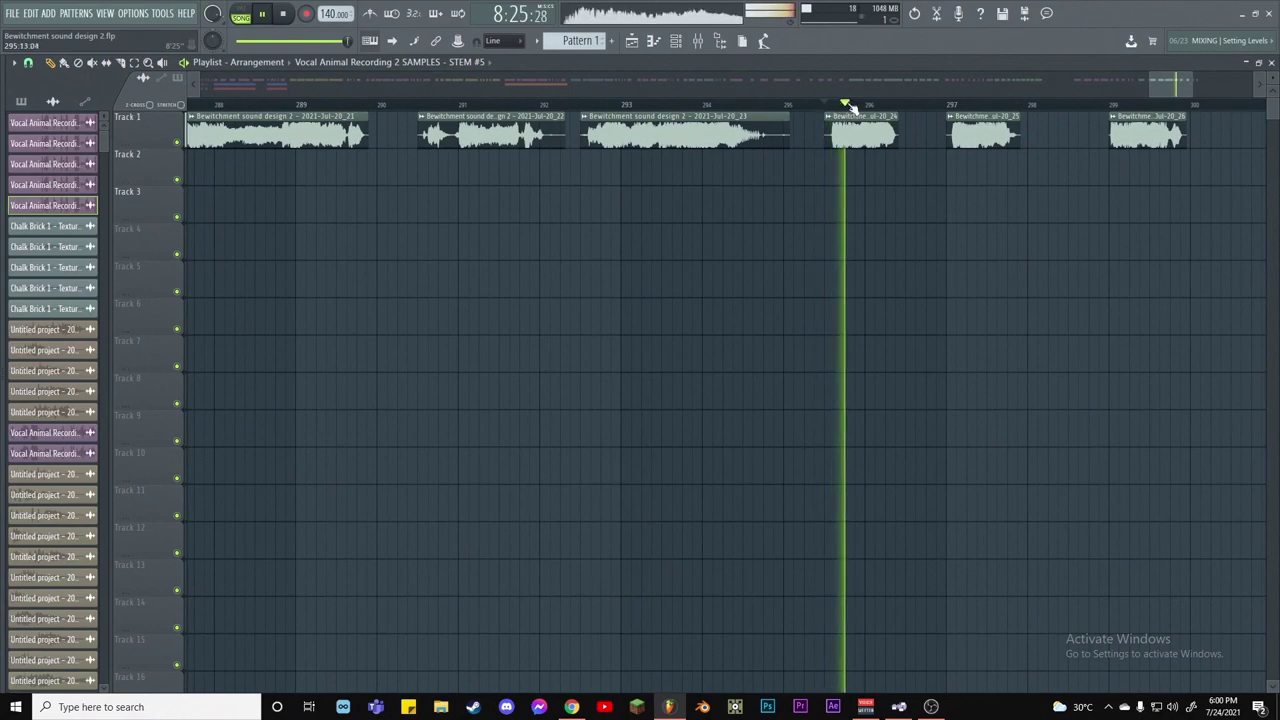
click(950, 106)
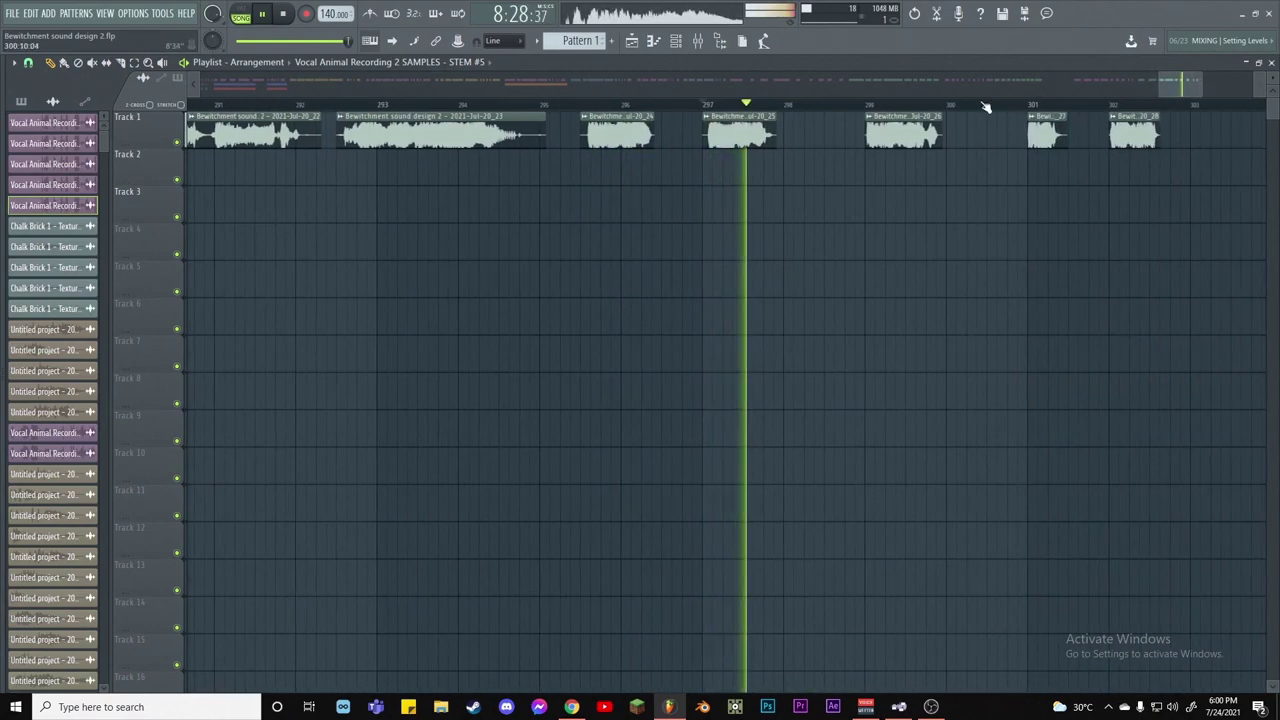
click(866, 105)
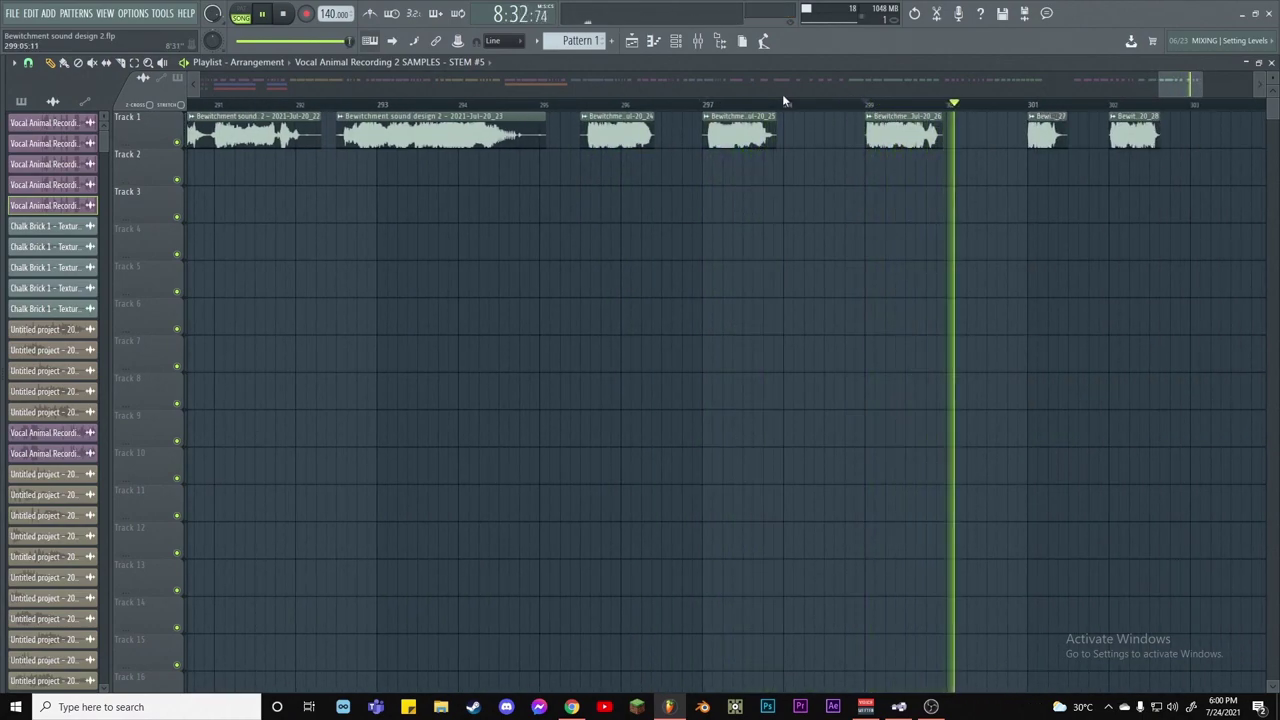
key(space)
Place the playback position near the end of Bewitchment sample 25 to examine its tail
drag(766, 106, 760, 105)
scroll(765, 106, up, 4)
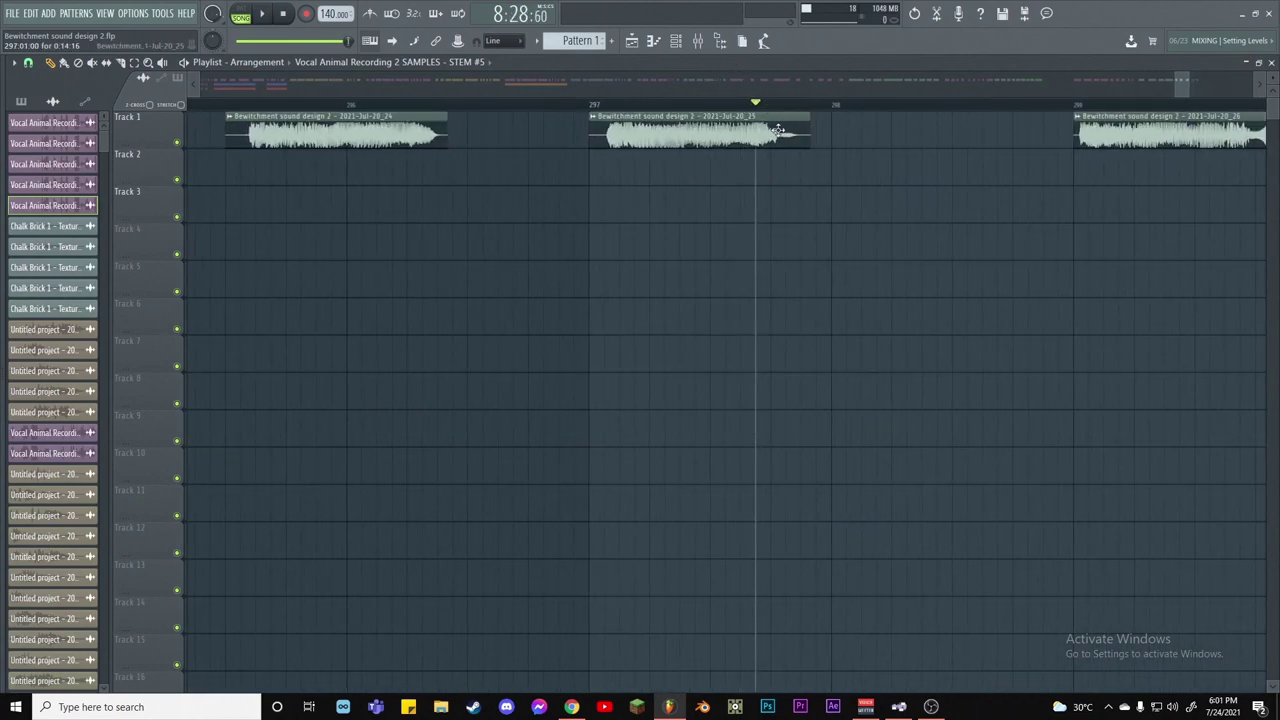
drag(773, 106, 765, 106)
drag(729, 106, 757, 104)
scroll(768, 100, down, 3)
scroll(767, 100, down, 2)
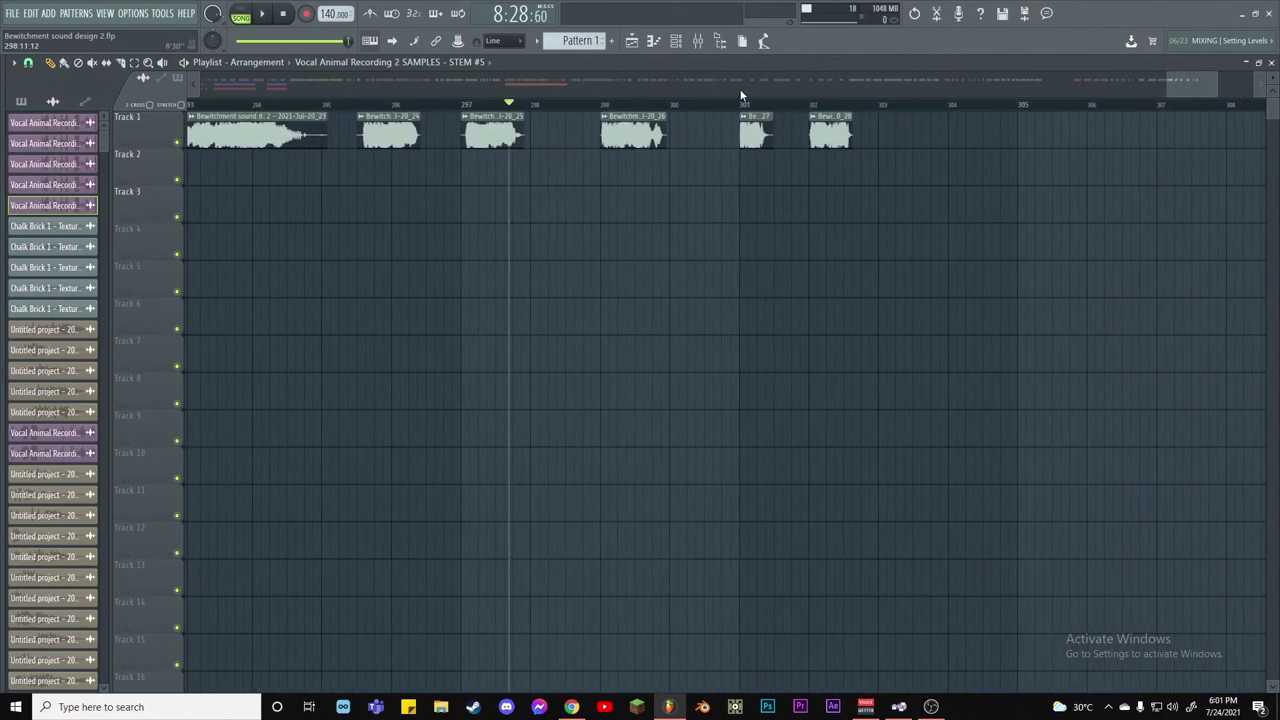
Play Bewitchment samples 26, 27 and 28 and stop playback at the last one
scroll(698, 115, up, 2)
click(566, 106)
key(space)
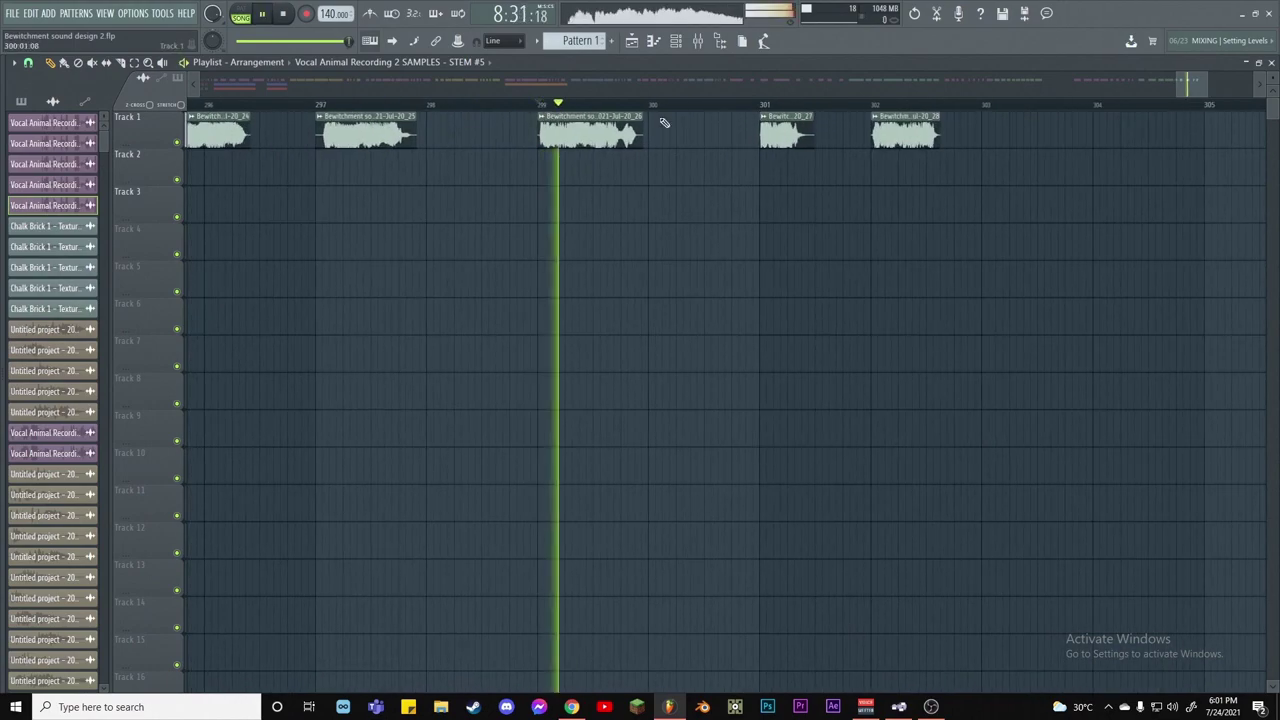
click(762, 106)
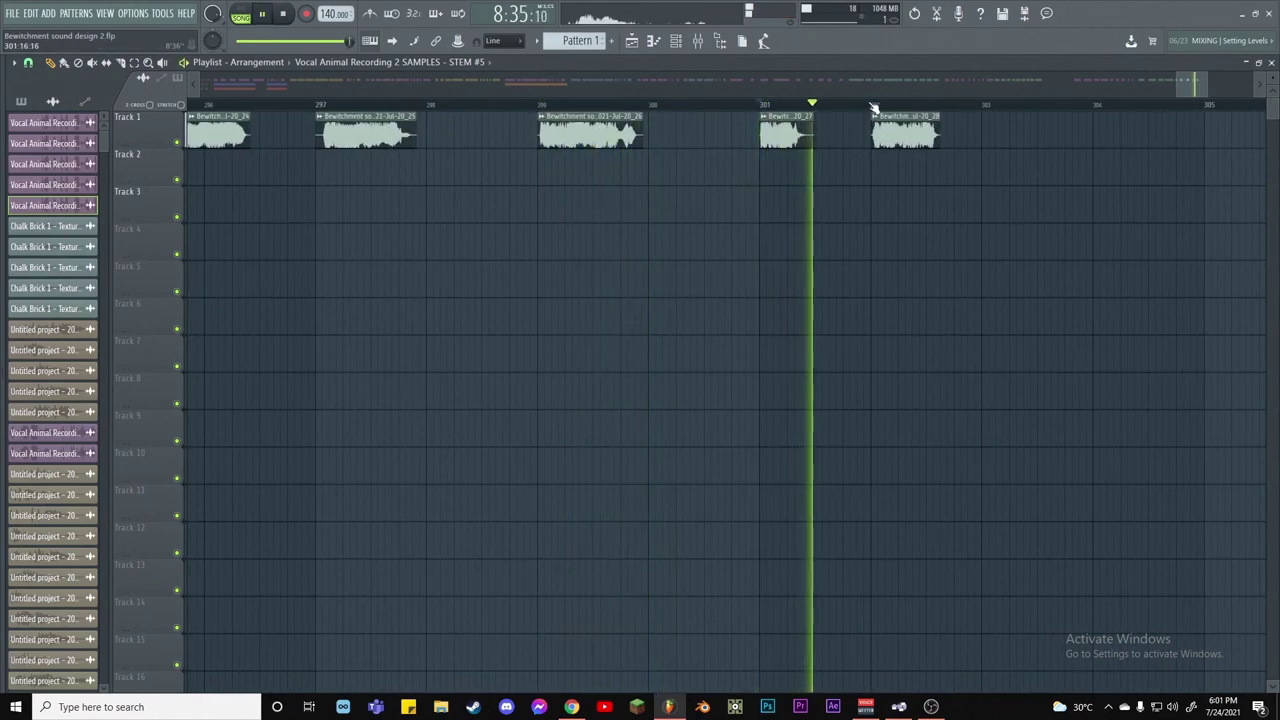
click(873, 106)
scroll(875, 107, down, 3)
key(space)
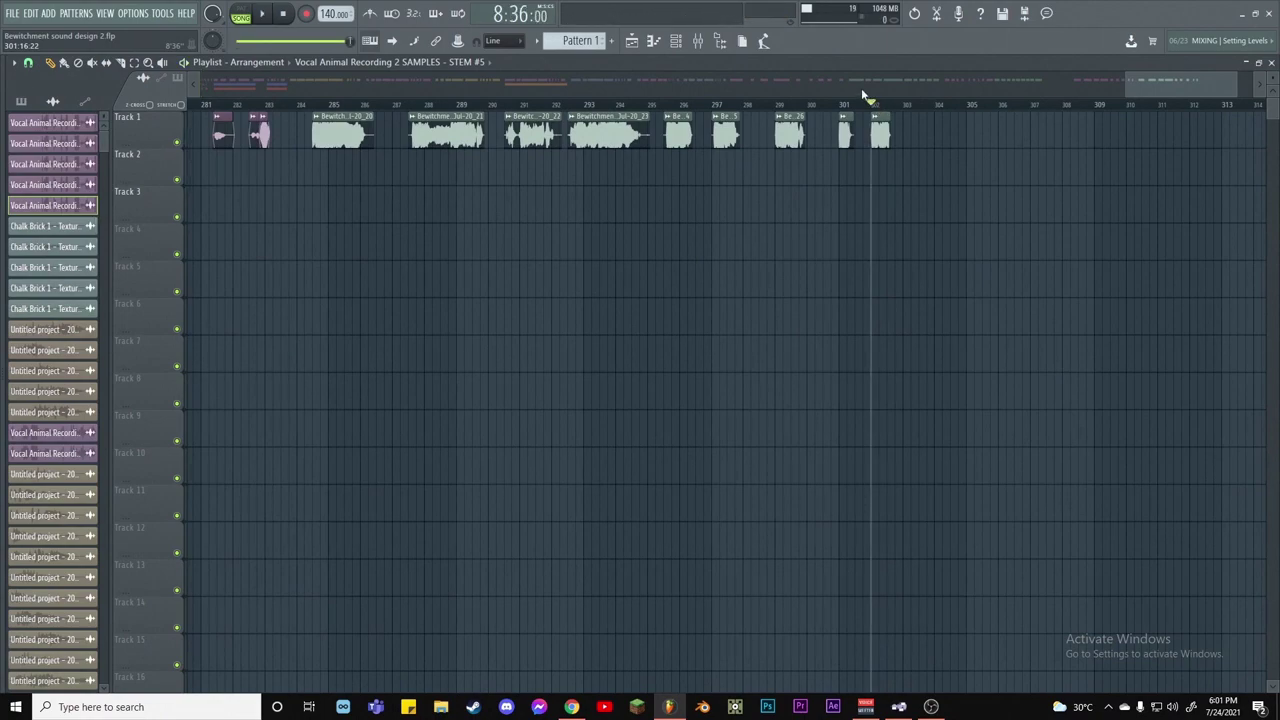
scroll(862, 92, up, 1)
scroll(858, 90, left, 2)
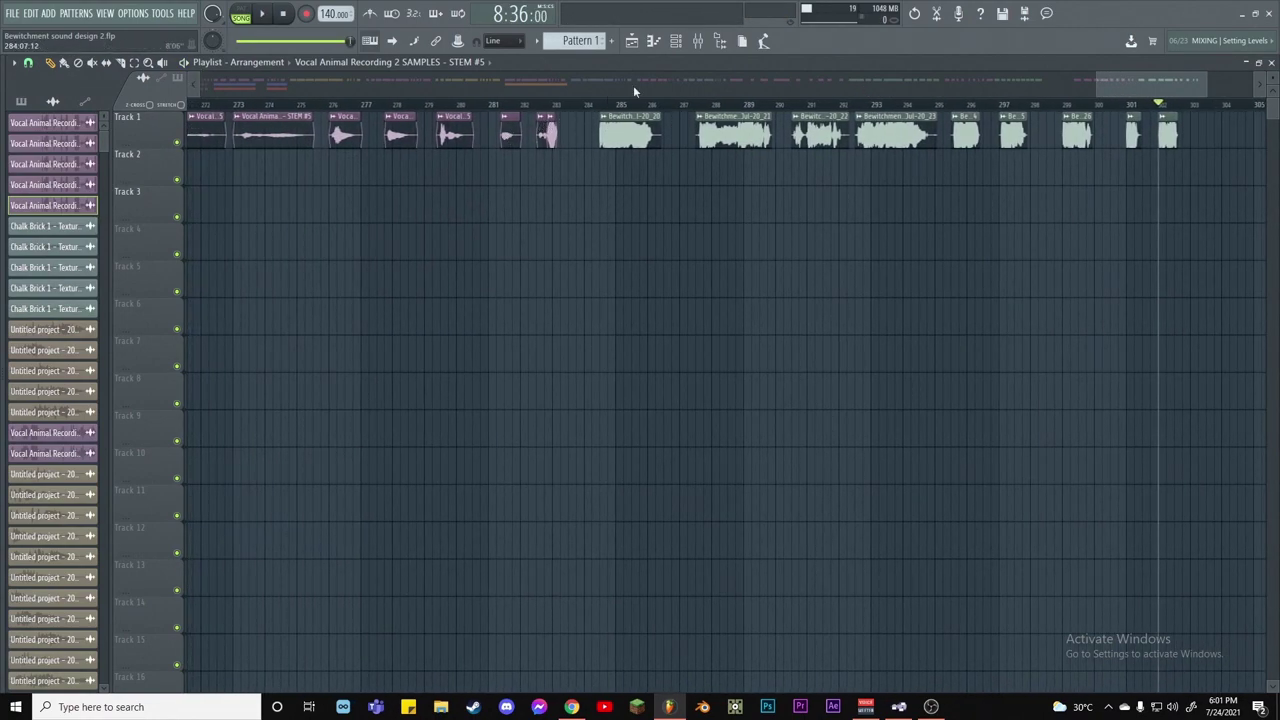
Inspect the MGranularMB effect on Insert 10 and the last STEM #5 clip before the Bewitchment samples
click(699, 46)
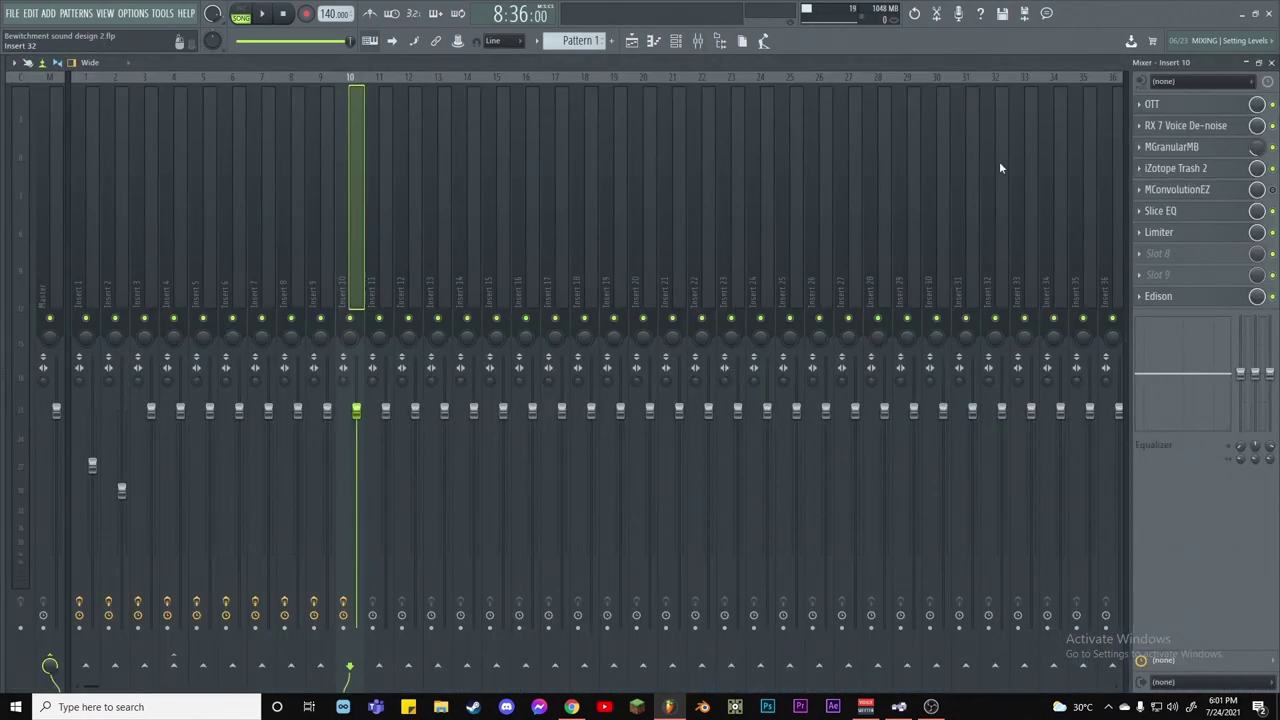
click(1175, 147)
click(1180, 147)
key(F5)
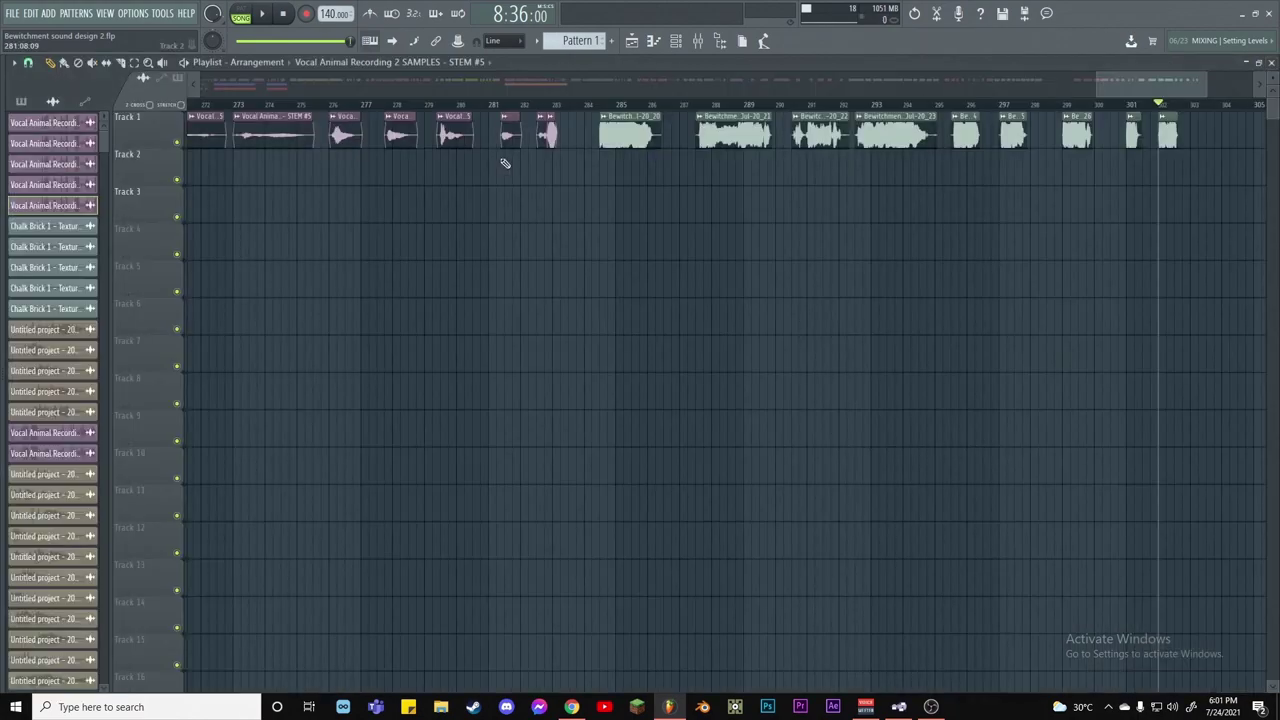
double_click(547, 130)
click(449, 195)
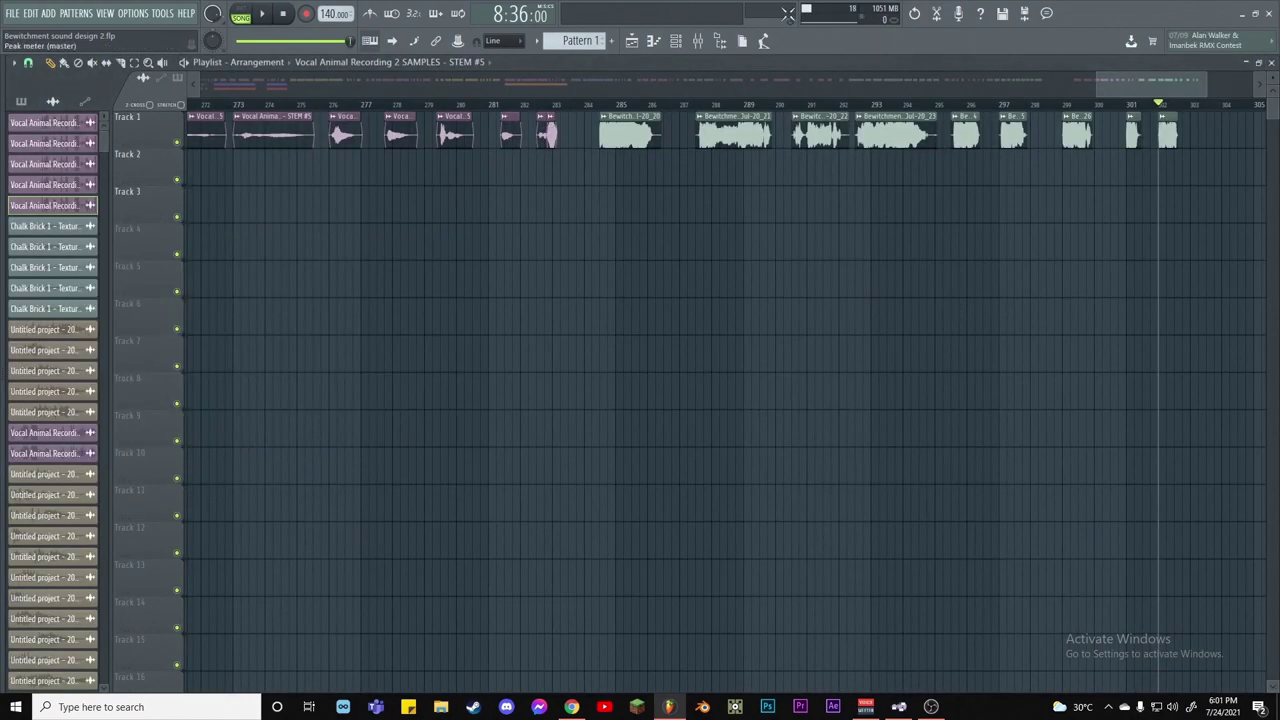
Inspect the Slice EQ and OTT effects on Insert 10 and close the mixer
click(697, 41)
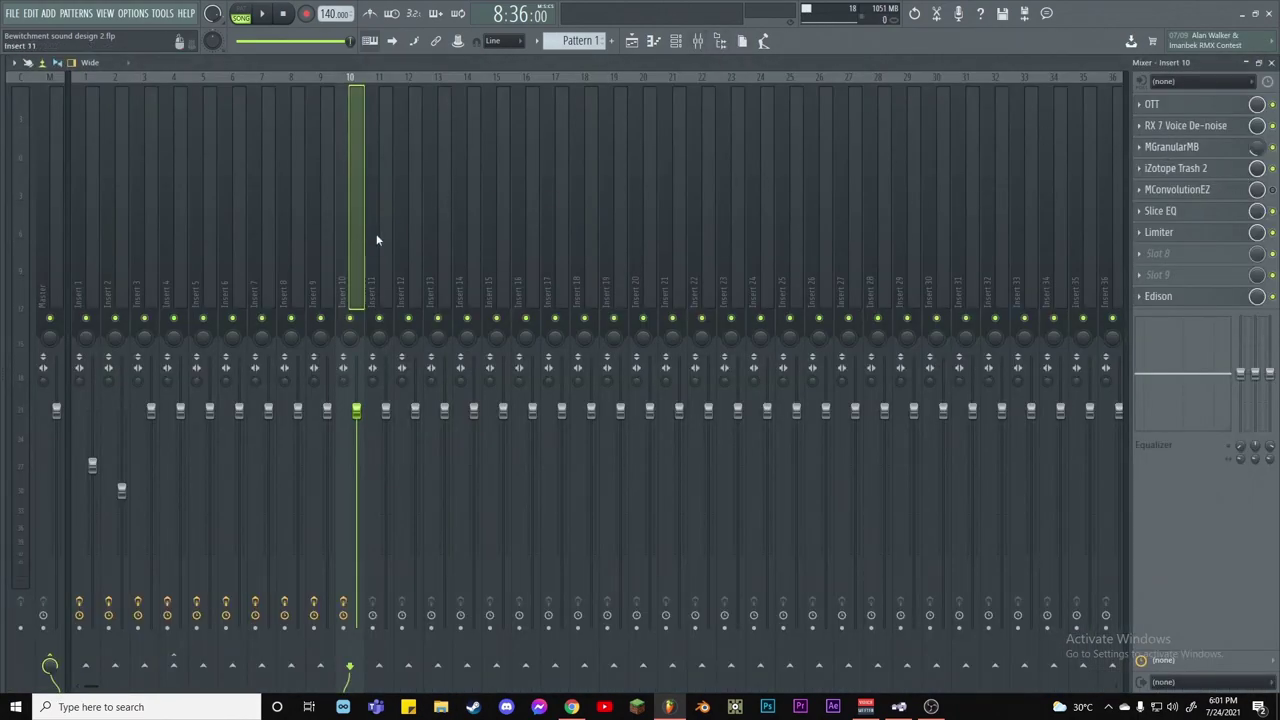
click(1204, 212)
click(1204, 212)
click(1185, 105)
click(1185, 105)
click(1271, 62)
Zoom the playlist out to examine the whole arrangement of source recordings and rendered samples
scroll(714, 105, down, 5)
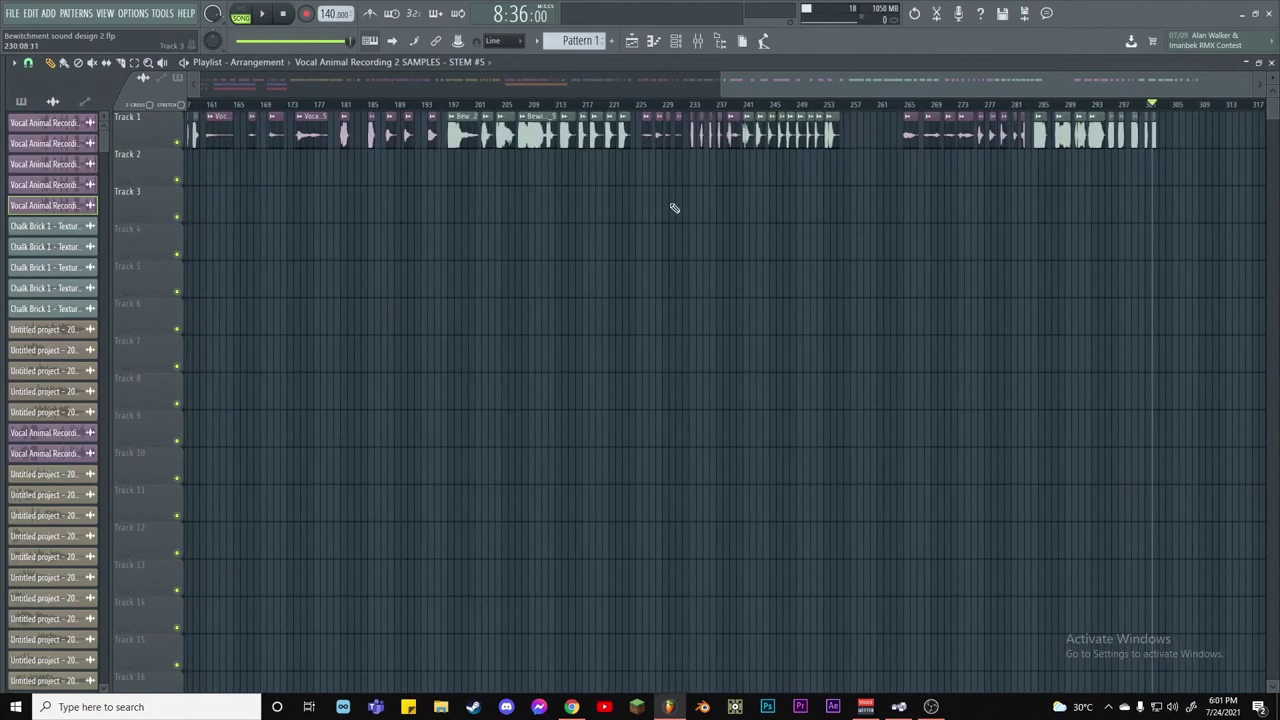
scroll(733, 142, down, 5)
right_click(640, 240)
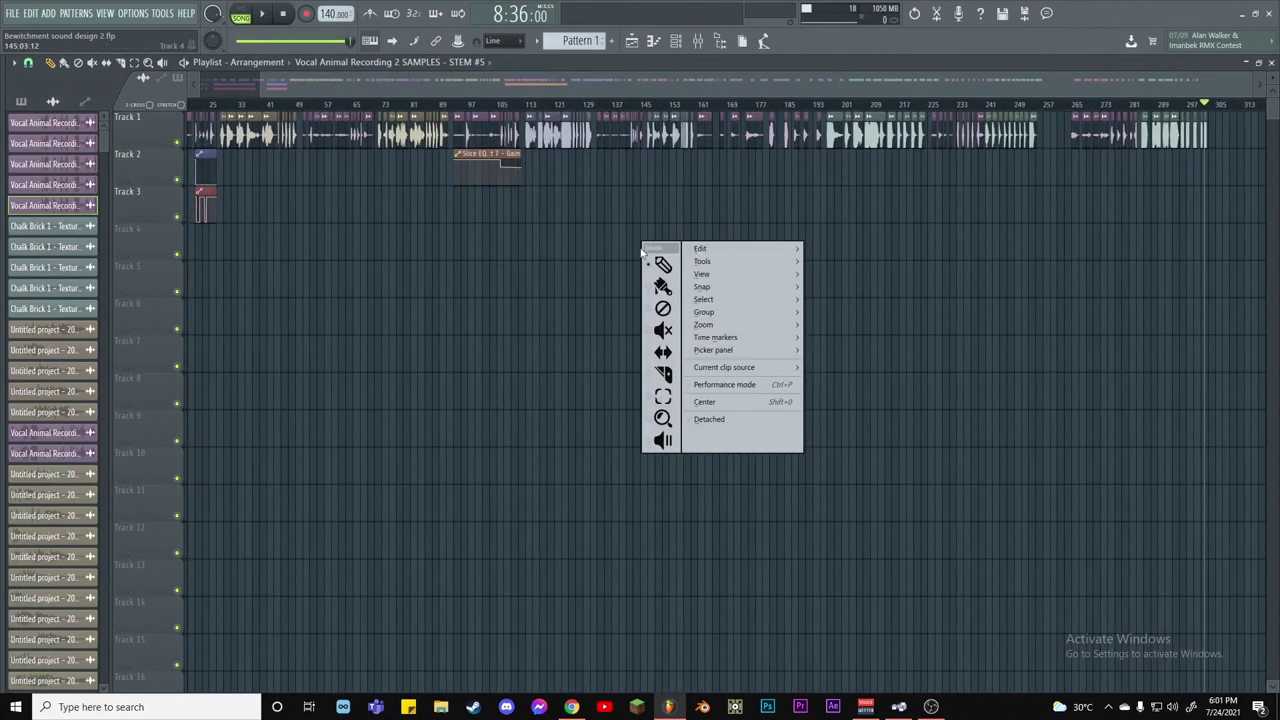
click(652, 261)
scroll(560, 285, down, 2)
right_click(531, 283)
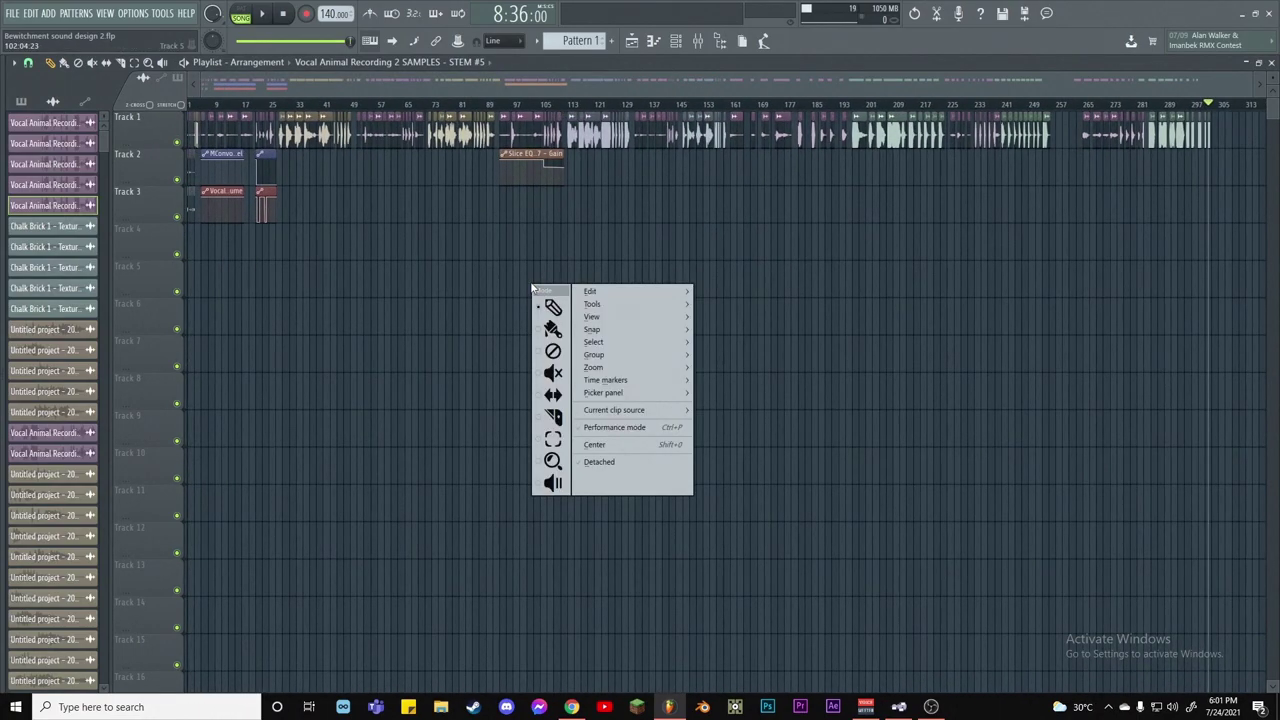
click(540, 303)
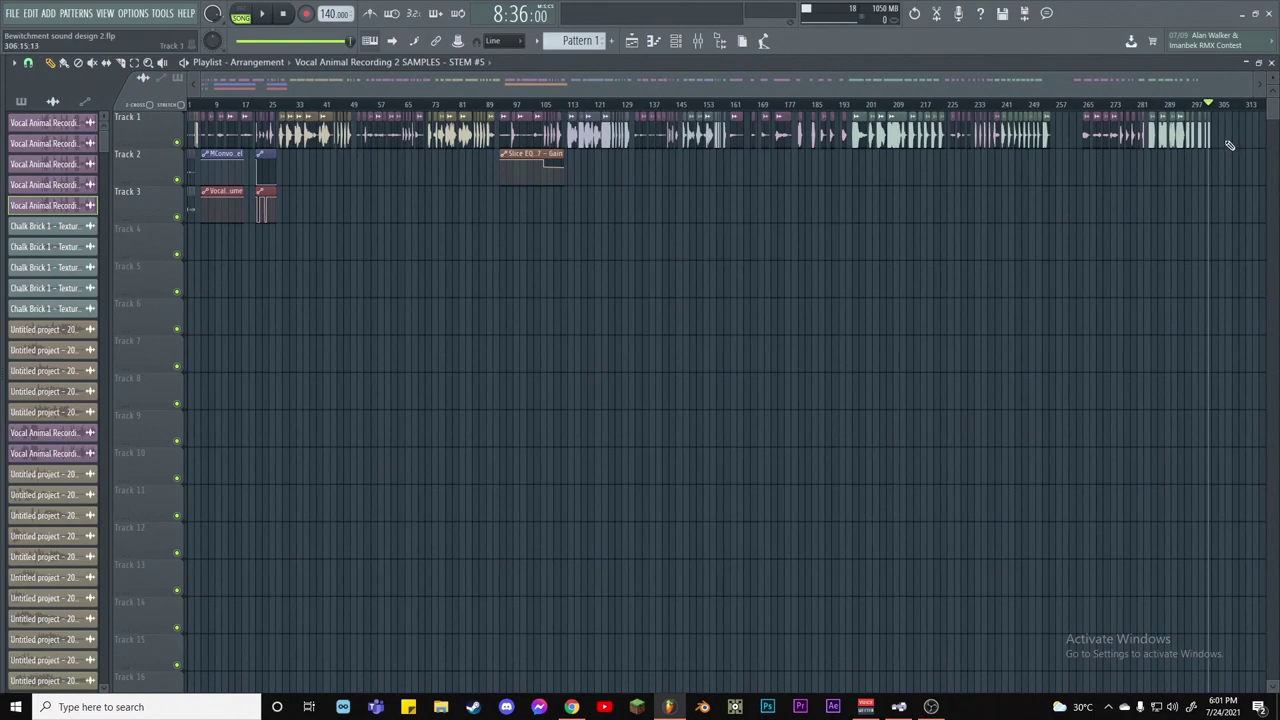
Show the subfolders of the Bewitchment sound design folder in the sample browser and hide the browser again
key(alt+F8)
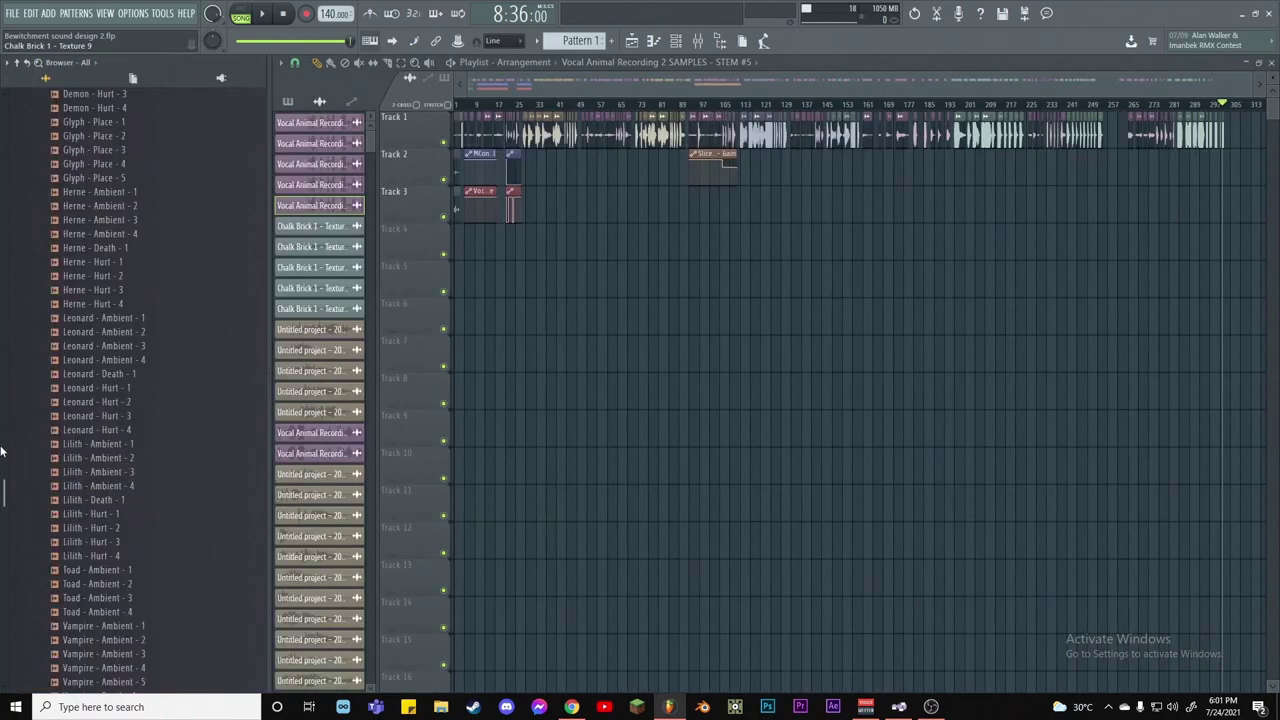
scroll(106, 523, up, 5)
click(110, 196)
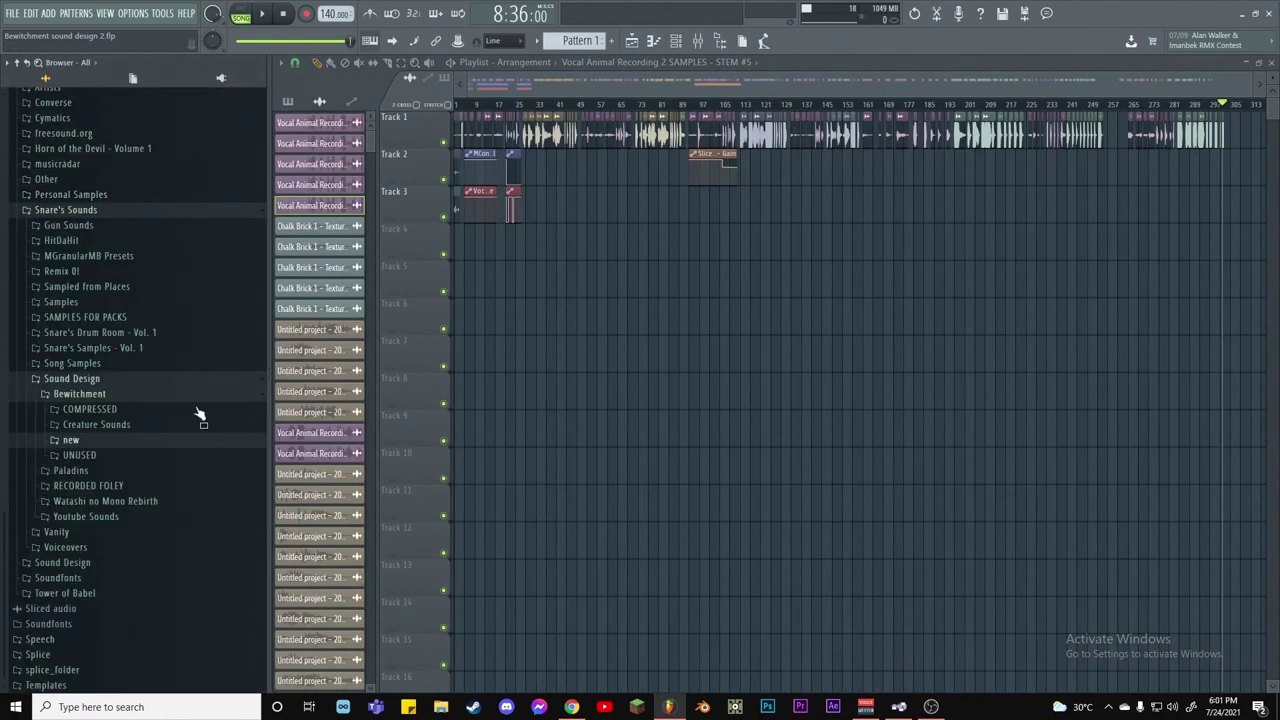
key(alt+F8)
In File Explorer, examine the Creature Sounds, new and UNUSED folders under Bewitchment, and minimize the window
click(440, 707)
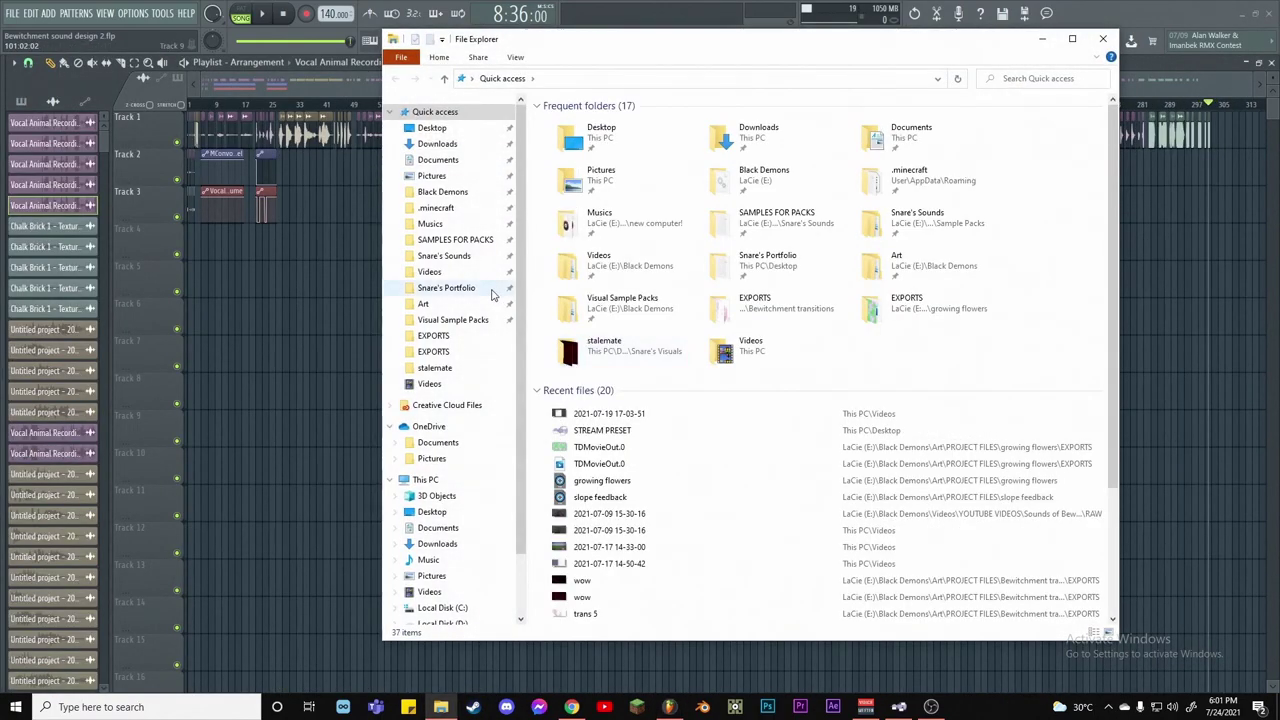
click(491, 289)
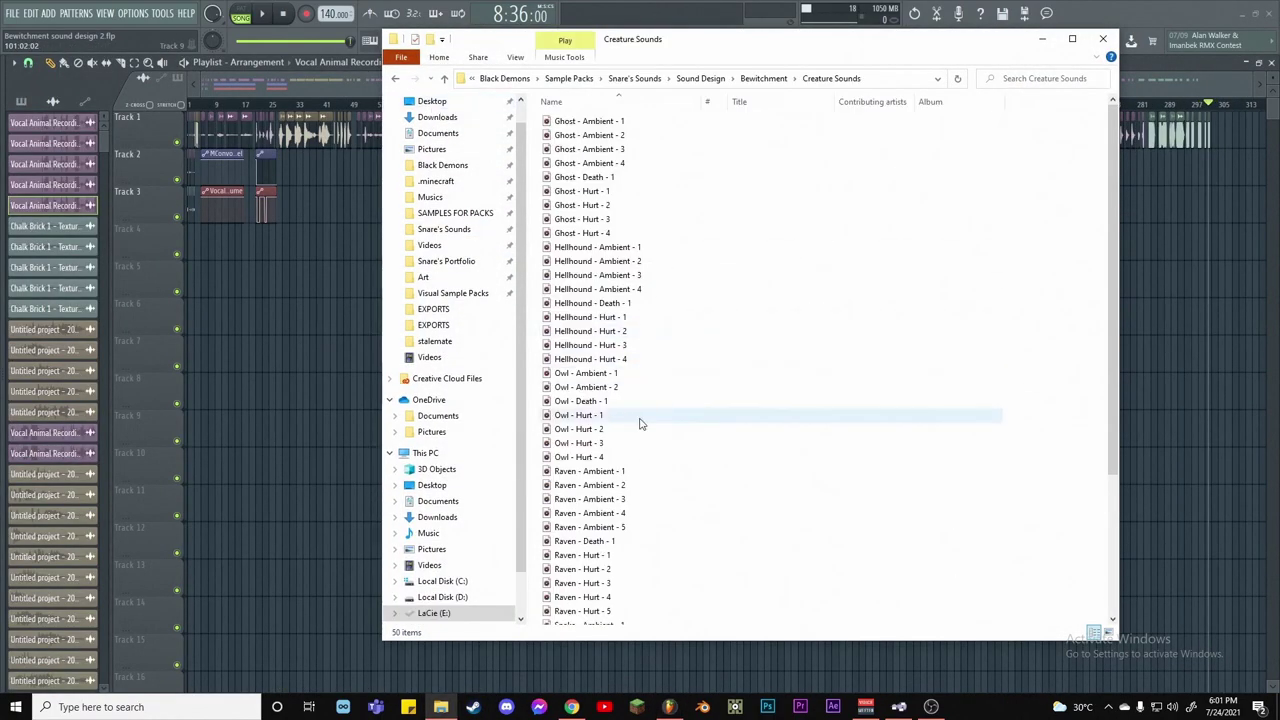
click(395, 78)
double_click(563, 150)
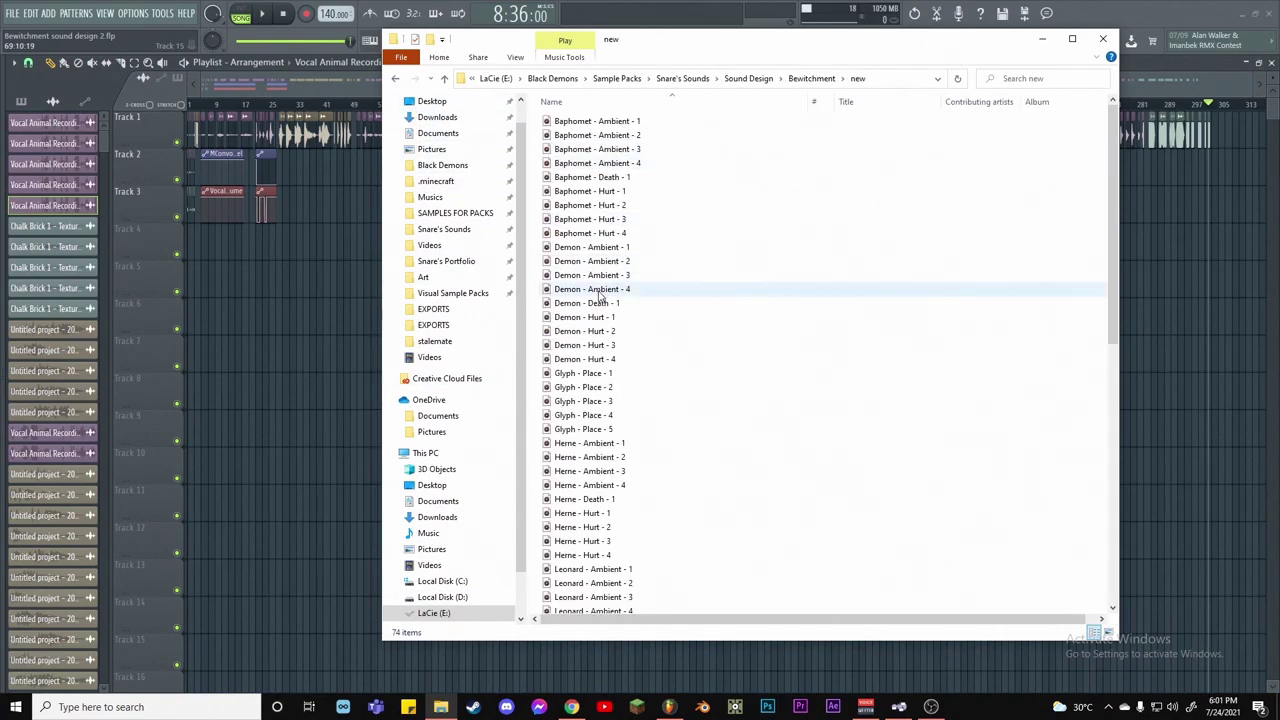
click(395, 78)
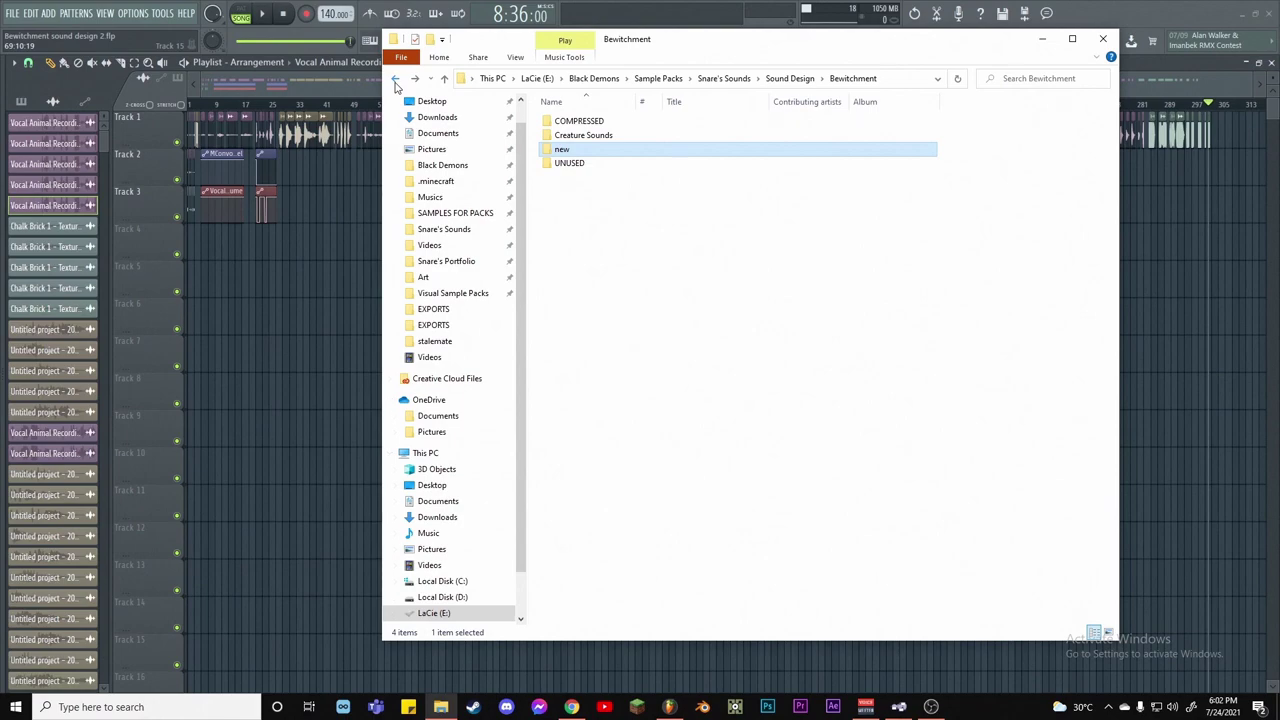
double_click(569, 164)
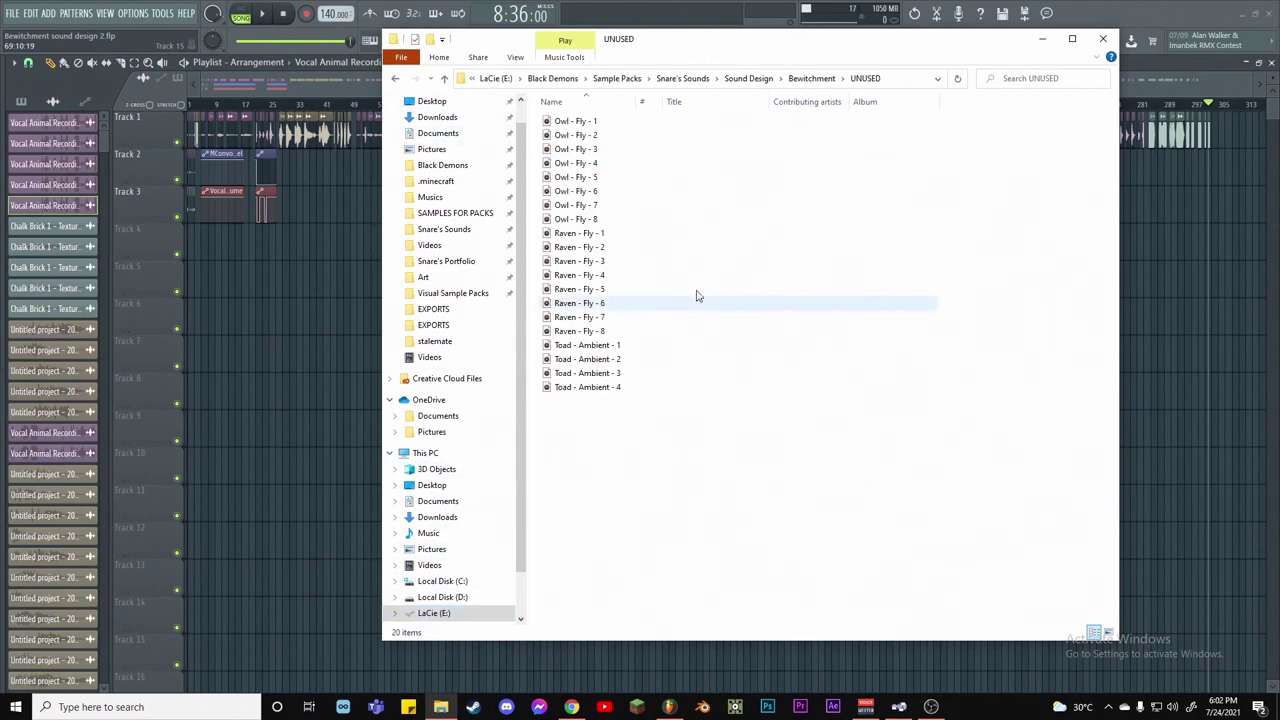
click(395, 78)
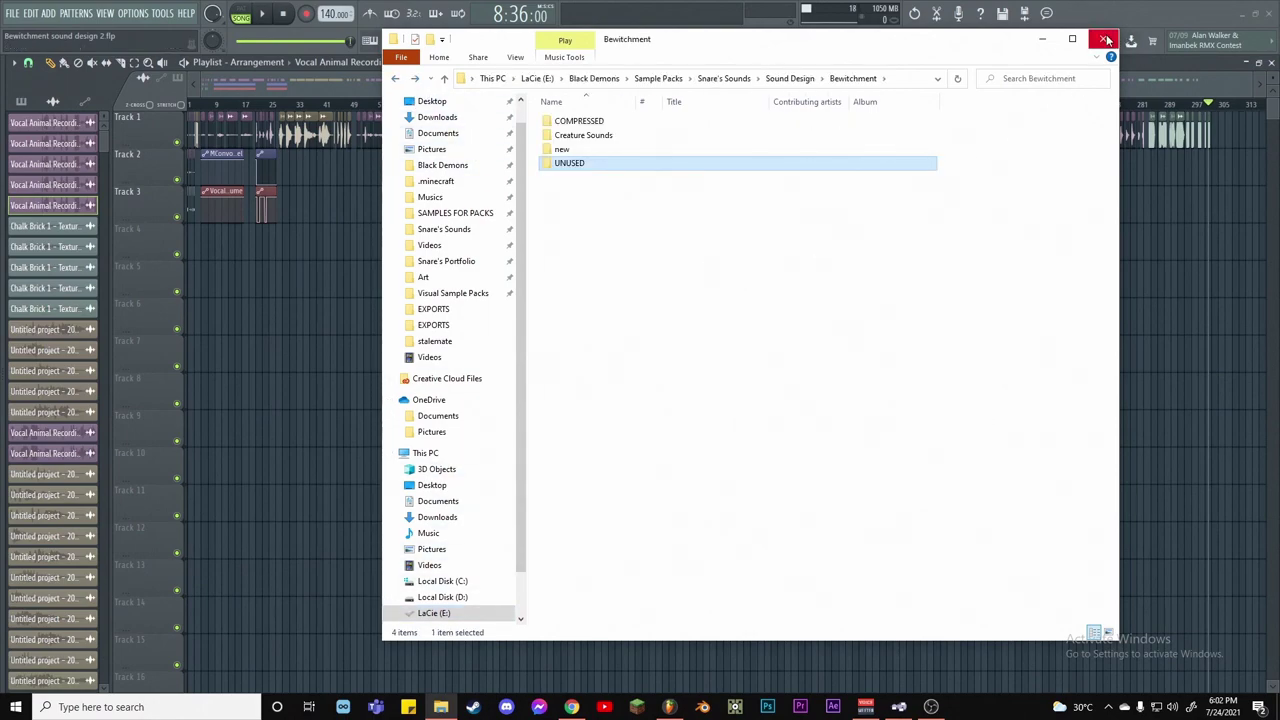
click(1042, 40)
right_click(735, 322)
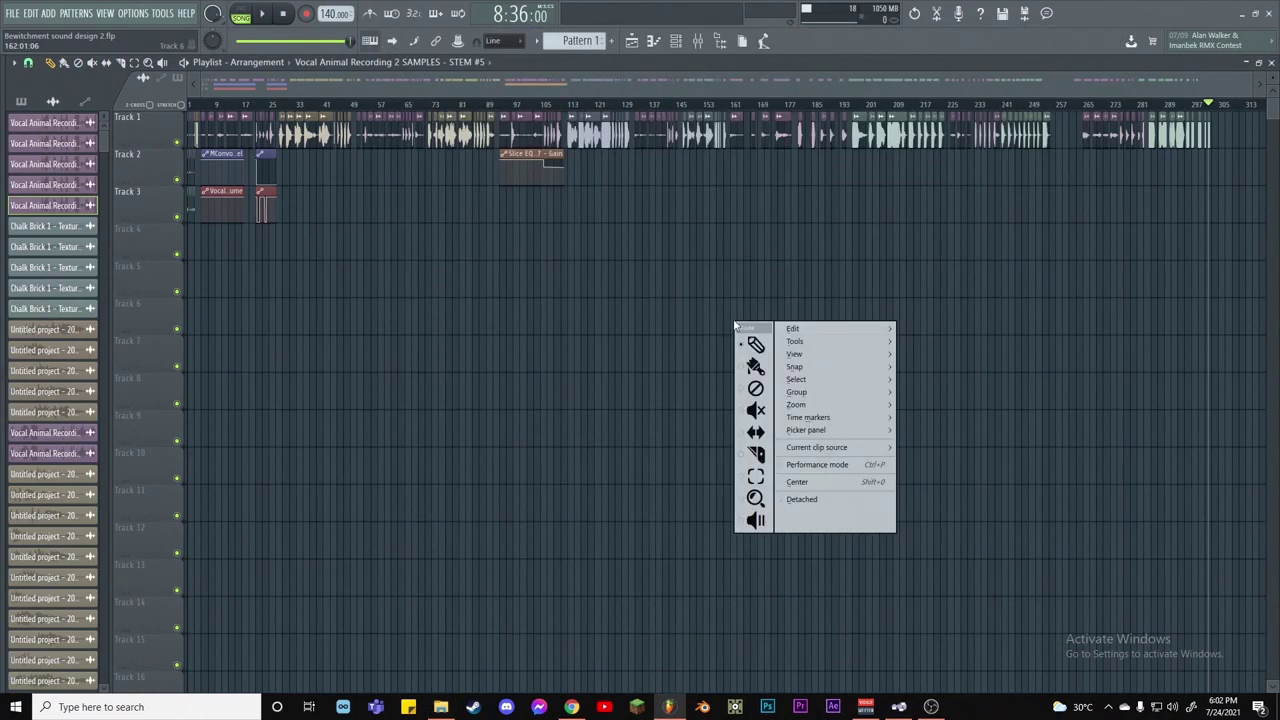
click(703, 320)
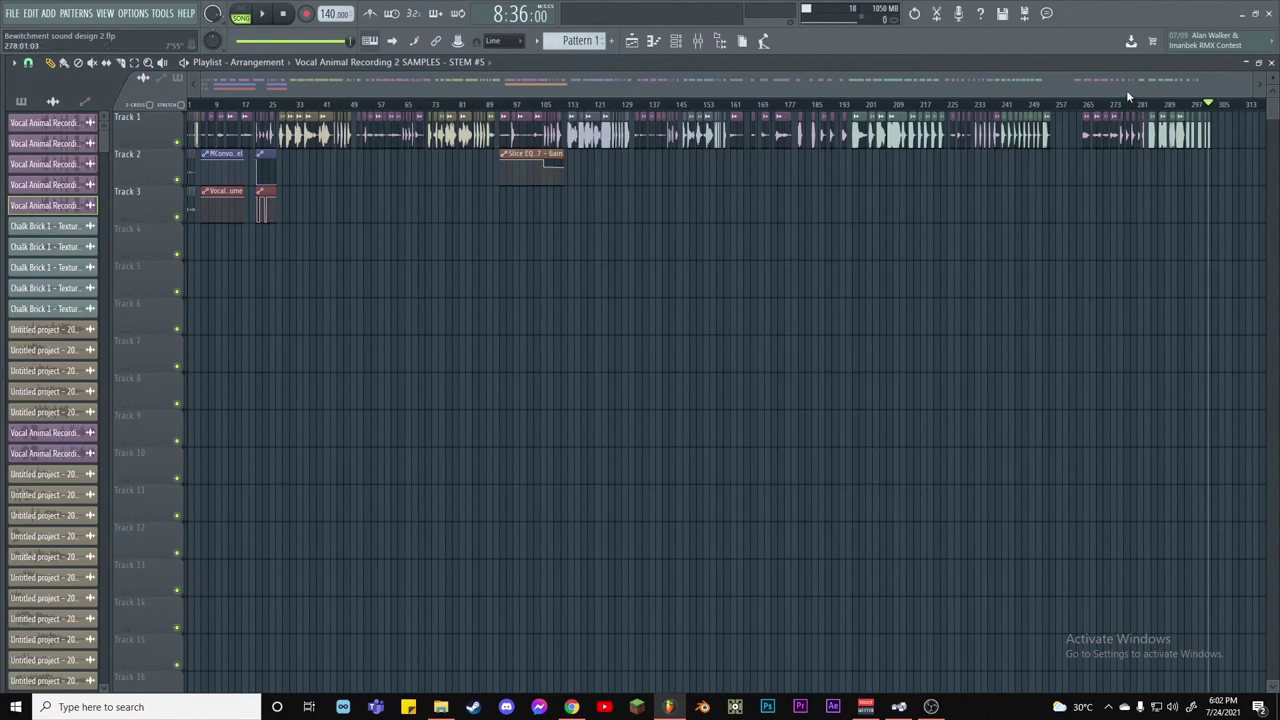
right_click(716, 252)
click(724, 270)
Place the playback position at bar 72 and examine the first half of the arrangement more closely
click(433, 107)
scroll(433, 107, up, 2)
scroll(210, 117, up, 2)
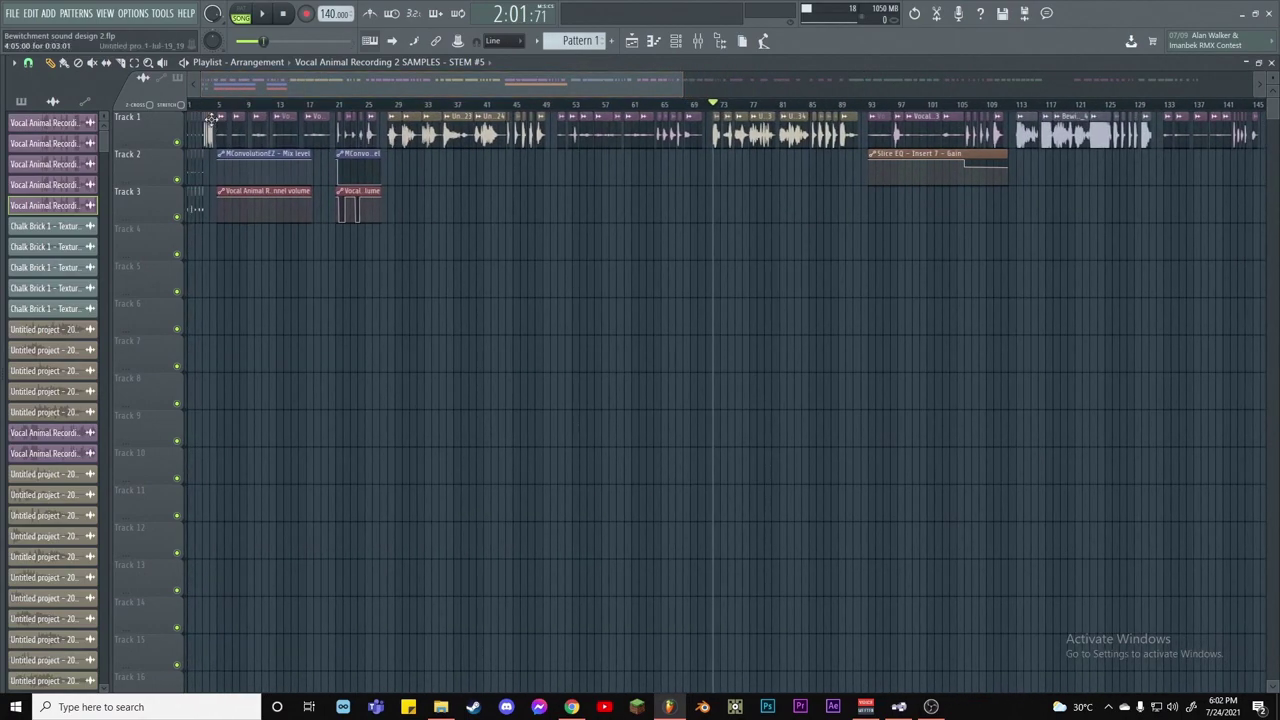
right_click(436, 316)
click(447, 339)
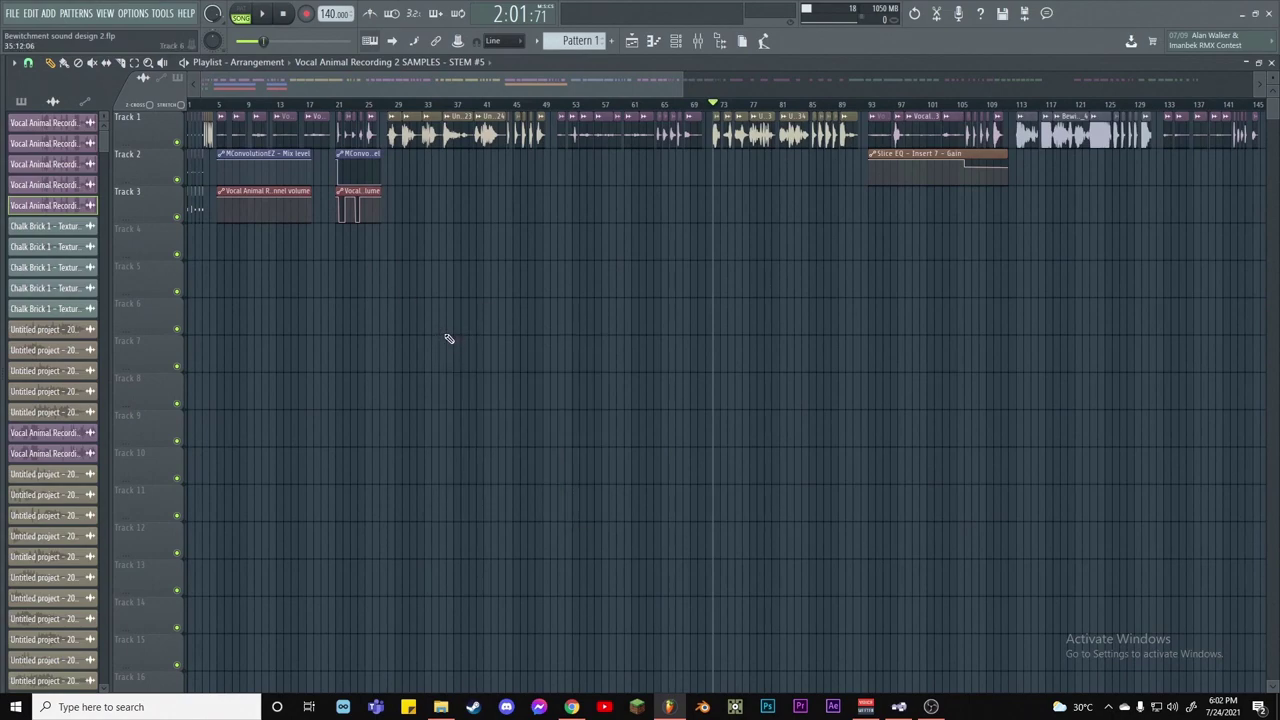